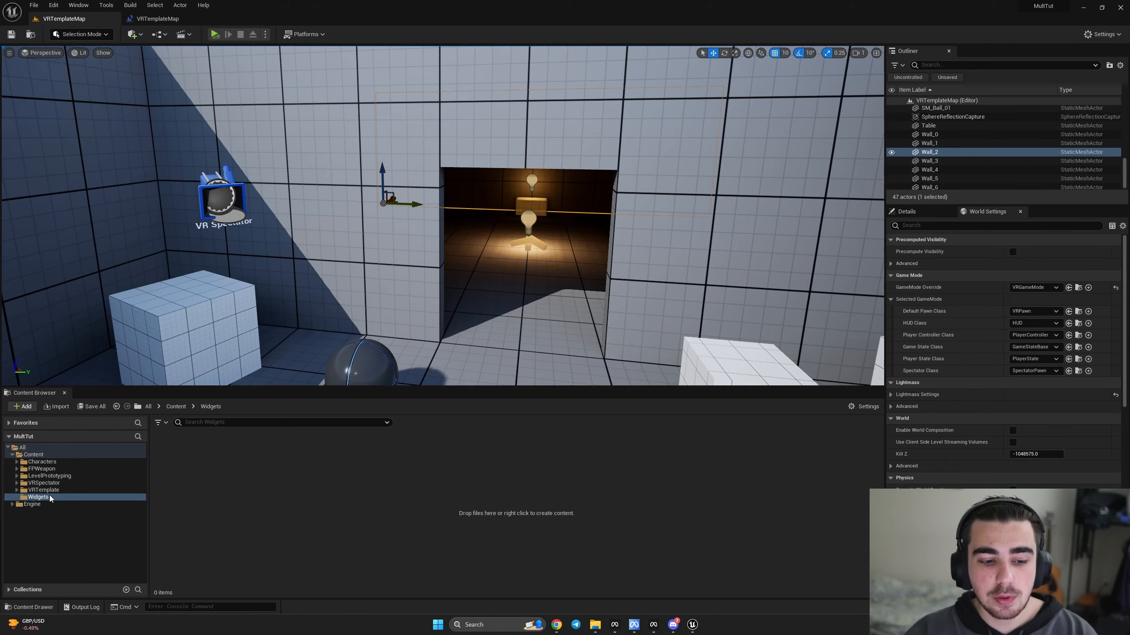
- Create a User Widget blueprint named WB_CreateJoinSession in the Widgets folder and open it for editing
{"action": "right_click", "coordinate": [199, 465]}
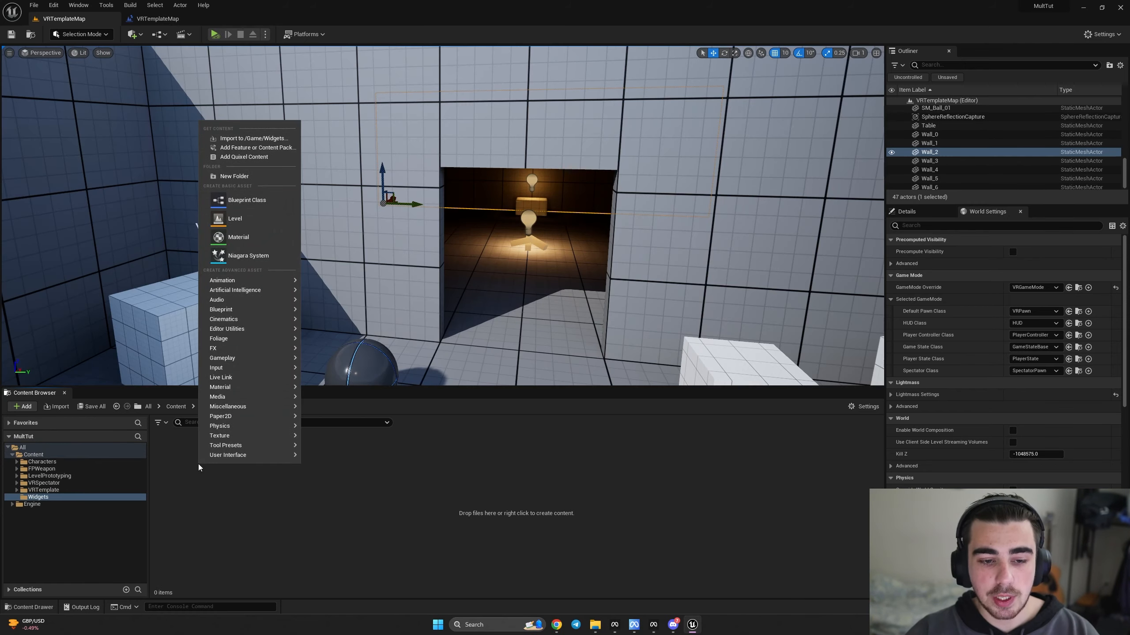
{"action": "mouse_move", "coordinate": [227, 455]}
{"action": "left_click", "coordinate": [353, 537]}
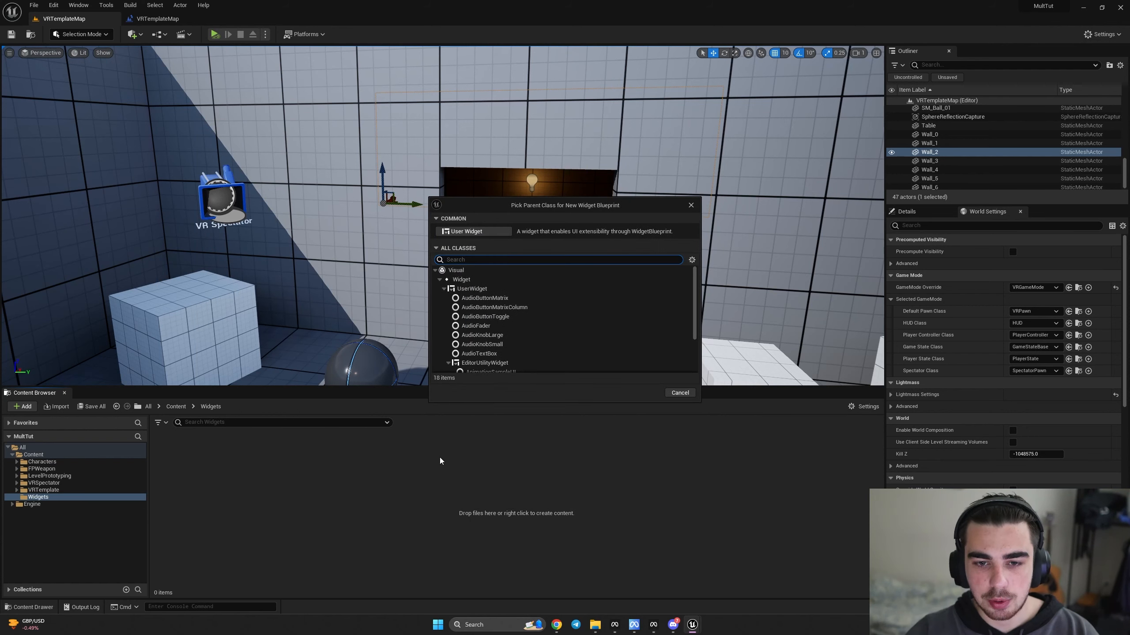
{"action": "left_click", "coordinate": [467, 231]}
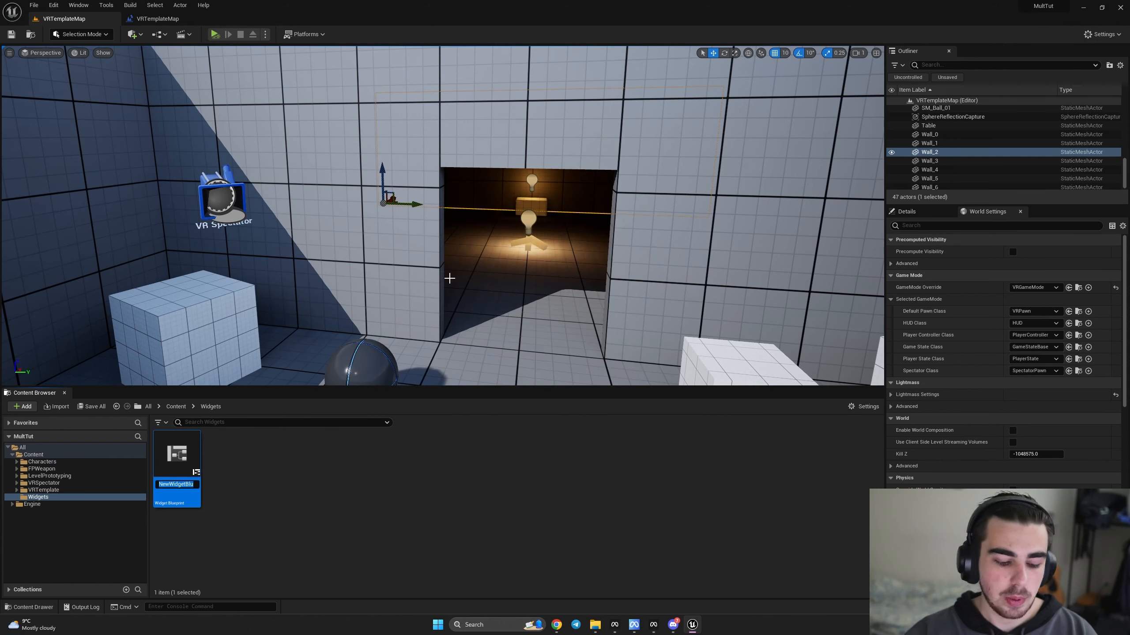
{"action": "type", "text": "WB_Create"}
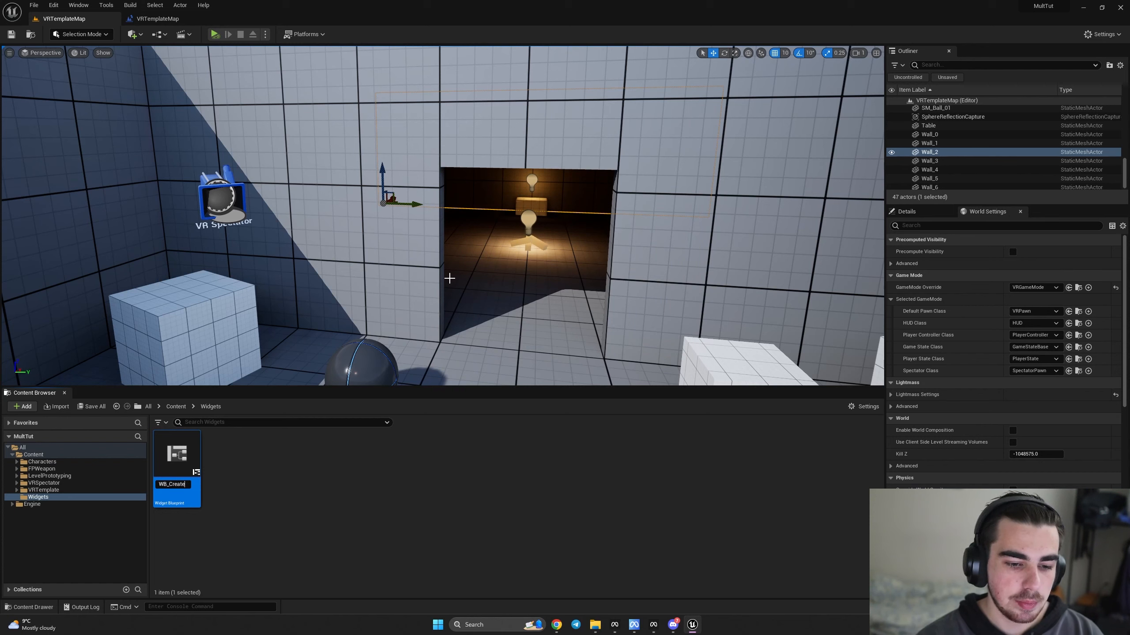
{"action": "type", "text": "JoinSession"}
{"action": "key", "text": "Return"}
{"action": "double_click", "coordinate": [189, 467]}
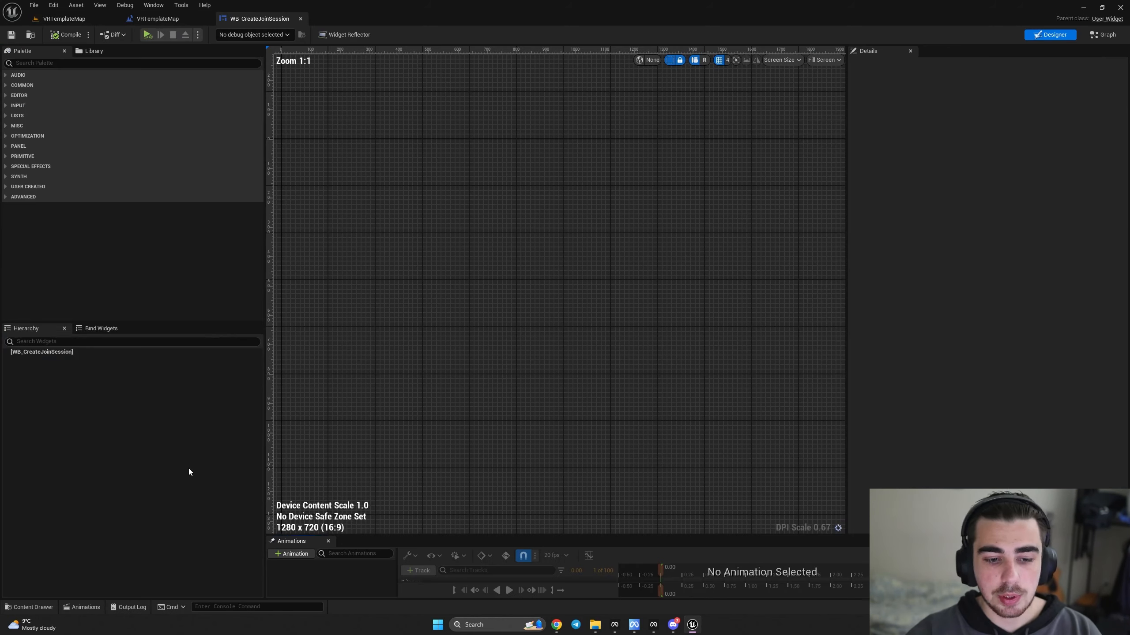
- Add a Canvas Panel as the root of the widget
{"action": "left_click", "coordinate": [66, 63]}
{"action": "type", "text": "can"}
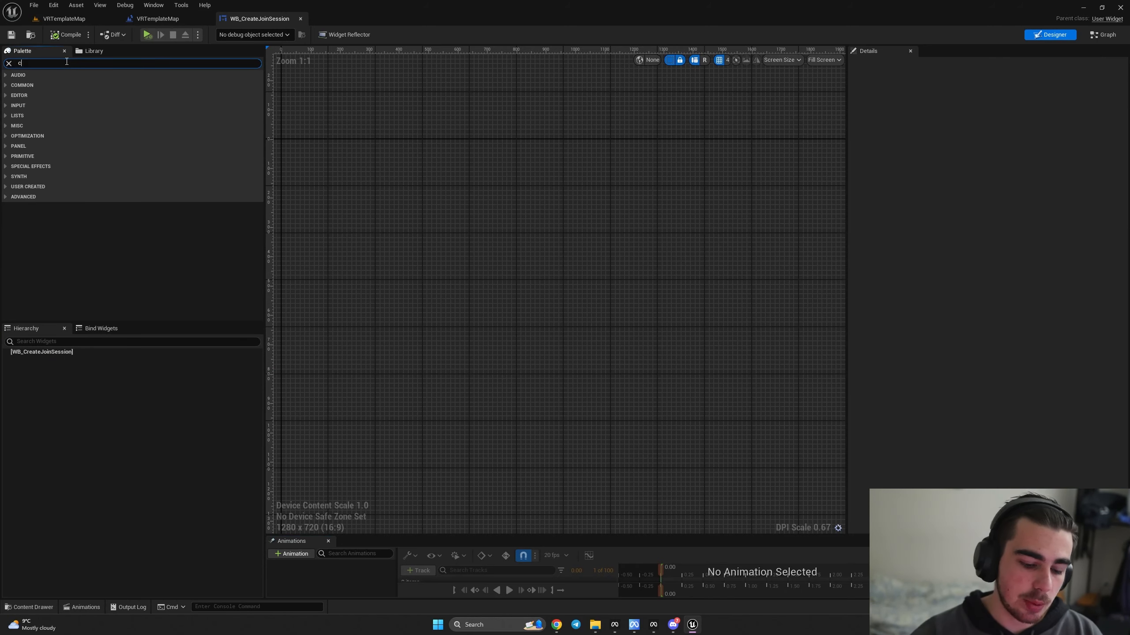
{"action": "left_click_drag", "start_coordinate": [31, 82], "coordinate": [534, 239]}
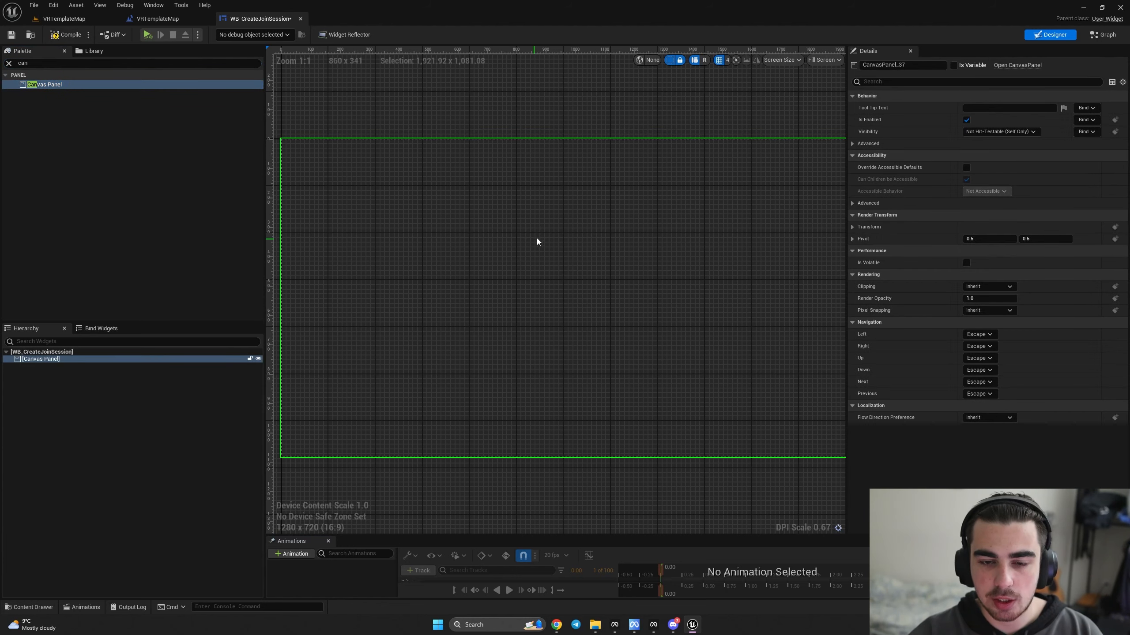
- Add an Image to the canvas and resize it to a near-square of about 908 by 917
{"action": "left_click", "coordinate": [8, 63]}
{"action": "type", "text": "imag"}
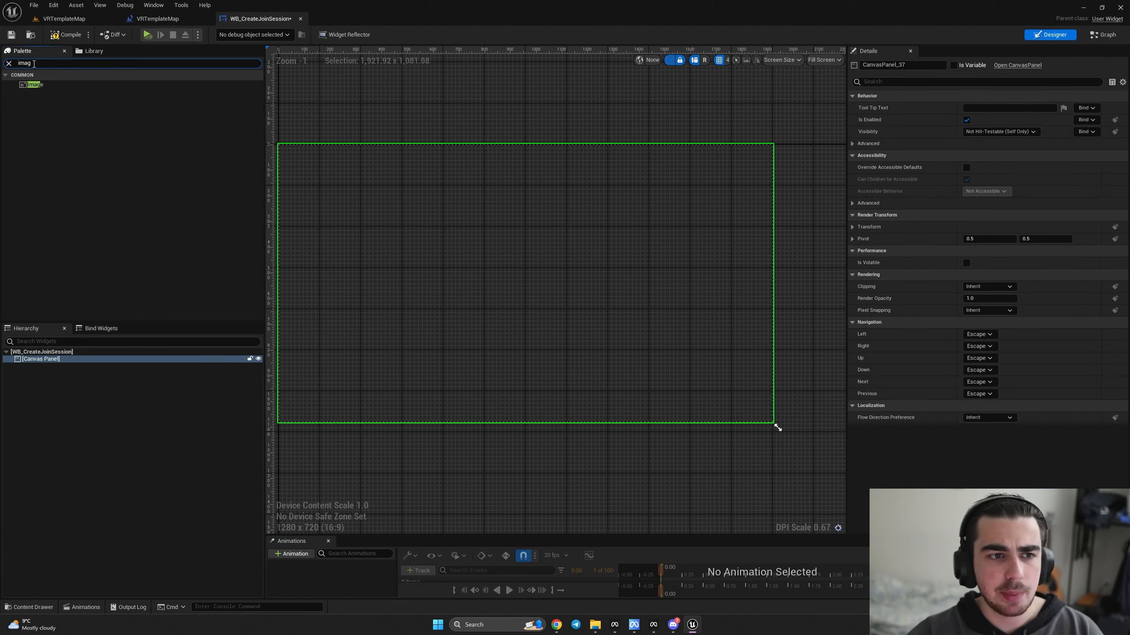
{"action": "left_click_drag", "start_coordinate": [35, 85], "coordinate": [699, 404]}
{"action": "left_click_drag", "start_coordinate": [391, 202], "coordinate": [329, 167]}
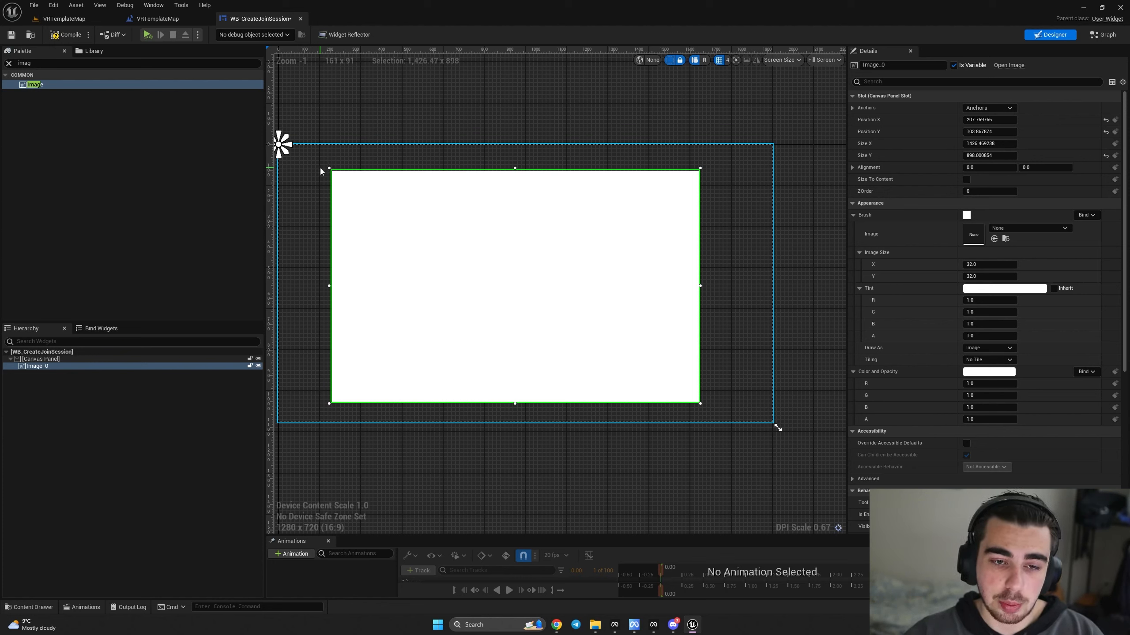
{"action": "left_click_drag", "start_coordinate": [328, 168], "coordinate": [405, 163]}
{"action": "left_click_drag", "start_coordinate": [700, 283], "coordinate": [604, 279]}
- Tint the image dark grey with R, G and B values of 0.03125
{"action": "left_click", "coordinate": [1016, 290]}
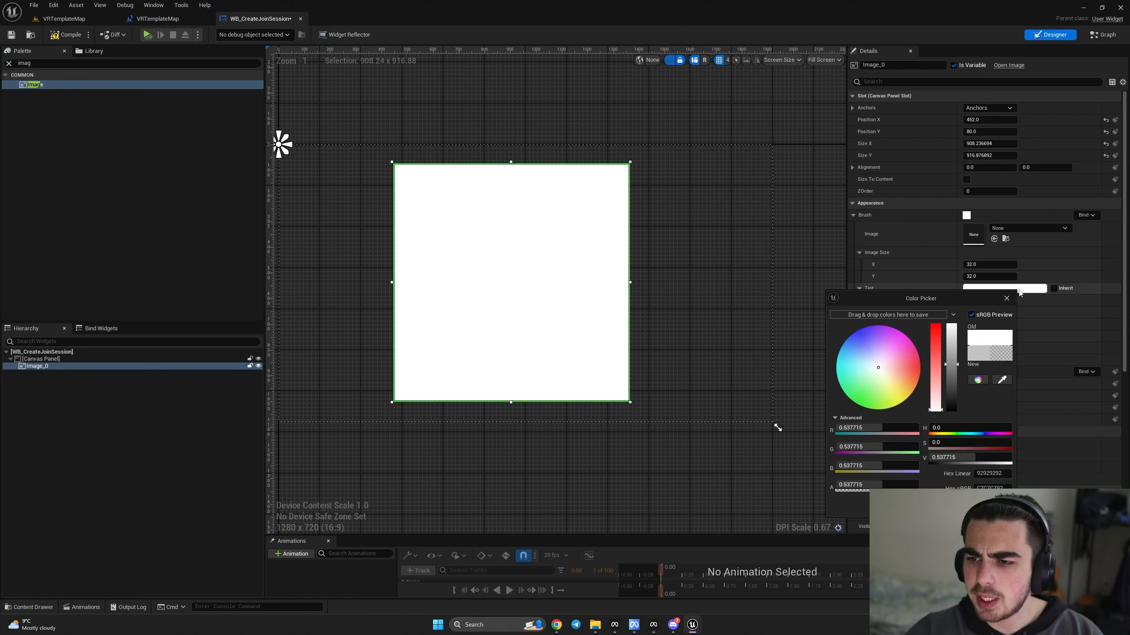
{"action": "left_click", "coordinate": [948, 387]}
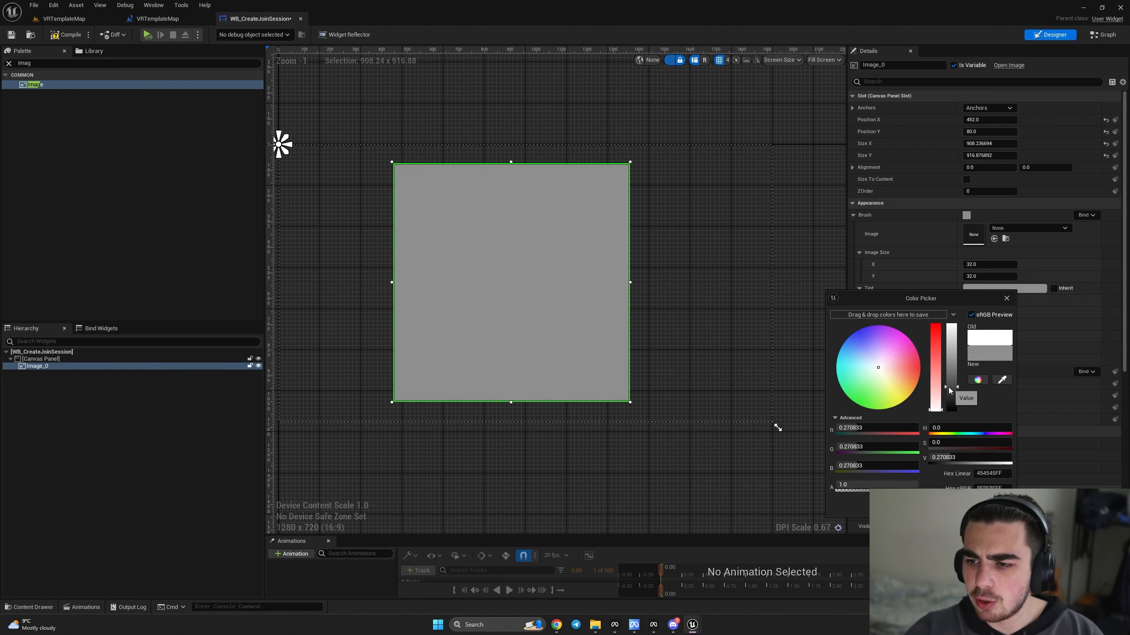
{"action": "left_click_drag", "start_coordinate": [949, 387], "coordinate": [949, 407]}
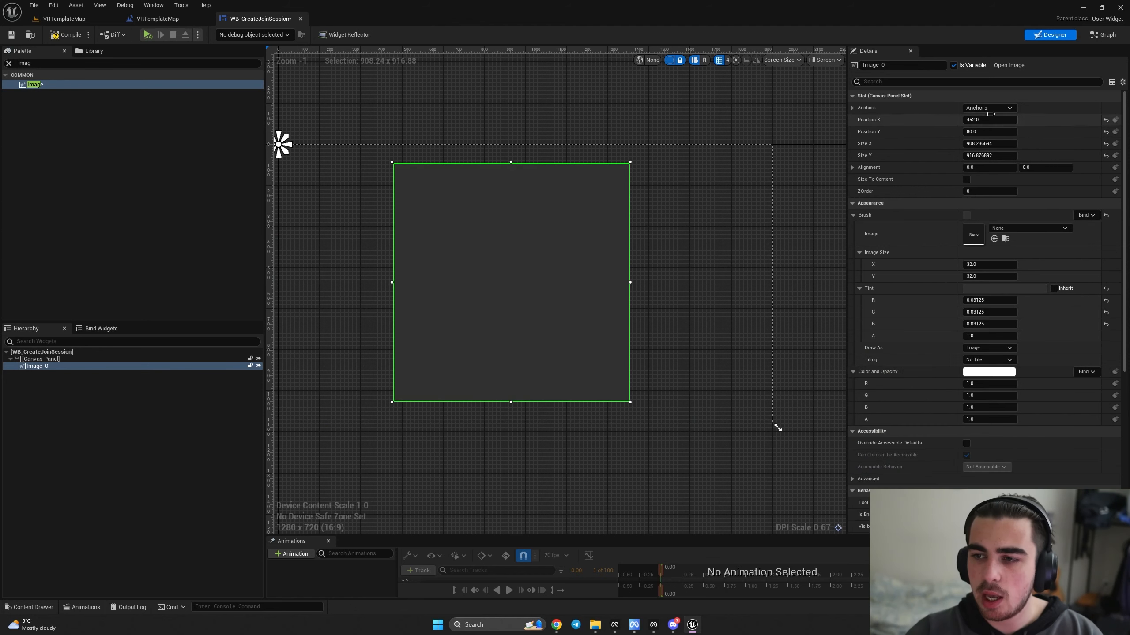
- Anchor the image to the centre of the canvas and set its alignment to 0.5, 0.5
{"action": "left_click", "coordinate": [990, 108]}
{"action": "left_click", "coordinate": [1010, 160]}
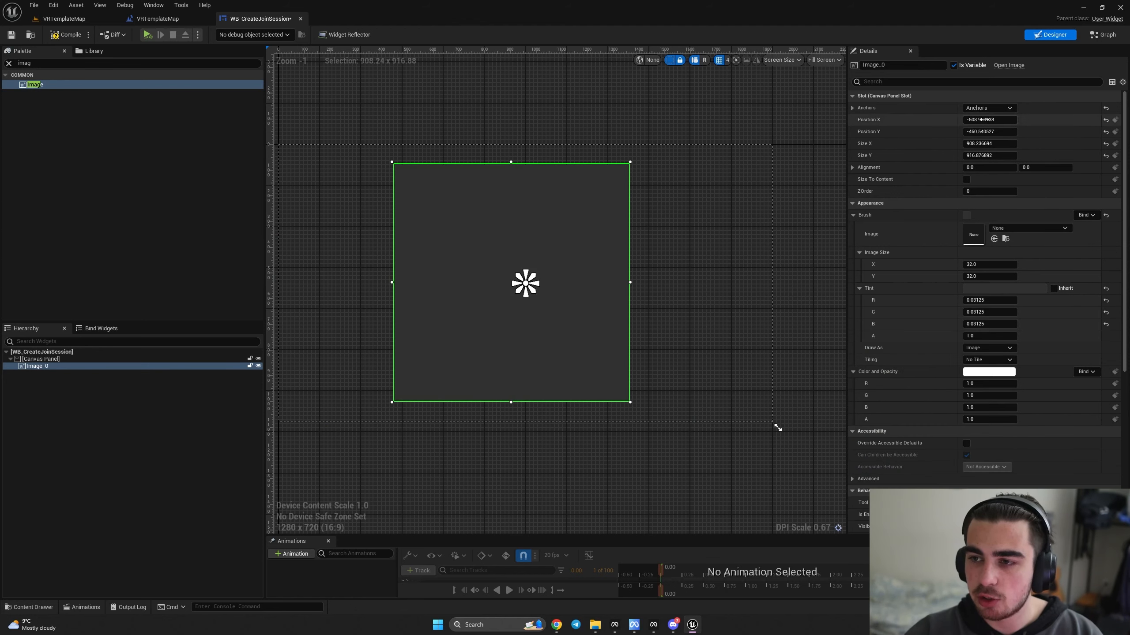
{"action": "left_click", "coordinate": [981, 167]}
{"action": "type", "text": ".5"}
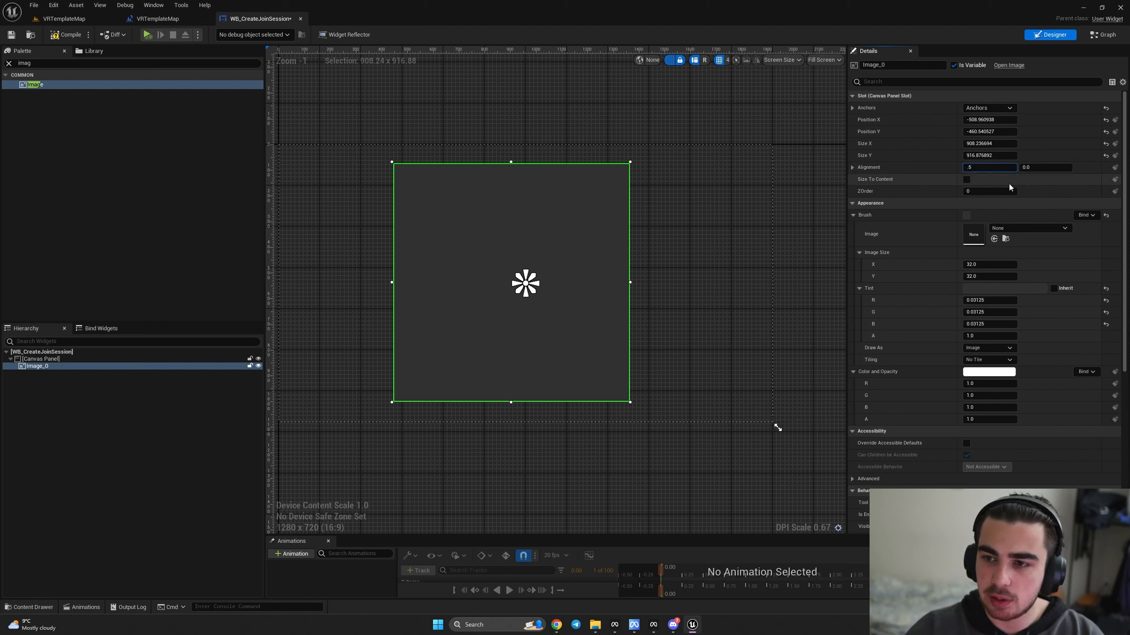
{"action": "key", "text": "Tab"}
{"action": "type", "text": ".5"}
{"action": "key", "text": "Return"}
- Set the image's Position X and Position Y to 0
{"action": "left_click", "coordinate": [997, 120]}
{"action": "type", "text": "0"}
{"action": "left_click", "coordinate": [998, 132]}
{"action": "type", "text": "0"}
{"action": "key", "text": "Return"}
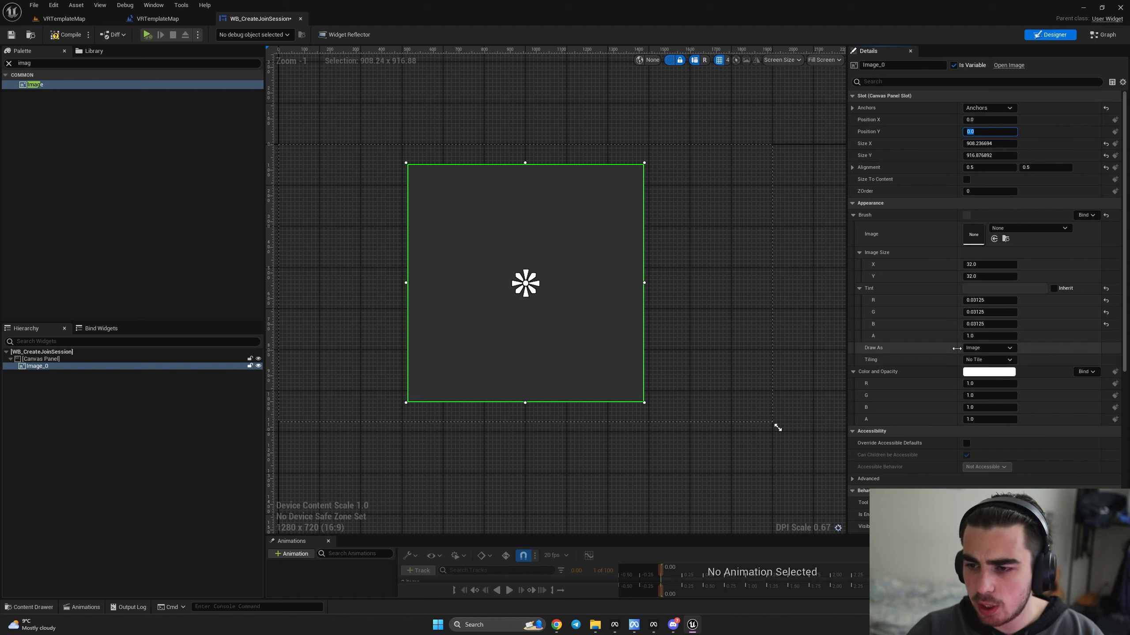
- Draw the image as a Rounded Box with Fixed Radius rounding and all corner radii at 100
{"action": "left_click", "coordinate": [987, 348]}
{"action": "left_click", "coordinate": [982, 390]}
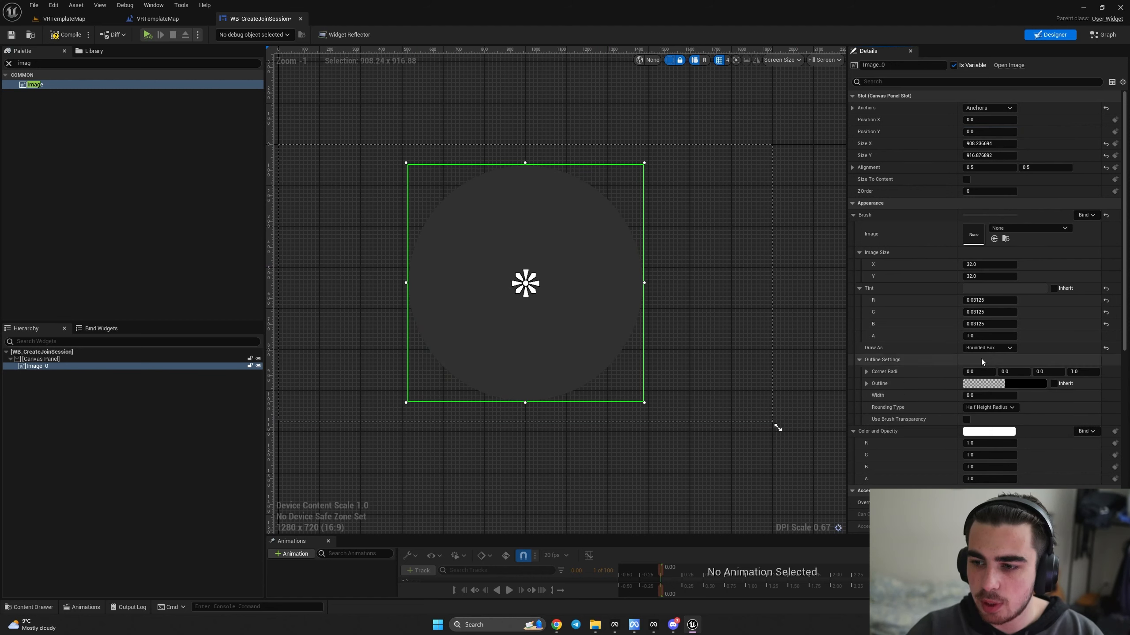
{"action": "left_click", "coordinate": [983, 407]}
{"action": "left_click", "coordinate": [980, 416]}
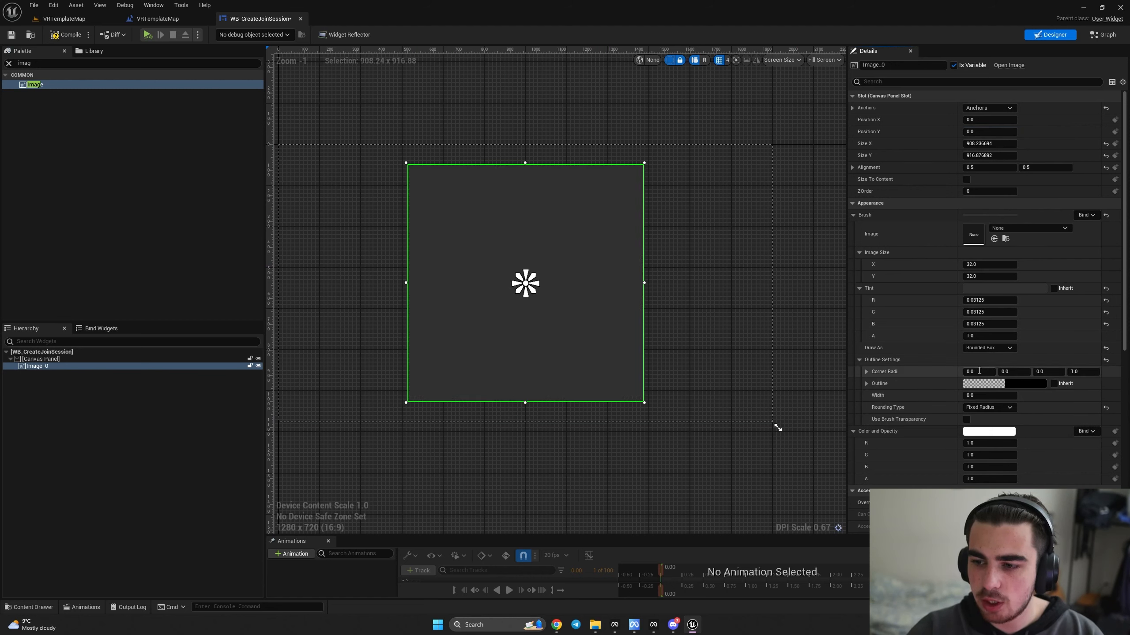
{"action": "left_click", "coordinate": [974, 371]}
{"action": "key", "text": "Return"}
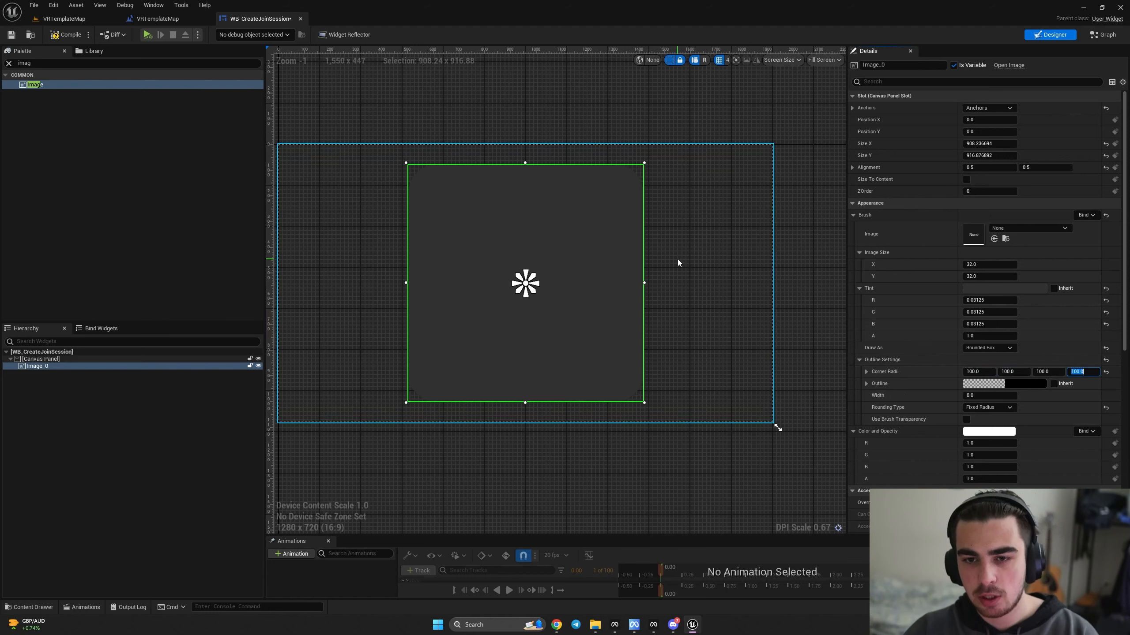
{"action": "left_click", "coordinate": [678, 260]}
- Add a Button about 451 by 82 to the canvas, over the upper part of the dark background image
{"action": "scroll", "coordinate": [473, 245], "scroll_direction": "up", "scroll_amount": 2}
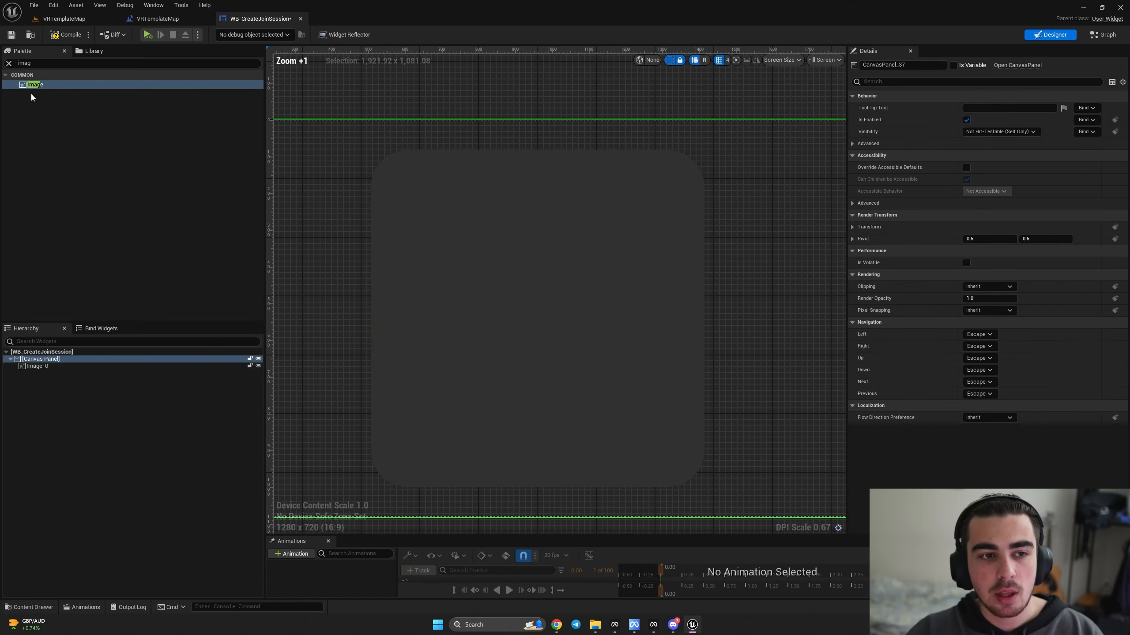
{"action": "left_click", "coordinate": [8, 64]}
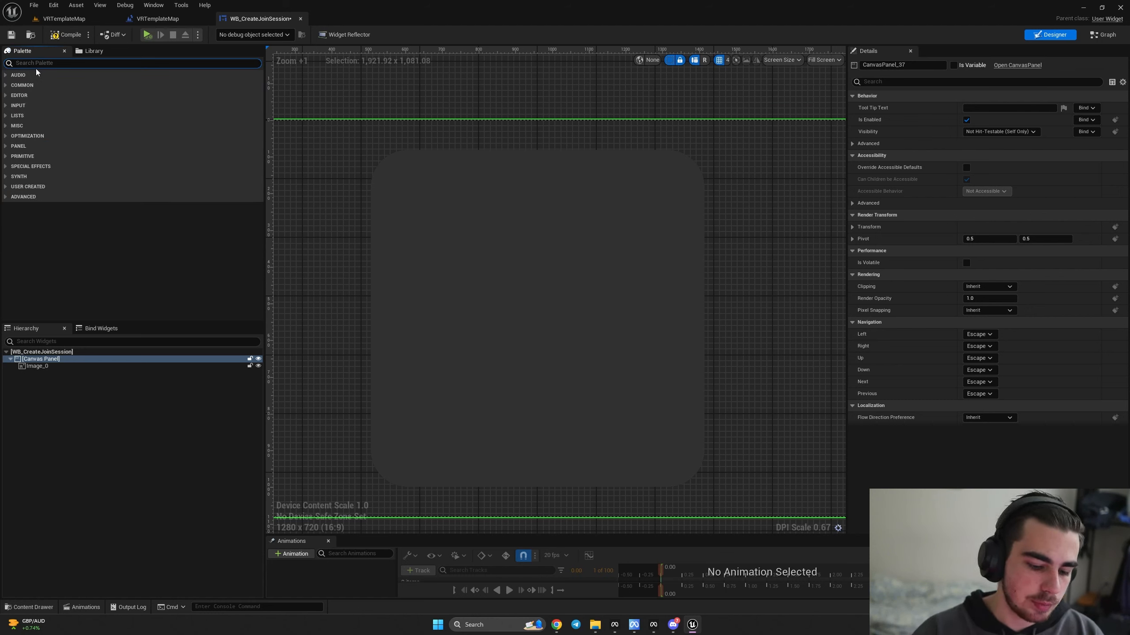
{"action": "type", "text": "but"}
{"action": "left_click_drag", "start_coordinate": [36, 84], "coordinate": [610, 230]}
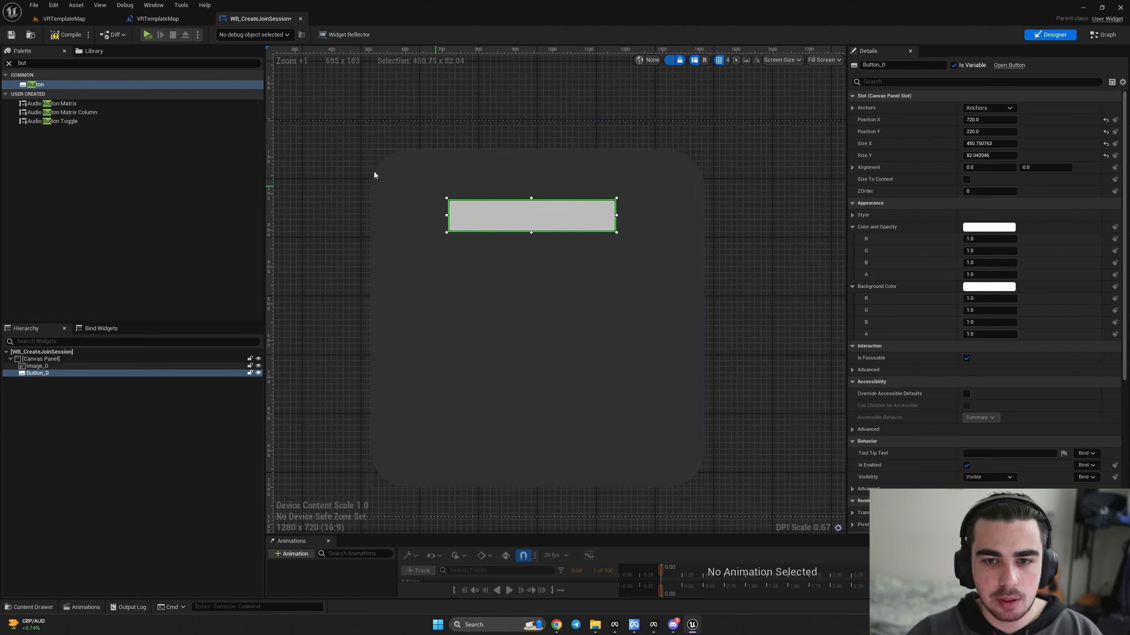
- Place a Text widget inside the button and set its text to "Create Session"
{"action": "left_click", "coordinate": [8, 62]}
{"action": "type", "text": "tex"}
{"action": "left_click_drag", "start_coordinate": [45, 97], "coordinate": [524, 218]}
{"action": "left_click", "coordinate": [1001, 155]}
{"action": "key", "text": "ctrl+a"}
{"action": "type", "text": "C"}
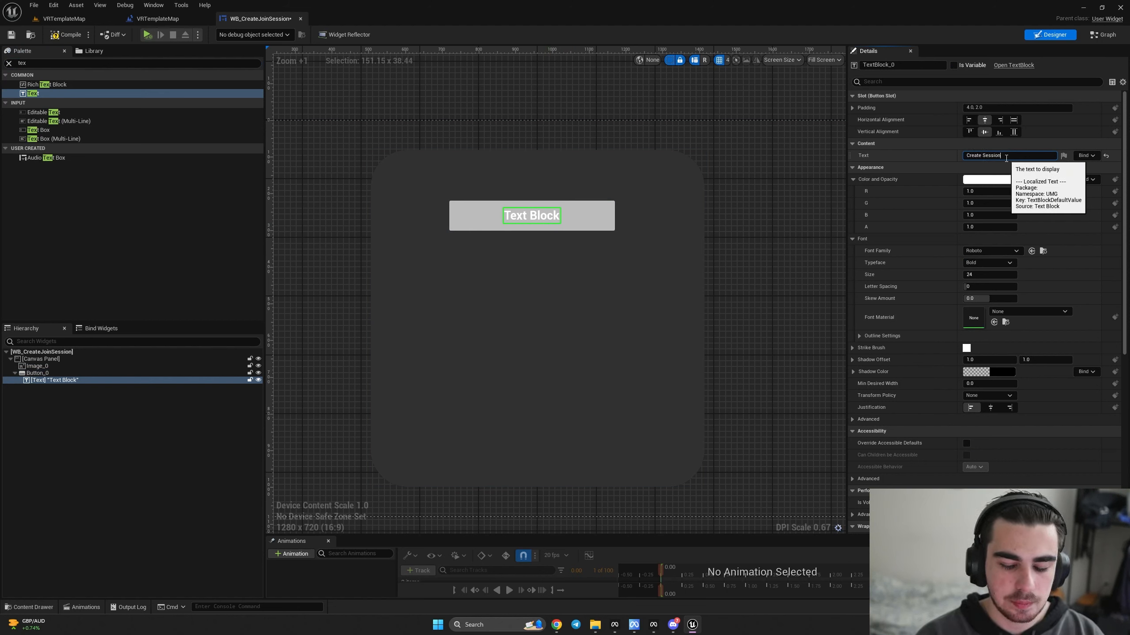
{"action": "type", "text": "reate Session"}
{"action": "key", "text": "Return"}
- Give the Create Session button a purple background color and widen it to about 589
{"action": "left_click", "coordinate": [605, 205]}
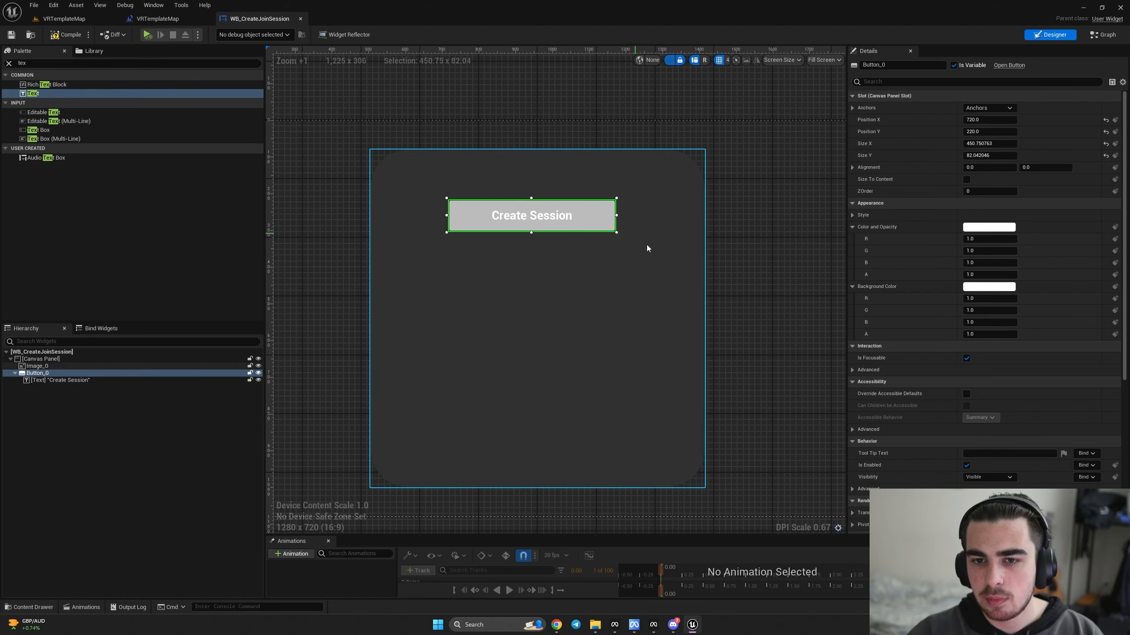
{"action": "left_click", "coordinate": [988, 286]}
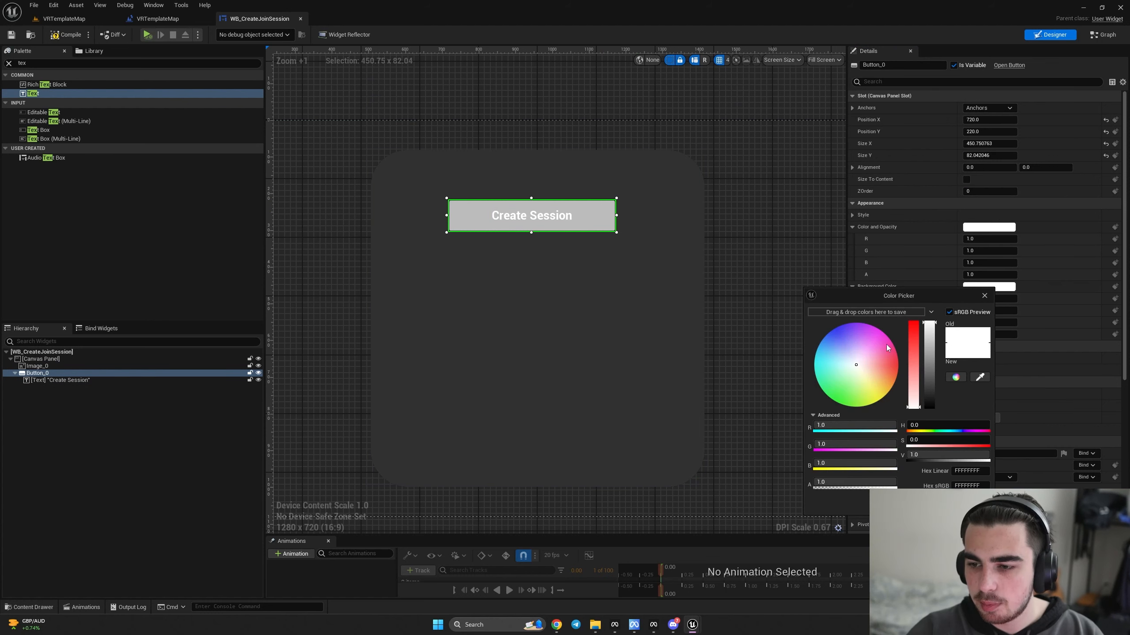
{"action": "left_click", "coordinate": [856, 325]}
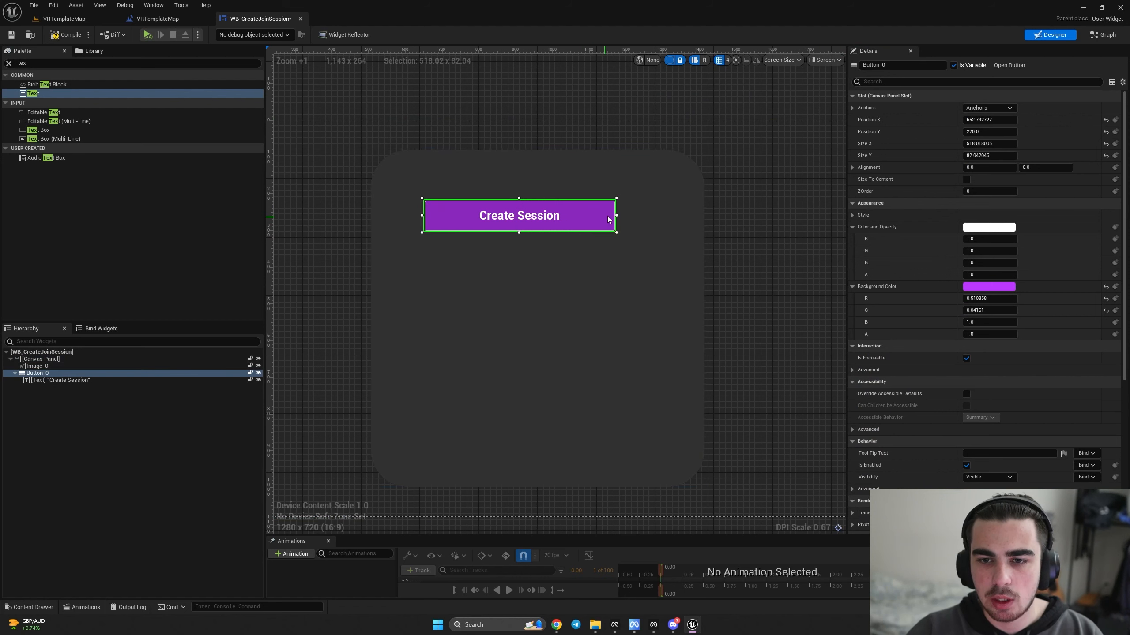
{"action": "left_click_drag", "start_coordinate": [619, 215], "coordinate": [644, 215]}
- Anchor the Create Session button to the canvas centre and set its alignment to 0.5, 0.5
{"action": "left_click", "coordinate": [993, 108]}
{"action": "left_click", "coordinate": [1013, 158]}
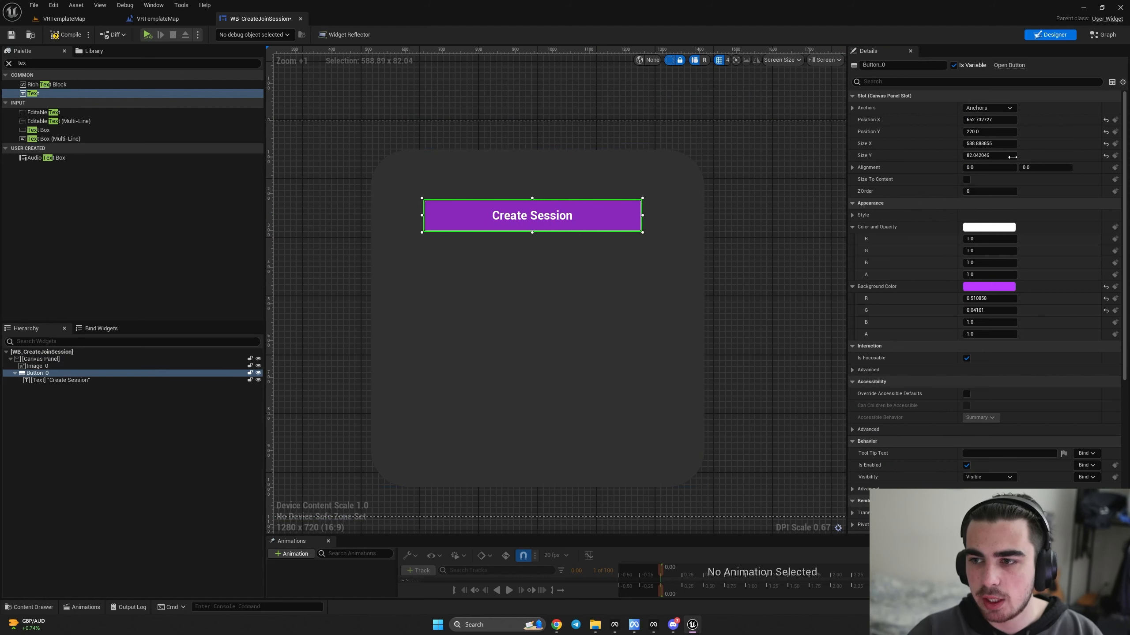
{"action": "left_click", "coordinate": [991, 168]}
{"action": "type", "text": "0.5"}
{"action": "key", "text": "Return"}
{"action": "left_click", "coordinate": [1031, 168]}
{"action": "type", "text": "0.5"}
{"action": "key", "text": "Return"}
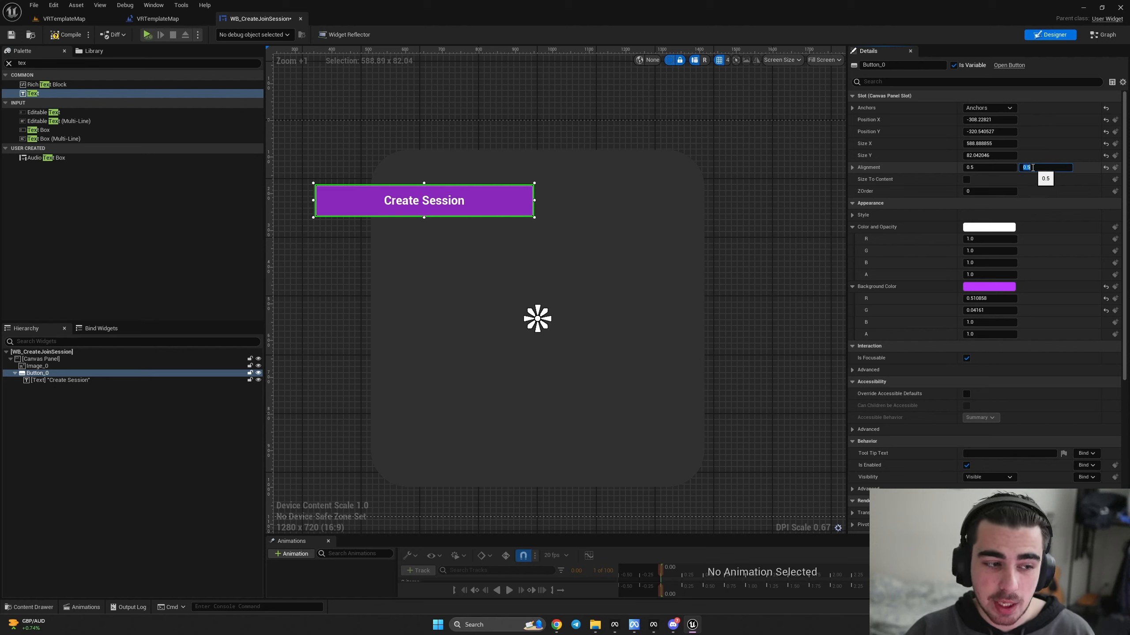
- Set the Create Session button's Position X to 0 and move it down to about Y -252
{"action": "left_click", "coordinate": [990, 119]}
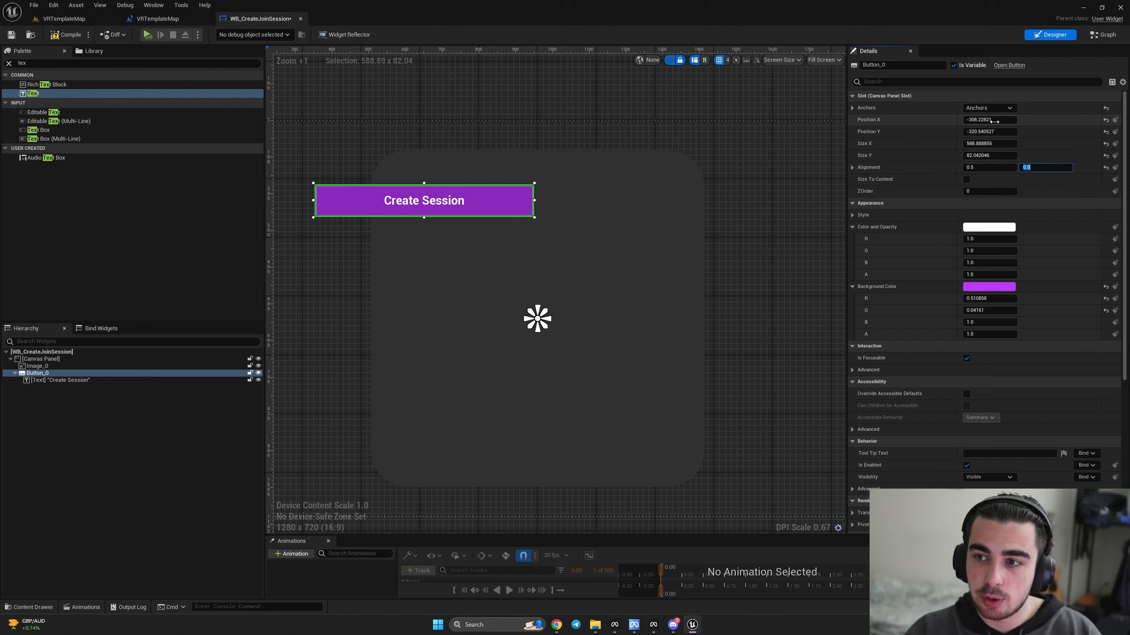
{"action": "type", "text": "0"}
{"action": "key", "text": "Return"}
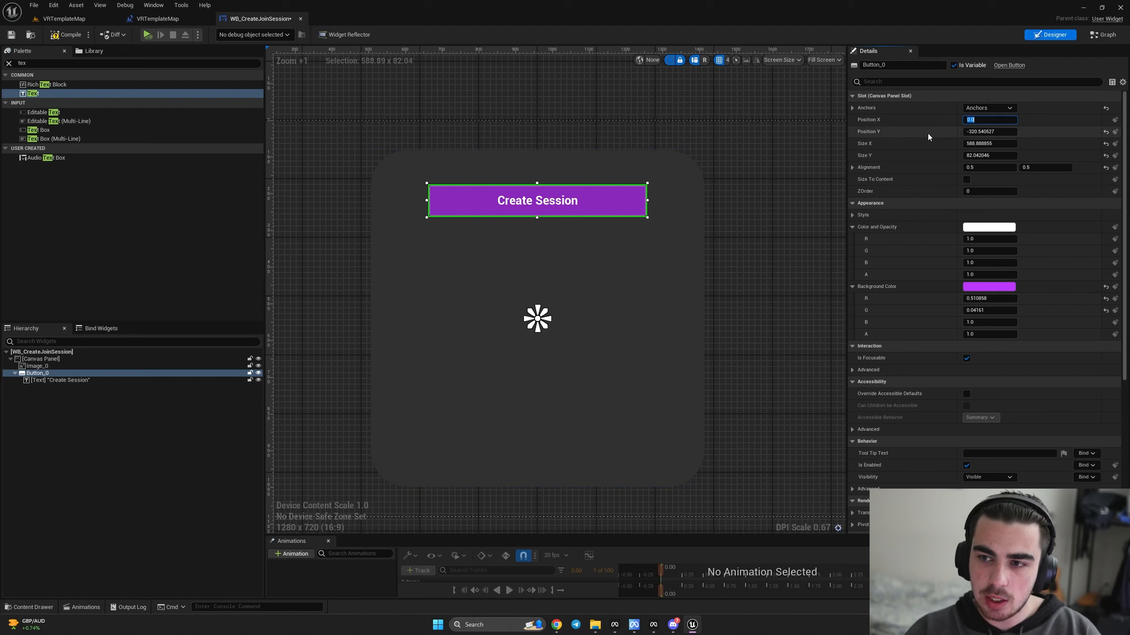
{"action": "left_click_drag", "start_coordinate": [536, 202], "coordinate": [536, 226]}
- Rename the button widget to BTN_CreateSession in the hierarchy
{"action": "left_click", "coordinate": [145, 375]}
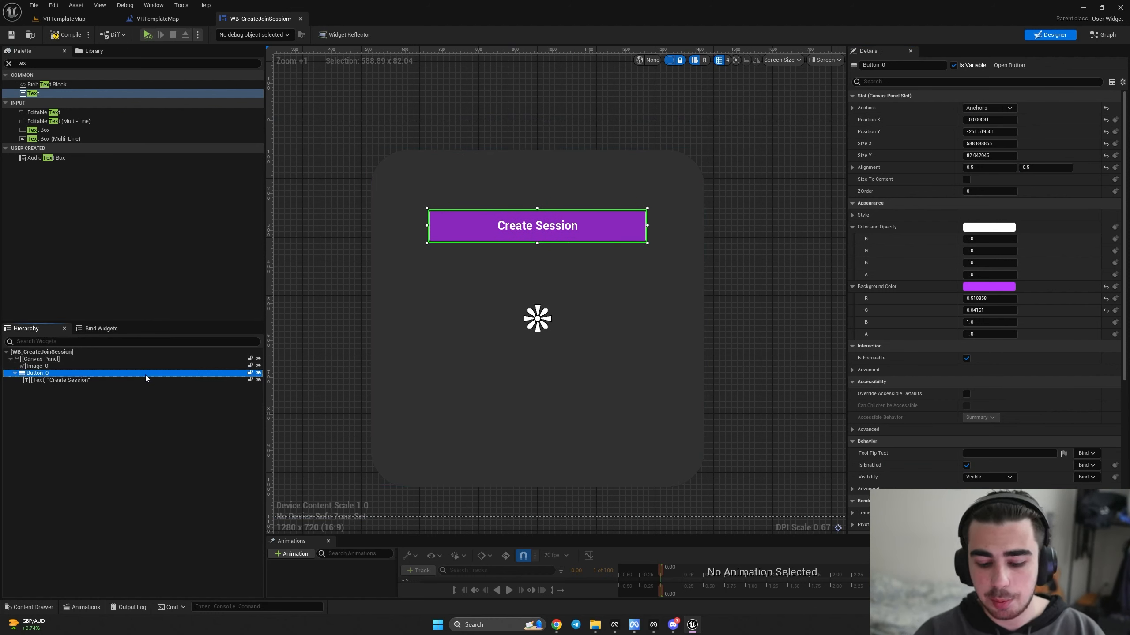
{"action": "left_click", "coordinate": [145, 374]}
{"action": "key", "text": "BackSpace"}
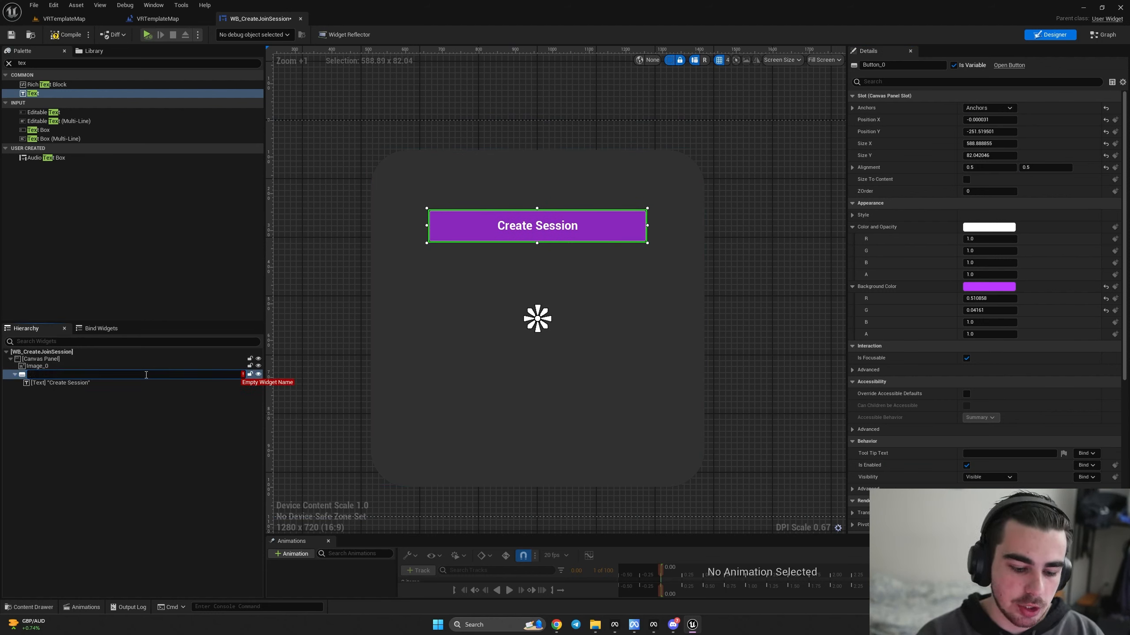
{"action": "type", "text": "BTN_CreateSession"}
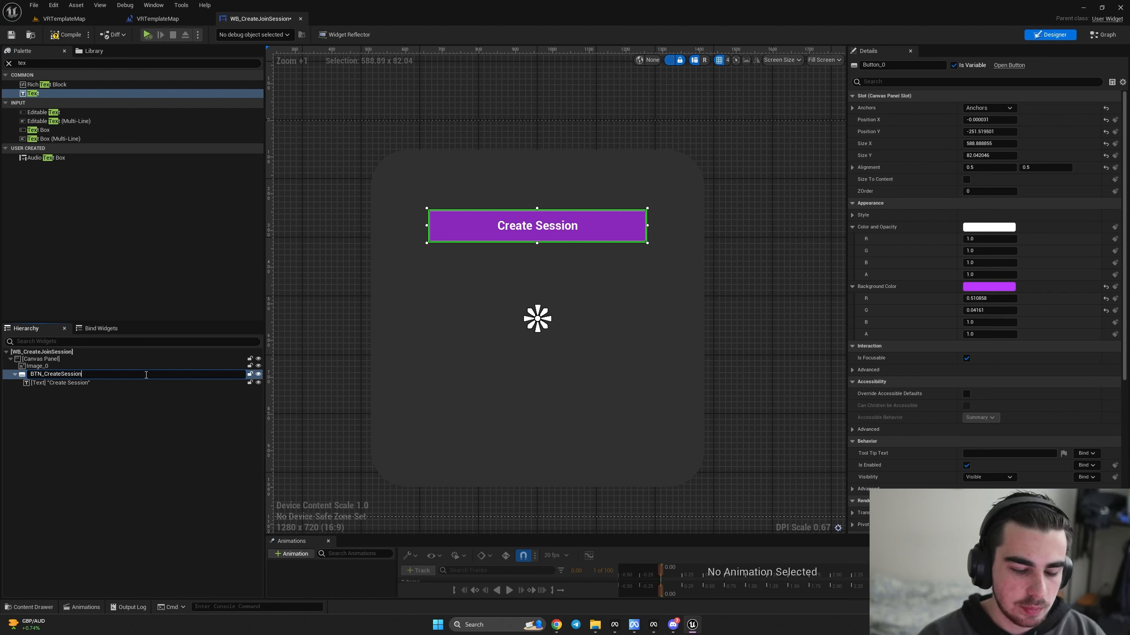
{"action": "key", "text": "Return"}
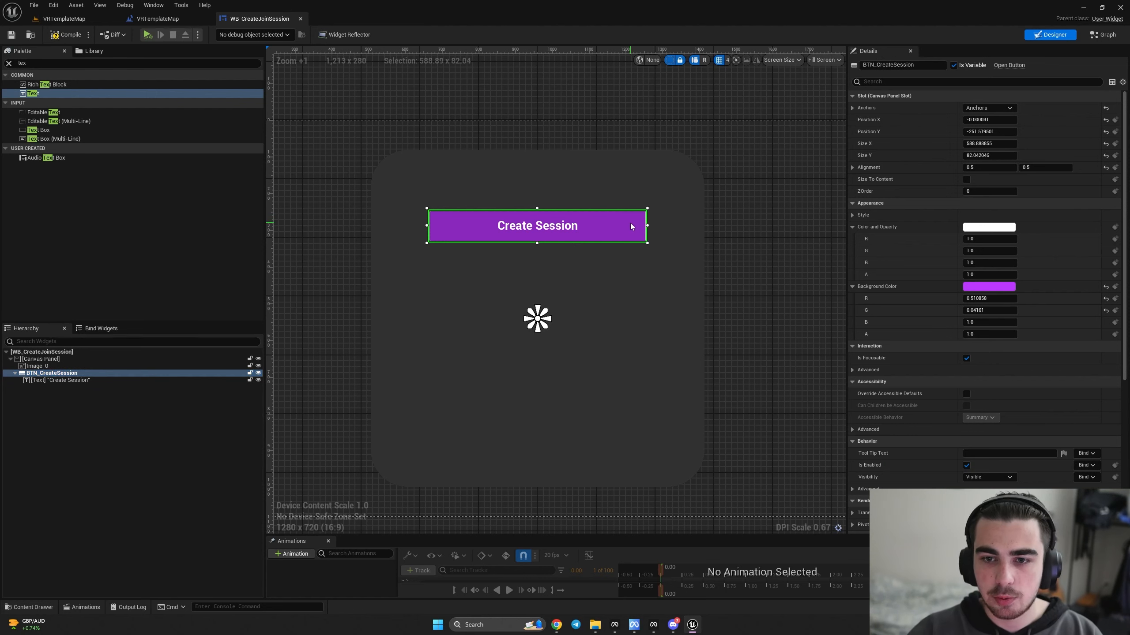
- Duplicate the Create Session button and place the copy below the original at Position X 0 and about Y -24
{"action": "key", "text": "ctrl+d"}
{"action": "left_click_drag", "start_coordinate": [700, 328], "coordinate": [637, 304]}
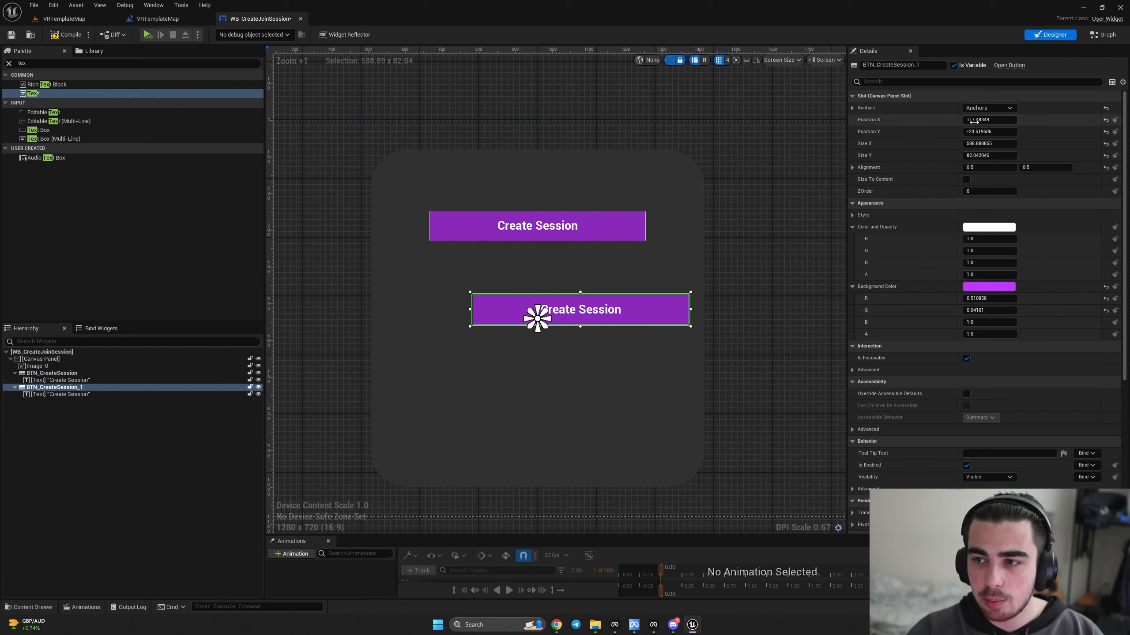
{"action": "left_click", "coordinate": [981, 120]}
{"action": "type", "text": "0"}
{"action": "key", "text": "Return"}
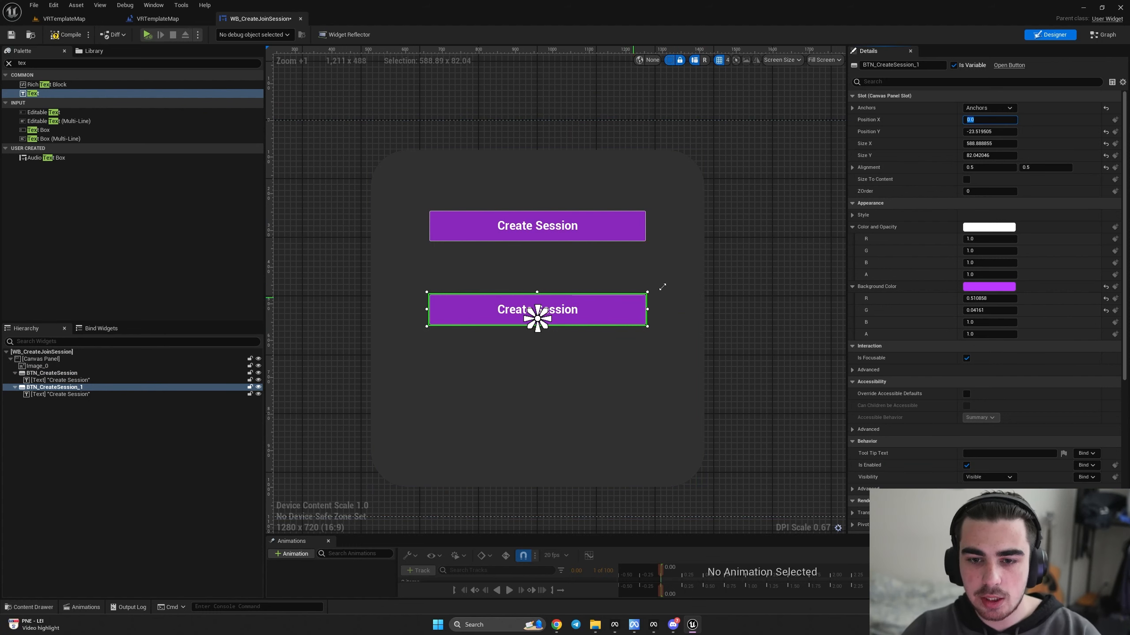
- Move the duplicated Create Session button up to about Y -116 and set its background to orange (R 1.0, G about 0.288, B 0.0)
{"action": "left_click_drag", "start_coordinate": [622, 316], "coordinate": [621, 283]}
{"action": "left_click", "coordinate": [989, 286]}
{"action": "left_click_drag", "start_coordinate": [871, 376], "coordinate": [875, 380]}
- Change the orange button's label text to "Join Session"
{"action": "left_click", "coordinate": [593, 271]}
{"action": "left_click", "coordinate": [541, 270]}
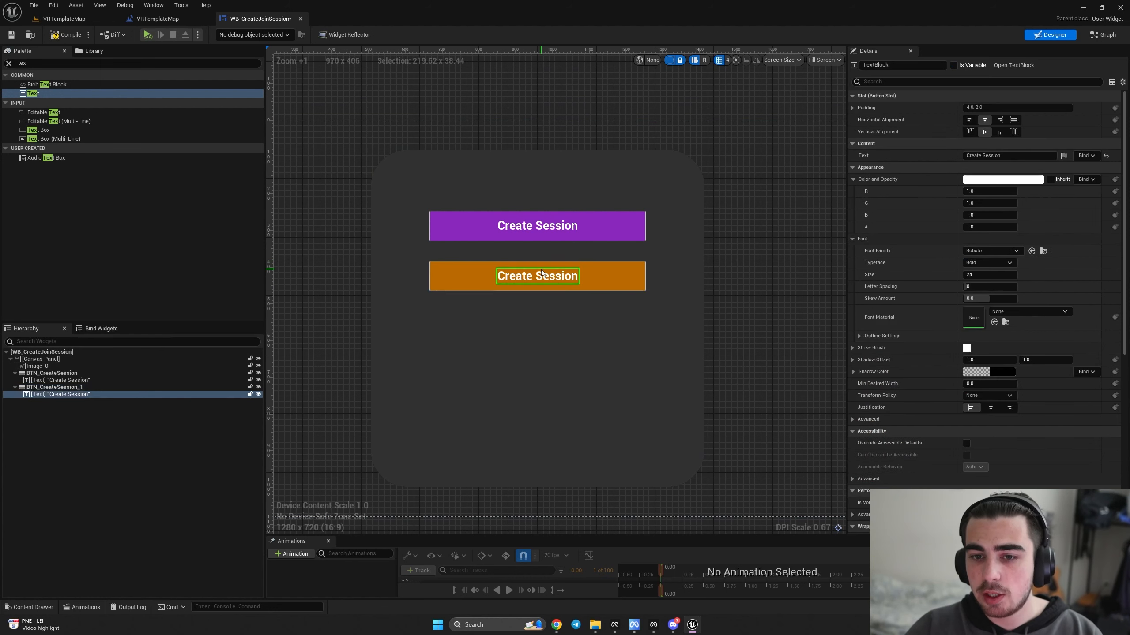
{"action": "left_click", "coordinate": [1012, 108]}
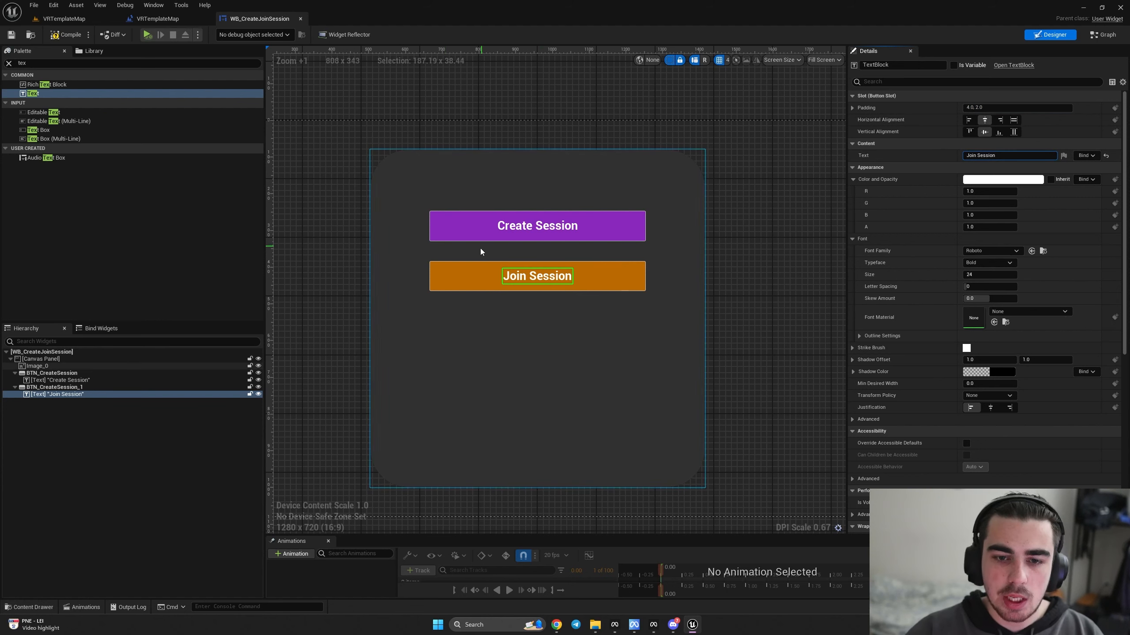
- Rename the orange button widget to BTN_JoinSession in the hierarchy
{"action": "left_click", "coordinate": [474, 273]}
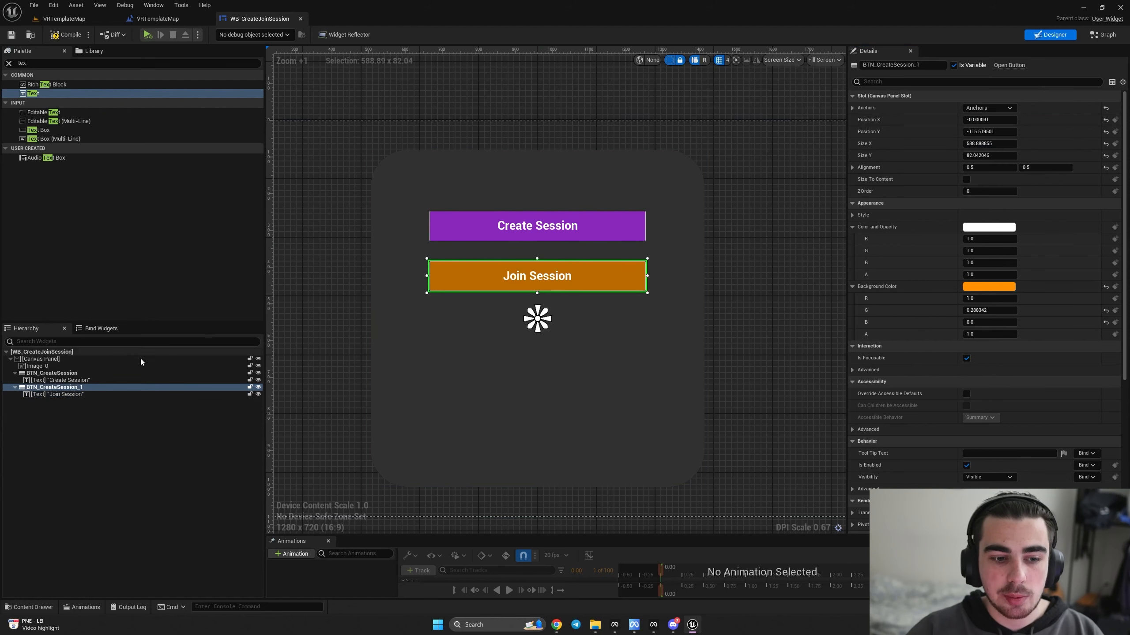
{"action": "double_click", "coordinate": [138, 386]}
{"action": "type", "text": "BTN_JoinSe"}
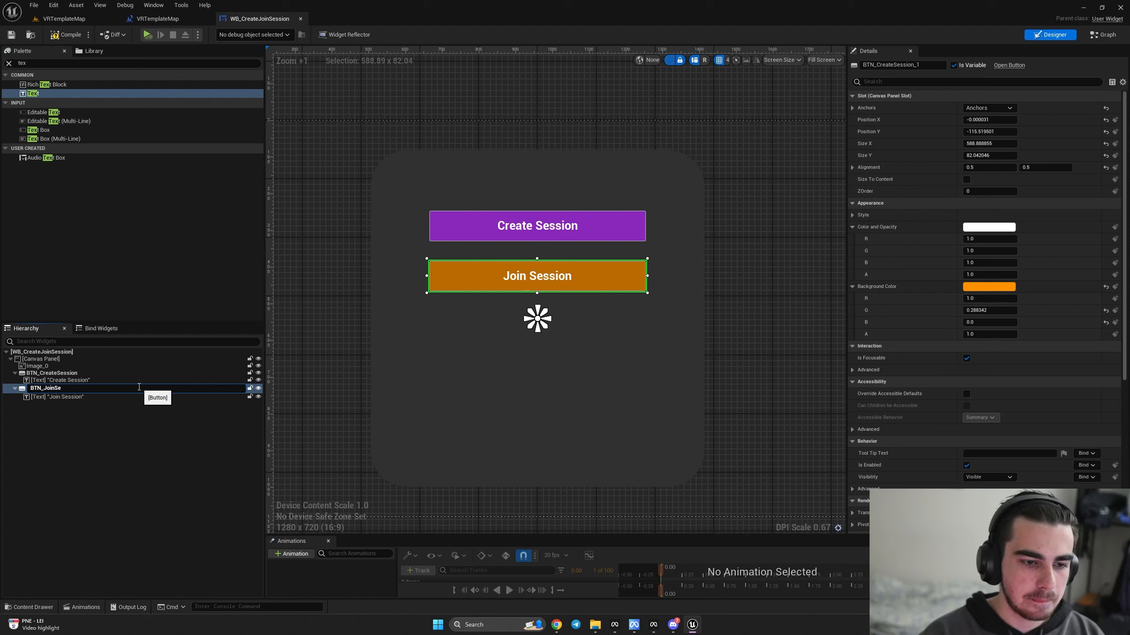
{"action": "type", "text": "ssion"}
{"action": "key", "text": "Return"}
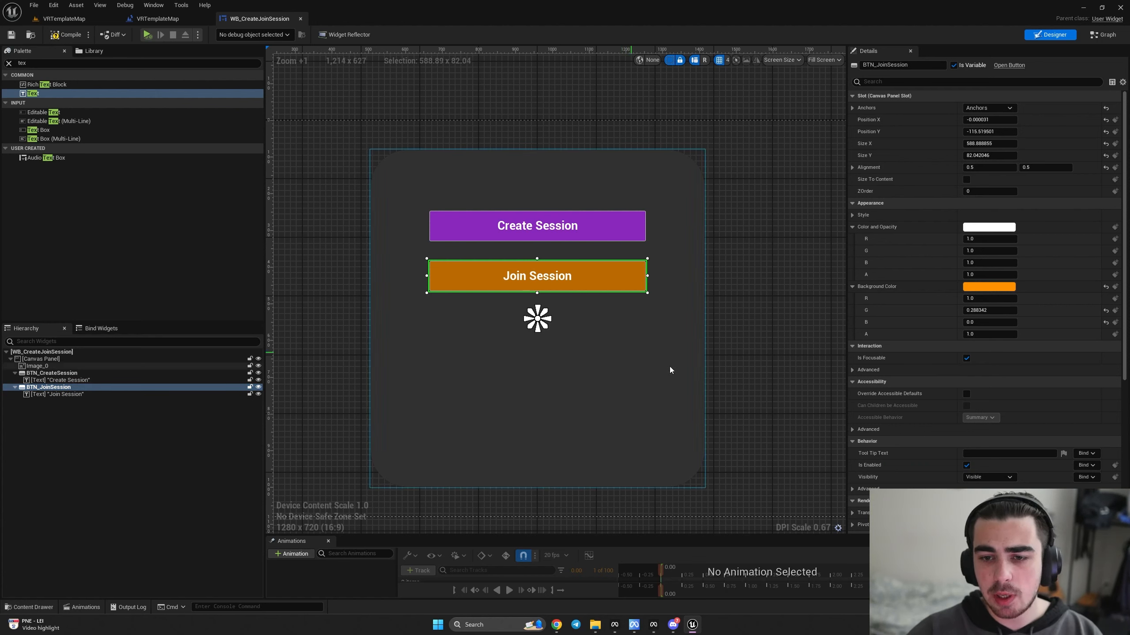
- Duplicate the Join Session button to Position X 0 and about Y 192, with the label "Quit" and a near-black background
{"action": "key", "text": "ctrl+d"}
{"action": "left_click_drag", "start_coordinate": [695, 333], "coordinate": [575, 388]}
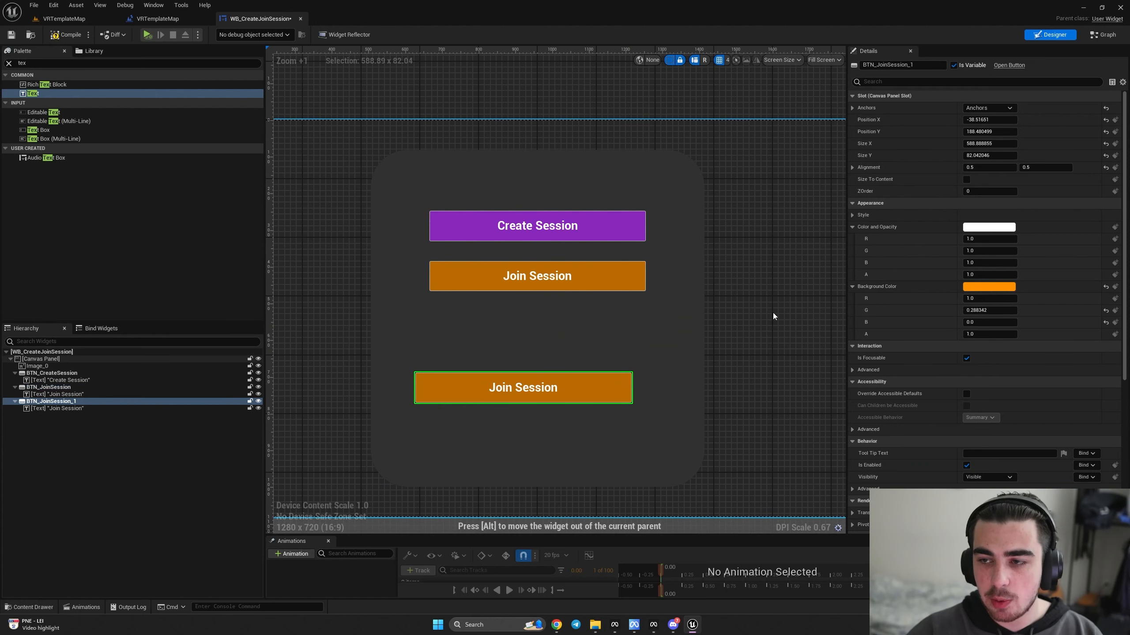
{"action": "left_click", "coordinate": [990, 120]}
{"action": "type", "text": "0"}
{"action": "key", "text": "Return"}
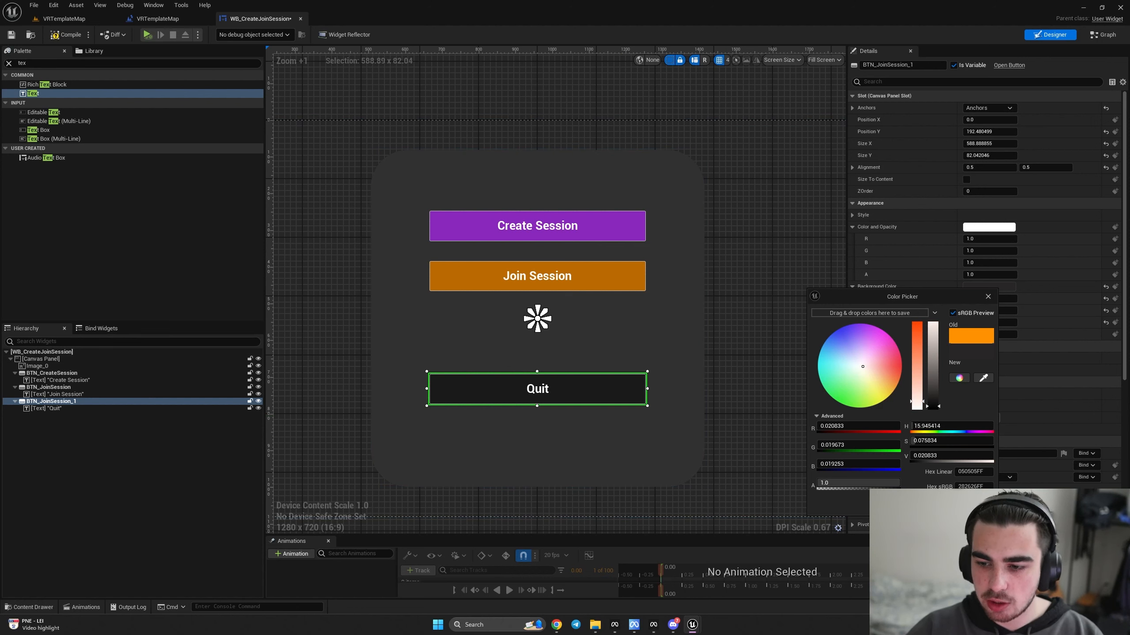
- Rename the Quit button widget to BTN_Quit, and compile and save the widget blueprint
{"action": "left_click", "coordinate": [762, 425]}
{"action": "left_click", "coordinate": [577, 390]}
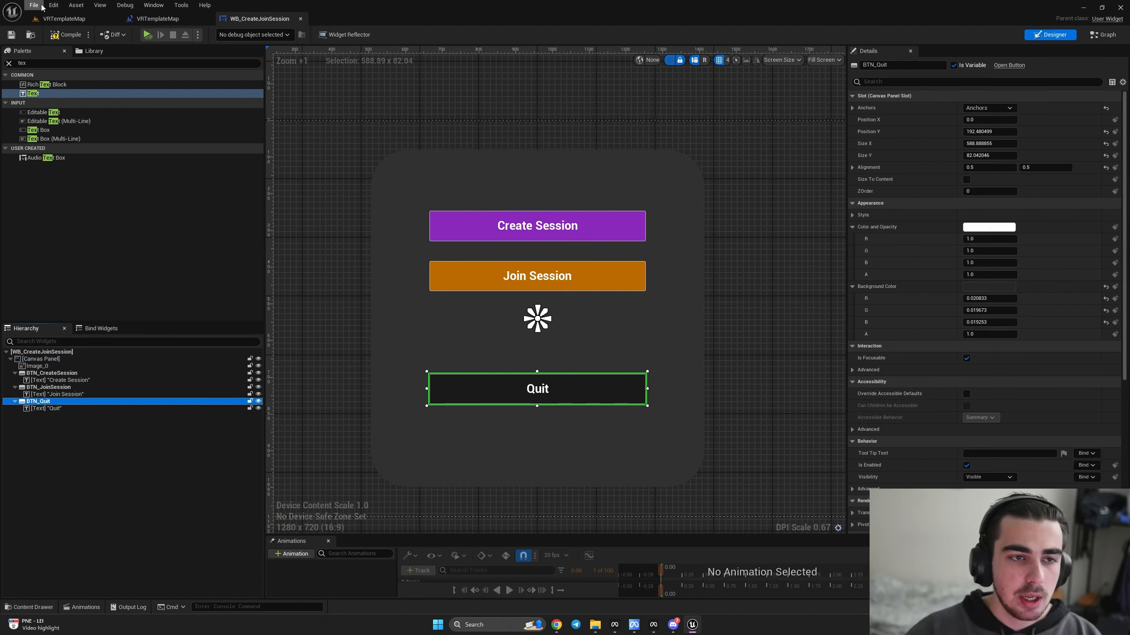
{"action": "left_click", "coordinate": [70, 38]}
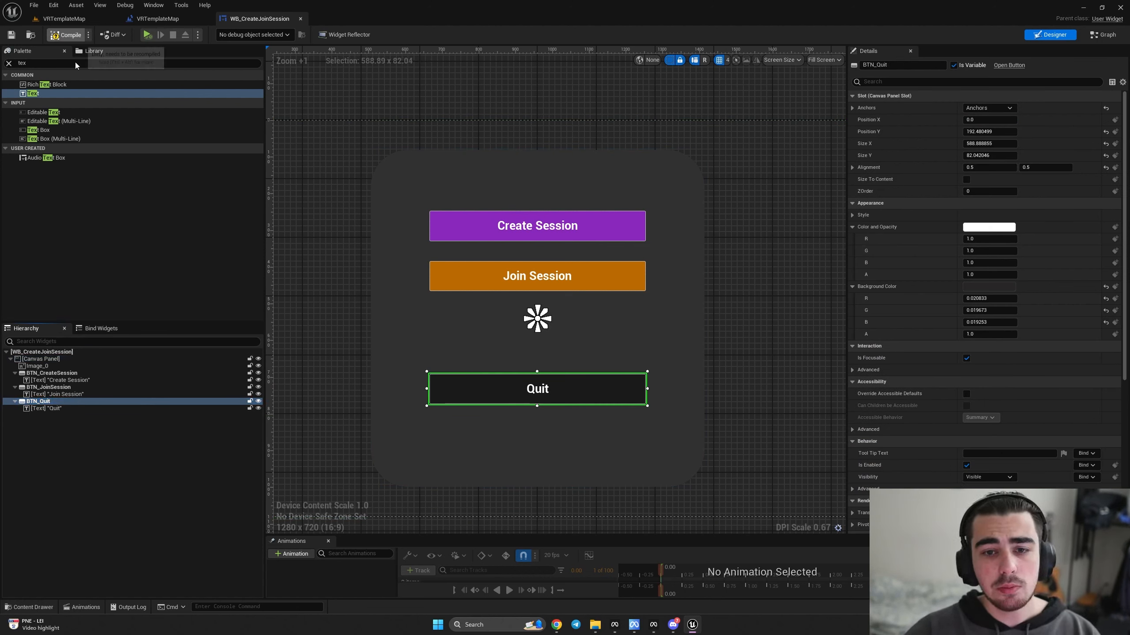
{"action": "key", "text": "ctrl+s"}
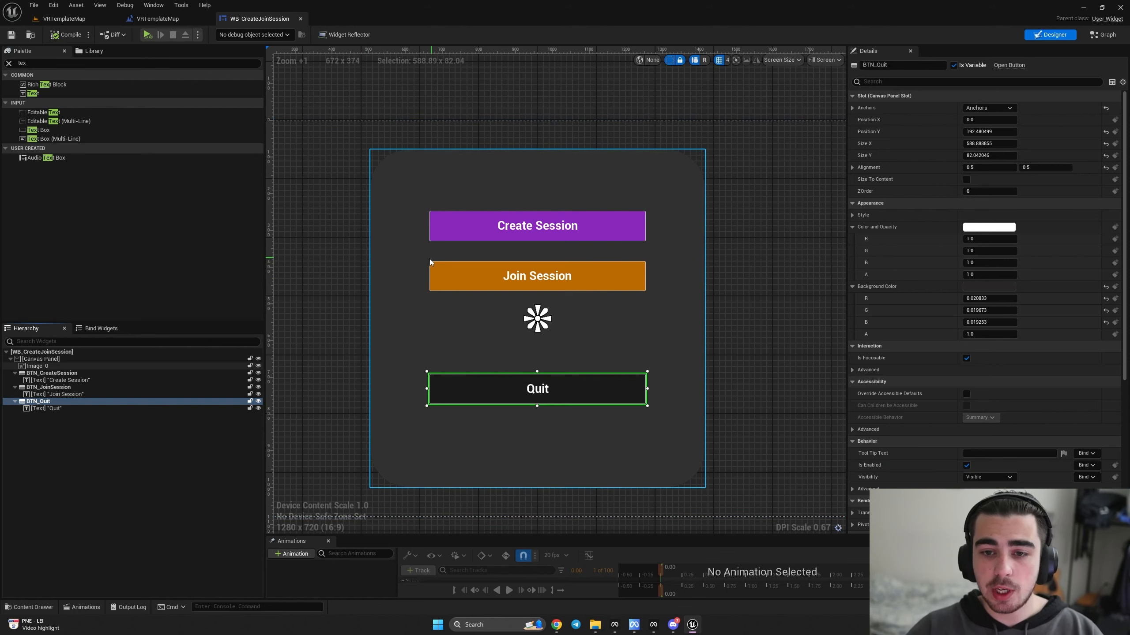
- Add On Clicked events for BTN_CreateSession, BTN_JoinSession and BTN_Quit in the widget's event graph
{"action": "left_click", "coordinate": [1096, 36]}
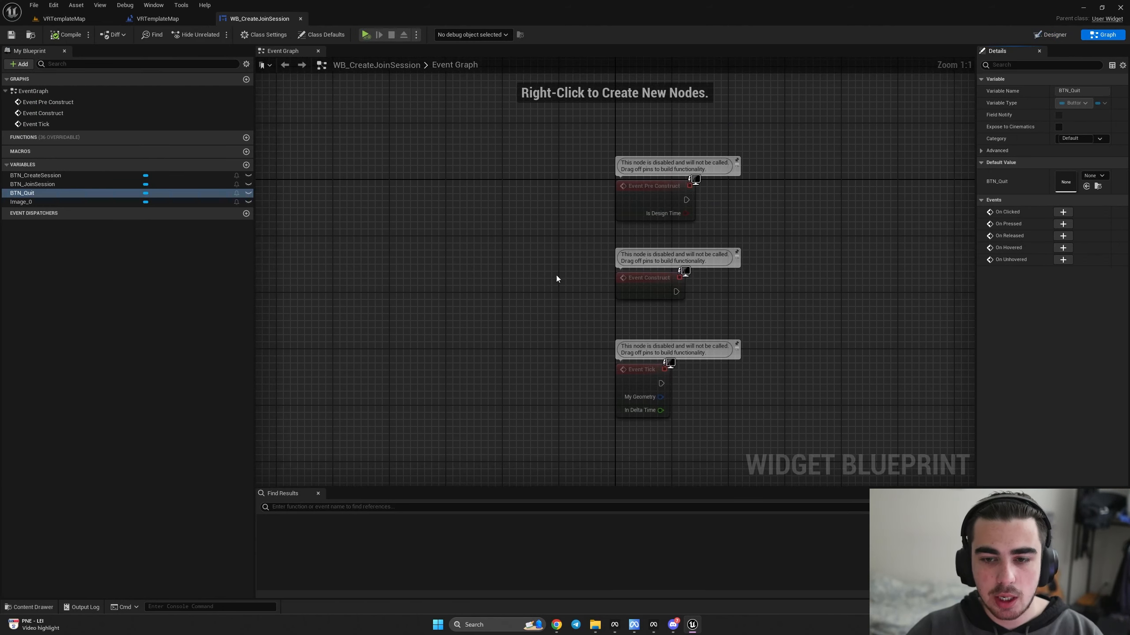
{"action": "left_click", "coordinate": [44, 177]}
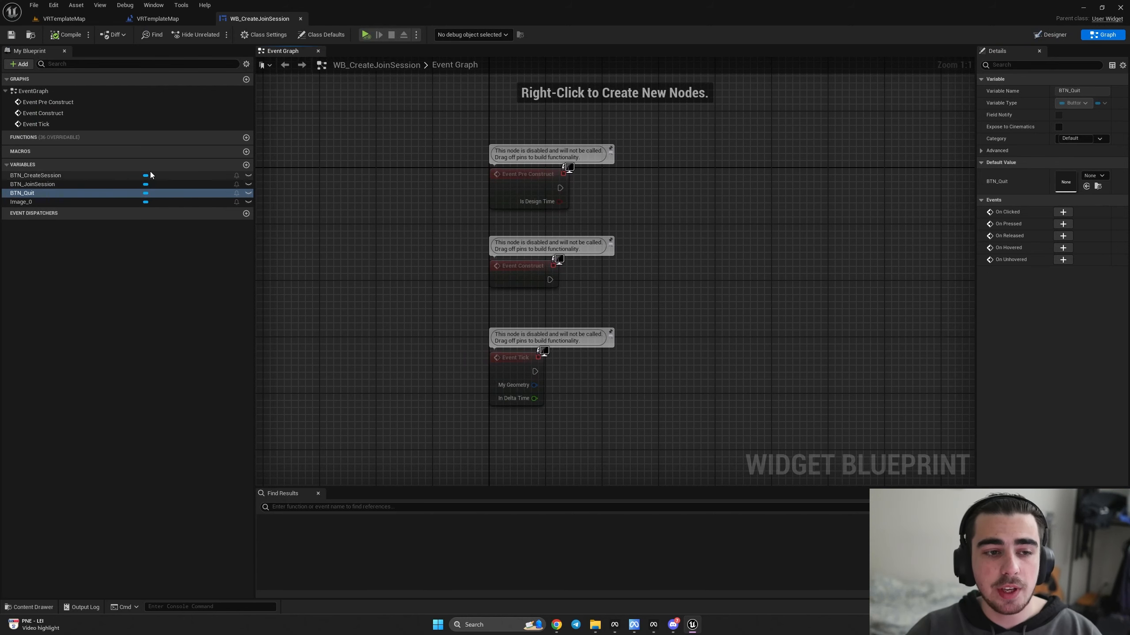
{"action": "left_click", "coordinate": [1062, 211]}
{"action": "left_click", "coordinate": [44, 195]}
{"action": "left_click", "coordinate": [1062, 211]}
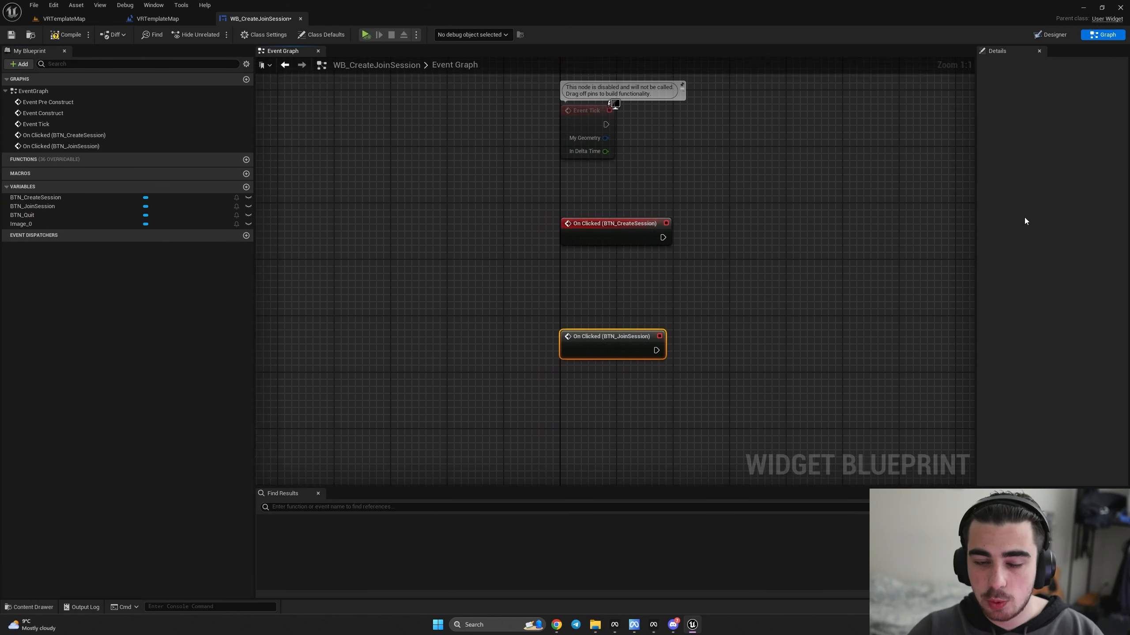
{"action": "left_click", "coordinate": [50, 217]}
{"action": "left_click", "coordinate": [1063, 212]}
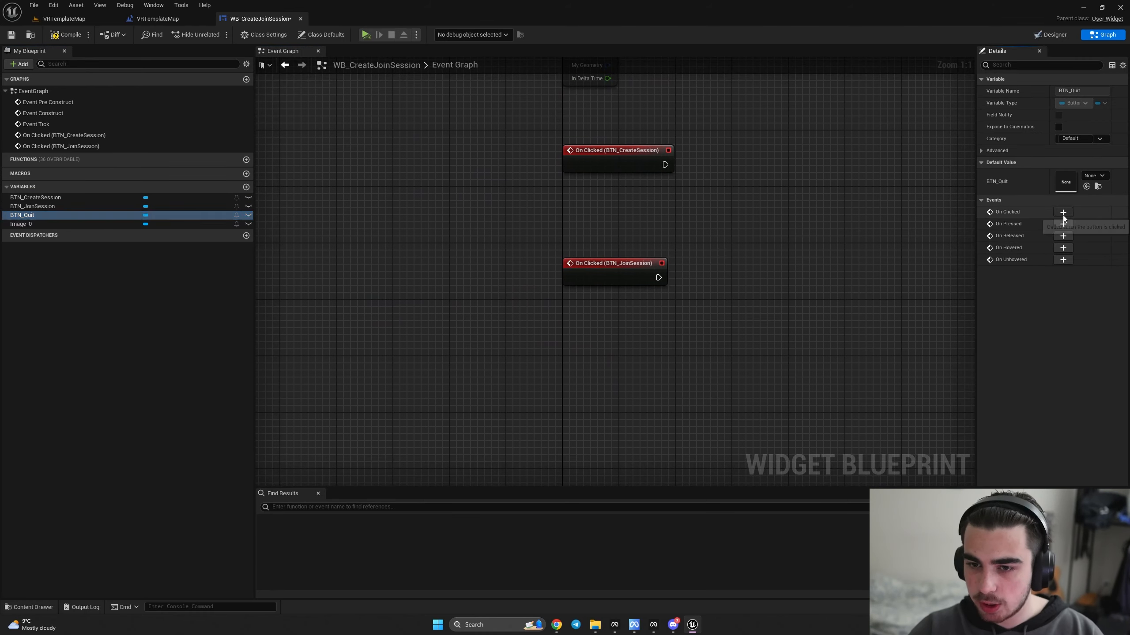
- Create an event dispatcher named CreateSessionPressed
{"action": "left_click", "coordinate": [246, 246]}
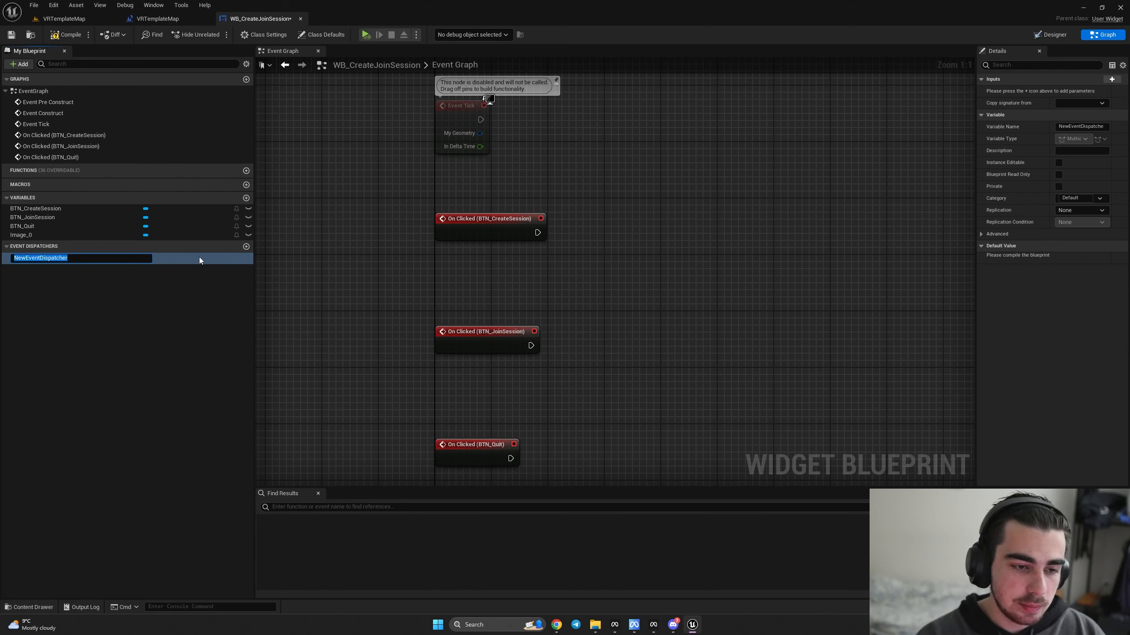
{"action": "type", "text": "Create"}
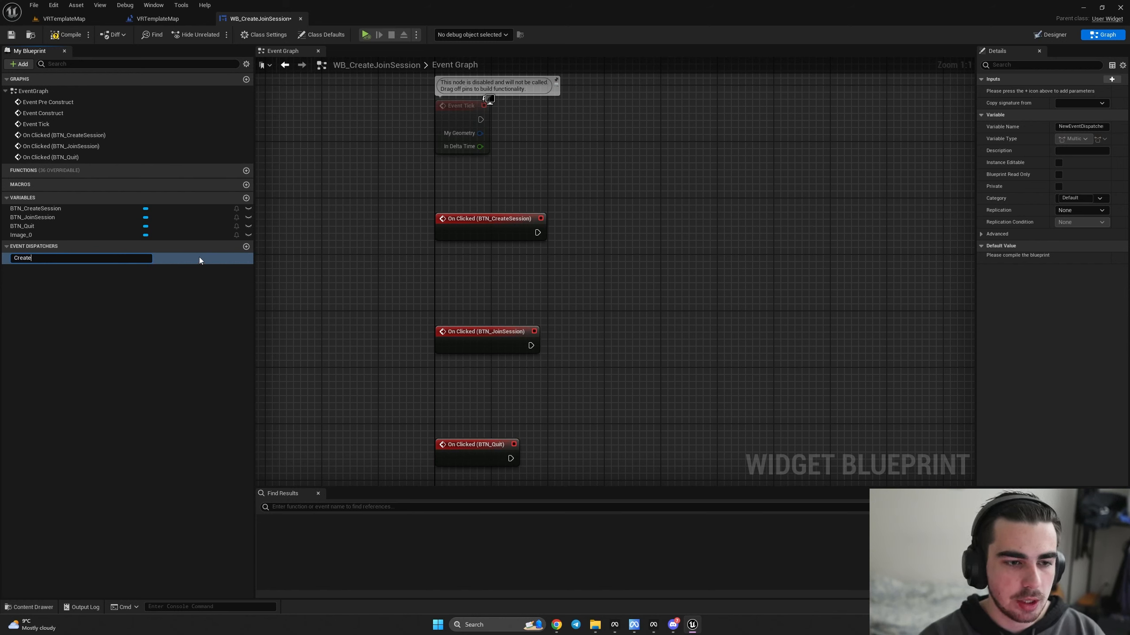
{"action": "type", "text": "SessionPressed"}
{"action": "key", "text": "Return"}
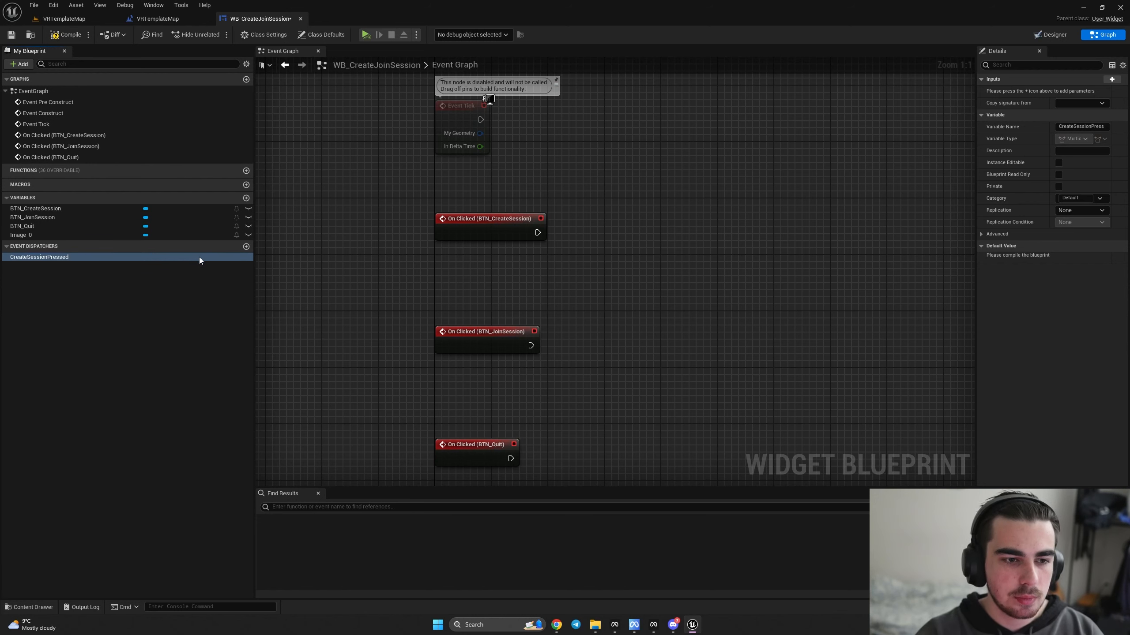
- Create a second event dispatcher named JoinSessionPressed
{"action": "left_click", "coordinate": [245, 247]}
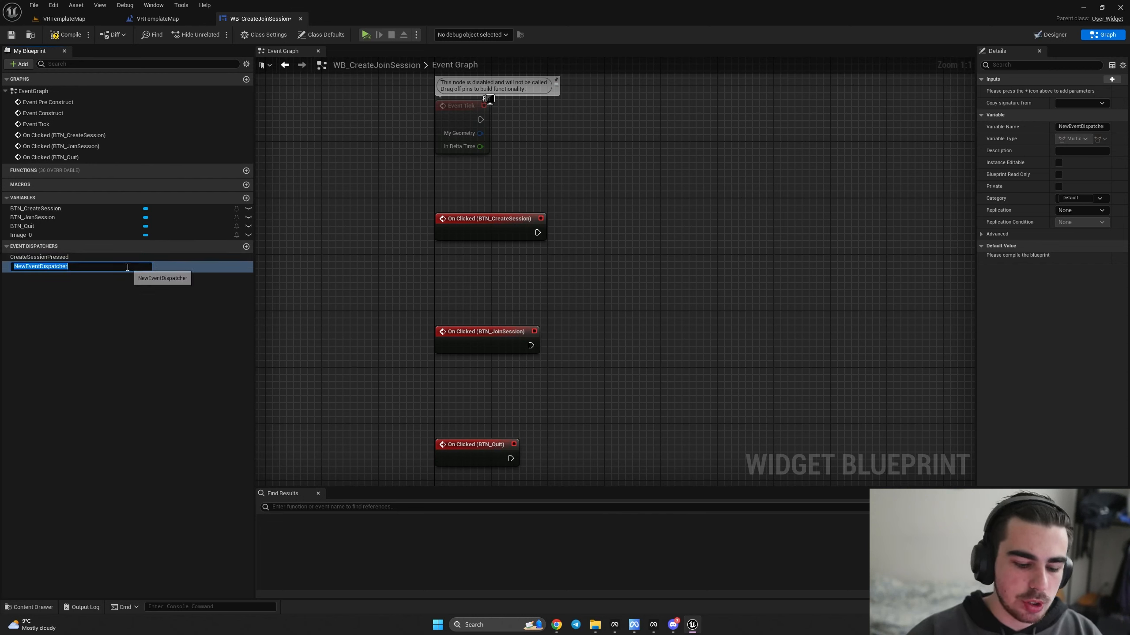
{"action": "type", "text": "Jon"}
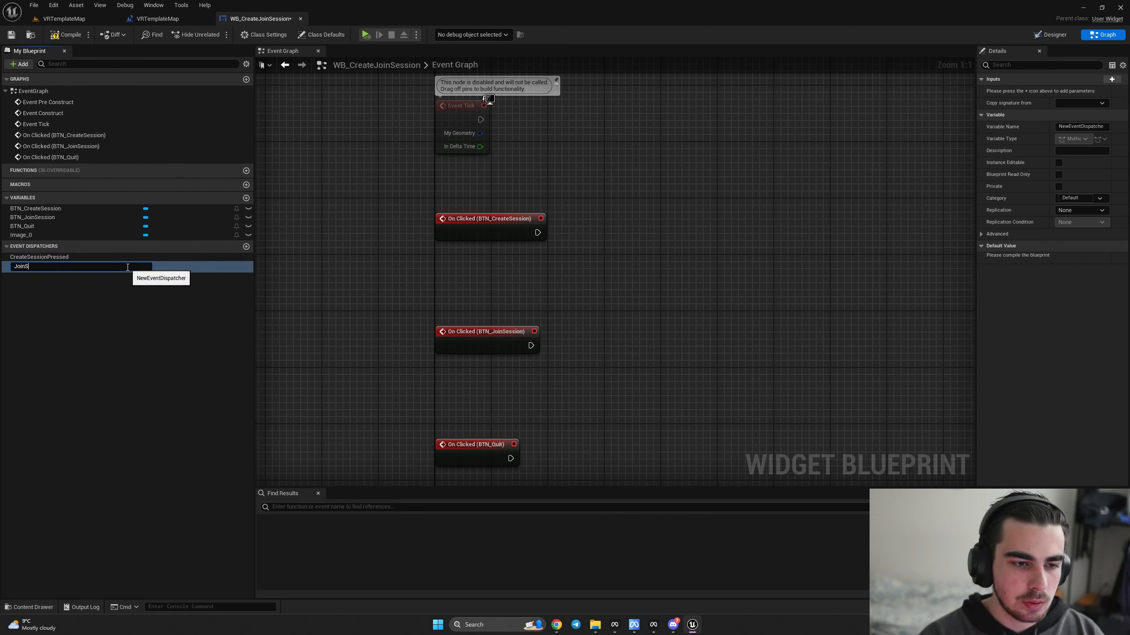
{"action": "type", "text": "nSessionPressed"}
{"action": "key", "text": "Return"}
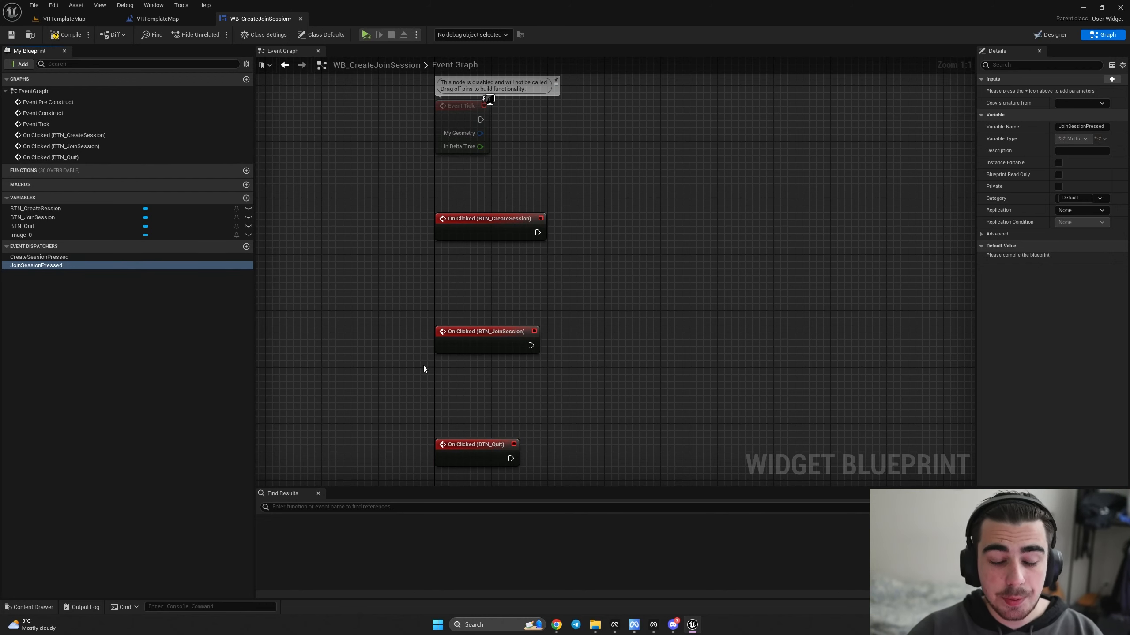
- Call CreateSessionPressed from BTN_CreateSession's On Clicked event and JoinSessionPressed from BTN_JoinSession's On Clicked event
{"action": "right_click_drag", "start_coordinate": [444, 363], "coordinate": [364, 365]}
{"action": "left_click_drag", "start_coordinate": [39, 257], "coordinate": [511, 233]}
{"action": "left_click", "coordinate": [515, 244]}
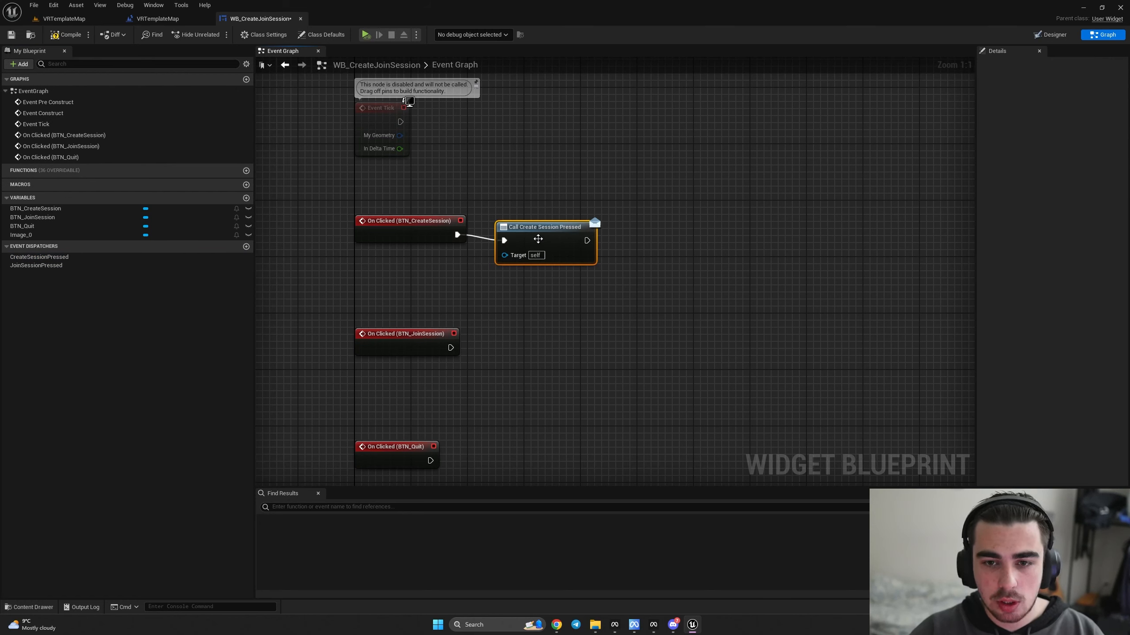
{"action": "left_click_drag", "start_coordinate": [70, 265], "coordinate": [497, 353]}
{"action": "left_click", "coordinate": [529, 355]}
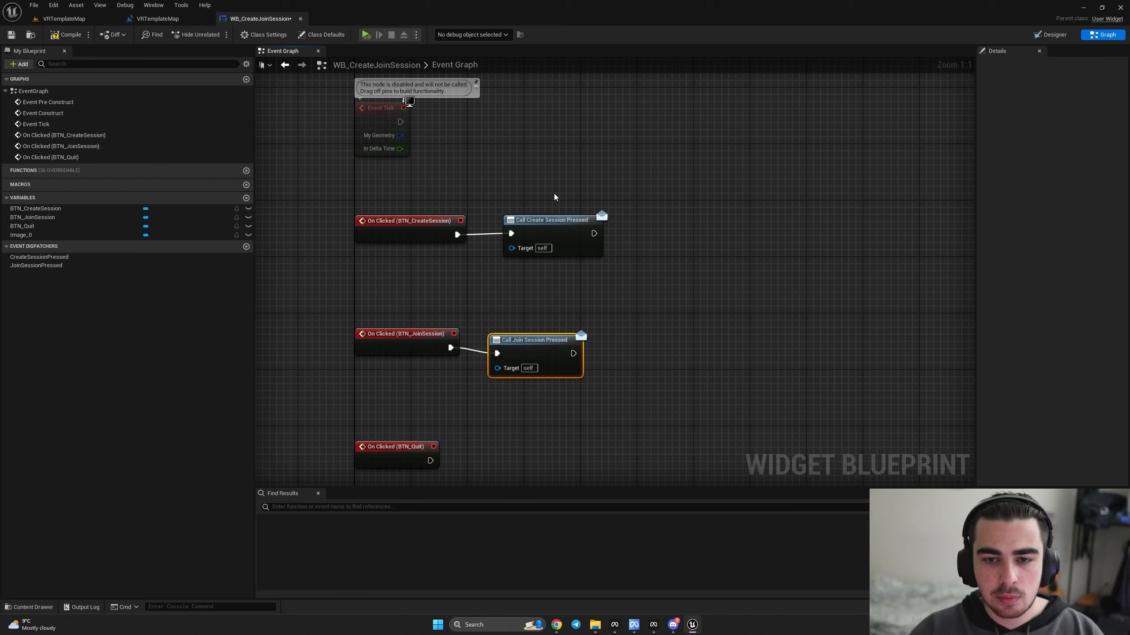
- Straighten the connections between the Create and Join On Clicked events and their dispatcher call nodes
{"action": "left_click_drag", "start_coordinate": [555, 197], "coordinate": [429, 263]}
{"action": "key", "text": "q"}
{"action": "left_click_drag", "start_coordinate": [429, 303], "coordinate": [639, 405]}
{"action": "key", "text": "q"}
{"action": "left_click", "coordinate": [639, 405]}
{"action": "right_click_drag", "start_coordinate": [639, 405], "coordinate": [700, 304]}
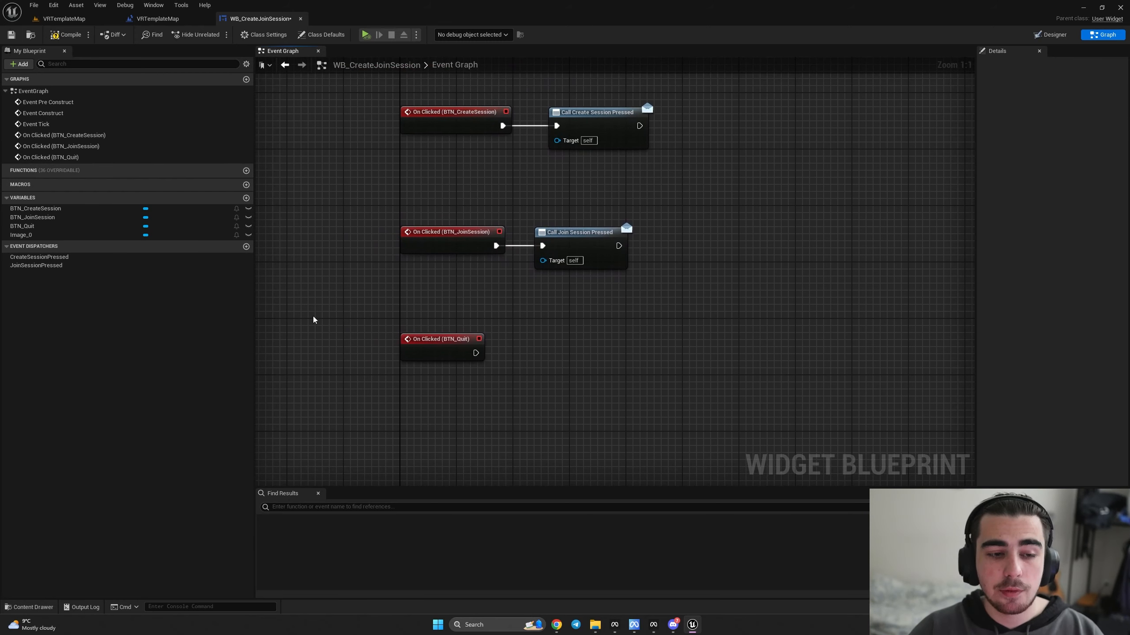
- Connect a Quit Game node to BTN_Quit's On Clicked event and compile the widget
{"action": "left_click_drag", "start_coordinate": [475, 353], "coordinate": [530, 356]}
{"action": "type", "text": "quit"}
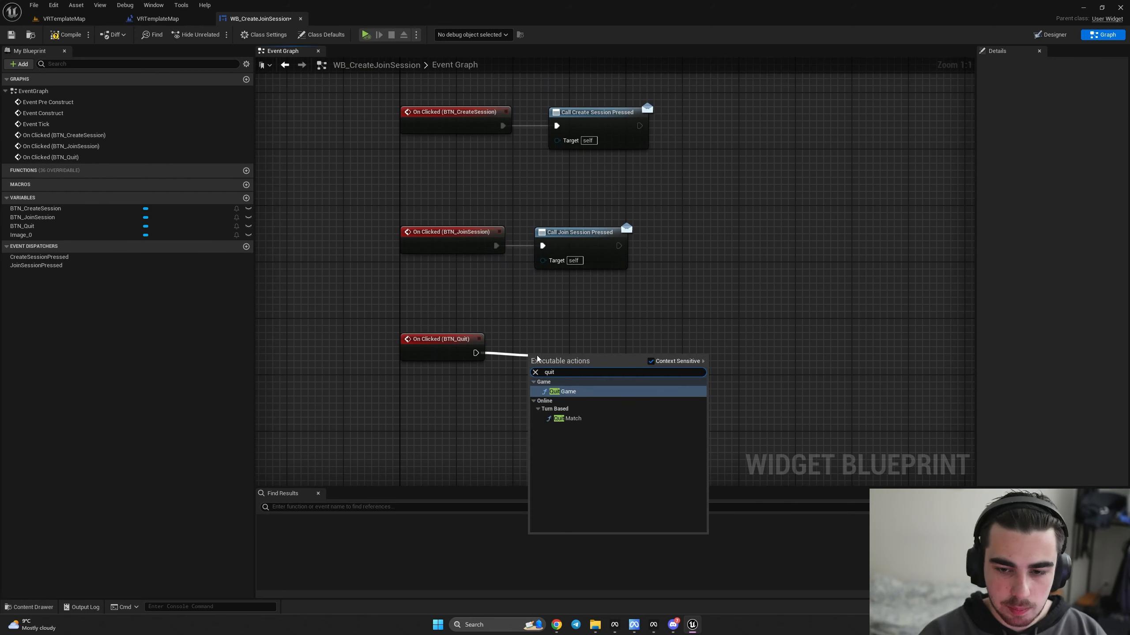
{"action": "key", "text": "Return"}
{"action": "key", "text": "q"}
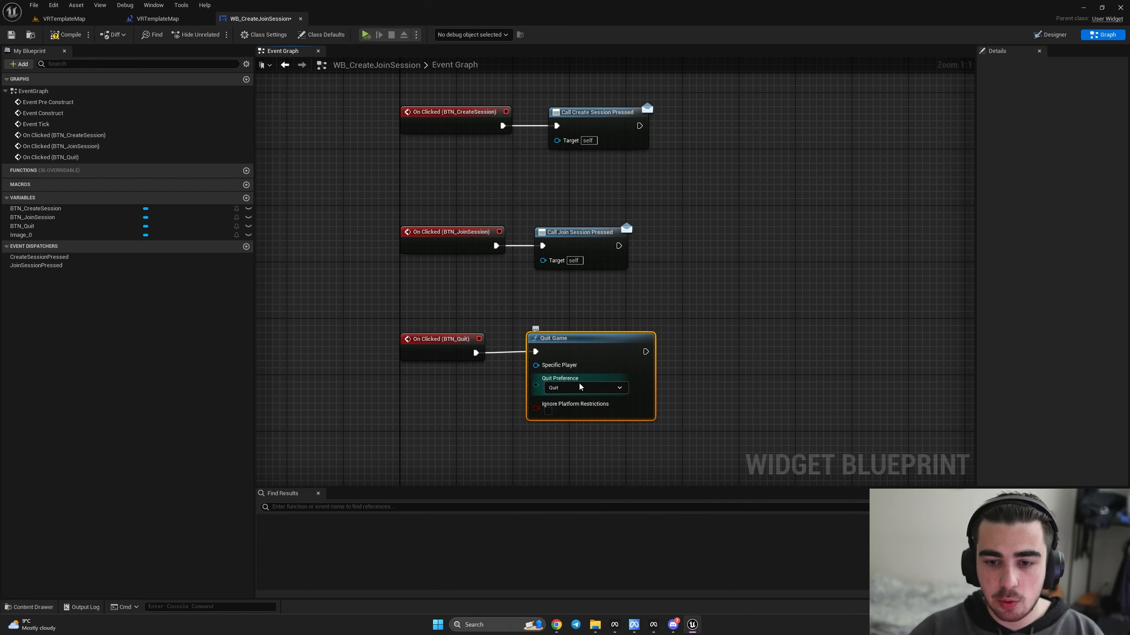
{"action": "left_click", "coordinate": [66, 35]}
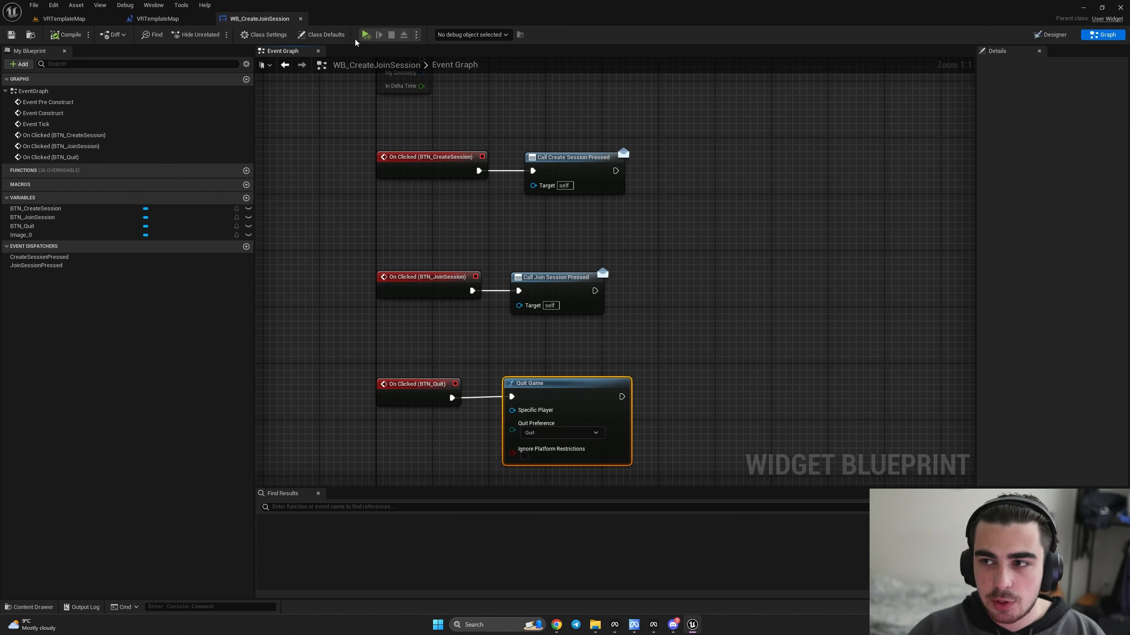
- Duplicate the WB_CreateJoinSession asset in the Widgets folder and name the copy WB_CreateSession
{"action": "left_click", "coordinate": [66, 19]}
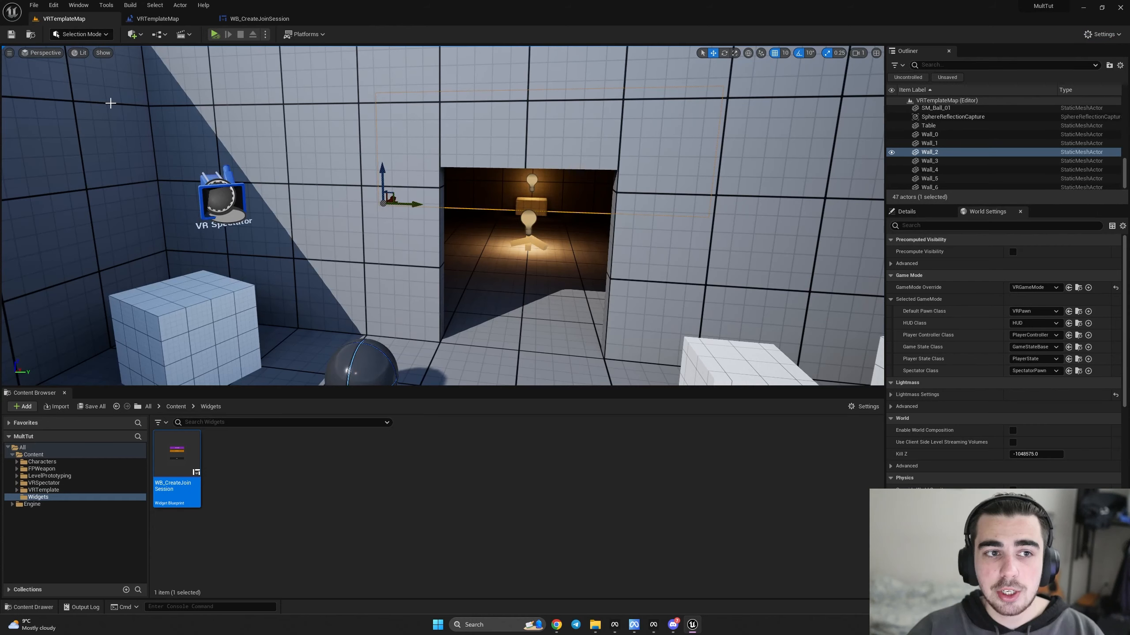
{"action": "left_click", "coordinate": [241, 473]}
{"action": "left_click", "coordinate": [177, 457]}
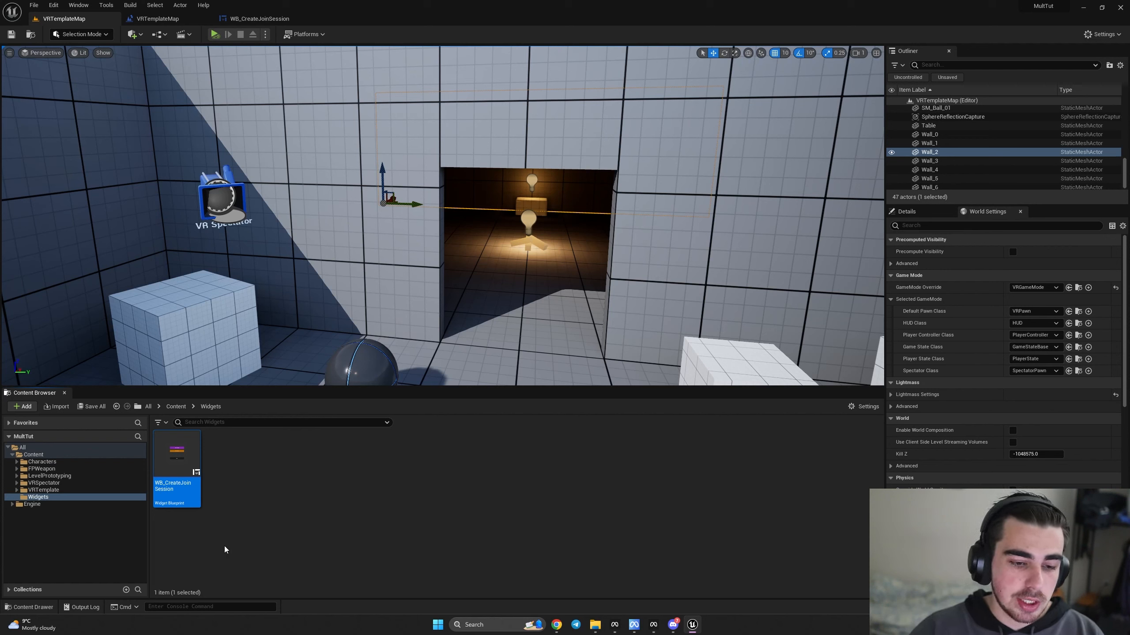
{"action": "key", "text": "ctrl+d"}
{"action": "type", "text": "WB"}
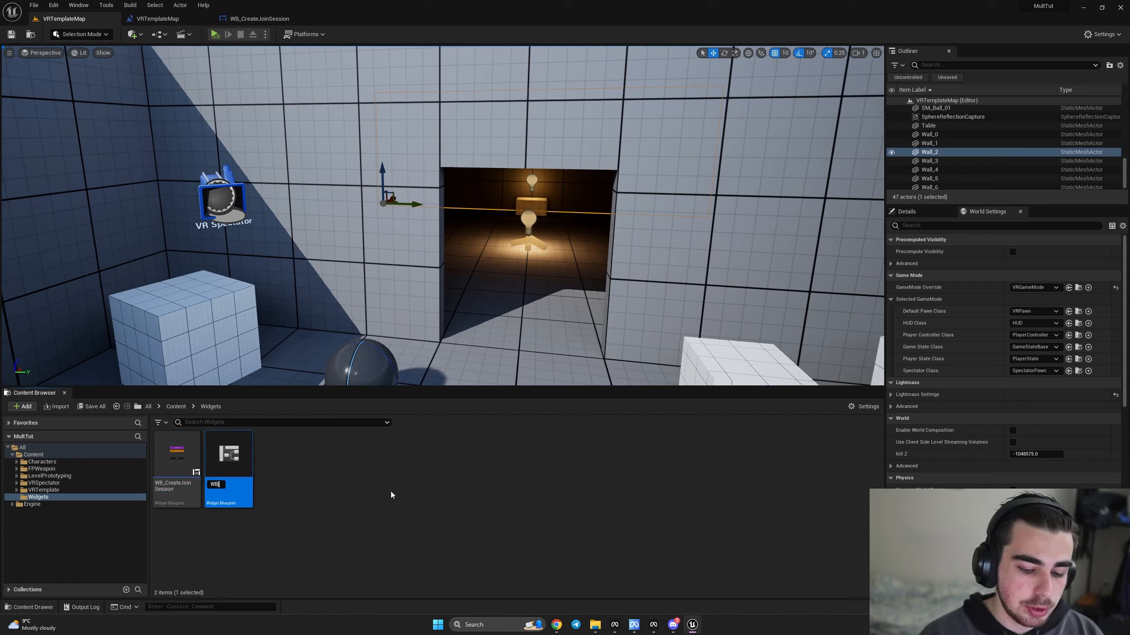
{"action": "type", "text": "_Crea"}
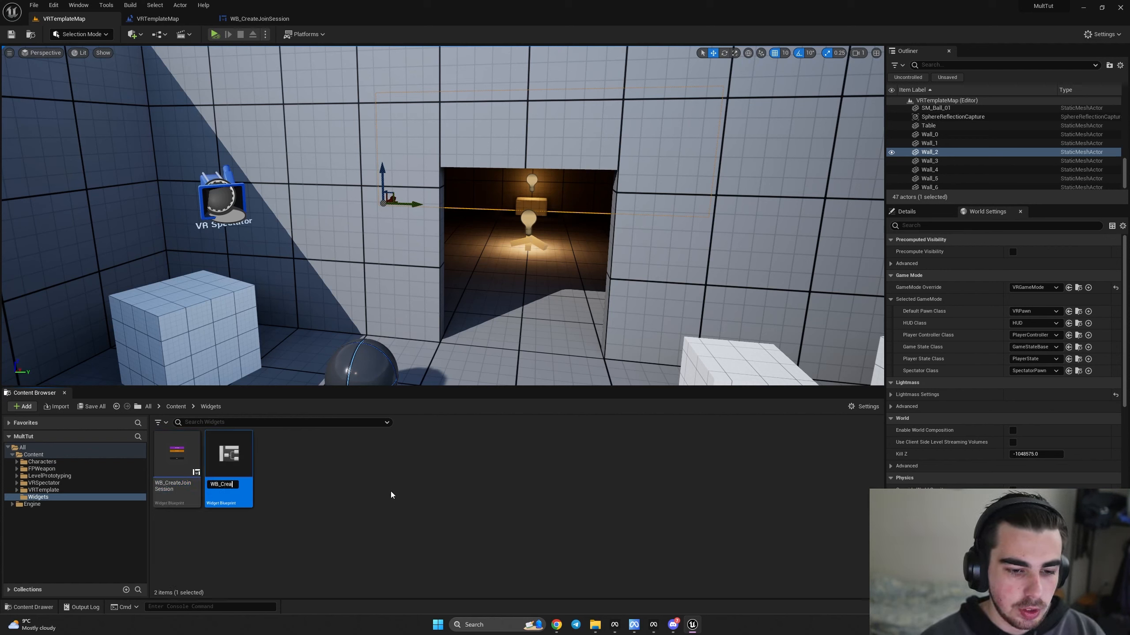
{"action": "type", "text": "teSession"}
{"action": "key", "text": "Return"}
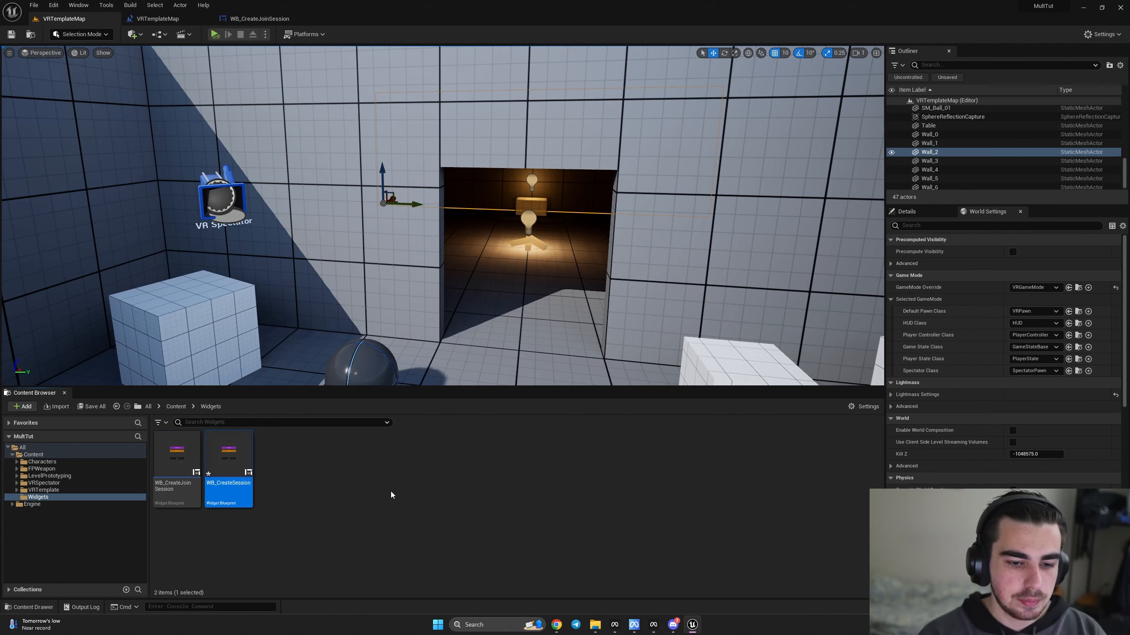
- Open WB_CreateSession and dock its editor beside the WB_CreateJoinSession tab
{"action": "double_click", "coordinate": [228, 454]}
{"action": "left_click_drag", "start_coordinate": [312, 166], "coordinate": [332, 21]}
{"action": "scroll", "coordinate": [386, 206], "scroll_direction": "up", "scroll_amount": 7}
{"action": "right_click_drag", "start_coordinate": [381, 204], "coordinate": [405, 229]}
{"action": "scroll", "coordinate": [369, 266], "scroll_direction": "down", "scroll_amount": 1}
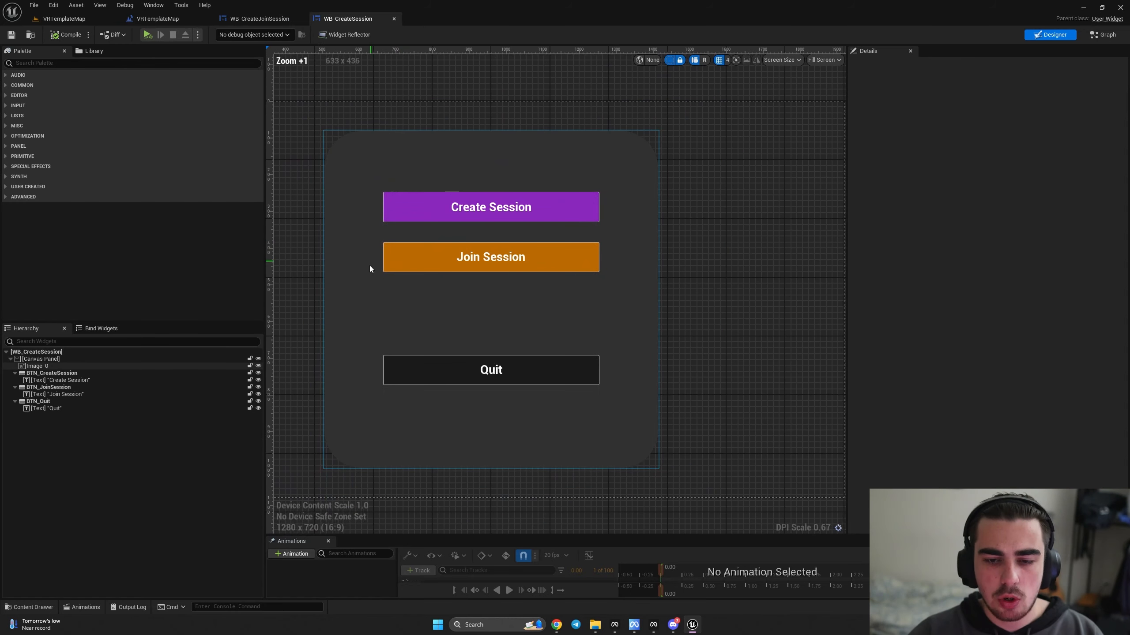
- Rename the BTN_Quit widget in WB_CreateSession to BTN_Back
{"action": "left_click", "coordinate": [89, 403]}
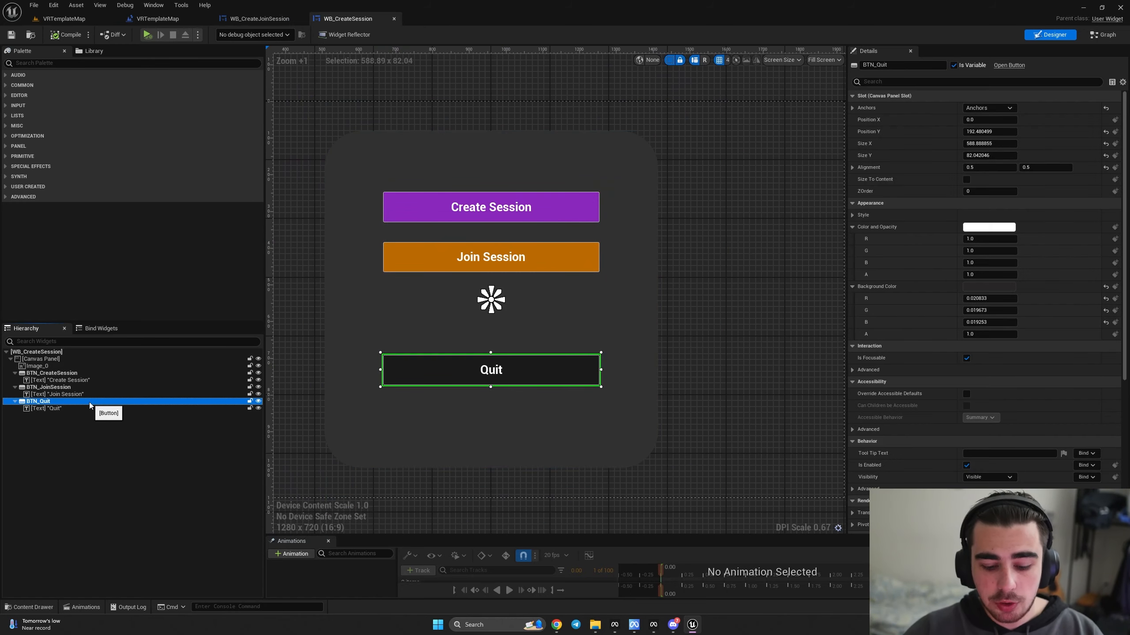
{"action": "key", "text": "F2"}
{"action": "key", "text": "BackSpace"}
{"action": "key", "text": "BackSpace"}
{"action": "key", "text": "BackSpace"}
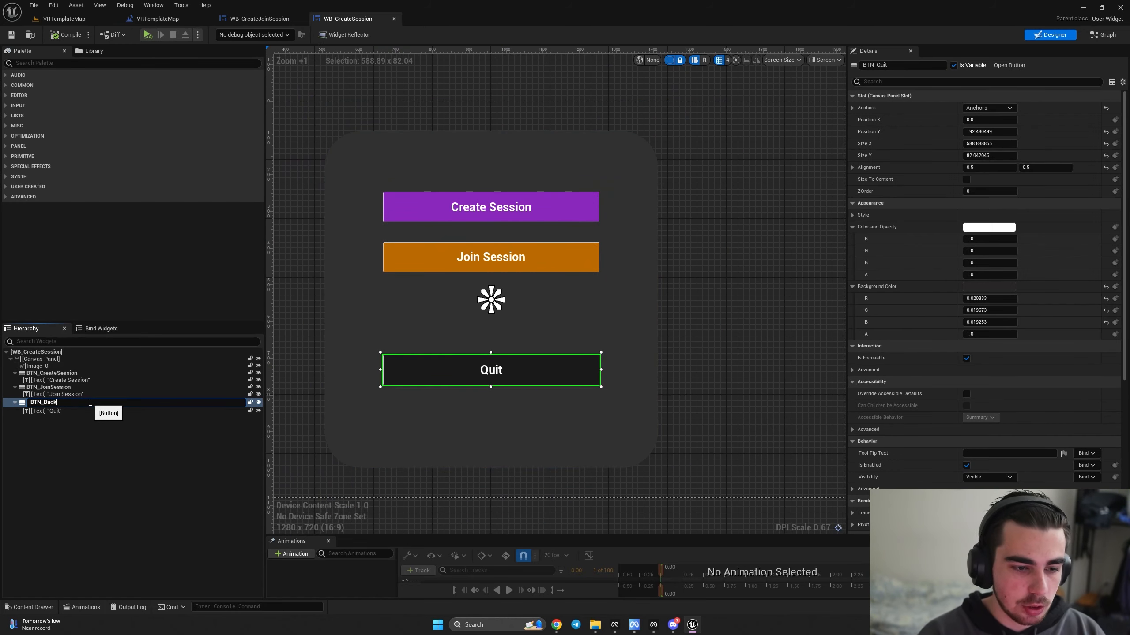
{"action": "key", "text": "Return"}
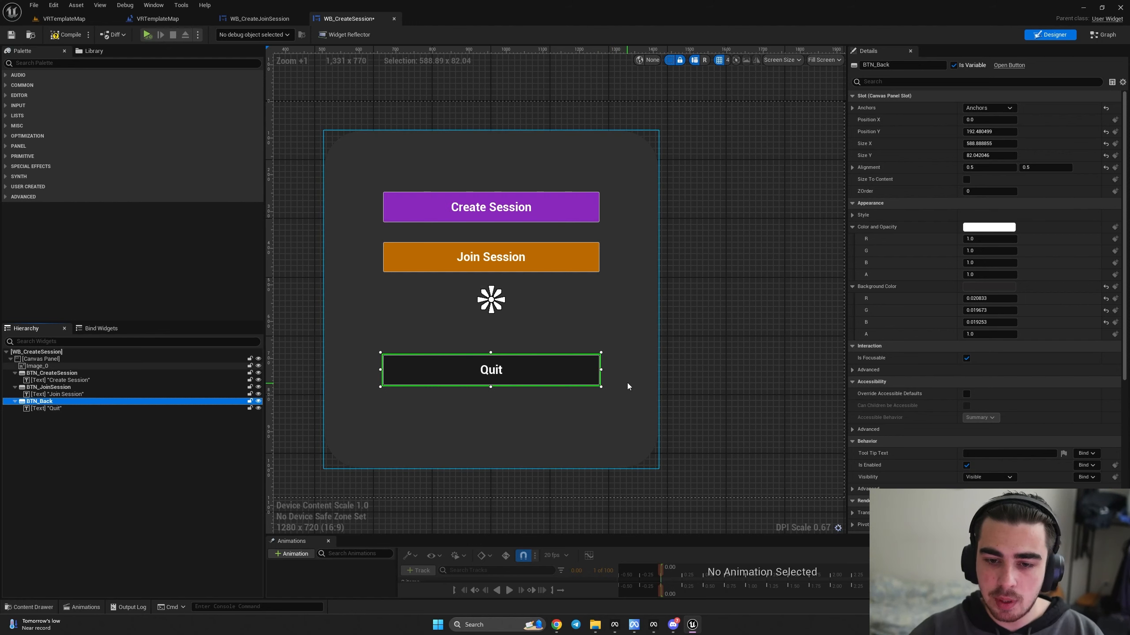
- Shrink the Quit button, place it at the panel's upper-left corner and set its label to Back
{"action": "left_click_drag", "start_coordinate": [601, 370], "coordinate": [402, 150]}
{"action": "left_click", "coordinate": [371, 144]}
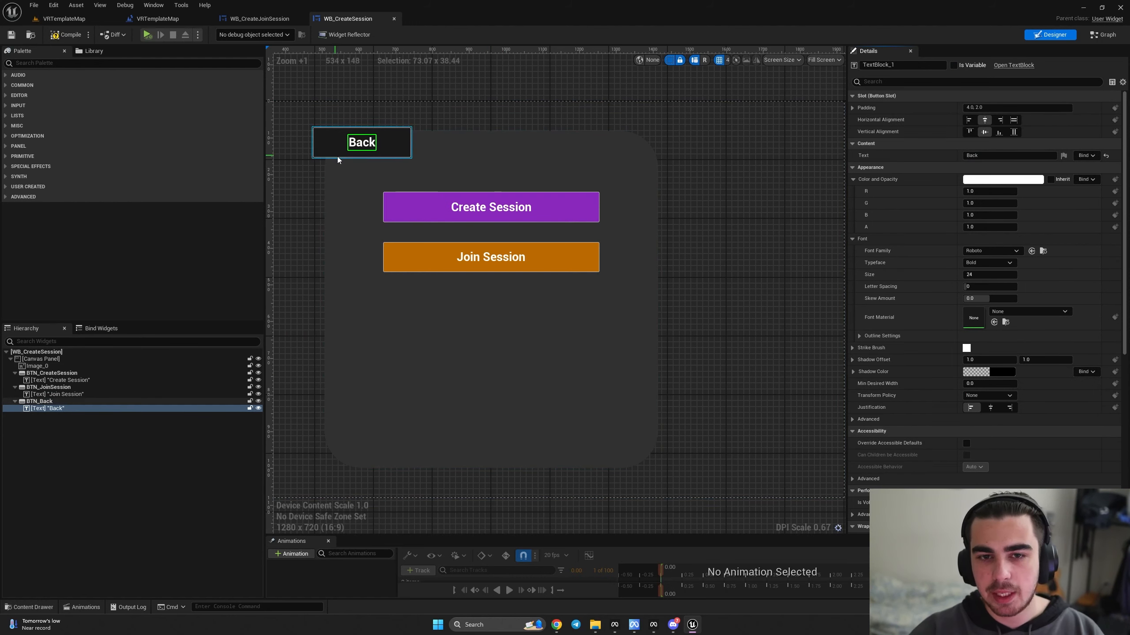
- Delete the Join Session button and move the Create Session button down near the panel's lower edge
{"action": "left_click", "coordinate": [539, 252]}
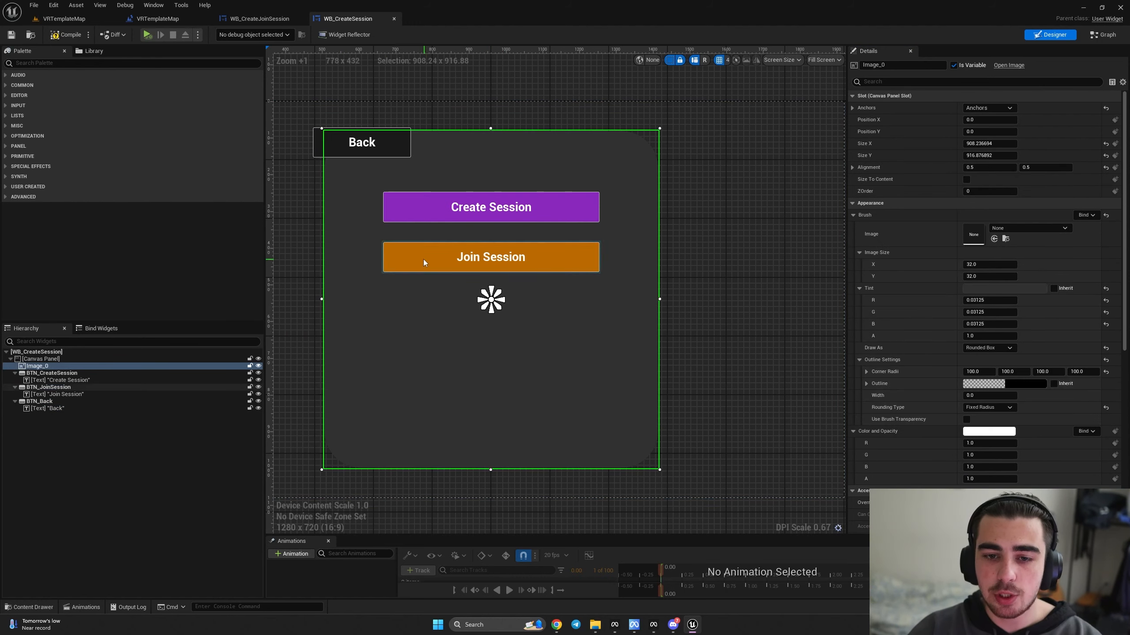
{"action": "key", "text": "Delete"}
{"action": "left_click_drag", "start_coordinate": [427, 208], "coordinate": [422, 431]}
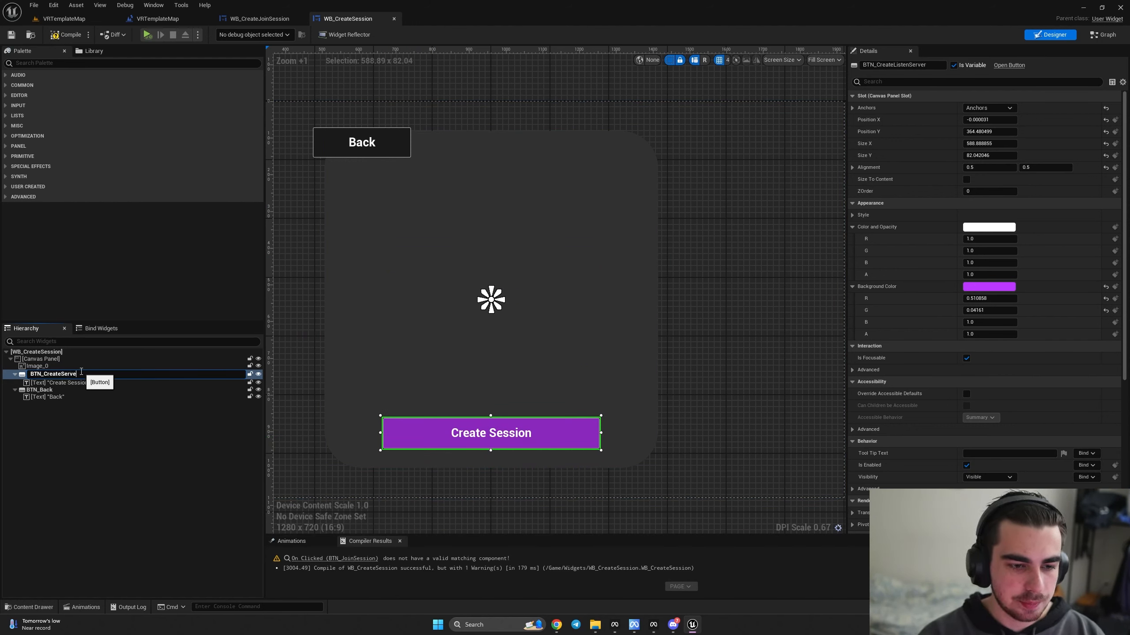
- Rename the Create Session button widget as BTN_CreateServer and save the widget
{"action": "type", "text": "r"}
{"action": "key", "text": "Return"}
{"action": "key", "text": "ctrl+s"}
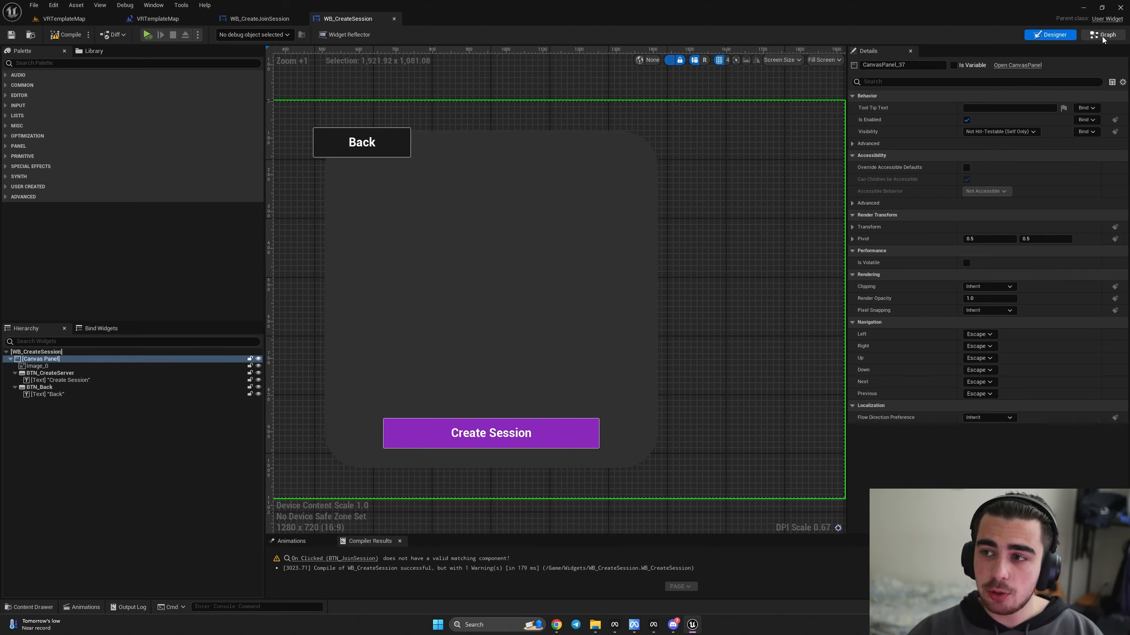
- In the Event Graph, delete the On Clicked (BTN_JoinSession) event together with its Call Join Session Pressed node
{"action": "left_click", "coordinate": [1104, 36]}
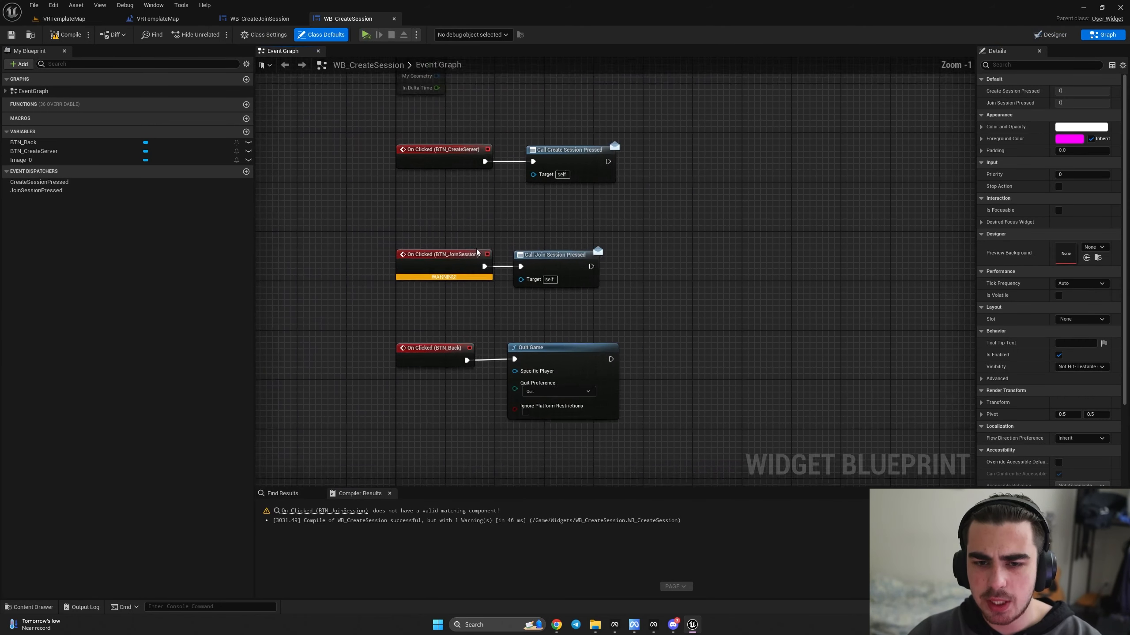
{"action": "scroll", "coordinate": [476, 252], "scroll_direction": "up", "scroll_amount": 1}
{"action": "left_click_drag", "start_coordinate": [375, 219], "coordinate": [639, 292]}
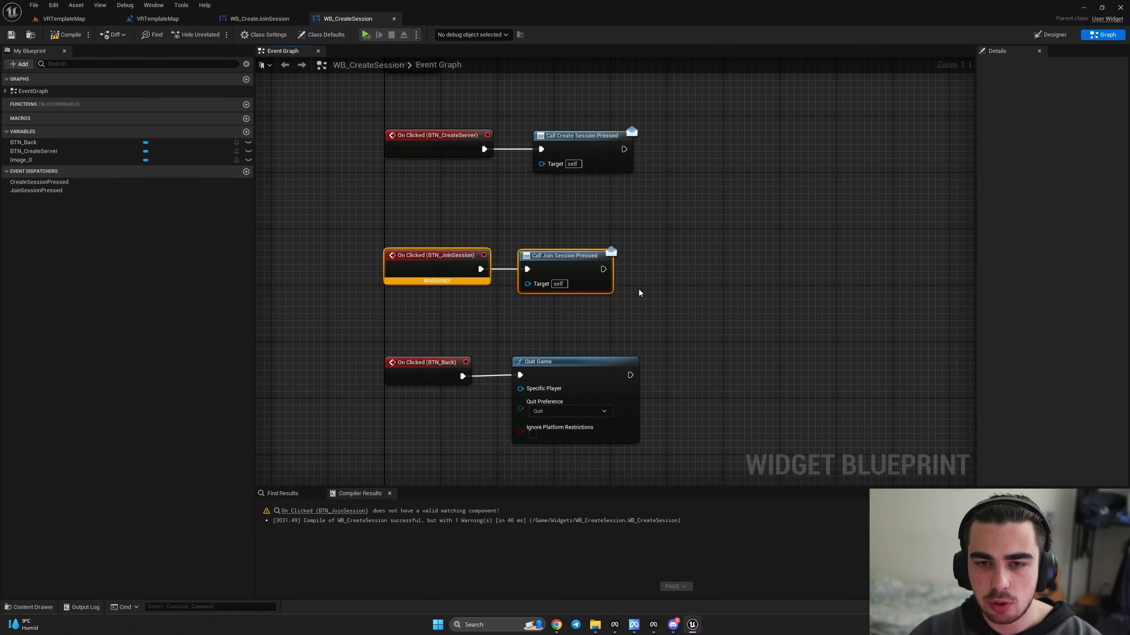
{"action": "key", "text": "Delete"}
- Move the BTN_CreateServer click event and its connected call node down closer to the BTN_Back event
{"action": "left_click_drag", "start_coordinate": [363, 105], "coordinate": [654, 194]}
{"action": "left_click_drag", "start_coordinate": [579, 138], "coordinate": [579, 244]}
{"action": "left_click", "coordinate": [300, 238]}
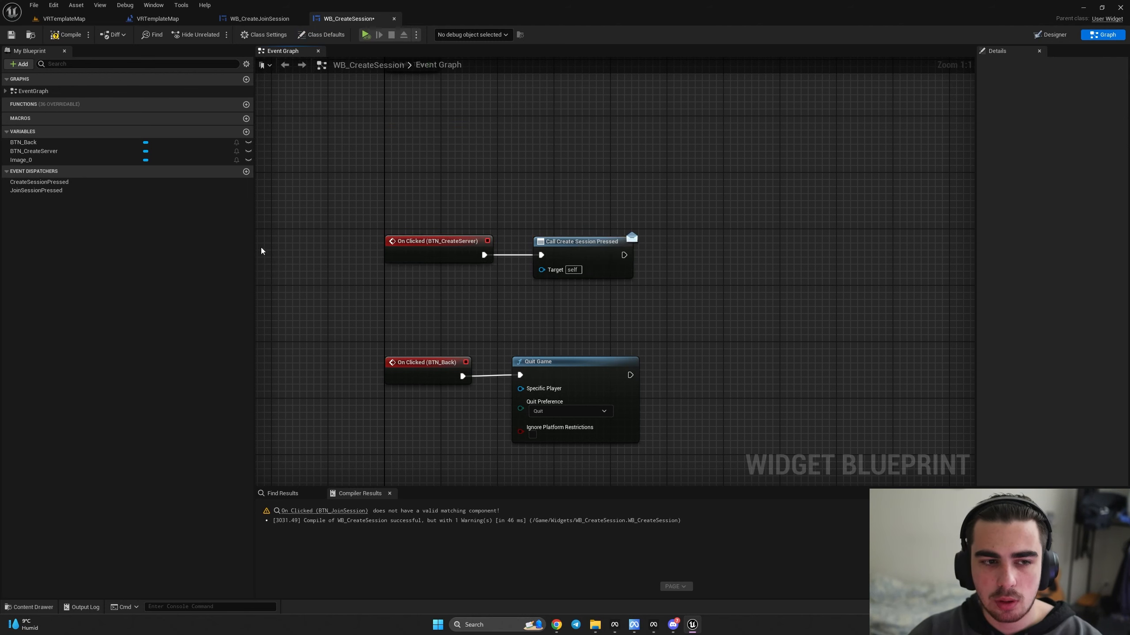
- Delete the JoinSessionPressed and CreateSessionPressed event dispatchers from the widget
{"action": "left_click", "coordinate": [38, 191]}
{"action": "key", "text": "Delete"}
{"action": "left_click", "coordinate": [31, 181]}
{"action": "key", "text": "Delete"}
- Add a Create Session node in the free space above the On Clicked (BTN_CreateServer) event
{"action": "right_click_drag", "start_coordinate": [473, 118], "coordinate": [499, 267]}
{"action": "right_click", "coordinate": [499, 266]}
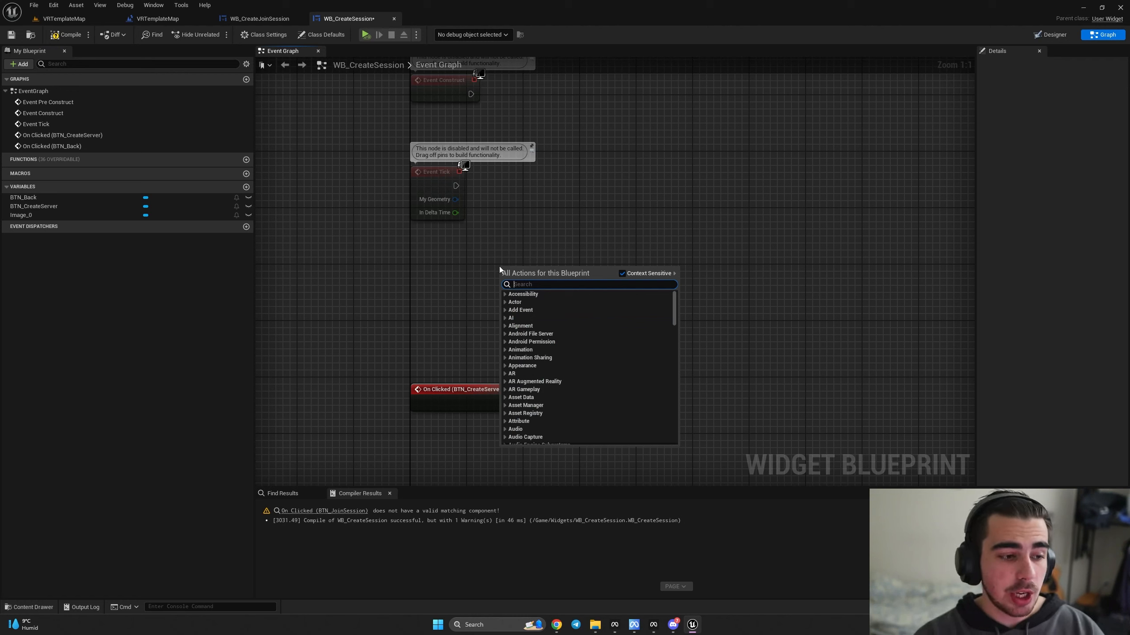
{"action": "type", "text": "create see"}
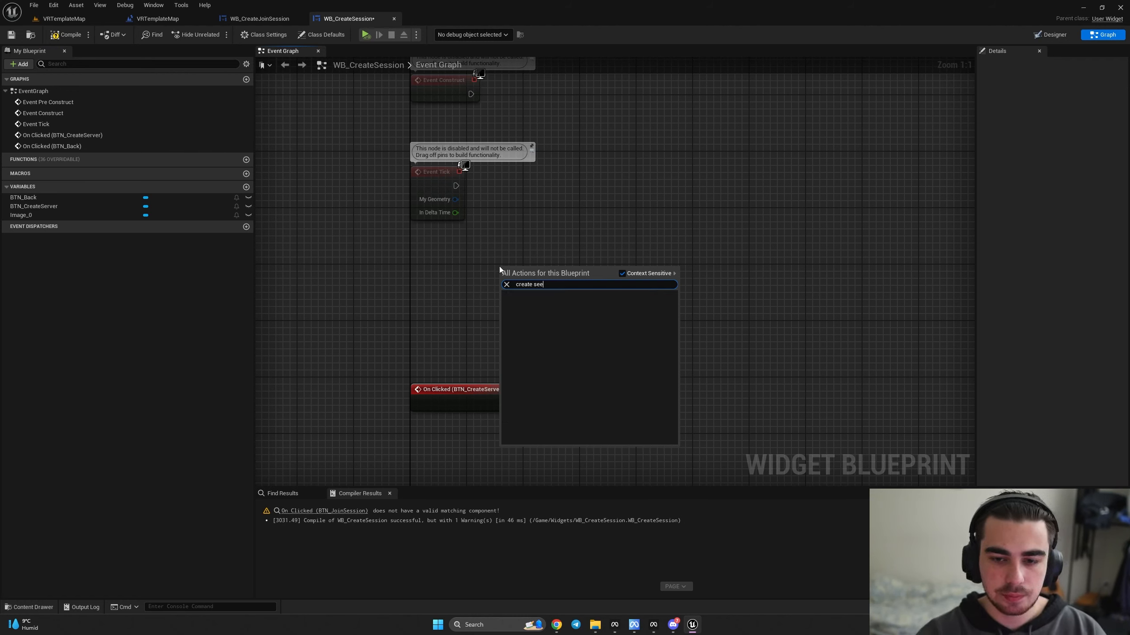
{"action": "key", "text": "BackSpace"}
{"action": "type", "text": "see"}
{"action": "key", "text": "Return"}
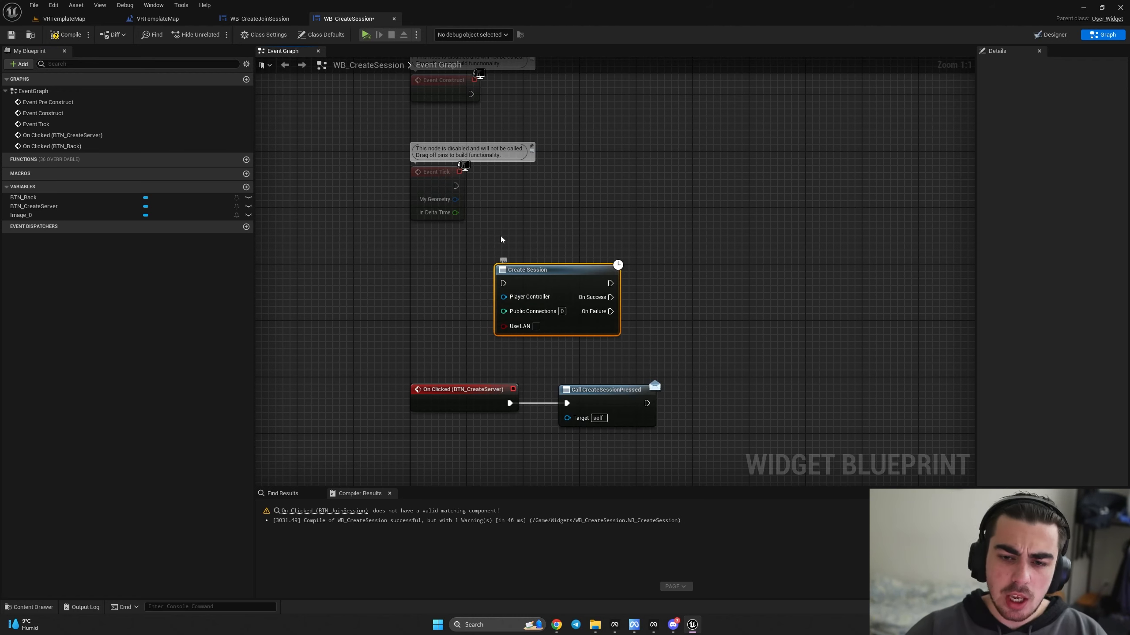
{"action": "left_click_drag", "start_coordinate": [500, 268], "coordinate": [529, 246]}
{"action": "left_click", "coordinate": [599, 210]}
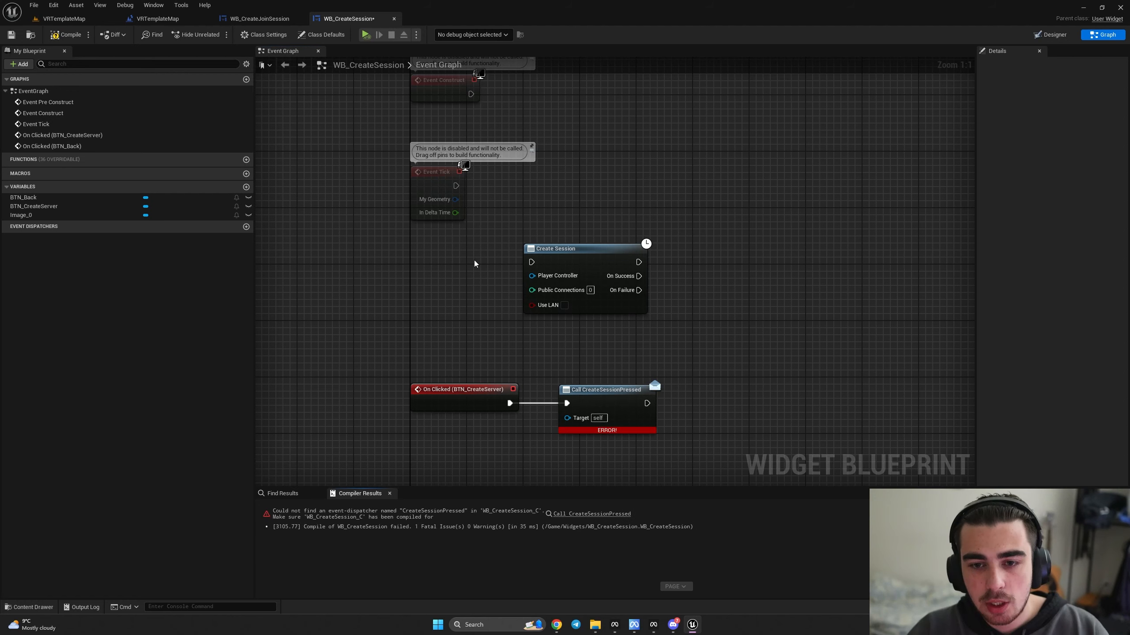
- Delete the Create Session node and the broken Call CreateSessionPressed node, and compile the widget
{"action": "left_click_drag", "start_coordinate": [444, 227], "coordinate": [700, 339]}
{"action": "key", "text": "Delete"}
{"action": "right_click_drag", "start_coordinate": [688, 342], "coordinate": [650, 180]}
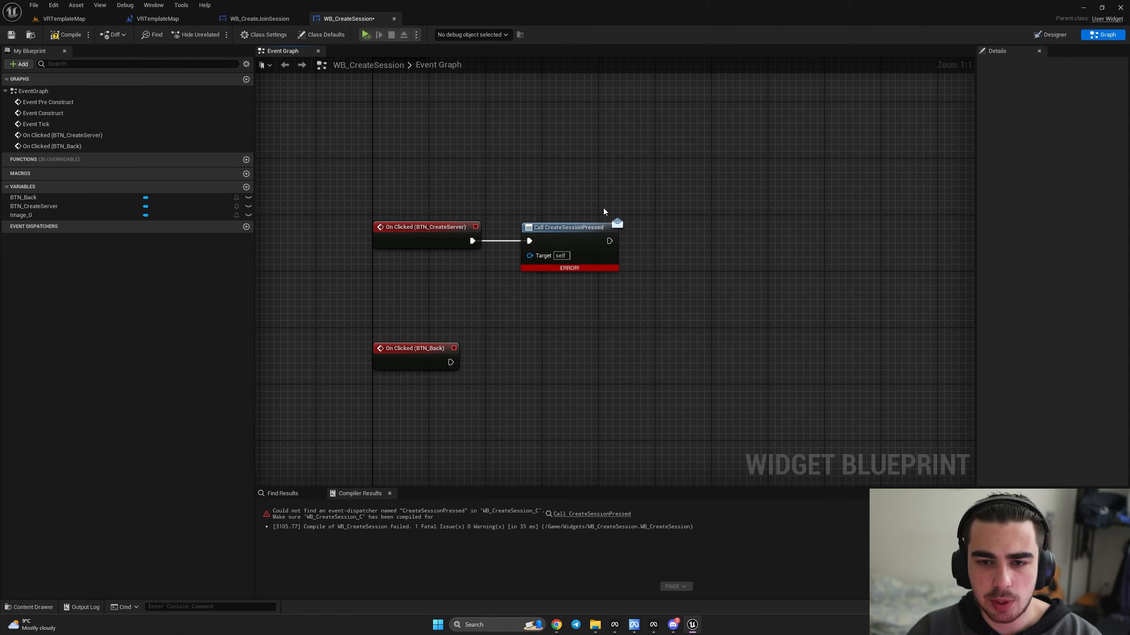
{"action": "left_click_drag", "start_coordinate": [544, 174], "coordinate": [664, 303]}
{"action": "key", "text": "Delete"}
{"action": "left_click", "coordinate": [79, 37]}
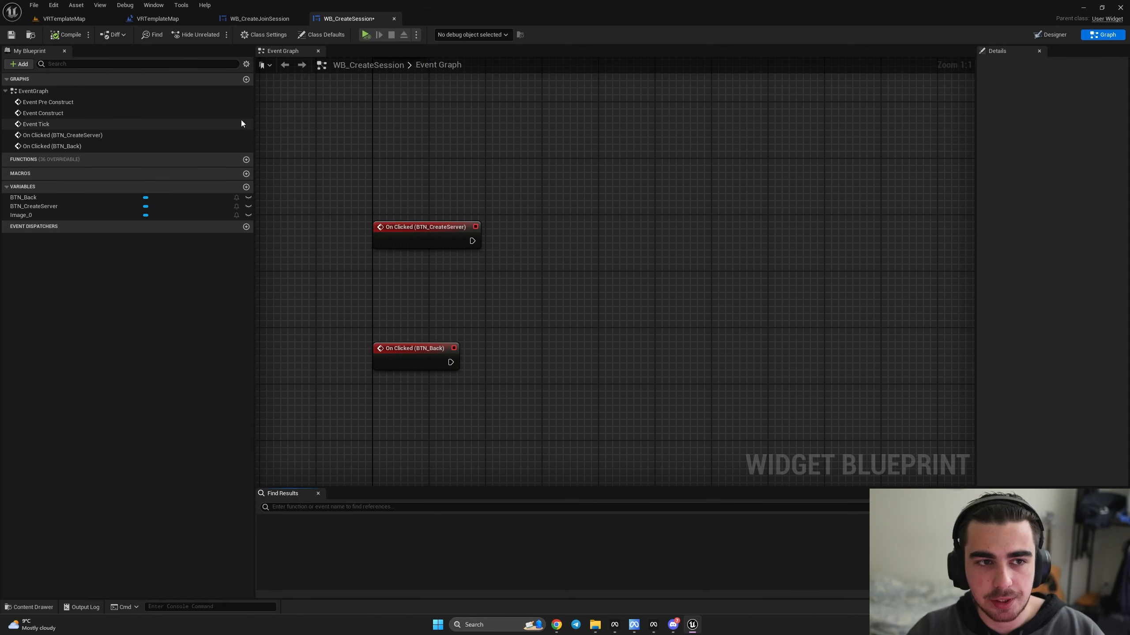
- Add an event dispatcher named BackButtonPressed and call it from the On Clicked (BTN_Back) event
{"action": "left_click_drag", "start_coordinate": [429, 349], "coordinate": [430, 383]}
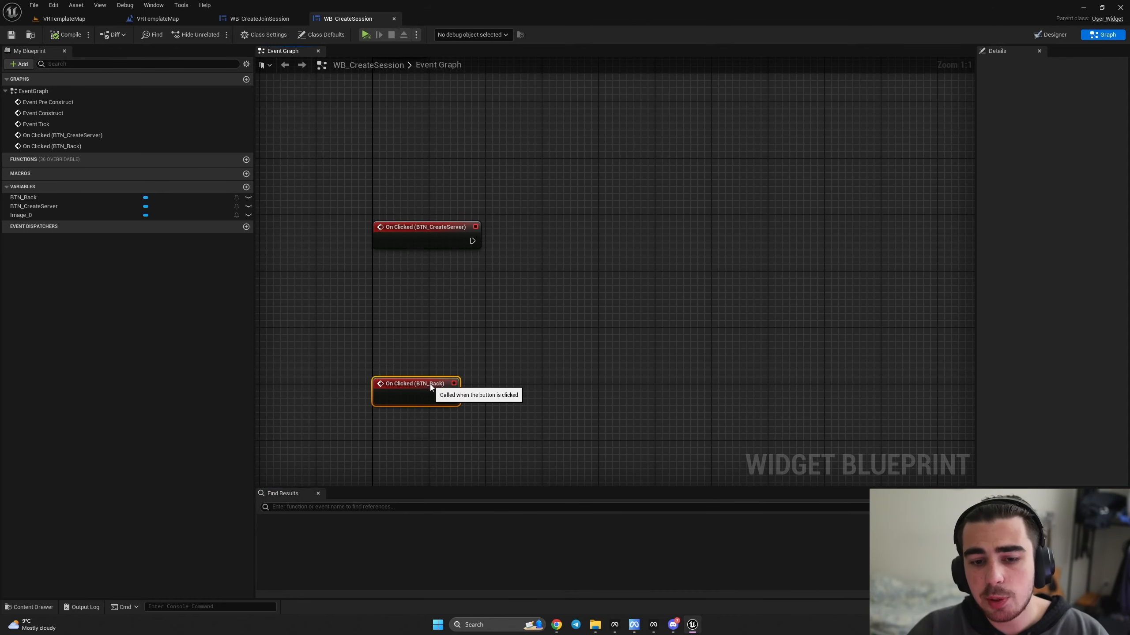
{"action": "left_click", "coordinate": [246, 227]}
{"action": "type", "text": "BackB"}
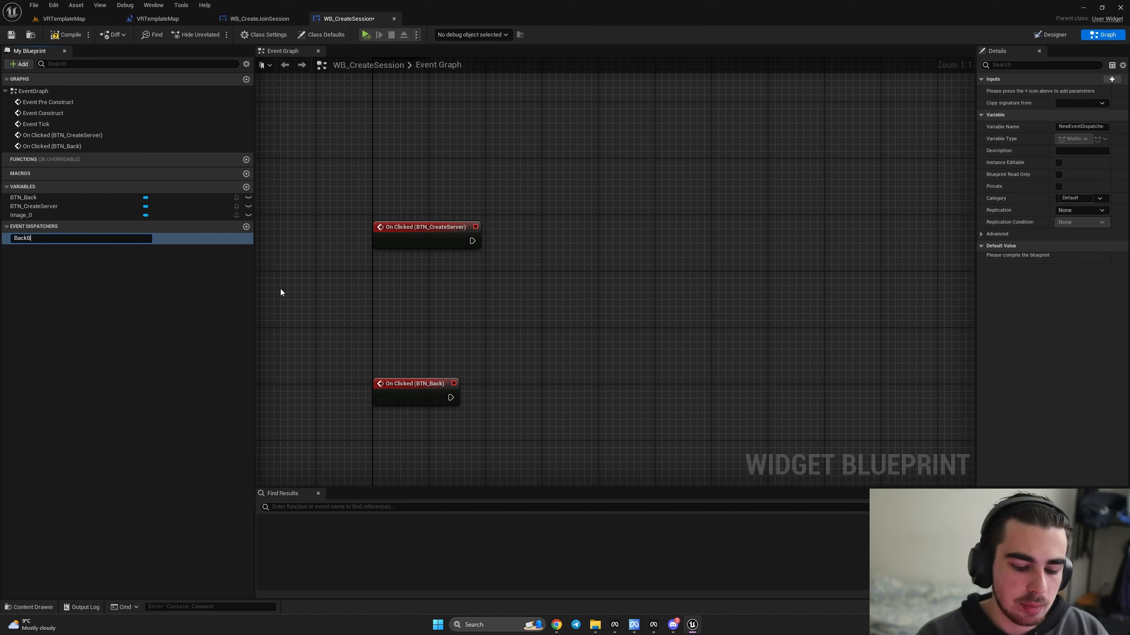
{"action": "type", "text": "uttonPressed"}
{"action": "key", "text": "Return"}
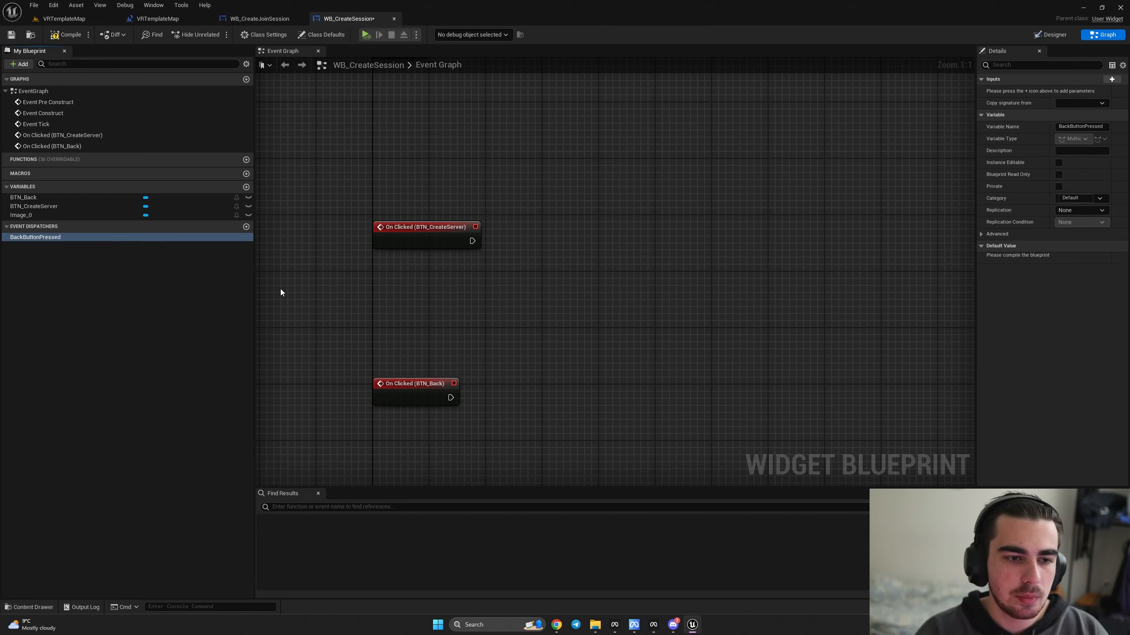
{"action": "left_click_drag", "start_coordinate": [134, 236], "coordinate": [509, 396]}
{"action": "left_click", "coordinate": [545, 413]}
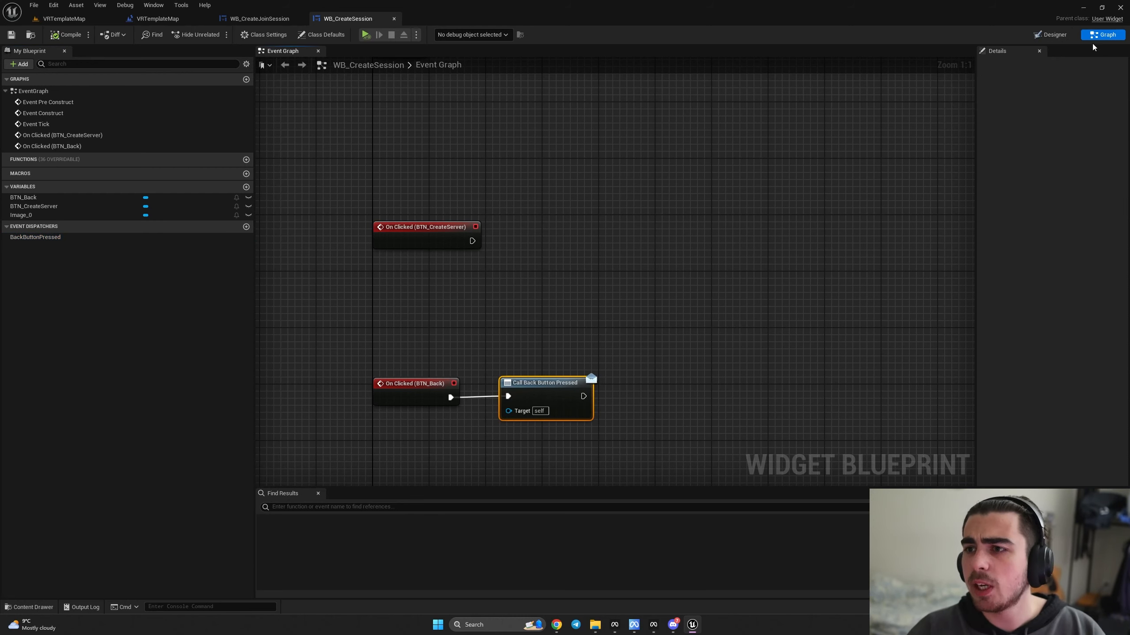
- In the designer, add a text block near the top of the panel with the text Create Session
{"action": "left_click", "coordinate": [1051, 34]}
{"action": "scroll", "coordinate": [630, 249], "scroll_direction": "up", "scroll_amount": 2}
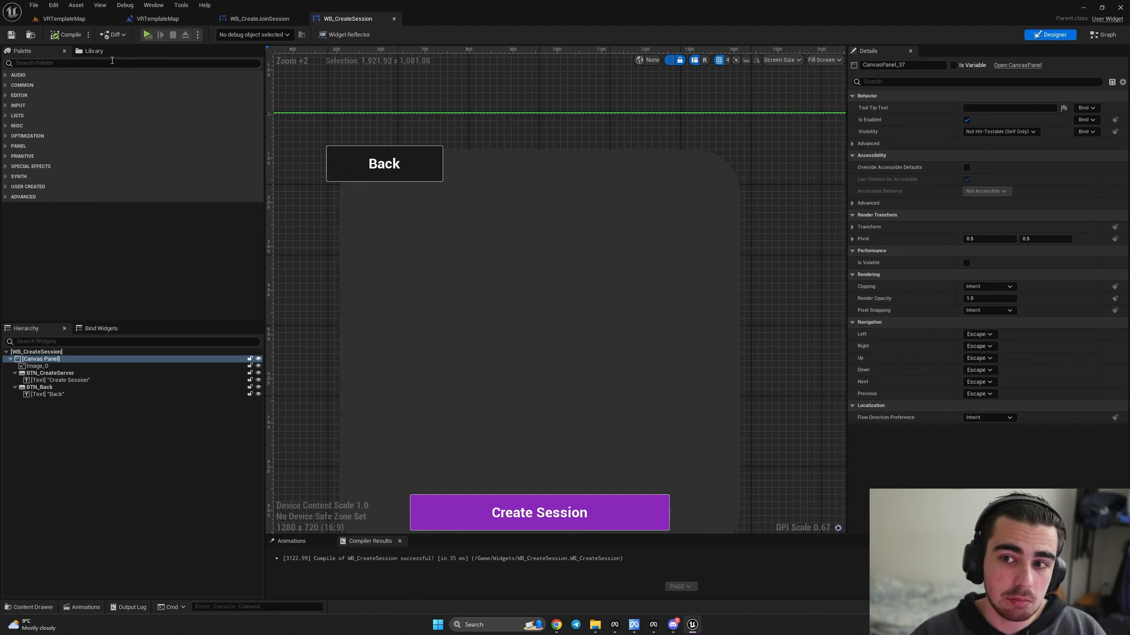
{"action": "left_click", "coordinate": [112, 61]}
{"action": "type", "text": "text"}
{"action": "left_click_drag", "start_coordinate": [33, 94], "coordinate": [489, 217]}
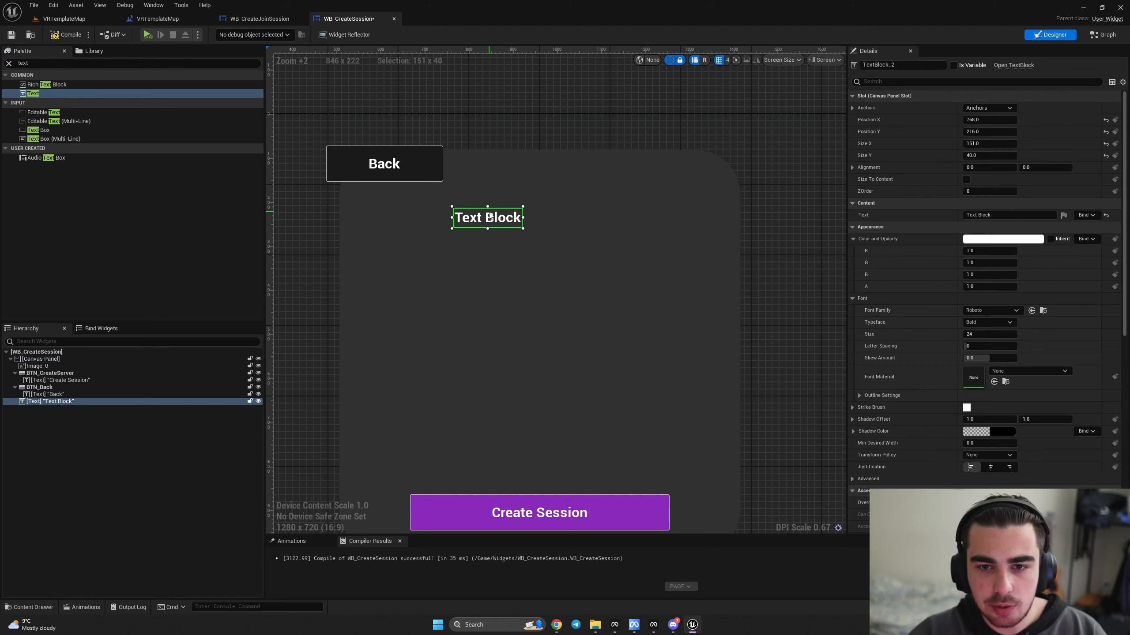
{"action": "left_click", "coordinate": [1041, 213]}
{"action": "type", "text": "Create "}
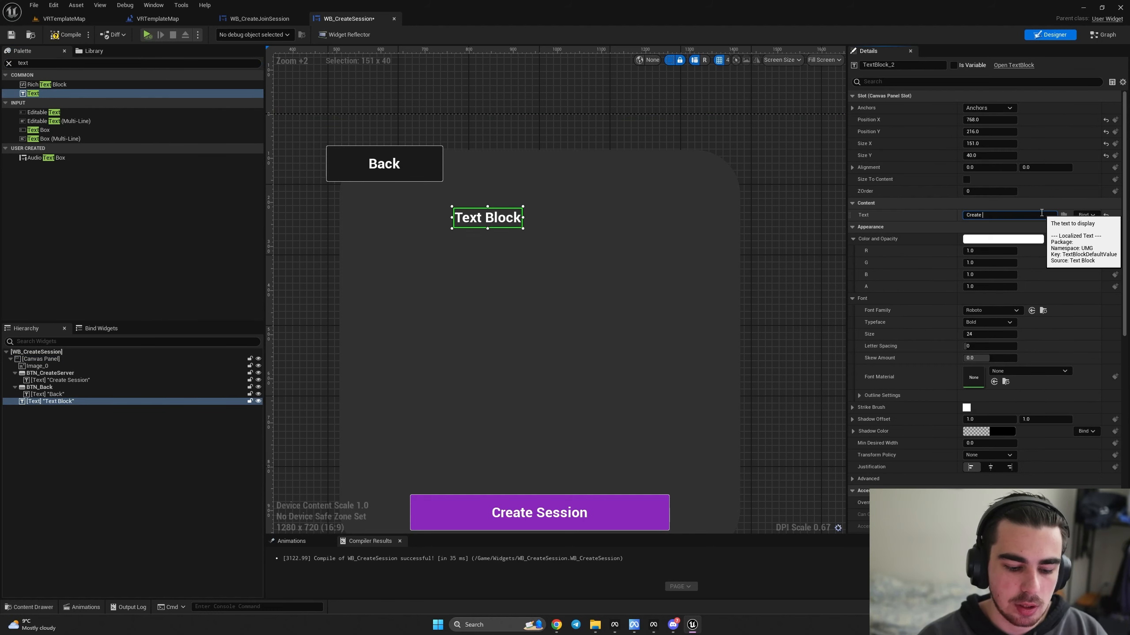
{"action": "type", "text": "Session"}
{"action": "key", "text": "Return"}
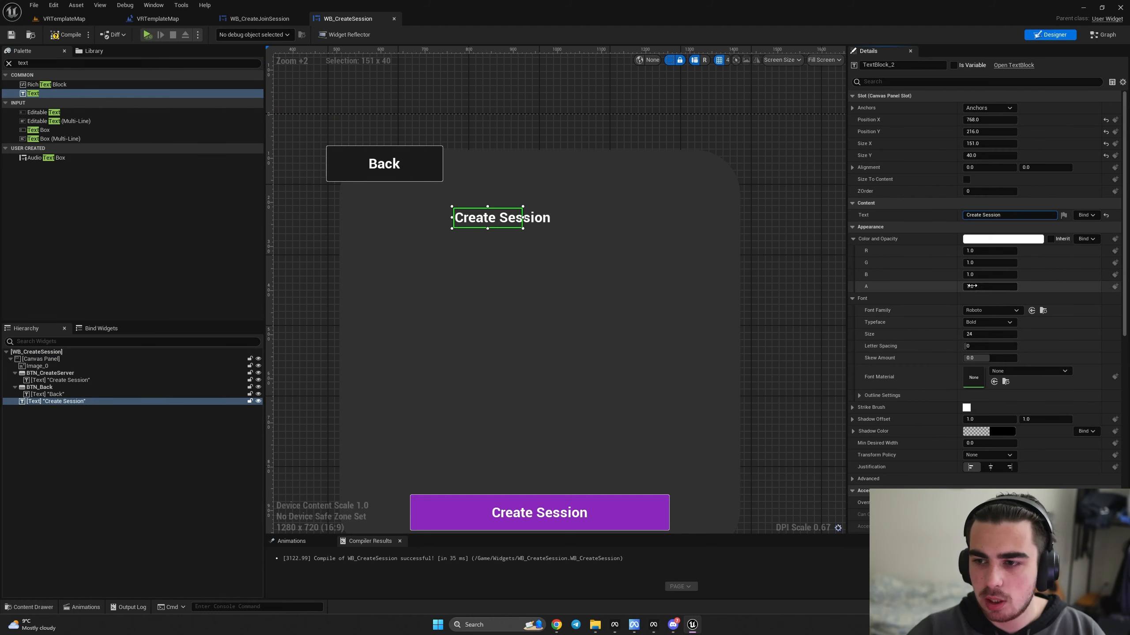
- Set the Create Session heading's font size to 40 and centre its justification
{"action": "left_click", "coordinate": [974, 334]}
{"action": "type", "text": "40"}
{"action": "key", "text": "Return"}
{"action": "left_click", "coordinate": [990, 468]}
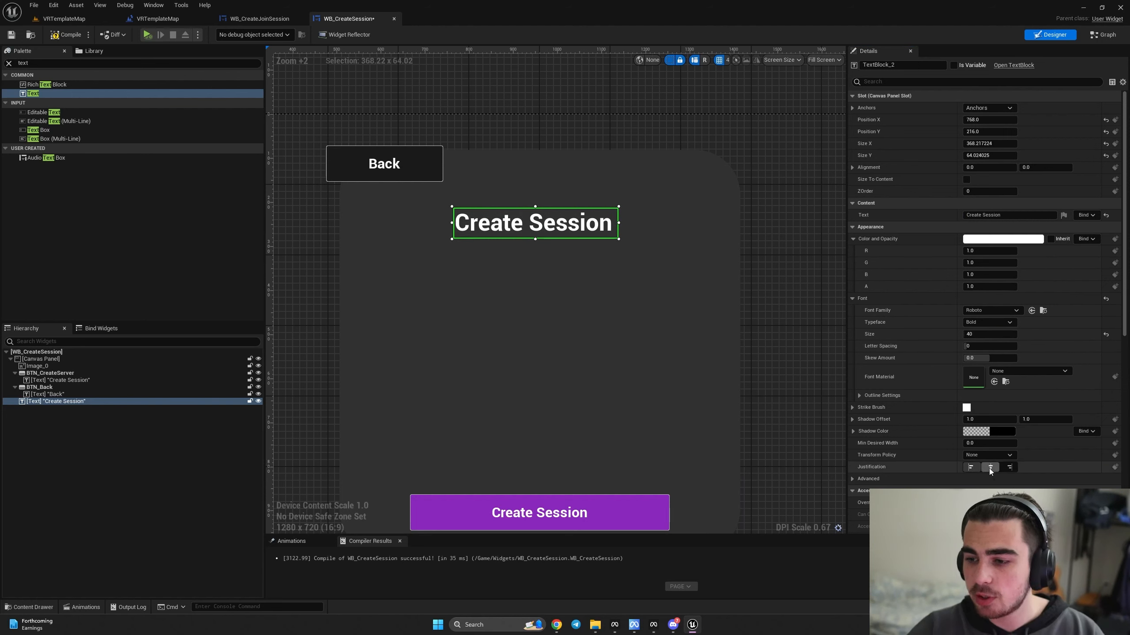
- Anchor the heading to the canvas centre with alignment 0.5, 0.5 and Position X 0, and compile the widget
{"action": "left_click", "coordinate": [993, 167]}
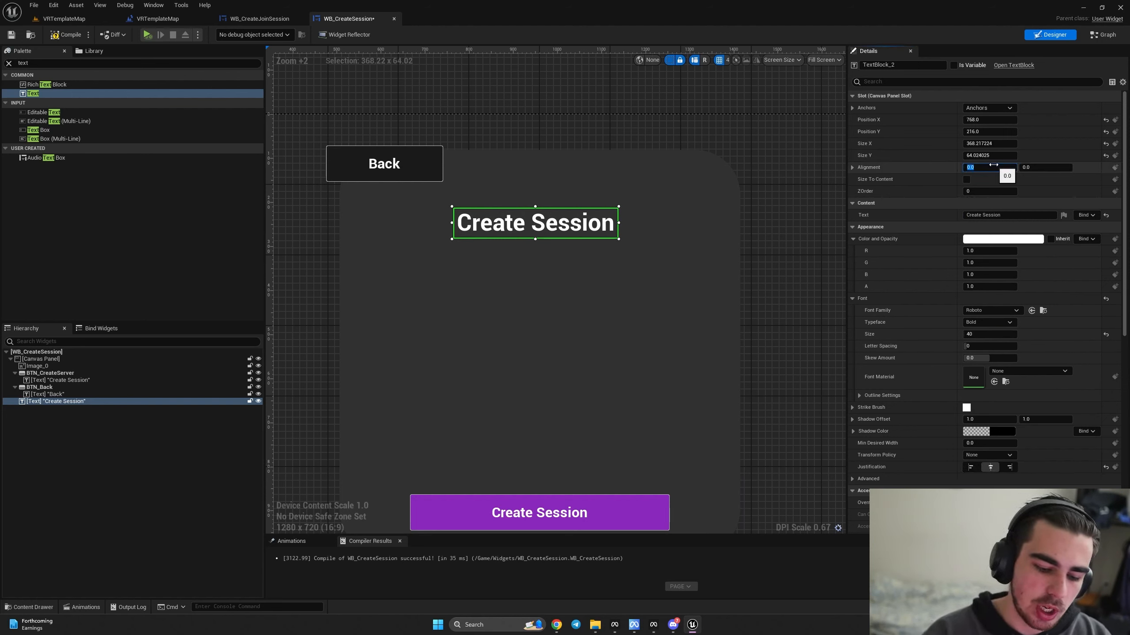
{"action": "left_click", "coordinate": [1004, 109]}
{"action": "left_click", "coordinate": [1007, 158]}
{"action": "left_click", "coordinate": [974, 168]}
{"action": "type", "text": "0.5"}
{"action": "key", "text": "Tab"}
{"action": "type", "text": "0.5"}
{"action": "key", "text": "Return"}
{"action": "left_click", "coordinate": [989, 120]}
{"action": "type", "text": "0"}
{"action": "key", "text": "Return"}
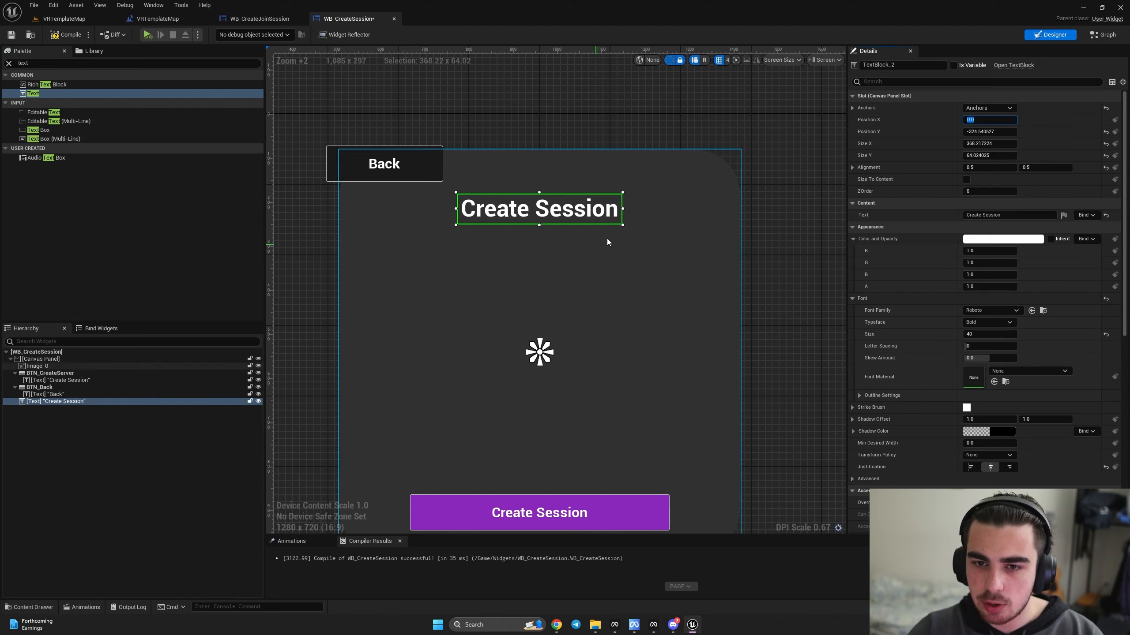
{"action": "left_click", "coordinate": [67, 35]}
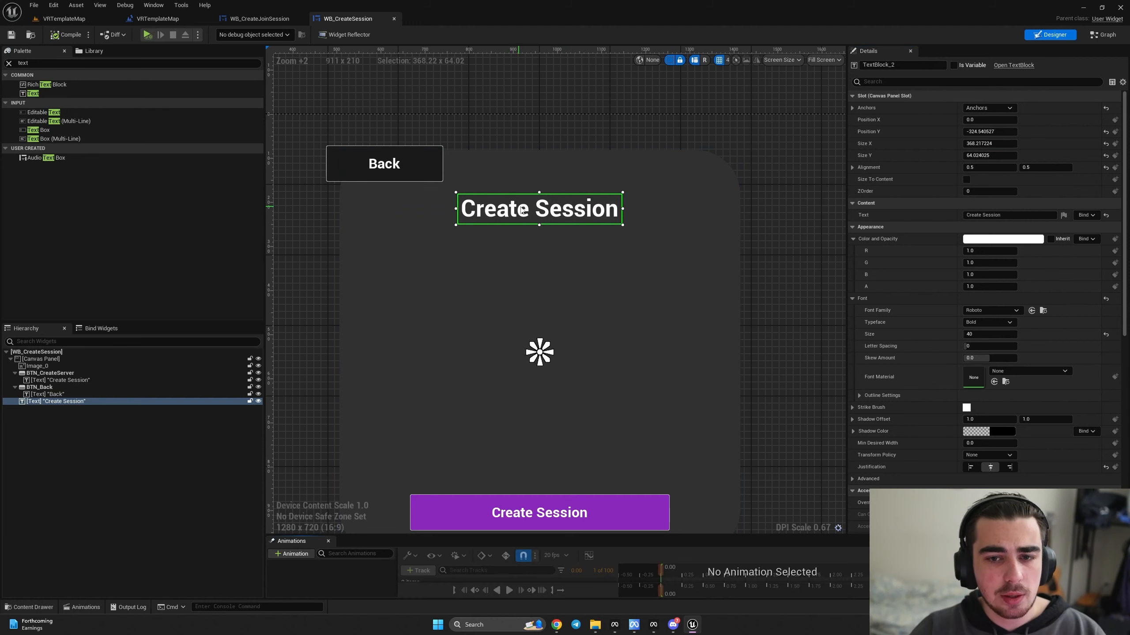
- Duplicate the Create Session heading and place the copy below it, toward the panel's left side
{"action": "key", "text": "ctrl+c"}
{"action": "key", "text": "ctrl+v"}
{"action": "left_click_drag", "start_coordinate": [583, 353], "coordinate": [594, 338]}
{"action": "left_click_drag", "start_coordinate": [594, 338], "coordinate": [416, 260]}
- Set the copied text block's text to #Users, left-justify it and shift it slightly to the right
{"action": "left_click_drag", "start_coordinate": [965, 215], "coordinate": [1072, 210]}
{"action": "type", "text": "#"}
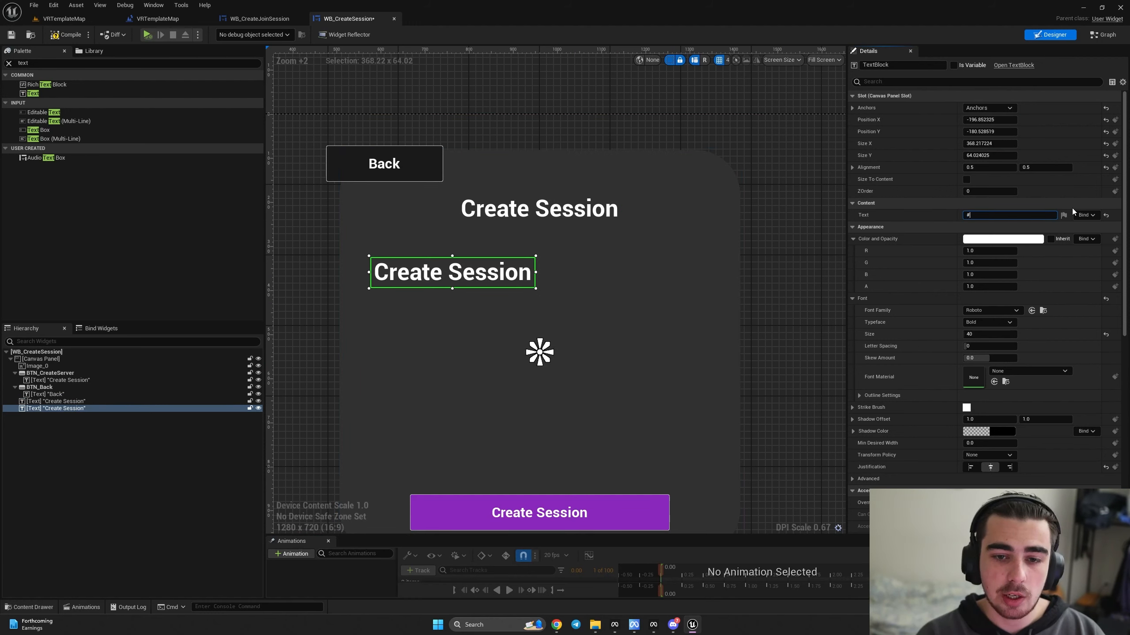
{"action": "type", "text": "User"}
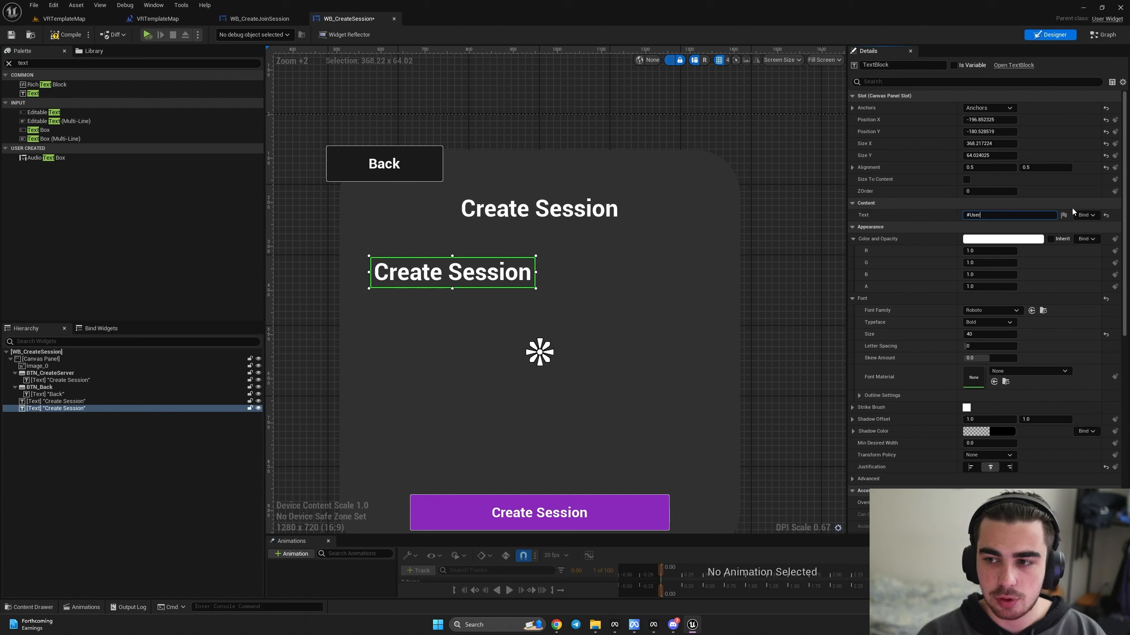
{"action": "type", "text": "s"}
{"action": "key", "text": "Return"}
{"action": "left_click", "coordinate": [971, 467]}
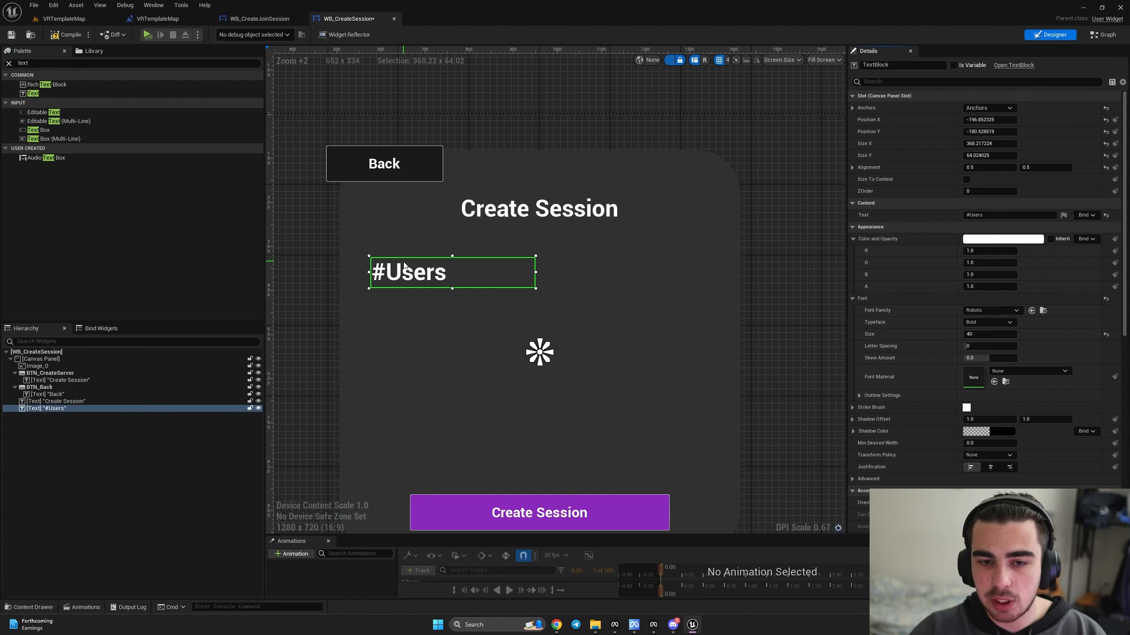
{"action": "left_click_drag", "start_coordinate": [405, 266], "coordinate": [432, 265]}
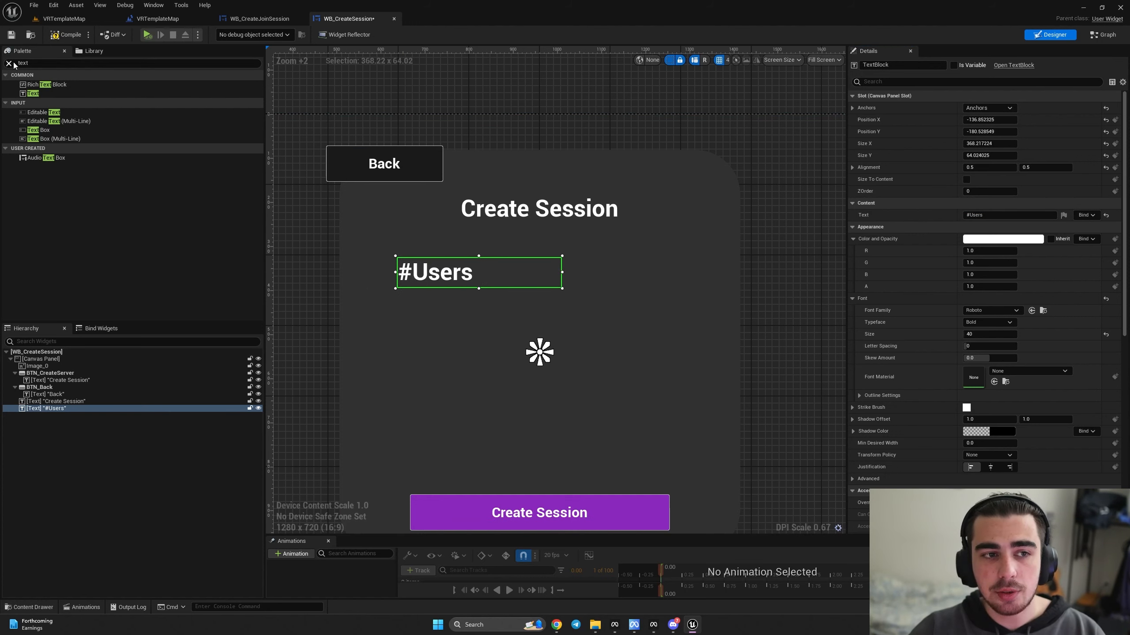
- Add a ComboBox (String) widget to the canvas just below the #Users label
{"action": "left_click", "coordinate": [11, 63]}
{"action": "type", "text": "combo"}
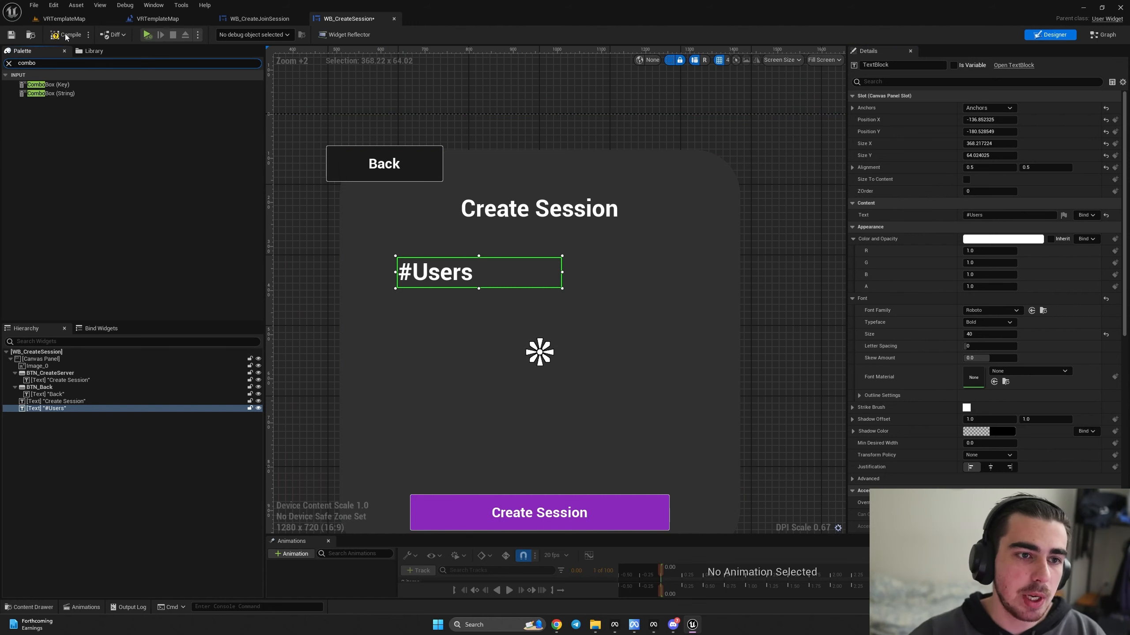
{"action": "left_click_drag", "start_coordinate": [50, 93], "coordinate": [393, 304]}
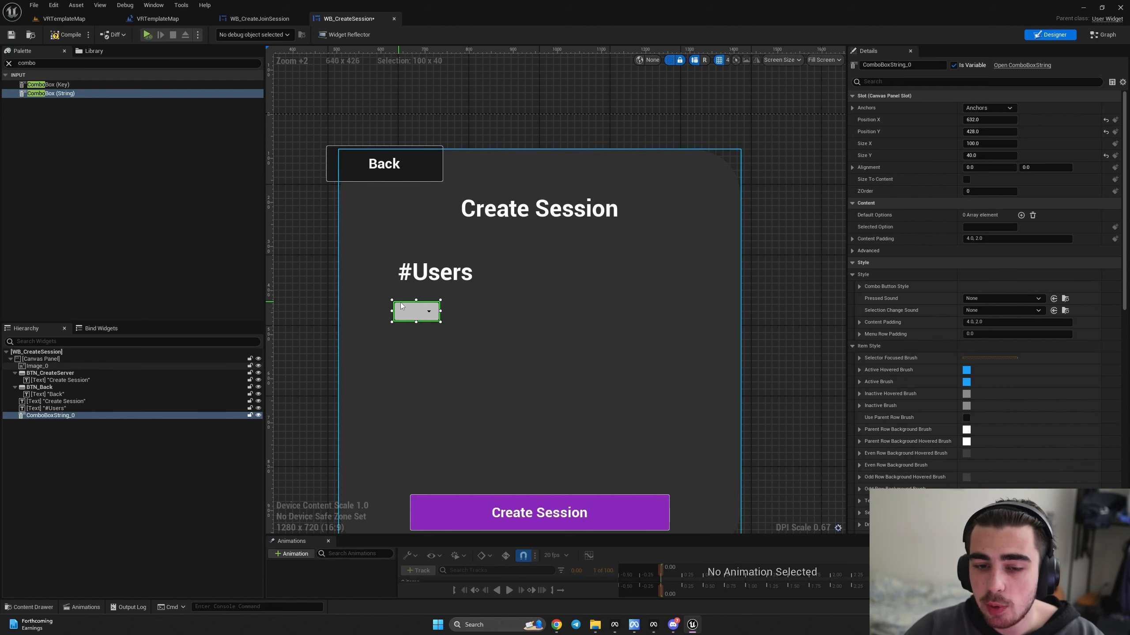
- Set the combo box's alignment to 0.5 in both X and Y
{"action": "left_click", "coordinate": [986, 167]}
{"action": "type", "text": "0.5"}
{"action": "key", "text": "Return"}
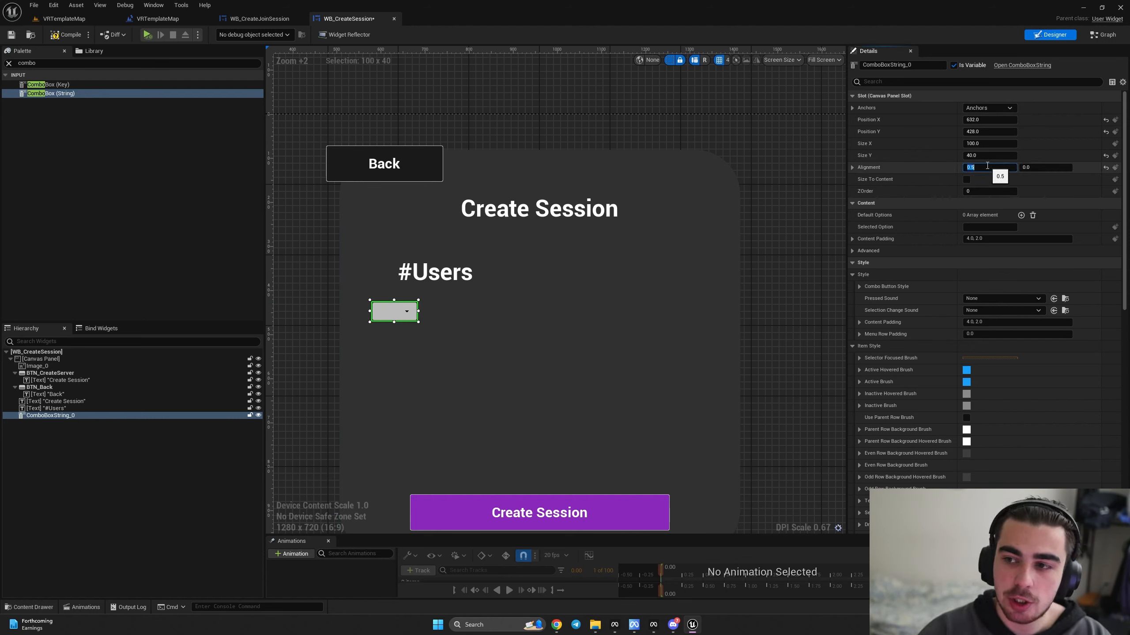
{"action": "key", "text": "Tab"}
{"action": "type", "text": "0.5"}
{"action": "key", "text": "Return"}
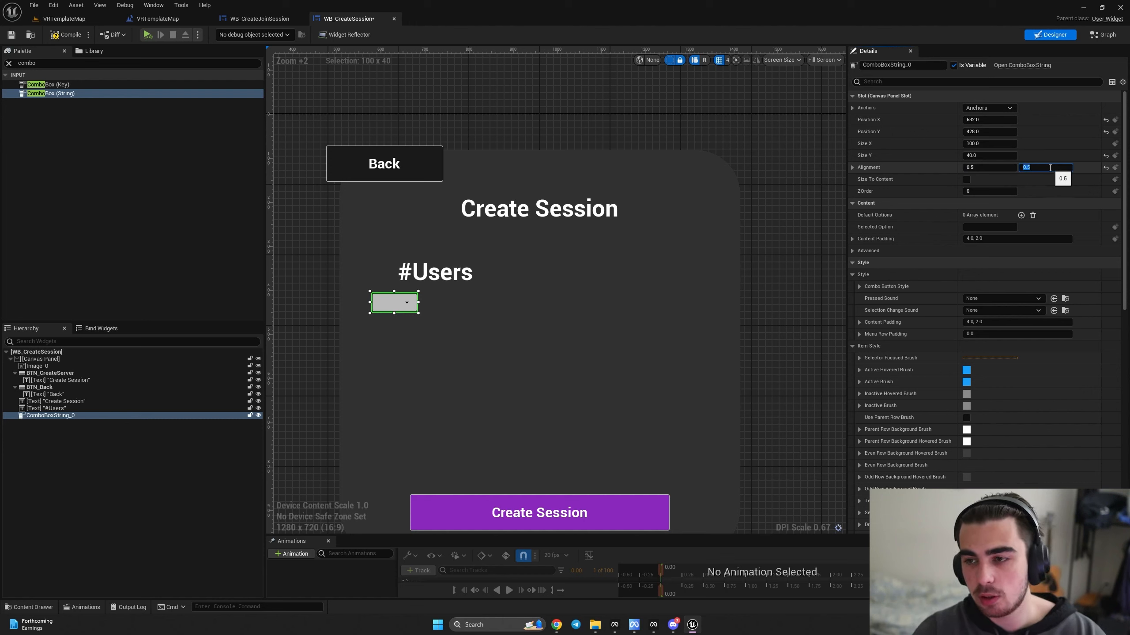
- Anchor the combo box to the canvas centre and fit it below the #Users label at about 206 by 68
{"action": "left_click", "coordinate": [1006, 110]}
{"action": "left_click", "coordinate": [997, 170]}
{"action": "left_click_drag", "start_coordinate": [395, 303], "coordinate": [491, 326]}
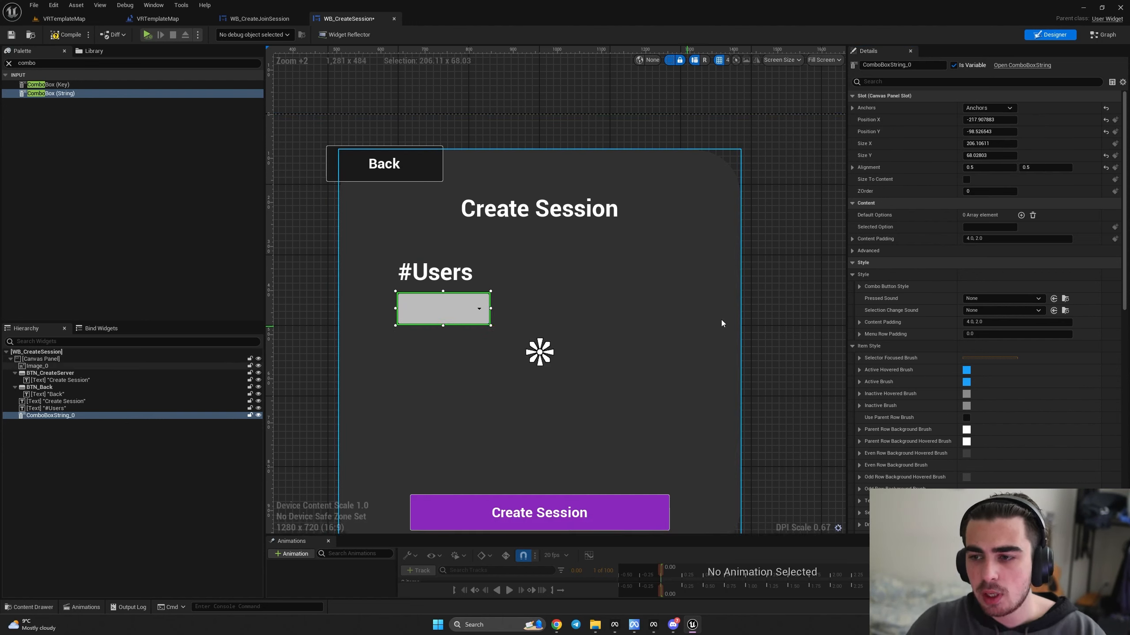
- Add nine empty entries to the combo box's Default Options
{"action": "left_click", "coordinate": [1021, 215]}
{"action": "left_click", "coordinate": [1021, 215]}
{"action": "left_click", "coordinate": [1021, 215]}
{"action": "left_click", "coordinate": [1021, 215]}
{"action": "left_click", "coordinate": [1021, 215]}
{"action": "left_click", "coordinate": [1021, 215]}
{"action": "left_click", "coordinate": [1021, 215]}
{"action": "left_click", "coordinate": [1021, 215]}
{"action": "left_click", "coordinate": [1021, 216]}
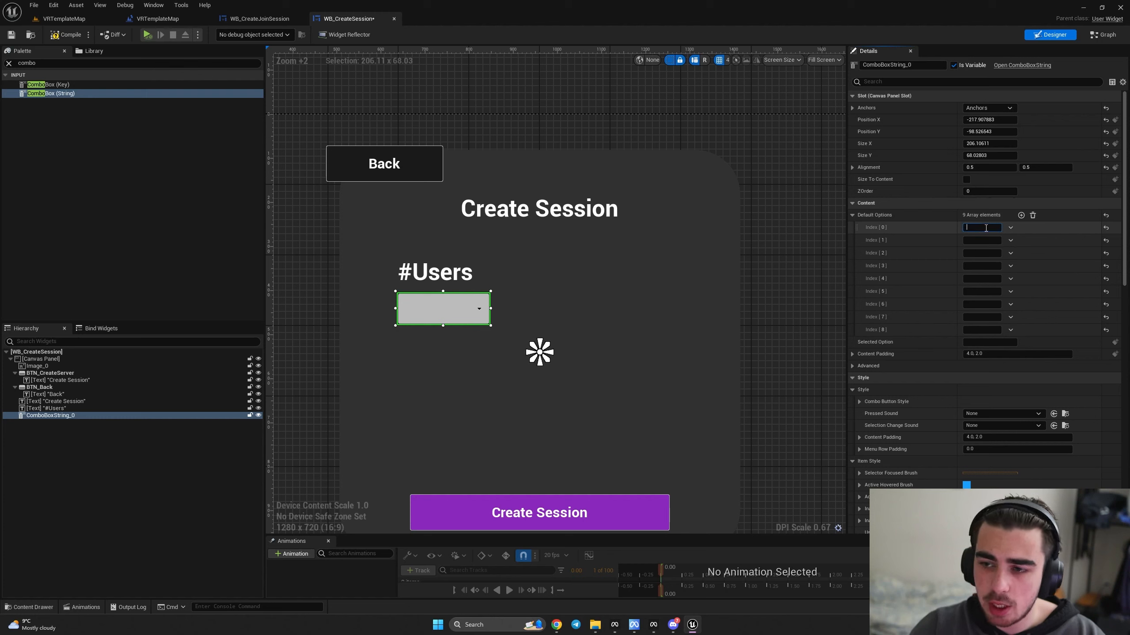
- Fill the combo box's nine Default Options with the values 2 through 10 in order and save the widget
{"action": "type", "text": "2"}
{"action": "left_click", "coordinate": [983, 241]}
{"action": "type", "text": "3"}
{"action": "left_click", "coordinate": [983, 253]}
{"action": "type", "text": "4"}
{"action": "left_click", "coordinate": [982, 266]}
{"action": "type", "text": "5"}
{"action": "left_click", "coordinate": [982, 279]}
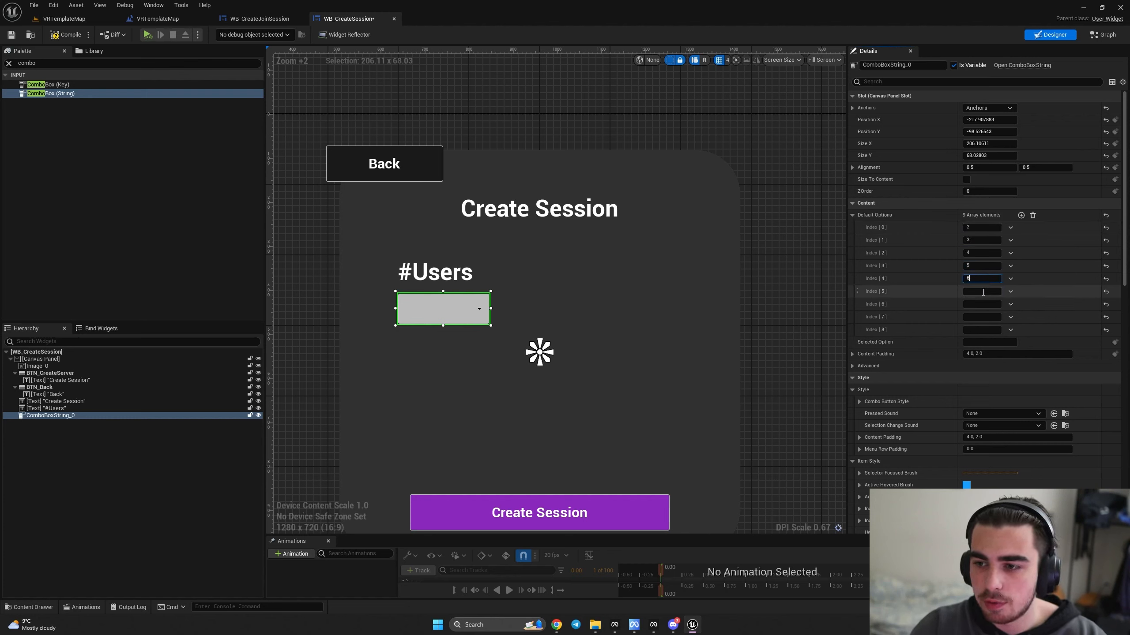
{"action": "left_click", "coordinate": [983, 293]}
{"action": "type", "text": "7"}
{"action": "left_click", "coordinate": [982, 305]}
{"action": "type", "text": "8"}
{"action": "left_click", "coordinate": [982, 317]}
{"action": "type", "text": "9"}
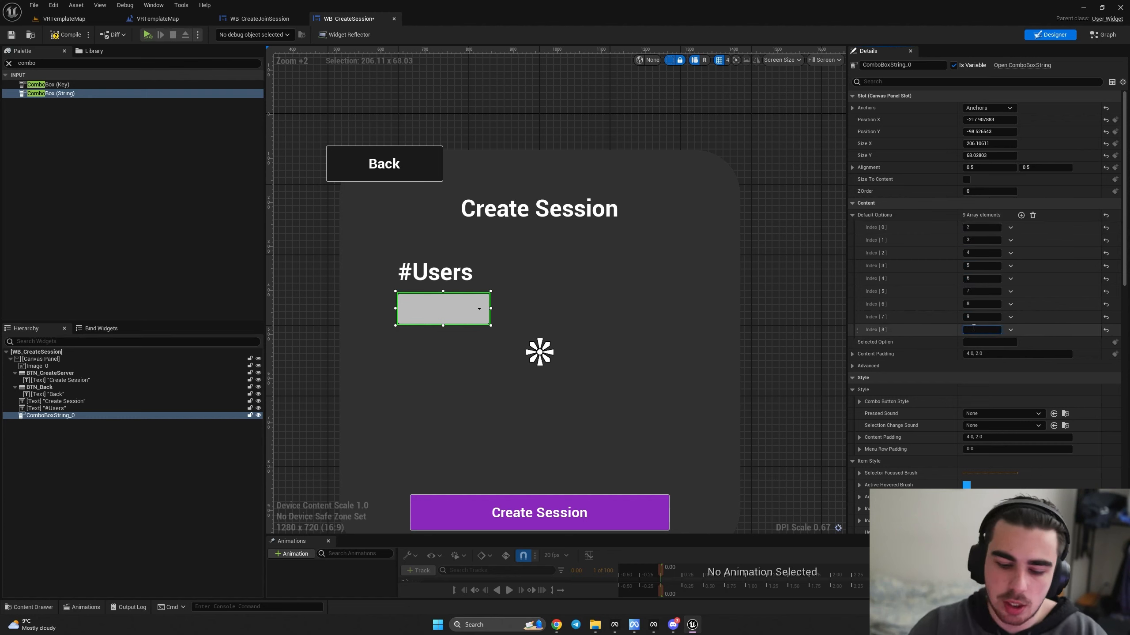
{"action": "key", "text": "ctrl+s"}
- Set the combo box's Selected Option to 2, with larger option text, and compile the widget
{"action": "type", "text": "2"}
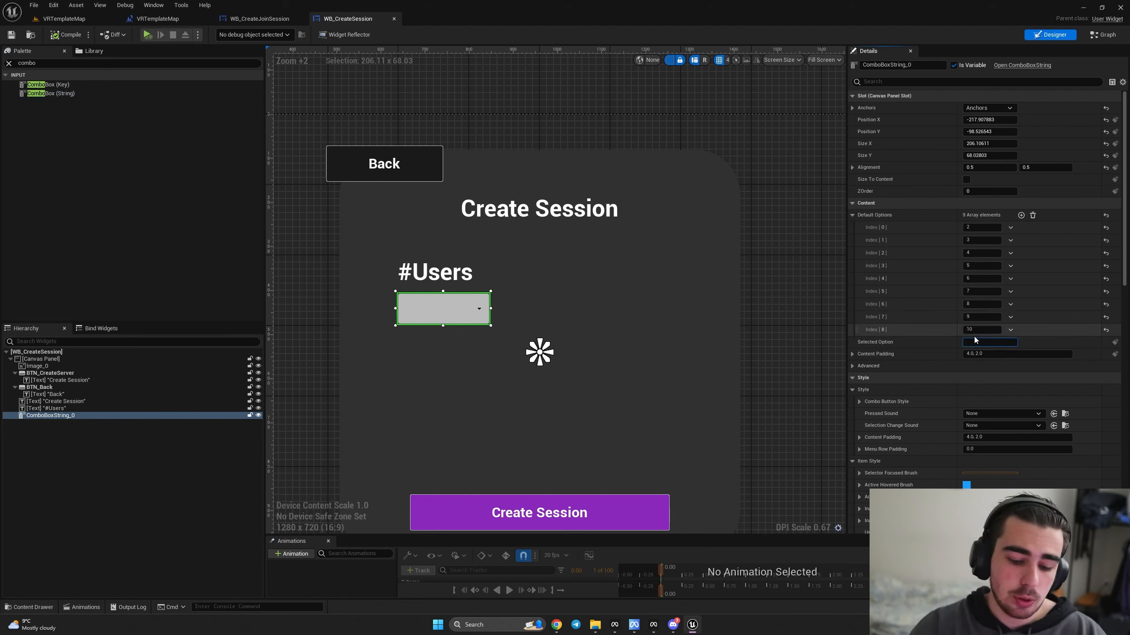
{"action": "key", "text": "Return"}
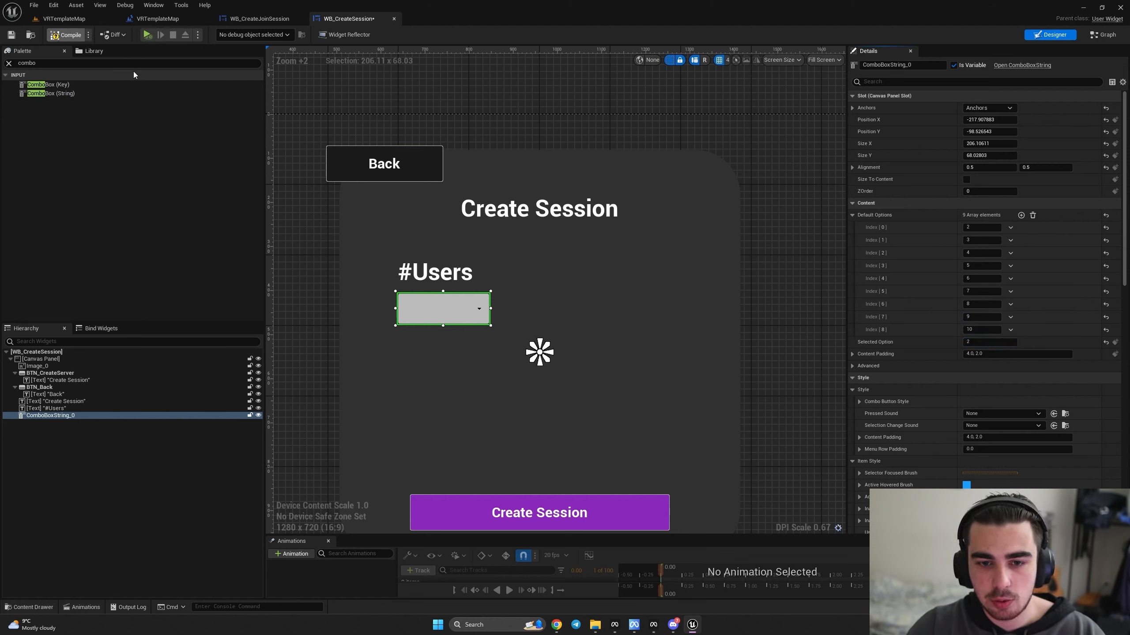
{"action": "left_click", "coordinate": [65, 34]}
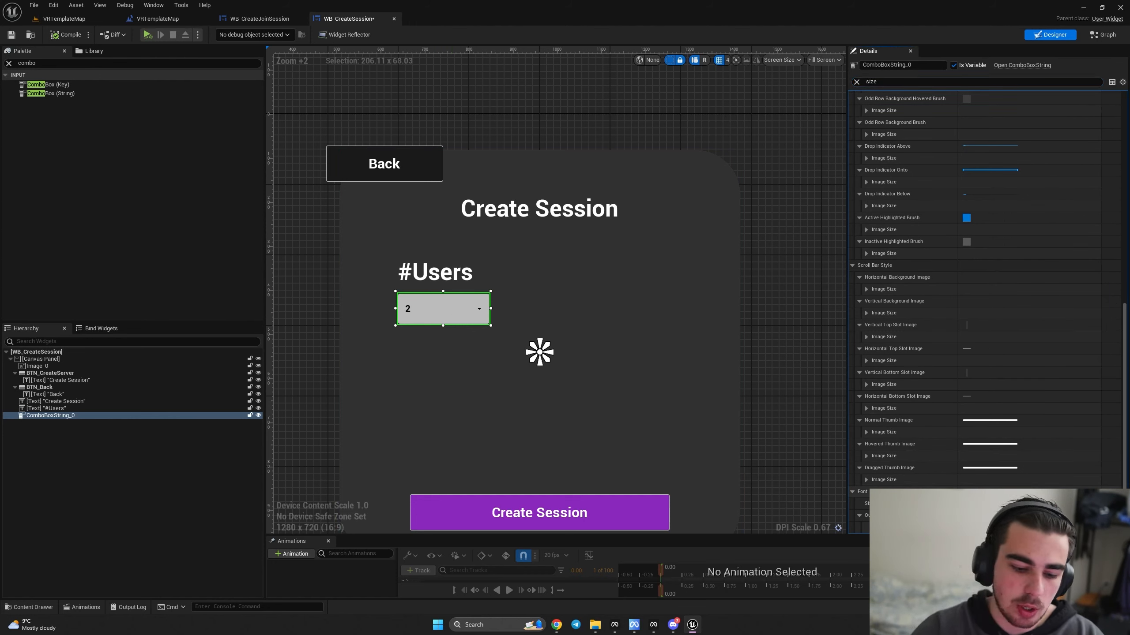
{"action": "left_click", "coordinate": [64, 36]}
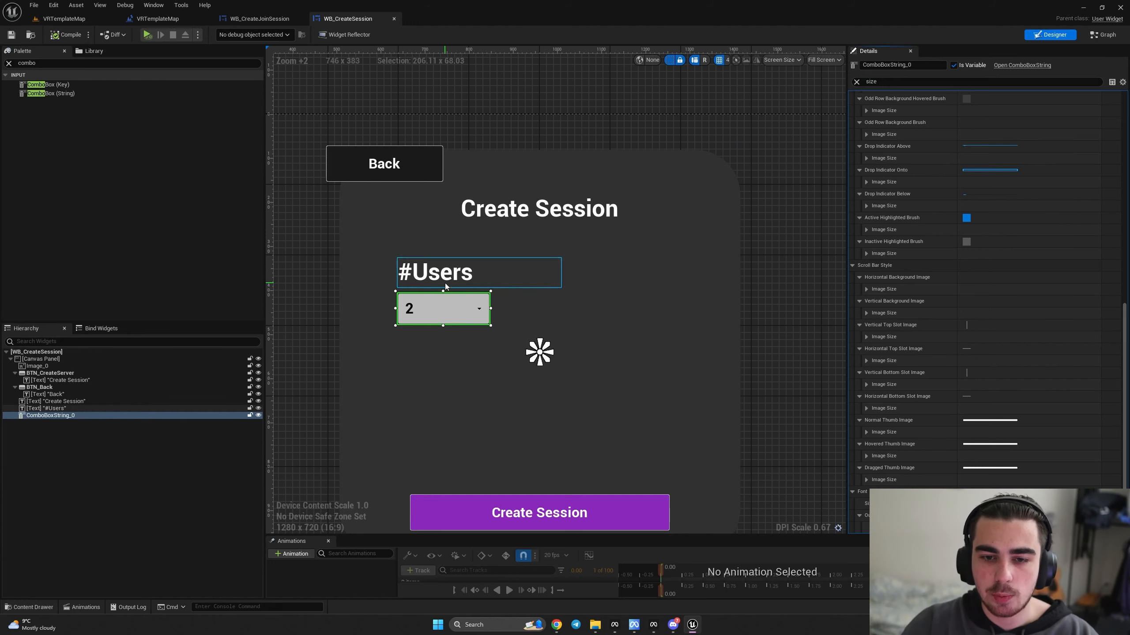
{"action": "left_click", "coordinate": [856, 83]}
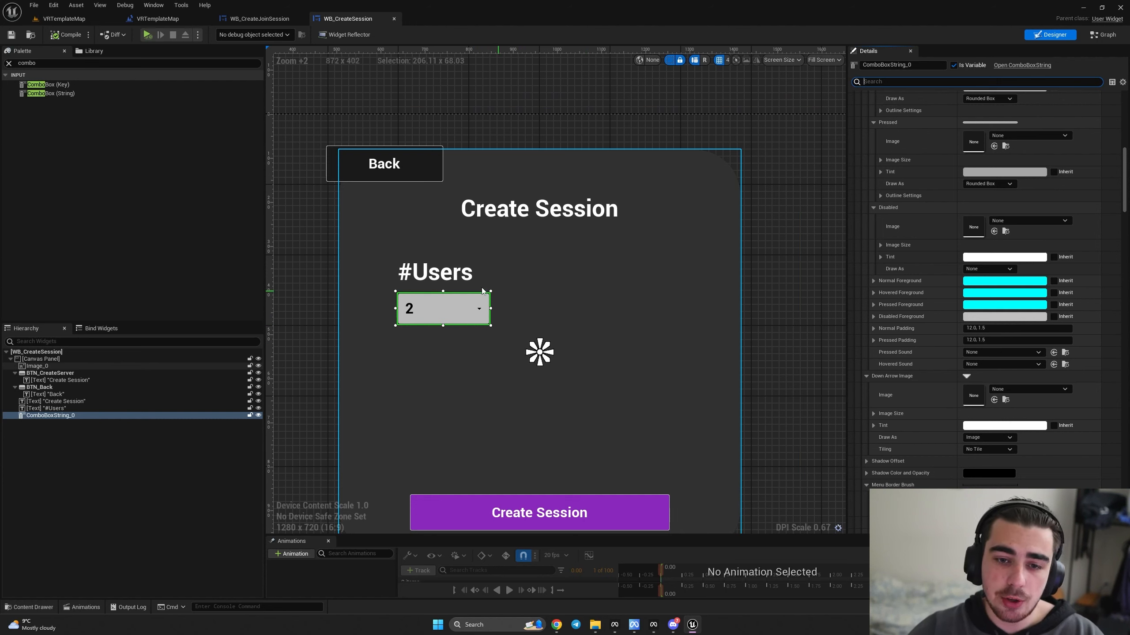
- Duplicate the #Users label and place the copy below the combo box, matching the original label's horizontal position
{"action": "left_click", "coordinate": [430, 276]}
{"action": "key", "text": "ctrl+d"}
{"action": "left_click_drag", "start_coordinate": [598, 379], "coordinate": [458, 377]}
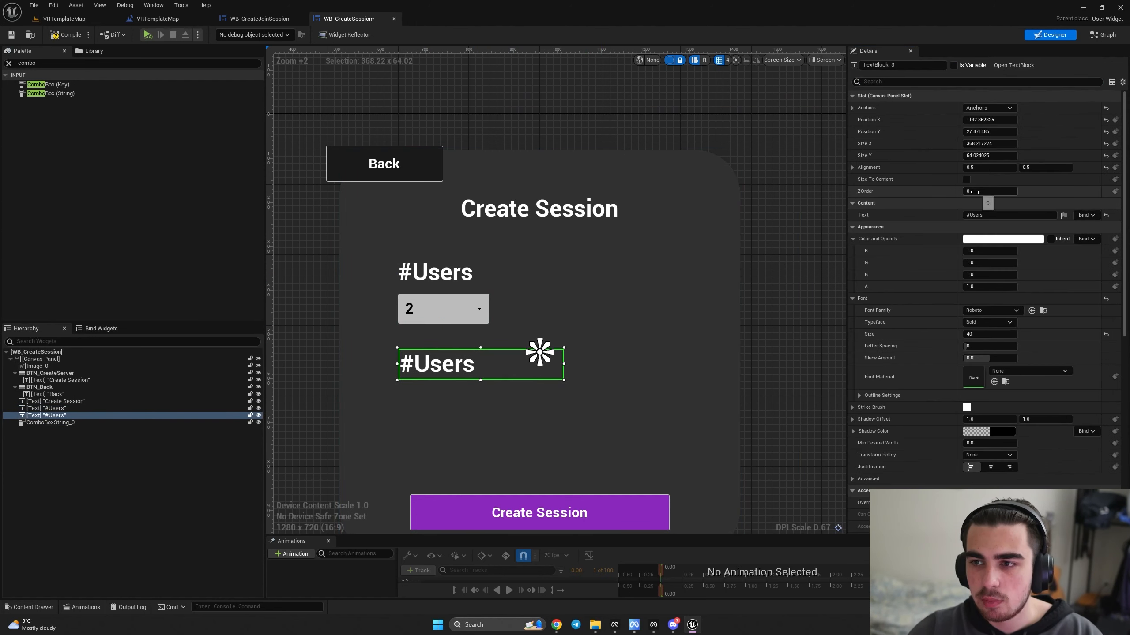
{"action": "left_click", "coordinate": [432, 281]}
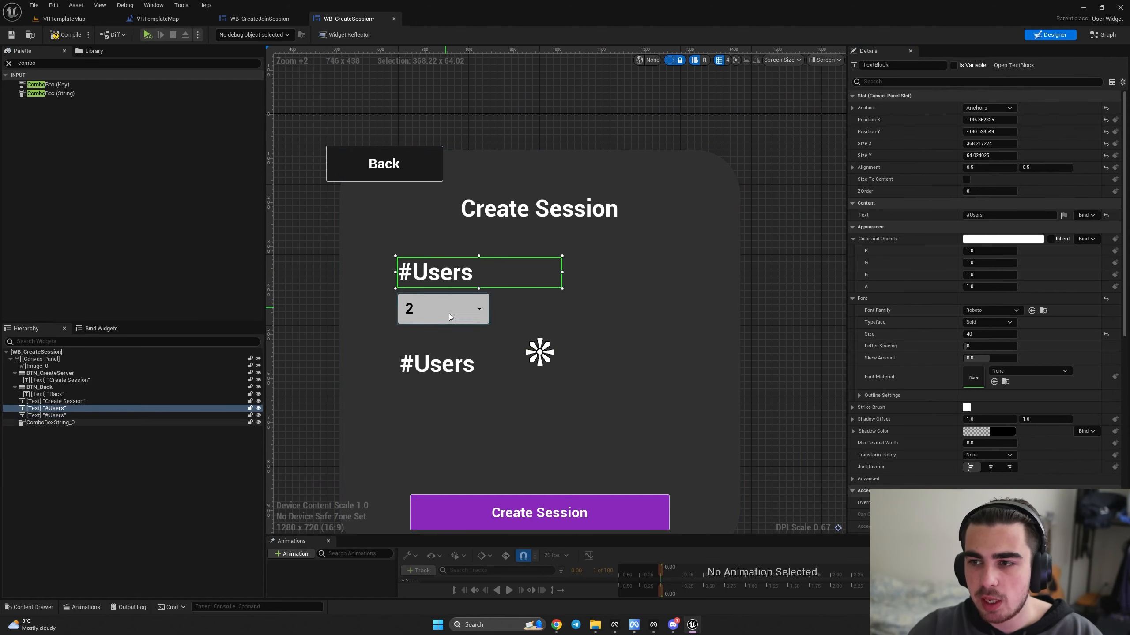
{"action": "left_click", "coordinate": [439, 364]}
{"action": "left_click", "coordinate": [452, 275]}
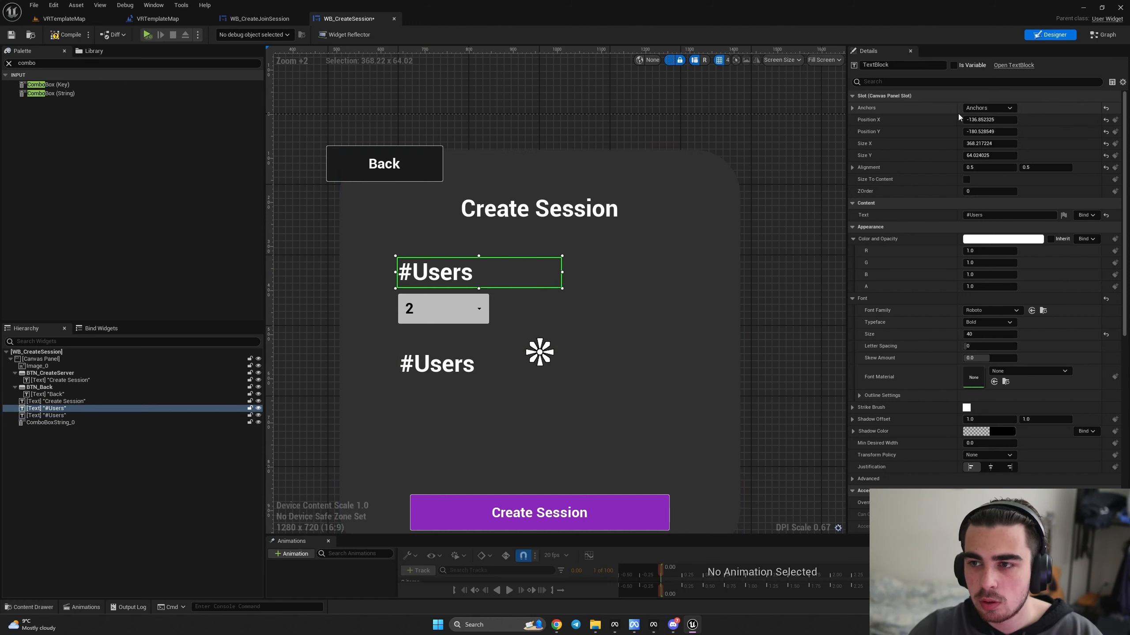
{"action": "left_click", "coordinate": [459, 369]}
{"action": "key", "text": "Left"}
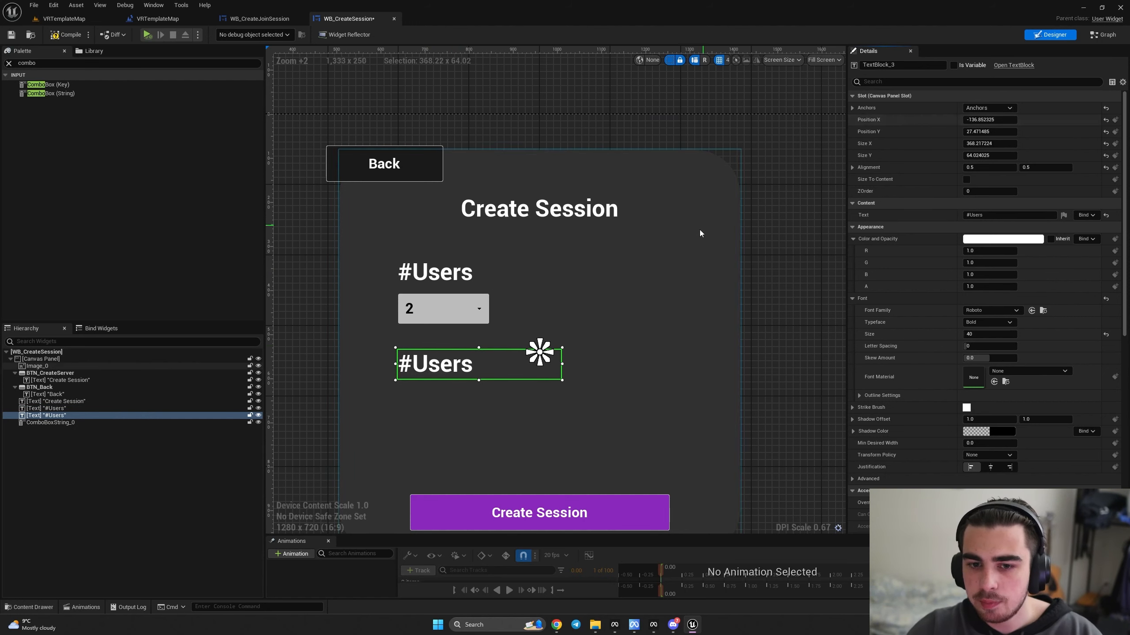
- Add a Check Box widget to the canvas just below the duplicated #Users label
{"action": "left_click", "coordinate": [8, 63]}
{"action": "type", "text": "checkb"}
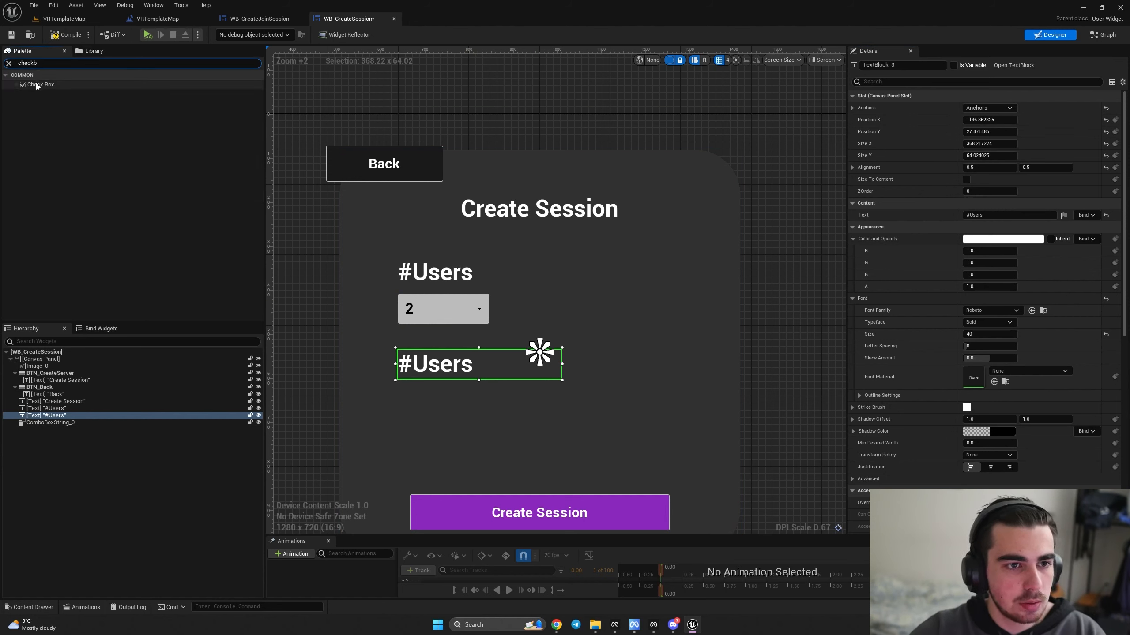
{"action": "left_click_drag", "start_coordinate": [35, 84], "coordinate": [434, 403]}
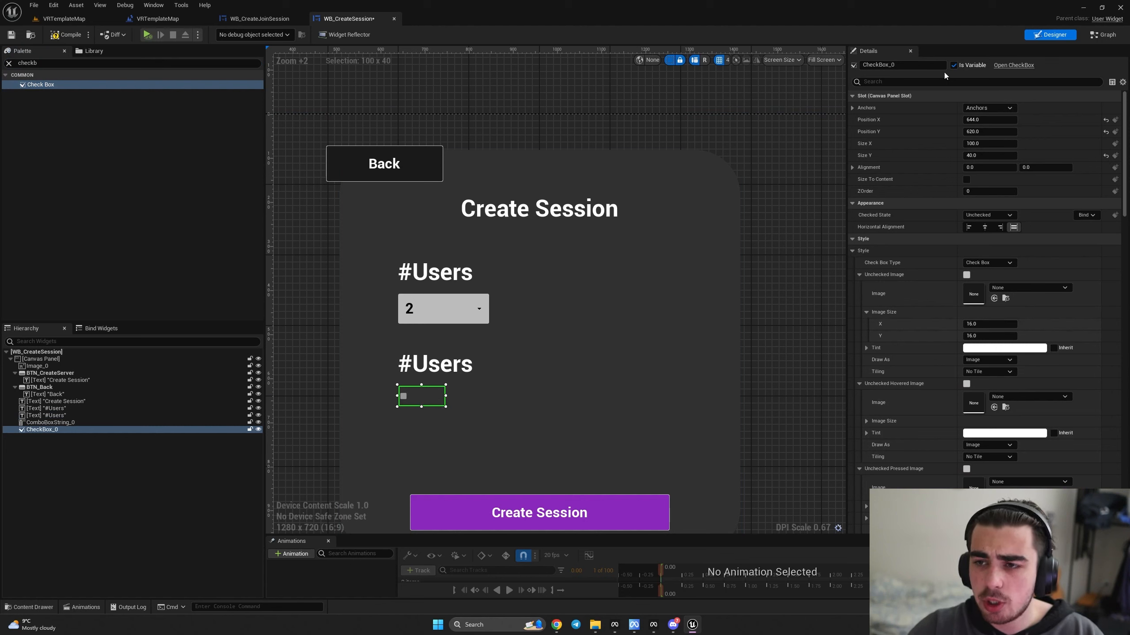
- Set the check box's Unchecked Hovered Image size to 50 by 50
{"action": "left_click", "coordinate": [908, 81]}
{"action": "type", "text": "image si"}
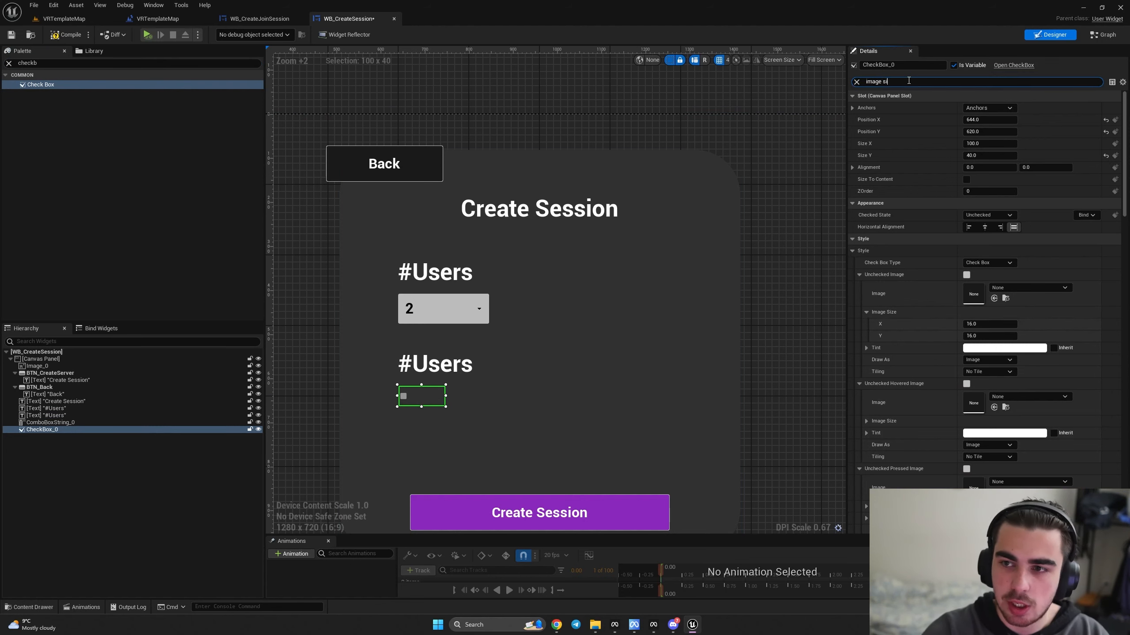
{"action": "type", "text": "ze"}
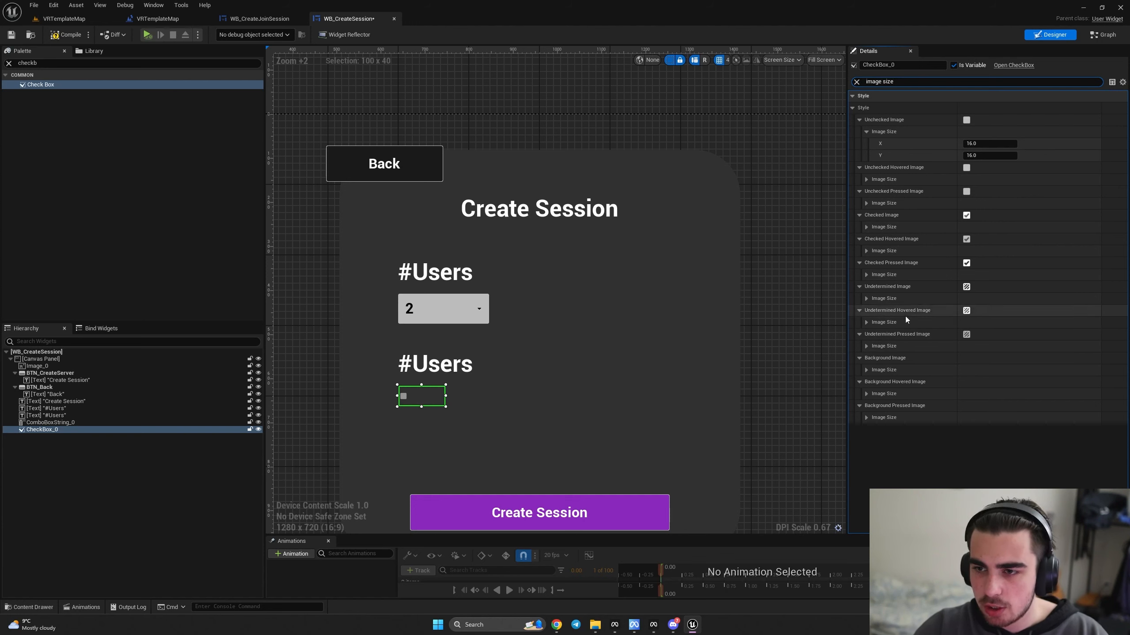
{"action": "left_click", "coordinate": [866, 179]}
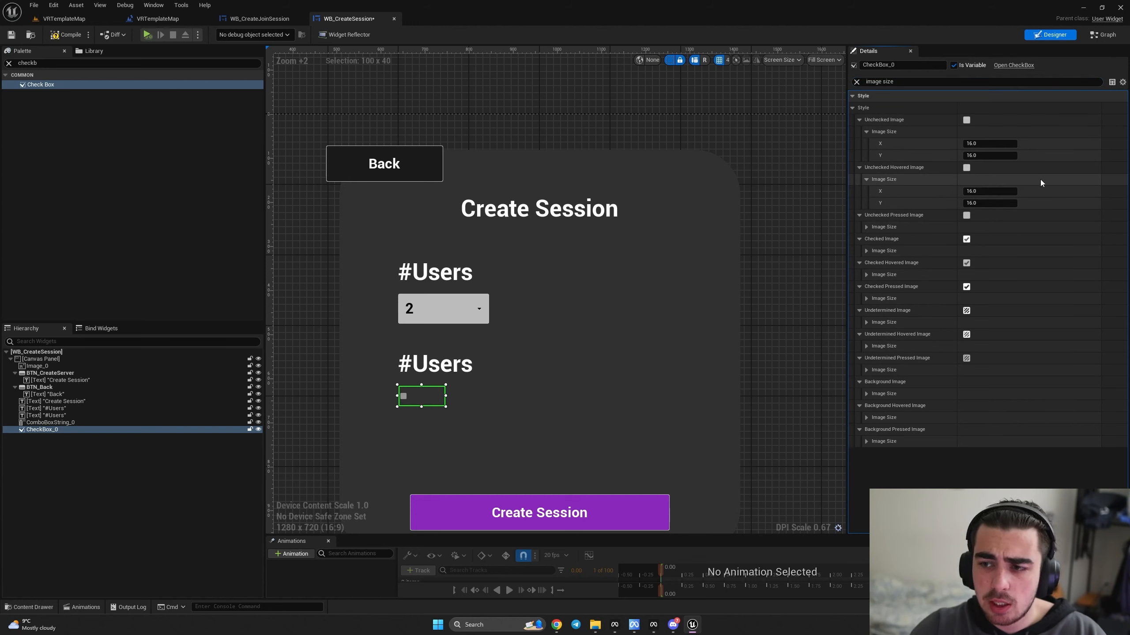
{"action": "left_click", "coordinate": [1001, 190]}
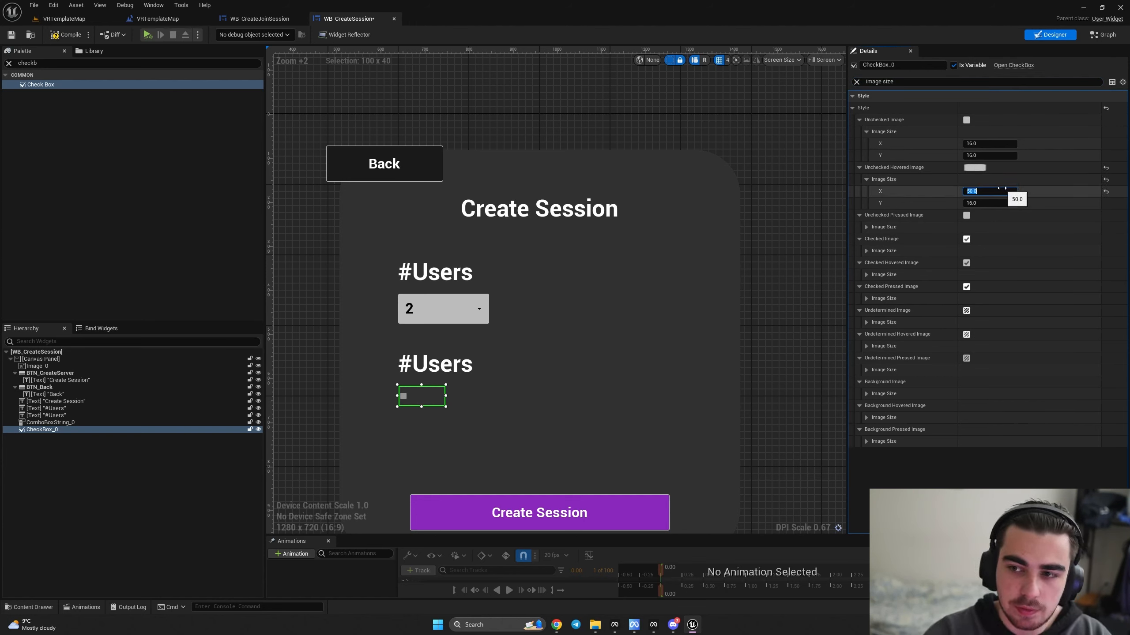
{"action": "type", "text": "50"}
{"action": "key", "text": "Return"}
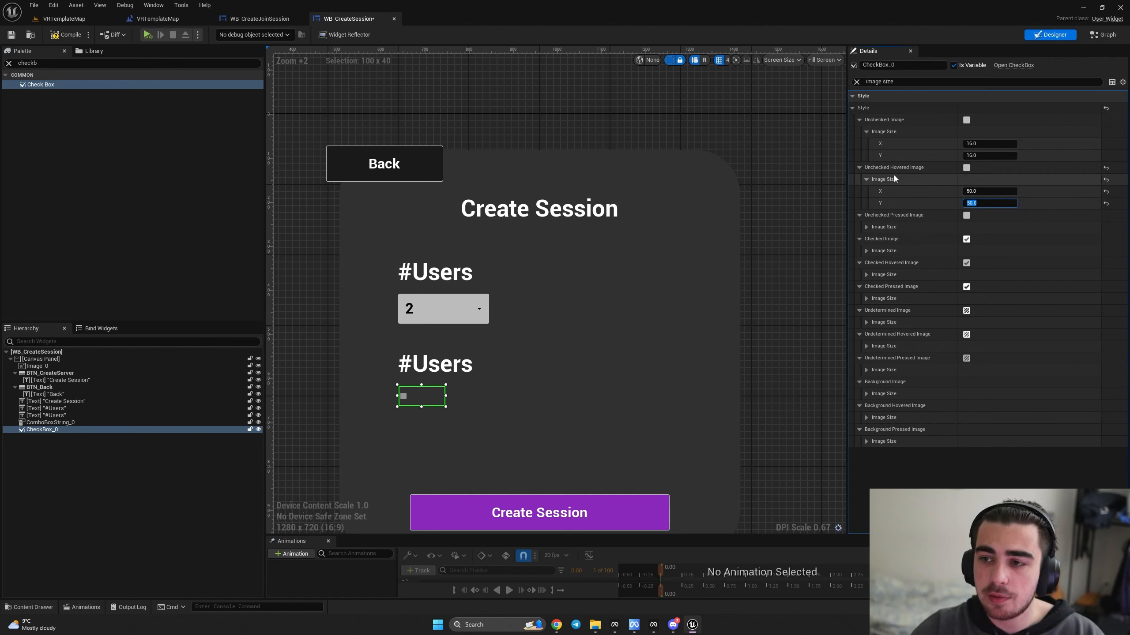
- Copy the 50 by 50 image size to all the check box's other state and background images
{"action": "right_click", "coordinate": [883, 181], "text": "shift"}
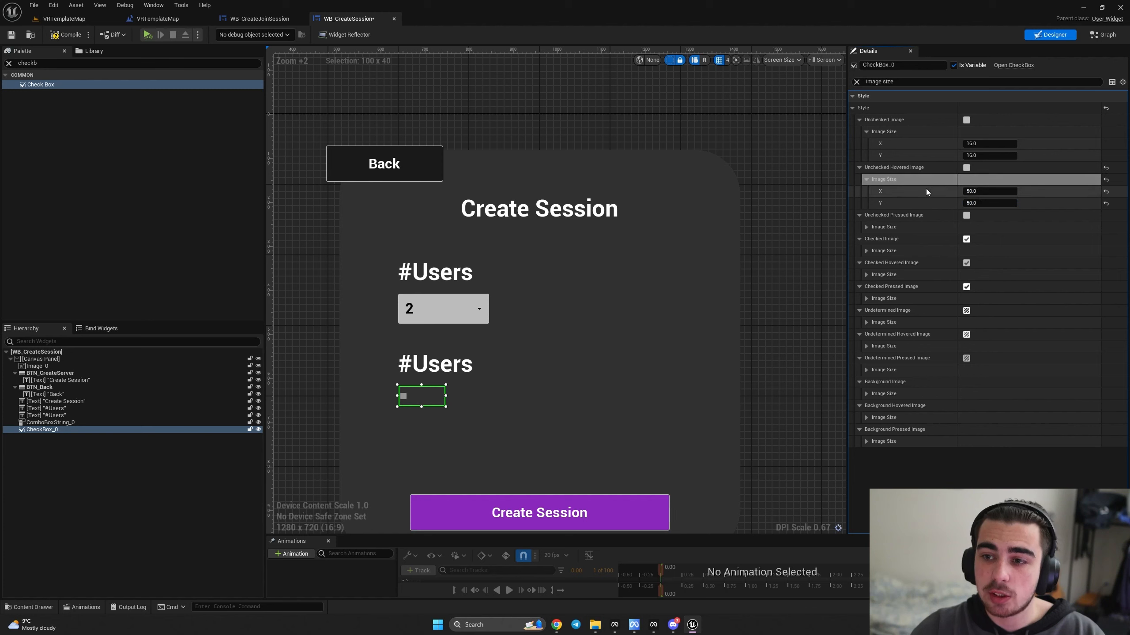
{"action": "left_click", "coordinate": [885, 132], "text": "shift"}
{"action": "left_click", "coordinate": [886, 227], "text": "shift"}
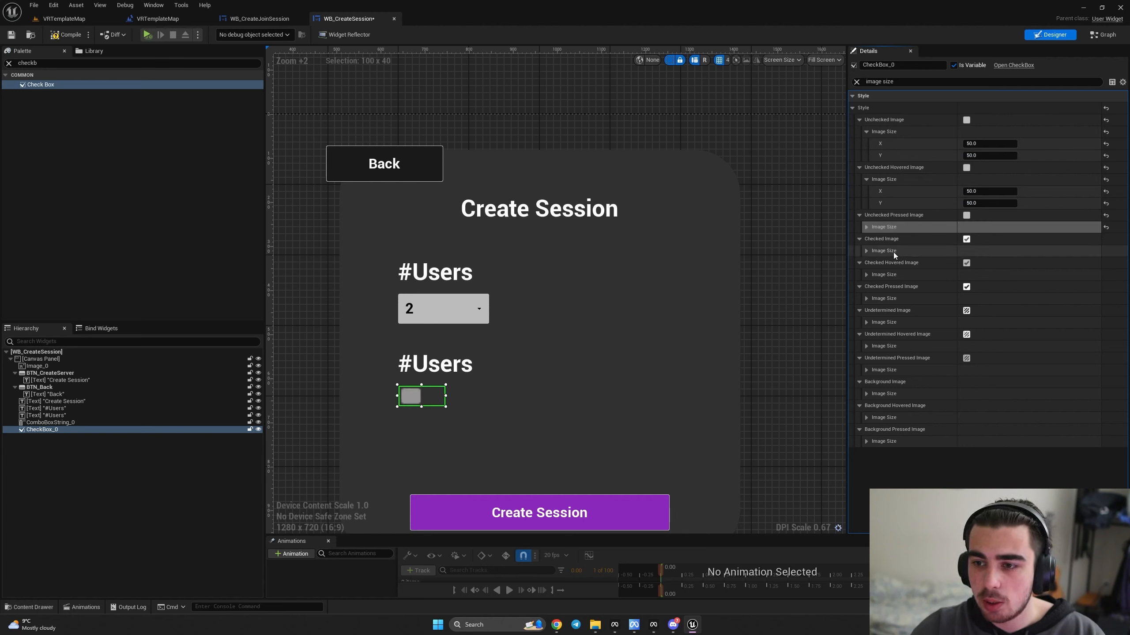
{"action": "left_click", "coordinate": [893, 252], "text": "shift"}
{"action": "left_click", "coordinate": [896, 275], "text": "shift"}
{"action": "left_click", "coordinate": [886, 299], "text": "shift"}
{"action": "left_click", "coordinate": [891, 322], "text": "shift"}
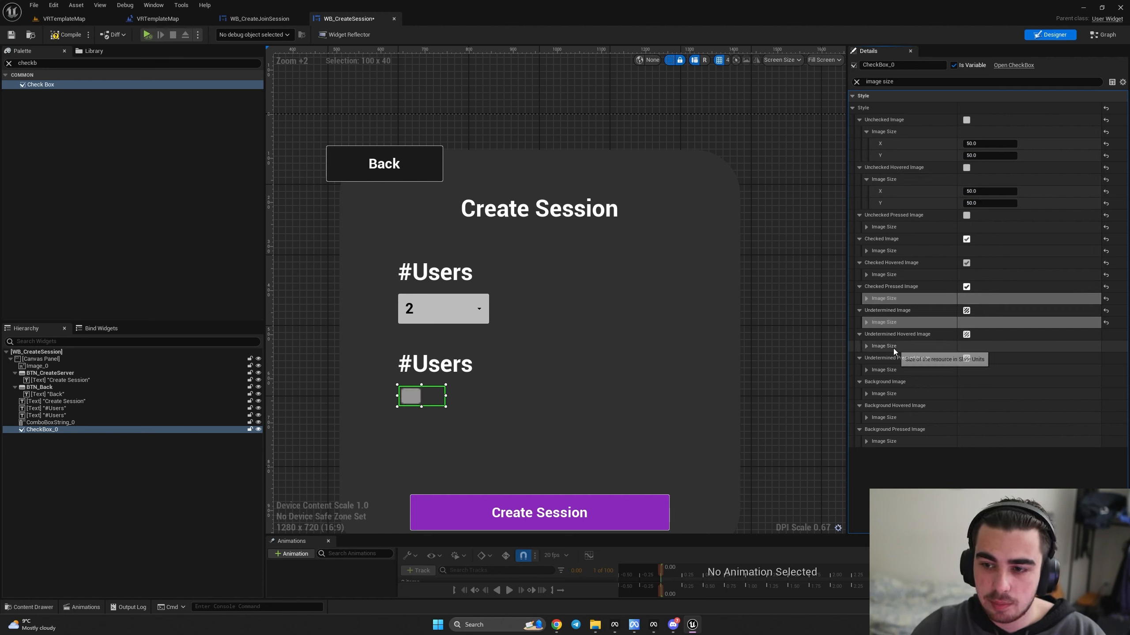
{"action": "left_click", "coordinate": [893, 347], "text": "shift"}
{"action": "left_click", "coordinate": [895, 370], "text": "shift"}
{"action": "left_click", "coordinate": [897, 393], "text": "shift"}
{"action": "left_click", "coordinate": [895, 418], "text": "shift"}
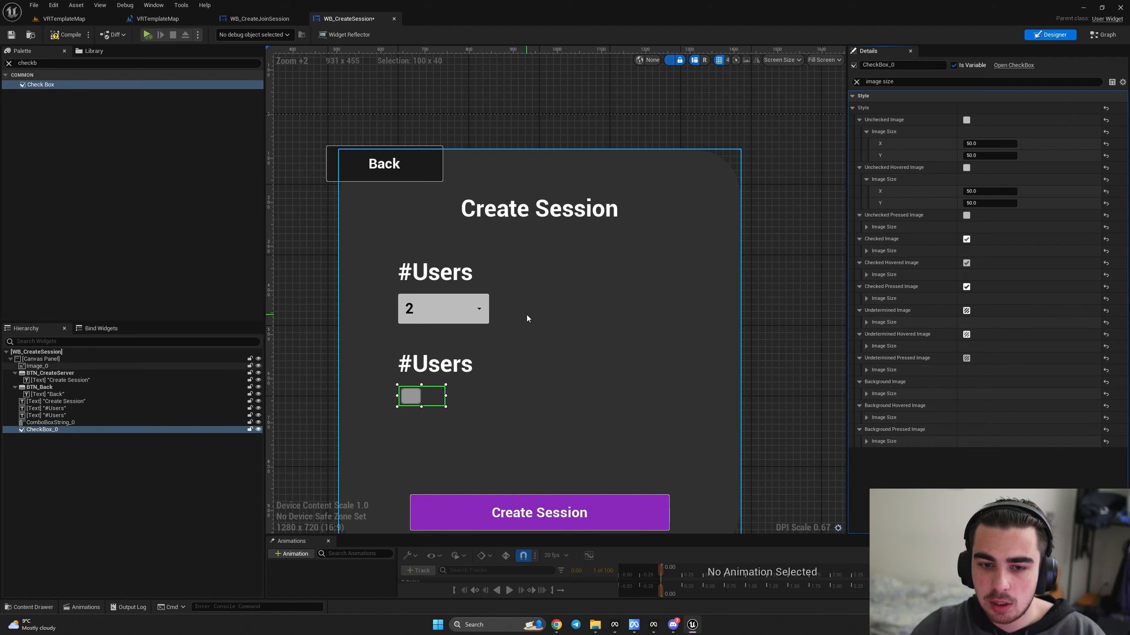
{"action": "left_click", "coordinate": [444, 423]}
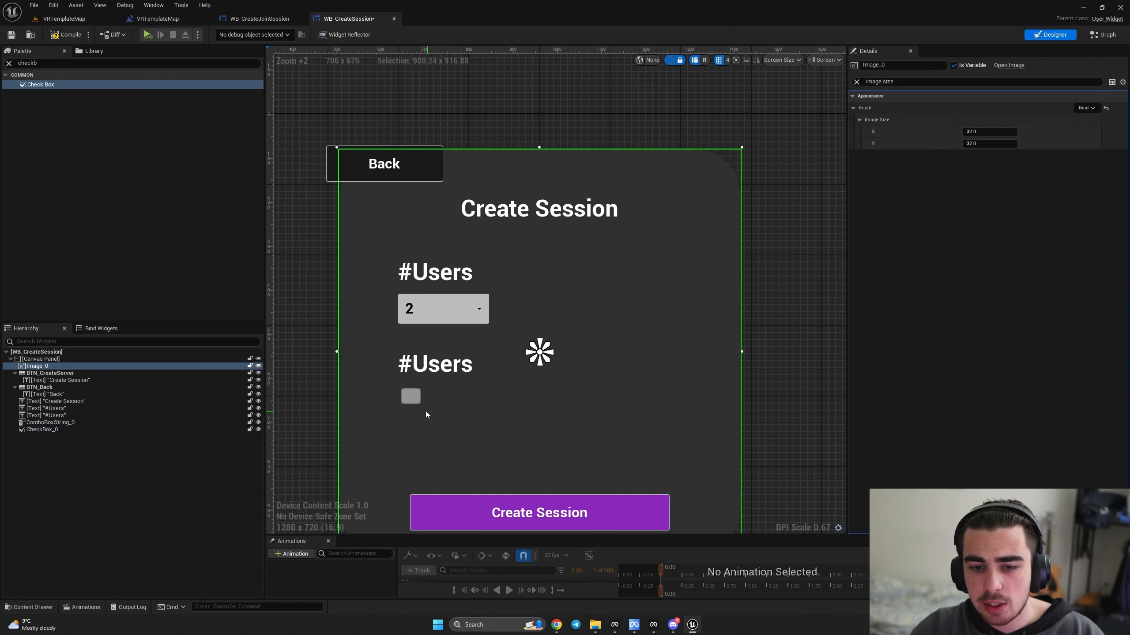
{"action": "left_click", "coordinate": [438, 403]}
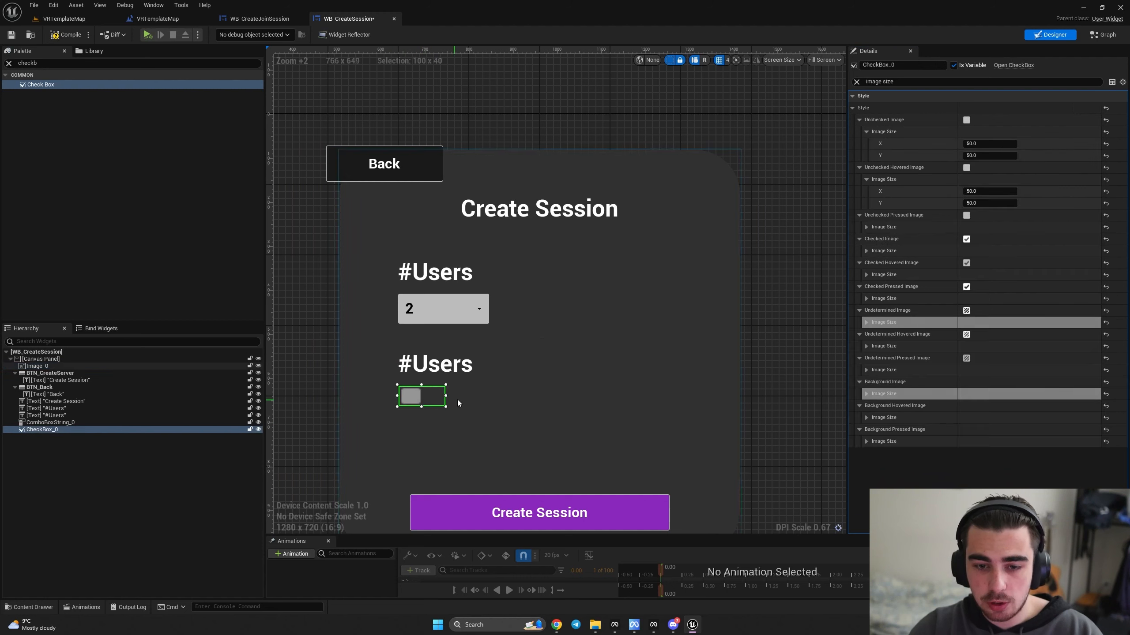
- Change the text of the duplicated #Users label above the check box to "Use Lan?"
{"action": "left_click", "coordinate": [540, 353]}
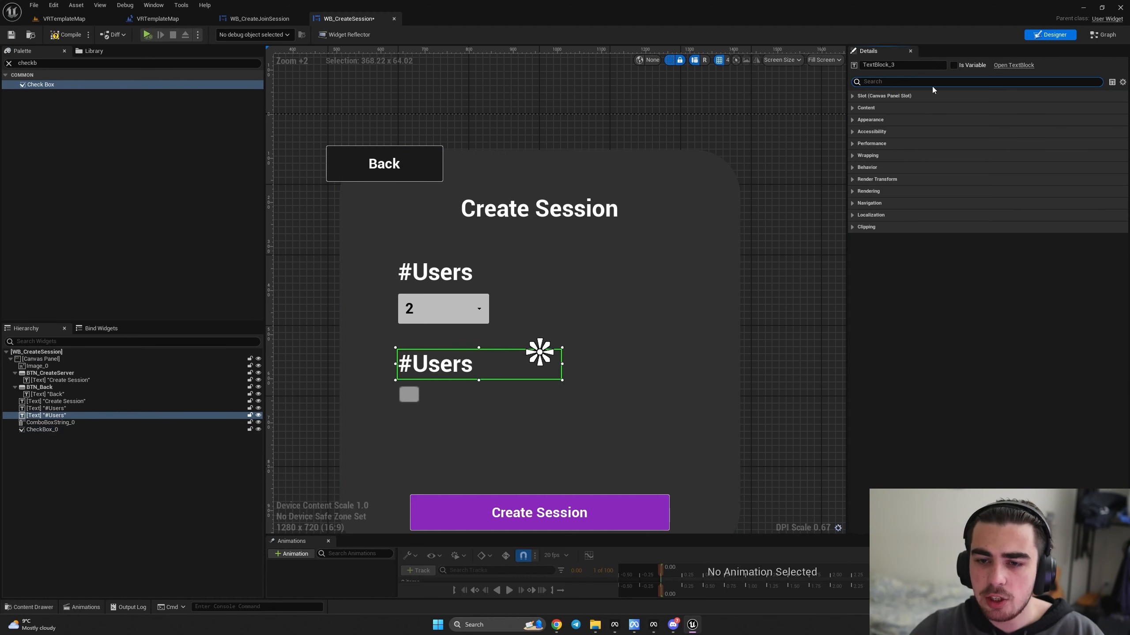
{"action": "left_click", "coordinate": [864, 107]}
{"action": "left_click", "coordinate": [864, 98]}
{"action": "left_click", "coordinate": [860, 237]}
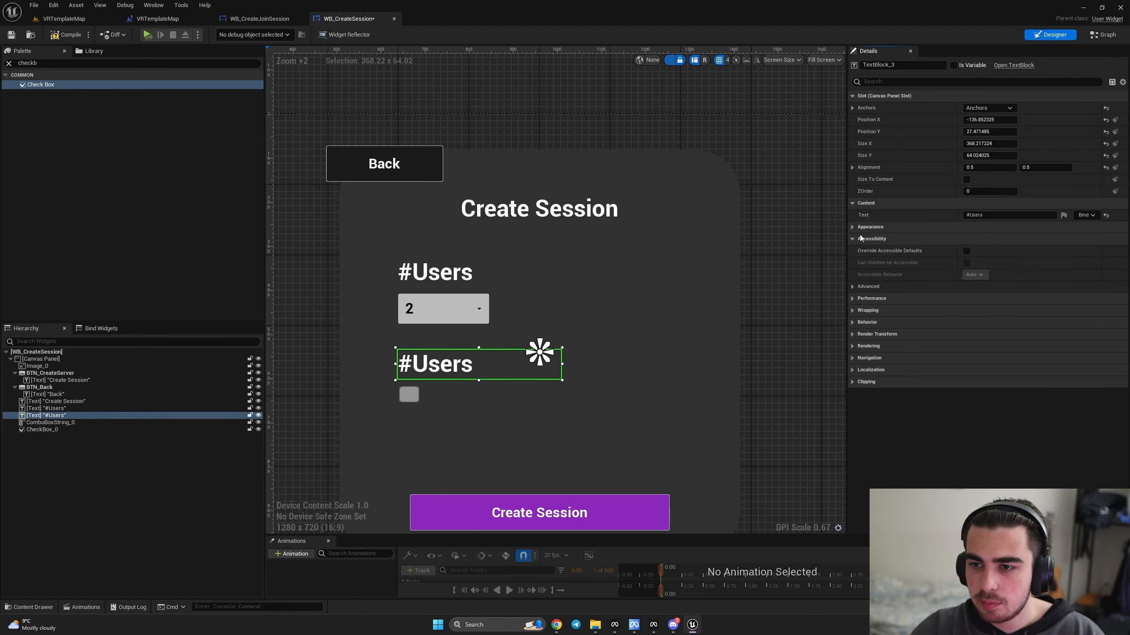
{"action": "left_click", "coordinate": [862, 226]}
{"action": "left_click", "coordinate": [978, 213]}
{"action": "type", "text": "Use "}
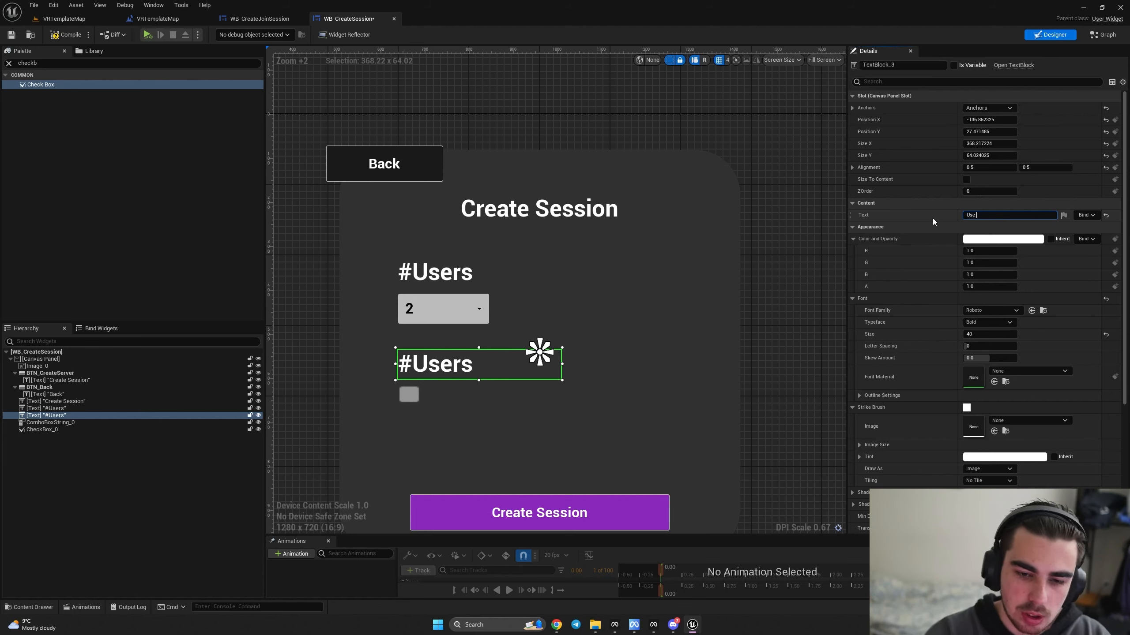
{"action": "type", "text": "Lan?"}
{"action": "key", "text": "Return"}
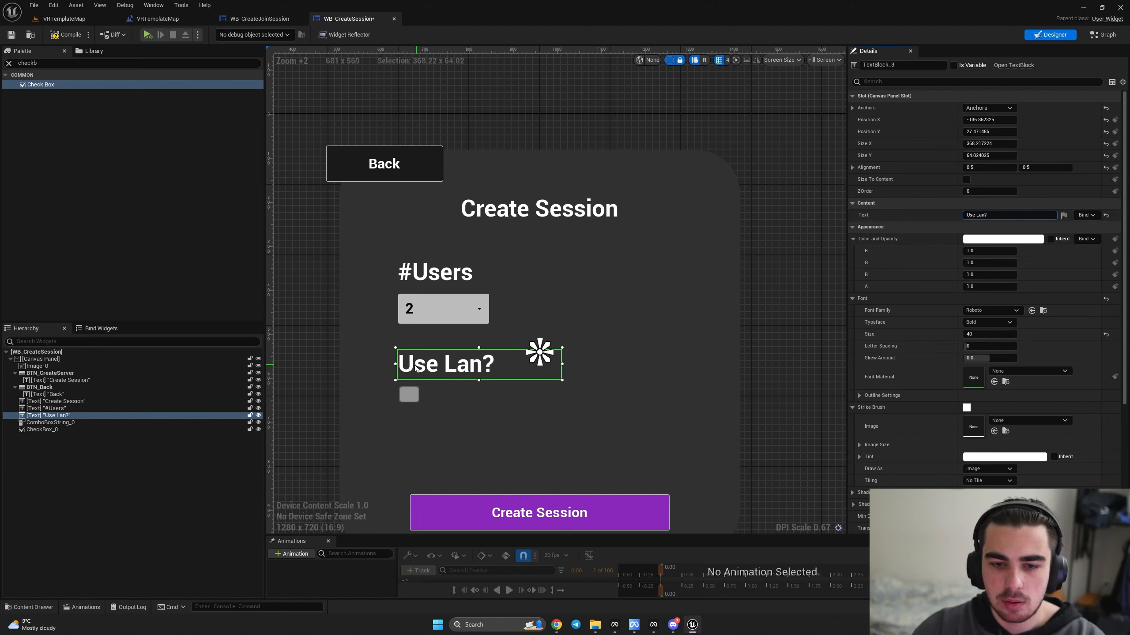
- Place the check box, about 51 by 40, directly left of the Use Lan? label and move the Create Session button up
{"action": "left_click_drag", "start_coordinate": [423, 367], "coordinate": [460, 368]}
{"action": "left_click_drag", "start_coordinate": [408, 394], "coordinate": [456, 369]}
{"action": "left_click_drag", "start_coordinate": [632, 499], "coordinate": [632, 461]}
- Set the check box's Checked State to Checked
{"action": "left_click", "coordinate": [406, 342]}
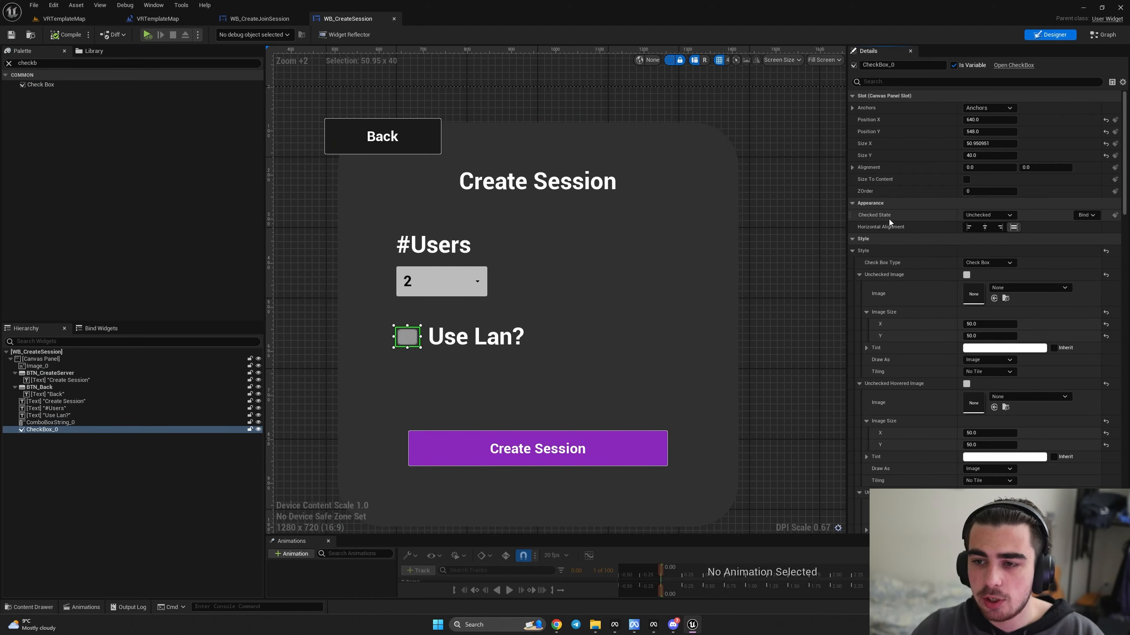
{"action": "left_click", "coordinate": [988, 215]}
{"action": "left_click", "coordinate": [983, 235]}
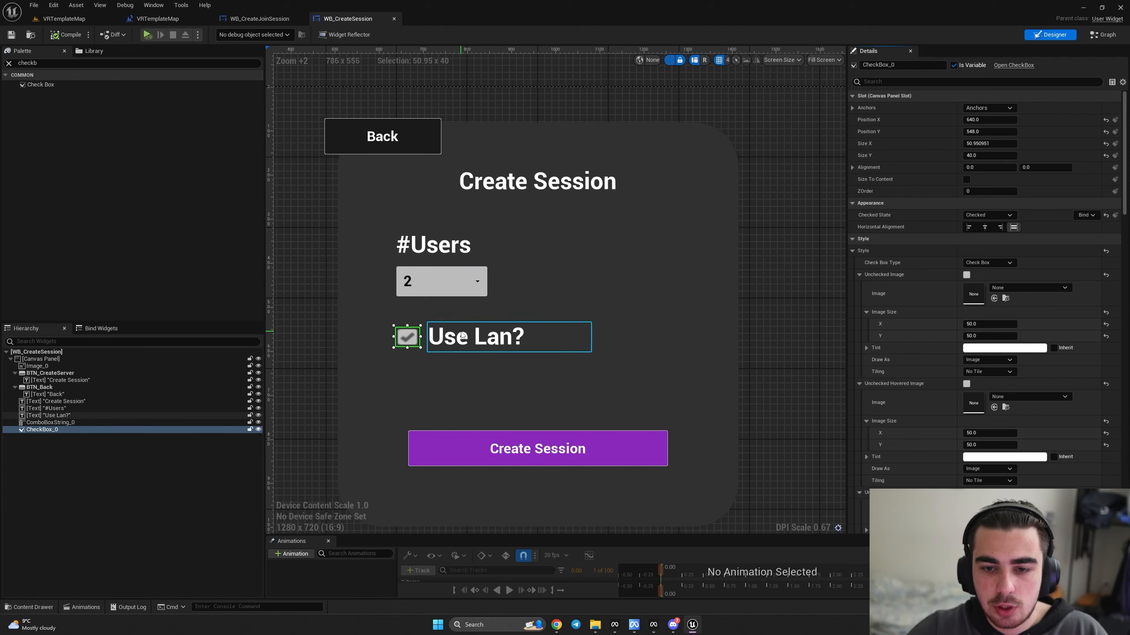
{"action": "left_click", "coordinate": [428, 329]}
{"action": "left_click", "coordinate": [407, 337]}
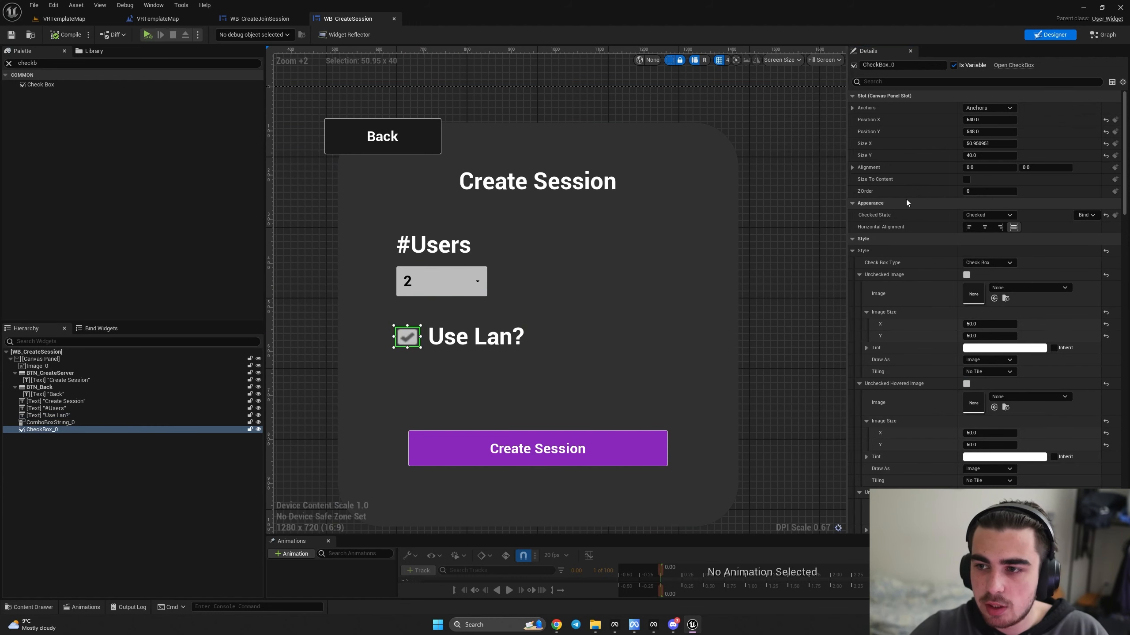
- Set the check box's alignment to 0.5 in both X and Y and move it back beside the Use Lan? label
{"action": "left_click", "coordinate": [991, 166]}
{"action": "type", "text": ".5"}
{"action": "key", "text": "Return"}
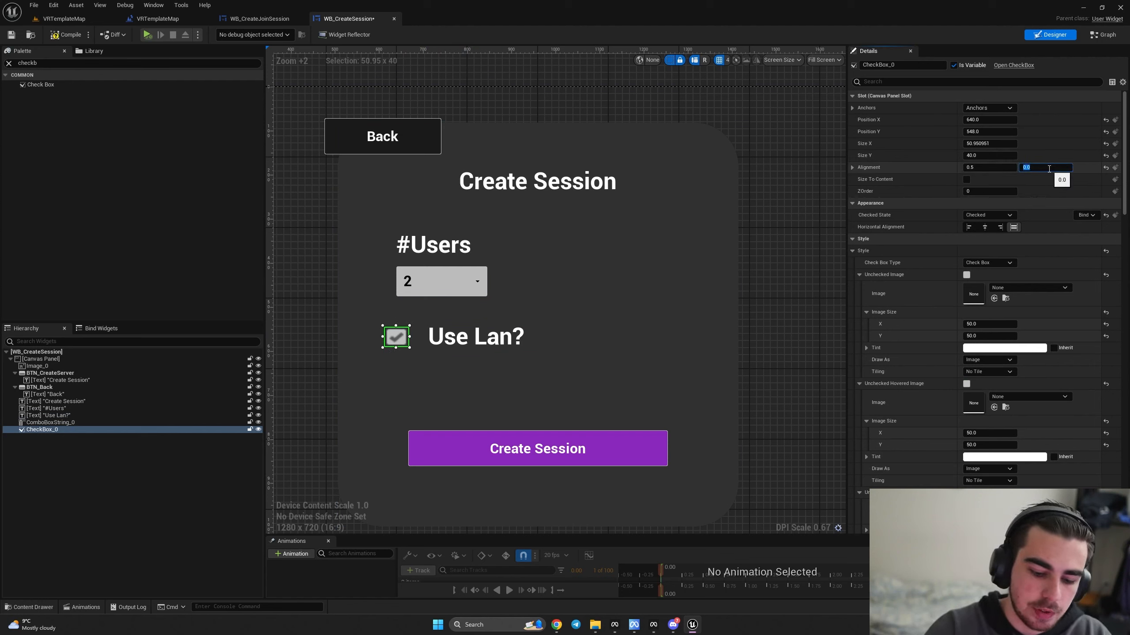
{"action": "type", "text": ".5"}
{"action": "key", "text": "Return"}
{"action": "left_click_drag", "start_coordinate": [403, 329], "coordinate": [407, 341]}
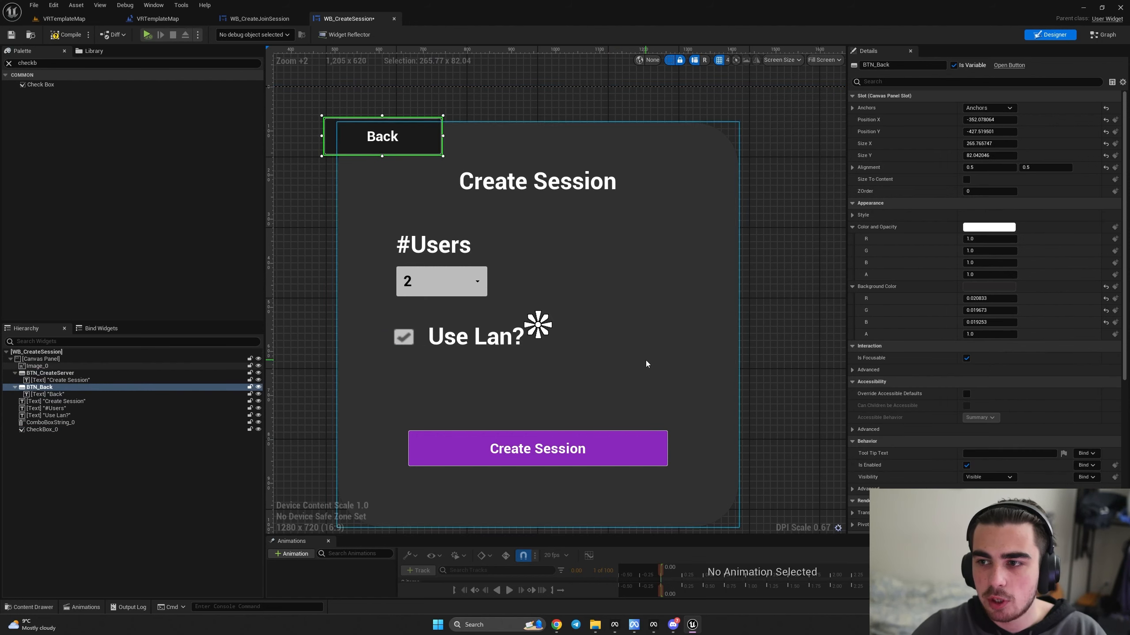
- Compile the WB_CreateSession widget
{"action": "left_click", "coordinate": [645, 360]}
{"action": "left_click", "coordinate": [65, 34]}
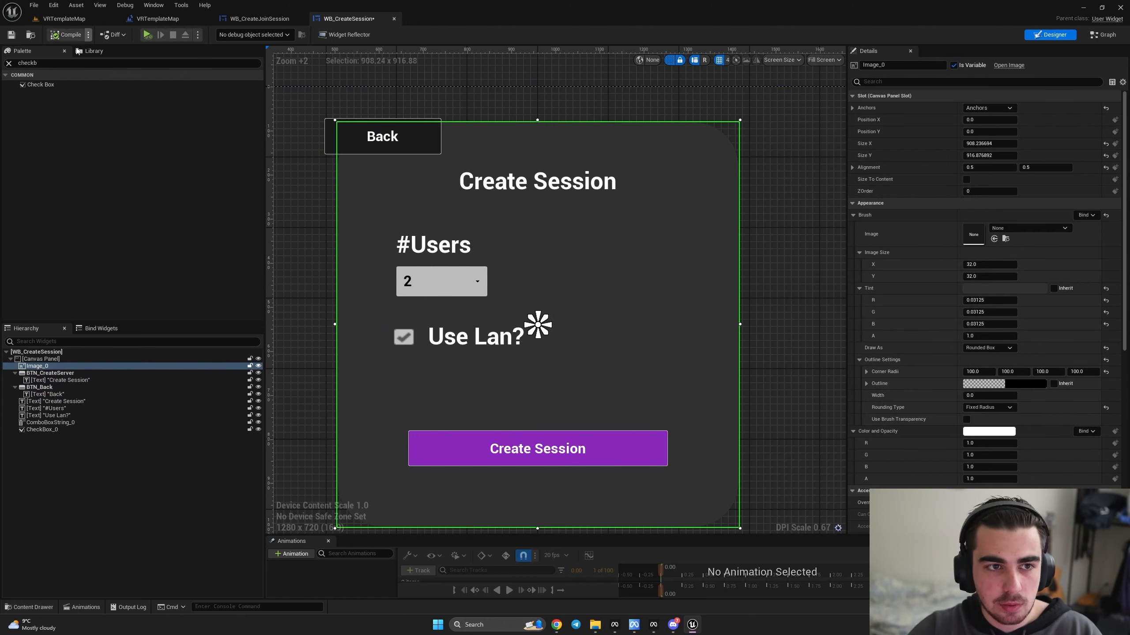
{"action": "scroll", "coordinate": [475, 256], "scroll_direction": "up", "scroll_amount": 2}
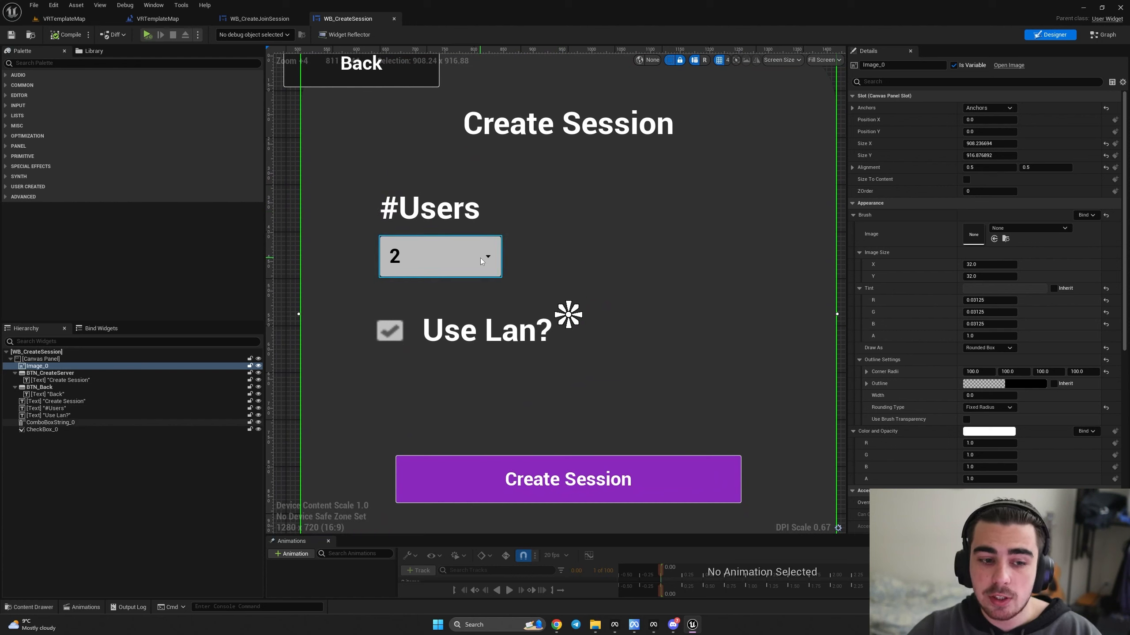
- Rename the user-count combo box to CB_PlayerNumber and the LAN check box to UseLan?
{"action": "left_click", "coordinate": [429, 253]}
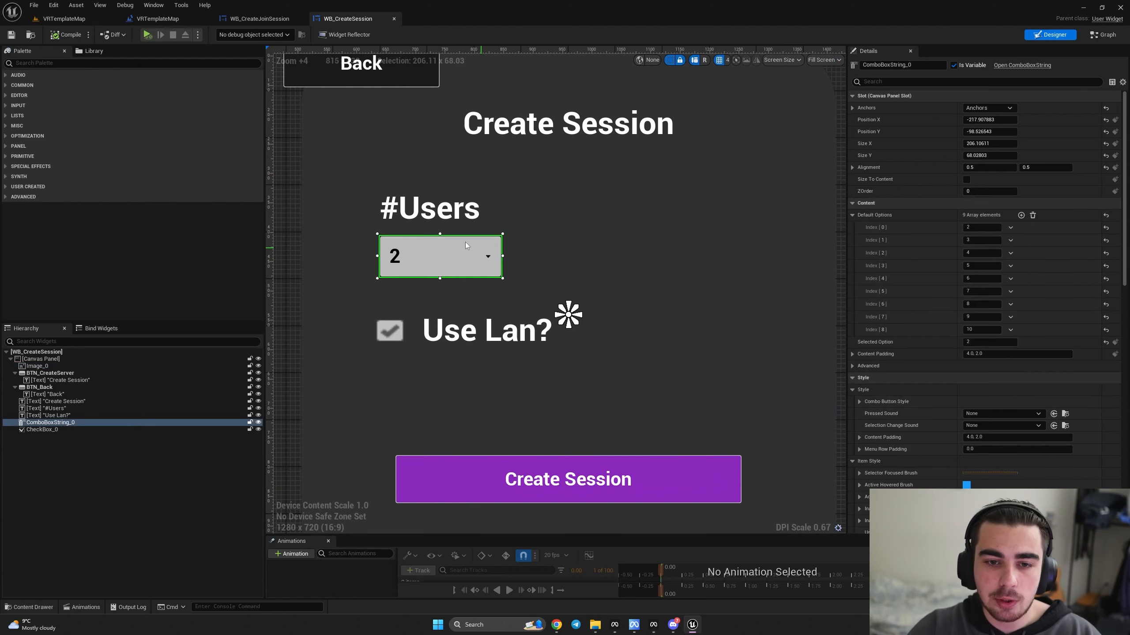
{"action": "double_click", "coordinate": [63, 425]}
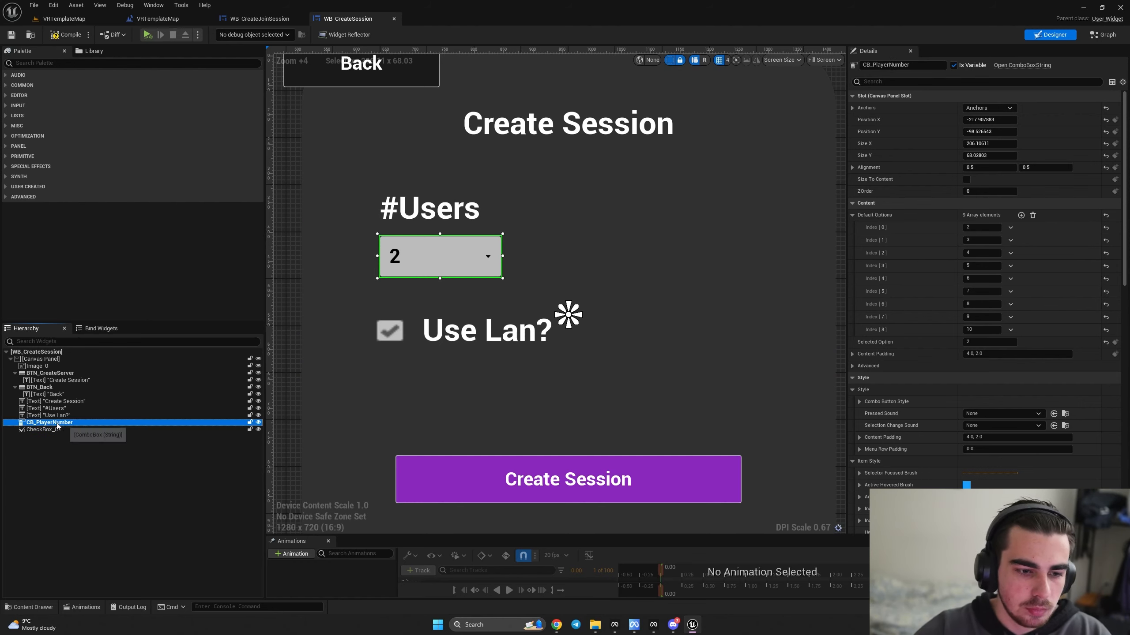
{"action": "double_click", "coordinate": [53, 432]}
{"action": "key", "text": "BackSpace"}
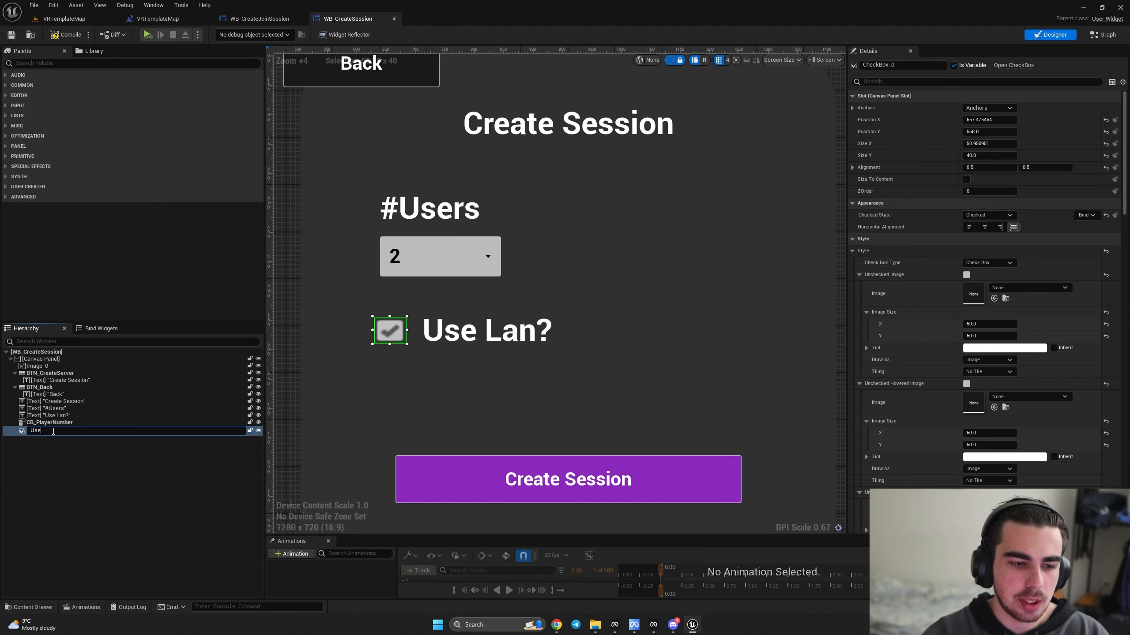
{"action": "key", "text": "Return"}
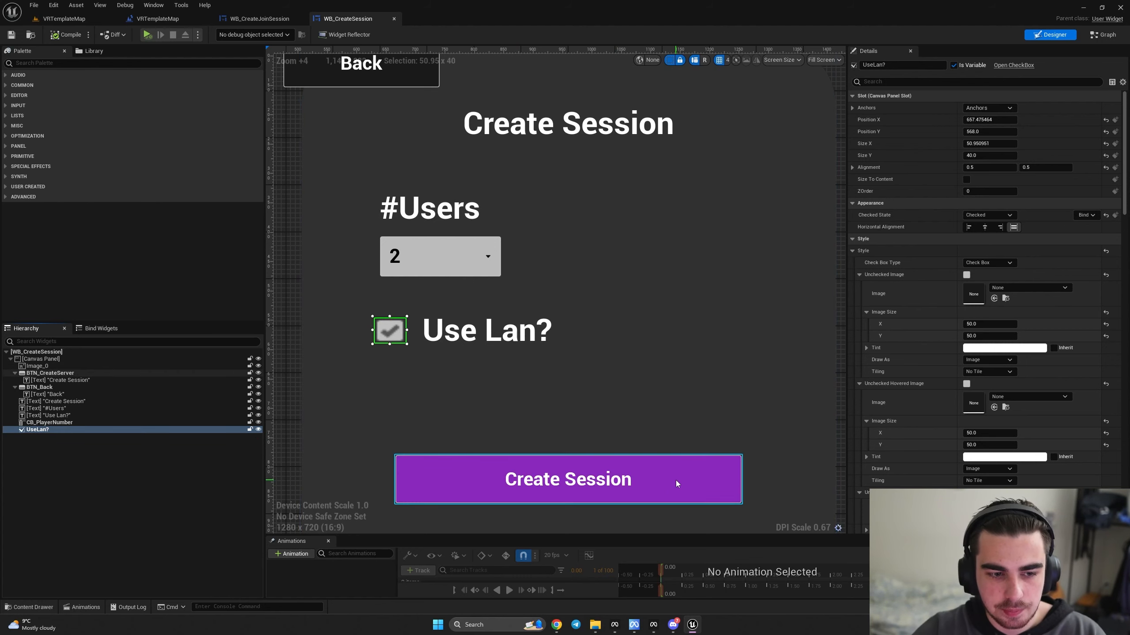
- In the event graph, add a Create Session node run by the BTN_CreateServer clicked event
{"action": "left_click", "coordinate": [1103, 35]}
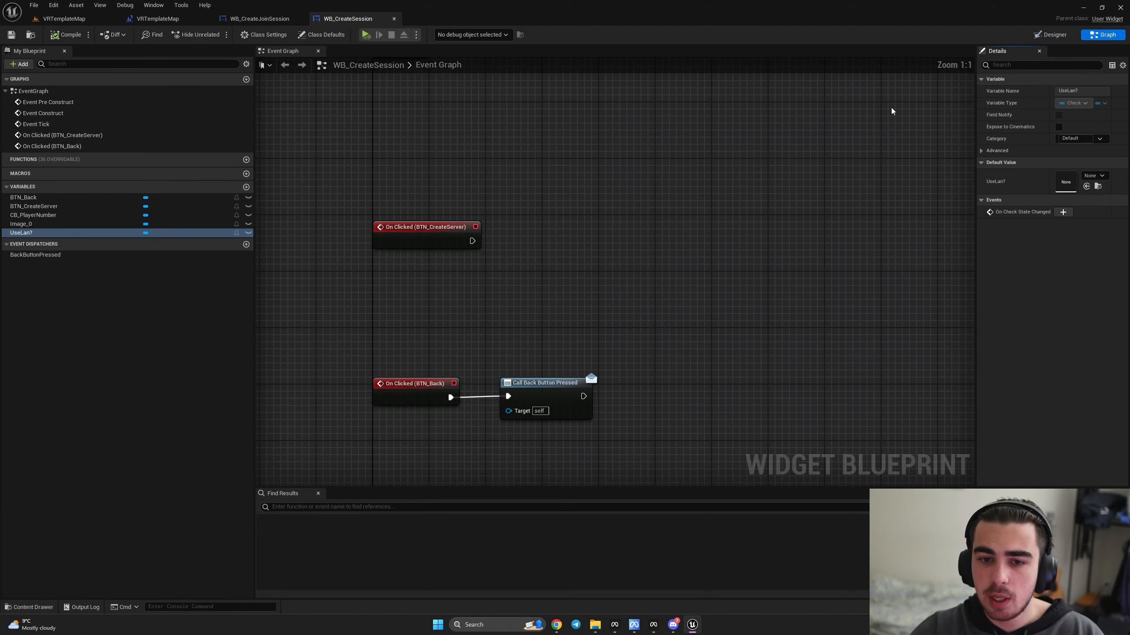
{"action": "left_click_drag", "start_coordinate": [423, 299], "coordinate": [423, 236]}
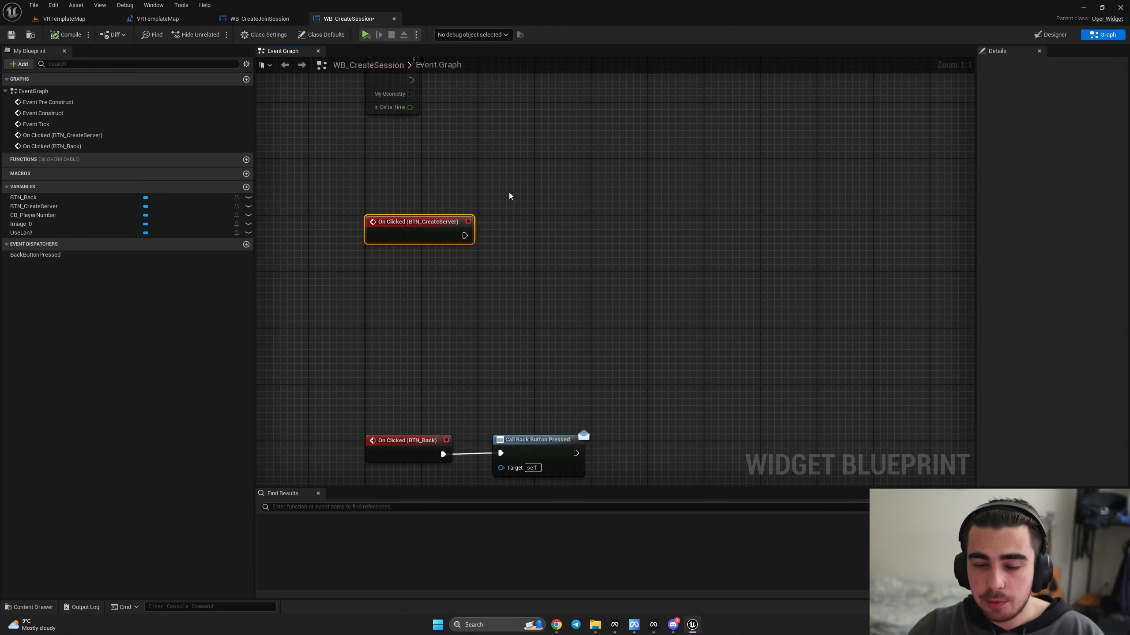
{"action": "left_click", "coordinate": [1051, 35]}
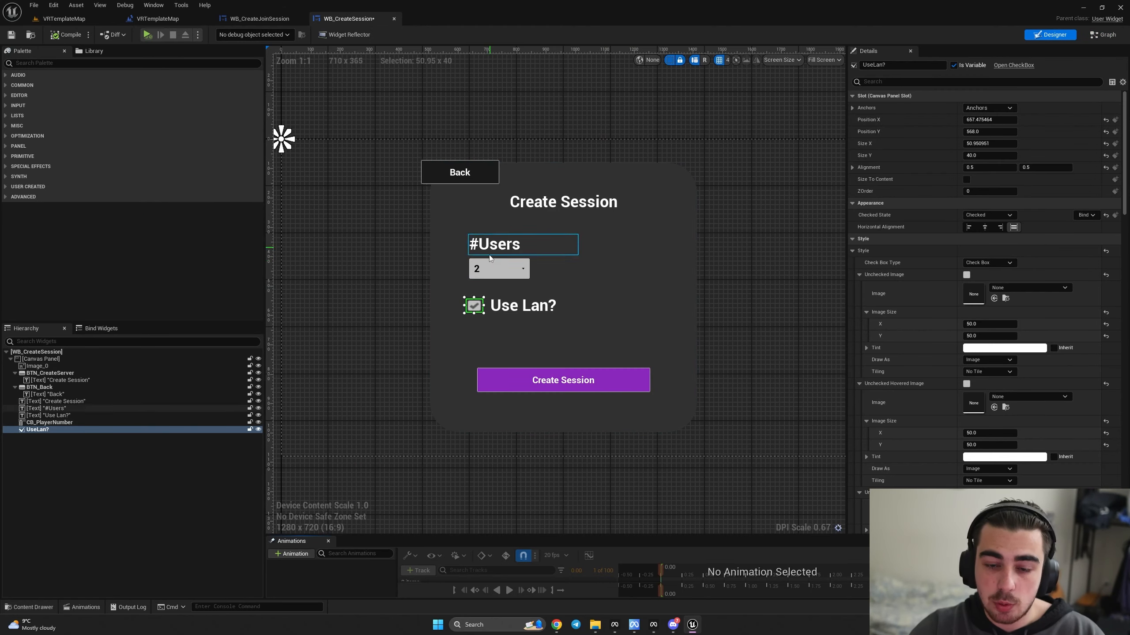
{"action": "left_click", "coordinate": [1097, 36]}
{"action": "left_click_drag", "start_coordinate": [464, 236], "coordinate": [735, 237]}
{"action": "type", "text": "create session"}
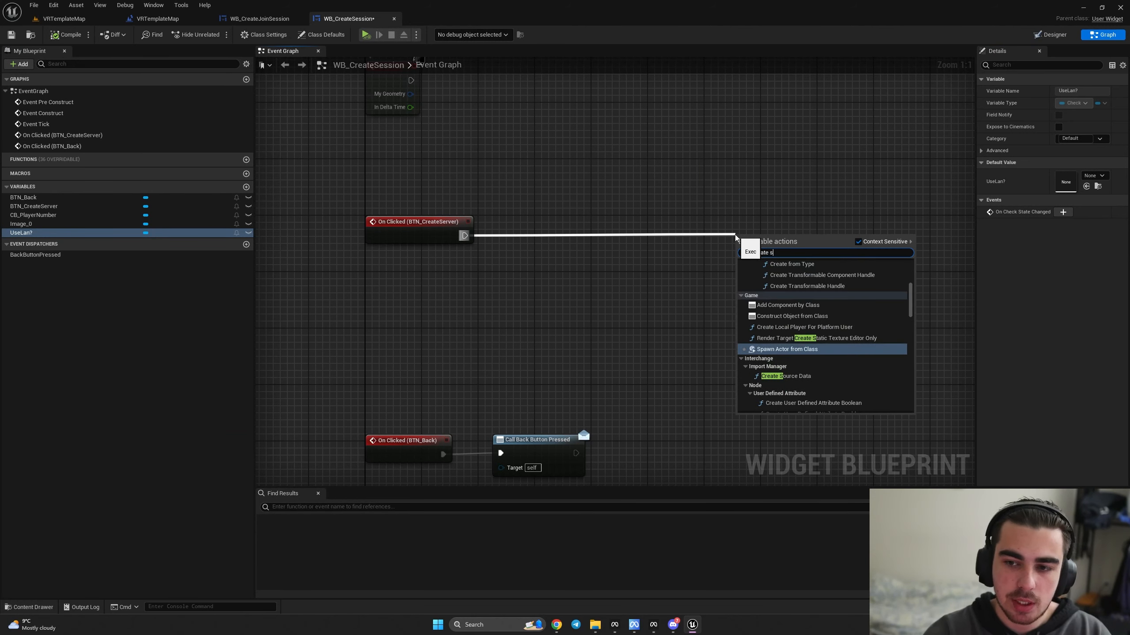
{"action": "key", "text": "Return"}
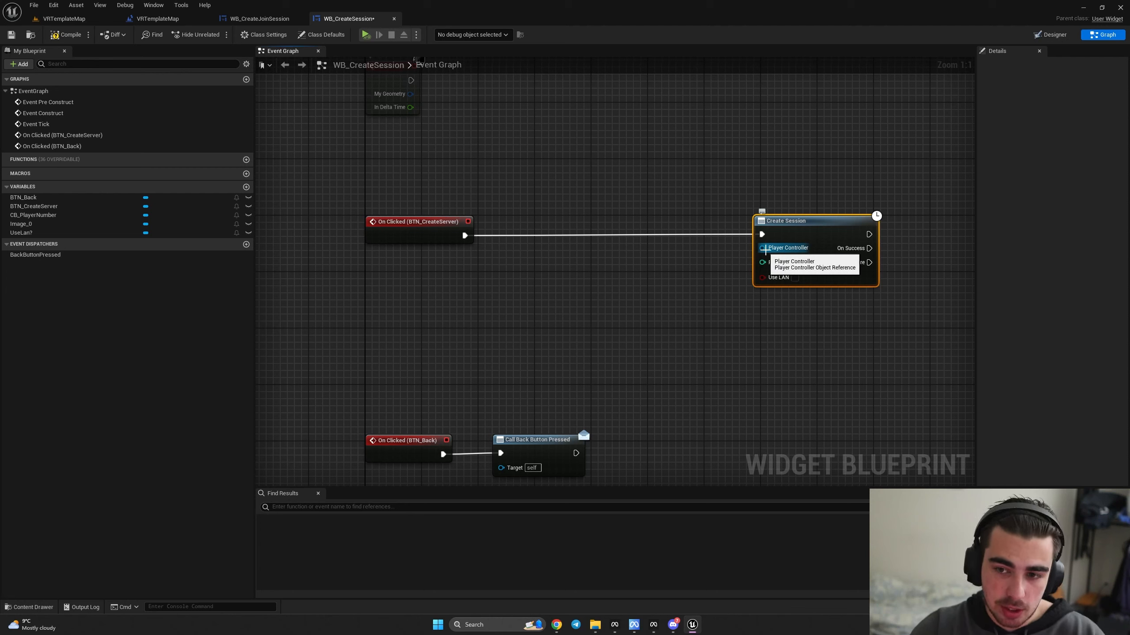
- Feed Create Session's Player Controller input from a Get Player Controller node and place that node beneath the execution wire
{"action": "left_click_drag", "start_coordinate": [764, 249], "coordinate": [591, 279]}
{"action": "type", "text": "get"}
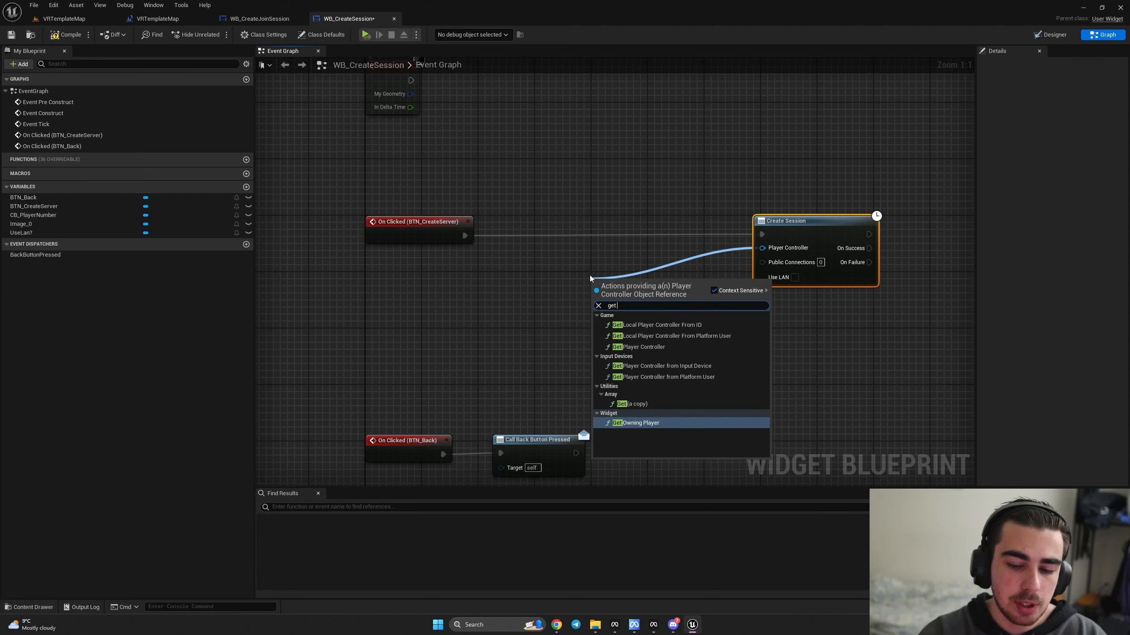
{"action": "type", "text": " player co"}
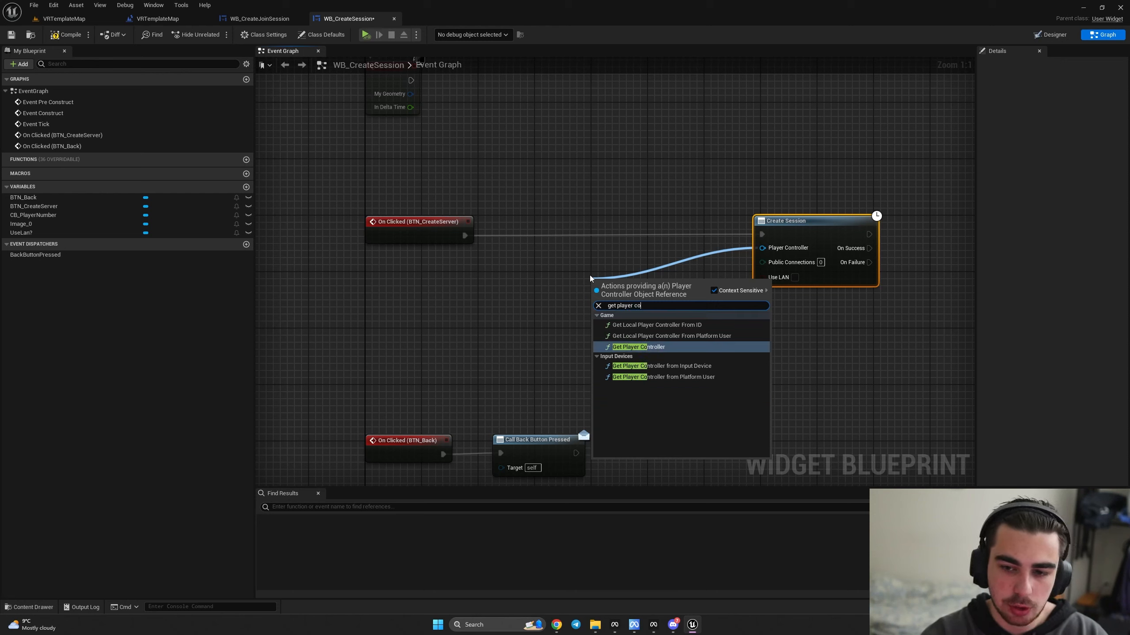
{"action": "key", "text": "Return"}
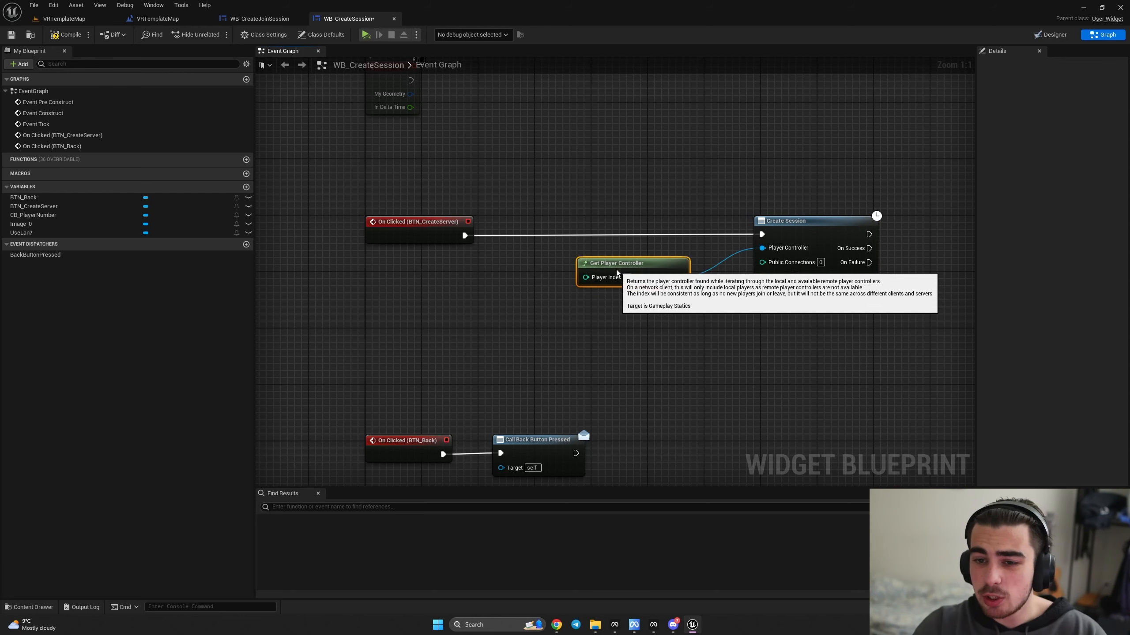
{"action": "left_click_drag", "start_coordinate": [630, 282], "coordinate": [617, 261]}
{"action": "left_click", "coordinate": [695, 264]}
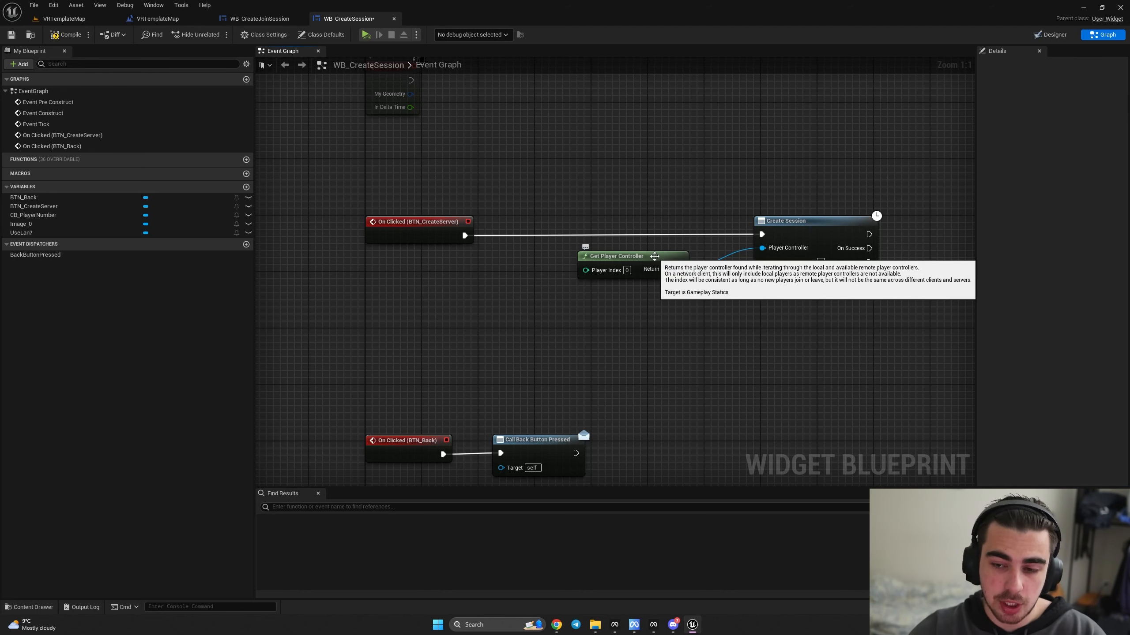
- Connect CB_PlayerNumber's Get Selected Option, converted to an integer, to Create Session's Public Connections input
{"action": "right_click_drag", "start_coordinate": [653, 322], "coordinate": [624, 333]}
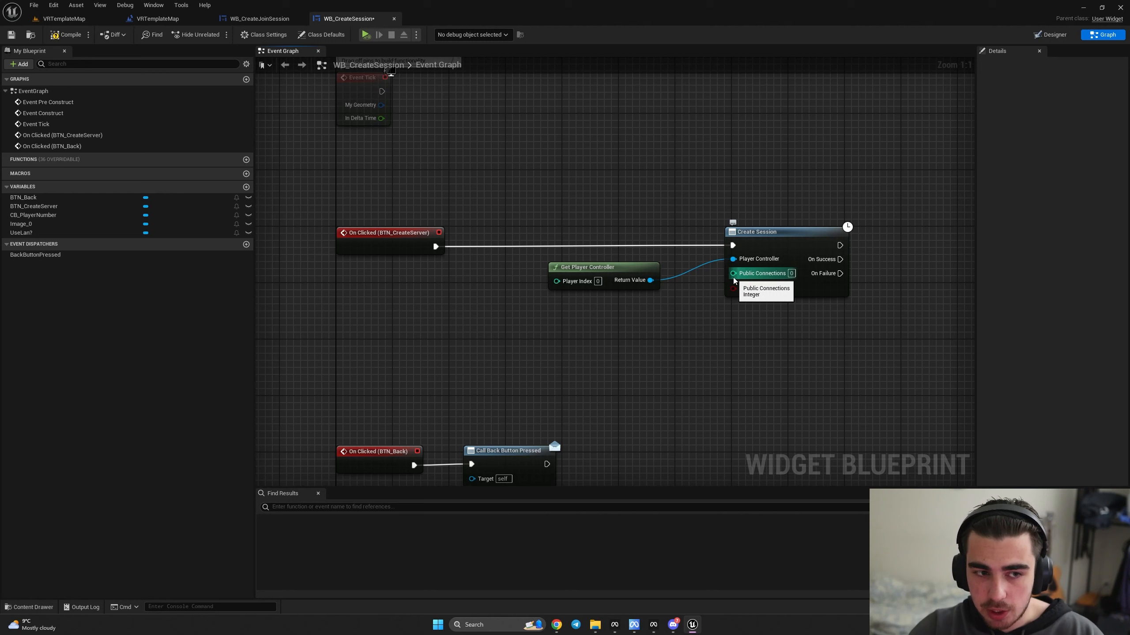
{"action": "left_click_drag", "start_coordinate": [58, 221], "coordinate": [456, 329], "text": "ctrl"}
{"action": "type", "text": "get selected"}
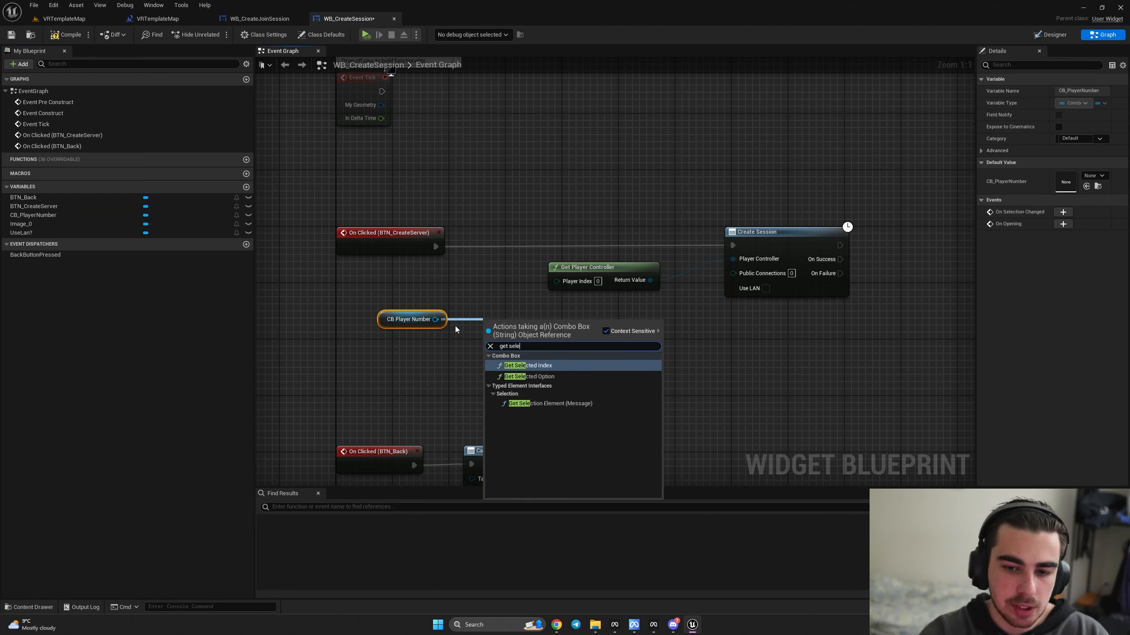
{"action": "key", "text": "Return"}
{"action": "left_click_drag", "start_coordinate": [563, 343], "coordinate": [605, 345]}
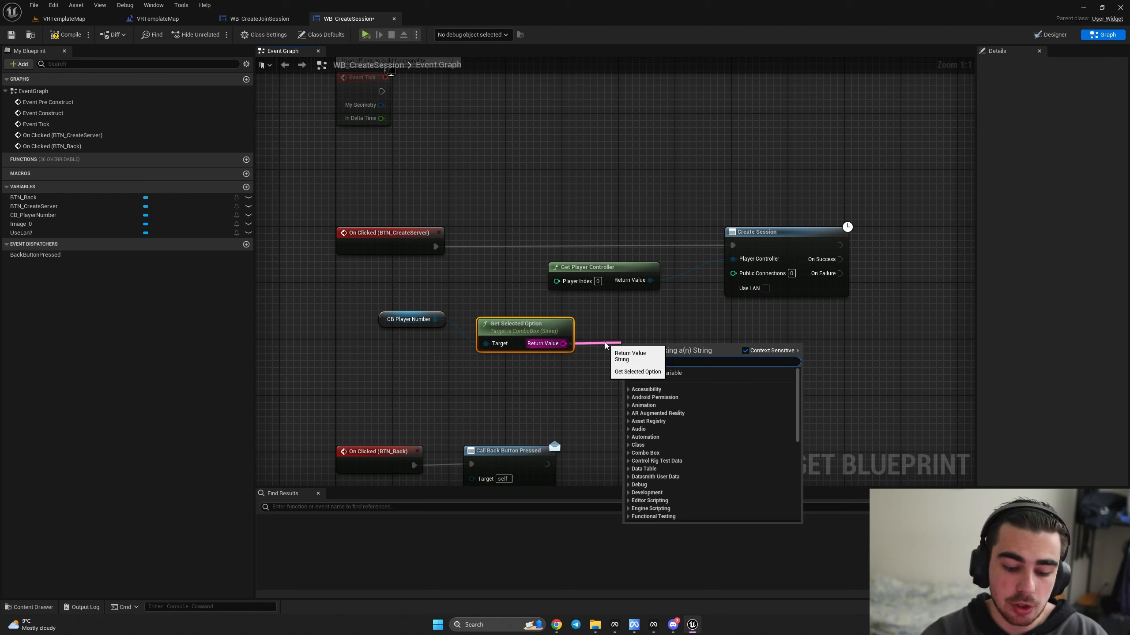
{"action": "type", "text": "to int"}
{"action": "key", "text": "Return"}
{"action": "left_click_drag", "start_coordinate": [665, 348], "coordinate": [734, 273]}
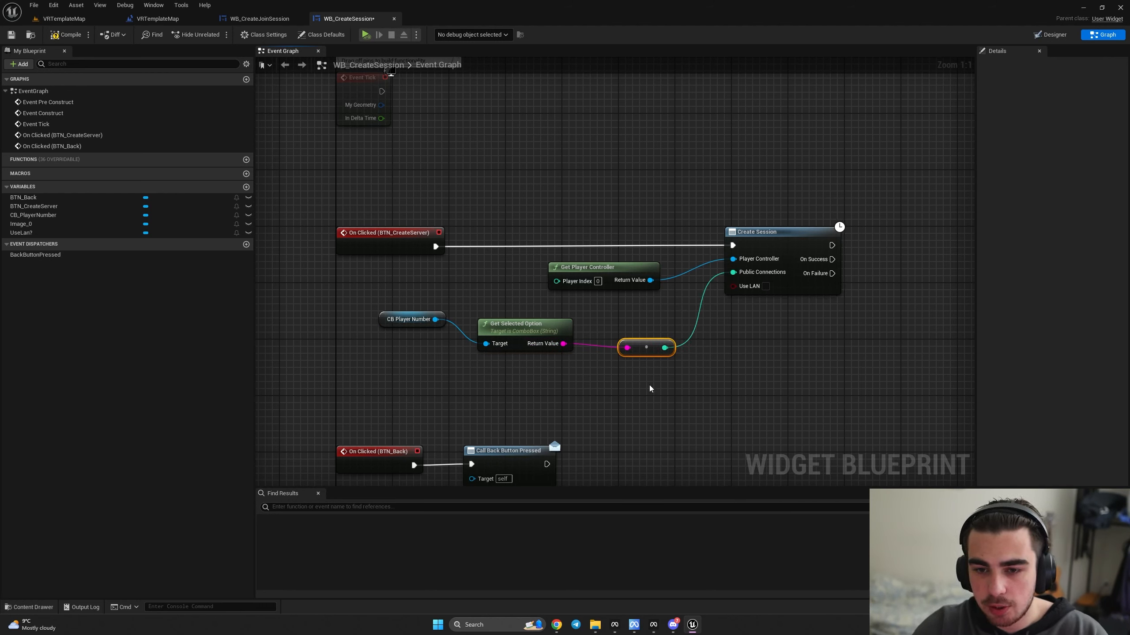
- Straighten the CB_PlayerNumber, Get Selected Option and conversion nodes into one row just below Get Player Controller
{"action": "left_click_drag", "start_coordinate": [651, 389], "coordinate": [416, 312]}
{"action": "key", "text": "q"}
{"action": "left_click_drag", "start_coordinate": [527, 328], "coordinate": [547, 309]}
{"action": "left_click", "coordinate": [571, 351]}
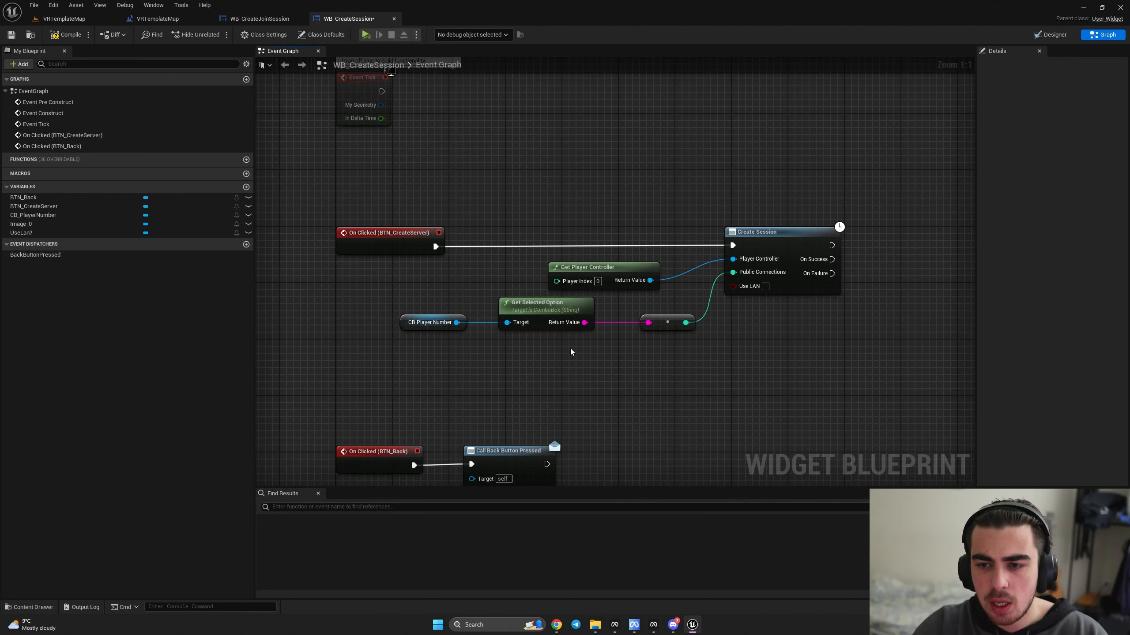
- Connect UseLan?'s Is Checked value to Create Session's Use LAN input and align both nodes below the player-number row
{"action": "left_click_drag", "start_coordinate": [45, 233], "coordinate": [129, 311]}
{"action": "left_click", "coordinate": [131, 317]}
{"action": "left_click", "coordinate": [21, 233]}
{"action": "left_click_drag", "start_coordinate": [21, 233], "coordinate": [633, 363], "text": "ctrl"}
{"action": "type", "text": "is checked"}
{"action": "key", "text": "Return"}
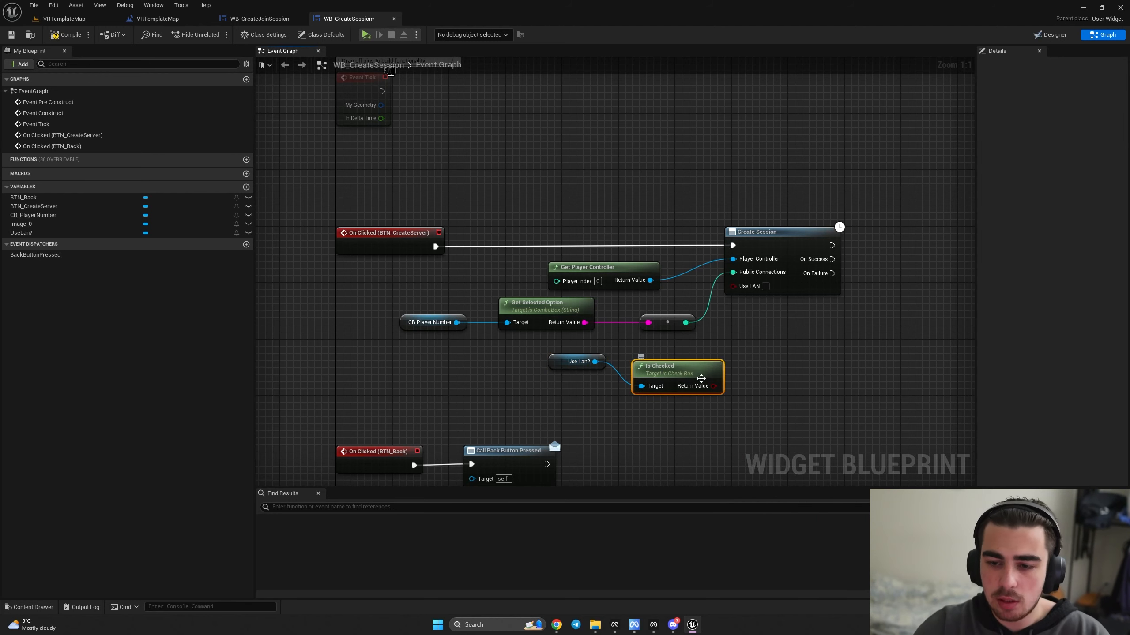
{"action": "left_click_drag", "start_coordinate": [714, 386], "coordinate": [733, 286]}
{"action": "left_click", "coordinate": [576, 362]}
{"action": "key", "text": "q"}
{"action": "left_click_drag", "start_coordinate": [659, 380], "coordinate": [638, 359]}
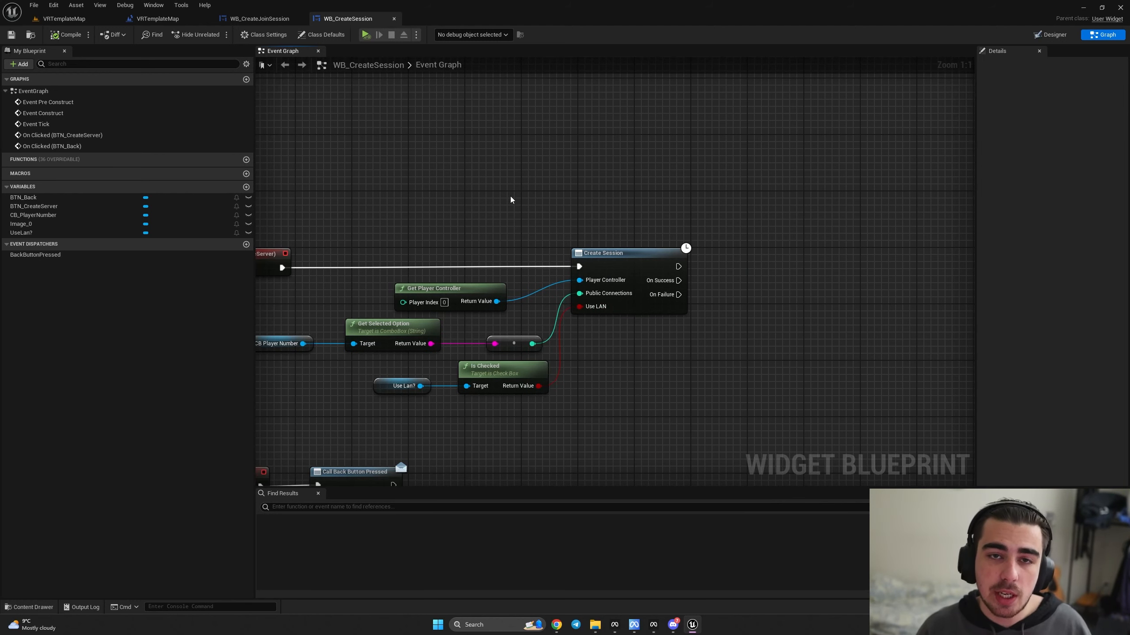
- Add an Open Level (by Name) node run by Create Session's On Success output
{"action": "left_click_drag", "start_coordinate": [678, 281], "coordinate": [725, 279]}
{"action": "left_click", "coordinate": [724, 260]}
{"action": "right_click_drag", "start_coordinate": [707, 260], "coordinate": [576, 287]}
{"action": "left_click_drag", "start_coordinate": [547, 308], "coordinate": [639, 305]}
{"action": "type", "text": "oper"}
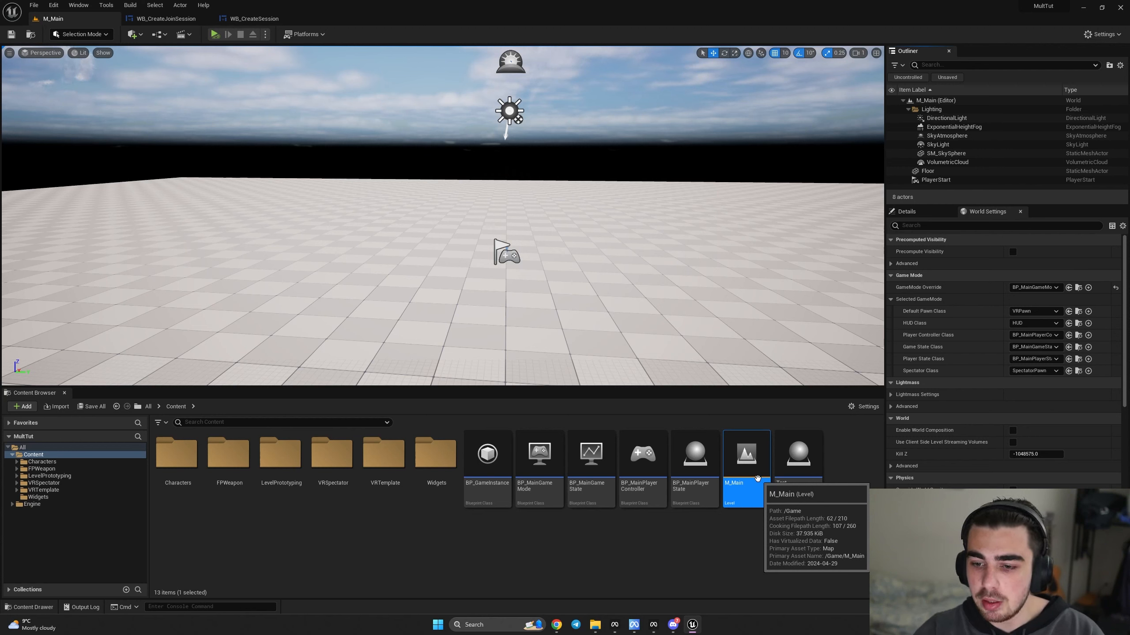
- Copy the M_Main level's name from the project content and paste it as the Open Level node's Level Name
{"action": "left_click", "coordinate": [748, 489]}
{"action": "key", "text": "ctrl+c"}
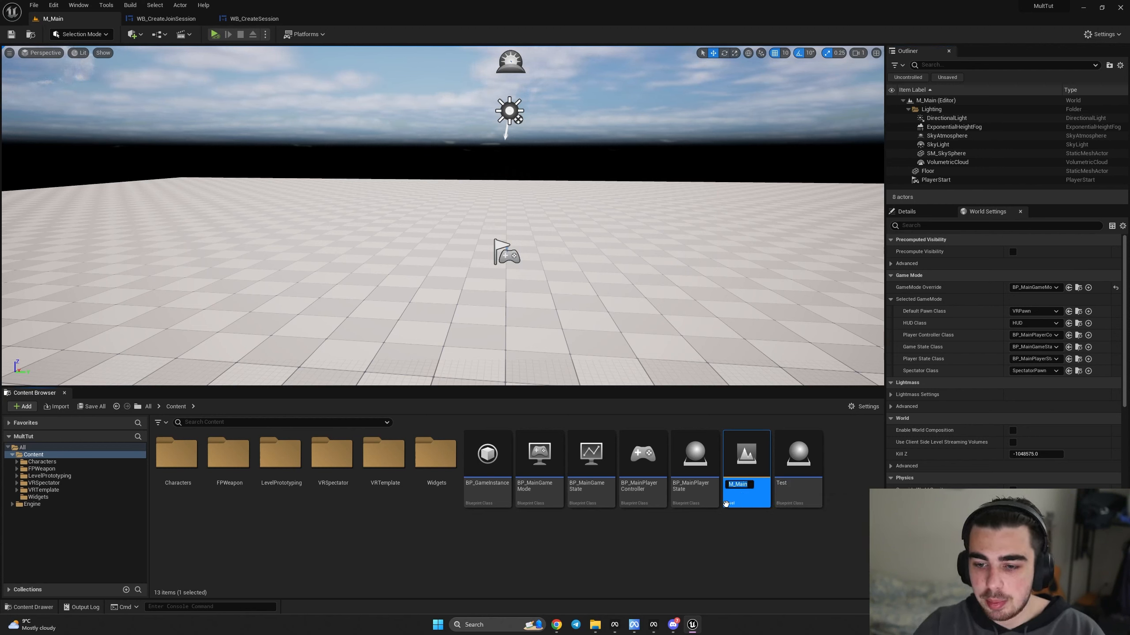
{"action": "left_click", "coordinate": [709, 538]}
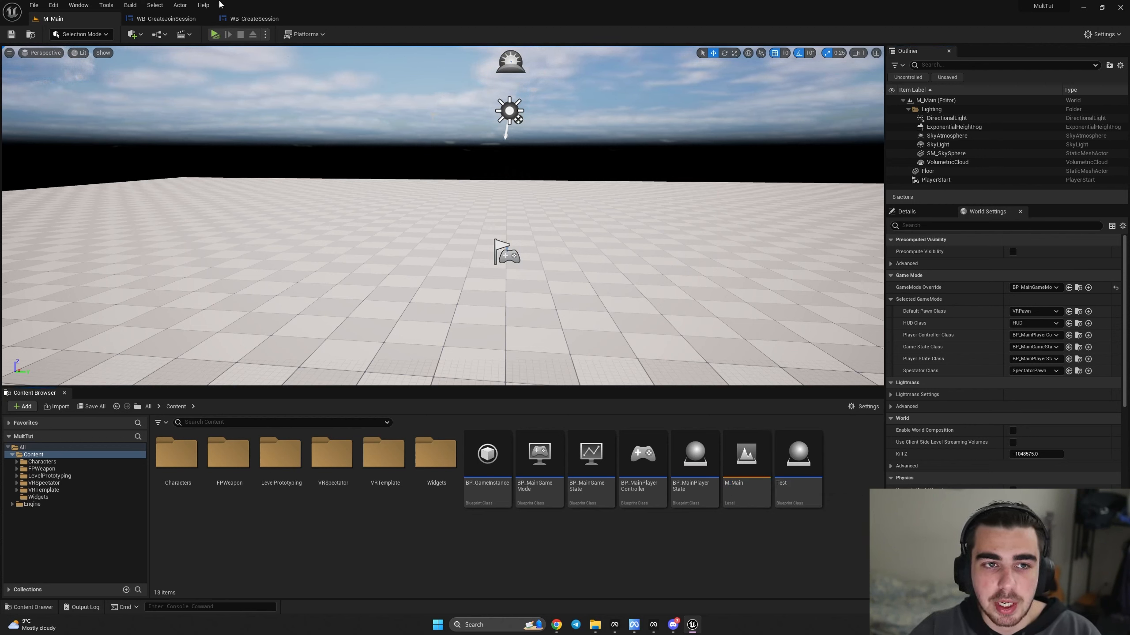
{"action": "left_click", "coordinate": [251, 18]}
{"action": "left_click", "coordinate": [693, 337]}
{"action": "key", "text": "ctrl+v"}
{"action": "left_click", "coordinate": [689, 295]}
{"action": "left_click_drag", "start_coordinate": [680, 314], "coordinate": [672, 309]}
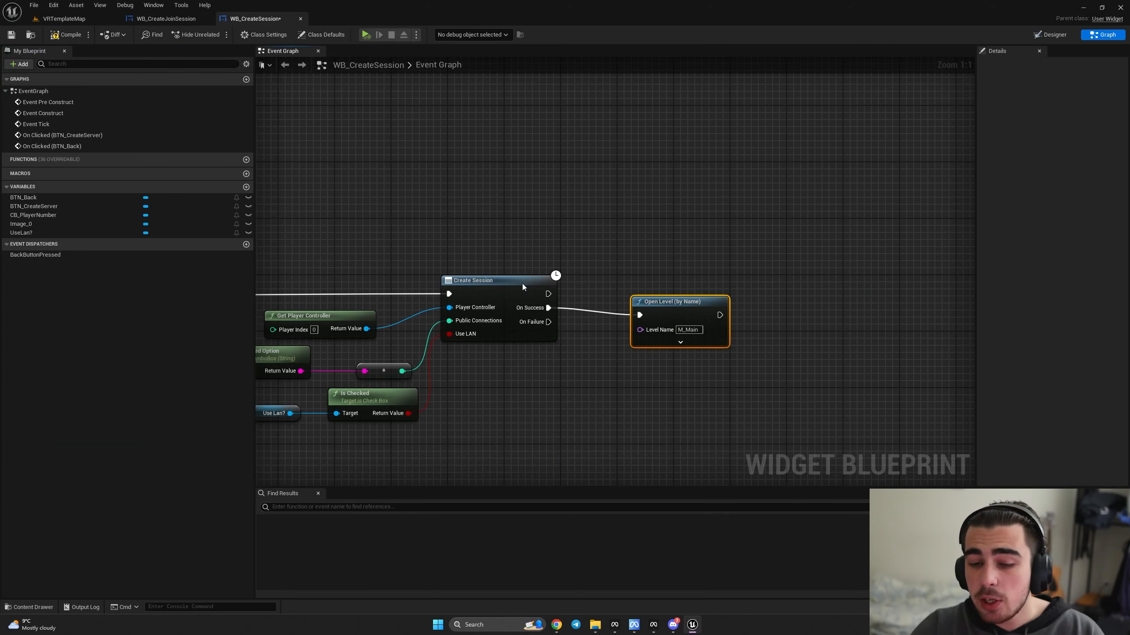
- Align the Open Level node with the On Success output, expand its advanced inputs and set Options to Listen
{"action": "left_click", "coordinate": [621, 275]}
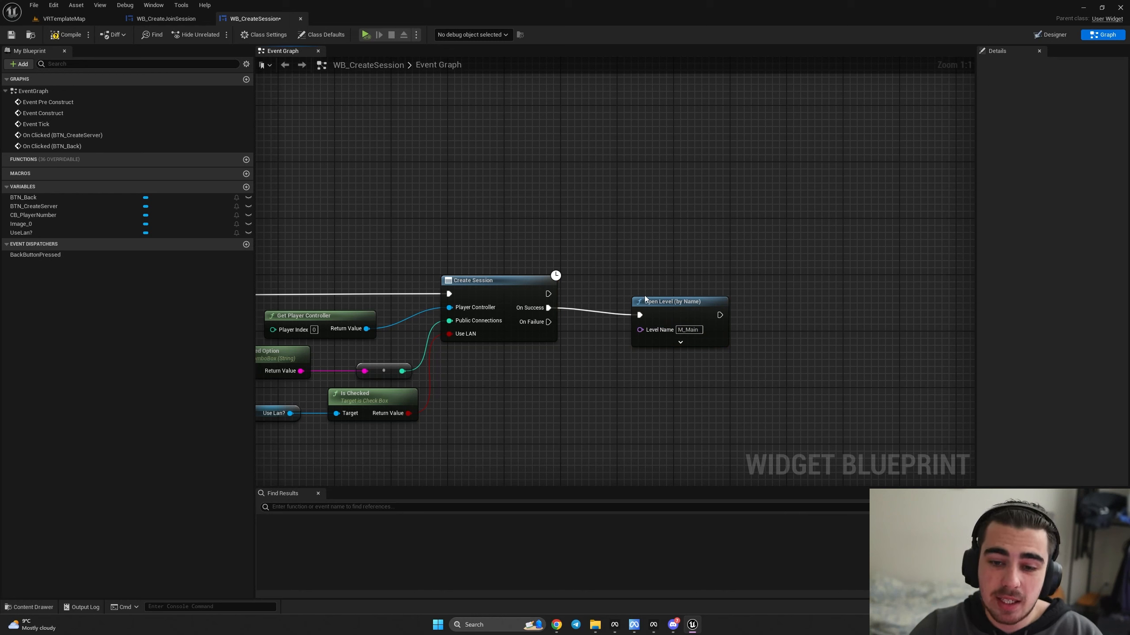
{"action": "left_click_drag", "start_coordinate": [669, 314], "coordinate": [661, 306]}
{"action": "left_click", "coordinate": [673, 335]}
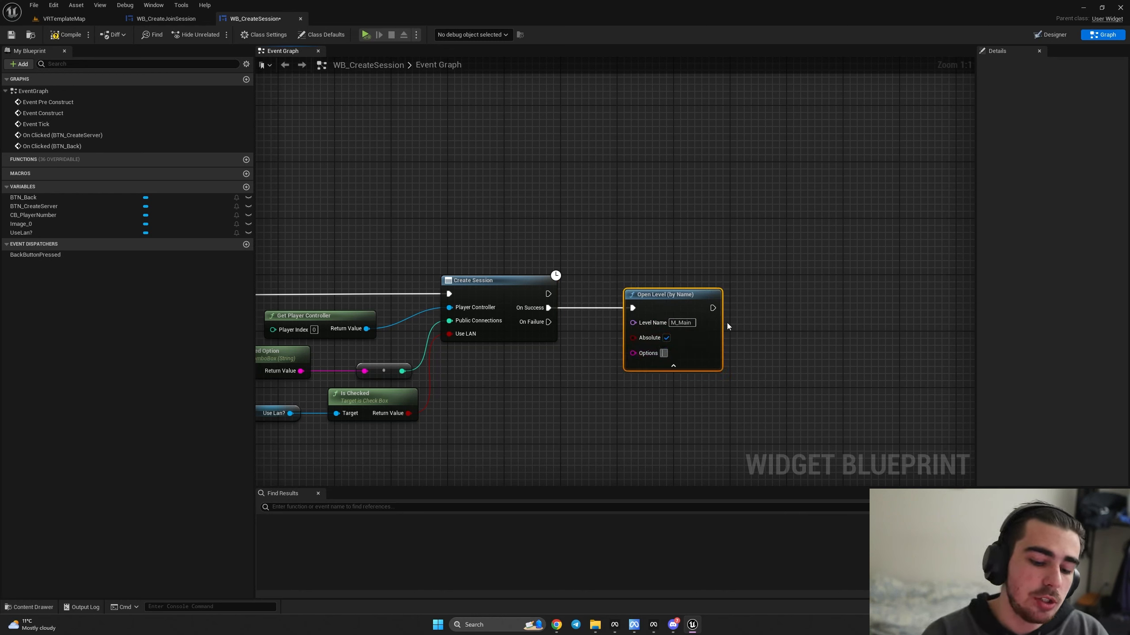
{"action": "type", "text": "Listen"}
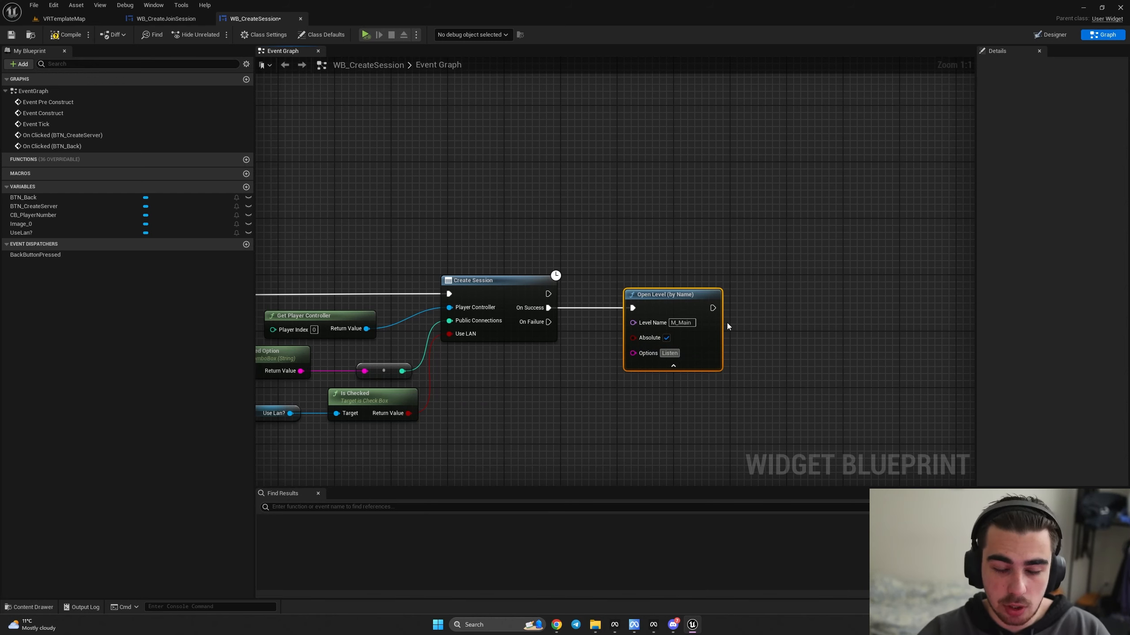
{"action": "key", "text": "Home"}
- Duplicate WB_CreateJoinSession in the Widgets folder and name the copy WB_ServerManagerMaster
{"action": "left_click", "coordinate": [69, 20]}
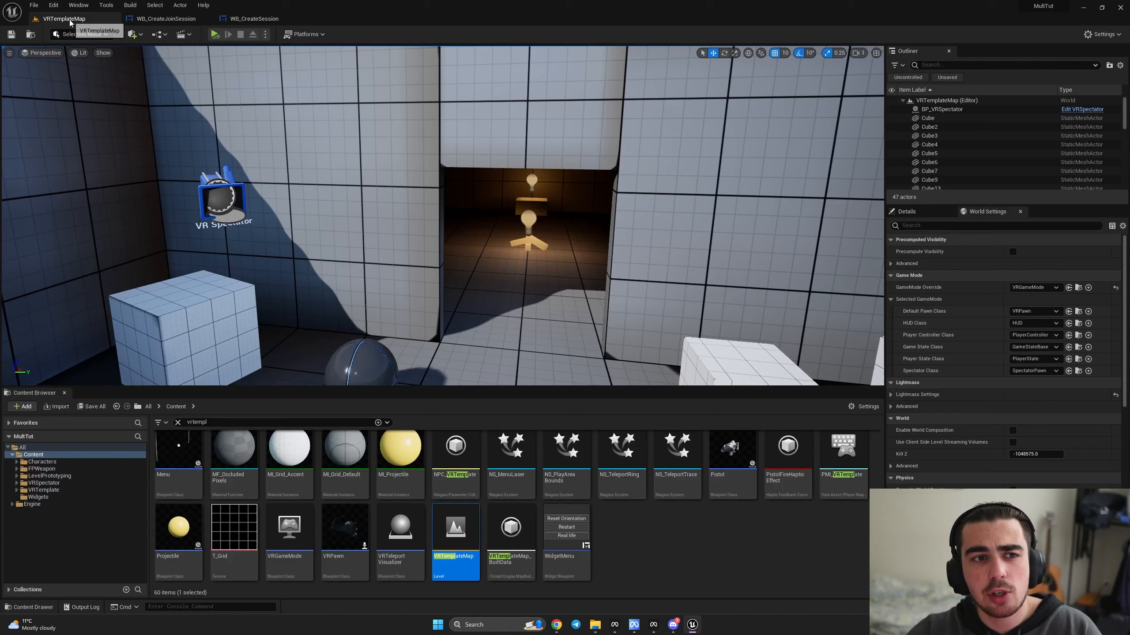
{"action": "left_click", "coordinate": [39, 497]}
{"action": "left_click", "coordinate": [177, 423]}
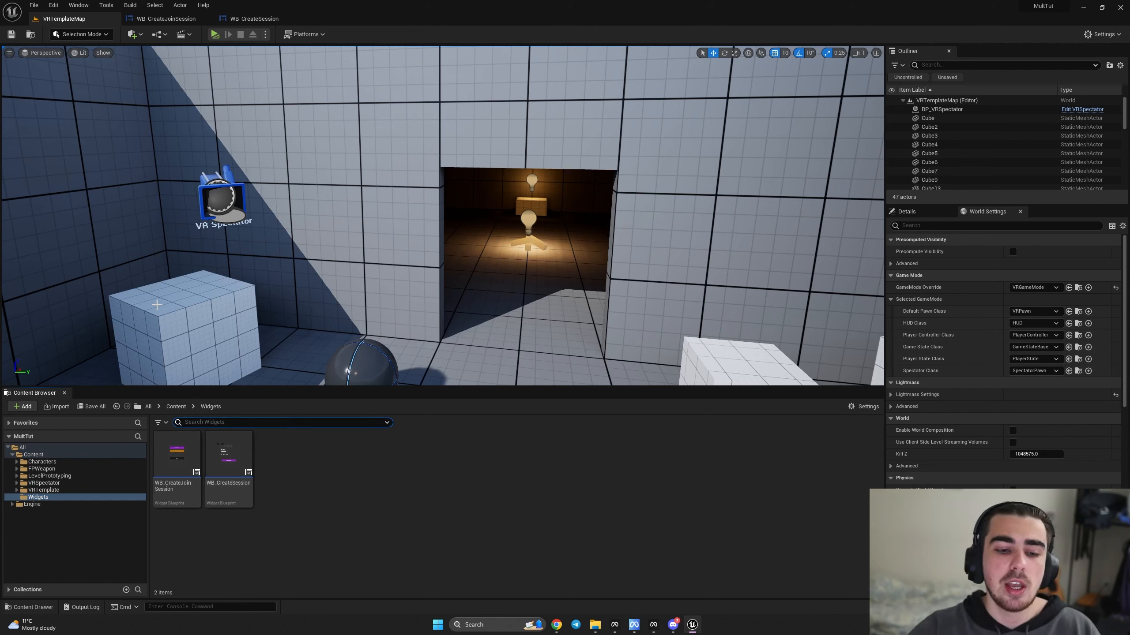
{"action": "left_click", "coordinate": [177, 468]}
{"action": "key", "text": "ctrl+d"}
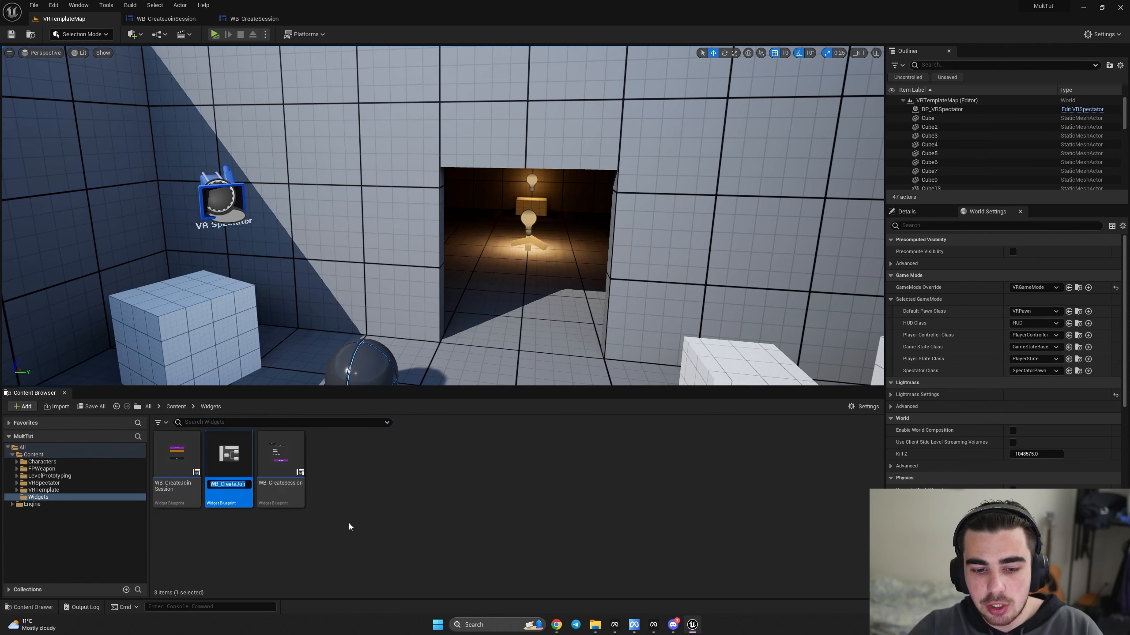
{"action": "type", "text": "WB"}
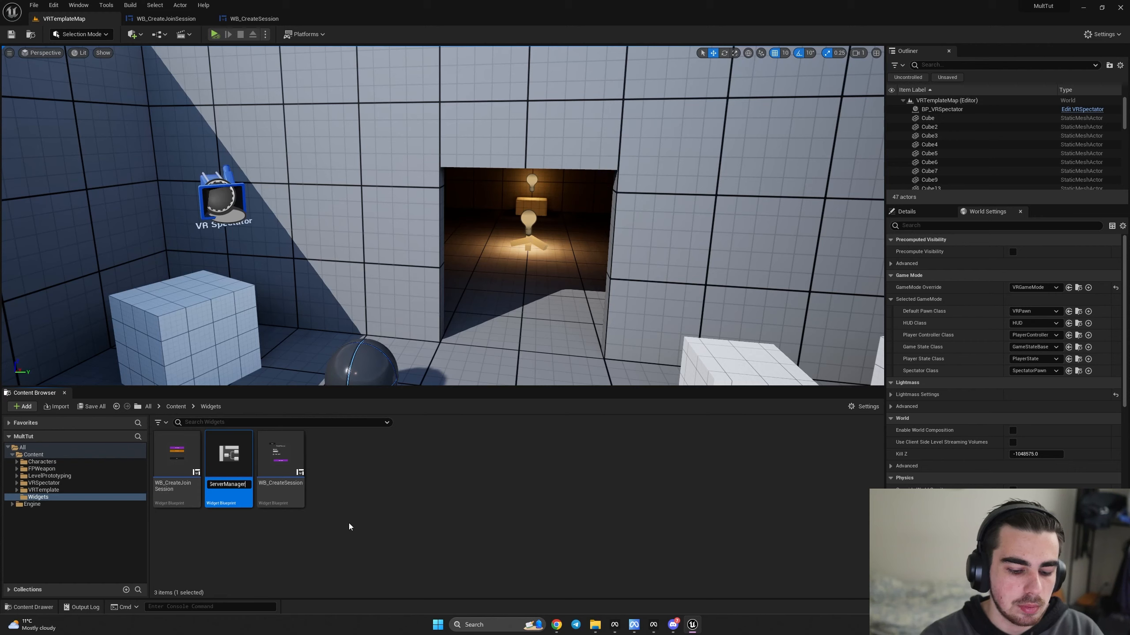
{"action": "type", "text": "_ServerManagerMaster"}
{"action": "key", "text": "Return"}
- Open WB_ServerManagerMaster and delete its Create Session, Join Session and Quit buttons, keeping the background image
{"action": "double_click", "coordinate": [280, 459]}
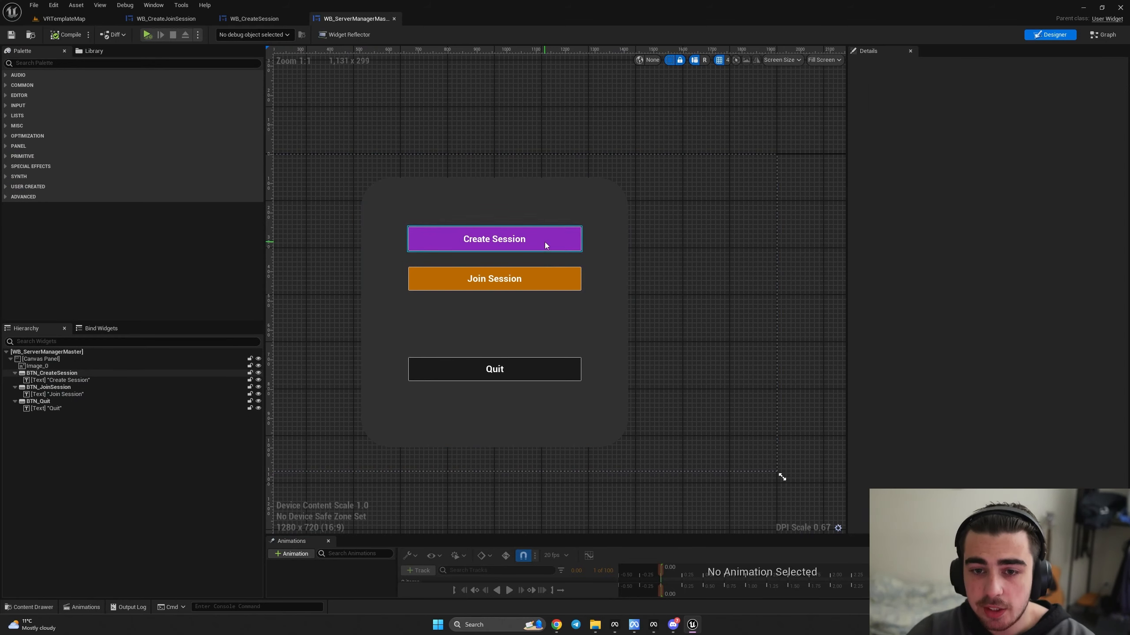
{"action": "left_click", "coordinate": [545, 242]}
{"action": "key", "text": "Delete"}
{"action": "left_click", "coordinate": [552, 286]}
{"action": "key", "text": "Delete"}
{"action": "left_click", "coordinate": [549, 361]}
{"action": "key", "text": "Delete"}
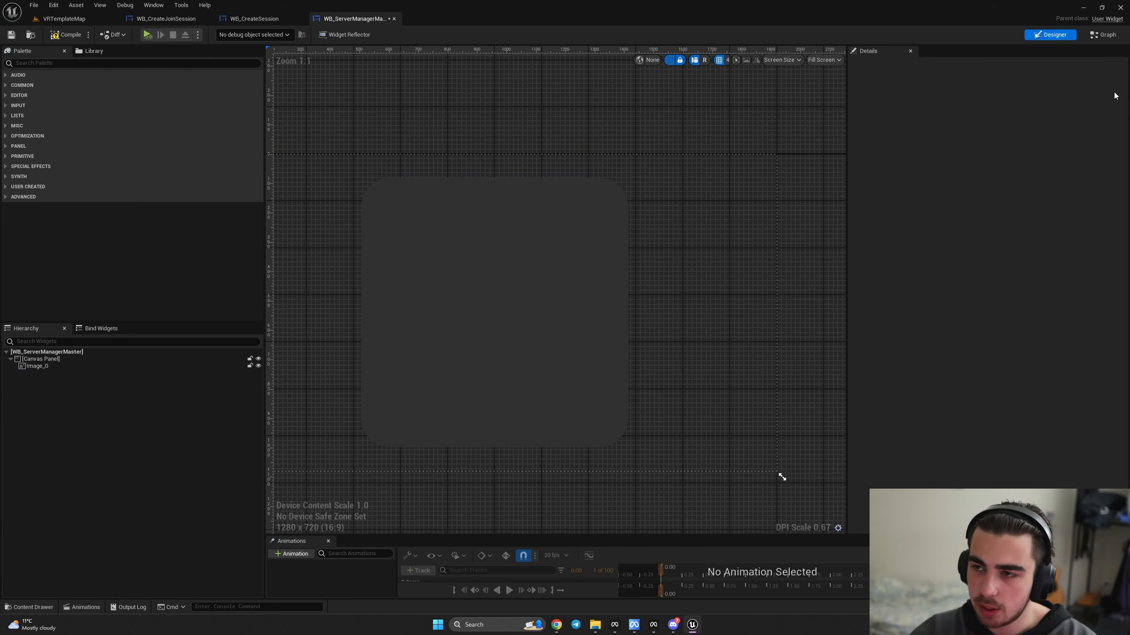
- Delete the leftover button event nodes from WB_ServerManagerMaster's event graph and return to its layout design view
{"action": "left_click", "coordinate": [1097, 39]}
{"action": "left_click_drag", "start_coordinate": [438, 185], "coordinate": [794, 394]}
{"action": "key", "text": "Delete"}
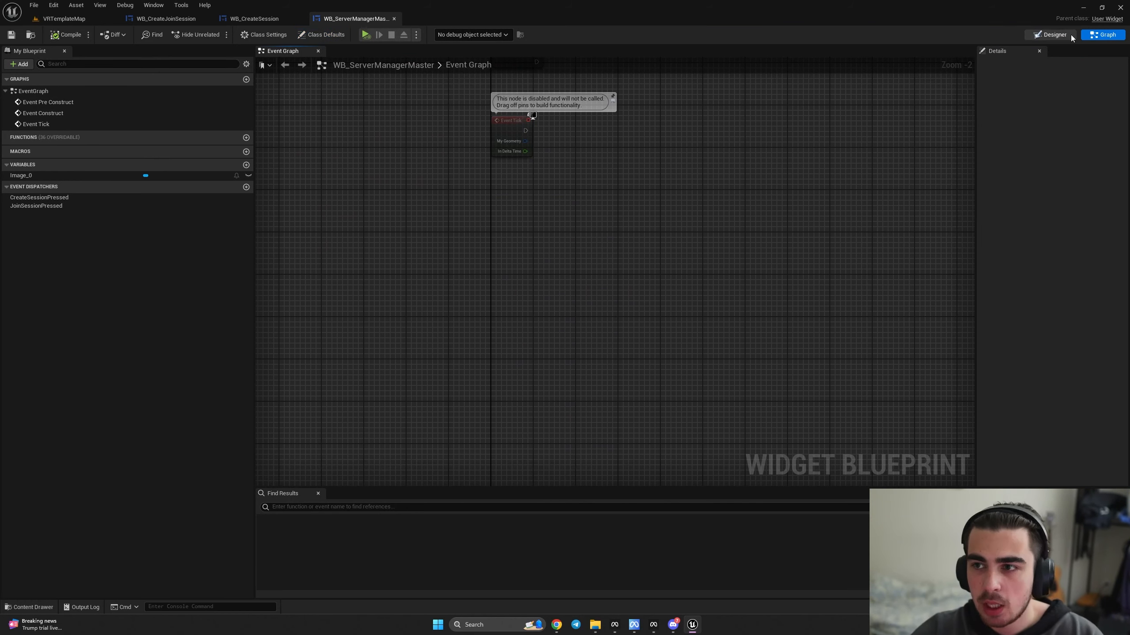
{"action": "left_click", "coordinate": [1072, 36]}
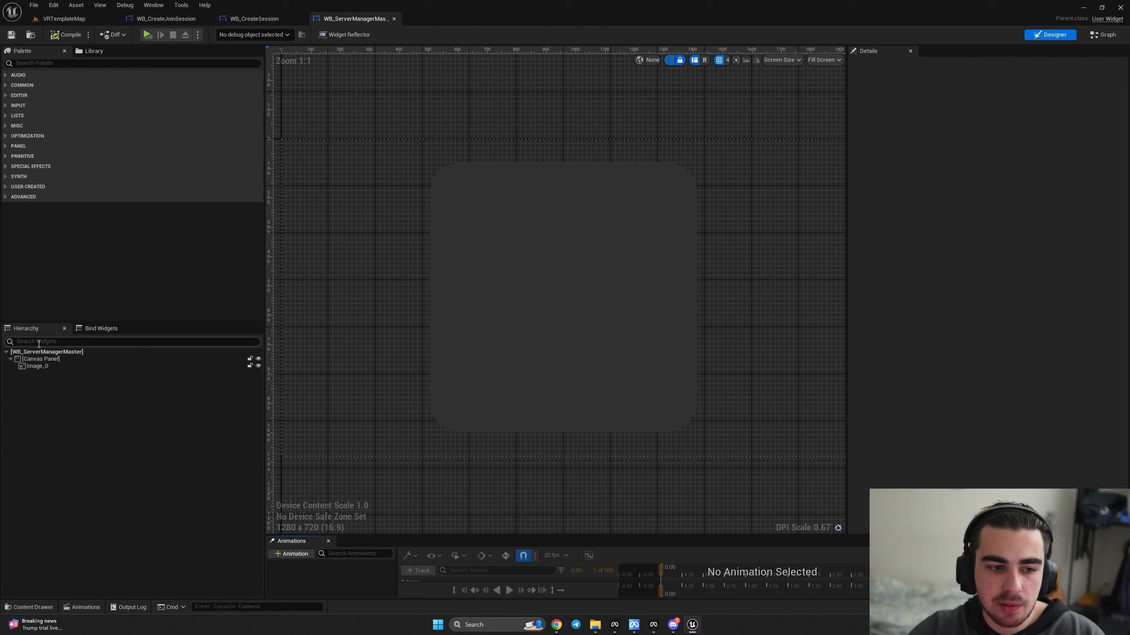
- Find the Widget Switcher in the palette and place one on the WB_ServerManagerMaster canvas
{"action": "left_click", "coordinate": [51, 65]}
{"action": "type", "text": "widget"}
{"action": "left_click_drag", "start_coordinate": [54, 103], "coordinate": [543, 290]}
{"action": "scroll", "coordinate": [606, 293], "scroll_direction": "up", "scroll_amount": 3}
{"action": "scroll", "coordinate": [565, 288], "scroll_direction": "down", "scroll_amount": 1}
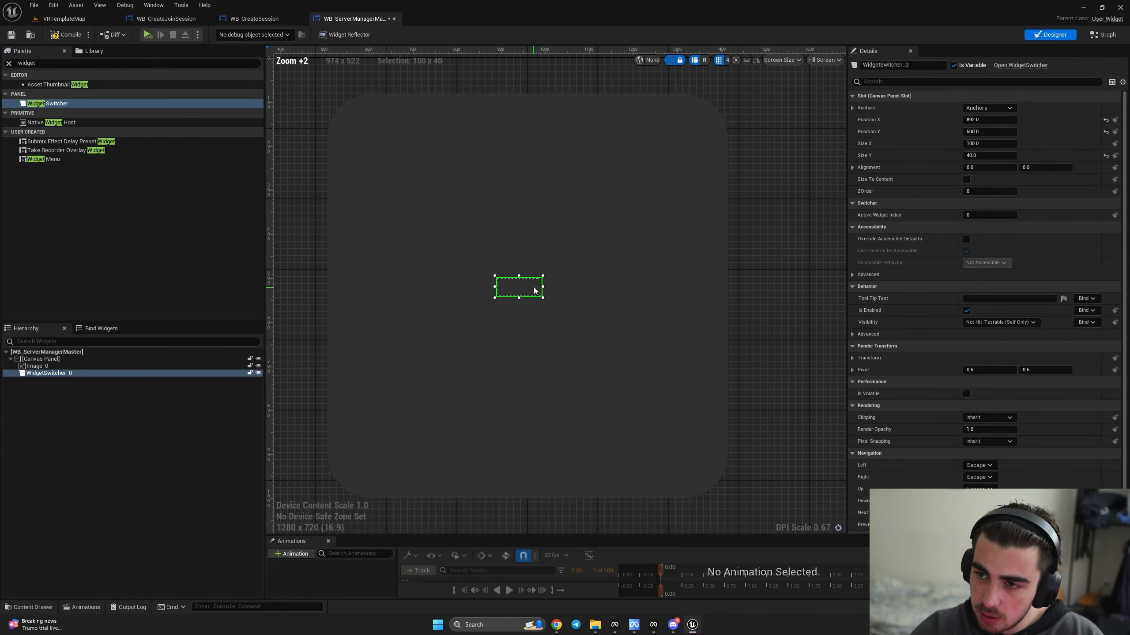
- Anchor the widget switcher to the canvas center, with alignment 0.5, 0.5 and position X and Y 0
{"action": "left_click", "coordinate": [993, 107]}
{"action": "left_click", "coordinate": [1013, 162]}
{"action": "left_click", "coordinate": [992, 167]}
{"action": "key", "text": "BackSpace"}
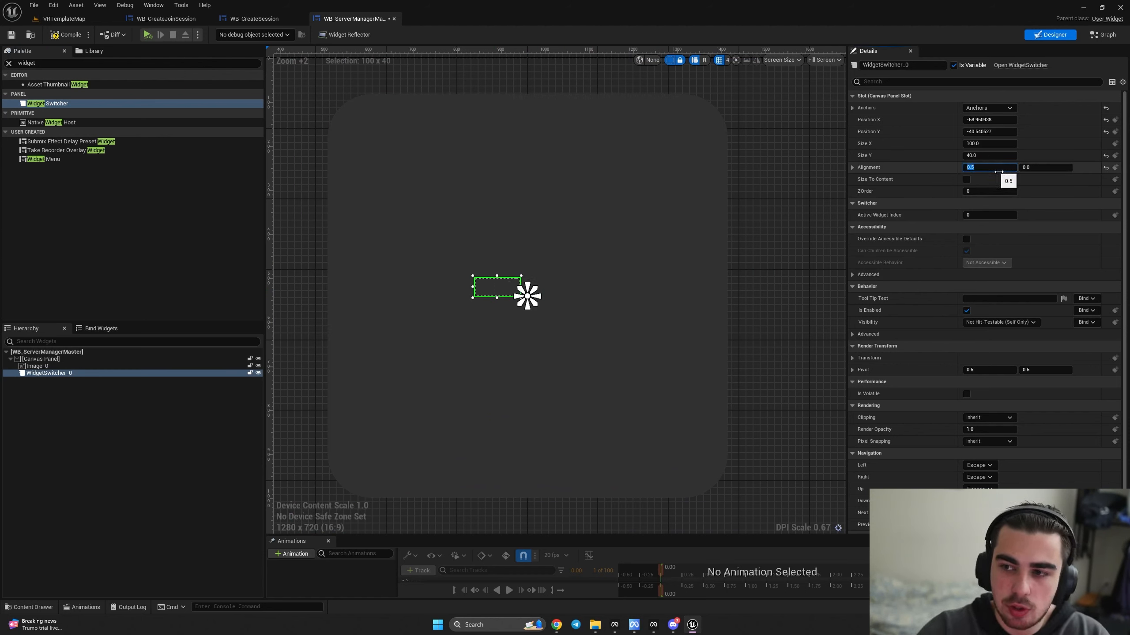
{"action": "type", "text": "0.5"}
{"action": "key", "text": "Return"}
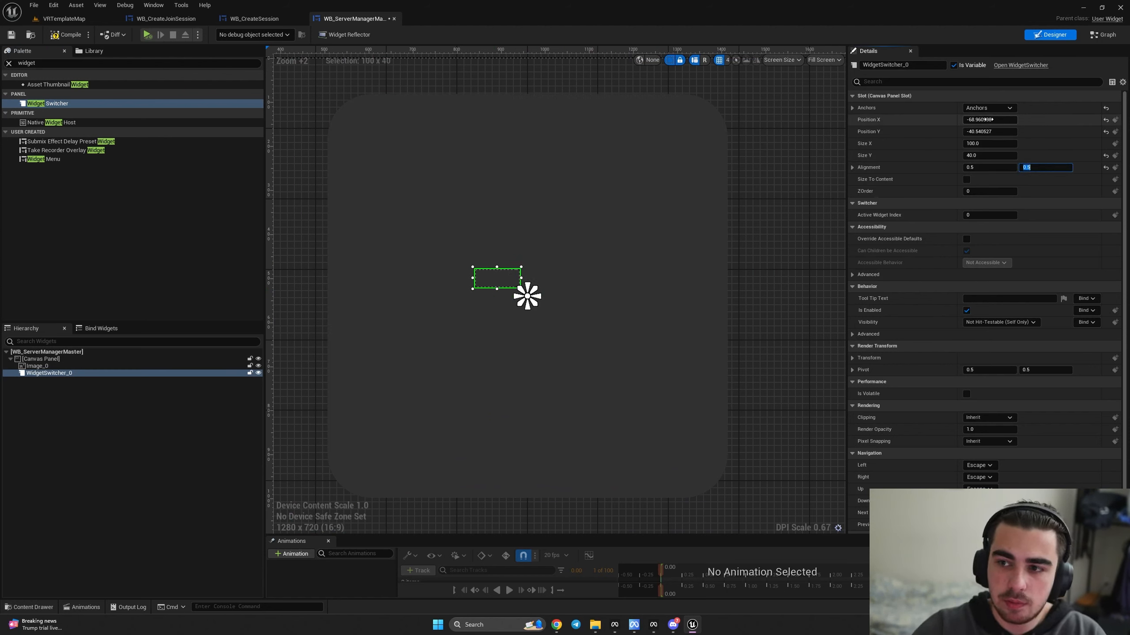
{"action": "left_click", "coordinate": [988, 119]}
{"action": "type", "text": "0"}
{"action": "key", "text": "Return"}
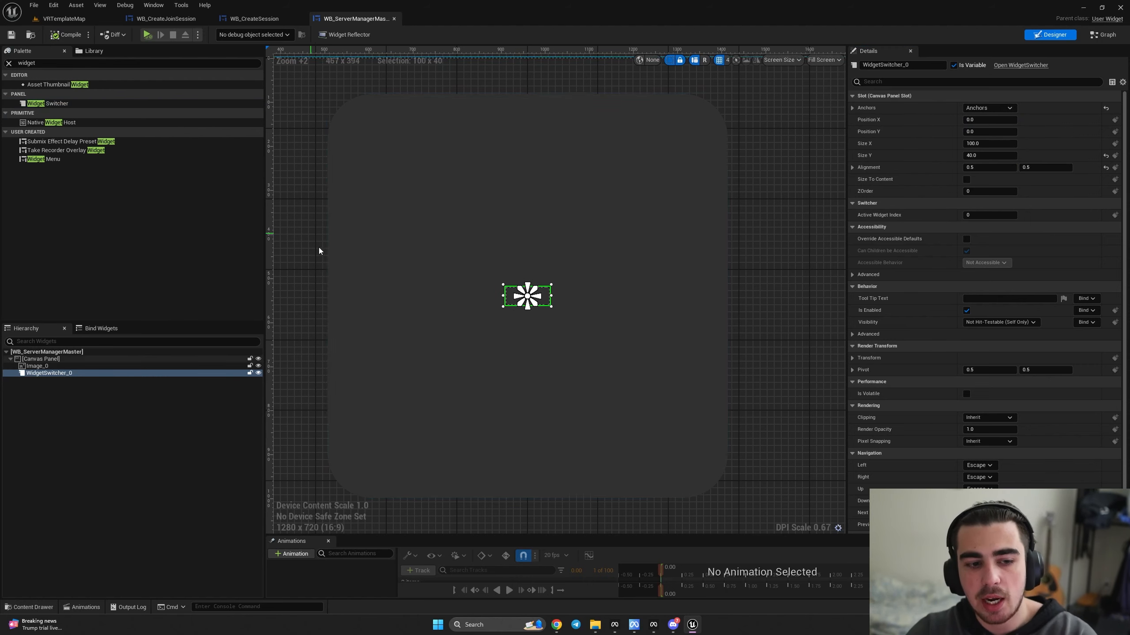
- Delete the background image from the WB_ServerManagerMaster canvas
{"action": "left_click", "coordinate": [449, 197]}
{"action": "key", "text": "Delete"}
{"action": "scroll", "coordinate": [520, 289], "scroll_direction": "down", "scroll_amount": 1}
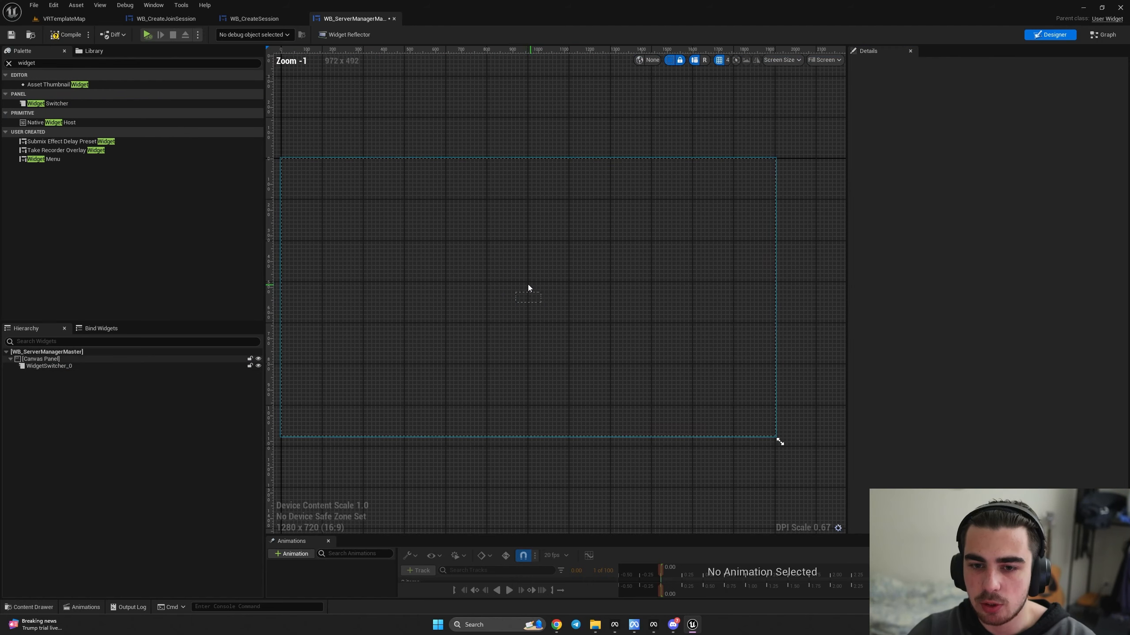
- Nest WB_CreateJoinSession and WB_CreateSession inside the widget switcher in that order, check each page, and compile
{"action": "left_click", "coordinate": [9, 63]}
{"action": "type", "text": "wb_"}
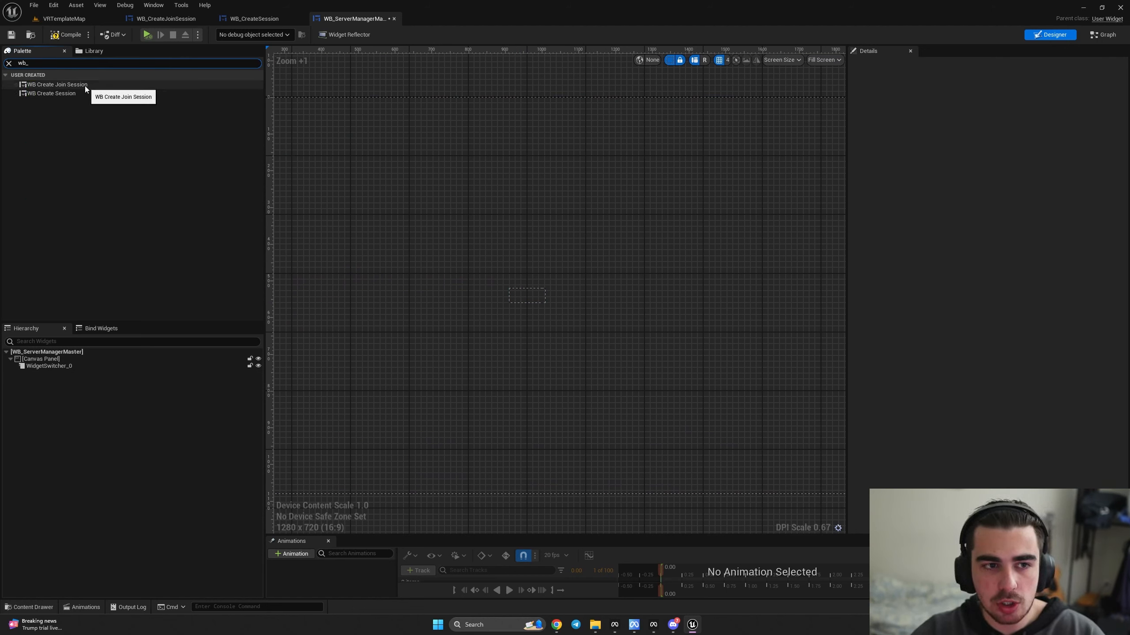
{"action": "left_click_drag", "start_coordinate": [69, 85], "coordinate": [46, 369]}
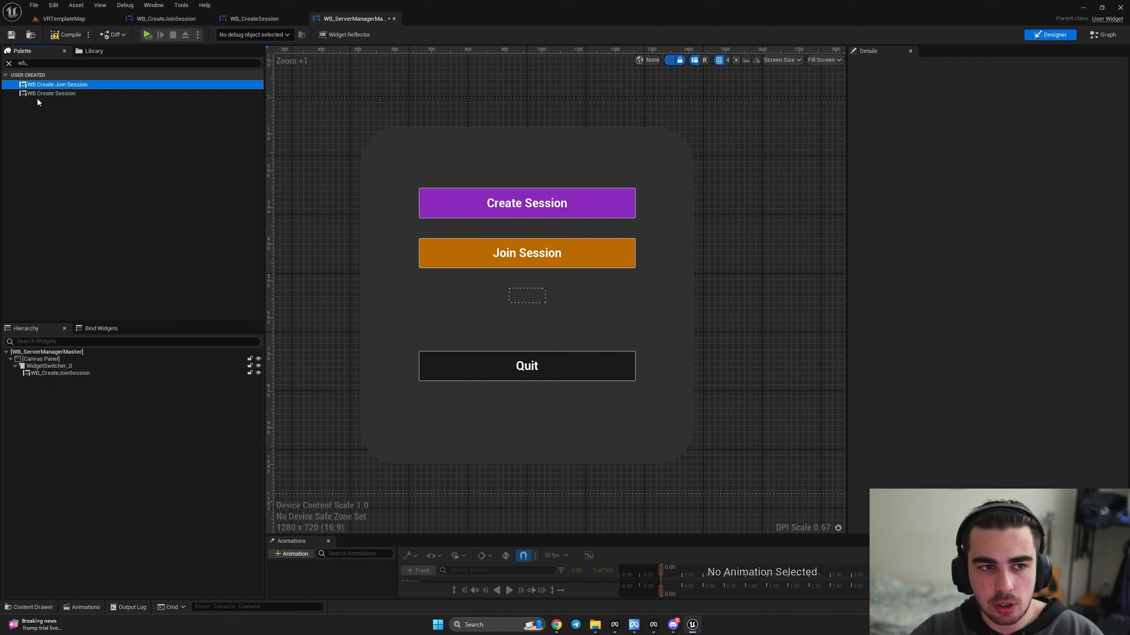
{"action": "left_click_drag", "start_coordinate": [38, 94], "coordinate": [66, 155]}
{"action": "left_click_drag", "start_coordinate": [29, 100], "coordinate": [56, 368]}
{"action": "left_click", "coordinate": [58, 374]}
{"action": "left_click", "coordinate": [63, 382]}
{"action": "left_click", "coordinate": [61, 372]}
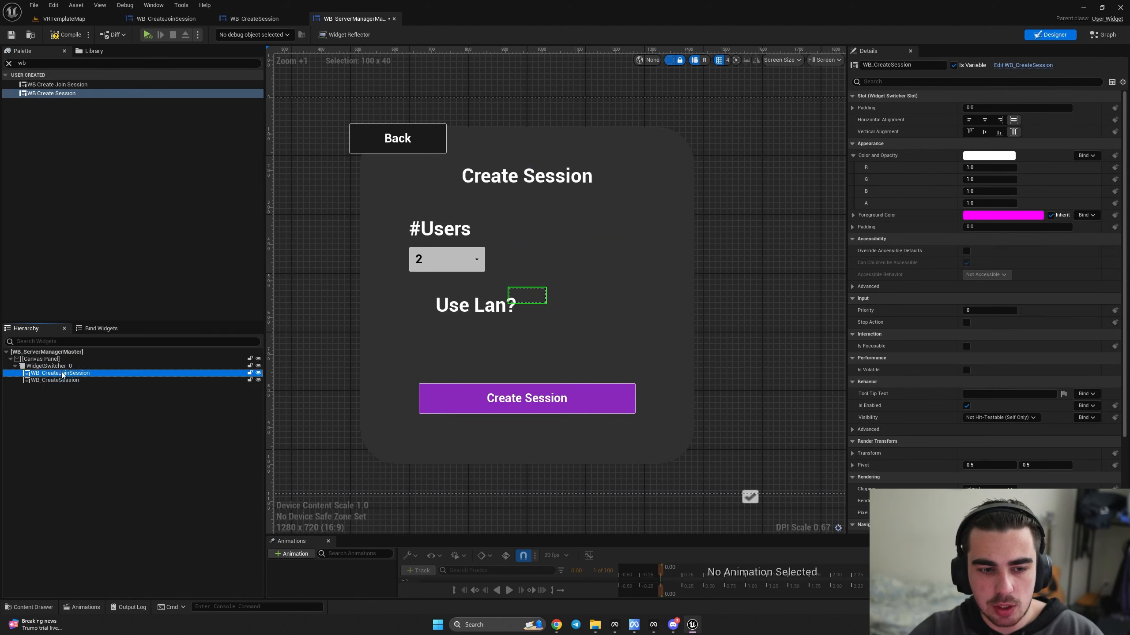
{"action": "left_click", "coordinate": [64, 381]}
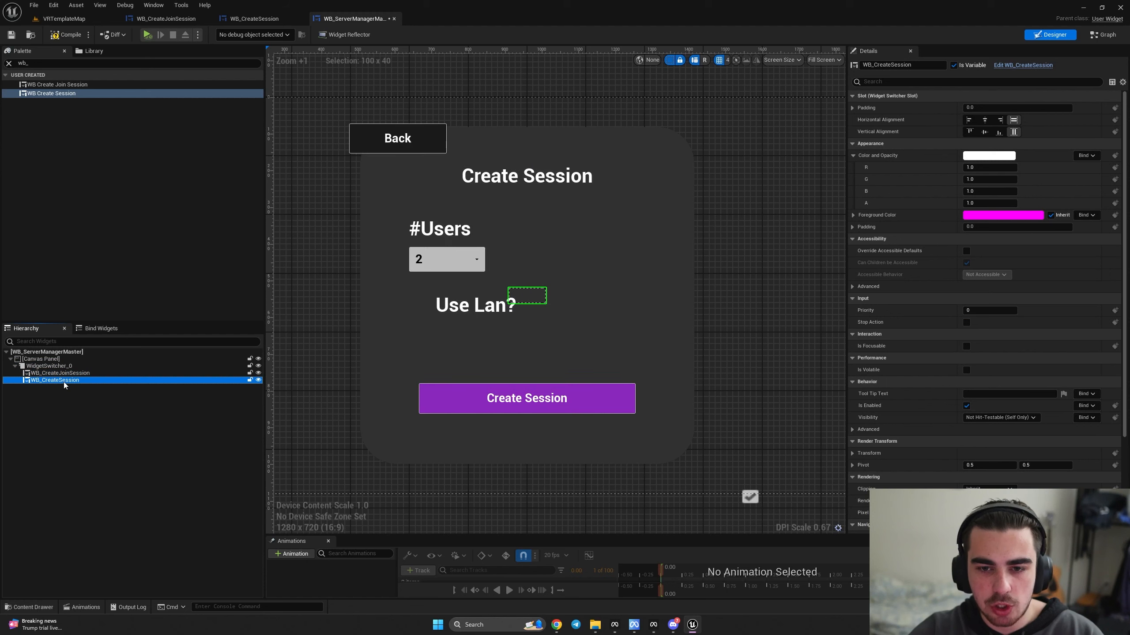
{"action": "left_click", "coordinate": [69, 36]}
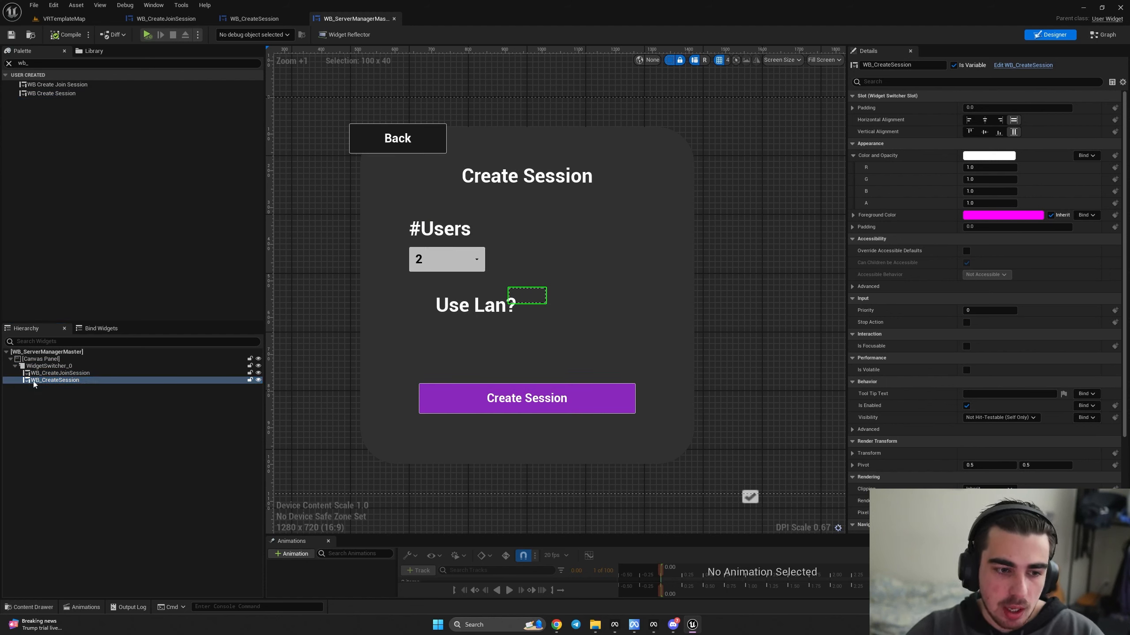
- In the event graph, add a WB_CreateJoinSession reference and assign an event to its Create Session Pressed dispatcher
{"action": "left_click", "coordinate": [57, 373]}
{"action": "left_click", "coordinate": [1103, 35]}
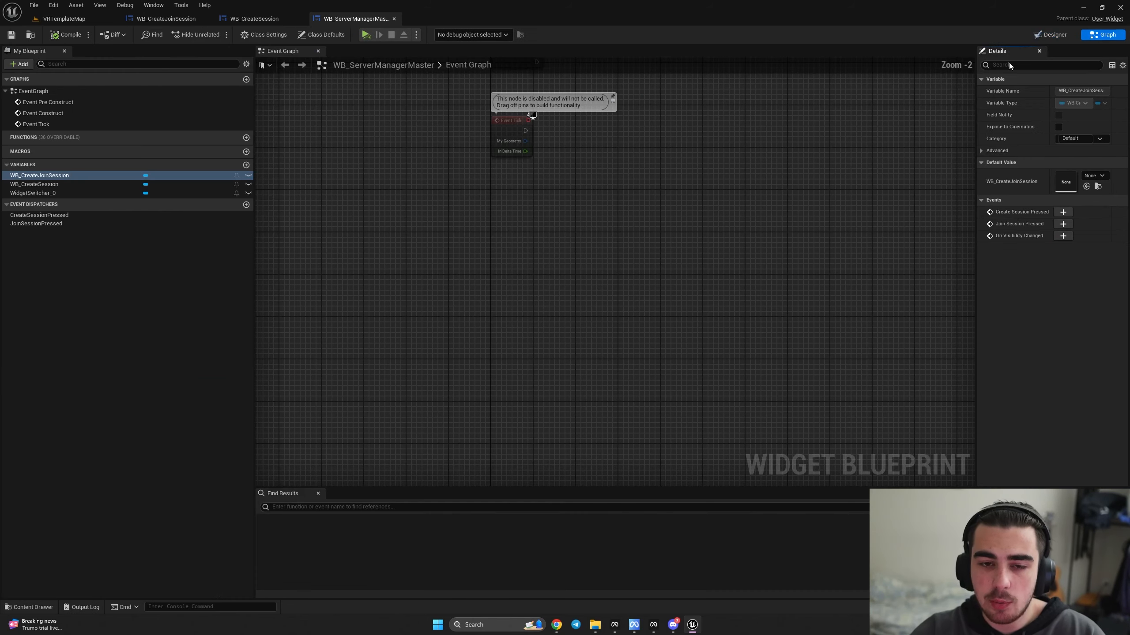
{"action": "left_click_drag", "start_coordinate": [460, 346], "coordinate": [455, 442]}
{"action": "key", "text": "Delete"}
{"action": "right_click_drag", "start_coordinate": [506, 362], "coordinate": [415, 419]}
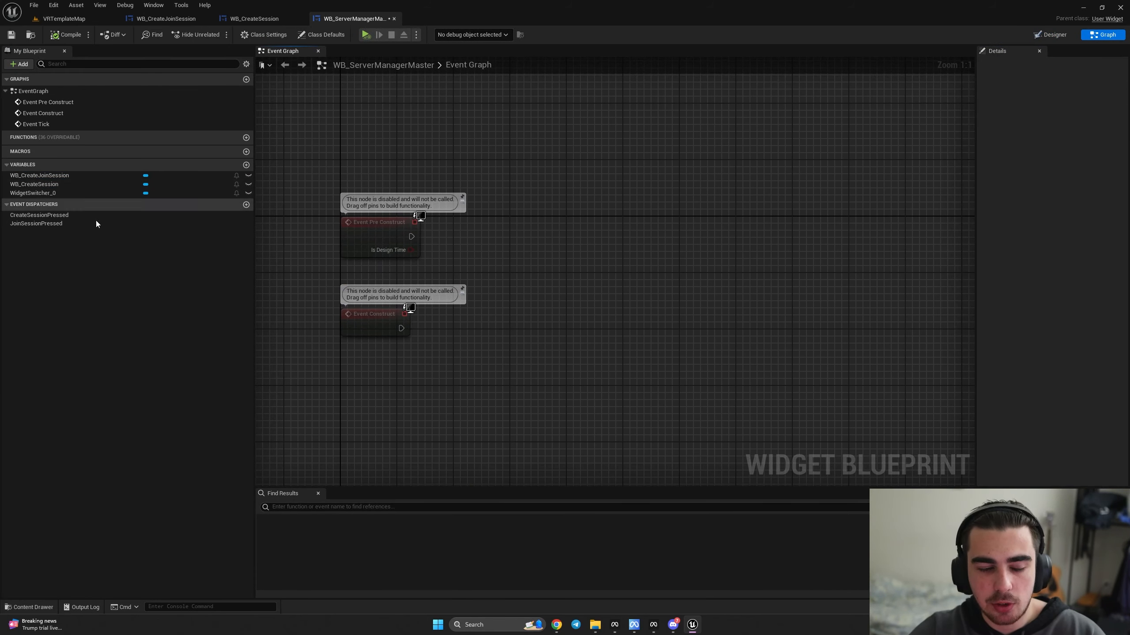
{"action": "left_click_drag", "start_coordinate": [360, 327], "coordinate": [360, 369]}
{"action": "left_click_drag", "start_coordinate": [48, 177], "coordinate": [347, 403], "text": "ctrl"}
{"action": "left_click_drag", "start_coordinate": [416, 408], "coordinate": [464, 372]}
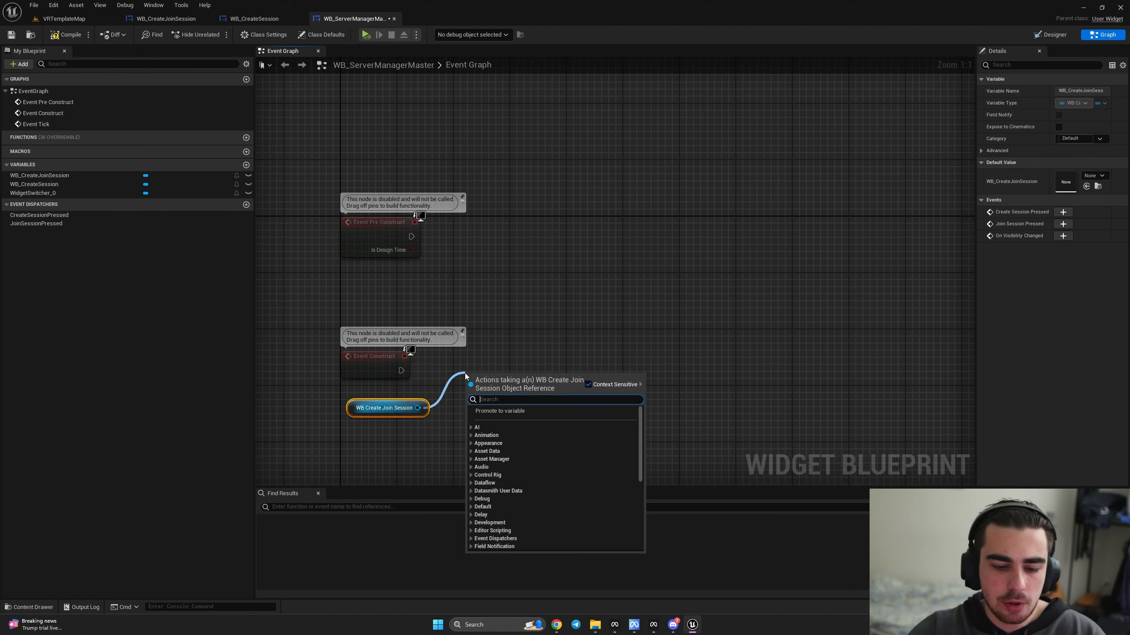
{"action": "type", "text": "assi"}
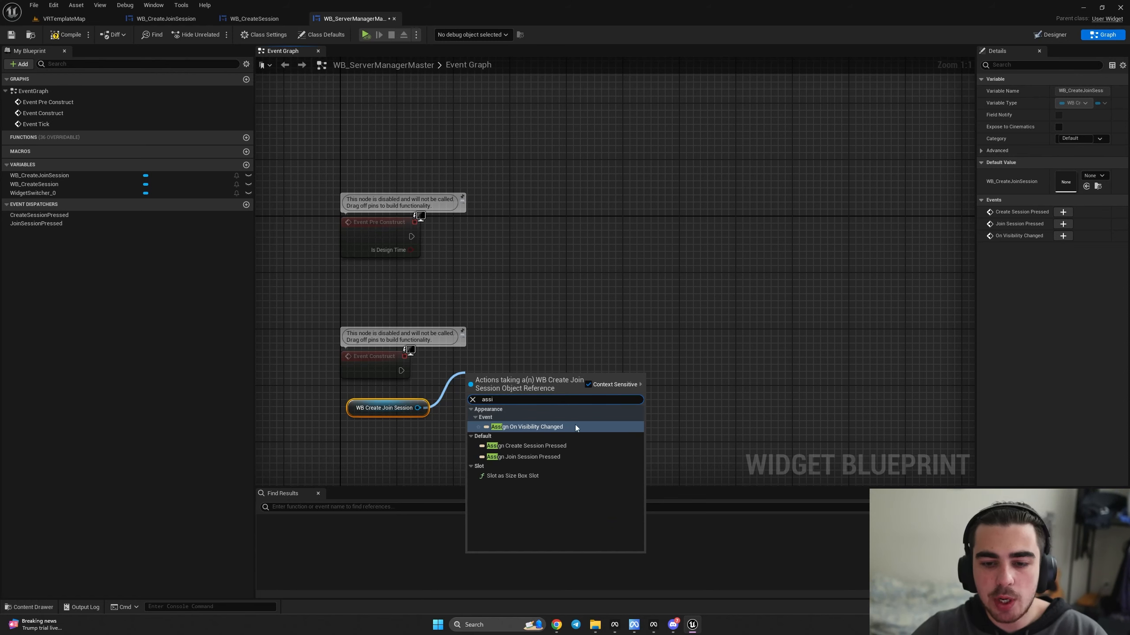
{"action": "left_click", "coordinate": [544, 445]}
{"action": "left_click", "coordinate": [554, 354]}
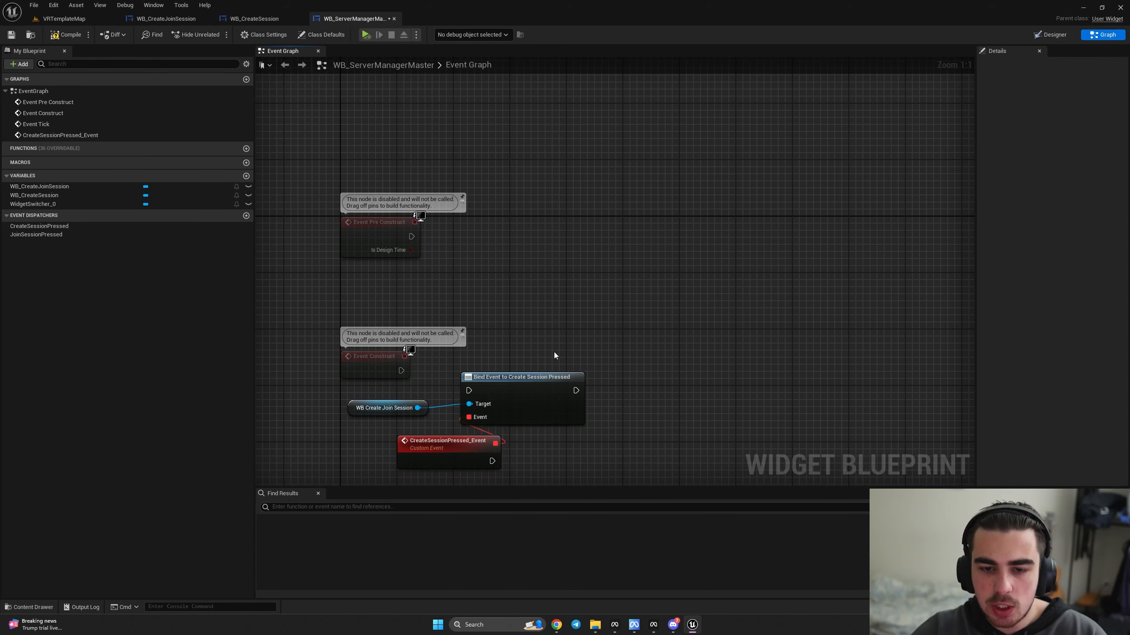
- Preview the WB_CreateSession page within the widget switcher in the design view to check its layout
{"action": "left_click", "coordinate": [1053, 35]}
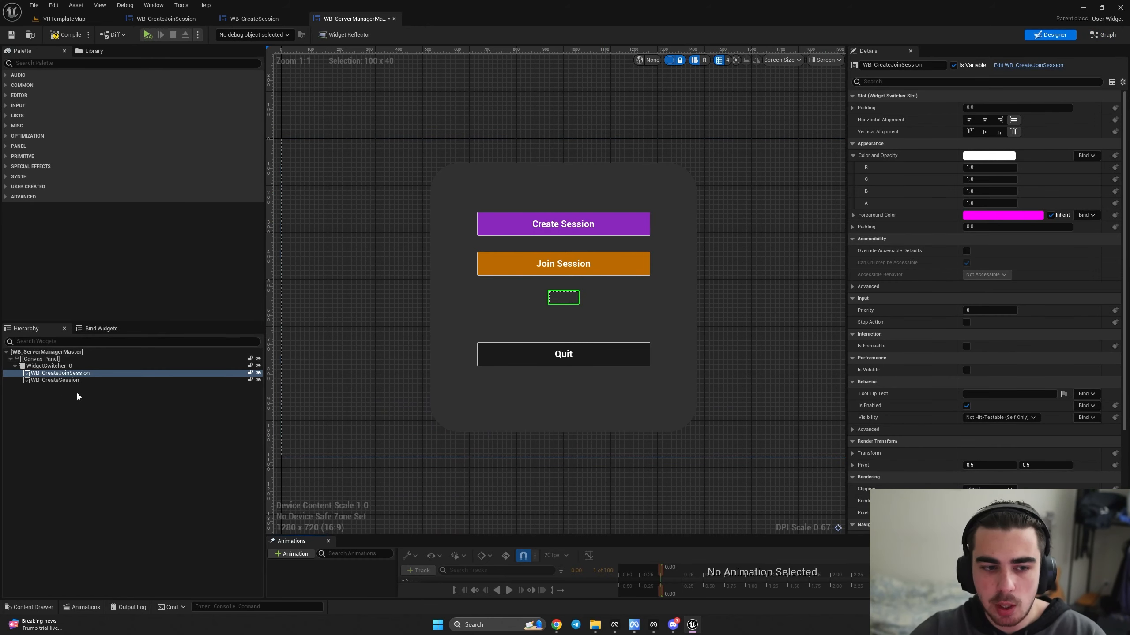
{"action": "left_click", "coordinate": [115, 380]}
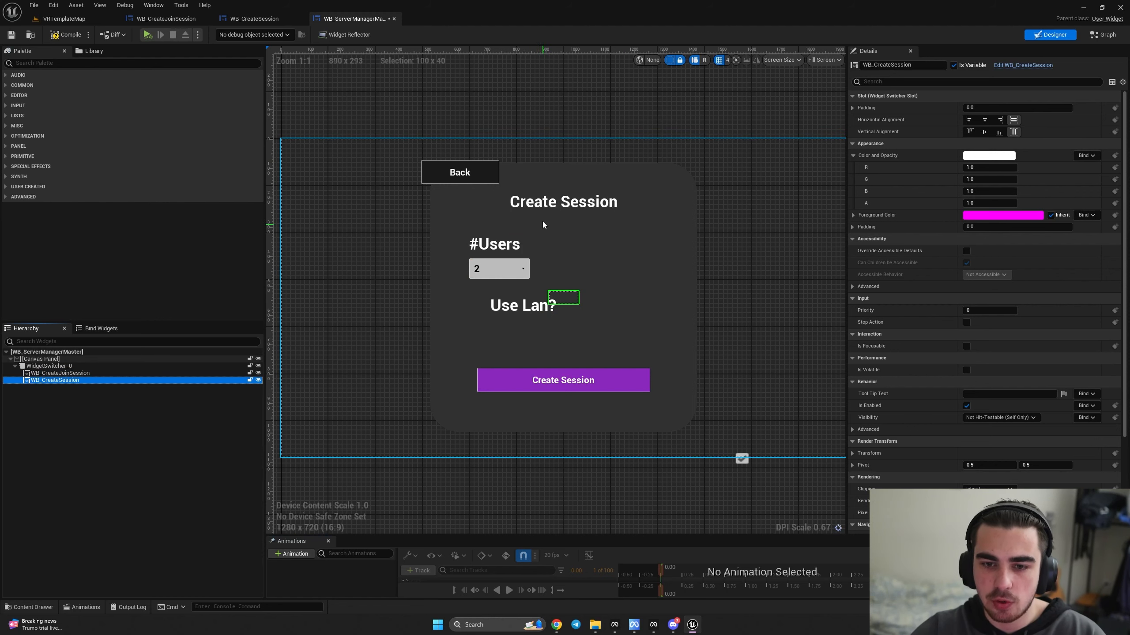
{"action": "right_click_drag", "start_coordinate": [371, 126], "coordinate": [424, 179]}
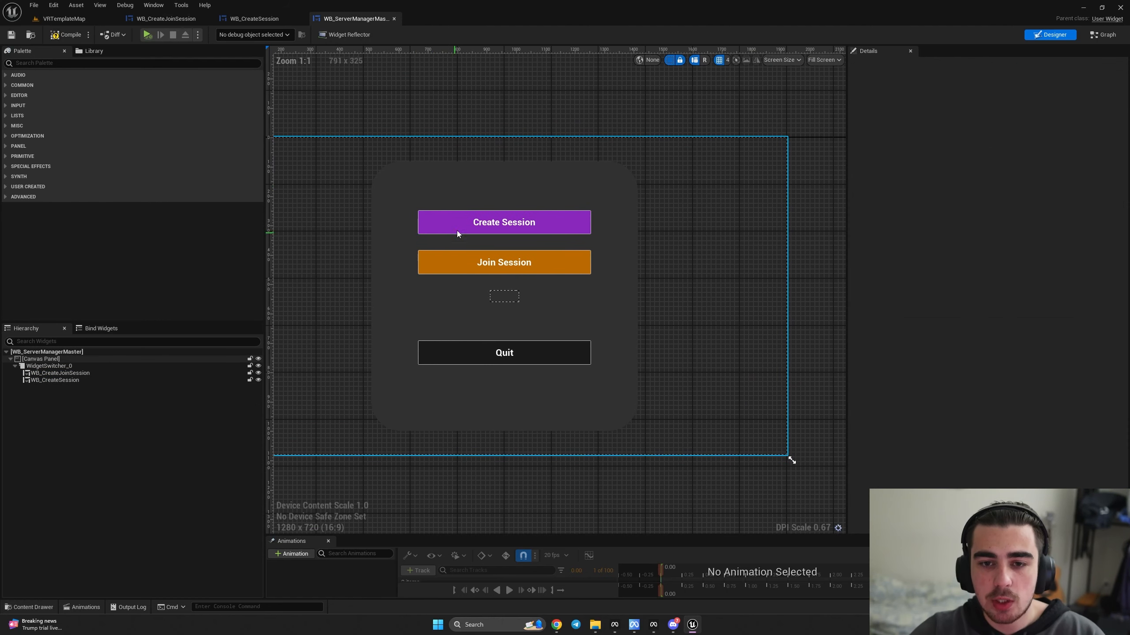
{"action": "right_click_drag", "start_coordinate": [457, 230], "coordinate": [478, 249]}
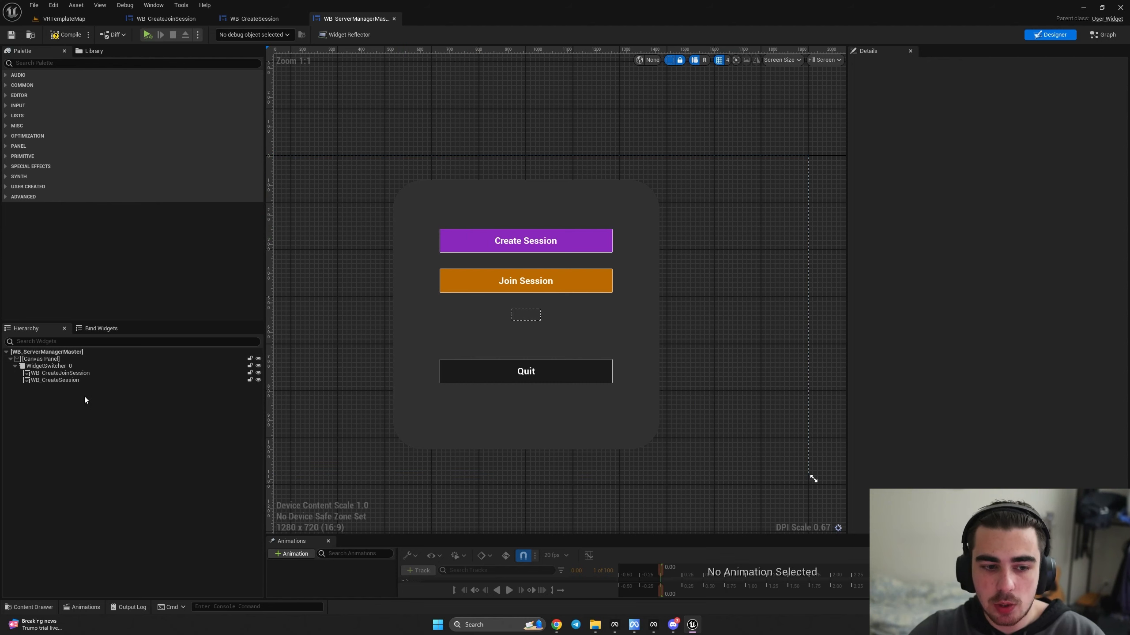
{"action": "left_click", "coordinate": [107, 380]}
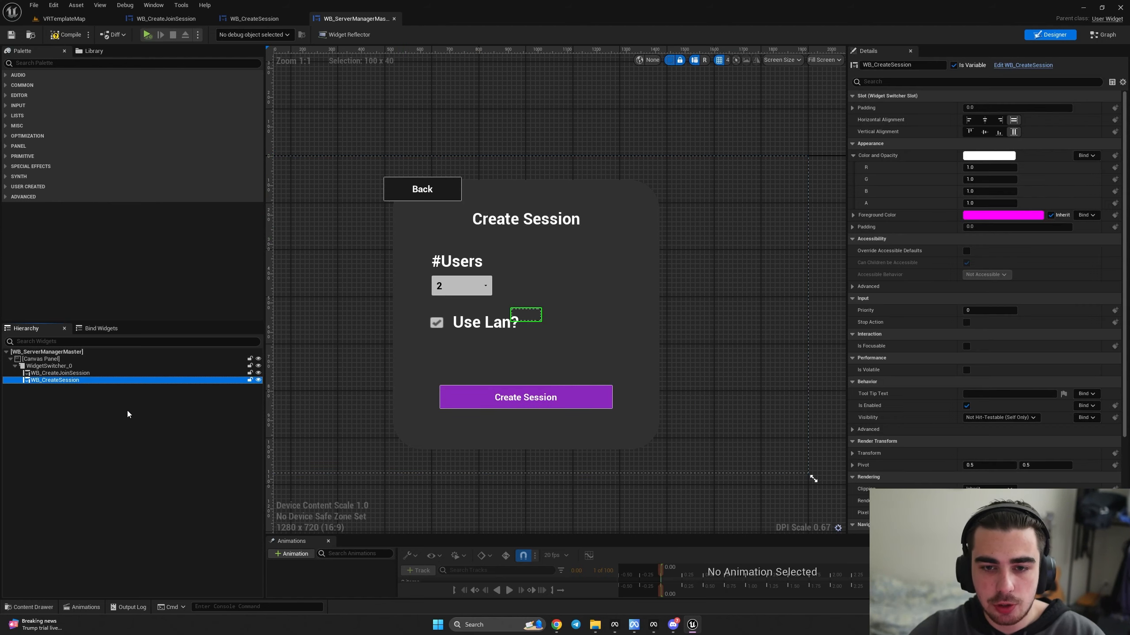
- Connect Event Construct to the Create Session Pressed bind node and delete the unused Event Tick node
{"action": "left_click", "coordinate": [1102, 35]}
{"action": "left_click_drag", "start_coordinate": [489, 259], "coordinate": [489, 258]}
{"action": "left_click_drag", "start_coordinate": [516, 246], "coordinate": [548, 251]}
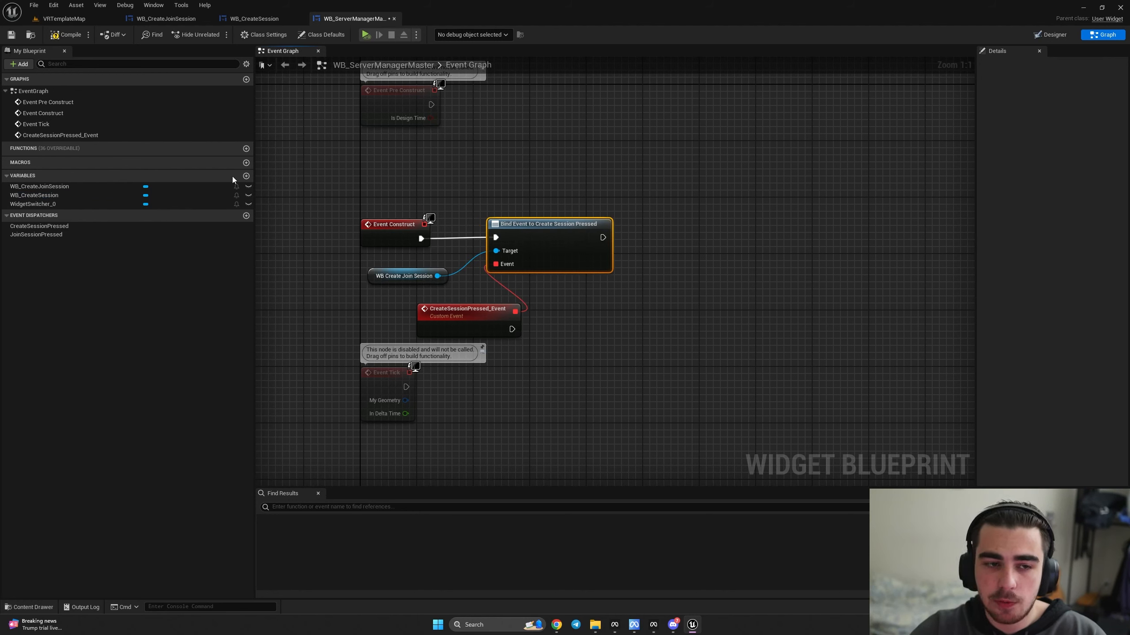
{"action": "left_click", "coordinate": [388, 383]}
{"action": "key", "text": "Delete"}
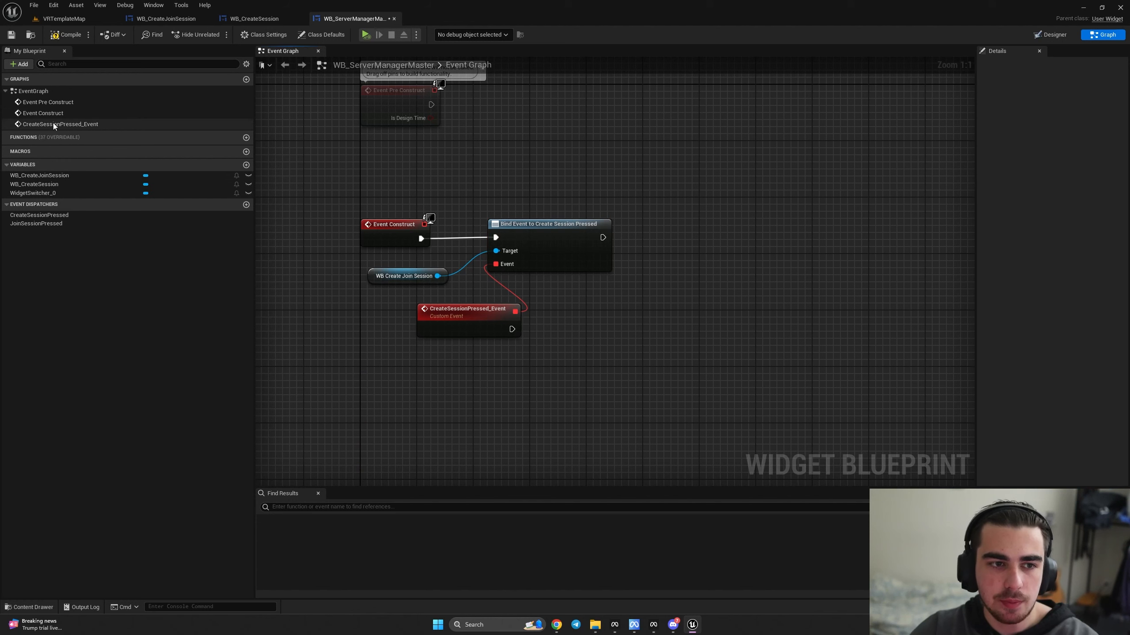
- Make CreateSessionPressed_Event call Set Active Widget Index on the widget switcher with index 1
{"action": "left_click_drag", "start_coordinate": [53, 193], "coordinate": [413, 363], "text": "ctrl"}
{"action": "left_click_drag", "start_coordinate": [466, 367], "coordinate": [533, 341]}
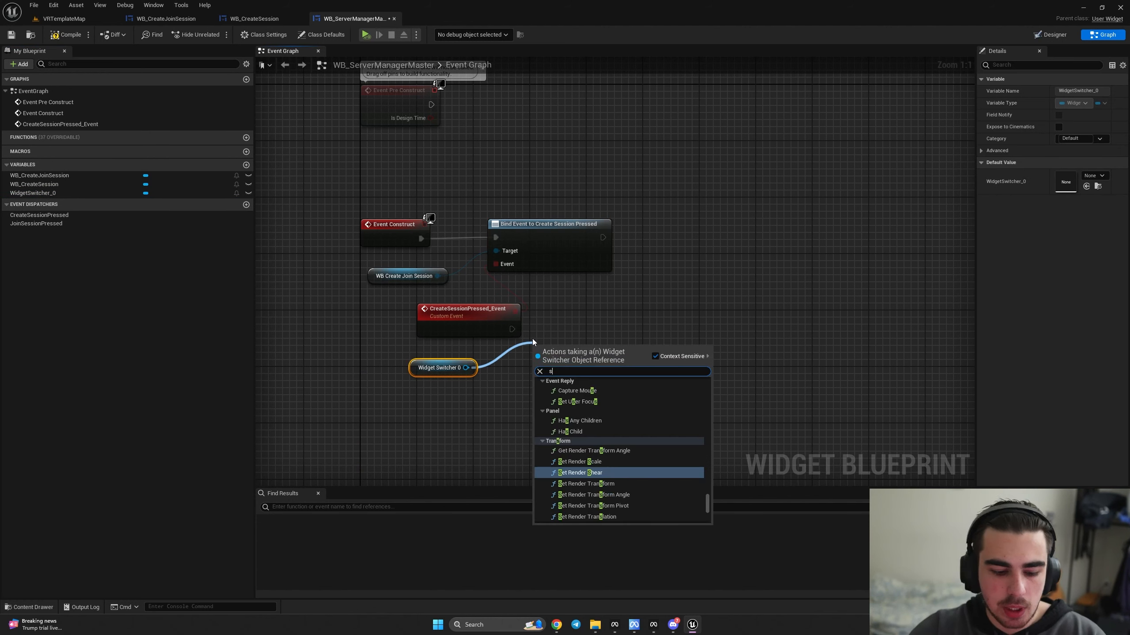
{"action": "type", "text": "set activ"}
{"action": "left_click", "coordinate": [583, 428]}
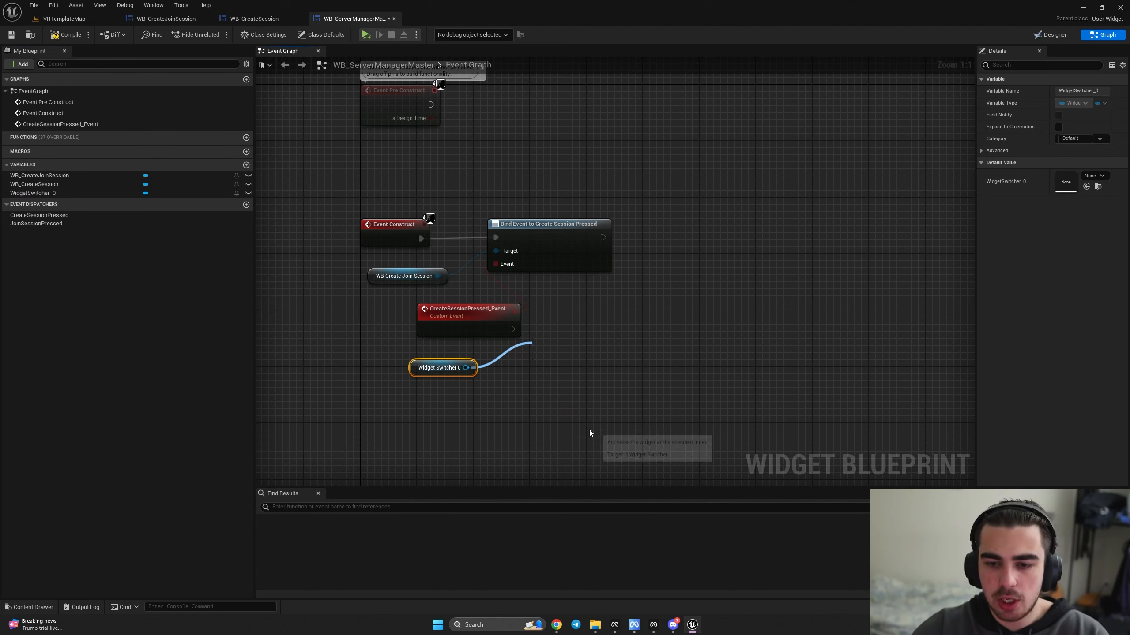
{"action": "left_click_drag", "start_coordinate": [512, 329], "coordinate": [599, 362]}
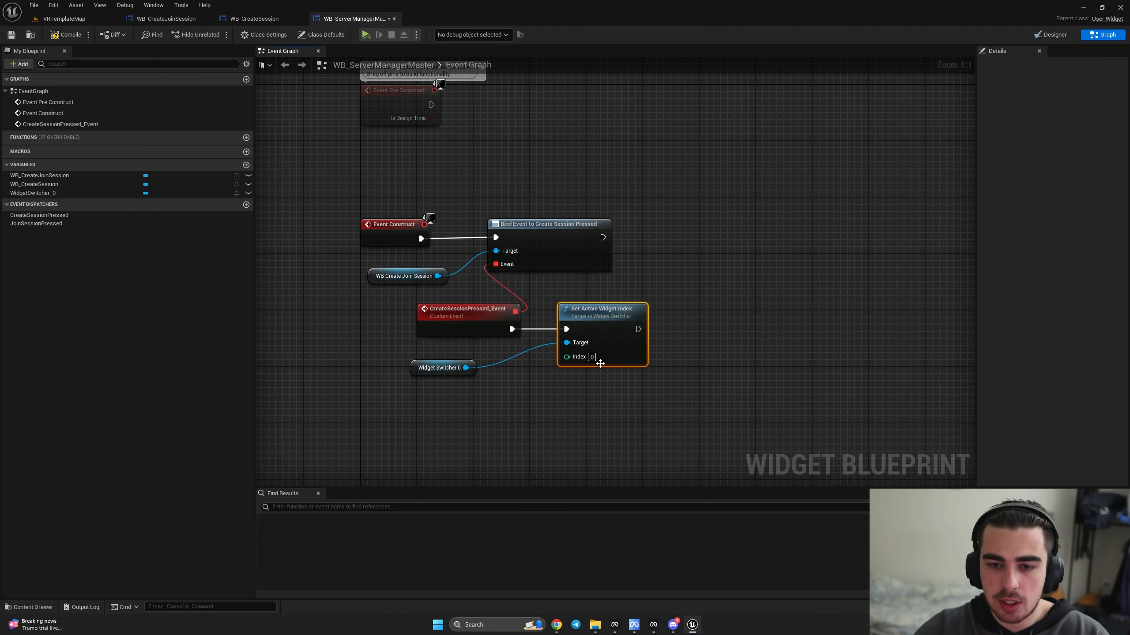
{"action": "left_click", "coordinate": [577, 398]}
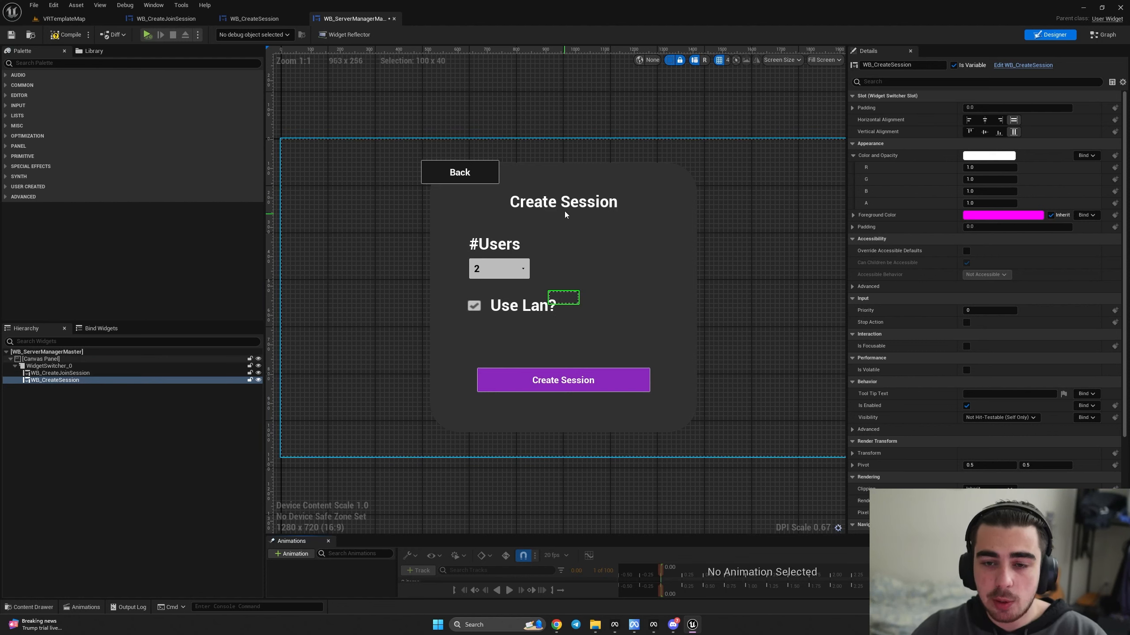
- Assign an event to WB_CreateSession's Back Button Pressed dispatcher, chain it after the first bind node, and position its custom event
{"action": "left_click", "coordinate": [1087, 36]}
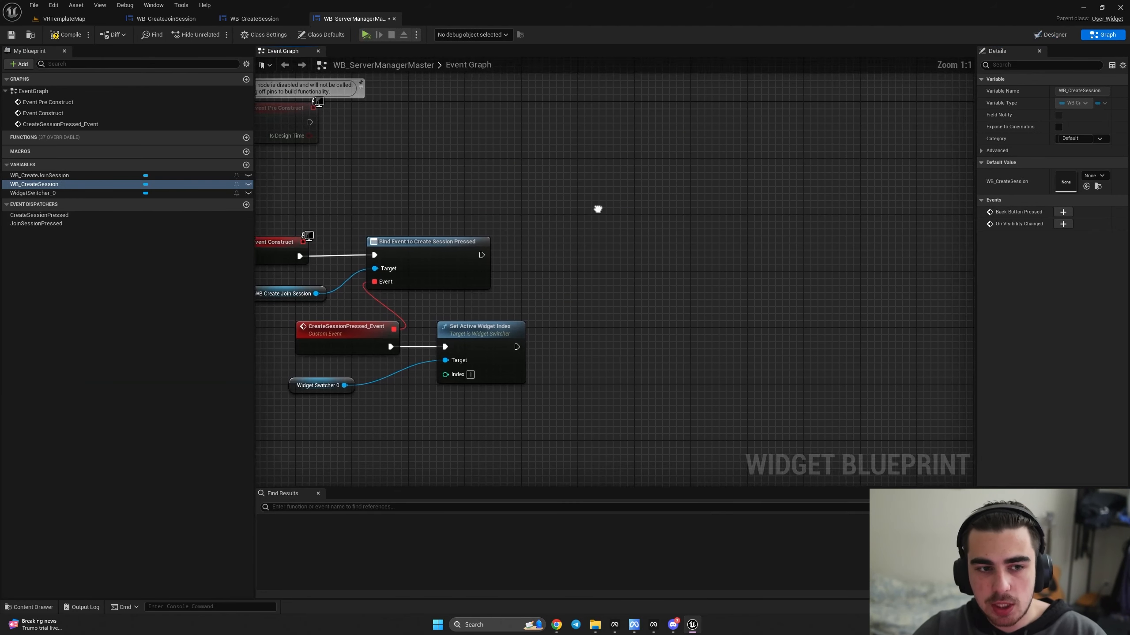
{"action": "left_click_drag", "start_coordinate": [45, 185], "coordinate": [586, 232]}
{"action": "type", "text": "assign"}
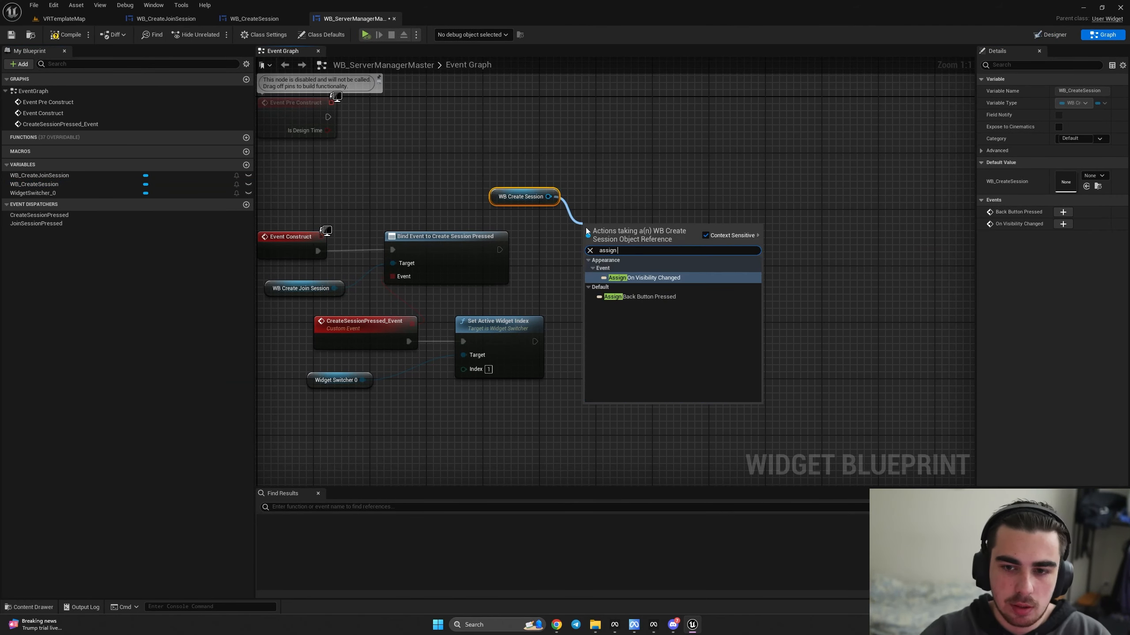
{"action": "left_click", "coordinate": [639, 297]}
{"action": "left_click_drag", "start_coordinate": [500, 250], "coordinate": [674, 237]}
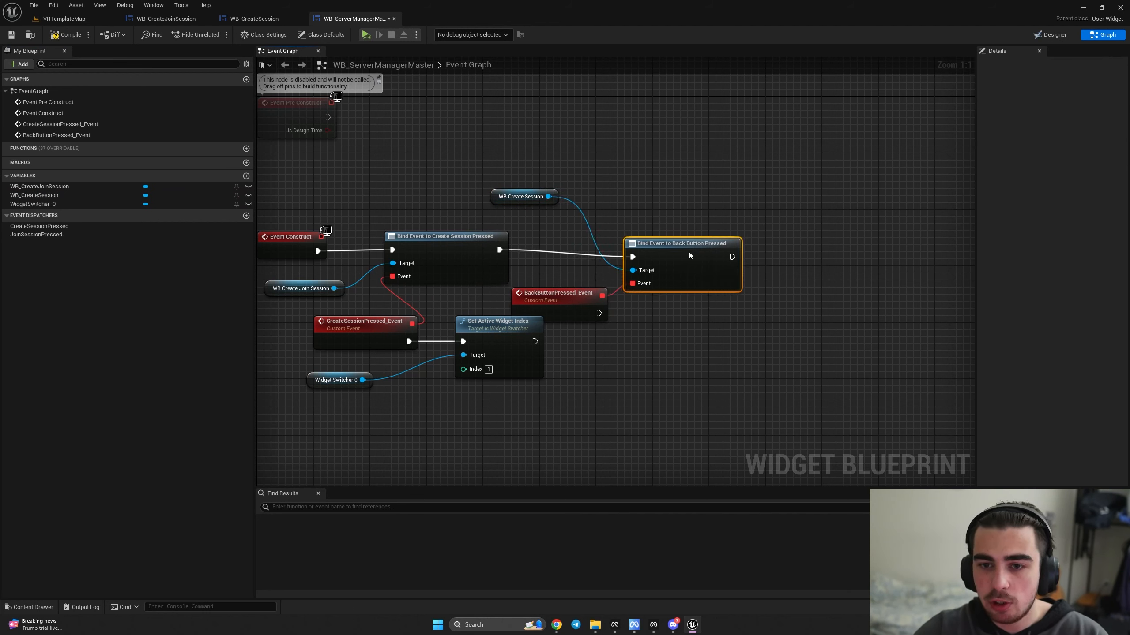
{"action": "left_click_drag", "start_coordinate": [558, 293], "coordinate": [636, 314]}
- Duplicate the widget switcher reference and Set Active Widget Index node, and connect the copy to BackButtonPressed_Event
{"action": "left_click_drag", "start_coordinate": [536, 395], "coordinate": [336, 373]}
{"action": "key", "text": "ctrl+c"}
{"action": "key", "text": "ctrl+v"}
{"action": "left_click_drag", "start_coordinate": [865, 354], "coordinate": [785, 329]}
{"action": "left_click_drag", "start_coordinate": [677, 334], "coordinate": [773, 365]}
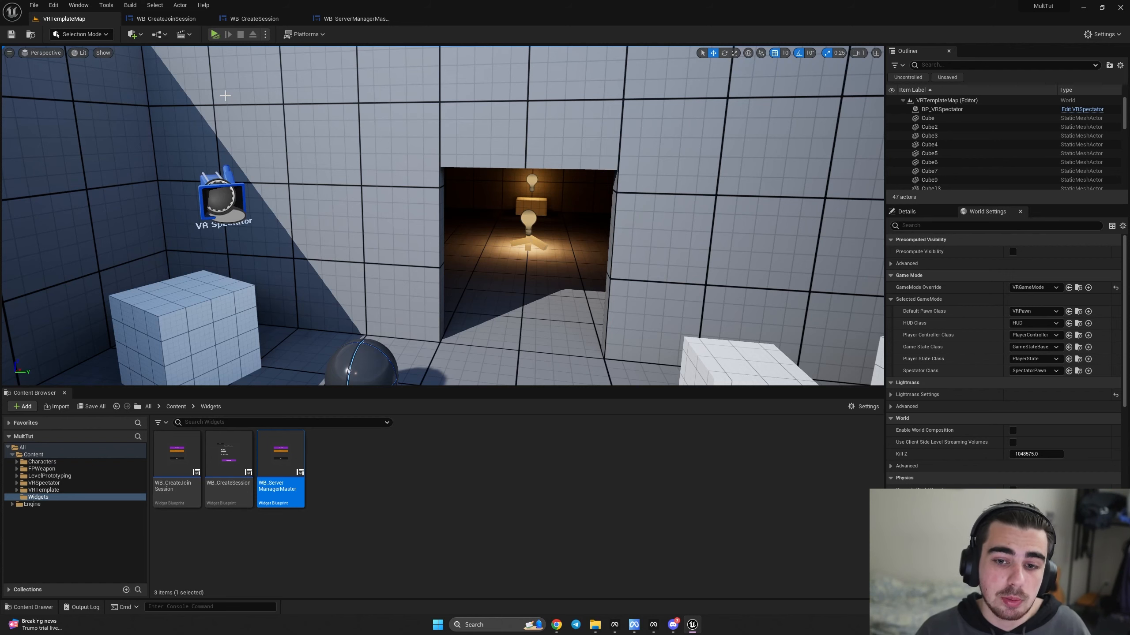
- Open the Level Blueprint of VRTemplateMap
{"action": "left_click", "coordinate": [182, 34]}
{"action": "left_click", "coordinate": [205, 101]}
{"action": "right_click_drag", "start_coordinate": [384, 225], "coordinate": [547, 195]}
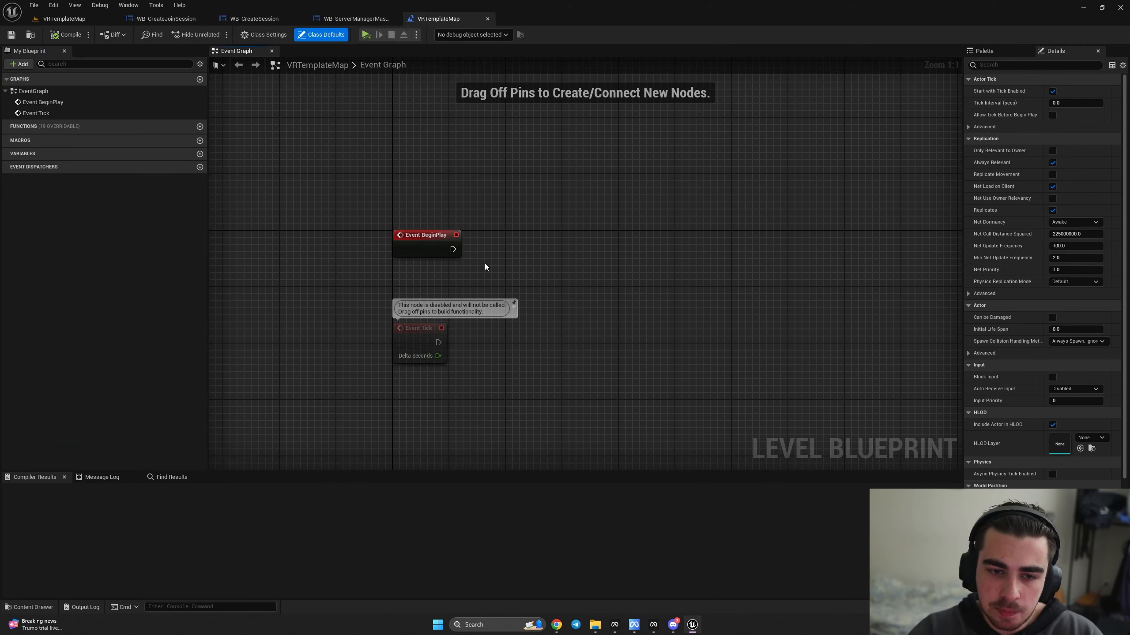
- Add a Create Widget node after Event BeginPlay and set its class to WB_ServerManagerMaster
{"action": "right_click_drag", "start_coordinate": [482, 266], "coordinate": [433, 277]}
{"action": "left_click_drag", "start_coordinate": [404, 260], "coordinate": [507, 261]}
{"action": "type", "text": "create widget"}
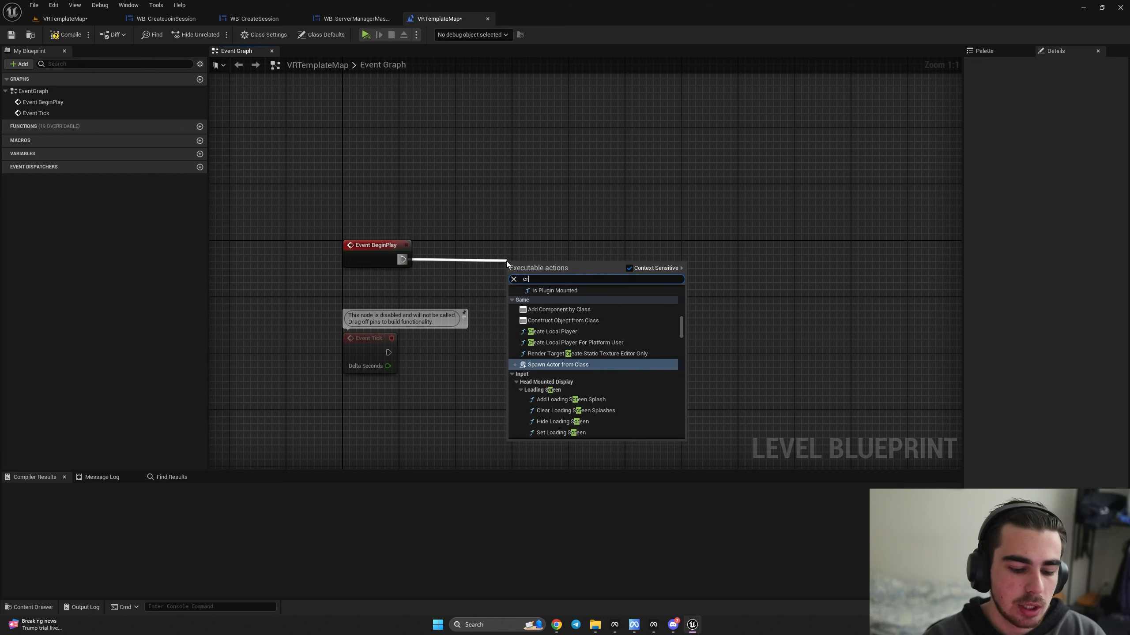
{"action": "key", "text": "Return"}
{"action": "left_click", "coordinate": [535, 285]}
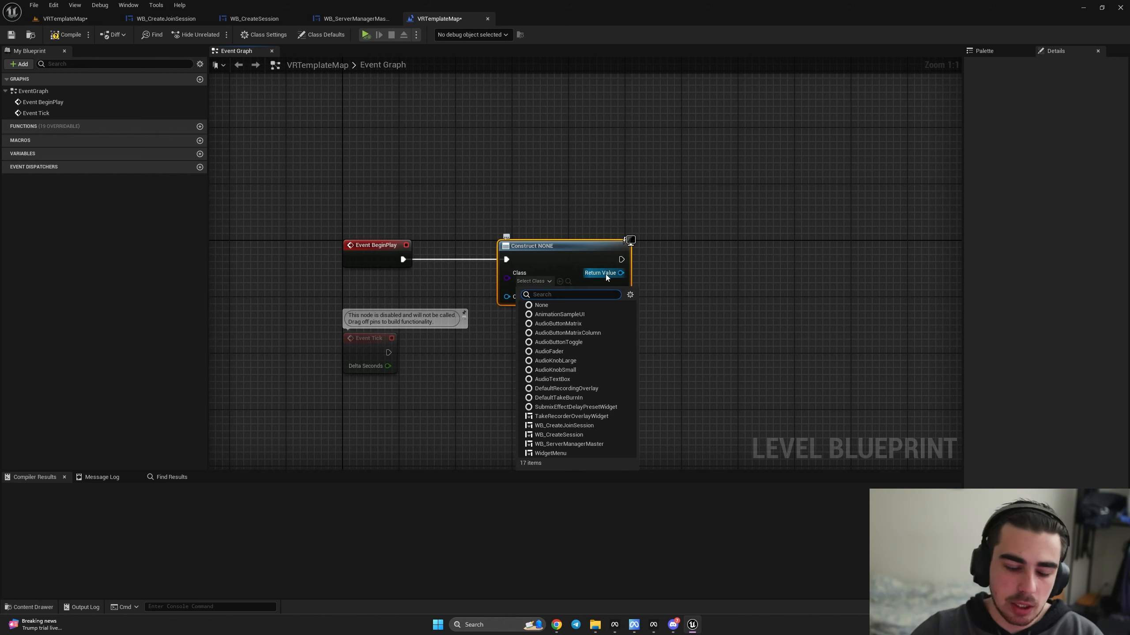
{"action": "type", "text": "wb_"}
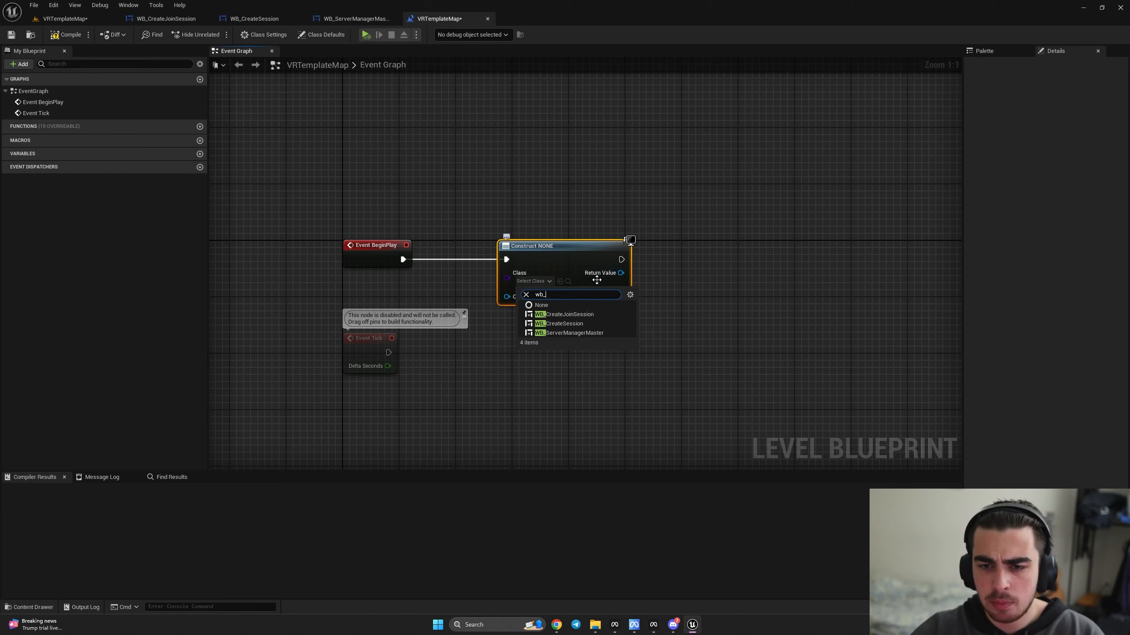
{"action": "left_click", "coordinate": [581, 333]}
{"action": "right_click_drag", "start_coordinate": [659, 269], "coordinate": [519, 301]}
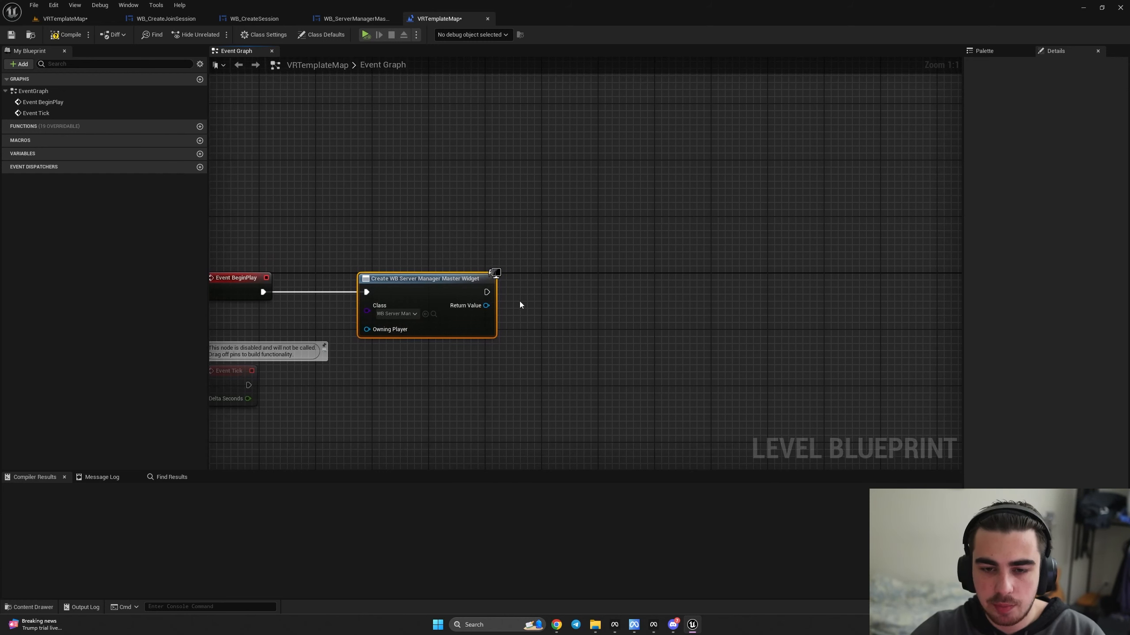
- Add an Add to Viewport node fed by the Create Widget node's Return Value
{"action": "left_click_drag", "start_coordinate": [487, 305], "coordinate": [539, 304]}
{"action": "type", "text": "add "}
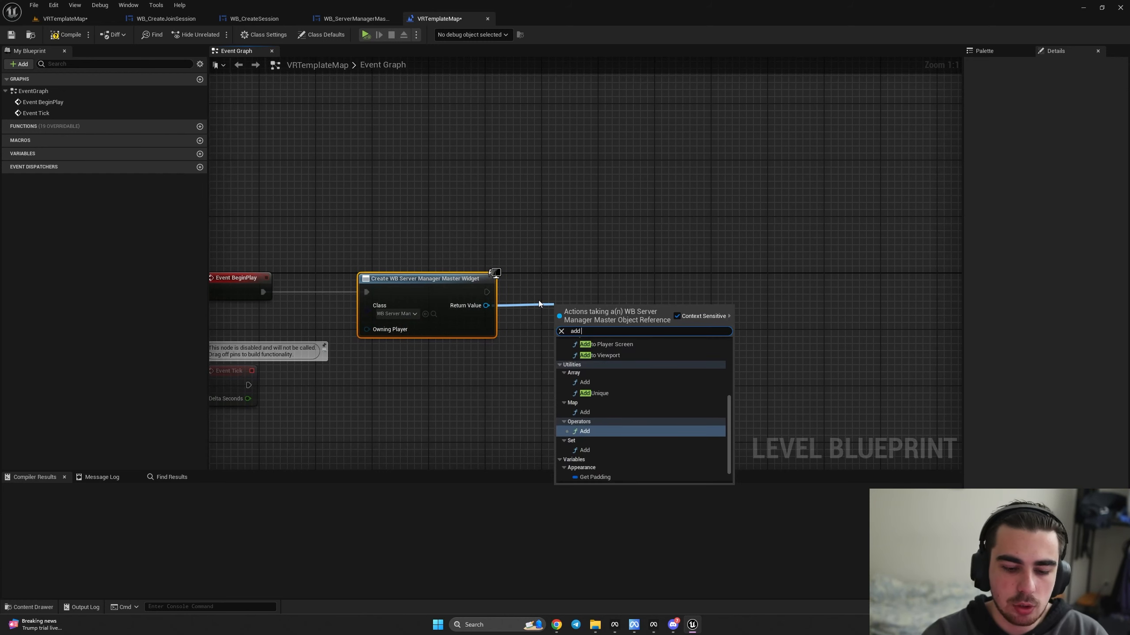
{"action": "type", "text": "to view"}
{"action": "key", "text": "Return"}
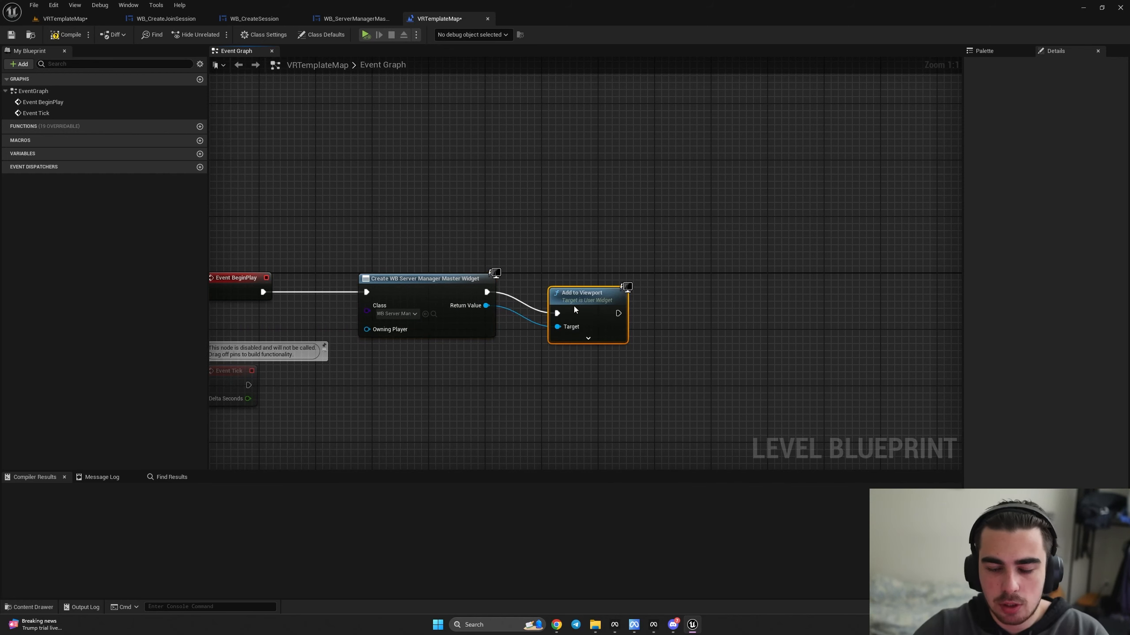
- Add a Set Render Scale node for the created widget with X and Y 0.7, chain it after Add to Viewport, and compile
{"action": "right_click_drag", "start_coordinate": [509, 313], "coordinate": [360, 328]}
{"action": "left_click_drag", "start_coordinate": [337, 323], "coordinate": [500, 323]}
{"action": "type", "text": "scale"}
{"action": "key", "text": "Return"}
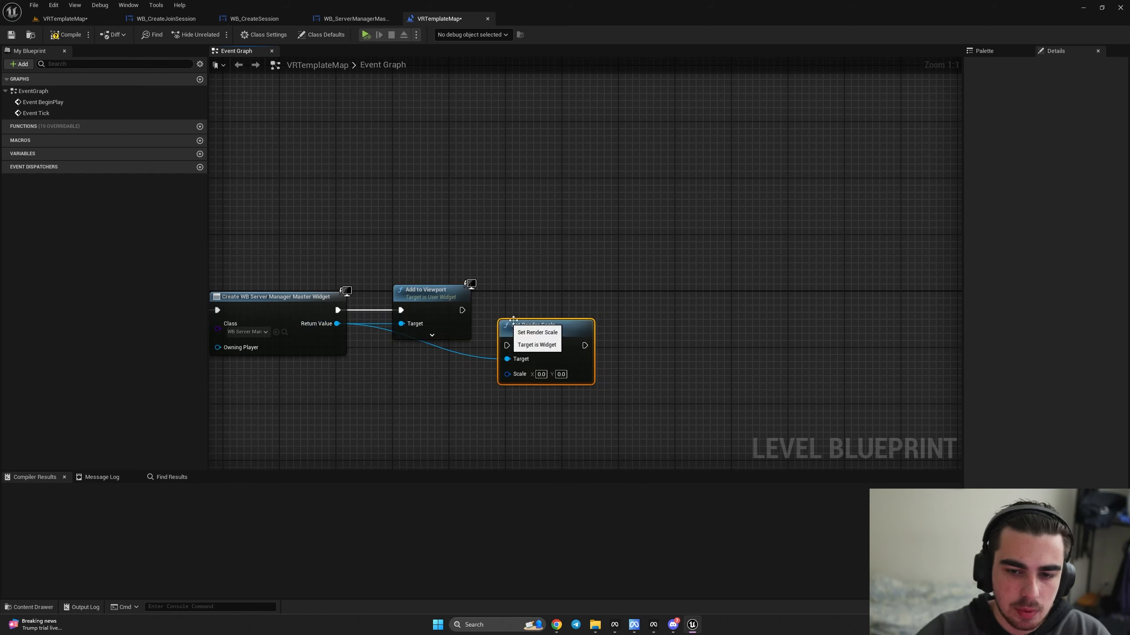
{"action": "left_click", "coordinate": [554, 346]}
{"action": "type", "text": "0"}
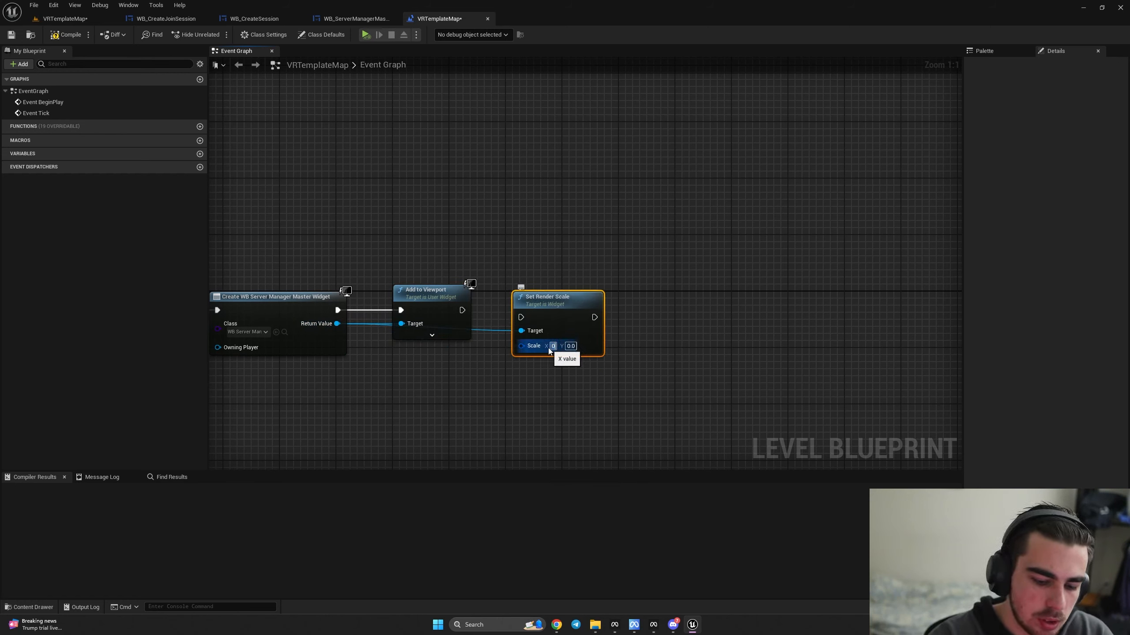
{"action": "type", "text": "0.7"}
{"action": "key", "text": "Return"}
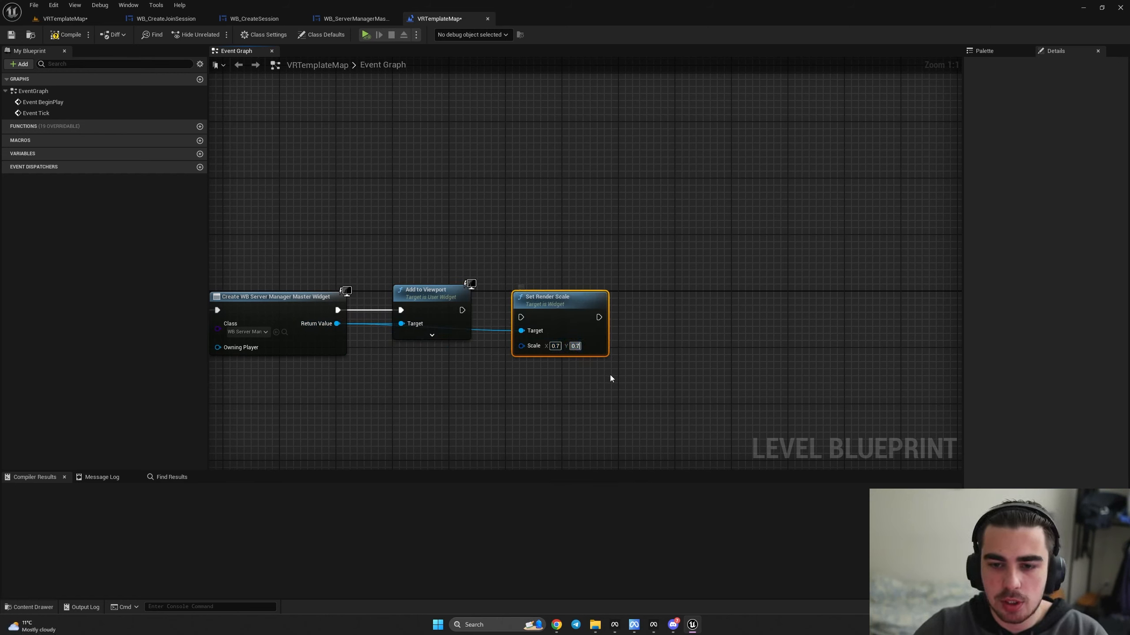
{"action": "left_click_drag", "start_coordinate": [462, 310], "coordinate": [552, 307]}
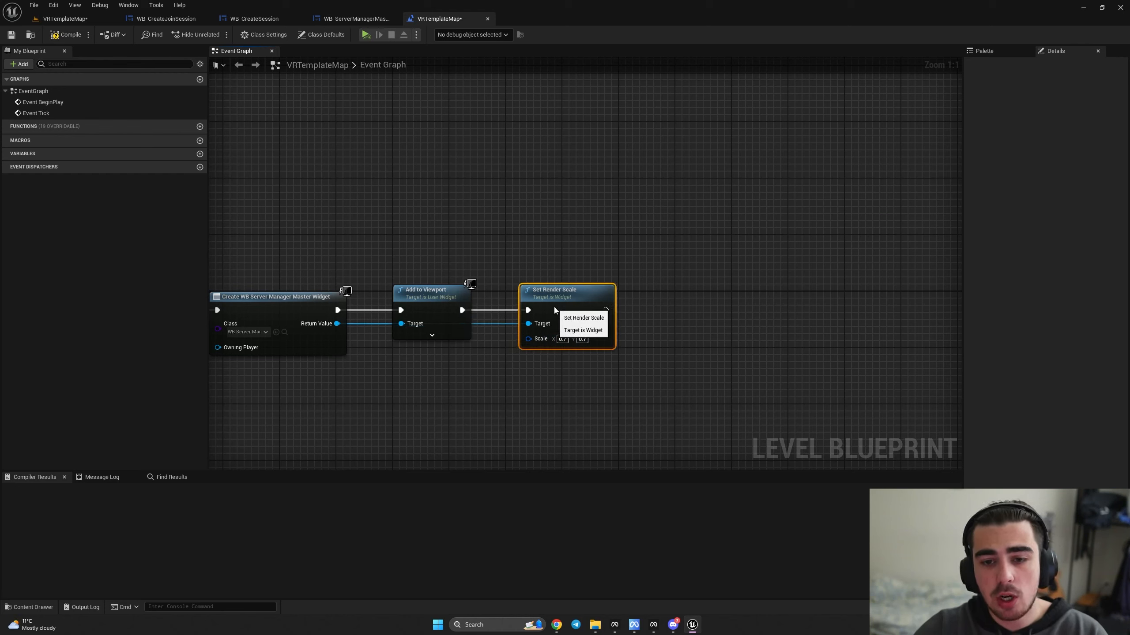
{"action": "left_click", "coordinate": [66, 34]}
- Play-test VRTemplateMap, trying the menu's Quit button and the Create Session menu with its Back button
{"action": "left_click", "coordinate": [64, 18]}
{"action": "left_click", "coordinate": [215, 34]}
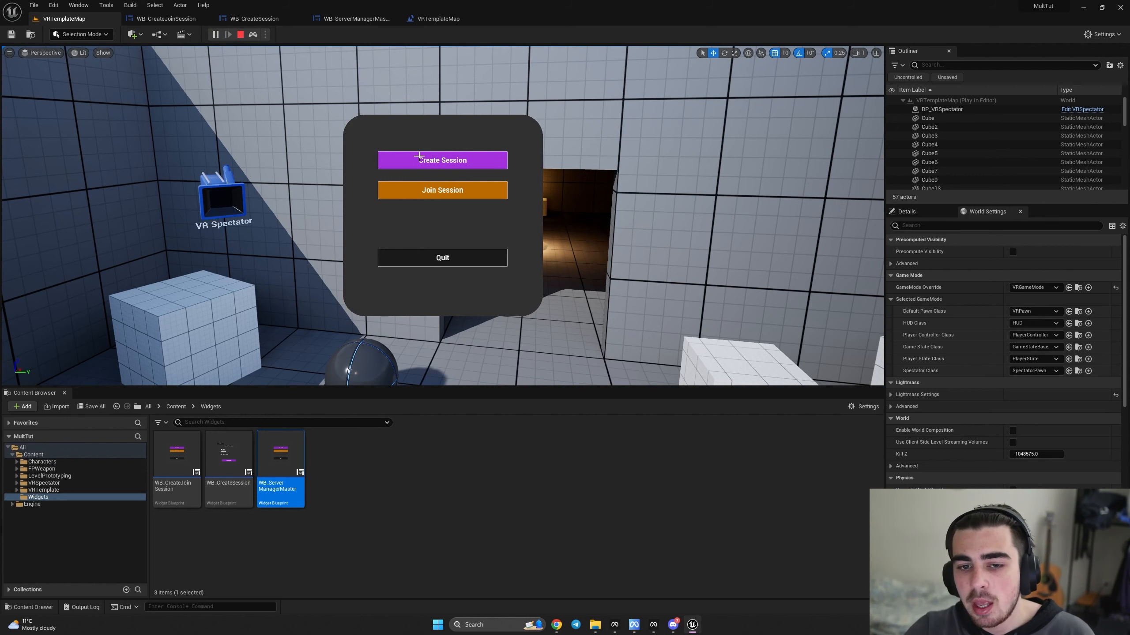
{"action": "left_click", "coordinate": [443, 259]}
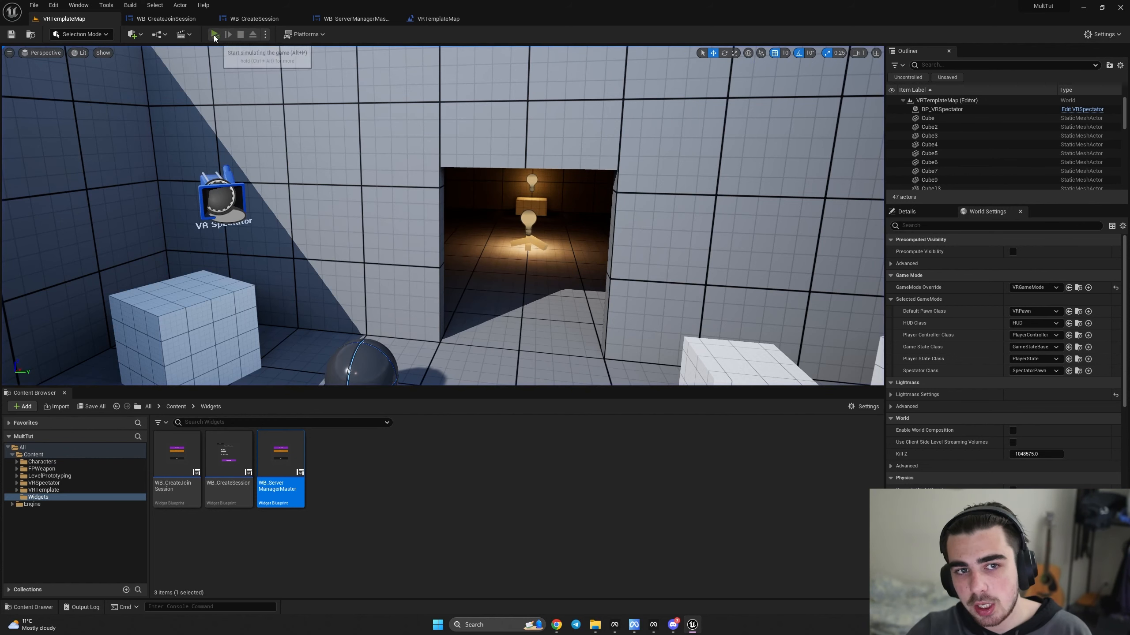
{"action": "left_click", "coordinate": [448, 160]}
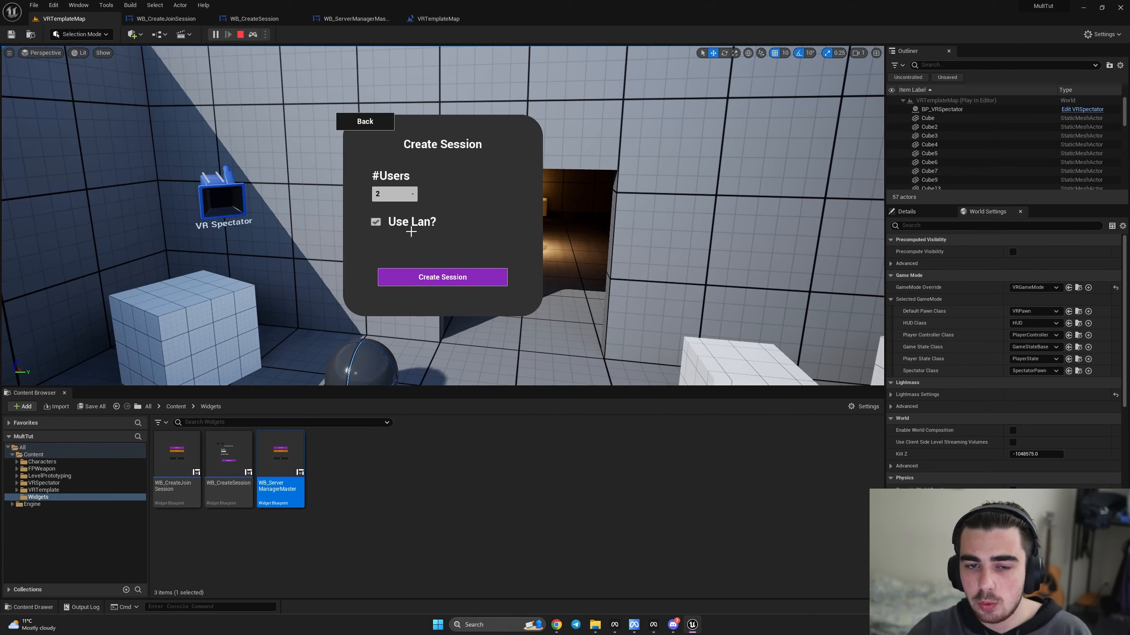
{"action": "left_click", "coordinate": [365, 121]}
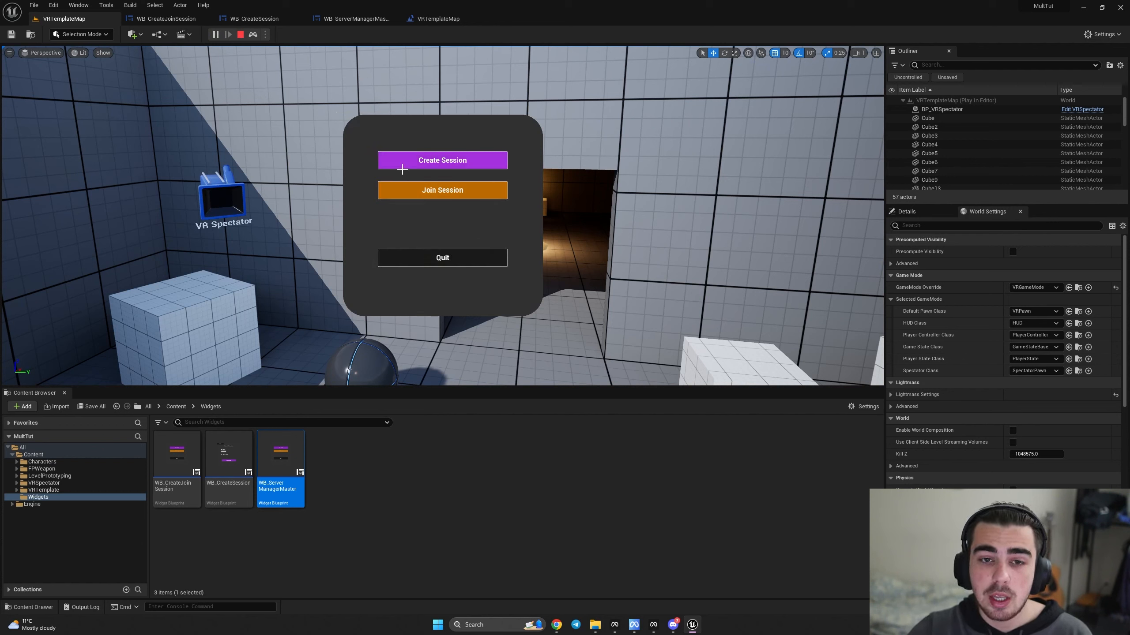
- Create a session from the running menu, look around the loaded level, and stop the play session
{"action": "left_click", "coordinate": [400, 162]}
{"action": "left_click", "coordinate": [395, 193]}
{"action": "left_click", "coordinate": [391, 227]}
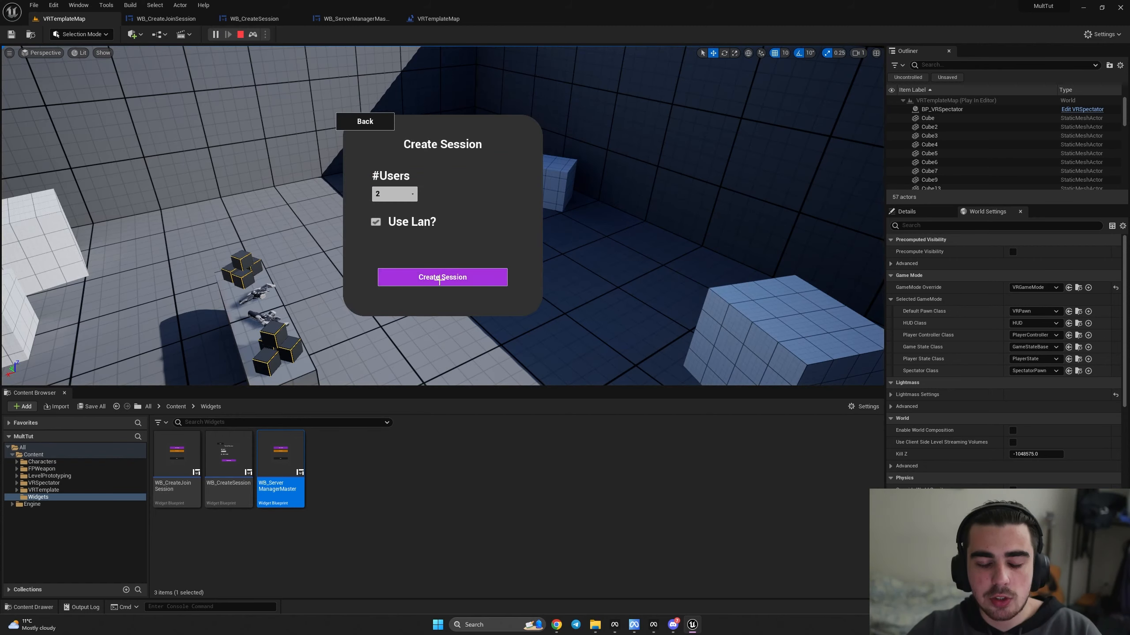
{"action": "left_click", "coordinate": [442, 275]}
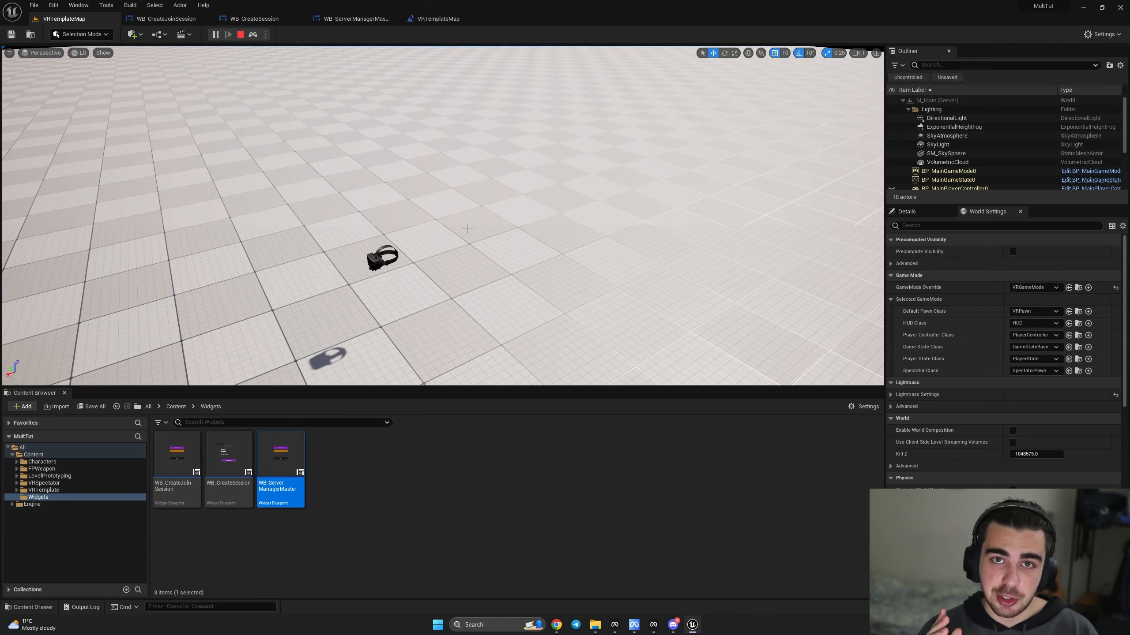
{"action": "right_click_drag", "start_coordinate": [466, 229], "coordinate": [435, 253]}
{"action": "key", "text": "w"}
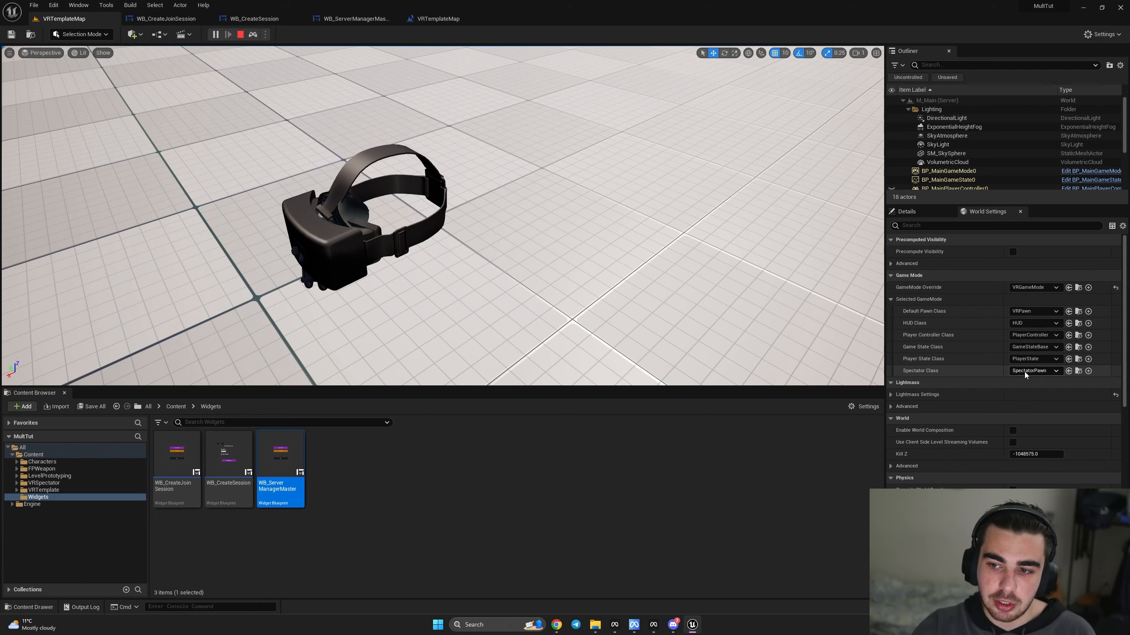
{"action": "key", "text": "Escape"}
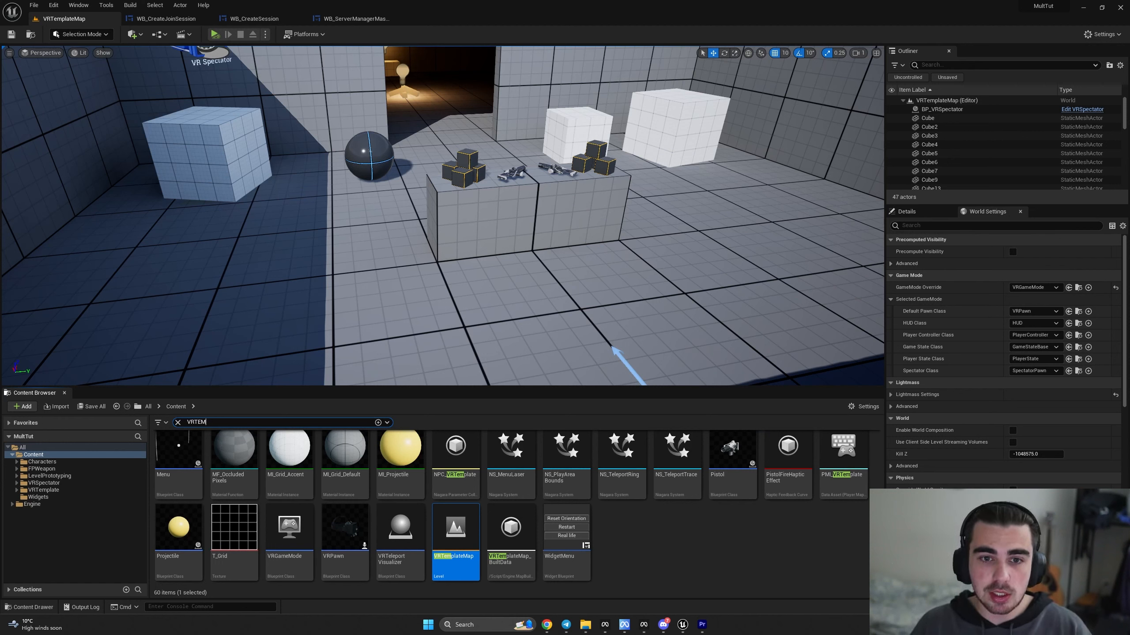
- Duplicate WB_CreateSession in the Widgets folder, name the copy WB_JoinSession, and open it
{"action": "left_click", "coordinate": [178, 422]}
{"action": "left_click", "coordinate": [38, 497]}
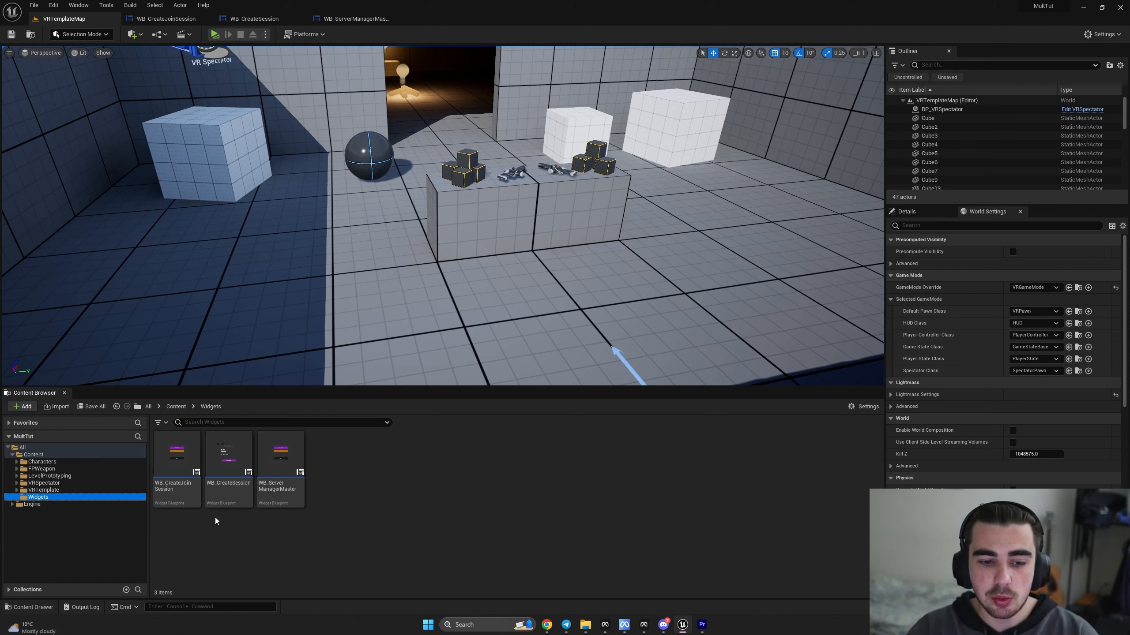
{"action": "left_click", "coordinate": [332, 511]}
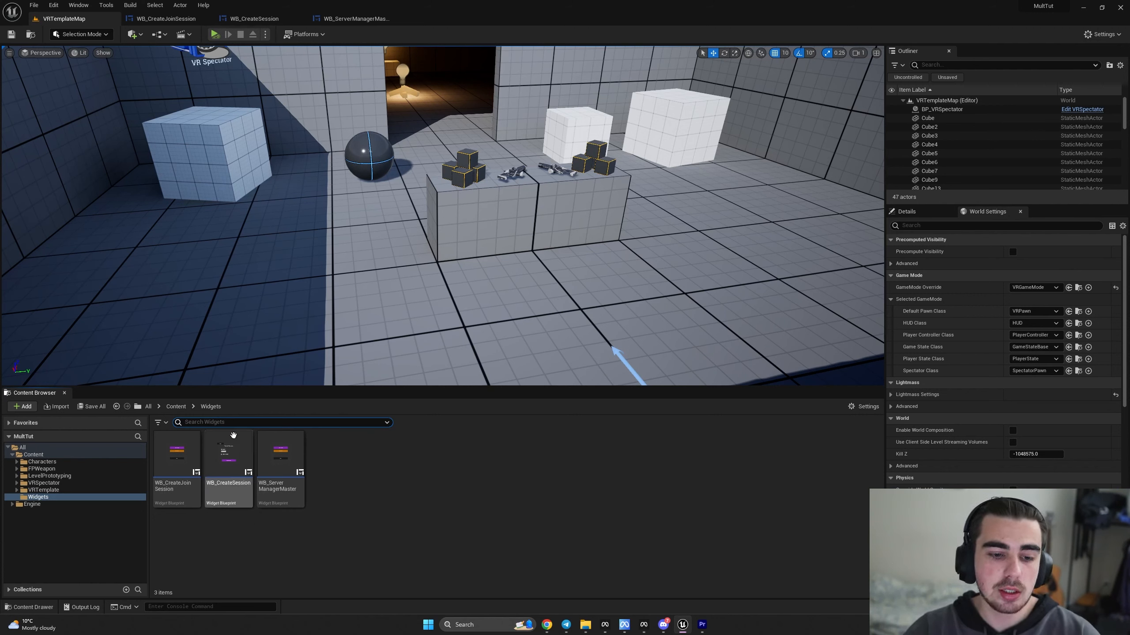
{"action": "left_click", "coordinate": [246, 507]}
{"action": "key", "text": "ctrl+d"}
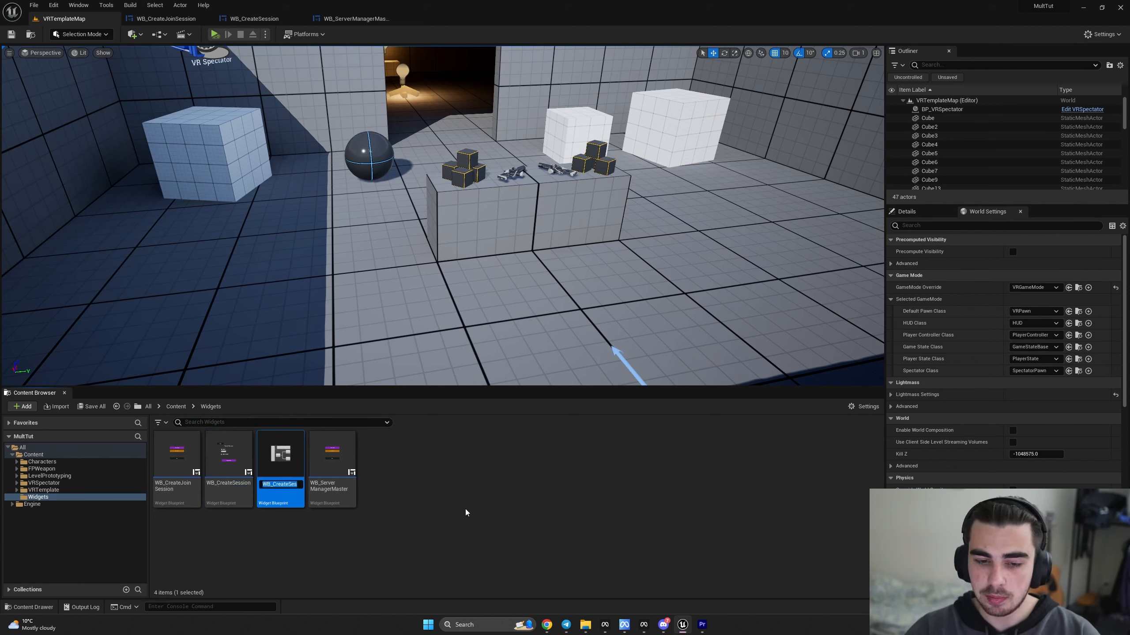
{"action": "type", "text": "WB_Join"}
{"action": "type", "text": "Session"}
{"action": "key", "text": "Return"}
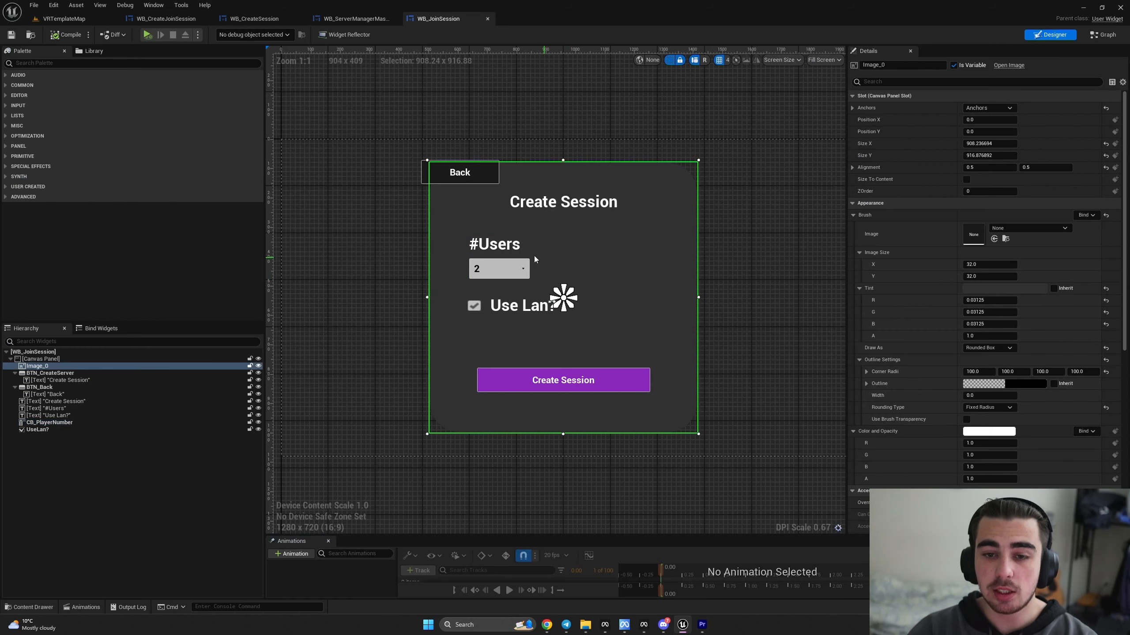
- Delete the #Users label, the player number combo box, and the Use Lan text and checkbox from WB_JoinSession
{"action": "left_click", "coordinate": [525, 244]}
{"action": "key", "text": "Delete"}
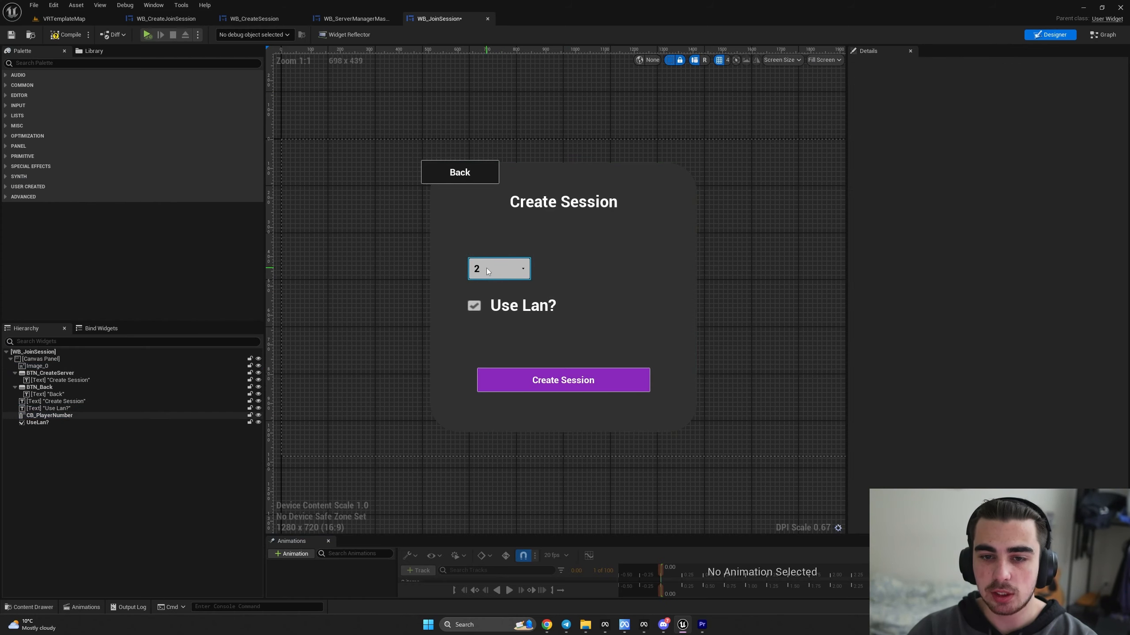
{"action": "left_click", "coordinate": [486, 269]}
{"action": "key", "text": "Delete"}
{"action": "key", "text": "Delete"}
{"action": "left_click", "coordinate": [474, 306]}
{"action": "key", "text": "Delete"}
- Widen the background image on both sides to about 1685 units
{"action": "left_click", "coordinate": [502, 297]}
{"action": "scroll", "coordinate": [503, 297], "scroll_direction": "down", "scroll_amount": 2}
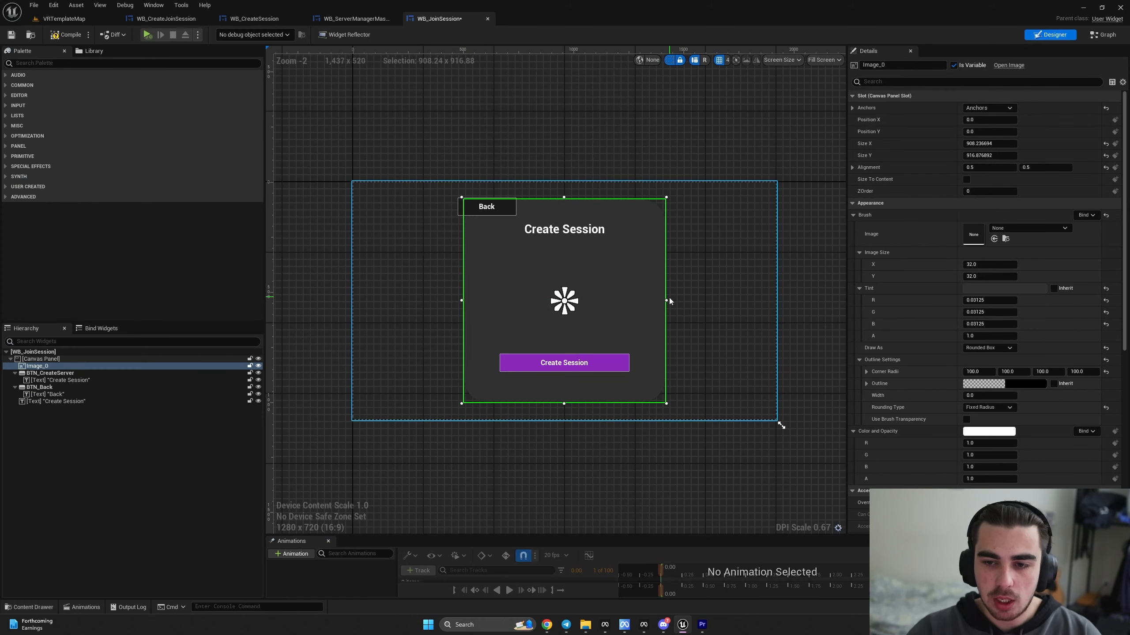
{"action": "left_click_drag", "start_coordinate": [666, 301], "coordinate": [753, 301]}
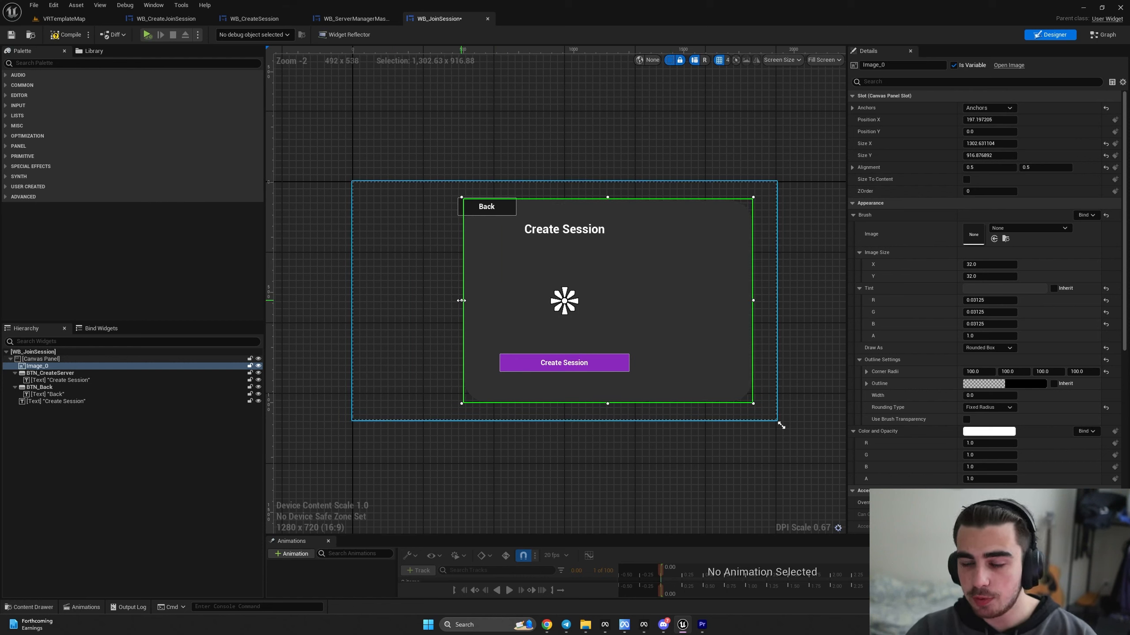
{"action": "left_click_drag", "start_coordinate": [461, 300], "coordinate": [377, 295]}
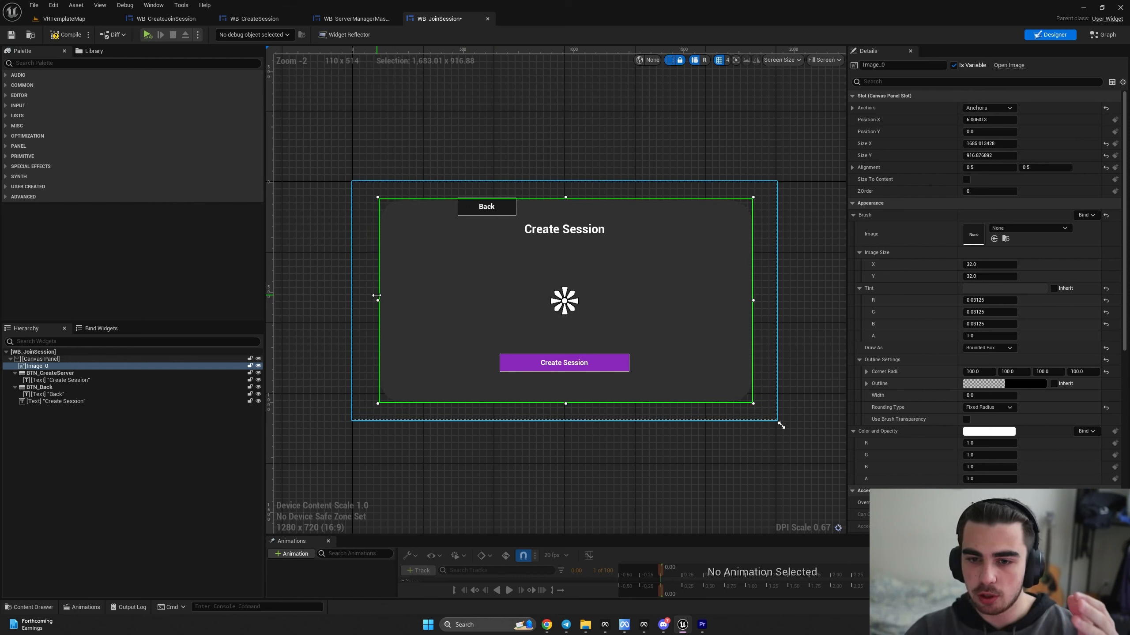
- Move the Back button to the background's upper-left corner and delete the Create Session button and title
{"action": "left_click", "coordinate": [492, 213]}
{"action": "left_click_drag", "start_coordinate": [506, 212], "coordinate": [418, 204]}
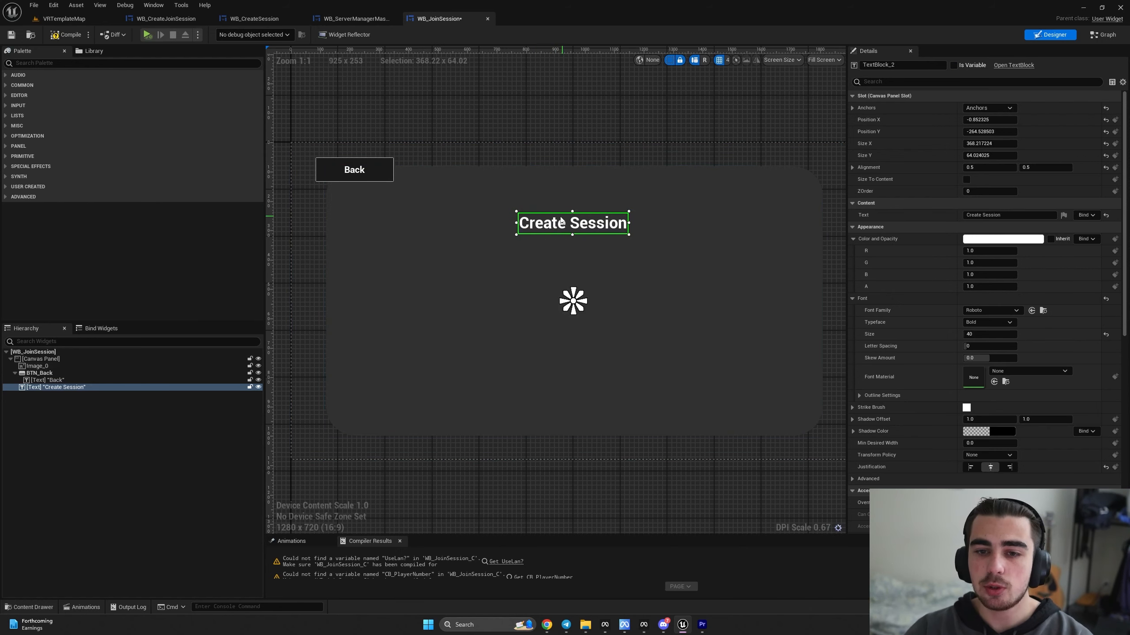
{"action": "key", "text": "Delete"}
{"action": "left_click", "coordinate": [55, 35]}
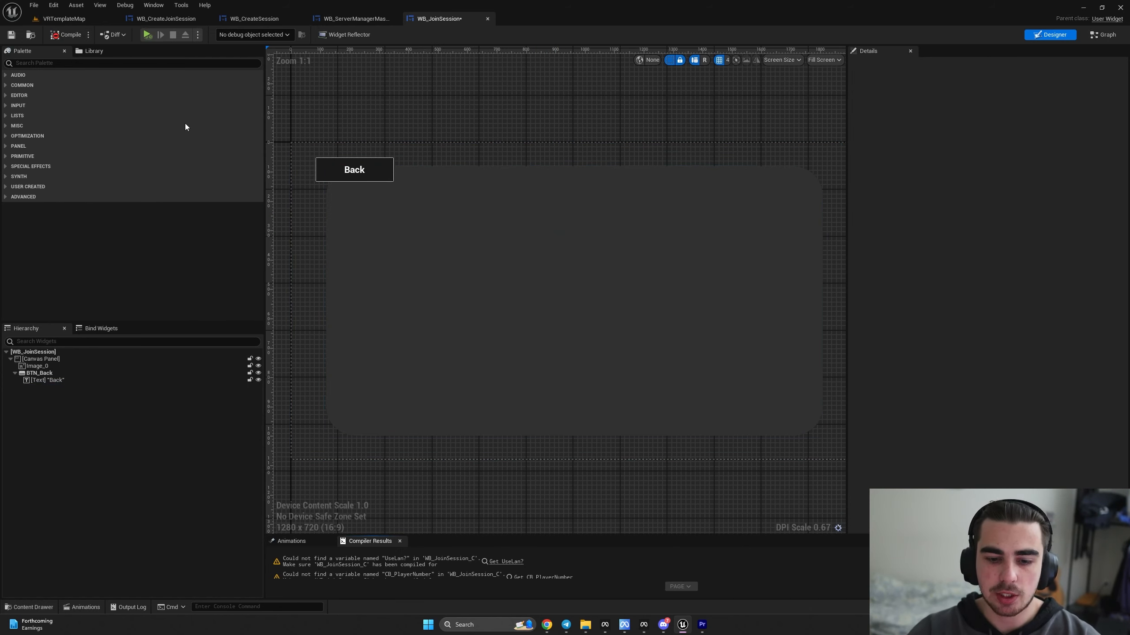
- Delete the copied create-server nodes from WB_JoinSession's event graph, keeping the Back button logic, and compile
{"action": "left_click", "coordinate": [1089, 34]}
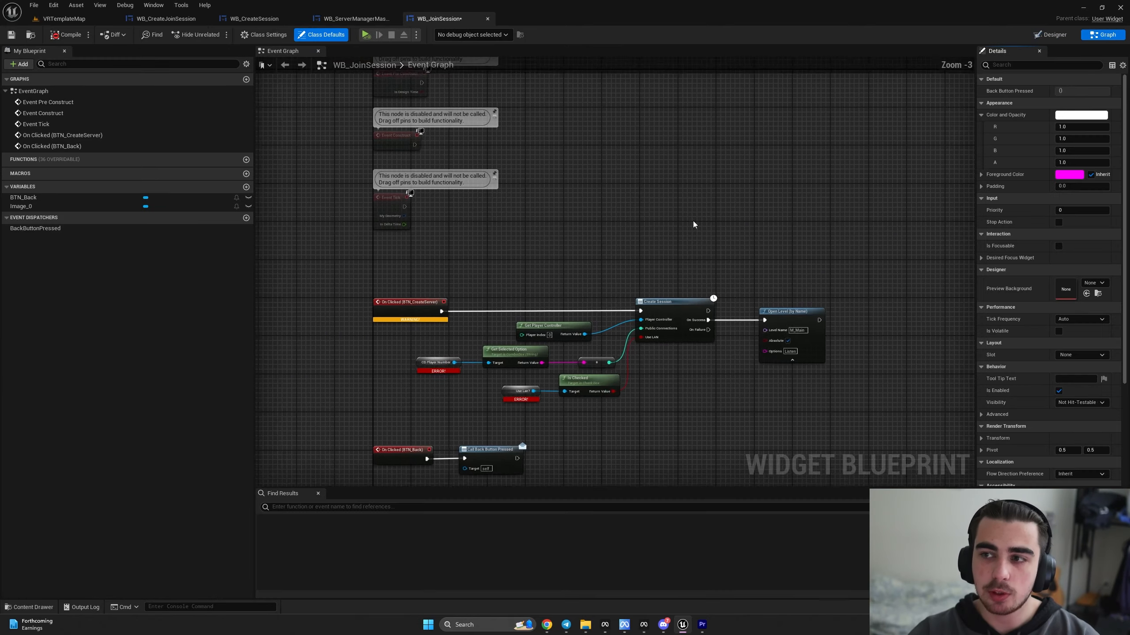
{"action": "left_click_drag", "start_coordinate": [345, 226], "coordinate": [842, 342]}
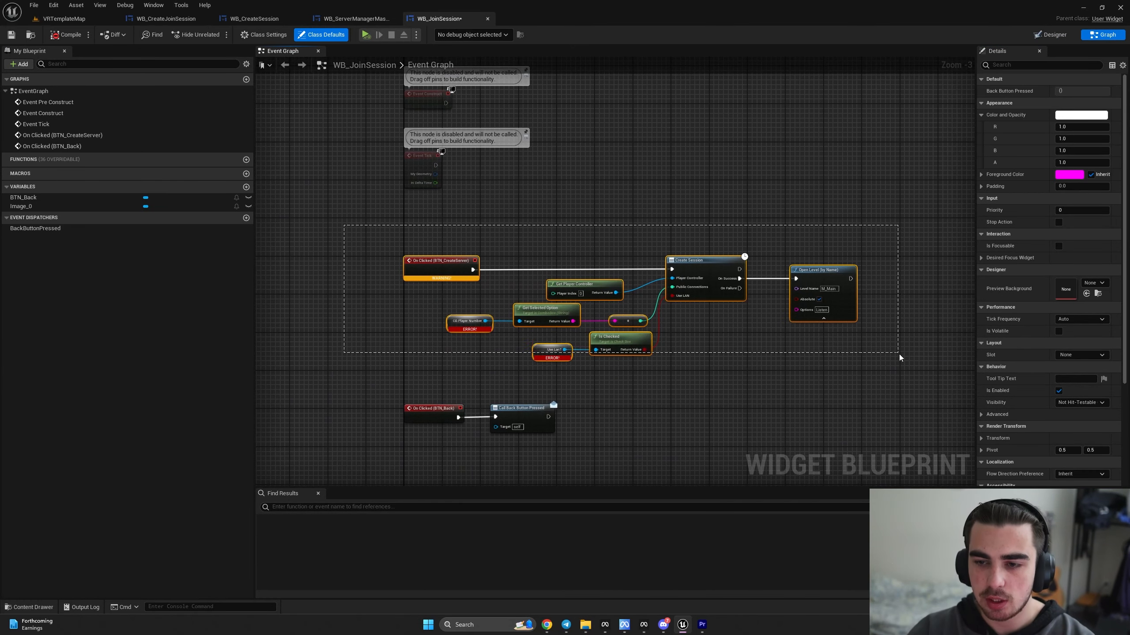
{"action": "left_click_drag", "start_coordinate": [916, 378], "coordinate": [916, 379]}
{"action": "key", "text": "Delete"}
{"action": "left_click", "coordinate": [60, 35]}
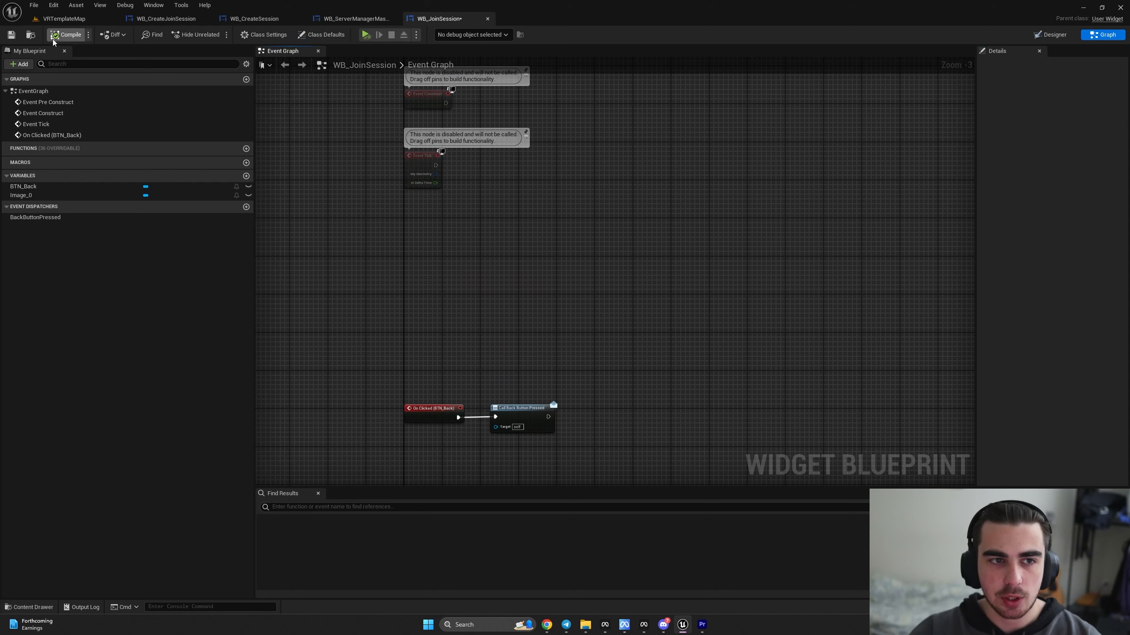
- Add a Vertical Box over the background image in the designer, sized about 1605 by 803
{"action": "left_click", "coordinate": [1050, 34]}
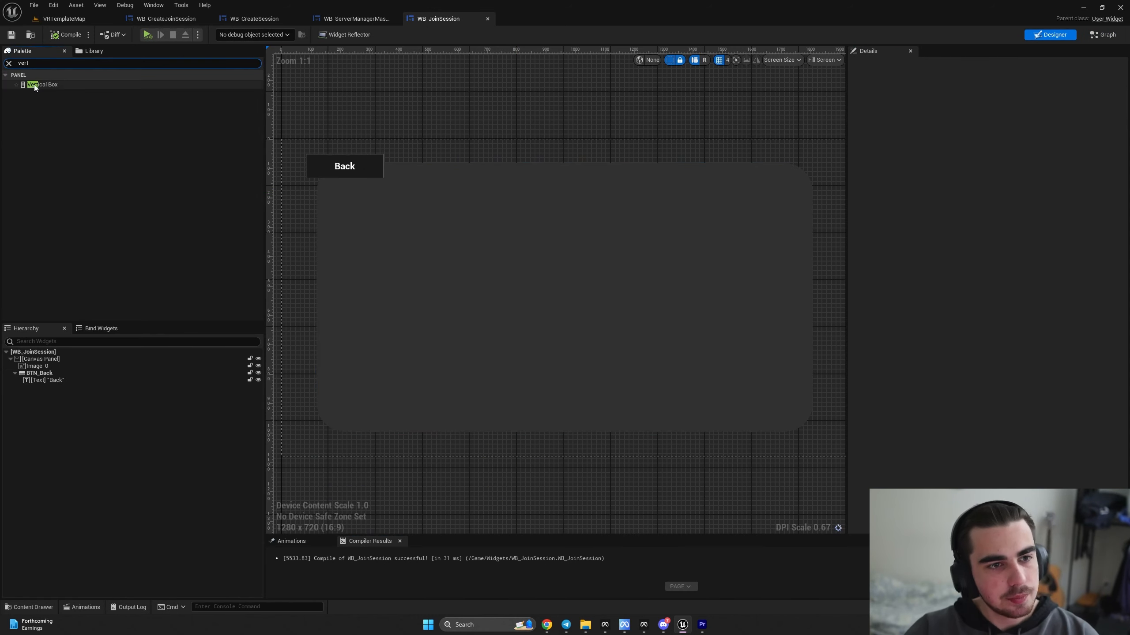
{"action": "left_click_drag", "start_coordinate": [42, 85], "coordinate": [796, 420]}
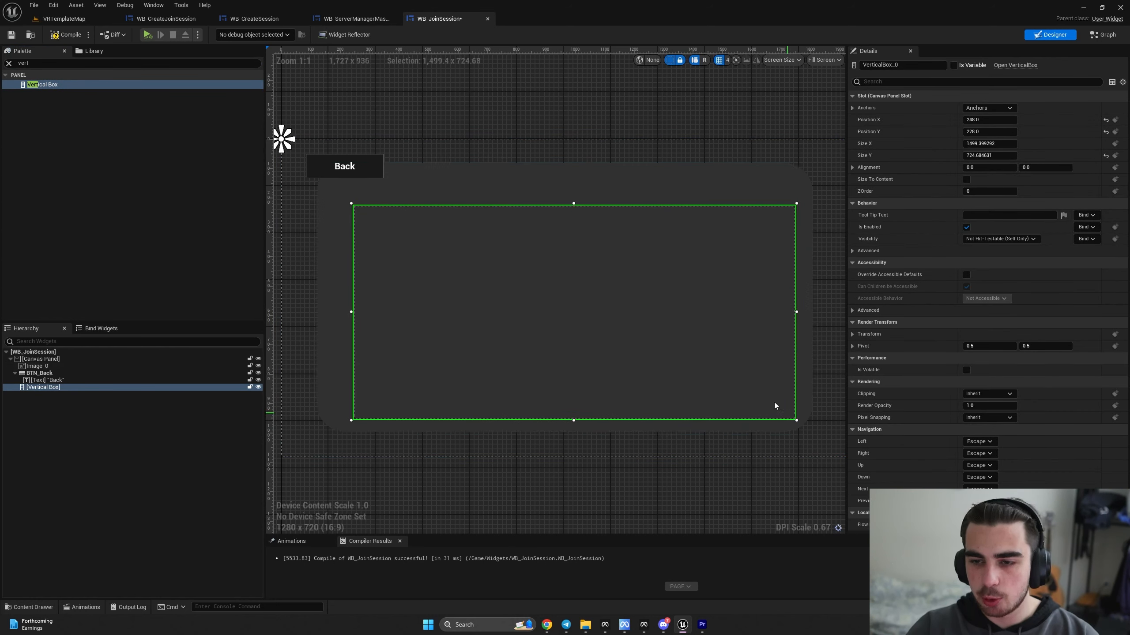
{"action": "left_click_drag", "start_coordinate": [351, 203], "coordinate": [318, 180]}
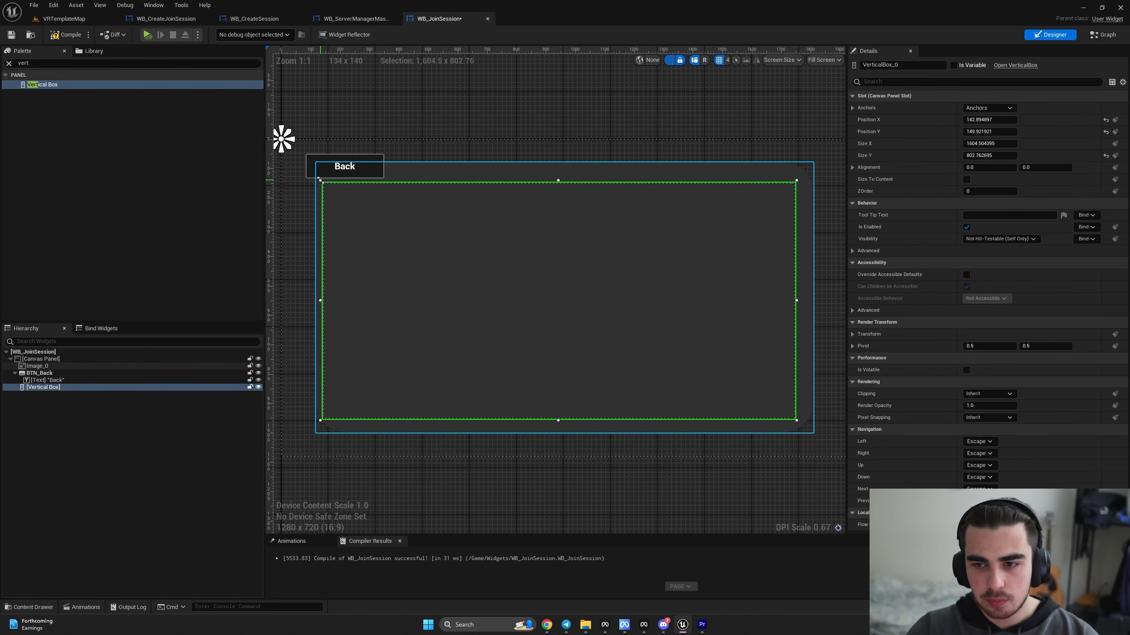
- Anchor the Vertical Box at the centre, with both alignment values 0.5 and position X and Y 0
{"action": "left_click", "coordinate": [988, 108]}
{"action": "left_click", "coordinate": [1004, 167]}
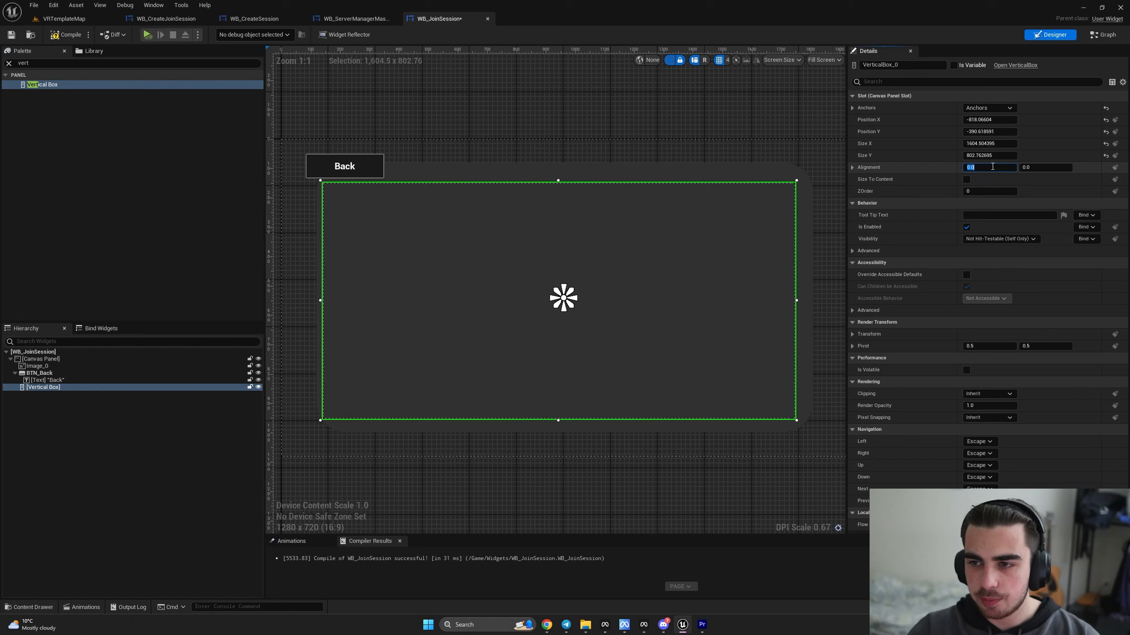
{"action": "type", "text": "0.5"}
{"action": "key", "text": "Return"}
{"action": "type", "text": "0.5"}
{"action": "key", "text": "Return"}
{"action": "left_click", "coordinate": [990, 120]}
{"action": "type", "text": "0"}
{"action": "key", "text": "Return"}
{"action": "left_click", "coordinate": [990, 131]}
{"action": "type", "text": "0"}
{"action": "key", "text": "Return"}
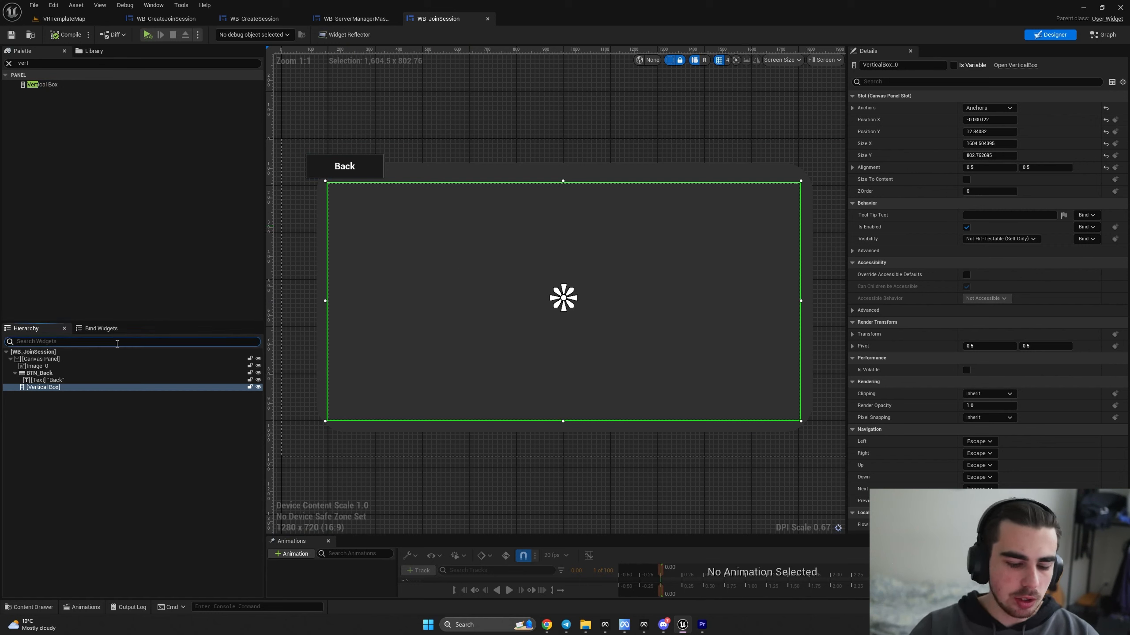
- Add a Horizontal Box inside the Vertical Box
{"action": "left_click", "coordinate": [10, 63]}
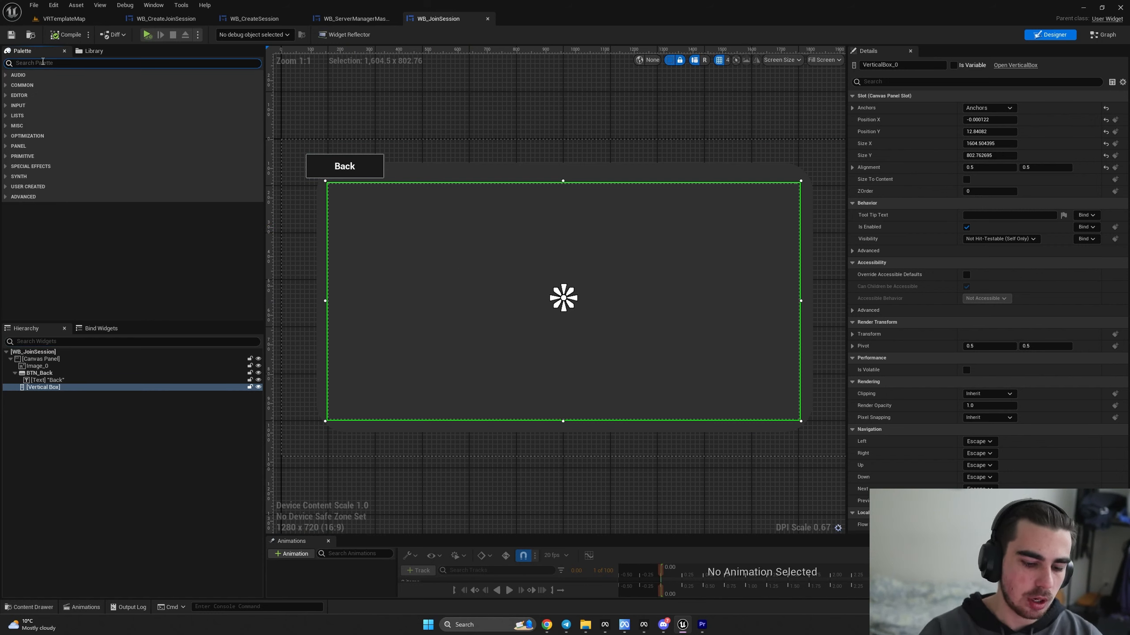
{"action": "type", "text": "hori"}
{"action": "left_click_drag", "start_coordinate": [47, 85], "coordinate": [416, 205]}
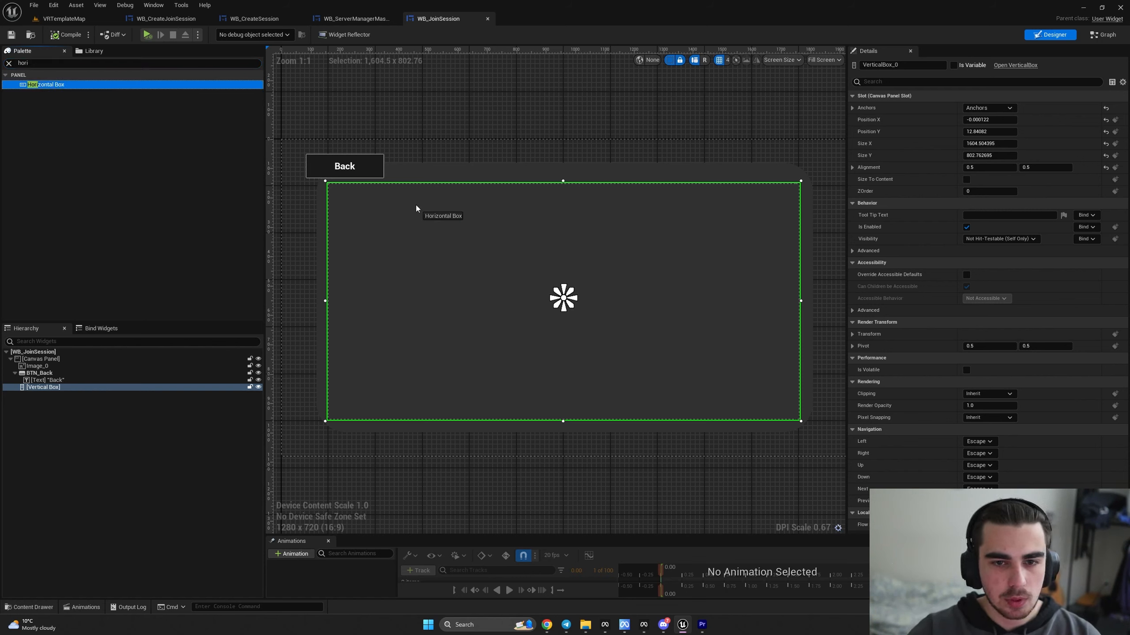
{"action": "left_click_drag", "start_coordinate": [39, 390], "coordinate": [40, 388]}
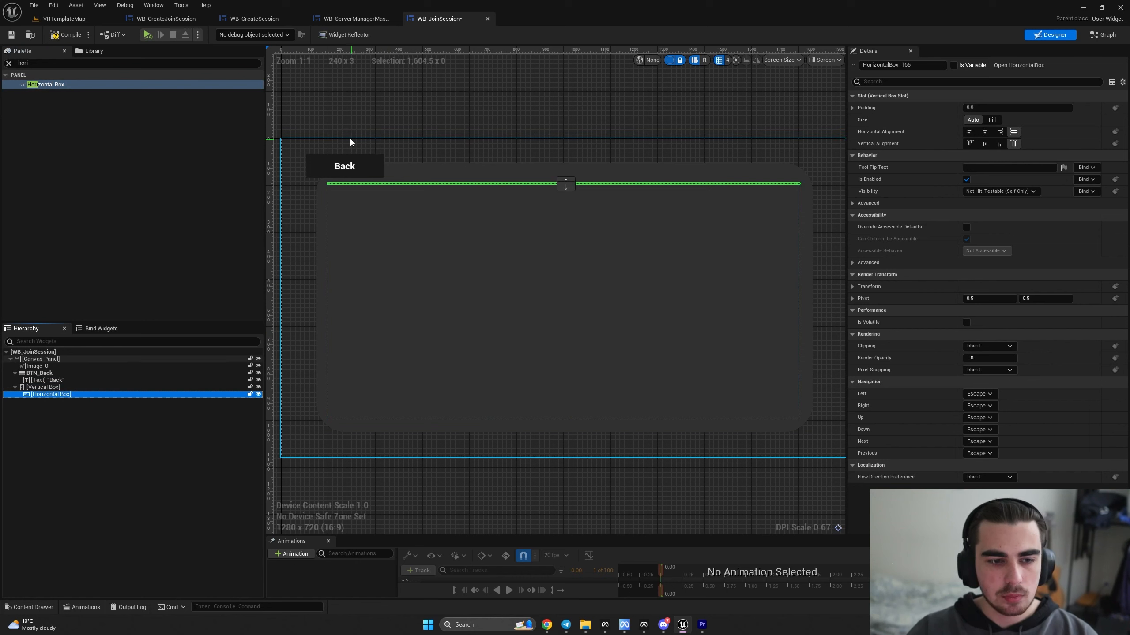
- Add a Text widget inside the Horizontal Box in the WB_JoinSession hierarchy
{"action": "left_click", "coordinate": [9, 63]}
{"action": "type", "text": "text"}
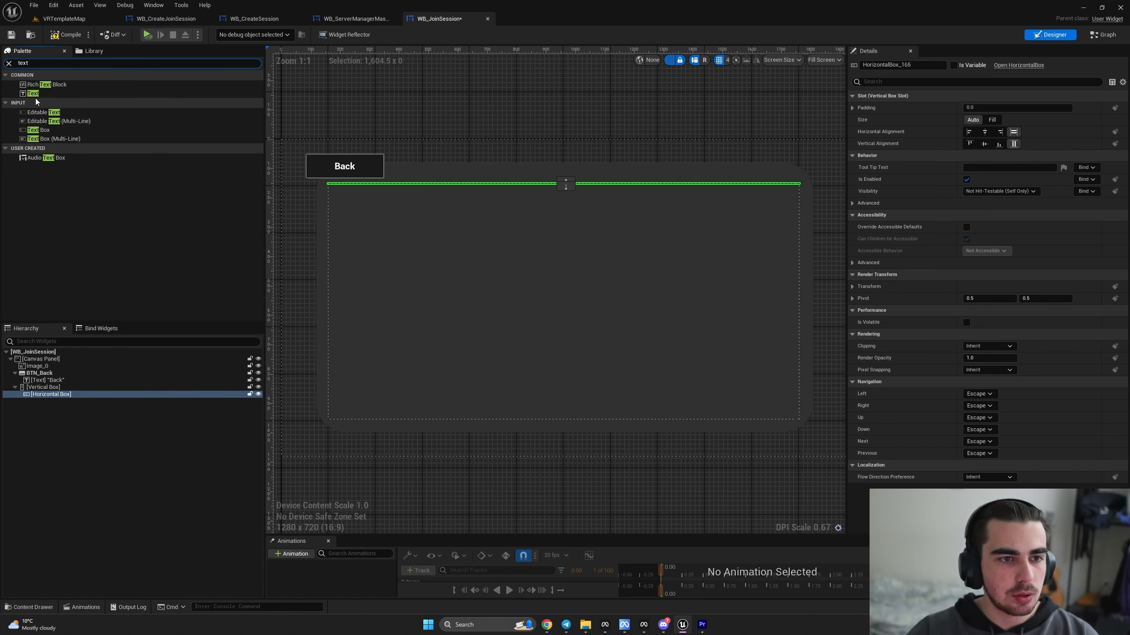
{"action": "left_click_drag", "start_coordinate": [35, 95], "coordinate": [35, 321]}
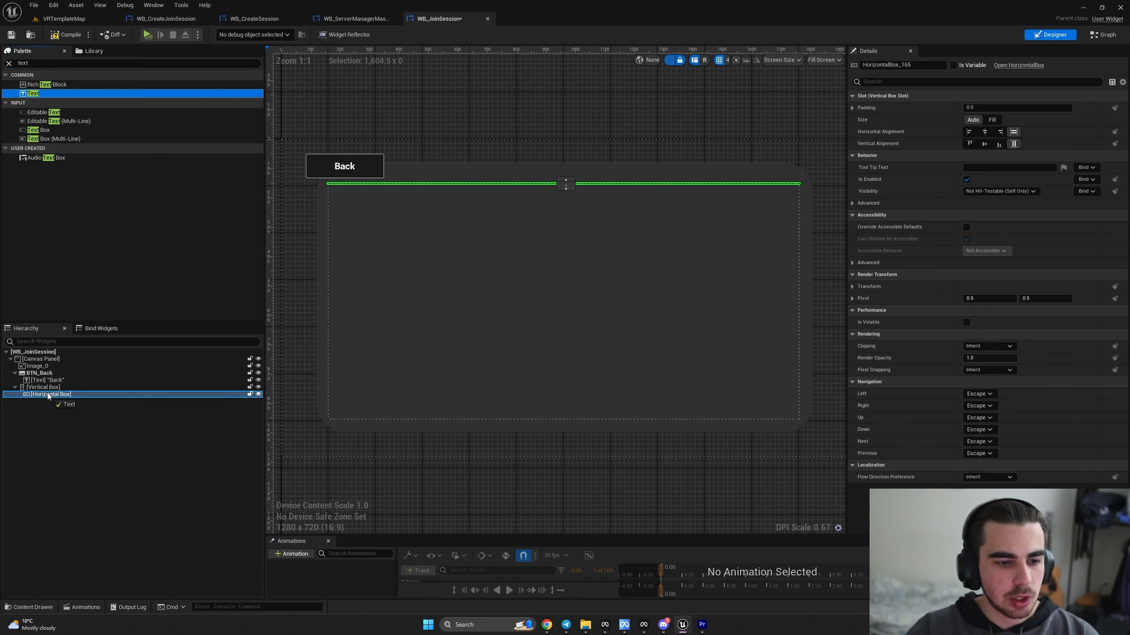
{"action": "left_click_drag", "start_coordinate": [48, 395], "coordinate": [49, 395]}
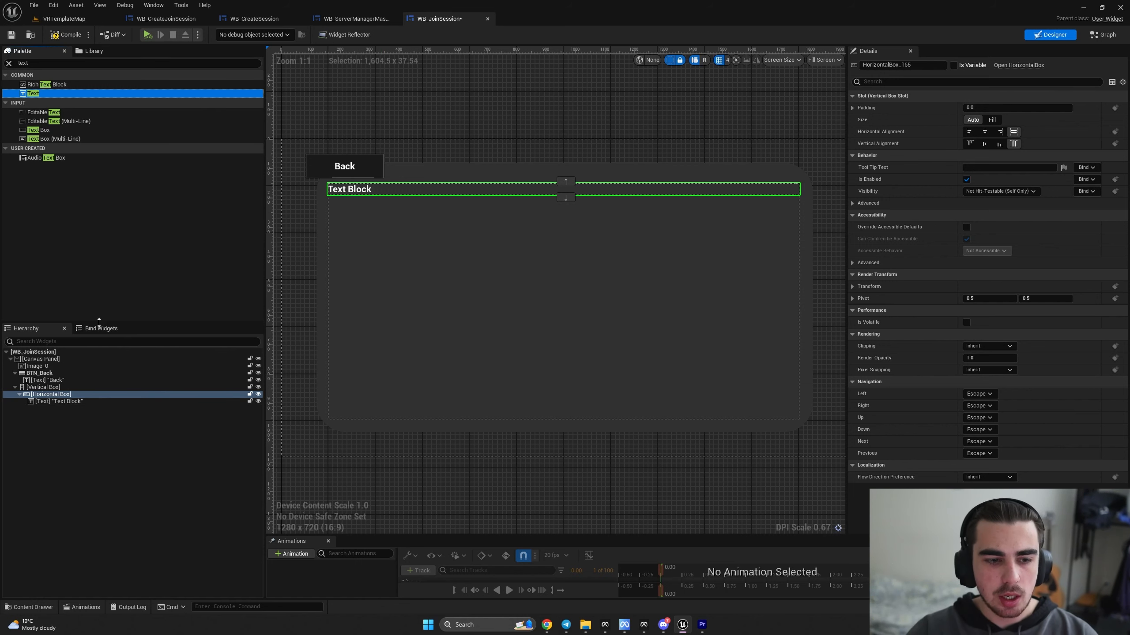
- Set the new text block's font size to 56 and its text to "Choose A Room"
{"action": "left_click", "coordinate": [58, 402]}
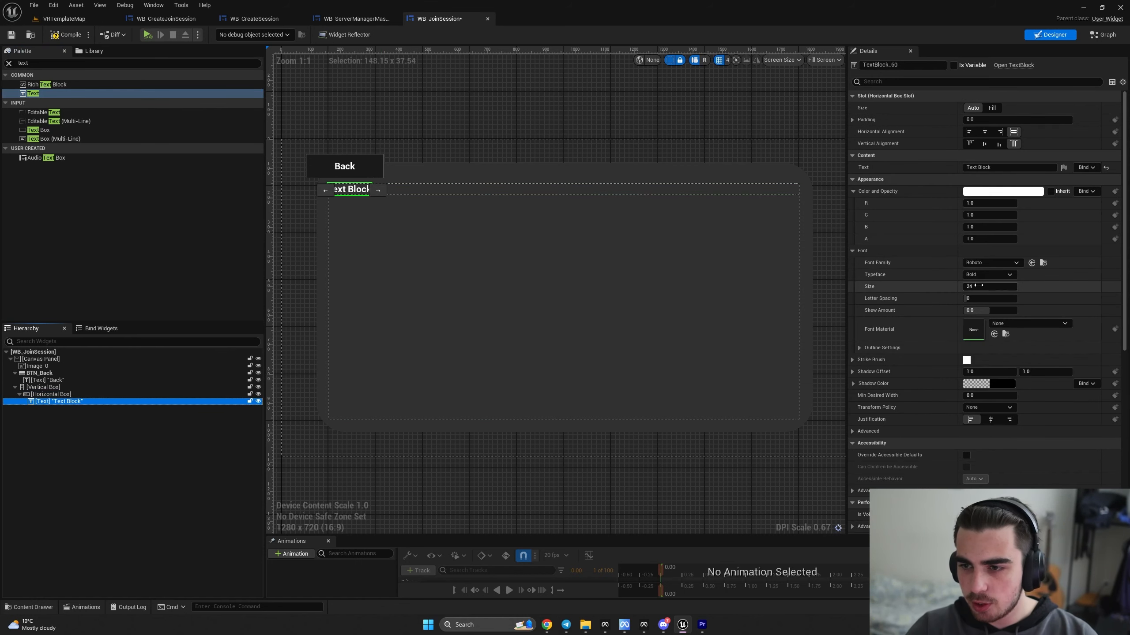
{"action": "left_click_drag", "start_coordinate": [978, 285], "coordinate": [1005, 285]}
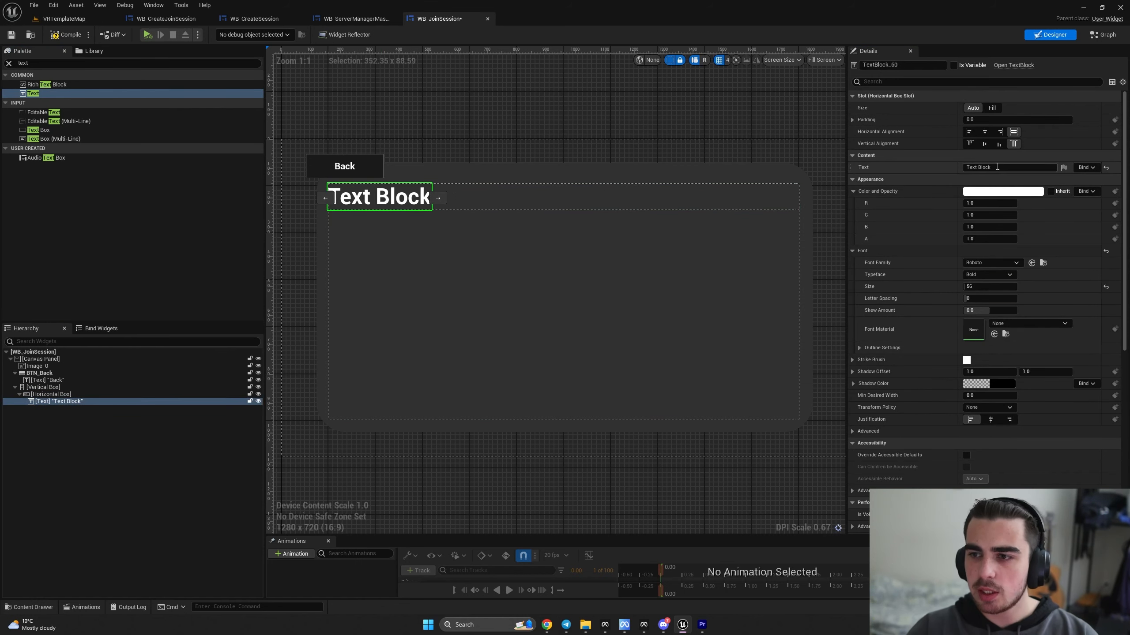
{"action": "left_click", "coordinate": [1034, 167]}
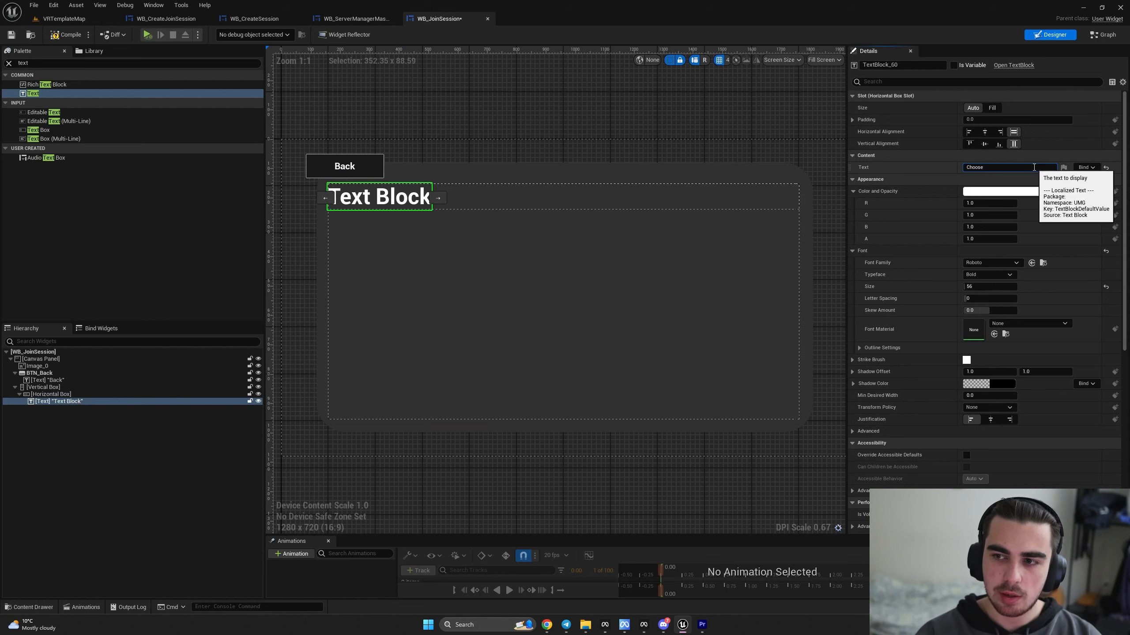
{"action": "type", "text": "Choose A"}
{"action": "type", "text": "Room"}
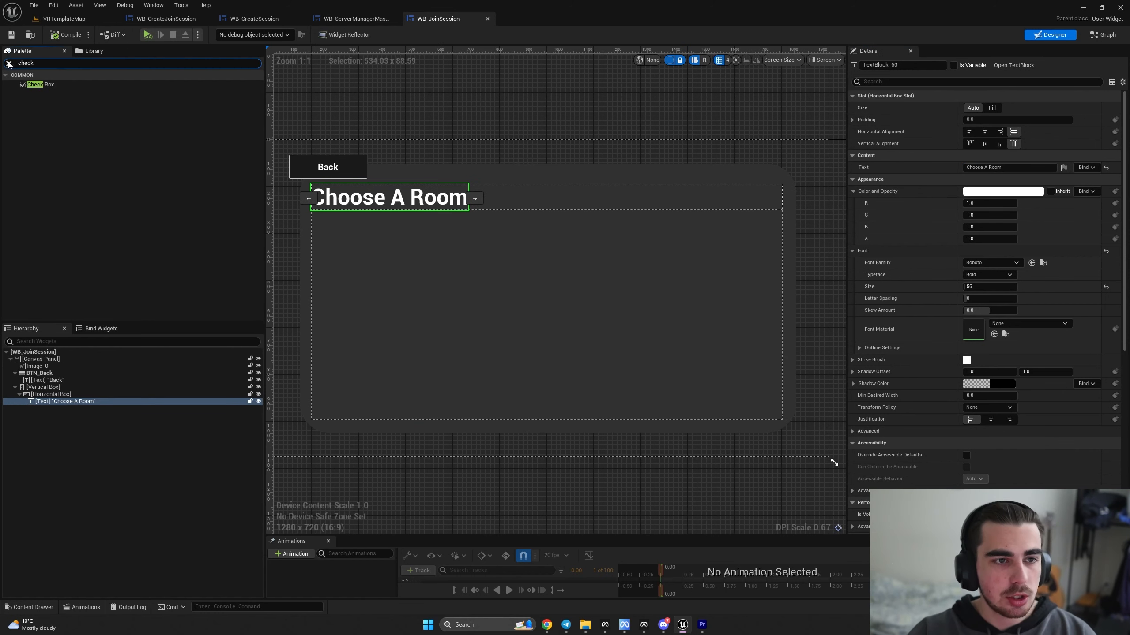
- Nest a second Horizontal Box inside the first one, after the "Choose A Room" text
{"action": "left_click", "coordinate": [9, 63]}
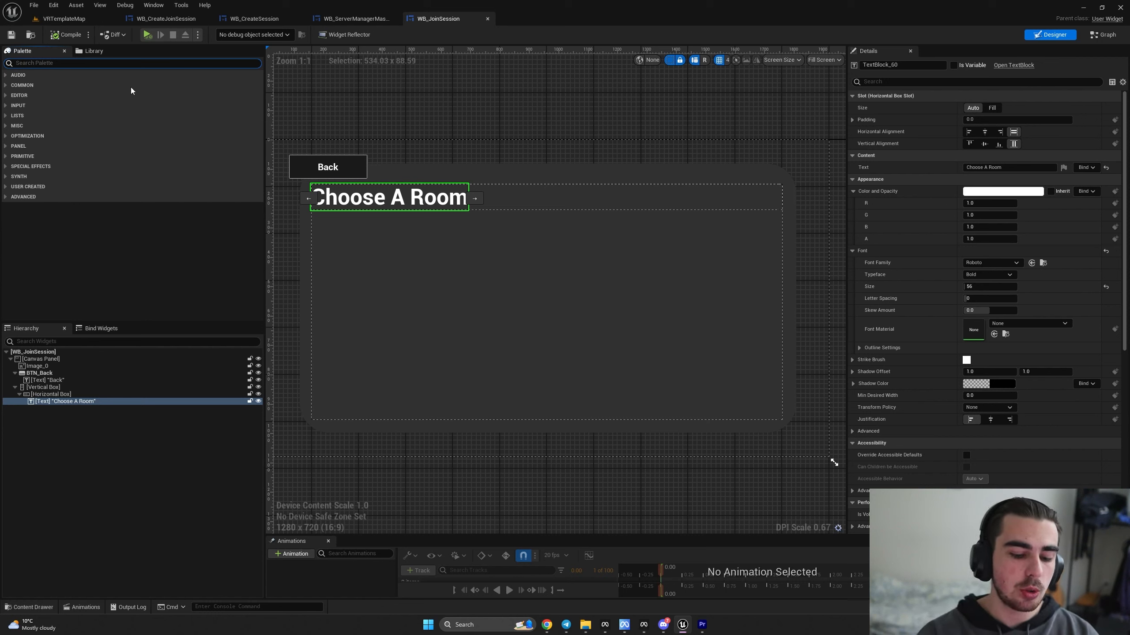
{"action": "type", "text": "horiz"}
{"action": "left_click_drag", "start_coordinate": [46, 85], "coordinate": [71, 406]}
- Add a Check Box inside the nested Horizontal Box
{"action": "left_click", "coordinate": [8, 63]}
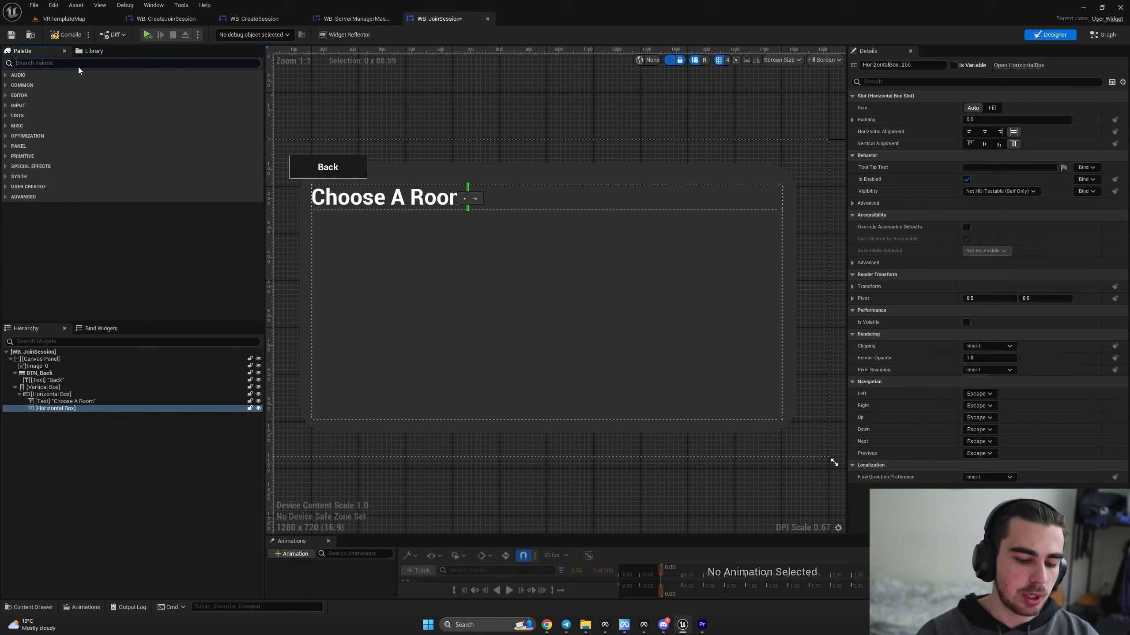
{"action": "type", "text": "check"}
{"action": "left_click_drag", "start_coordinate": [44, 85], "coordinate": [64, 407]}
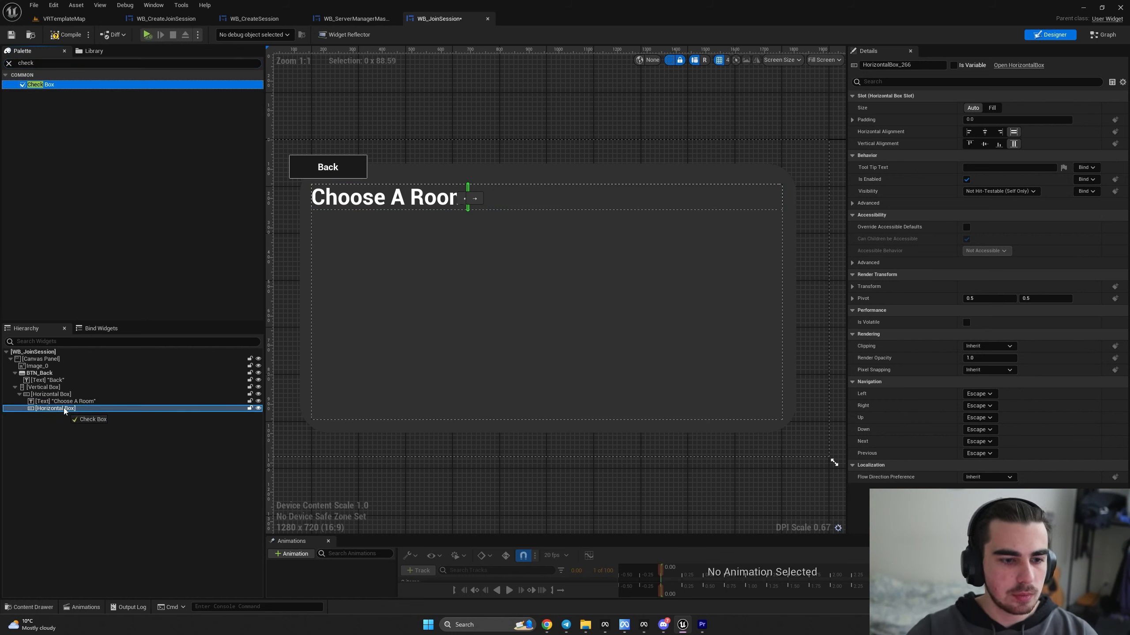
- Add a text block beside the check box in the inner horizontal box, and center that box horizontally and vertically
{"action": "left_click", "coordinate": [8, 63]}
{"action": "type", "text": "text"}
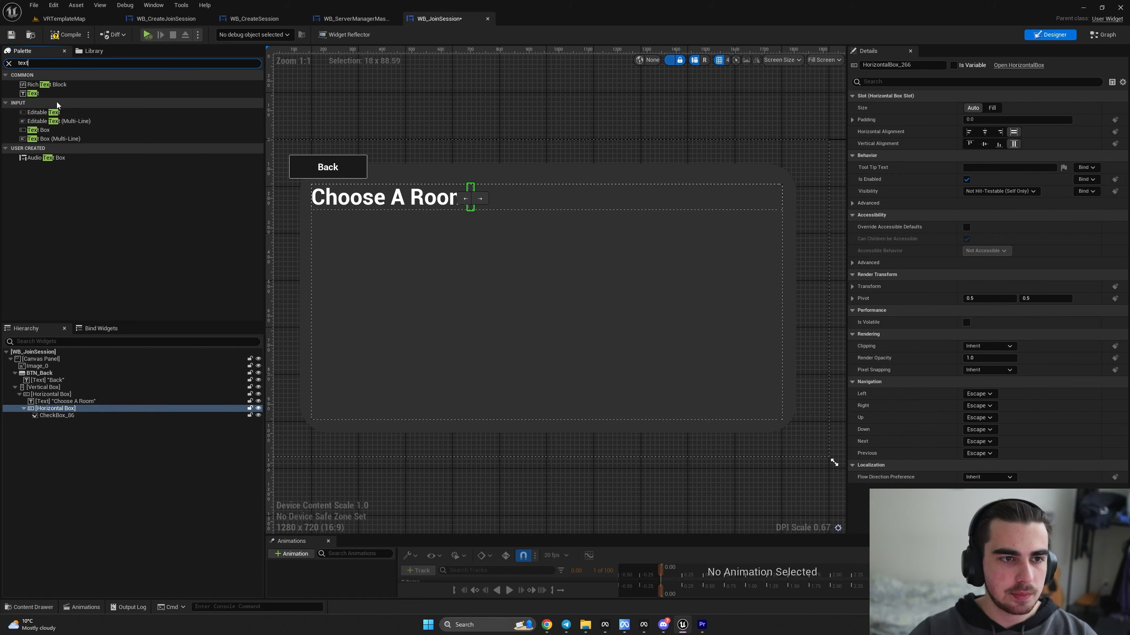
{"action": "left_click_drag", "start_coordinate": [34, 93], "coordinate": [57, 412]}
{"action": "scroll", "coordinate": [482, 223], "scroll_direction": "up", "scroll_amount": 6}
{"action": "left_click", "coordinate": [985, 131]}
{"action": "left_click", "coordinate": [984, 144]}
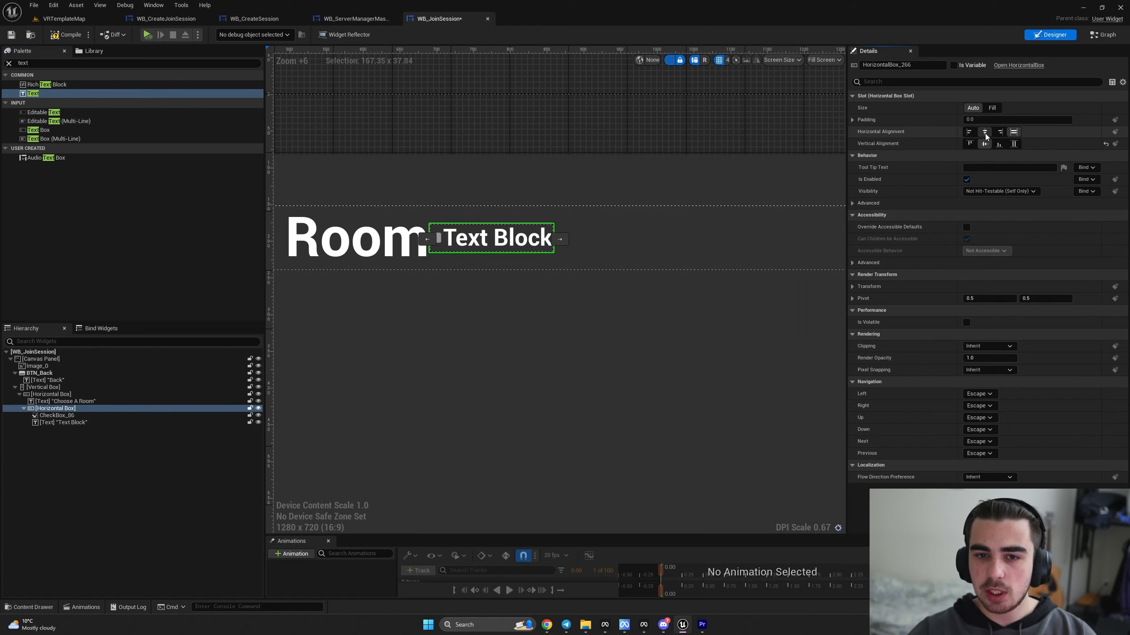
- Set the check box's unchecked image size to 50 by 50
{"action": "left_click", "coordinate": [49, 416]}
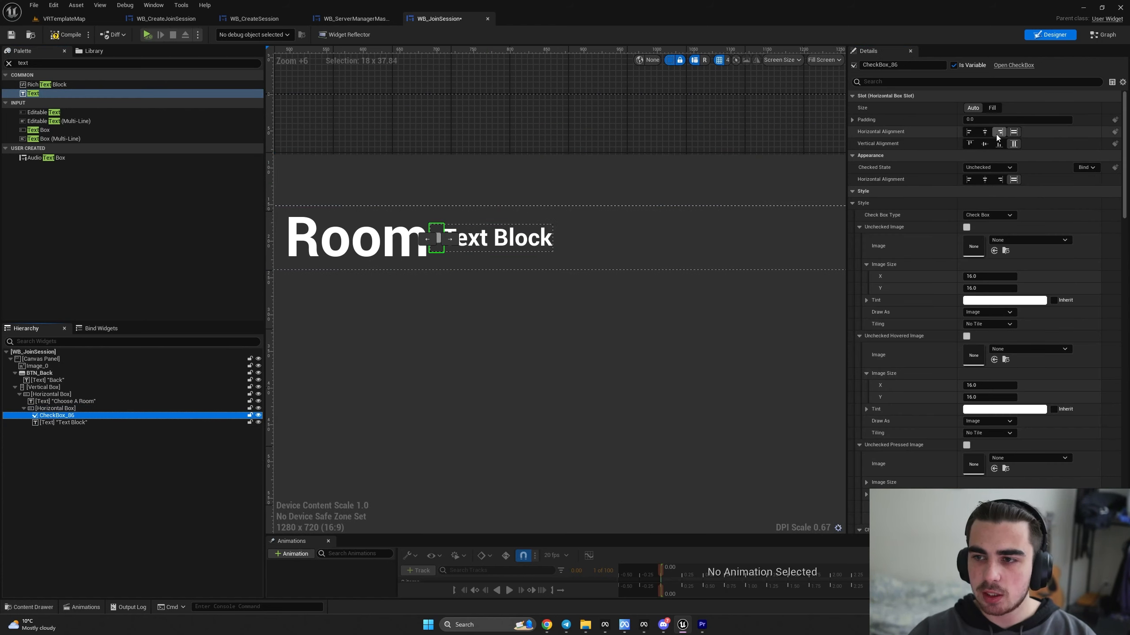
{"action": "left_click", "coordinate": [990, 277]}
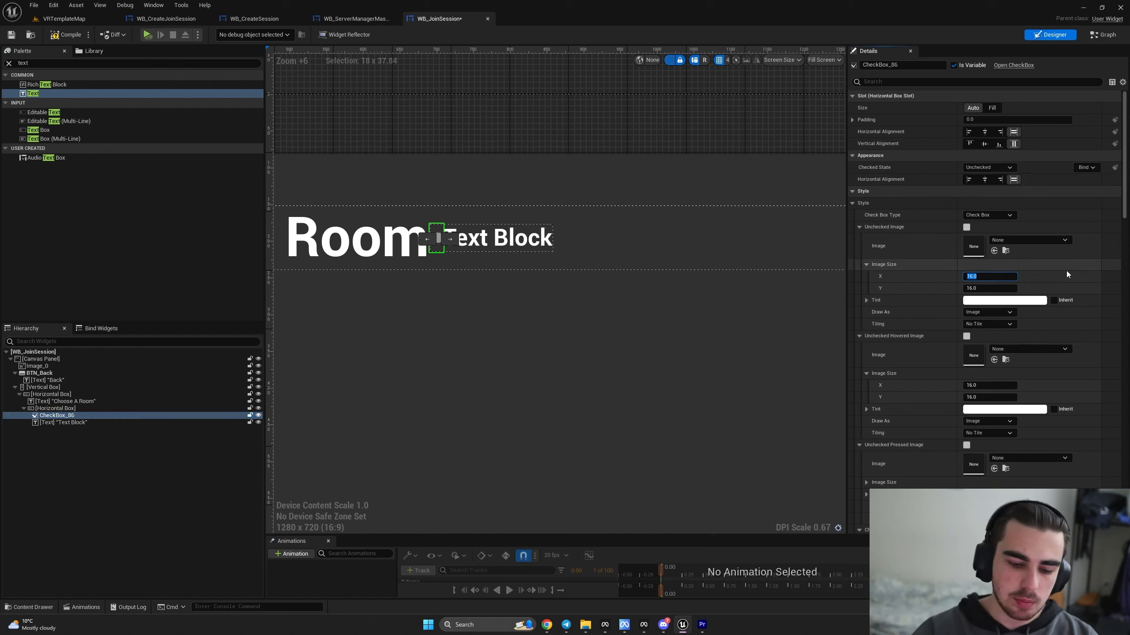
{"action": "type", "text": "50"}
{"action": "key", "text": "Return"}
{"action": "key", "text": "Tab"}
{"action": "type", "text": "50"}
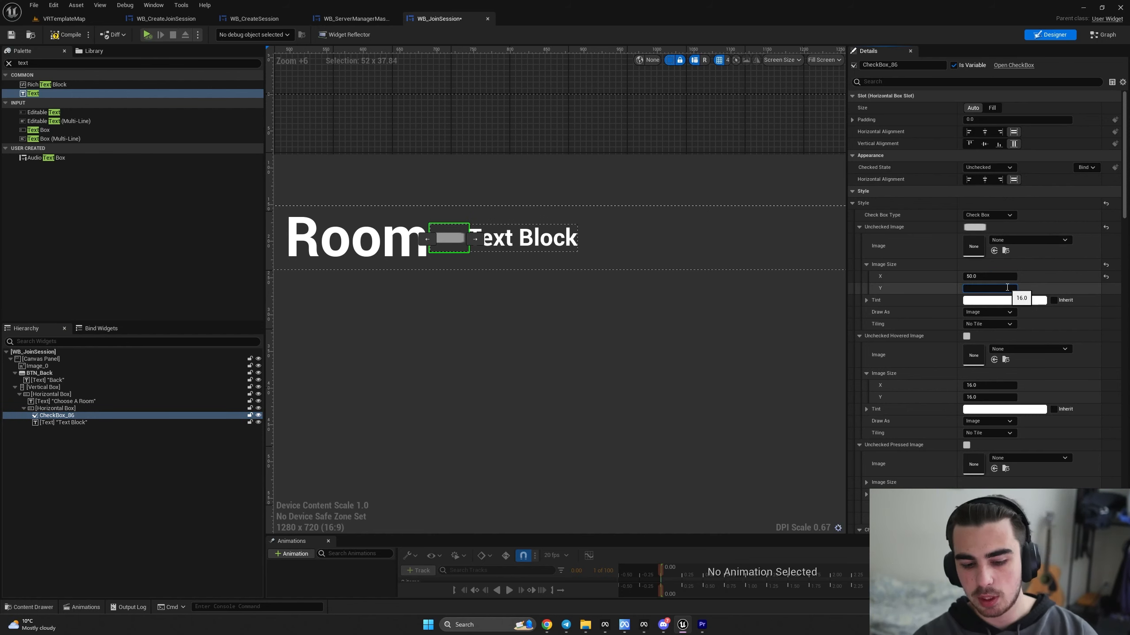
{"action": "key", "text": "Return"}
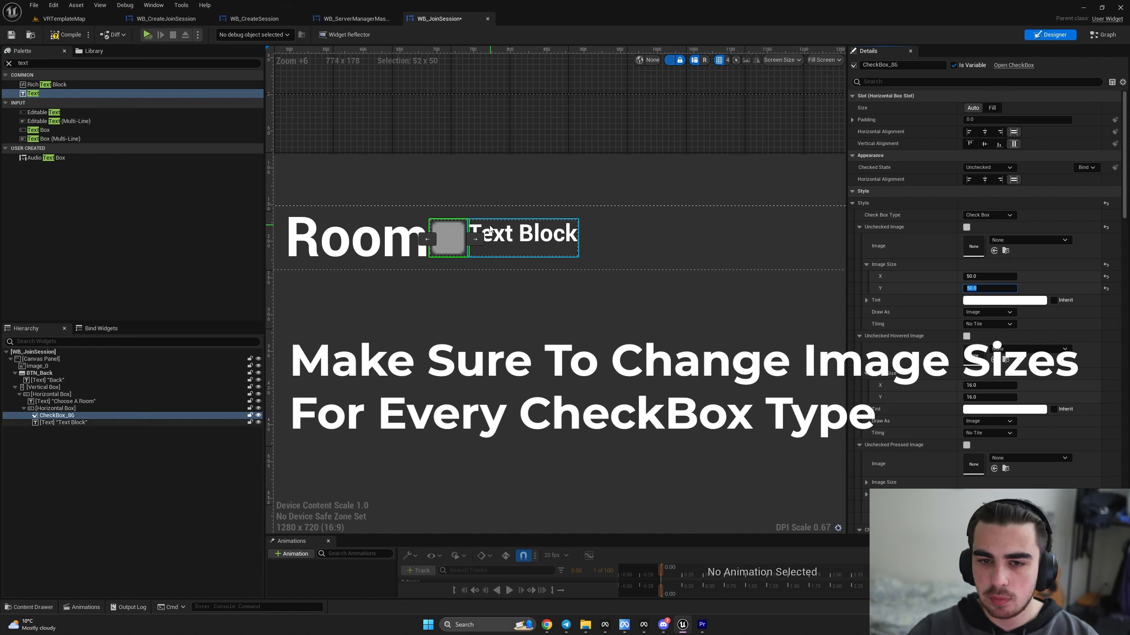
- Center the new text block vertically and change its text to "LAN?"
{"action": "left_click", "coordinate": [520, 233]}
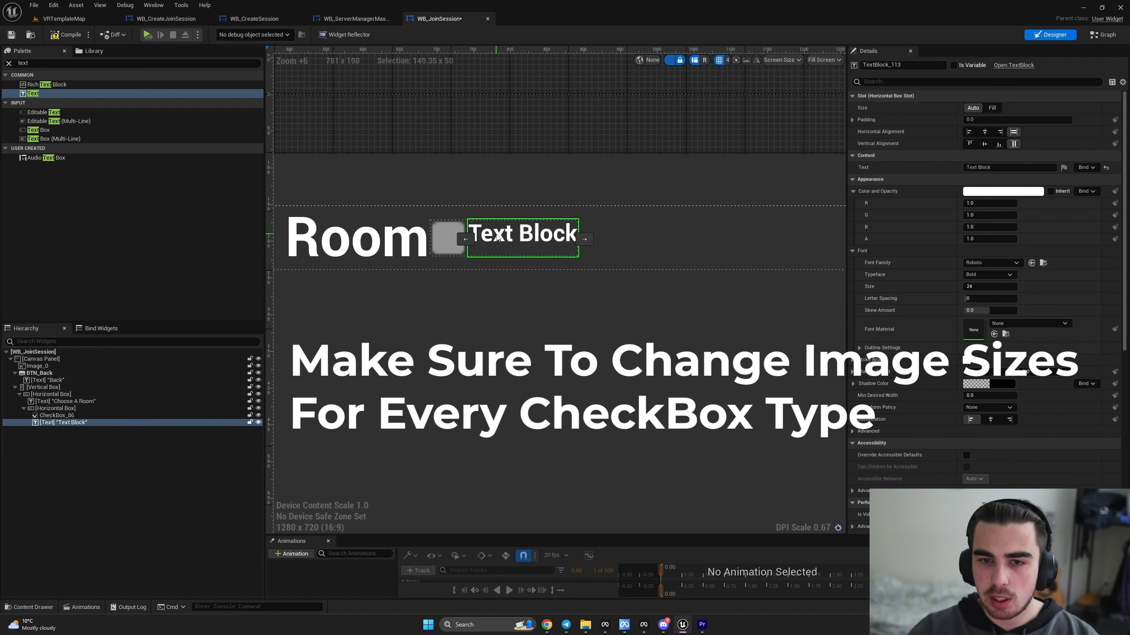
{"action": "left_click", "coordinate": [985, 143]}
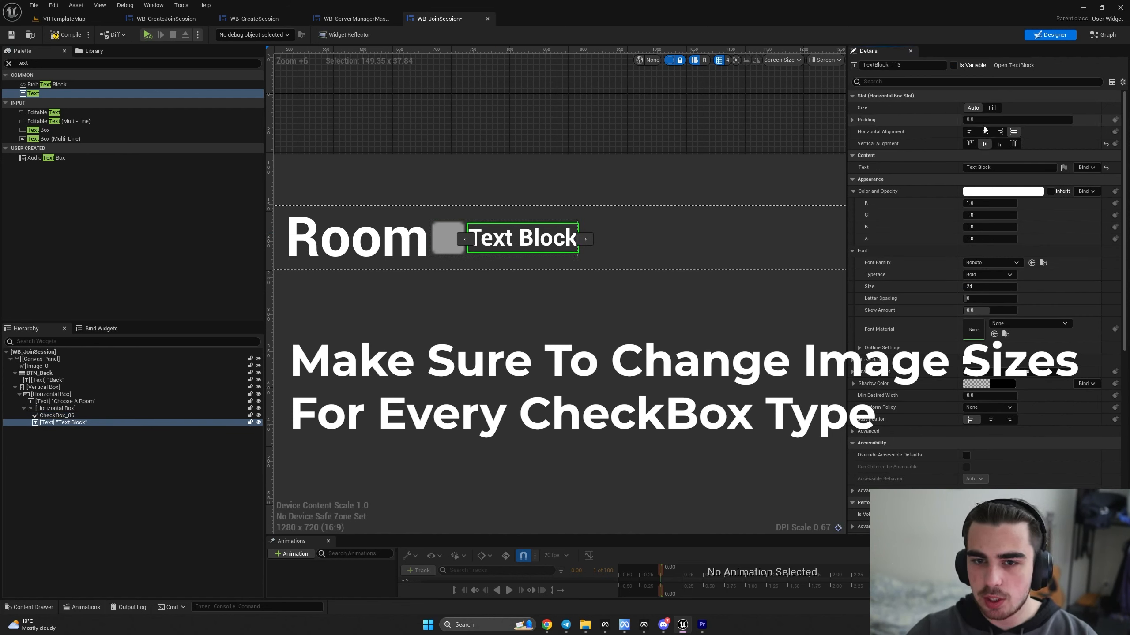
{"action": "left_click", "coordinate": [1013, 167]}
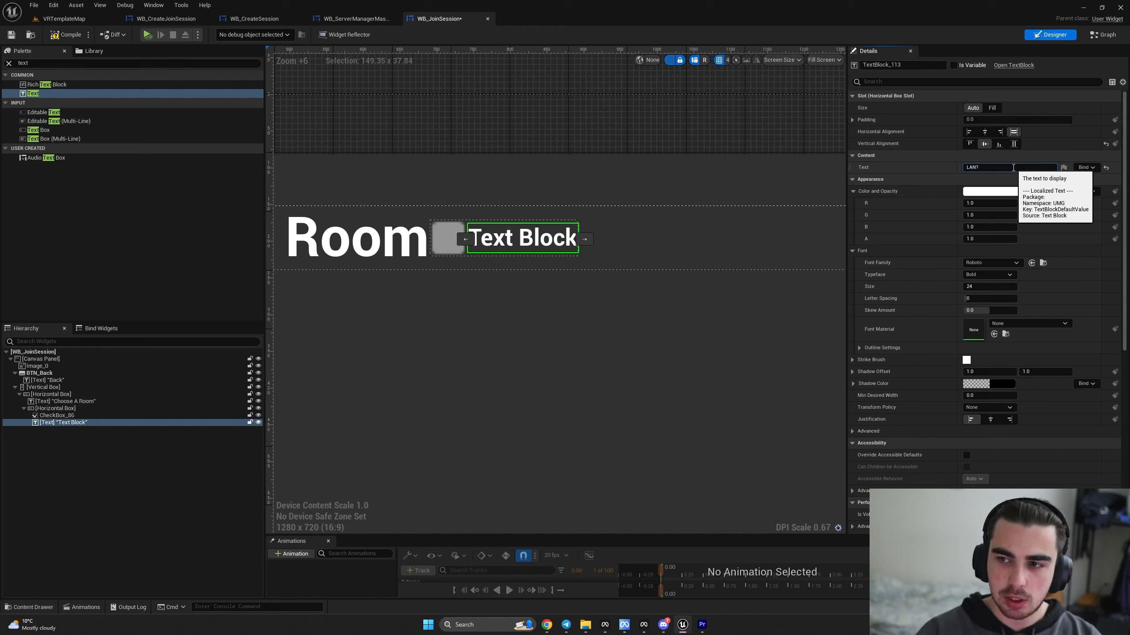
{"action": "key", "text": "Return"}
- Set the font size of the "LAN?" text to 56, matching the "Choose A Room" heading
{"action": "left_click_drag", "start_coordinate": [982, 289], "coordinate": [1005, 289]}
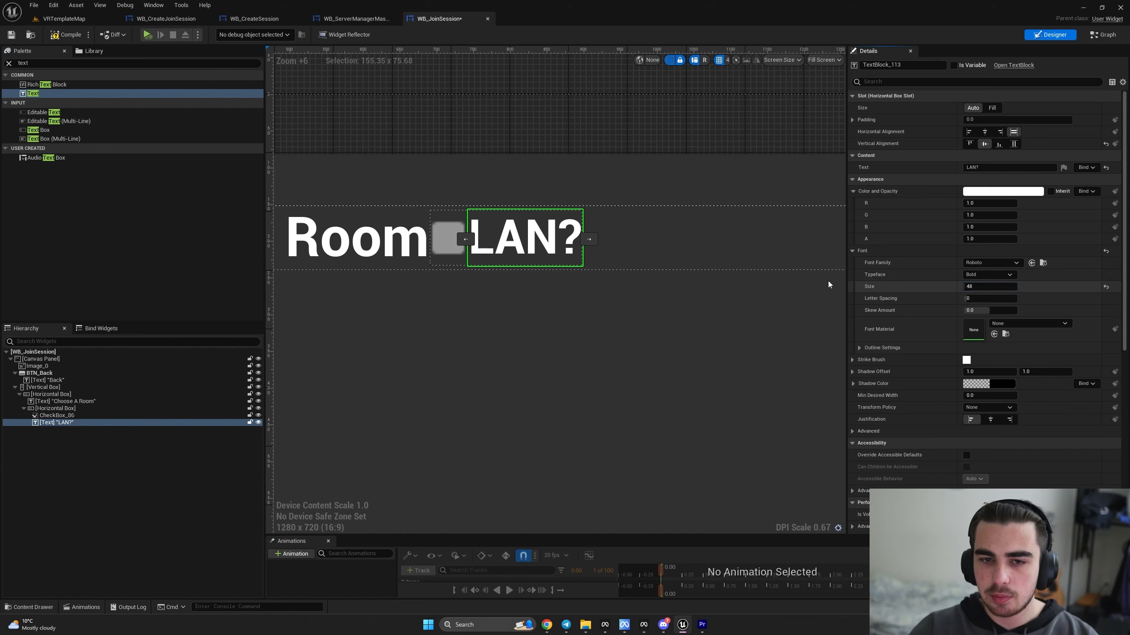
{"action": "left_click", "coordinate": [375, 243]}
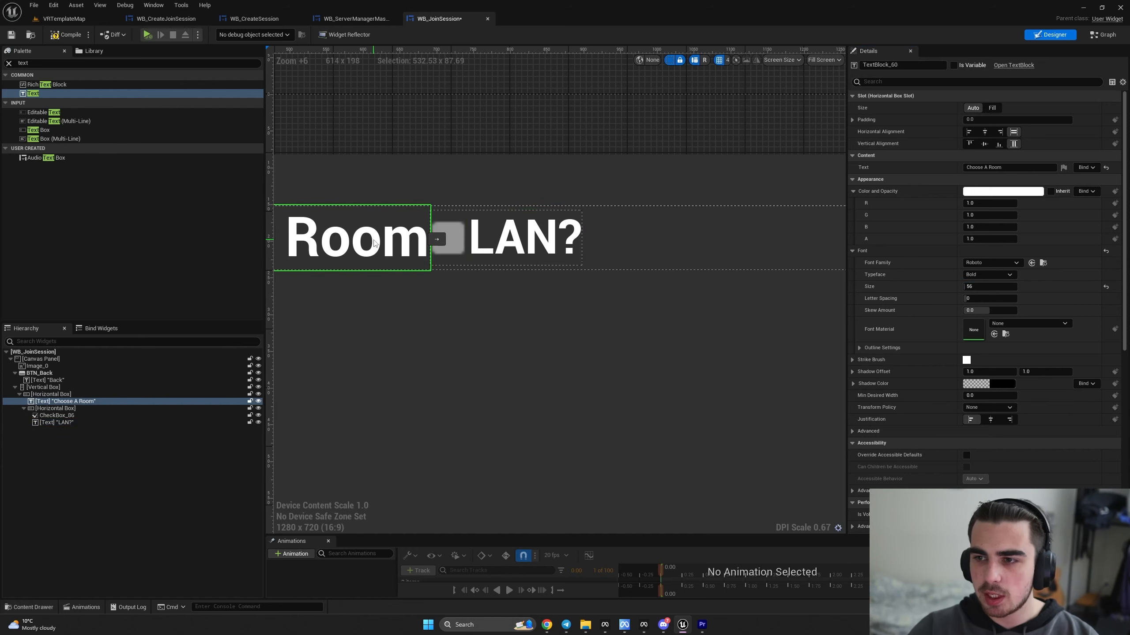
{"action": "left_click", "coordinate": [574, 253]}
{"action": "left_click", "coordinate": [1003, 286]}
{"action": "type", "text": "56"}
{"action": "key", "text": "Return"}
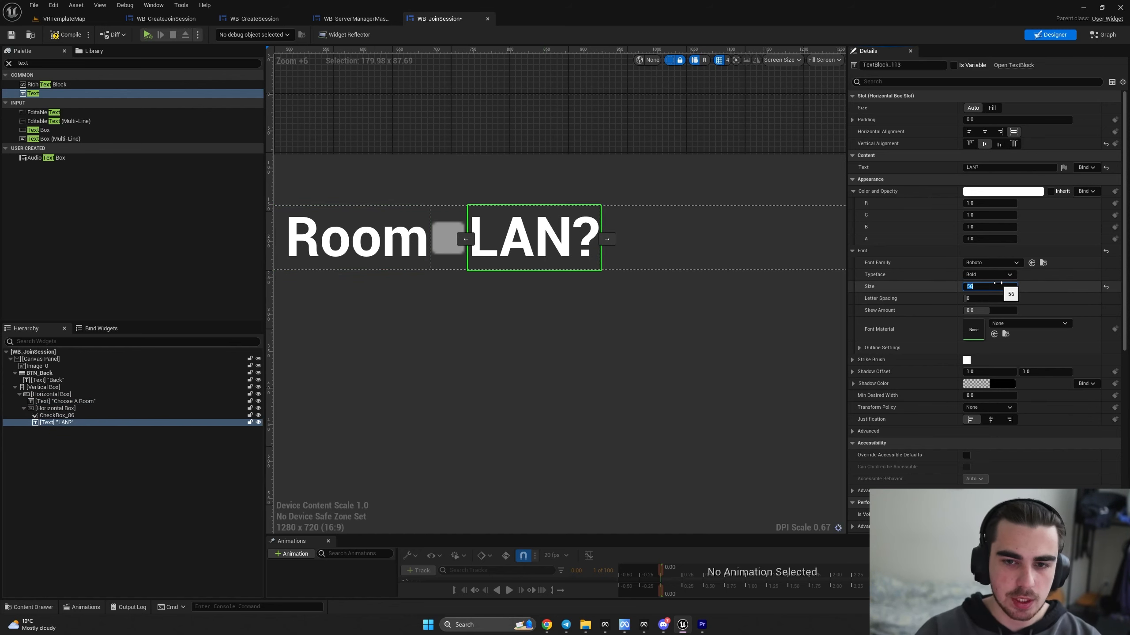
- Set the inner horizontal box's slot size to Fill, with centered horizontal and vertical alignment
{"action": "scroll", "coordinate": [524, 173], "scroll_direction": "down", "scroll_amount": 4}
{"action": "left_click", "coordinate": [57, 409]}
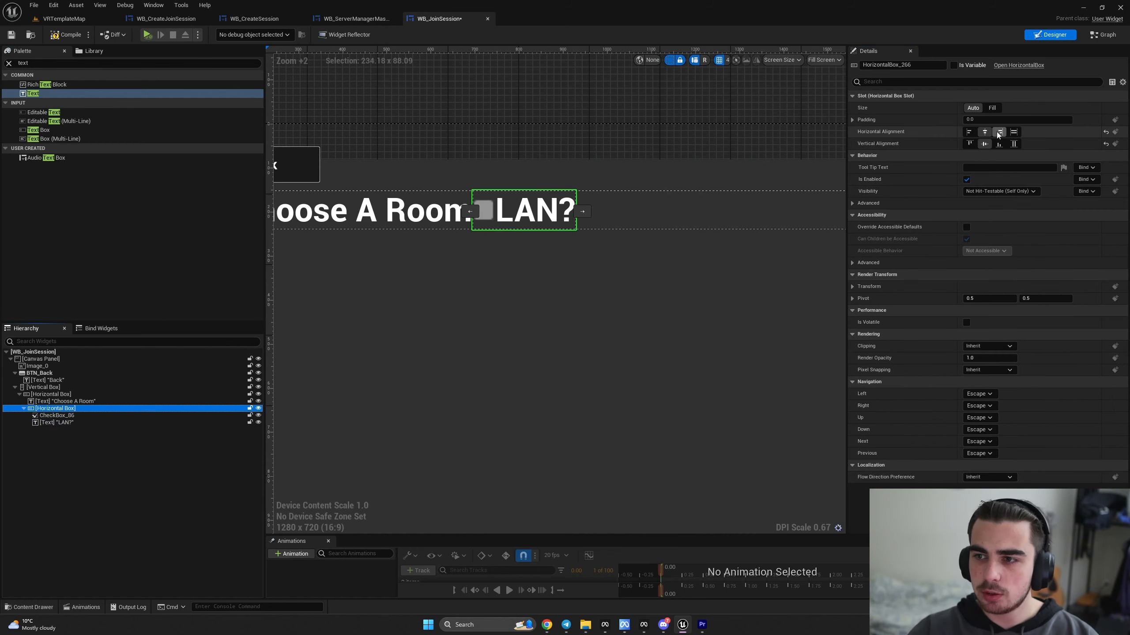
{"action": "left_click", "coordinate": [1014, 131]}
{"action": "left_click", "coordinate": [1014, 143]}
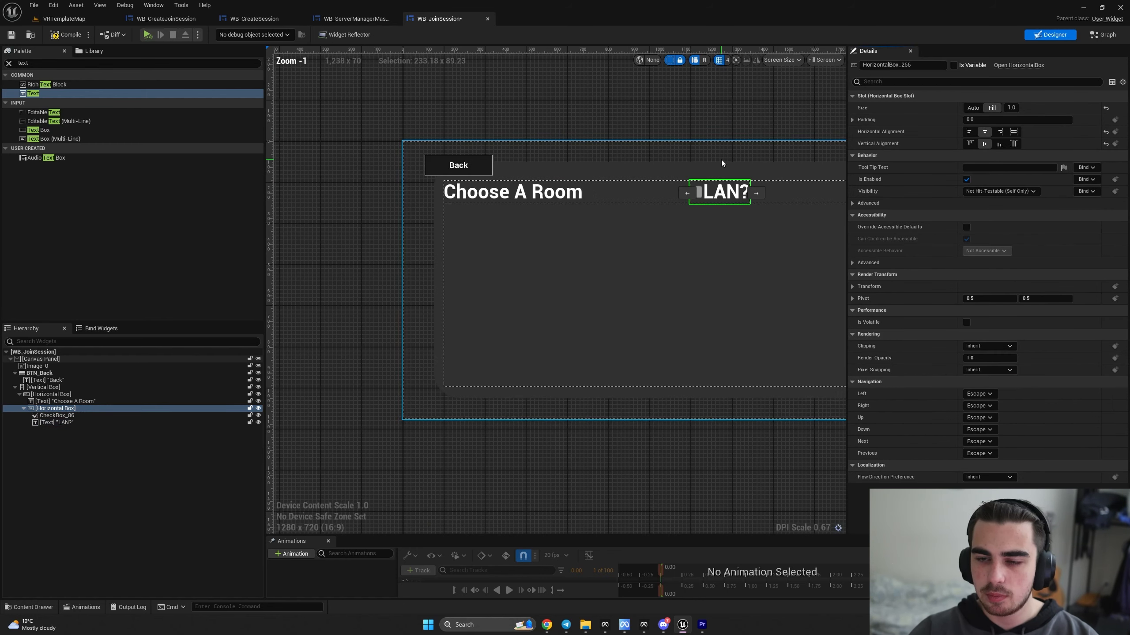
{"action": "right_click_drag", "start_coordinate": [741, 152], "coordinate": [714, 171]}
{"action": "scroll", "coordinate": [713, 160], "scroll_direction": "up", "scroll_amount": 2}
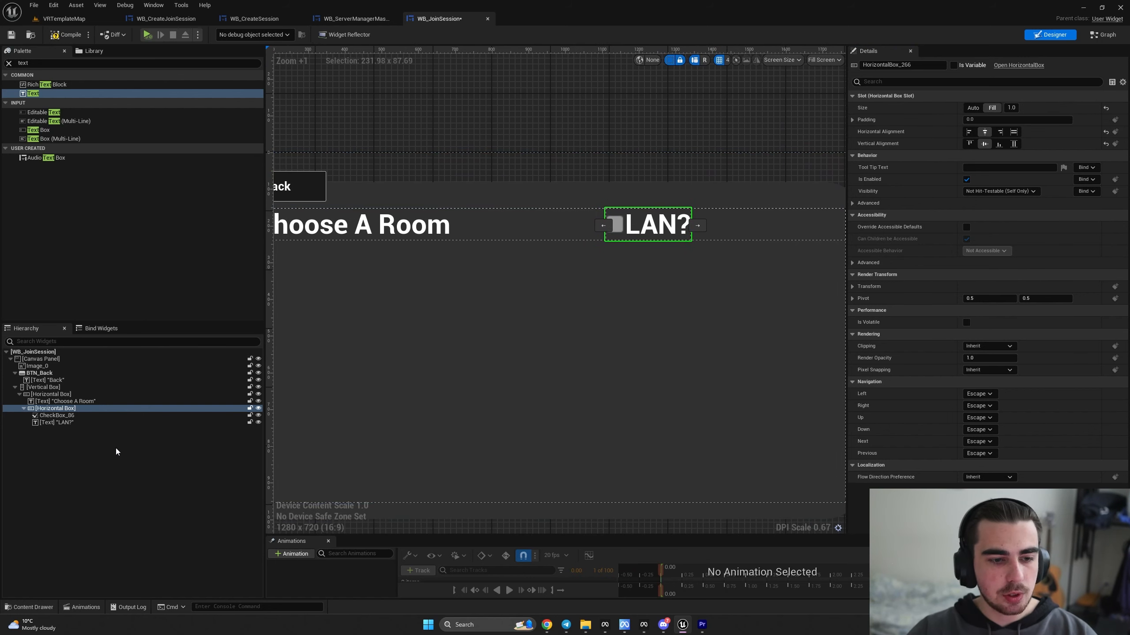
{"action": "left_click", "coordinate": [9, 64]}
{"action": "type", "text": "but"}
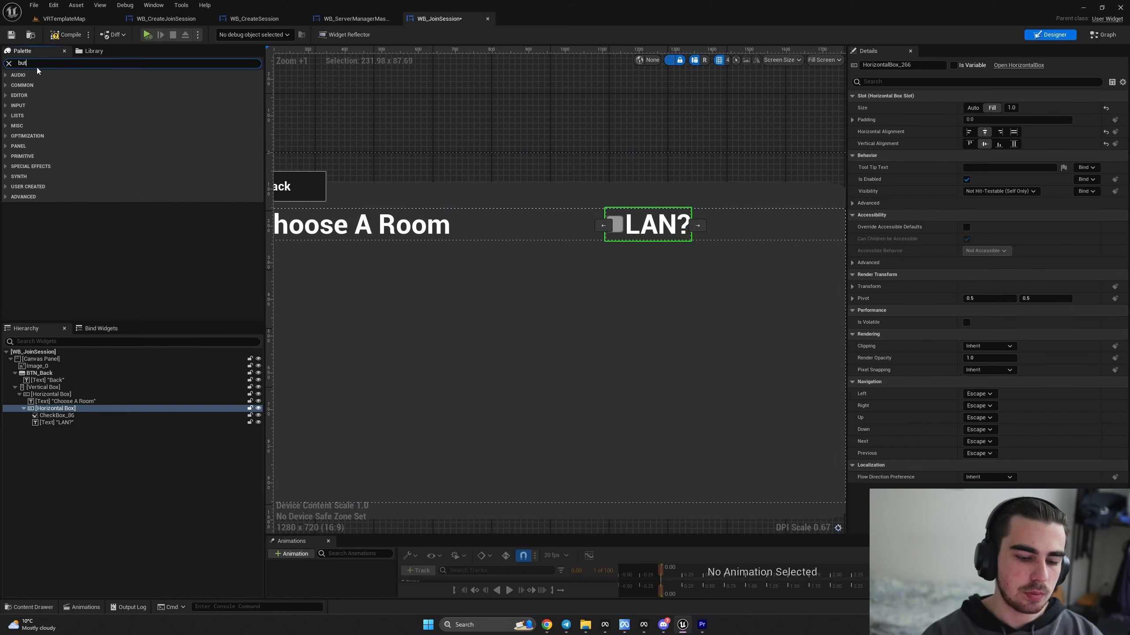
{"action": "type", "text": "t"}
{"action": "scroll", "coordinate": [578, 320], "scroll_direction": "down", "scroll_amount": 3}
{"action": "scroll", "coordinate": [375, 214], "scroll_direction": "up", "scroll_amount": 2}
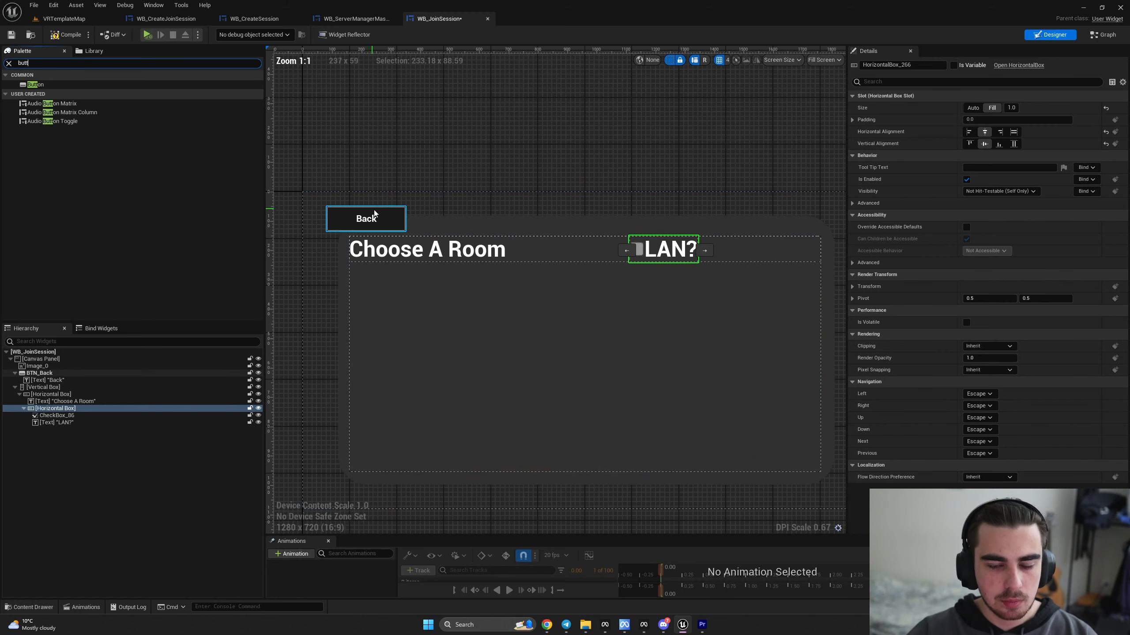
- Copy the Back button into the outer horizontal box as the last item of the header row
{"action": "left_click", "coordinate": [393, 221]}
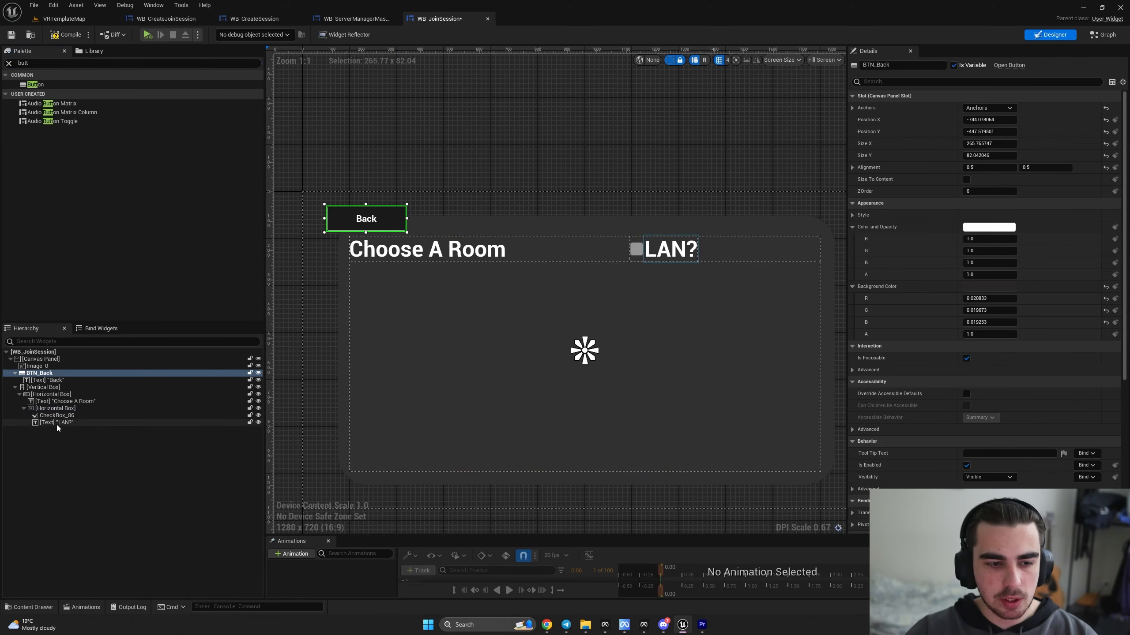
{"action": "left_click", "coordinate": [50, 394]}
{"action": "key", "text": "ctrl+v"}
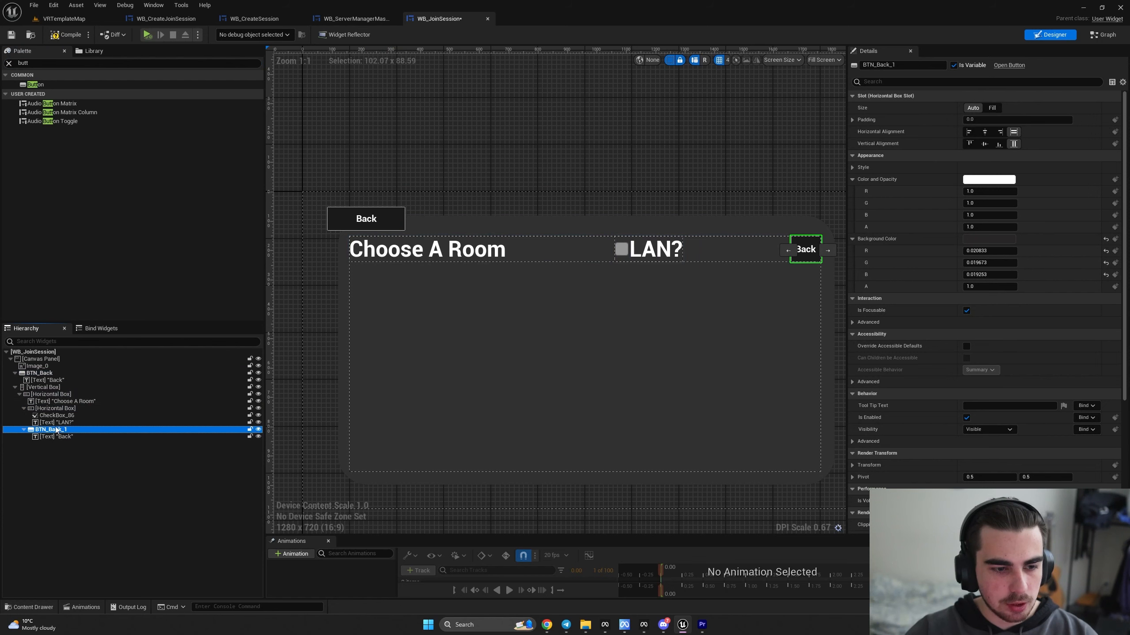
{"action": "right_click_drag", "start_coordinate": [611, 295], "coordinate": [554, 298]}
{"action": "scroll", "coordinate": [741, 242], "scroll_direction": "up", "scroll_amount": 3}
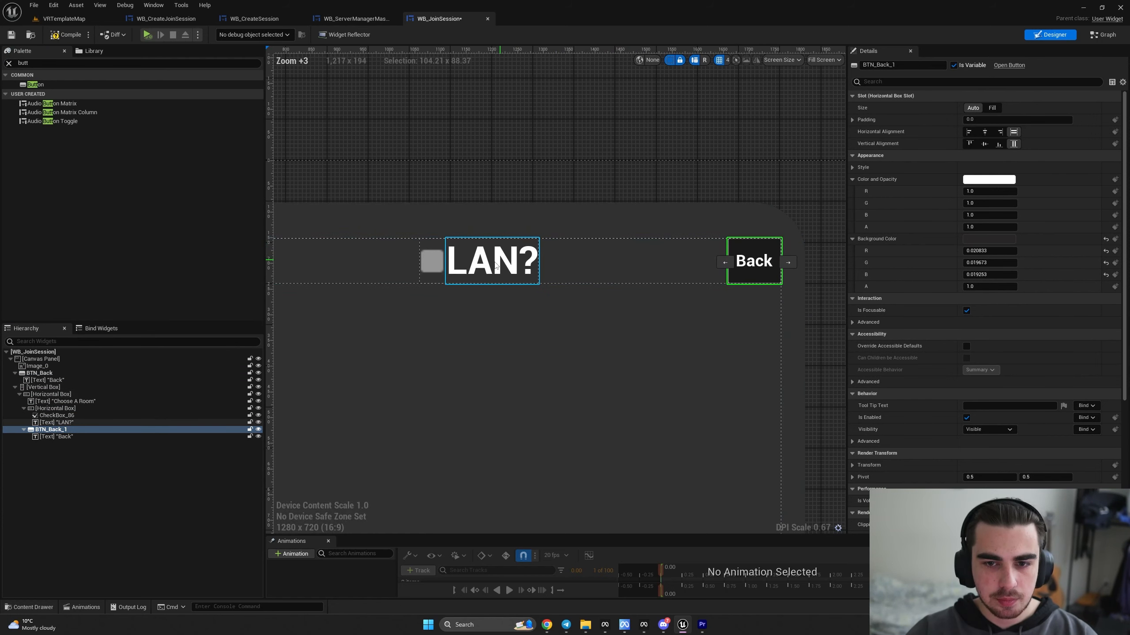
- Change the copied button's label text to "Refresh"
{"action": "scroll", "coordinate": [512, 267], "scroll_direction": "down", "scroll_amount": 1}
{"action": "right_click_drag", "start_coordinate": [511, 267], "coordinate": [469, 295]}
{"action": "left_click", "coordinate": [677, 290]}
{"action": "left_click", "coordinate": [987, 154]}
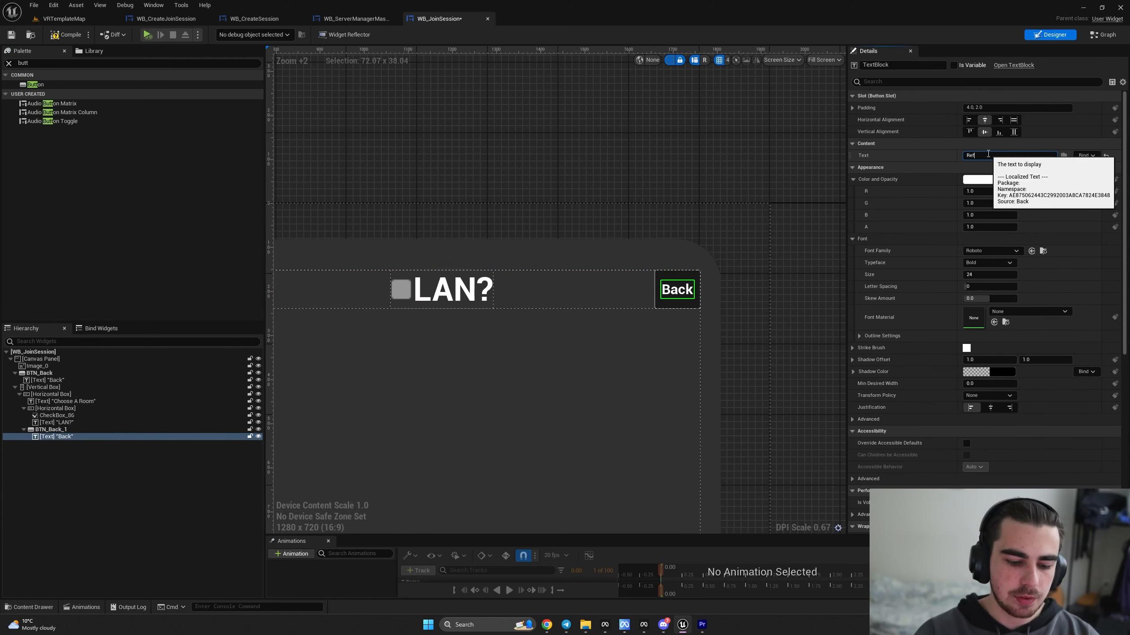
{"action": "type", "text": "Refresh"}
{"action": "key", "text": "Return"}
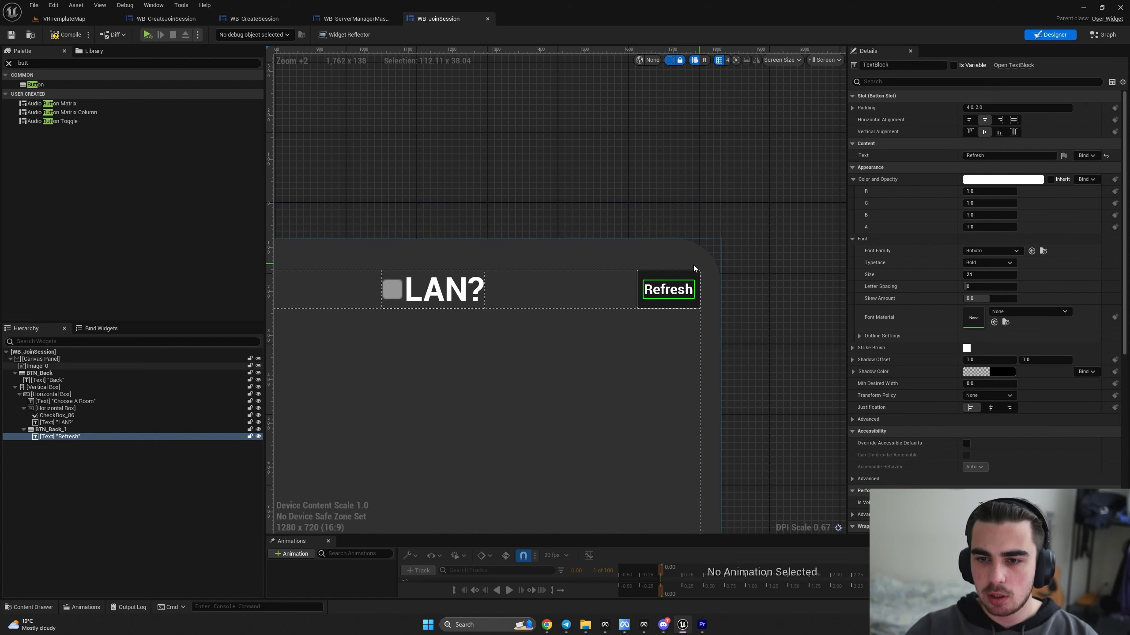
- Change the Refresh button's background color to orange
{"action": "left_click", "coordinate": [51, 429]}
{"action": "left_click", "coordinate": [976, 242]}
{"action": "left_click_drag", "start_coordinate": [869, 332], "coordinate": [879, 335]}
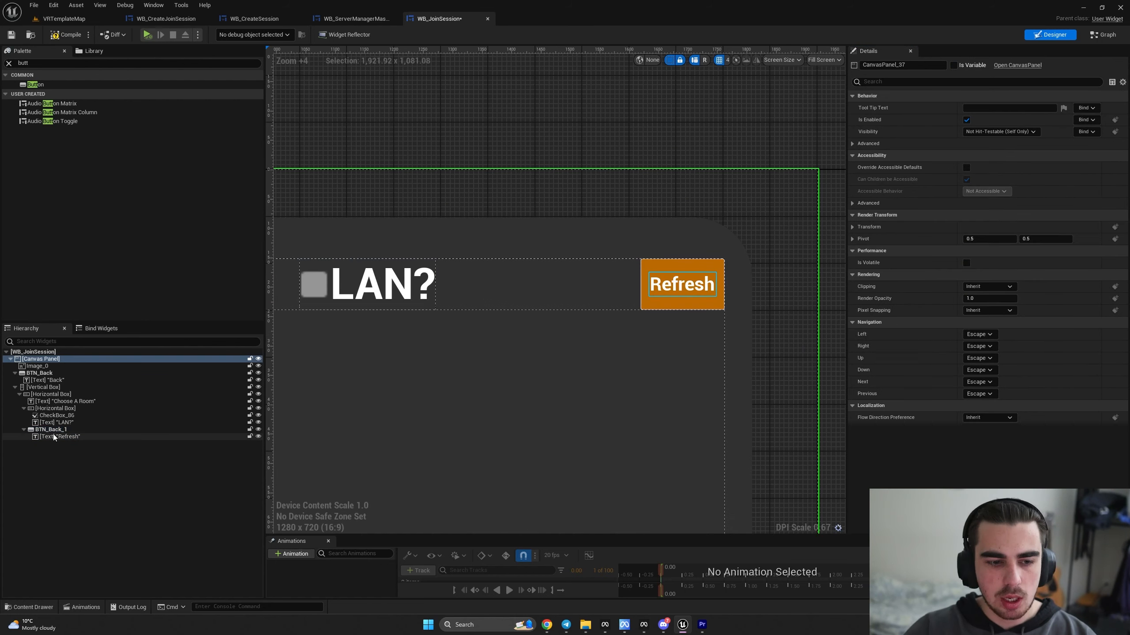
- Set the left and right padding of the Refresh button's label to 80
{"action": "left_click", "coordinate": [50, 429]}
{"action": "left_click", "coordinate": [58, 436]}
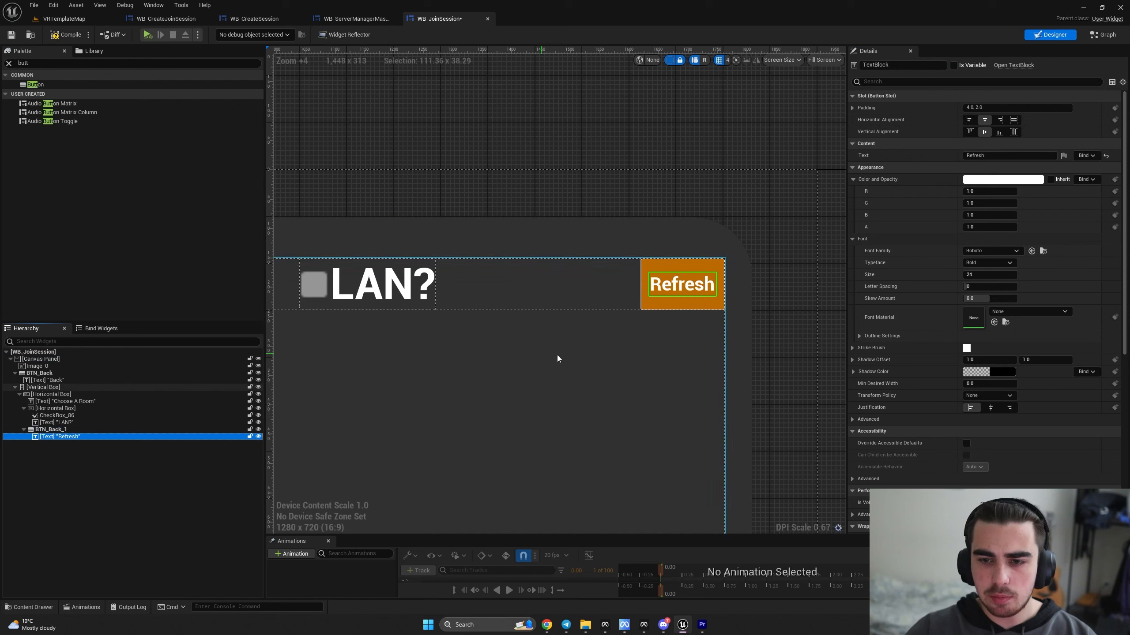
{"action": "left_click", "coordinate": [853, 108]}
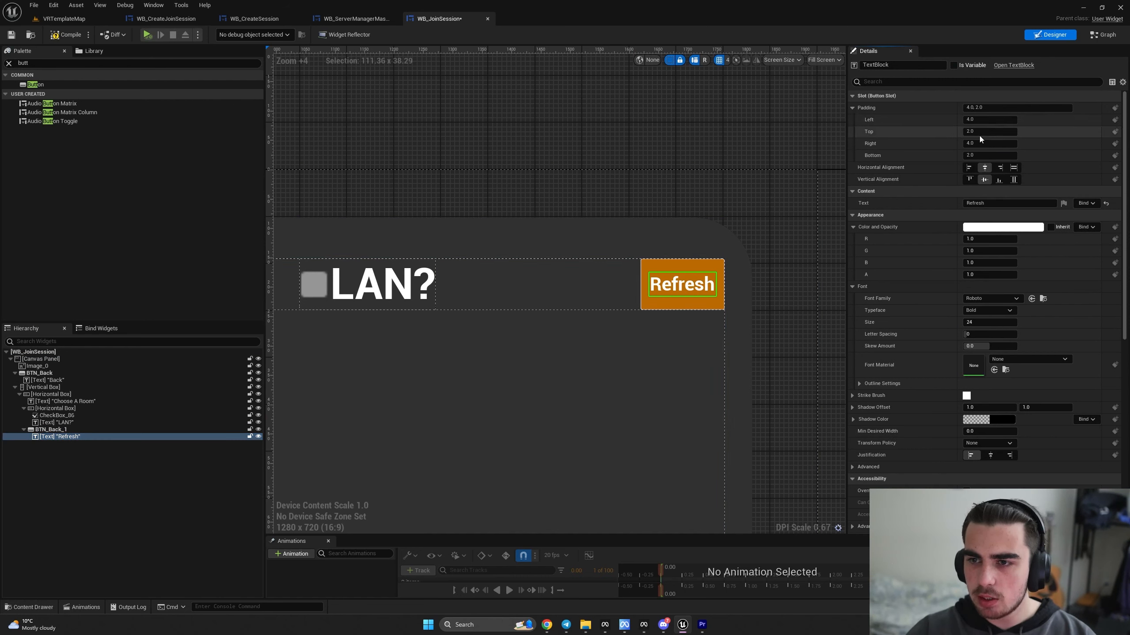
{"action": "left_click", "coordinate": [983, 120]}
{"action": "type", "text": "20"}
{"action": "key", "text": "Return"}
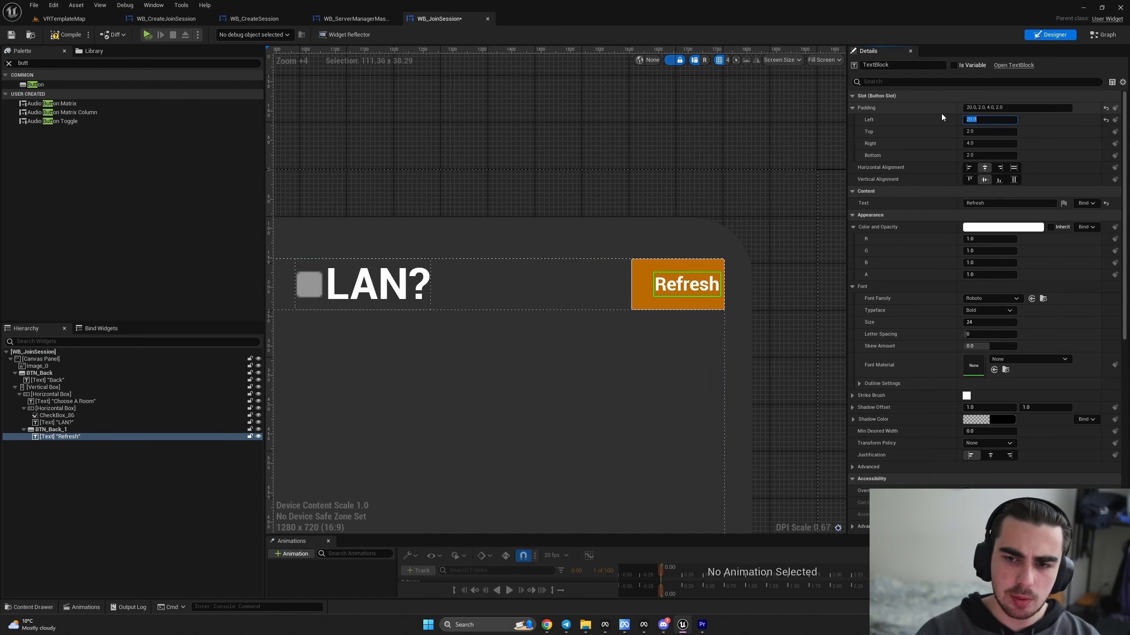
{"action": "type", "text": "8"}
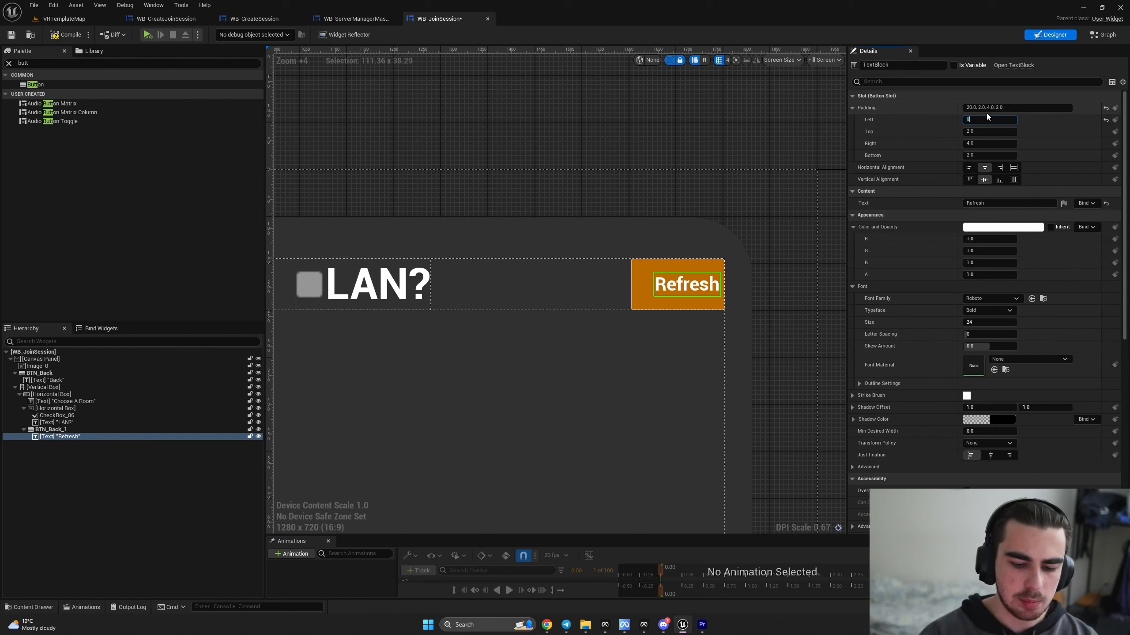
{"action": "type", "text": "0"}
{"action": "left_click", "coordinate": [977, 144]}
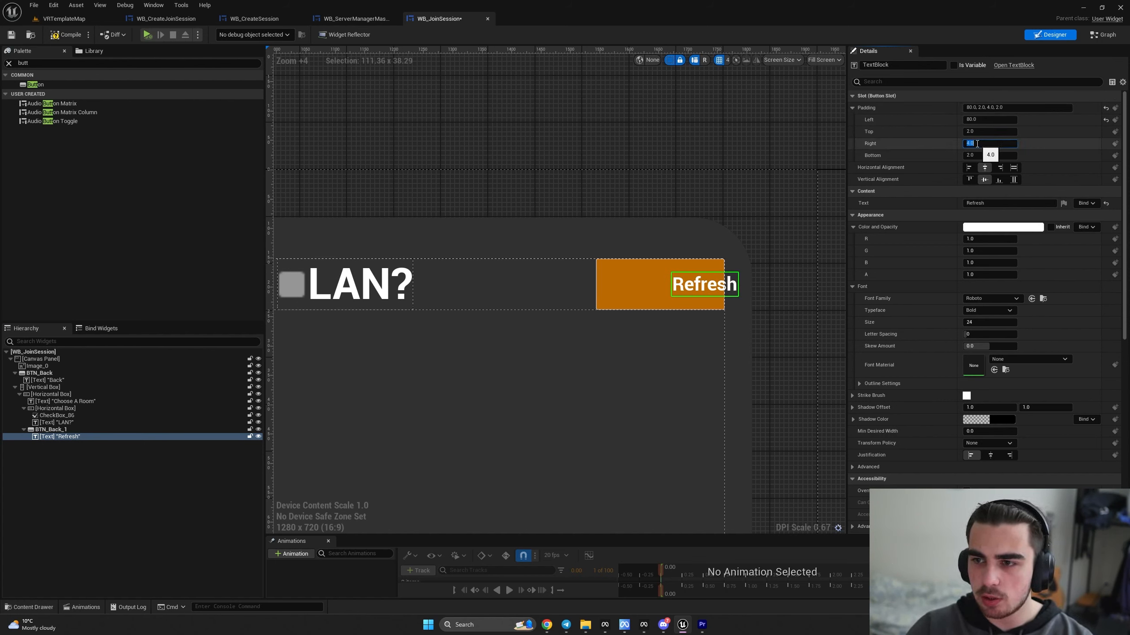
{"action": "type", "text": "80"}
{"action": "key", "text": "Return"}
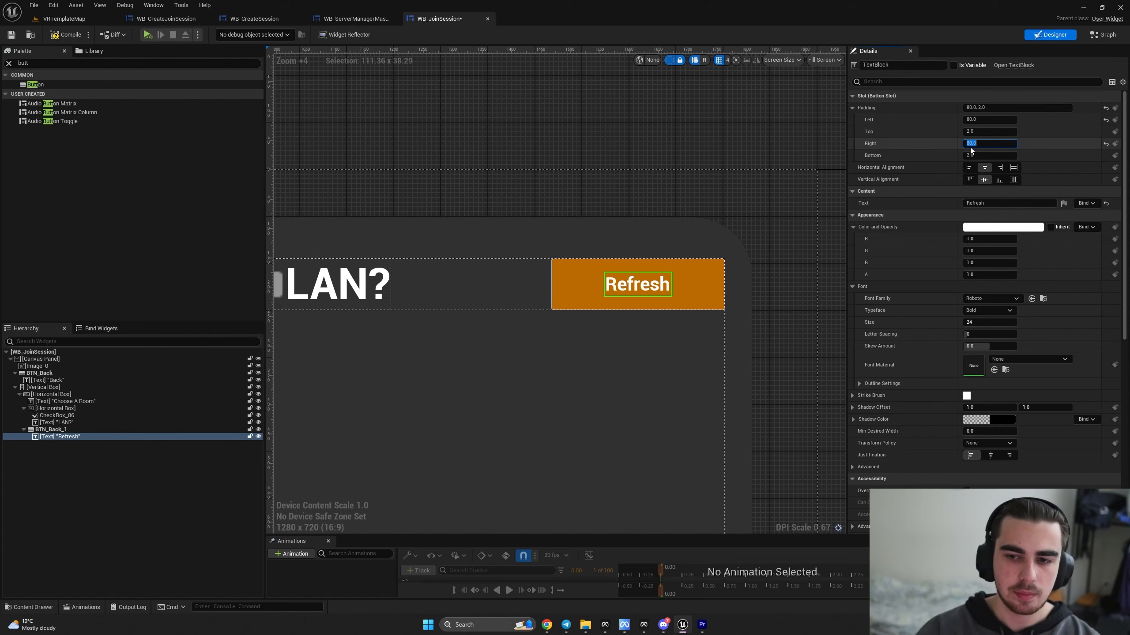
- Align the inner horizontal box holding the check box and "LAN?" to the right, with vertical alignment set to fill
{"action": "scroll", "coordinate": [399, 187], "scroll_direction": "down", "scroll_amount": 5}
{"action": "scroll", "coordinate": [523, 196], "scroll_direction": "up", "scroll_amount": 1}
{"action": "left_click", "coordinate": [522, 262]}
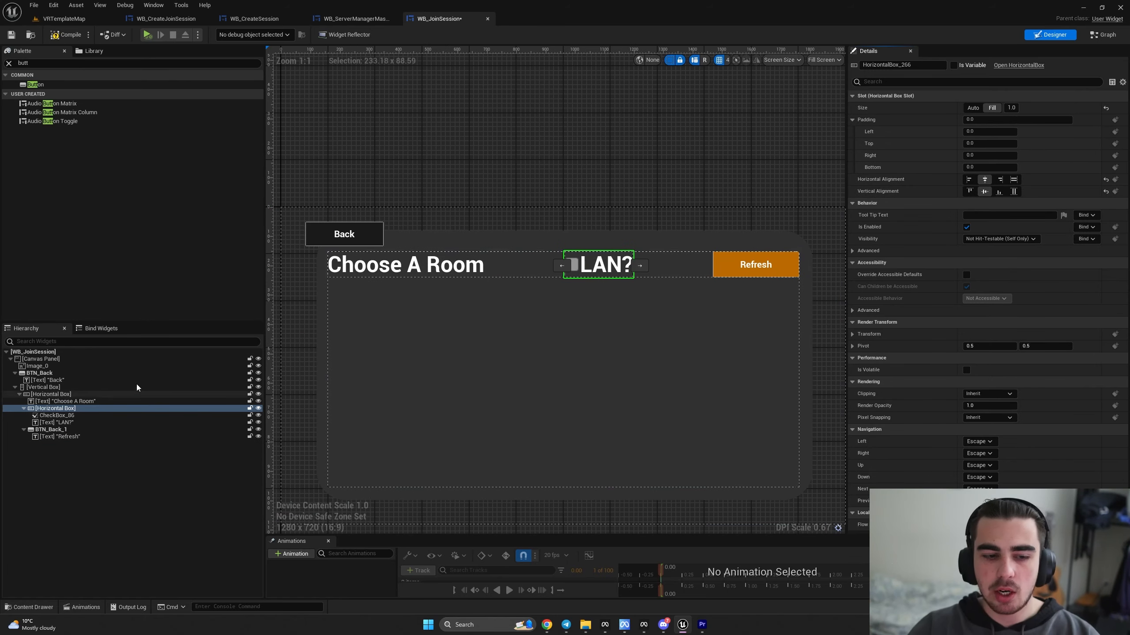
{"action": "left_click", "coordinate": [1013, 192]}
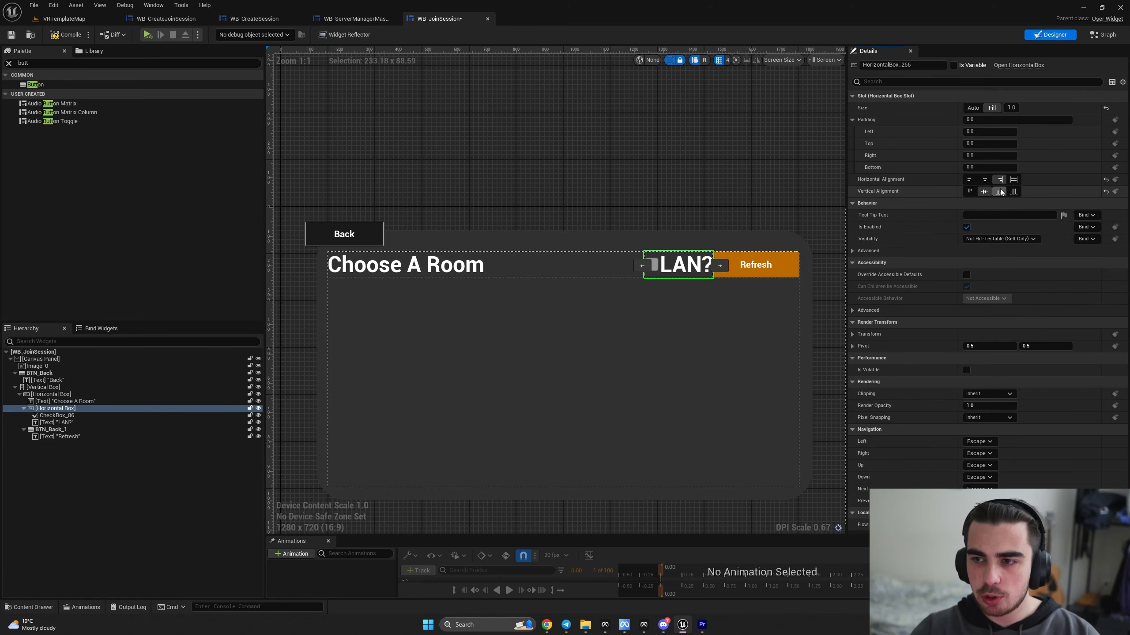
{"action": "left_click", "coordinate": [1014, 180]}
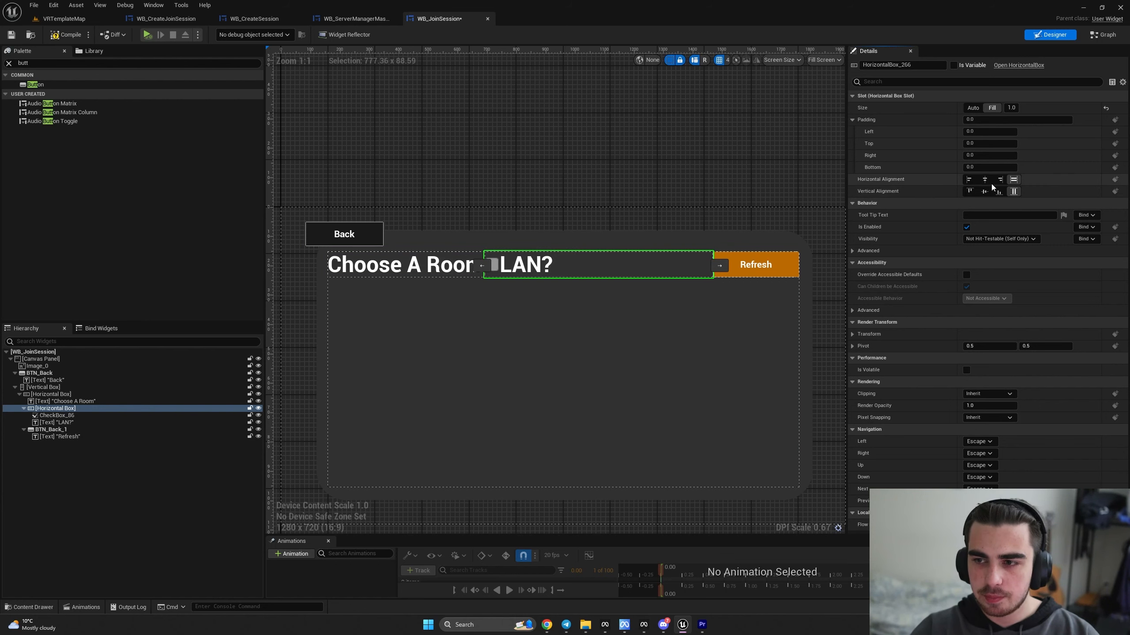
{"action": "left_click", "coordinate": [999, 179]}
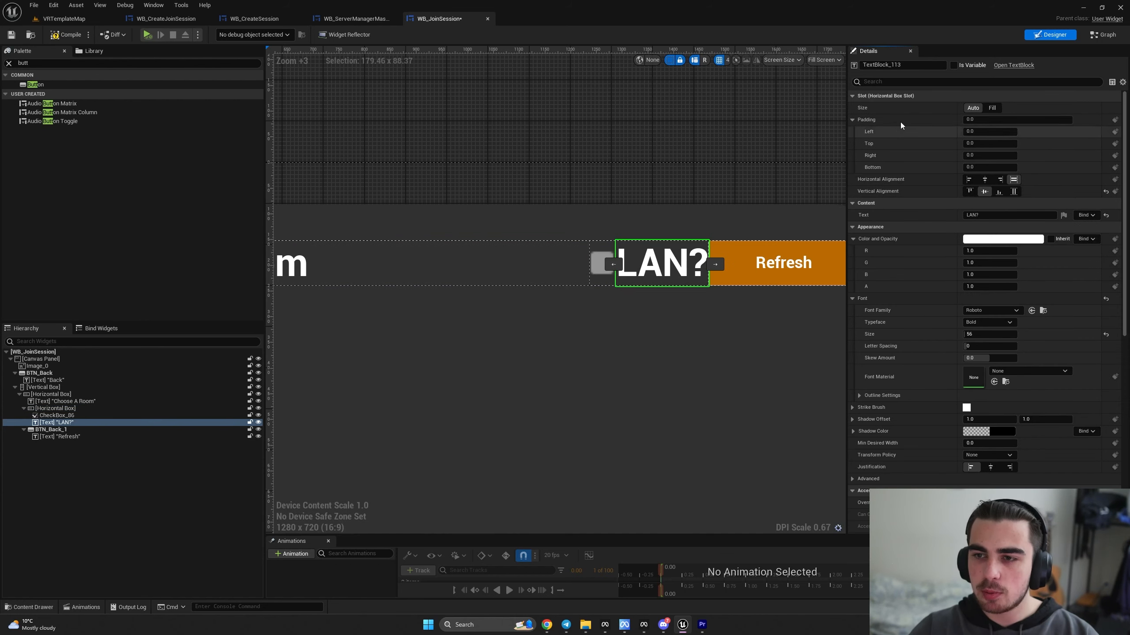
- Set the right padding of the "LAN?" text to 40 and deselect it
{"action": "left_click", "coordinate": [1005, 156]}
{"action": "type", "text": "40"}
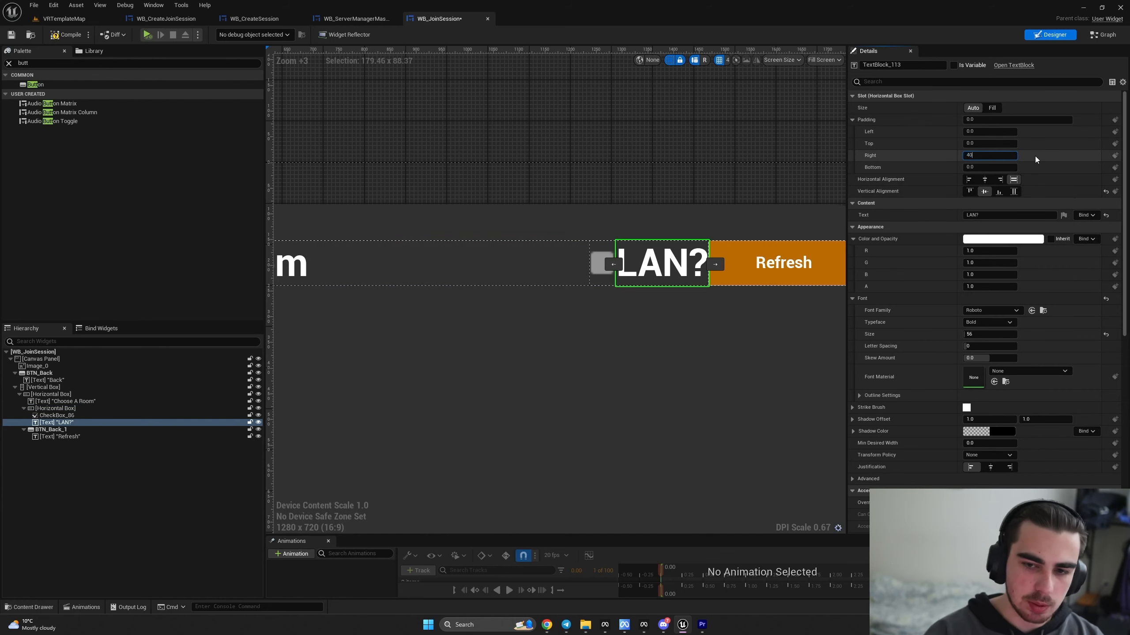
{"action": "key", "text": "Return"}
{"action": "left_click", "coordinate": [690, 134]}
{"action": "scroll", "coordinate": [612, 129], "scroll_direction": "down", "scroll_amount": 3}
{"action": "right_click_drag", "start_coordinate": [602, 127], "coordinate": [634, 154]}
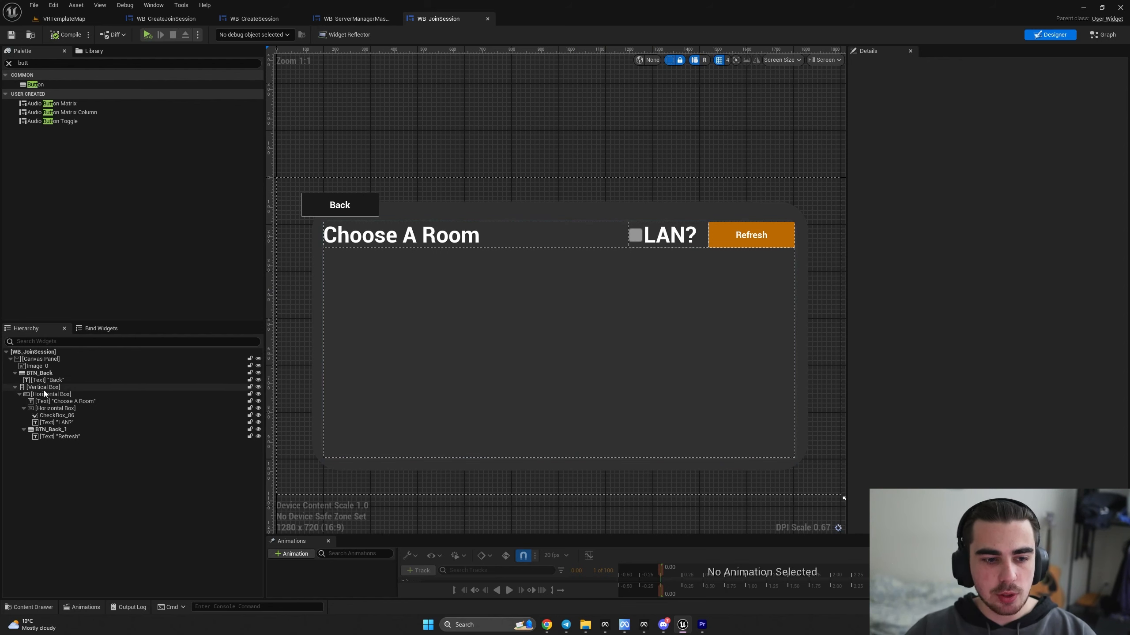
- Add a Scroll Box to the vertical box below the header row, set its size to Fill, and save the widget
{"action": "left_click", "coordinate": [9, 63]}
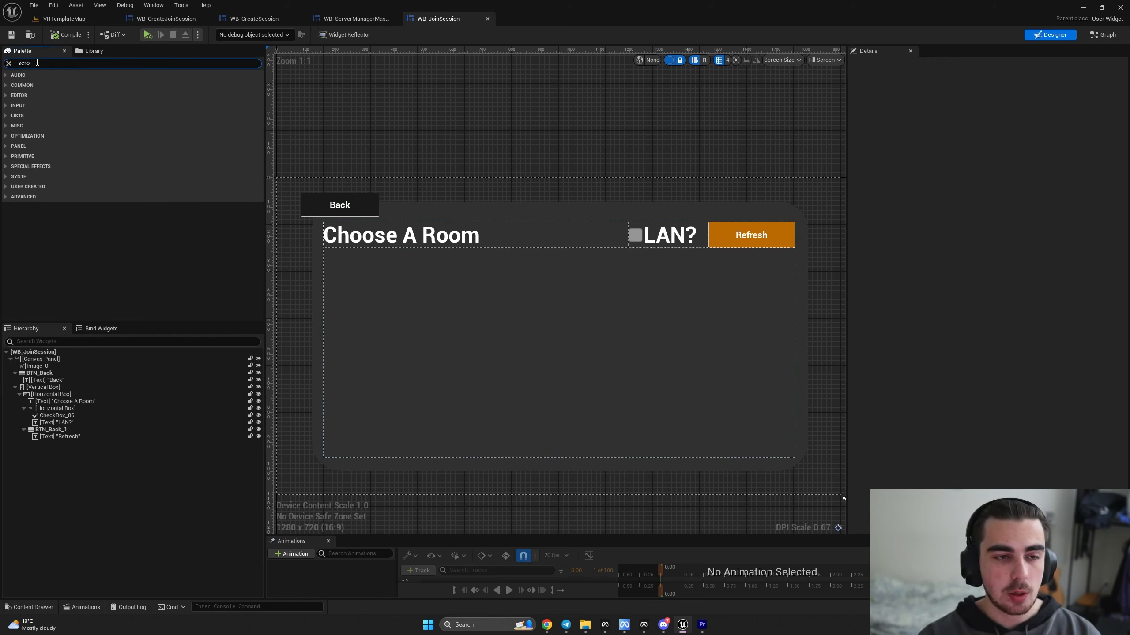
{"action": "left_click_drag", "start_coordinate": [40, 84], "coordinate": [54, 388]}
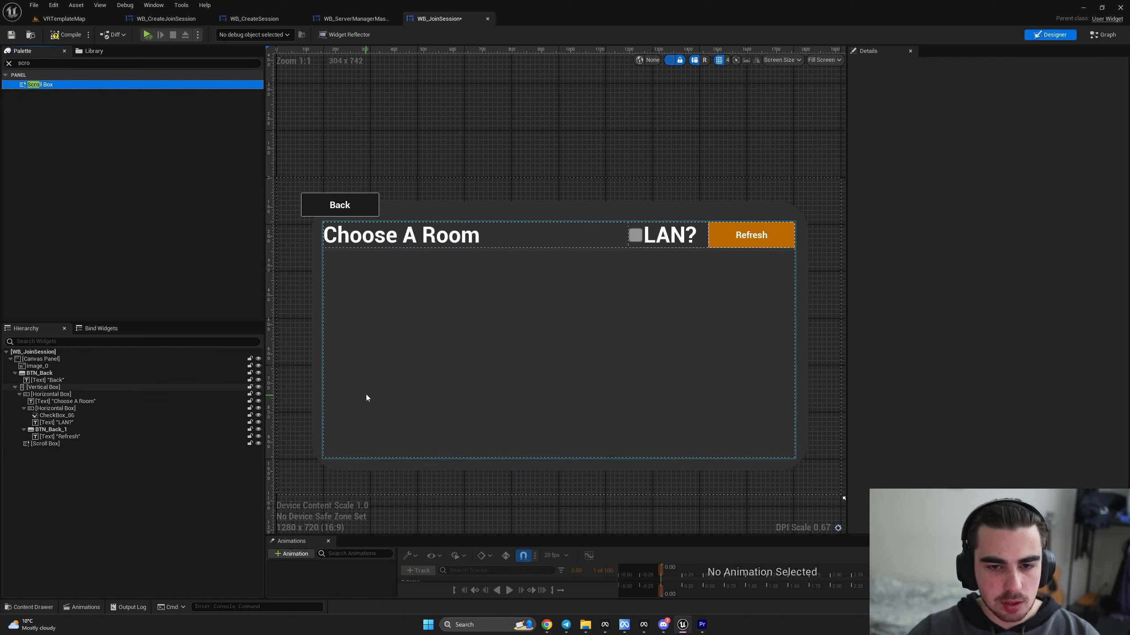
{"action": "left_click", "coordinate": [38, 445]}
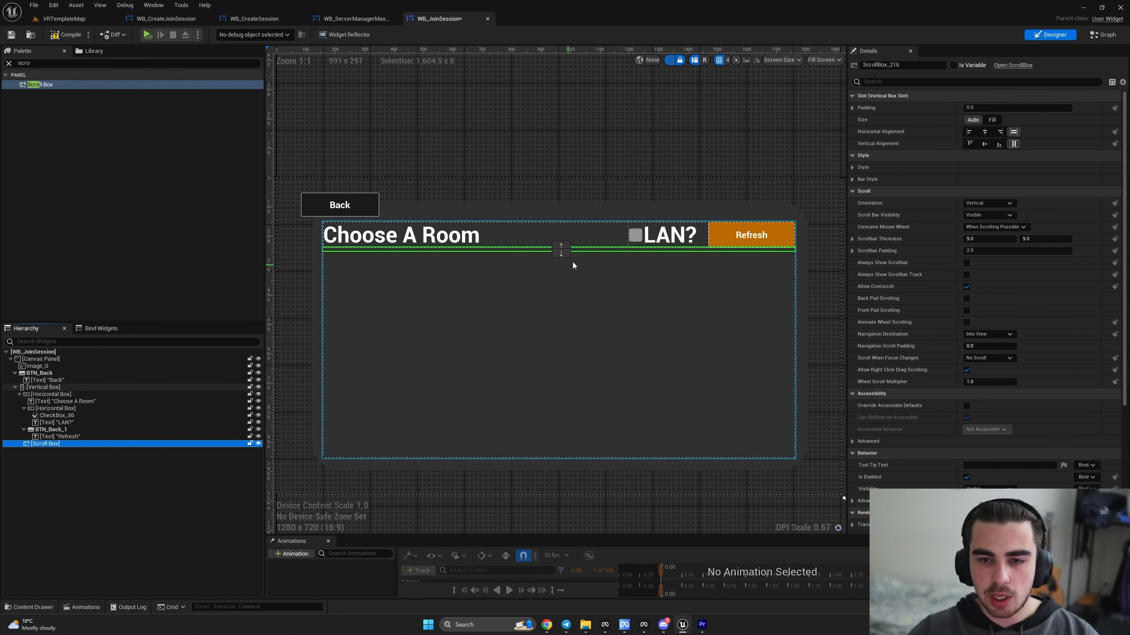
{"action": "left_click", "coordinate": [992, 119]}
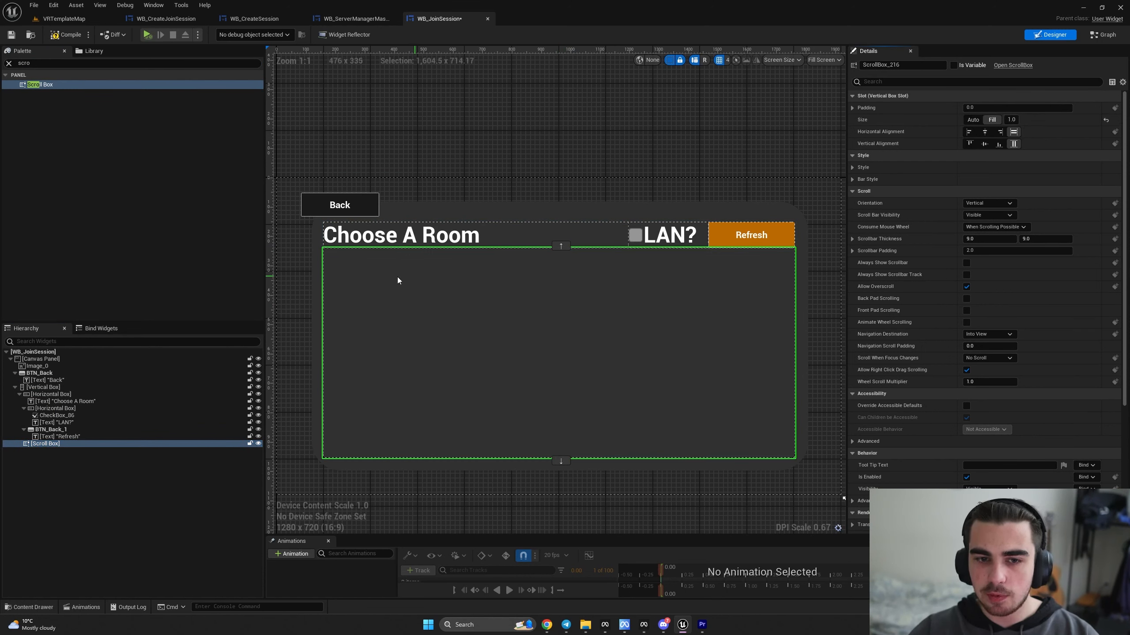
{"action": "key", "text": "ctrl+s"}
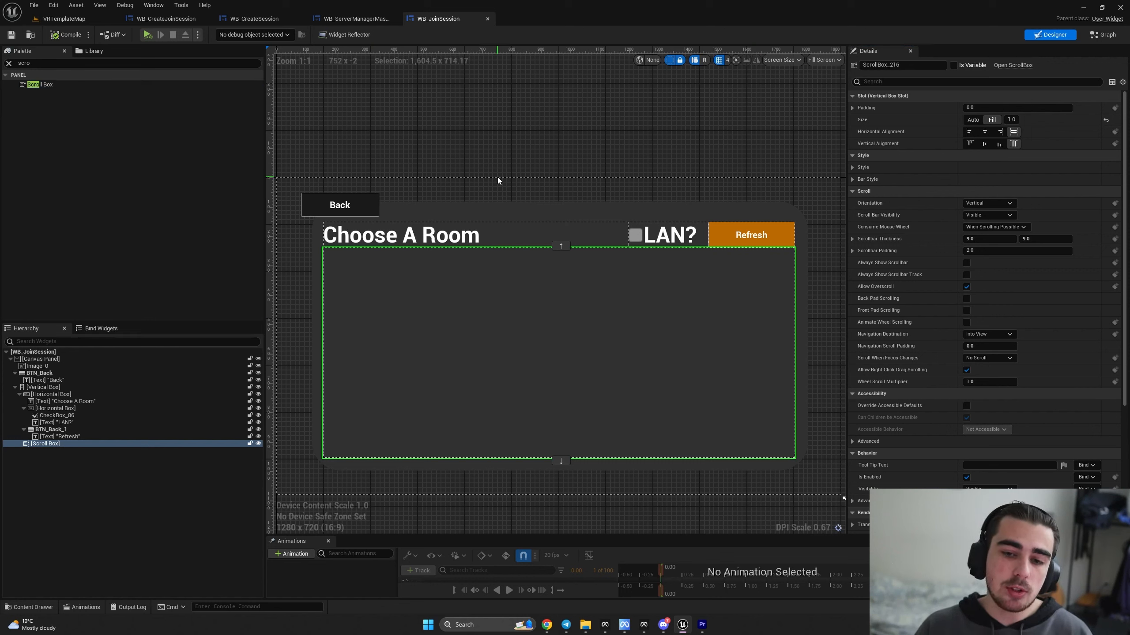
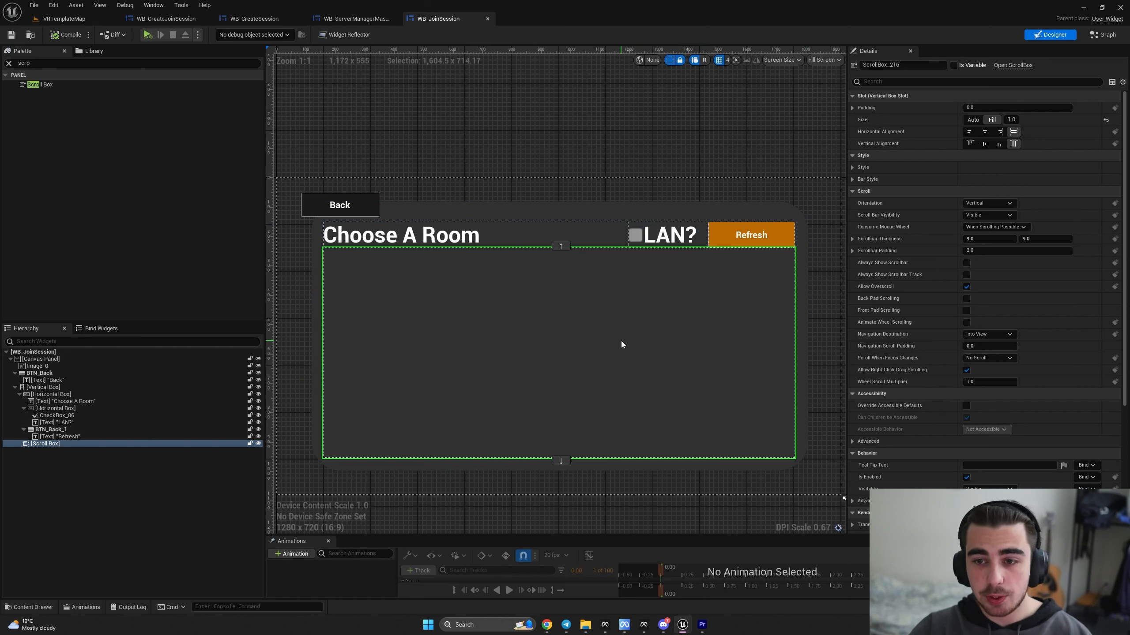
- Rename the Refresh button's widget to BTN_Refresh
{"action": "left_click", "coordinate": [747, 236]}
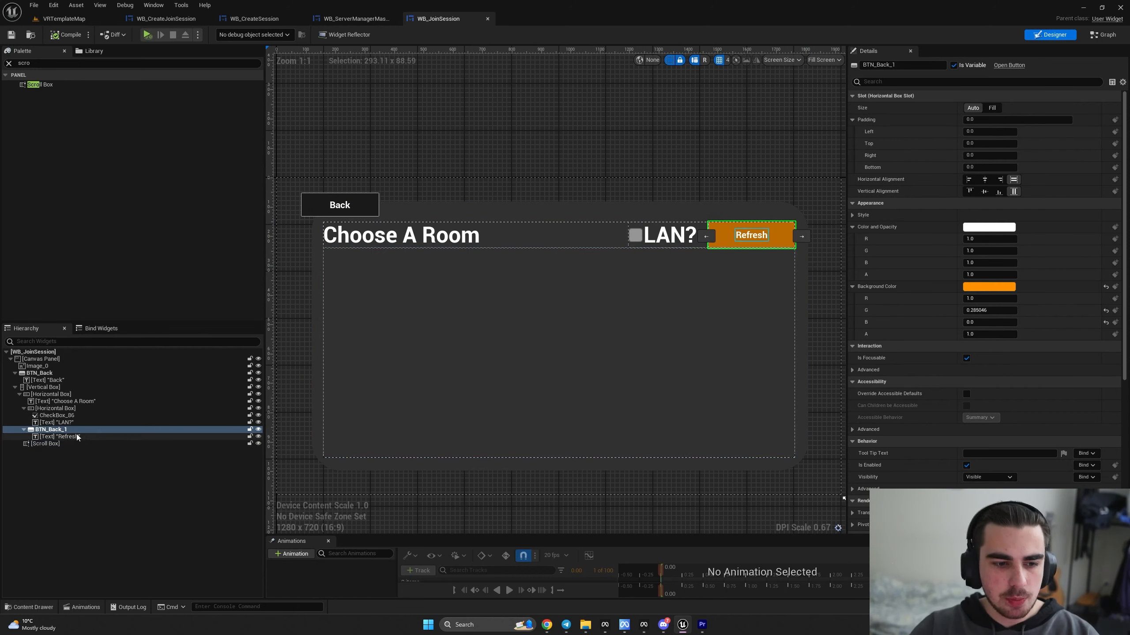
{"action": "key", "text": "F2"}
{"action": "key", "text": "Right"}
{"action": "key", "text": "BackSpace"}
{"action": "key", "text": "BackSpace"}
{"action": "type", "text": "Refresh"}
{"action": "left_click", "coordinate": [57, 374]}
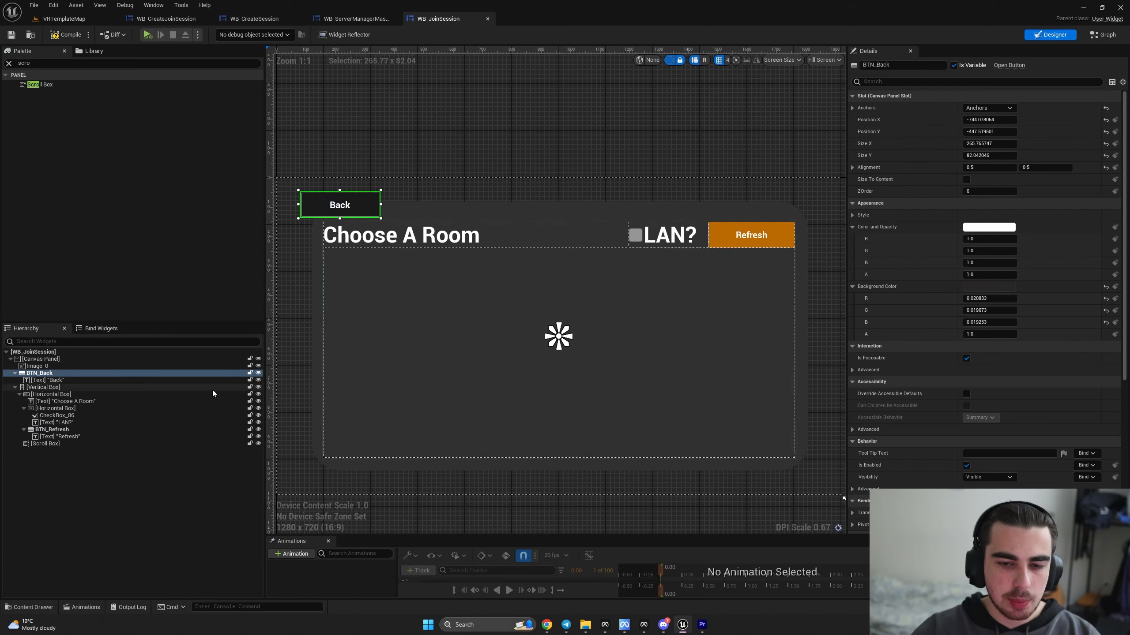
- Rename the LAN check box to UseLan? and set its right padding to 20
{"action": "double_click", "coordinate": [57, 416]}
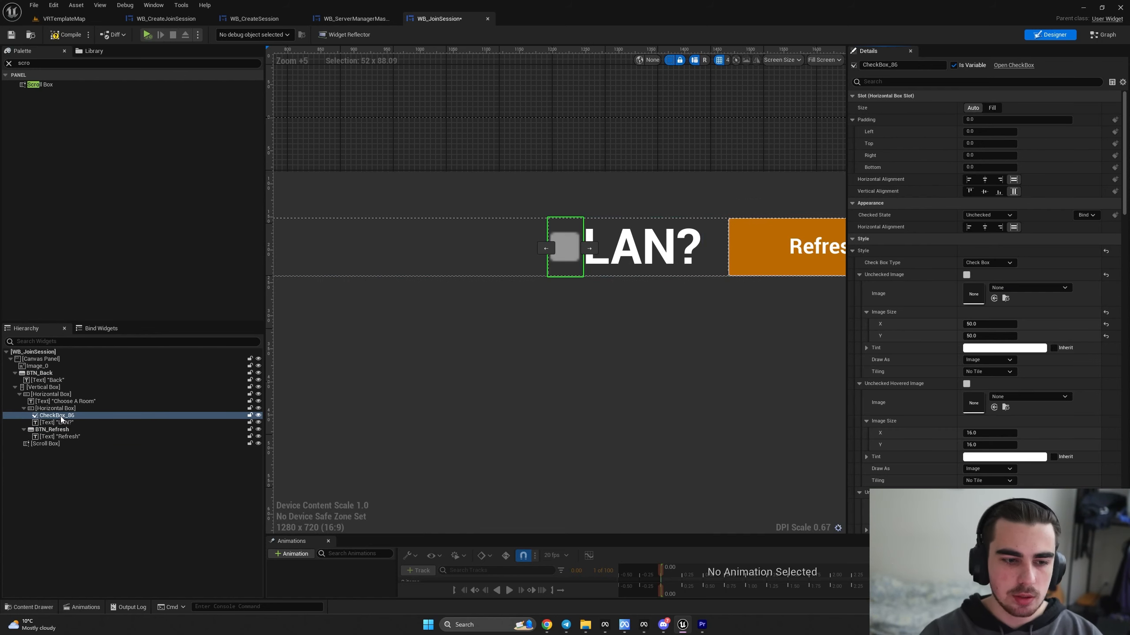
{"action": "key", "text": "F2"}
{"action": "type", "text": "U"}
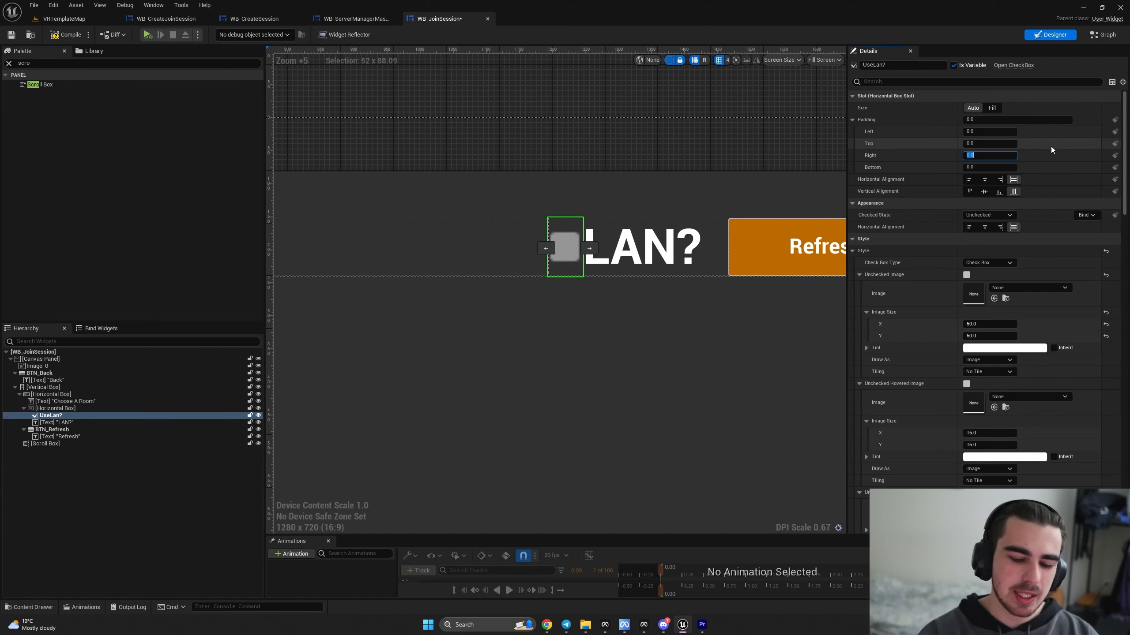
{"action": "type", "text": "20"}
{"action": "key", "text": "Return"}
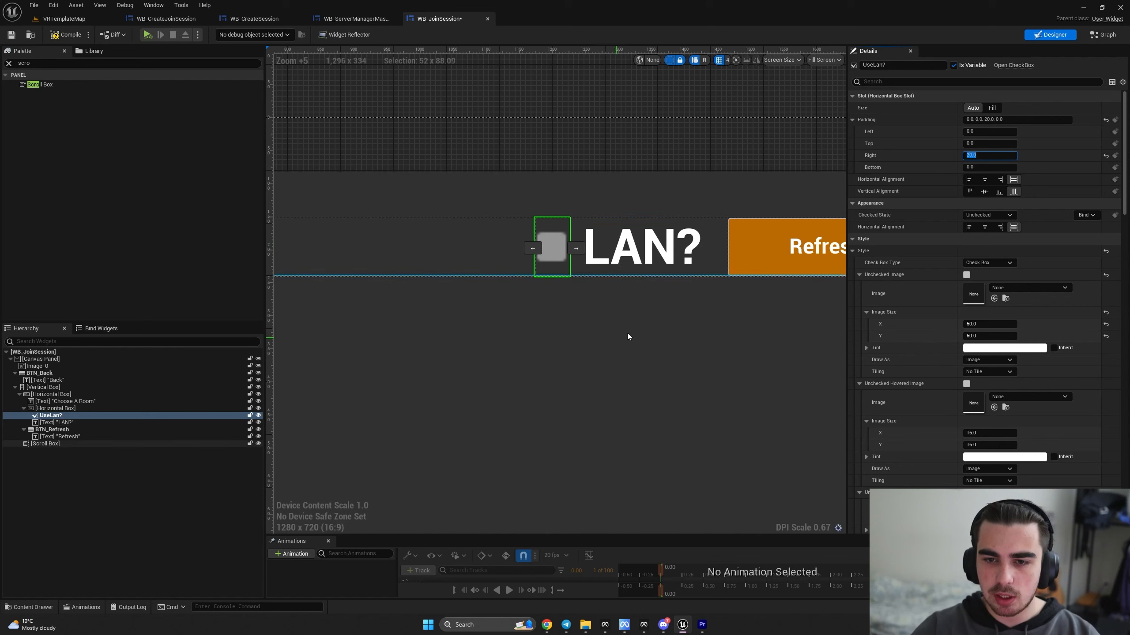
- Rename the scroll box to SB_ServerList
{"action": "left_click", "coordinate": [606, 275]}
{"action": "scroll", "coordinate": [656, 261], "scroll_direction": "down", "scroll_amount": 5}
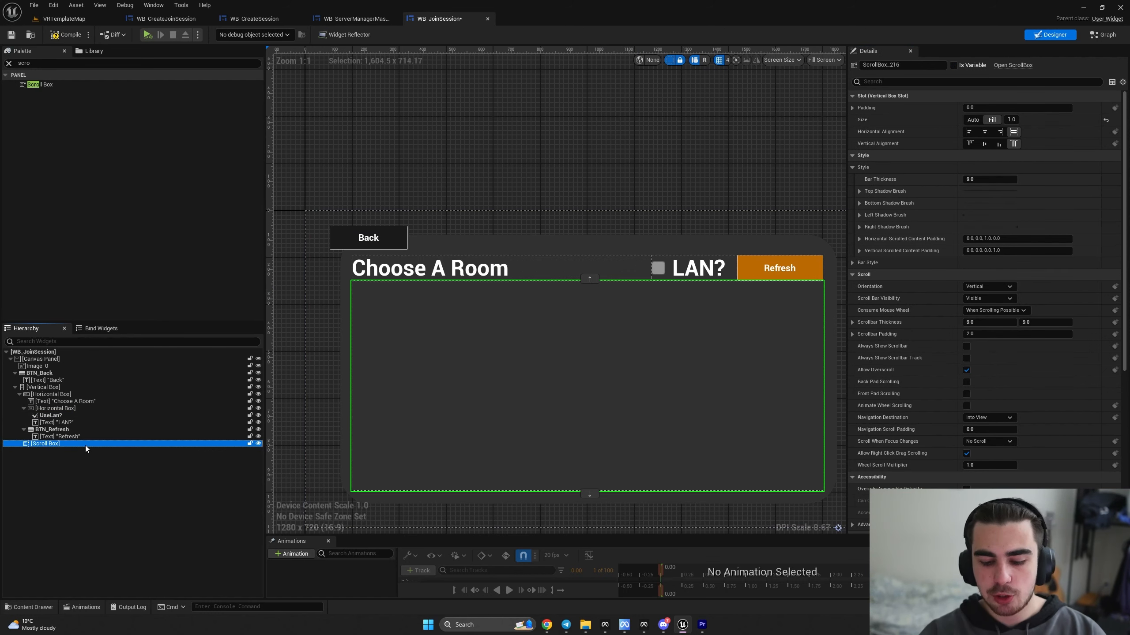
{"action": "double_click", "coordinate": [84, 445]}
{"action": "type", "text": "SB_"}
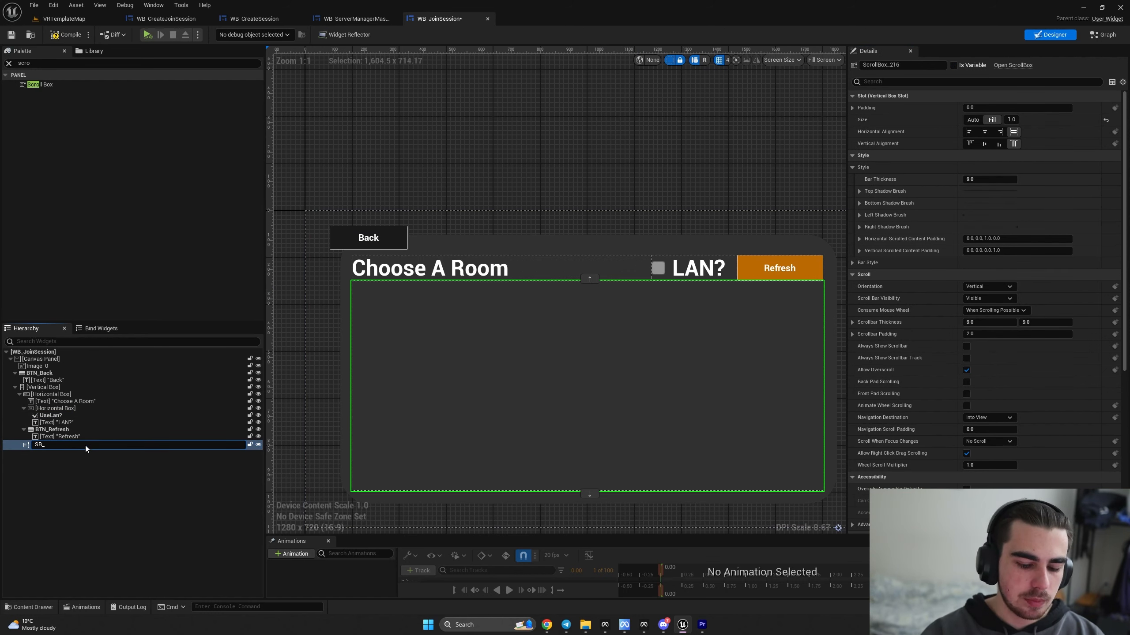
{"action": "type", "text": "ServerList"}
{"action": "key", "text": "Return"}
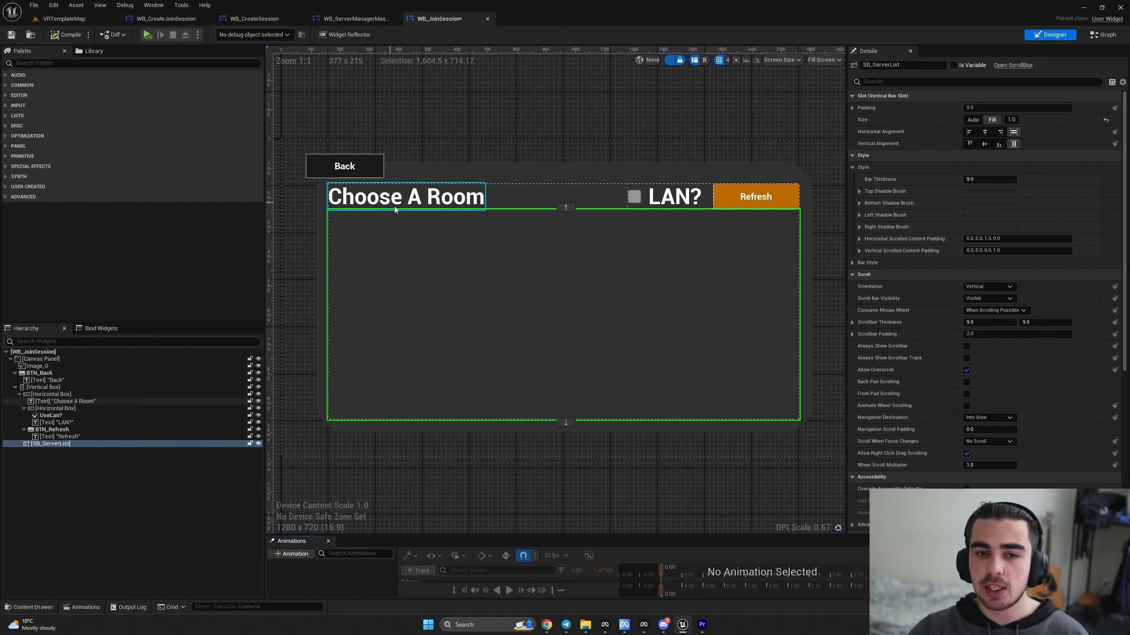
- Rename the "Choose A Room" text block to LoadingText
{"action": "left_click", "coordinate": [436, 200]}
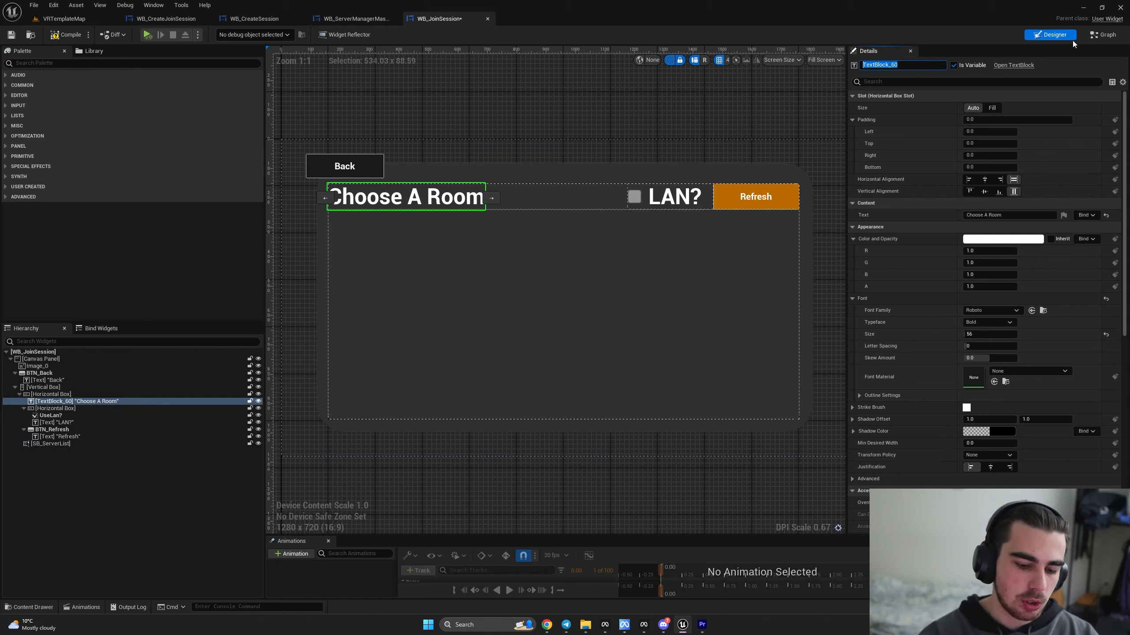
{"action": "type", "text": "LoadingText"}
{"action": "key", "text": "Return"}
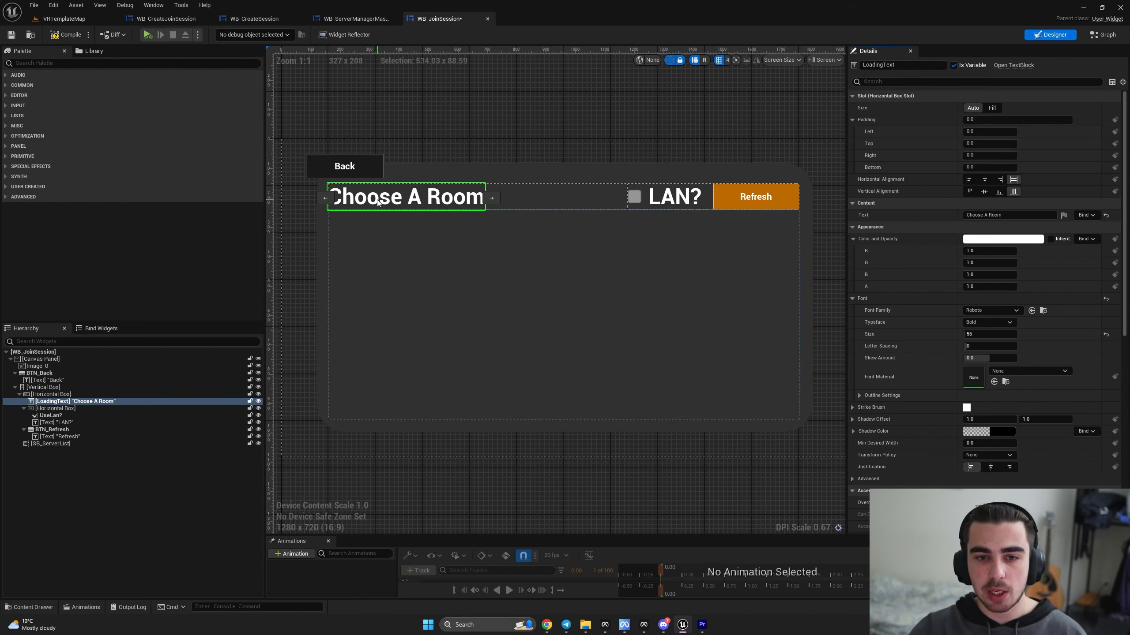
- In the event graph, add a LoadingText reference and a node that gets its Text property
{"action": "left_click", "coordinate": [1104, 36]}
{"action": "right_click_drag", "start_coordinate": [506, 223], "coordinate": [512, 107]}
{"action": "right_click_drag", "start_coordinate": [527, 383], "coordinate": [505, 247]}
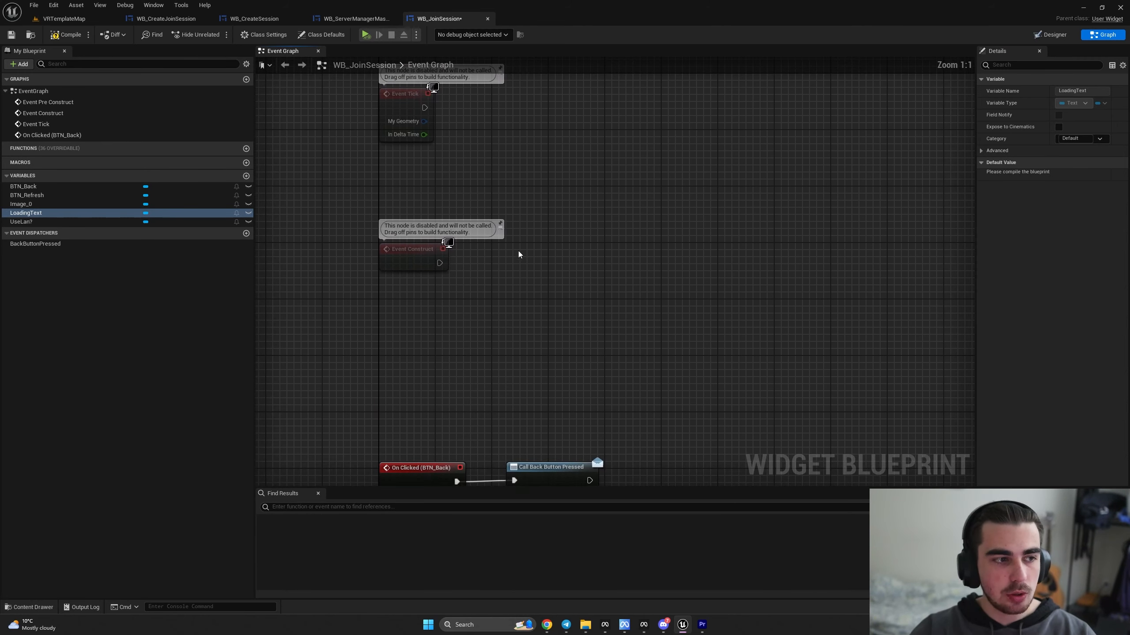
{"action": "left_click_drag", "start_coordinate": [26, 214], "coordinate": [632, 247], "text": "ctrl"}
{"action": "type", "text": "get text"}
{"action": "left_click", "coordinate": [583, 244]}
- Promote the retrieved text to a variable named InitialText and have Event Construct execute its Set node
{"action": "type", "text": "promo"}
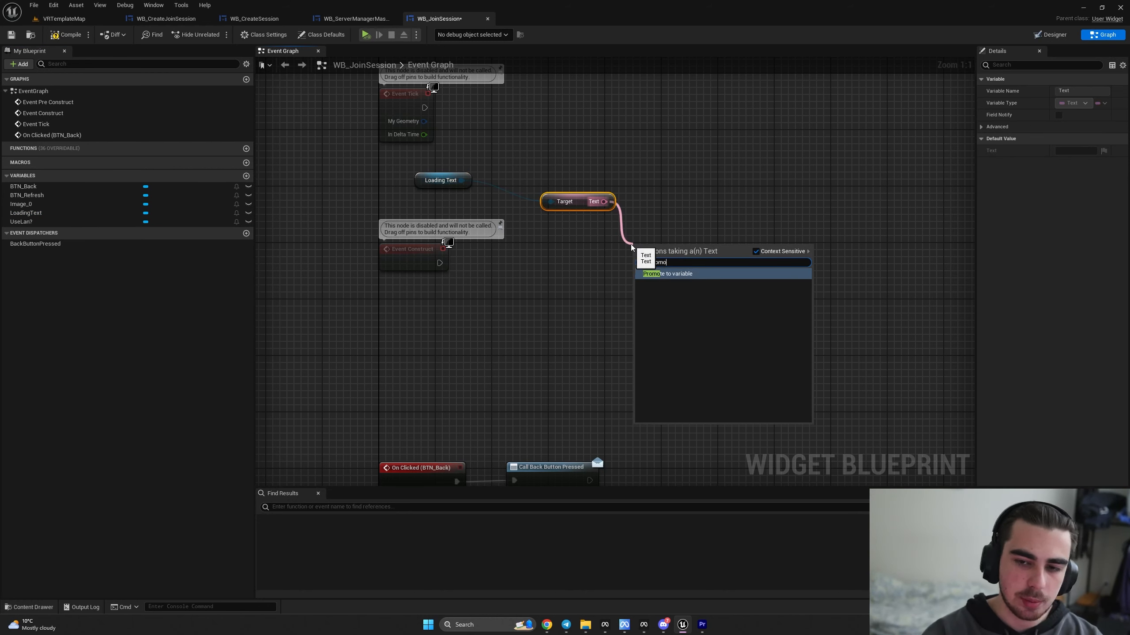
{"action": "key", "text": "Return"}
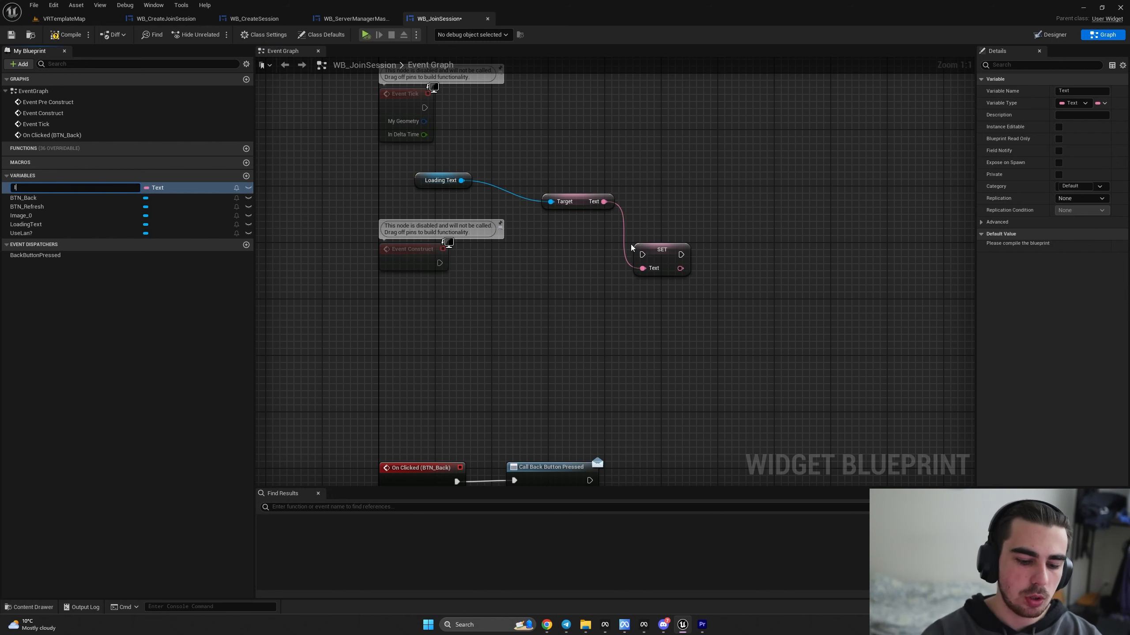
{"action": "key", "text": "Return"}
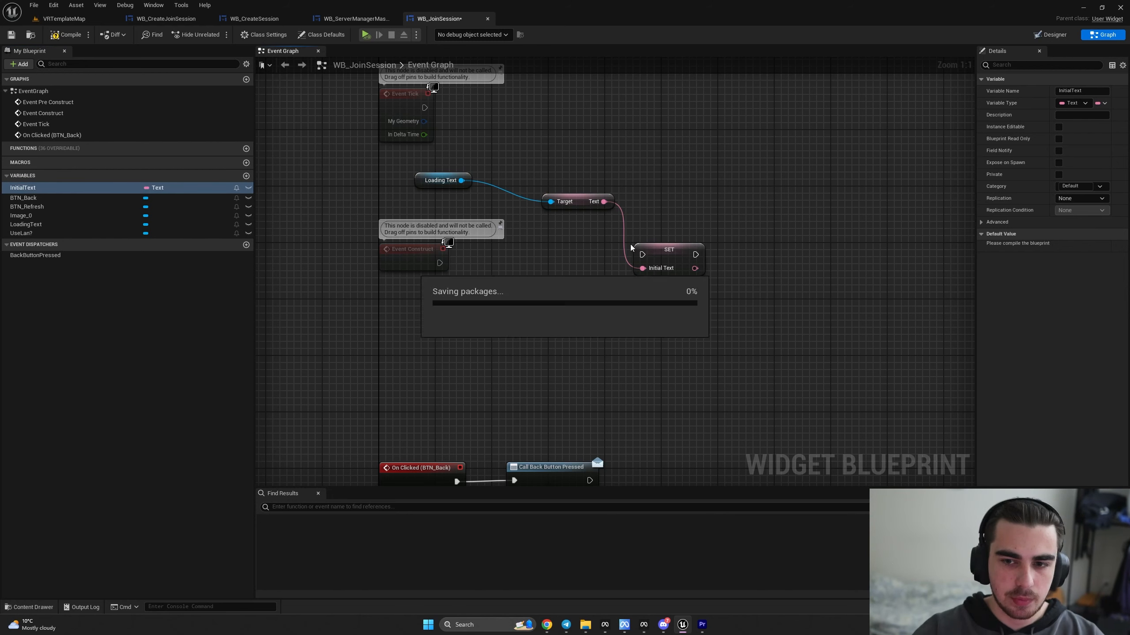
{"action": "left_click_drag", "start_coordinate": [440, 263], "coordinate": [642, 254]}
{"action": "right_click_drag", "start_coordinate": [658, 255], "coordinate": [633, 168]}
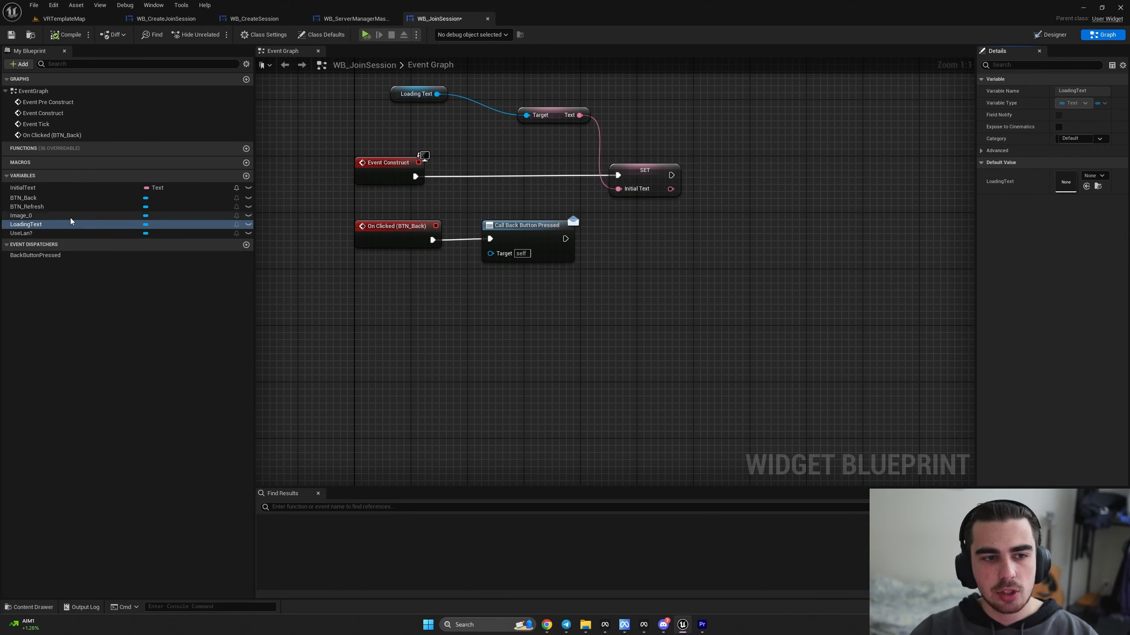
- Add an On Clicked event for BTN_Refresh to the event graph
{"action": "left_click", "coordinate": [26, 206]}
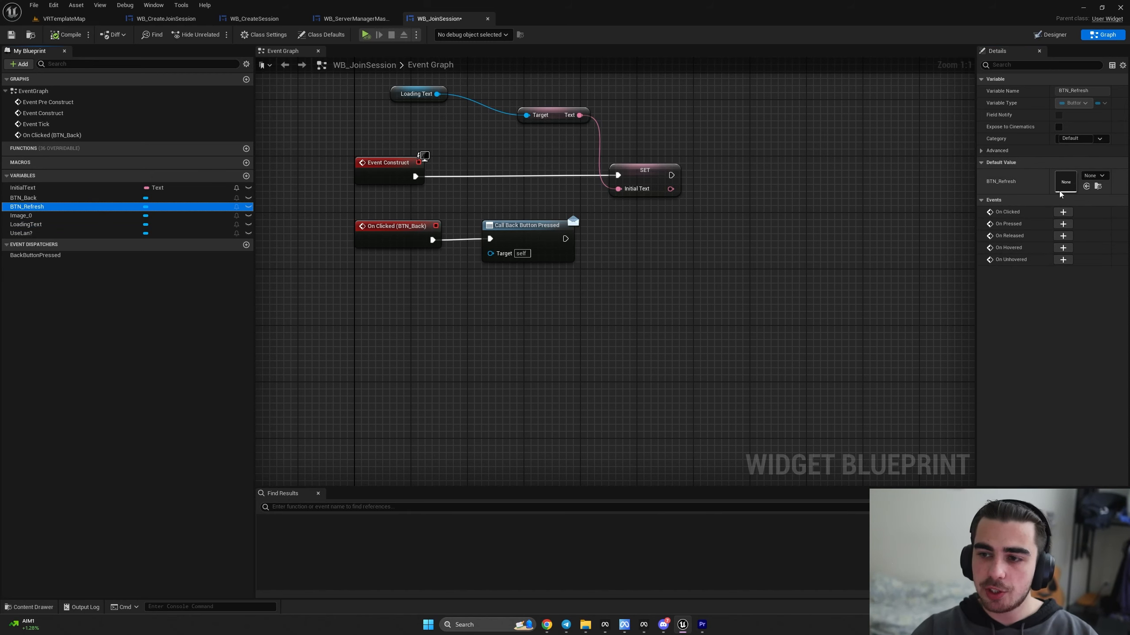
{"action": "left_click", "coordinate": [1063, 212]}
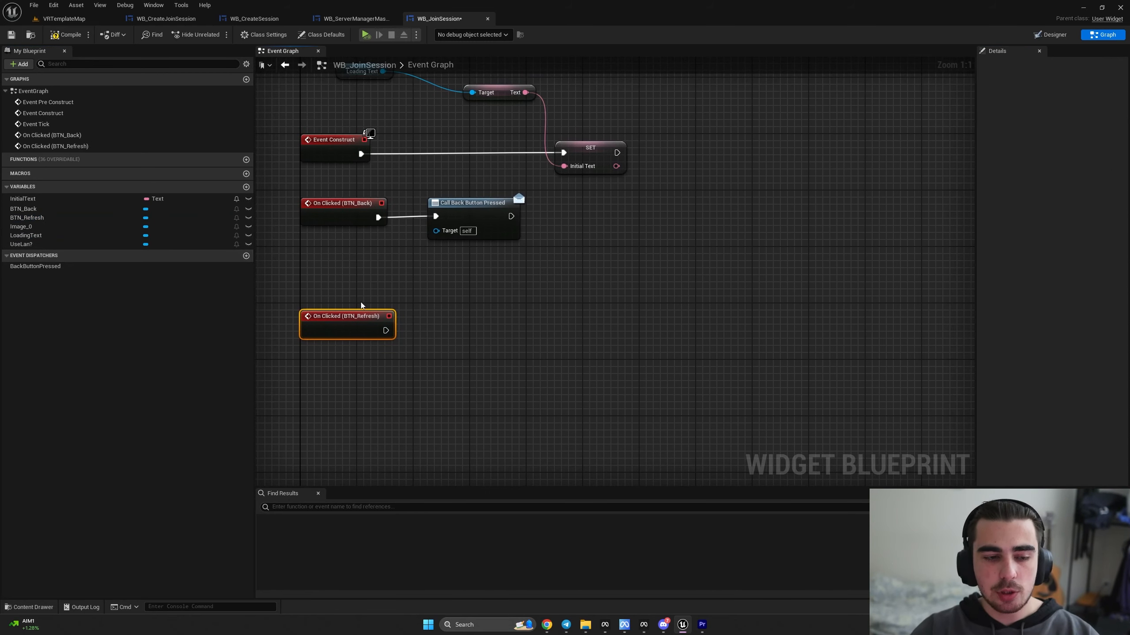
{"action": "right_click_drag", "start_coordinate": [360, 305], "coordinate": [437, 316]}
- Make the refresh click event set LoadingText's Text property to "Loading..."
{"action": "left_click", "coordinate": [57, 237]}
{"action": "left_click_drag", "start_coordinate": [58, 236], "coordinate": [534, 326], "text": "ctrl"}
{"action": "type", "text": "set text"}
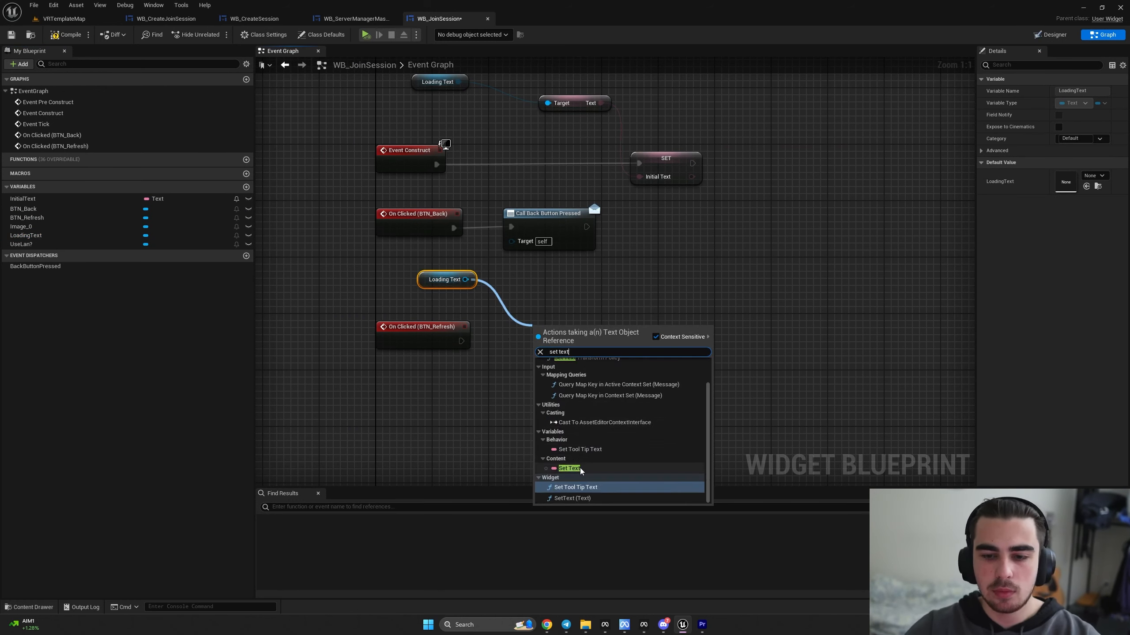
{"action": "left_click", "coordinate": [569, 468]}
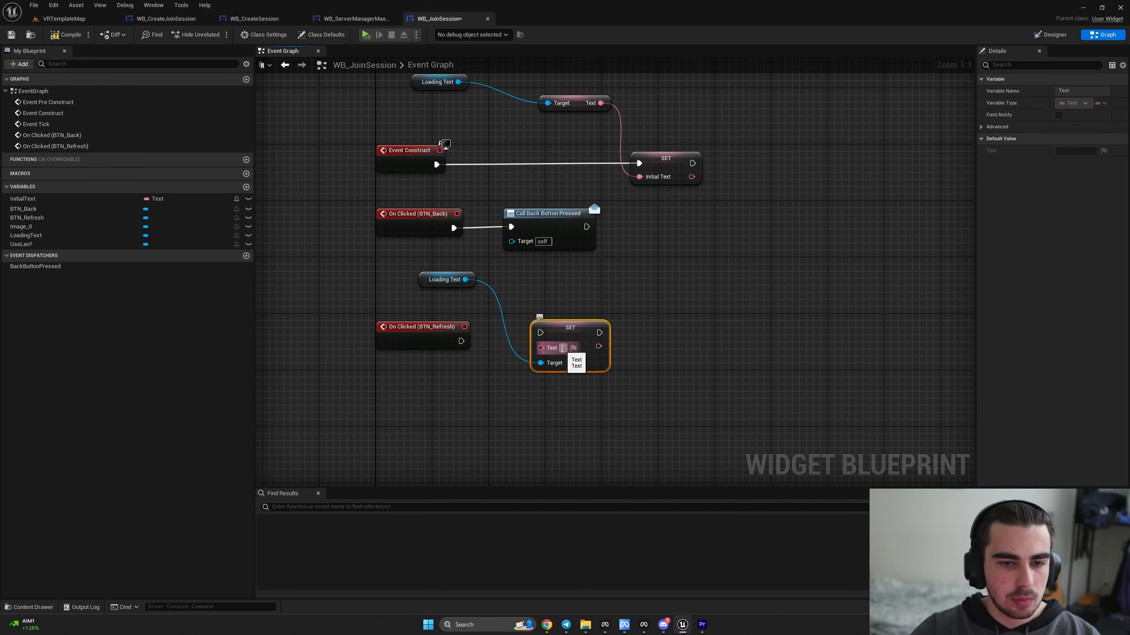
{"action": "left_click", "coordinate": [573, 347]}
{"action": "type", "text": "Loading"}
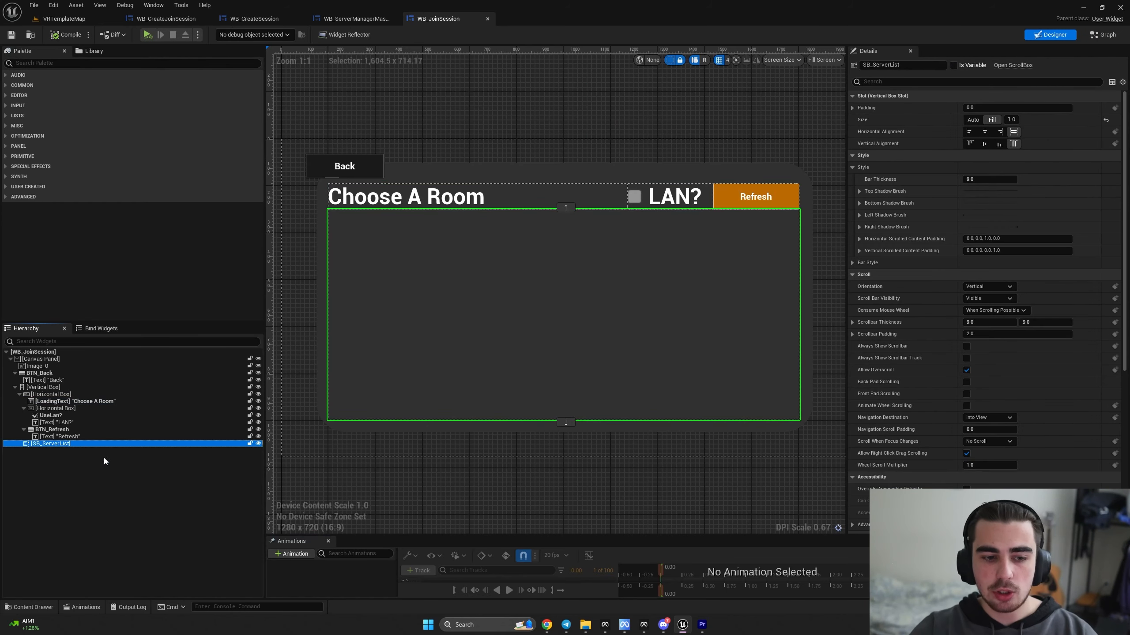
- Expose the SB_ServerList scroll box as a variable and compile the widget
{"action": "left_click", "coordinate": [953, 66]}
{"action": "left_click", "coordinate": [66, 36]}
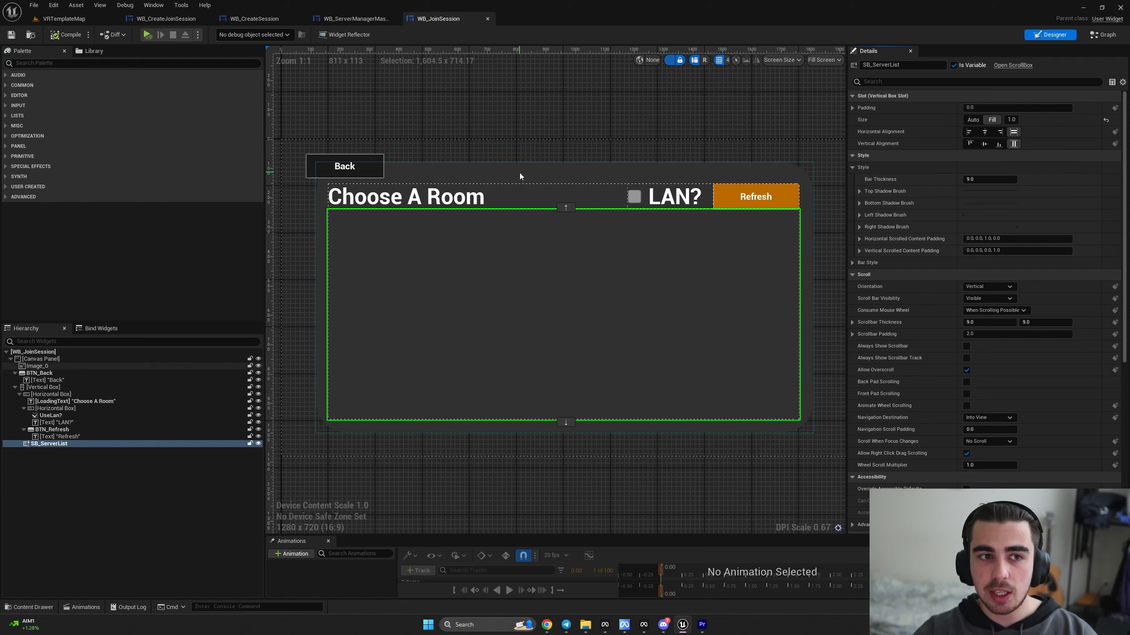
{"action": "double_click", "coordinate": [527, 214]}
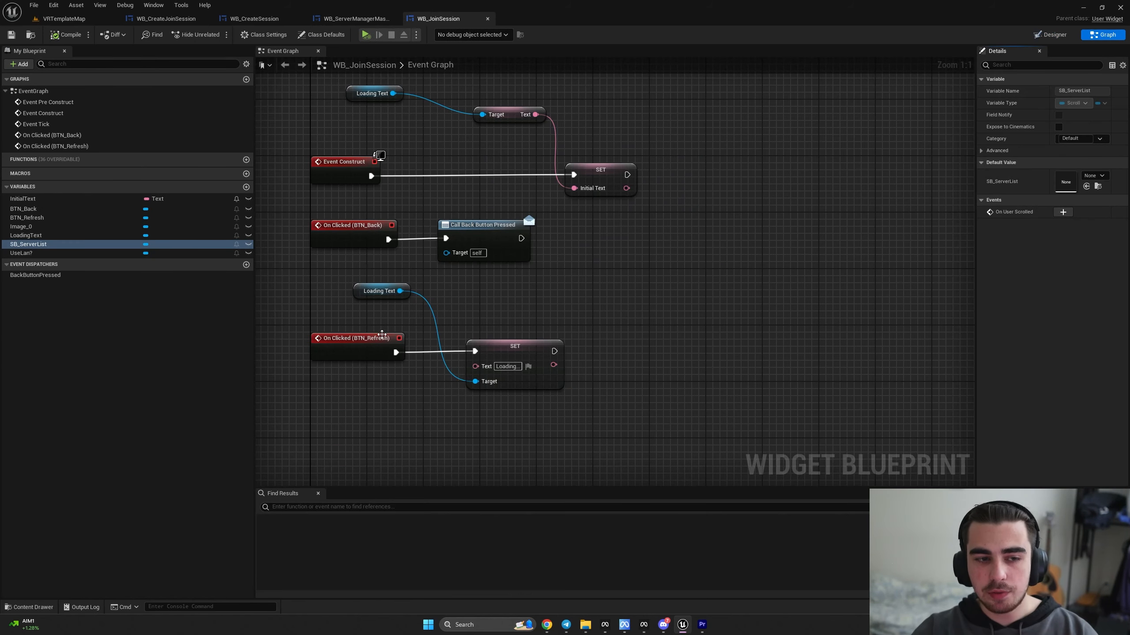
- Add a Clear Children node for SB_ServerList that runs after the loading text is set
{"action": "right_click_drag", "start_coordinate": [464, 304], "coordinate": [458, 272]}
{"action": "left_click_drag", "start_coordinate": [36, 246], "coordinate": [641, 337], "text": "ctrl"}
{"action": "type", "text": "clear"}
{"action": "key", "text": "Return"}
{"action": "left_click_drag", "start_coordinate": [666, 325], "coordinate": [645, 311]}
{"action": "left_click", "coordinate": [1050, 35]}
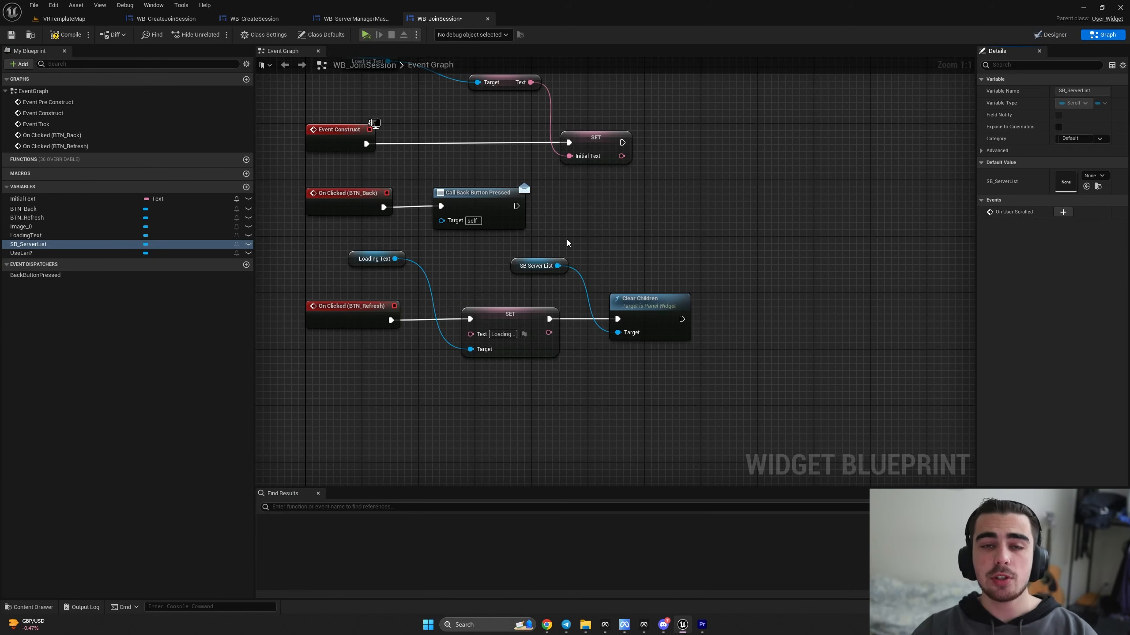
- Add a Find Sessions node after Clear Children and set its Max Results to 50
{"action": "right_click_drag", "start_coordinate": [712, 260], "coordinate": [597, 267]}
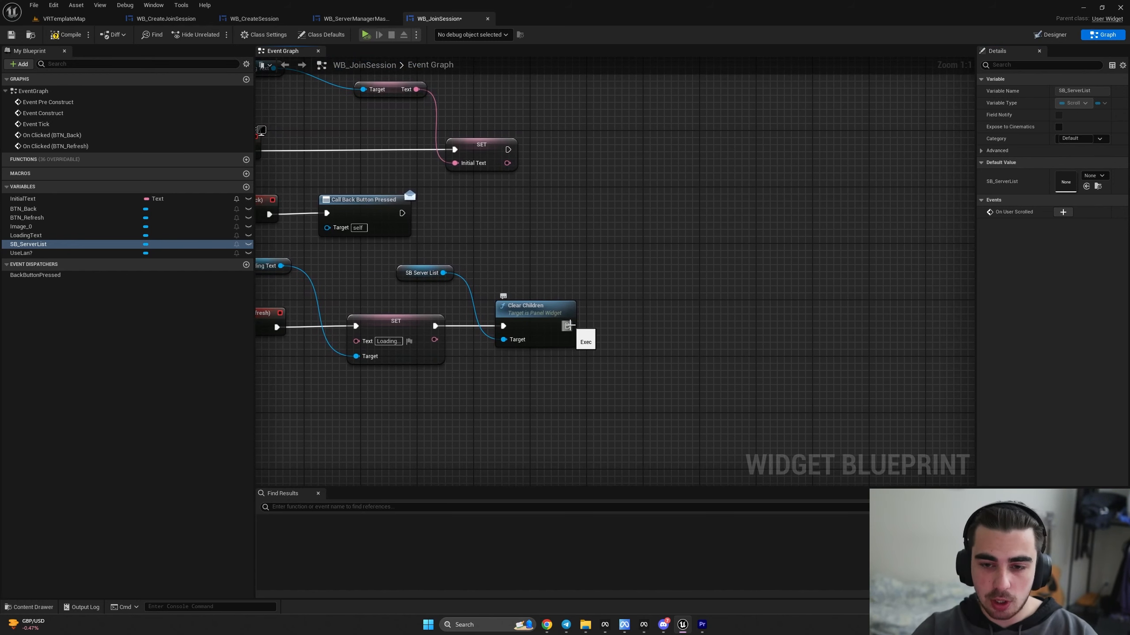
{"action": "left_click_drag", "start_coordinate": [568, 325], "coordinate": [632, 316]}
{"action": "type", "text": "findsess"}
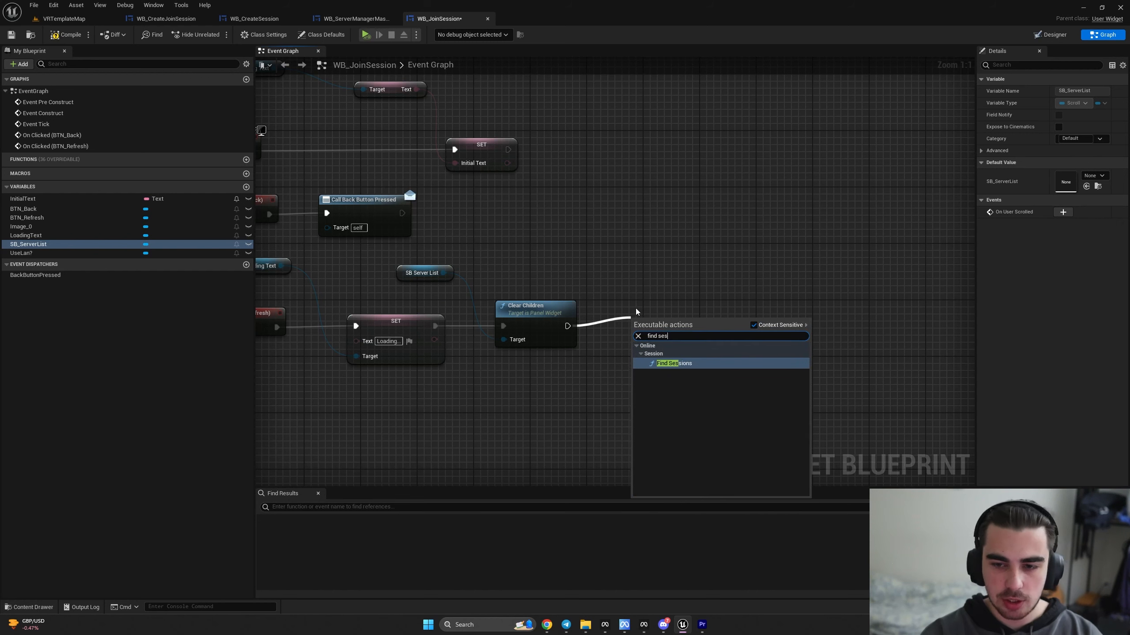
{"action": "key", "text": "Return"}
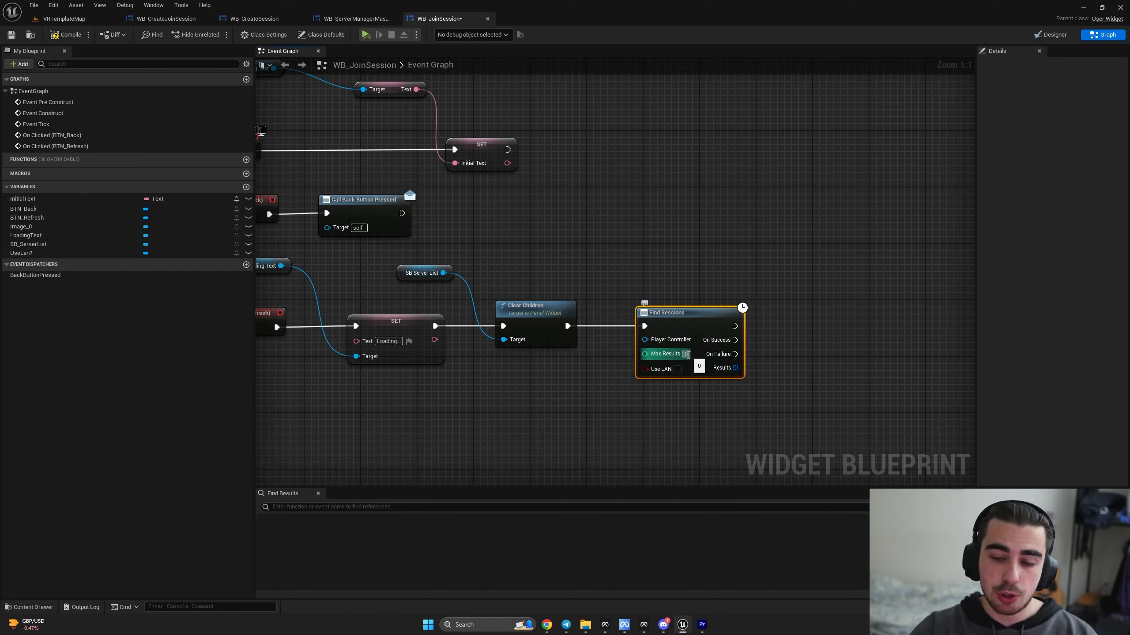
{"action": "left_click", "coordinate": [687, 355]}
{"action": "type", "text": "50"}
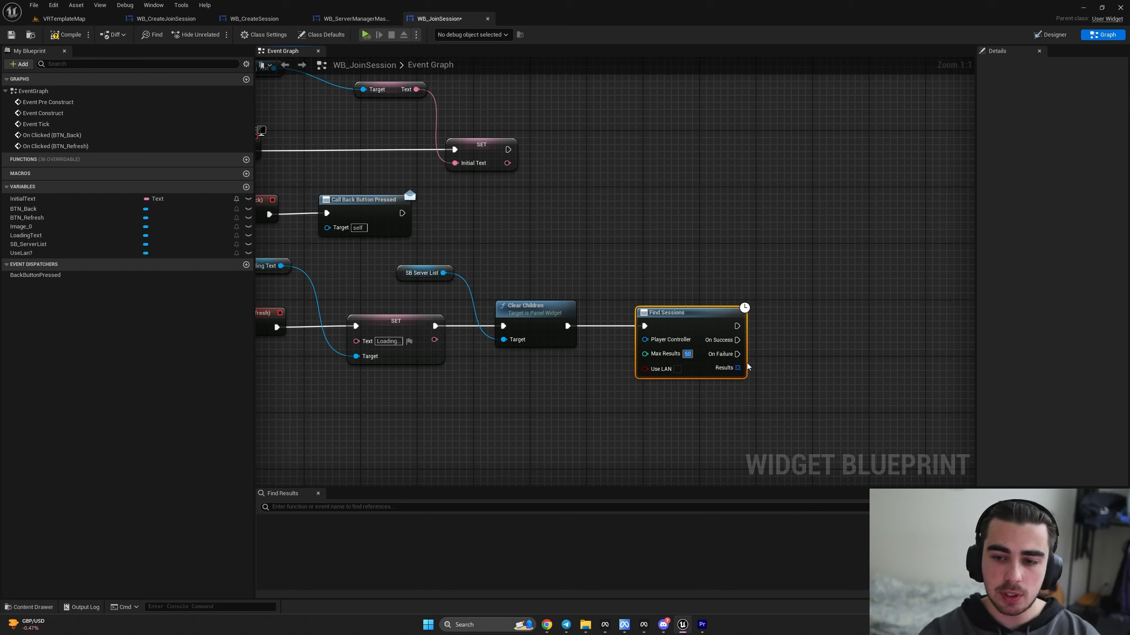
- Add a UseLan? reference below the refresh chain and attach an Is Checked node to it
{"action": "left_click_drag", "start_coordinate": [32, 253], "coordinate": [482, 418]}
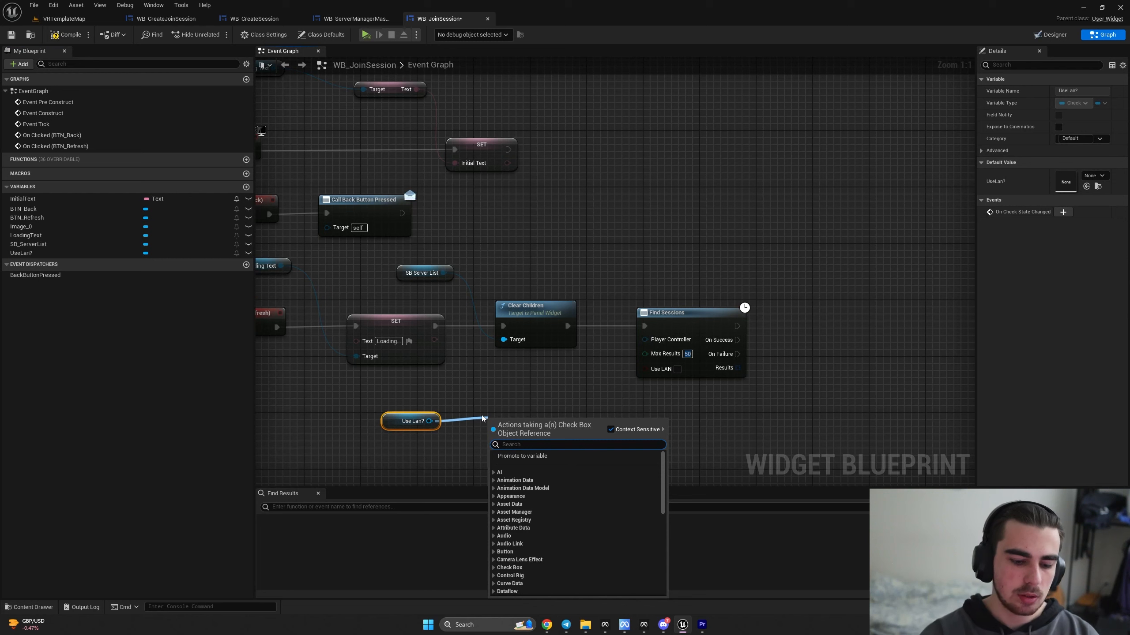
{"action": "type", "text": "is check"}
{"action": "key", "text": "Return"}
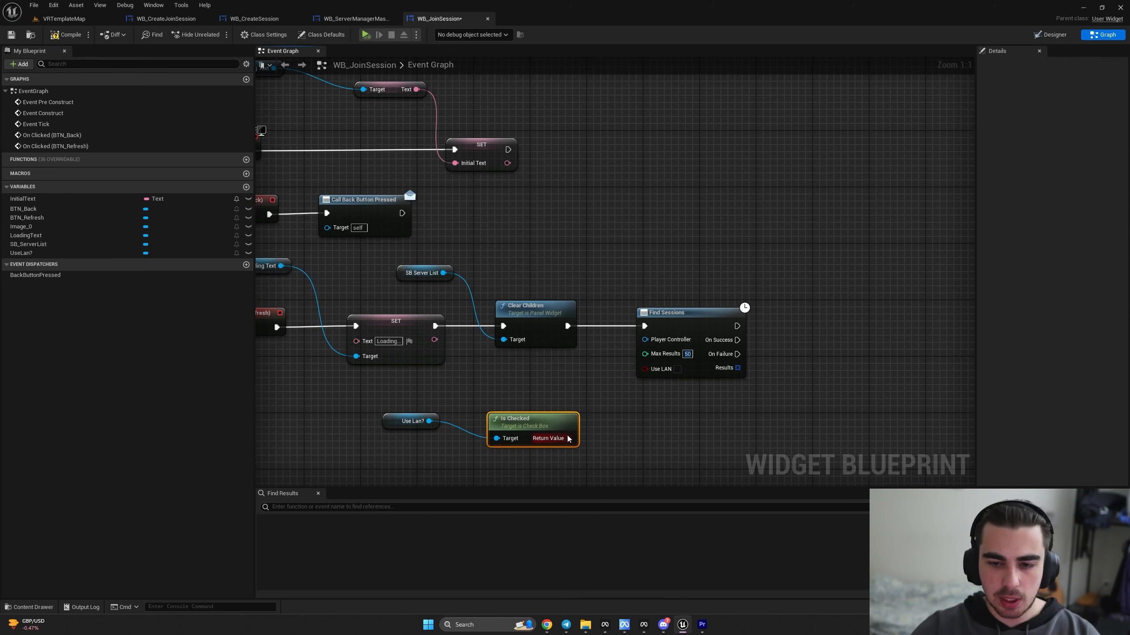
- Wire the Is Checked return value into the Use LAN input of Find Sessions and compile the widget
{"action": "left_click_drag", "start_coordinate": [569, 438], "coordinate": [652, 373]}
{"action": "left_click_drag", "start_coordinate": [558, 420], "coordinate": [557, 407]}
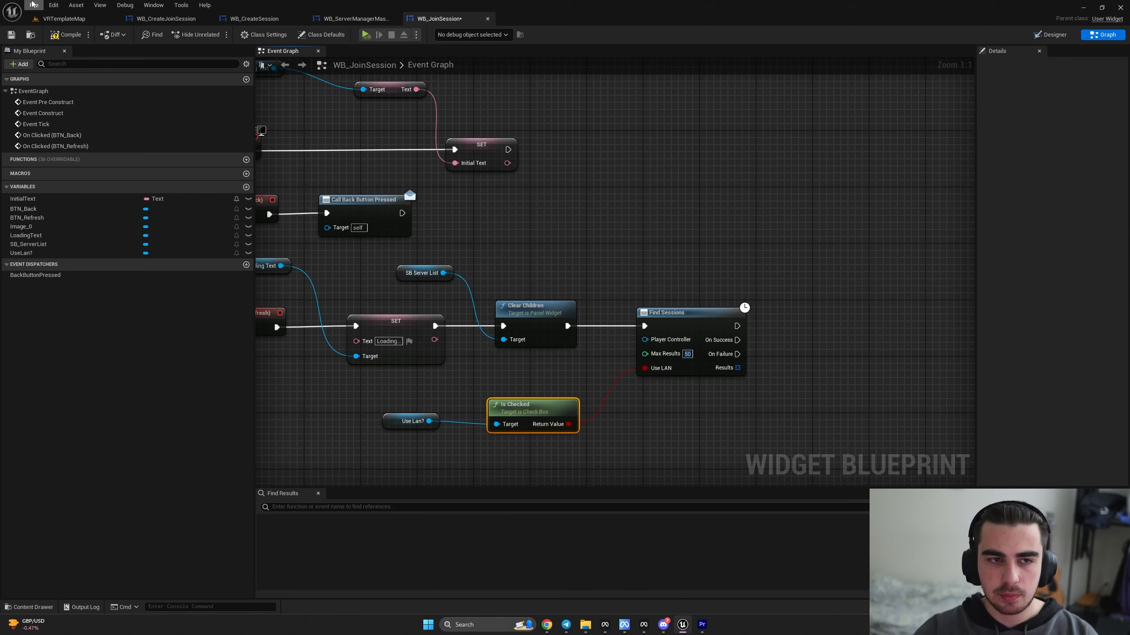
{"action": "left_click", "coordinate": [67, 35]}
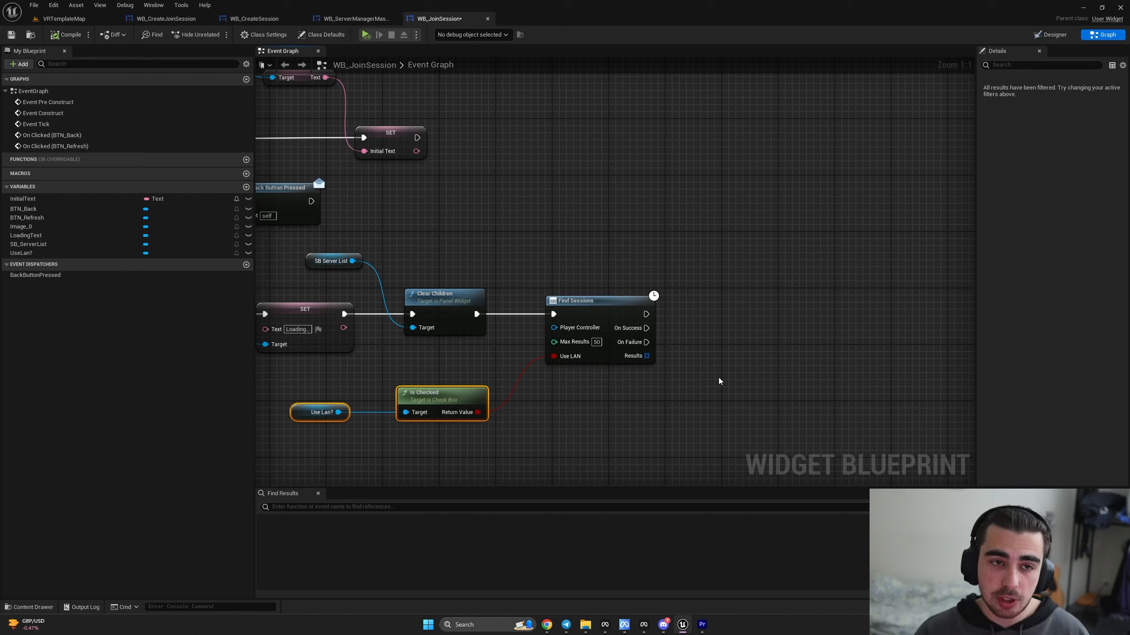
- Create a User Widget blueprint named WB_SessionItem in the Widgets folder
{"action": "left_click", "coordinate": [62, 18]}
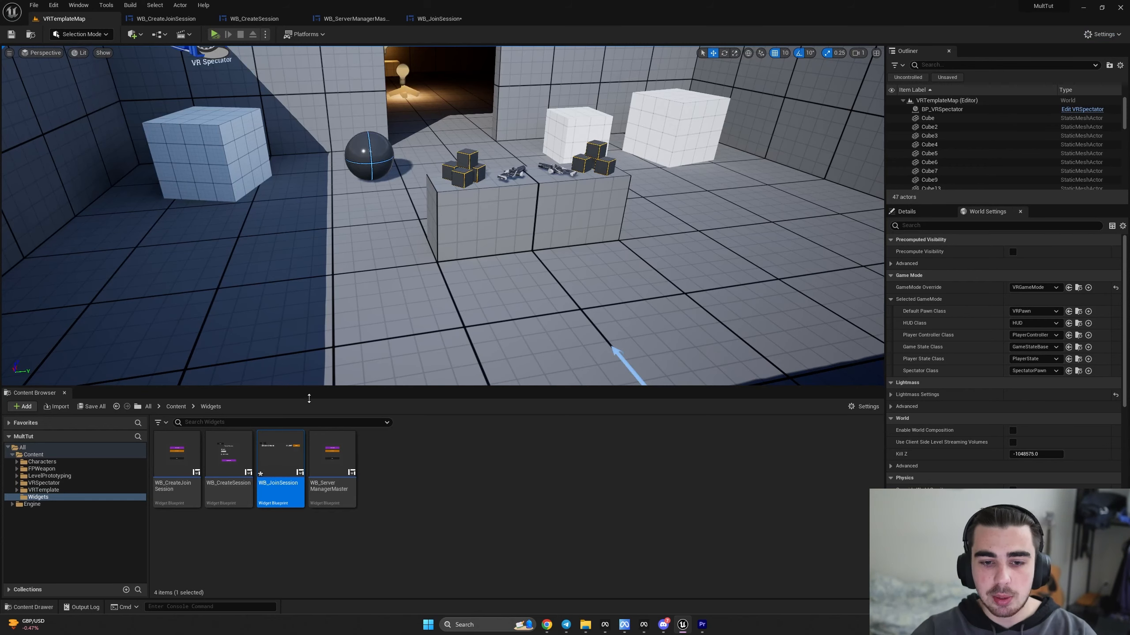
{"action": "right_click", "coordinate": [391, 473]}
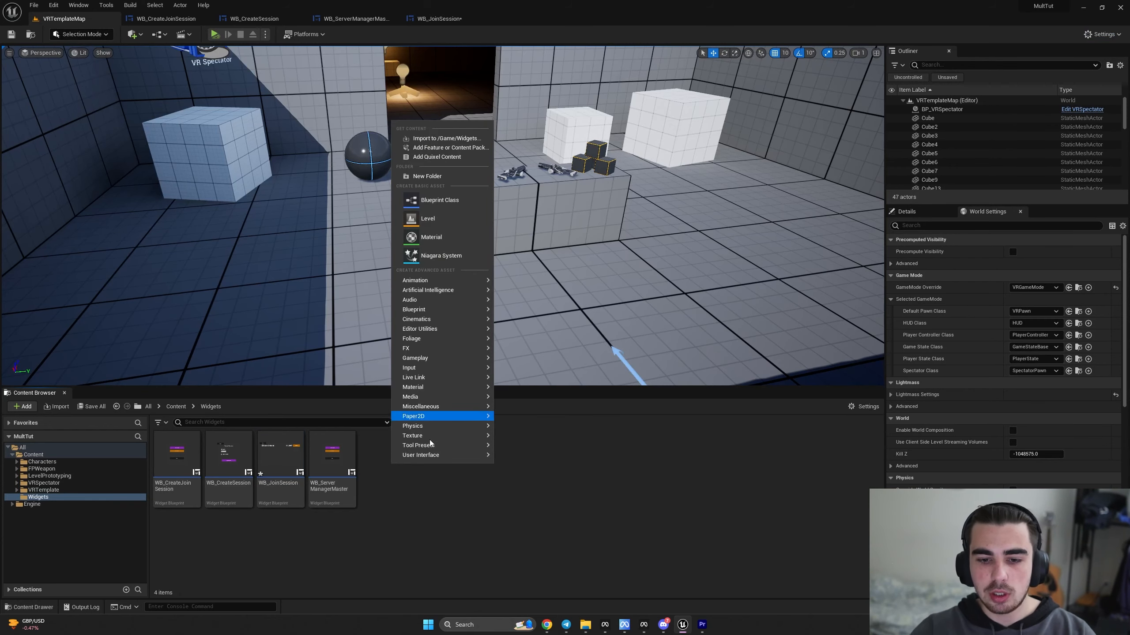
{"action": "mouse_move", "coordinate": [445, 456]}
{"action": "left_click", "coordinate": [538, 536]}
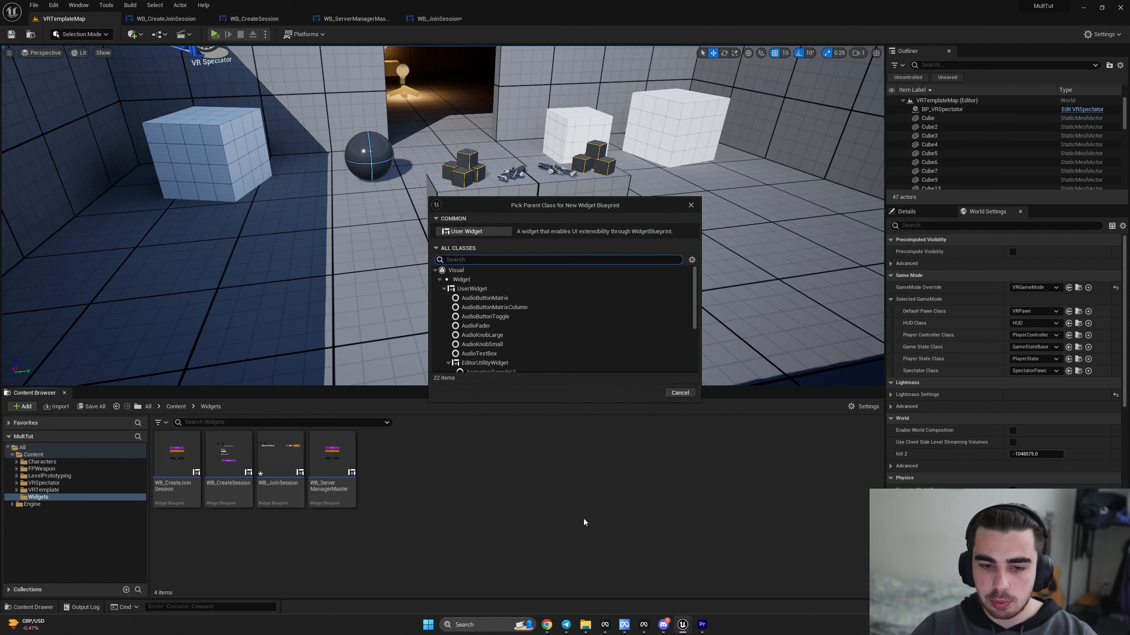
{"action": "left_click", "coordinate": [472, 232]}
{"action": "type", "text": "WB_"}
{"action": "type", "text": "Session"}
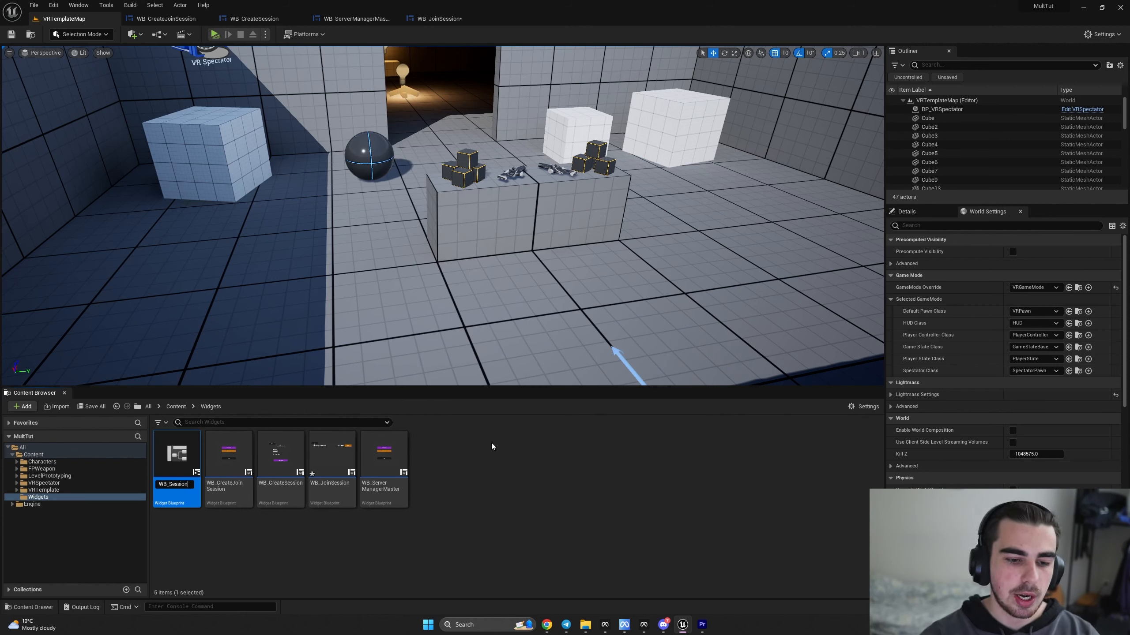
{"action": "type", "text": "Item"}
{"action": "key", "text": "Return"}
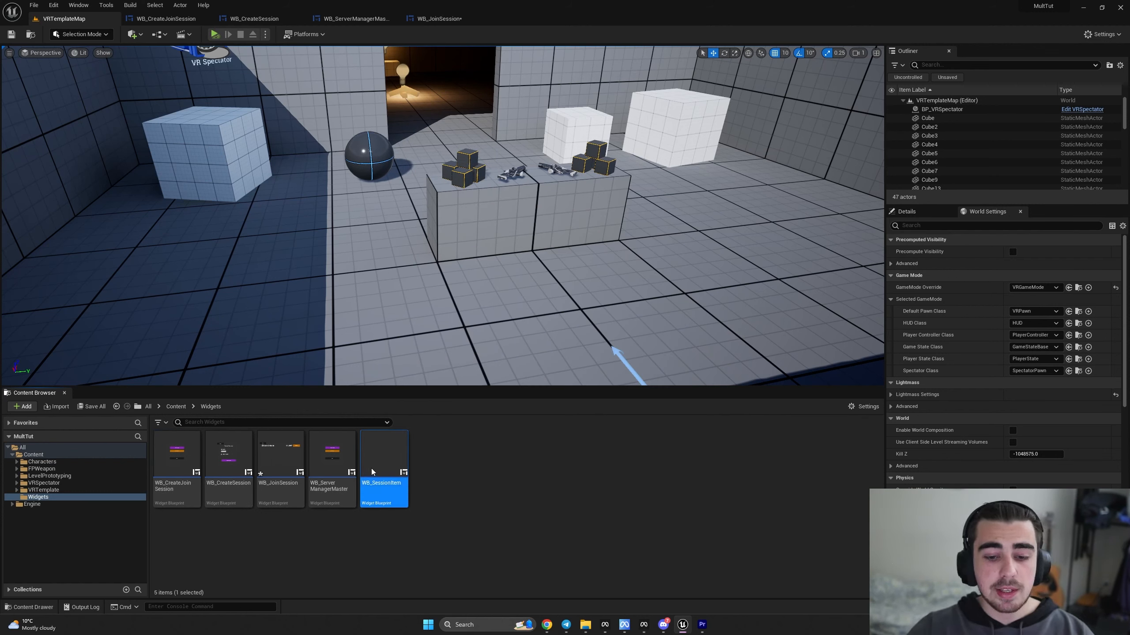
- Open WB_SessionItem, add a Size Box as its root and set the preview size to Desired on Screen
{"action": "double_click", "coordinate": [371, 467]}
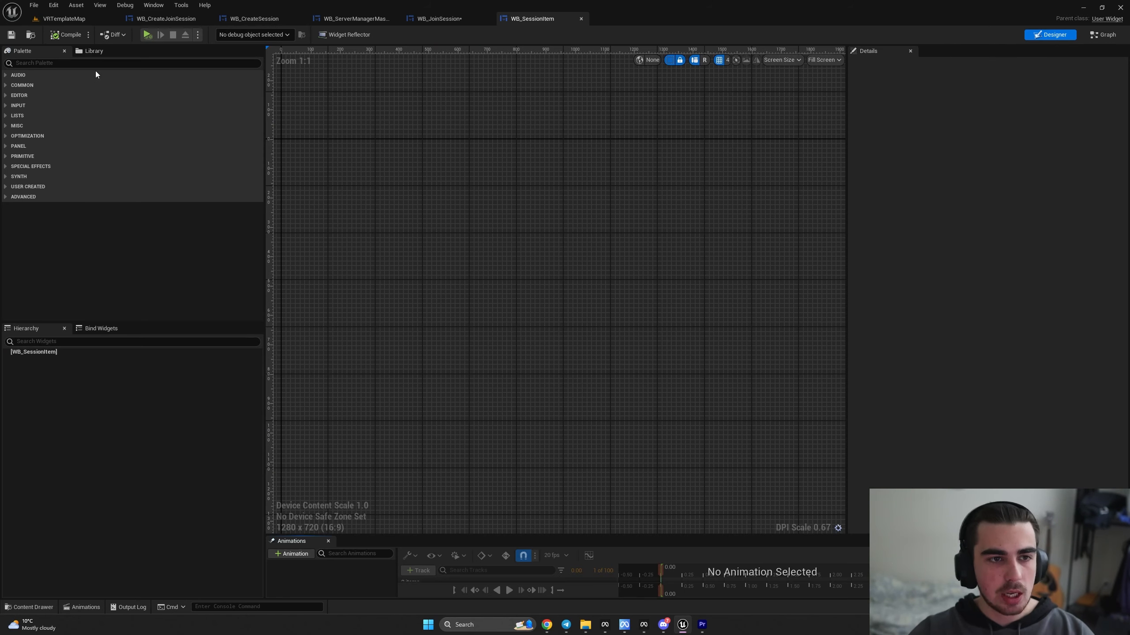
{"action": "type", "text": "size"}
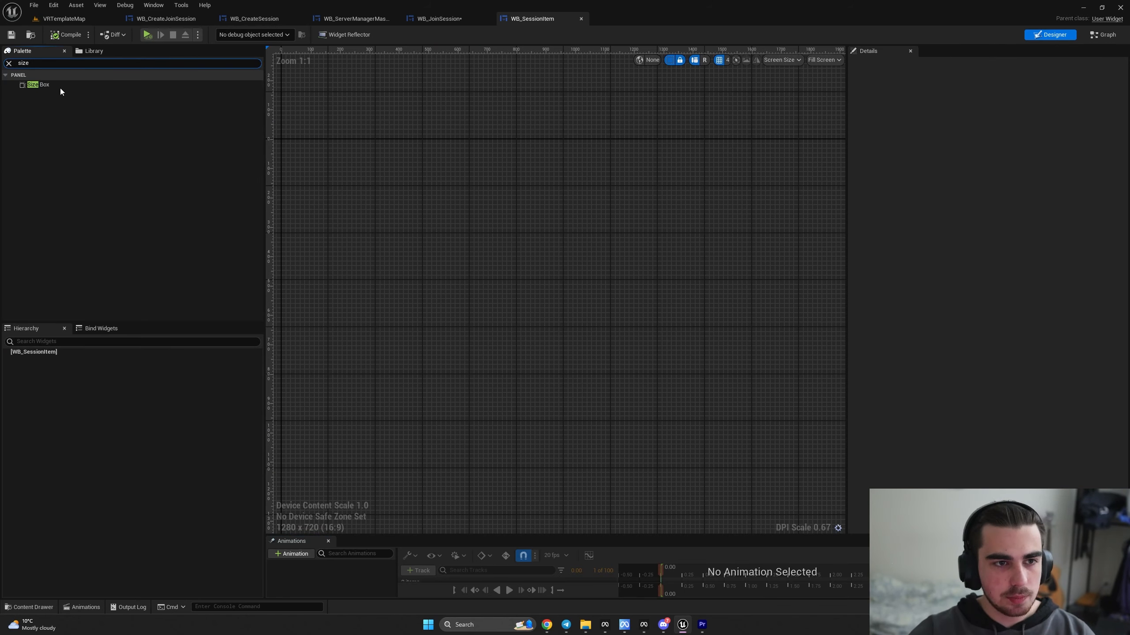
{"action": "left_click_drag", "start_coordinate": [60, 87], "coordinate": [489, 308]}
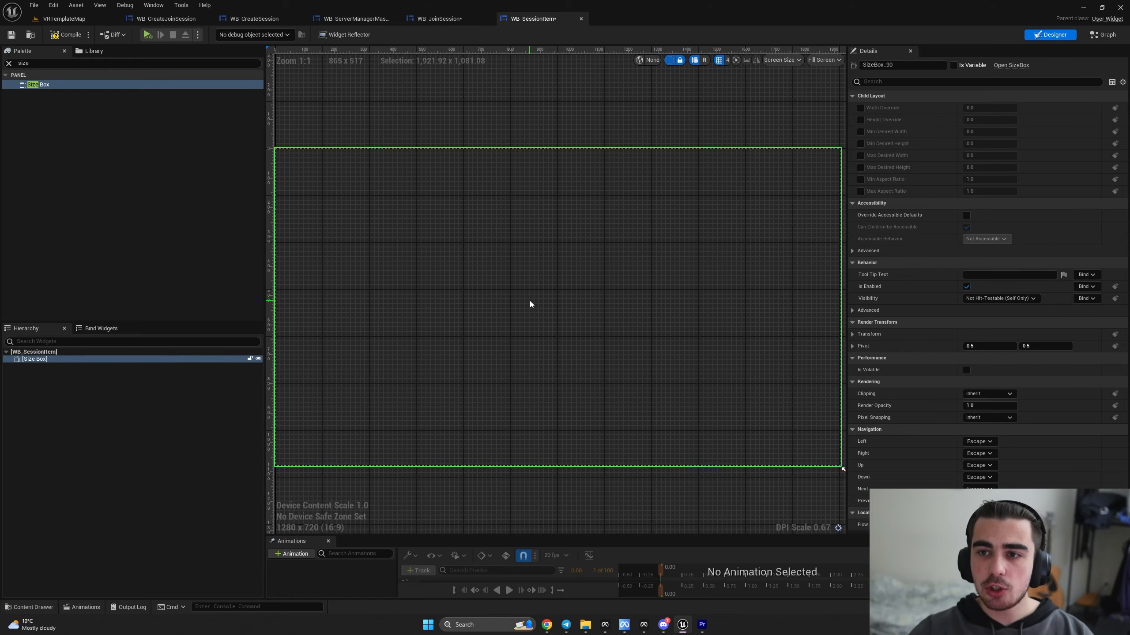
{"action": "left_click_drag", "start_coordinate": [844, 114], "coordinate": [933, 111]}
{"action": "left_click", "coordinate": [912, 59]}
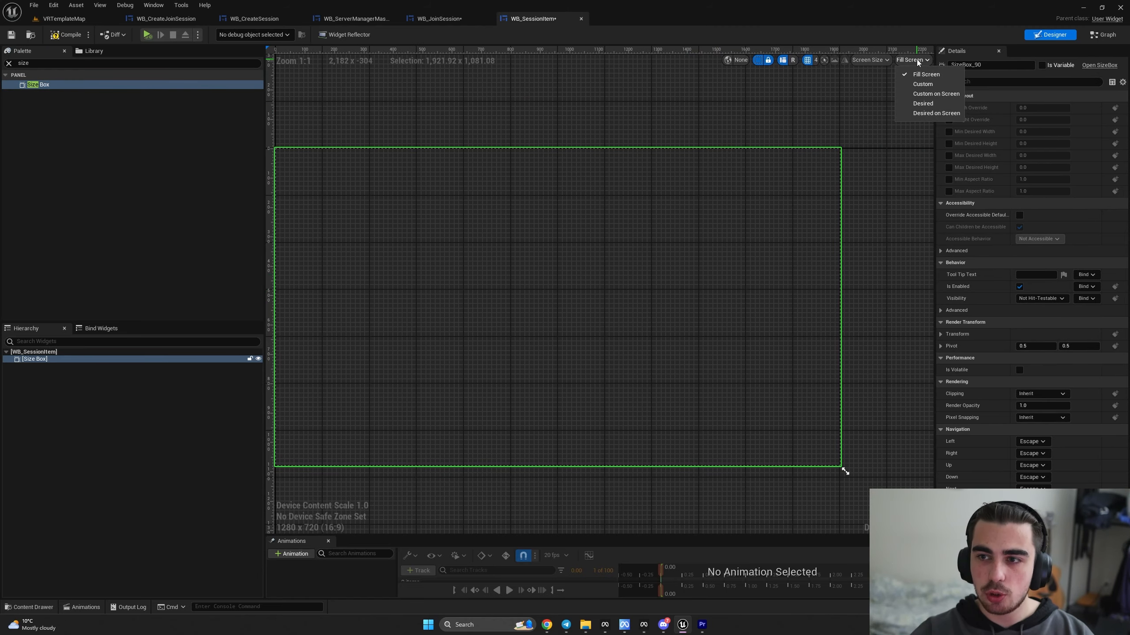
{"action": "left_click", "coordinate": [928, 114]}
{"action": "scroll", "coordinate": [427, 182], "scroll_direction": "up", "scroll_amount": 15}
{"action": "right_click_drag", "start_coordinate": [425, 182], "coordinate": [428, 214]}
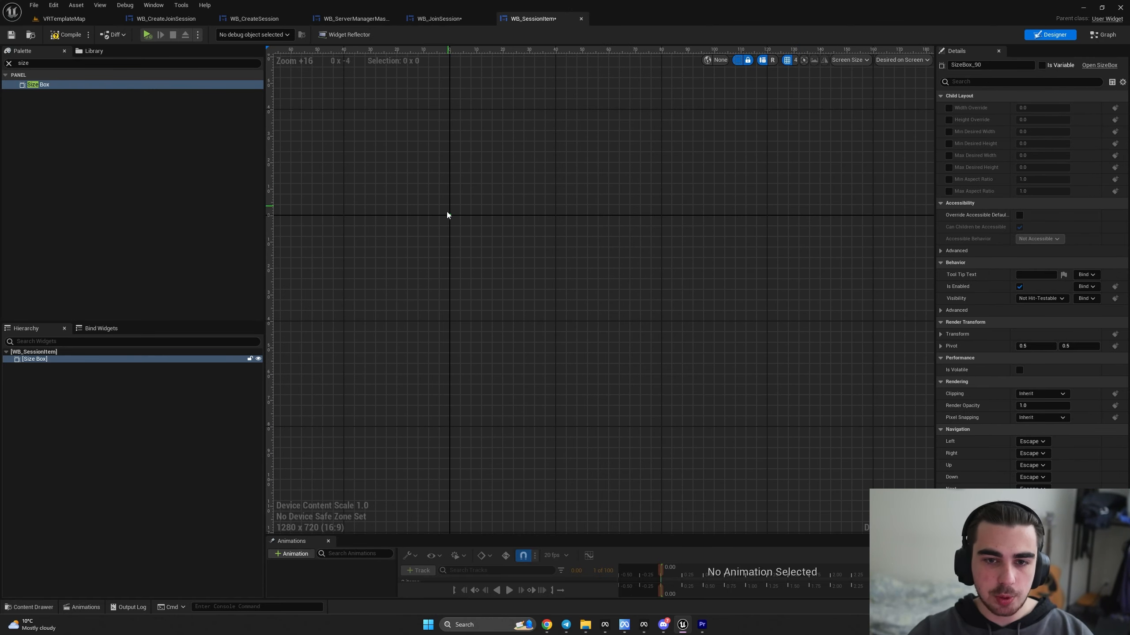
- Nest a second Size Box inside the root Size Box and set its Height Override to 60
{"action": "left_click_drag", "start_coordinate": [44, 86], "coordinate": [35, 360]}
{"action": "left_click", "coordinate": [49, 366]}
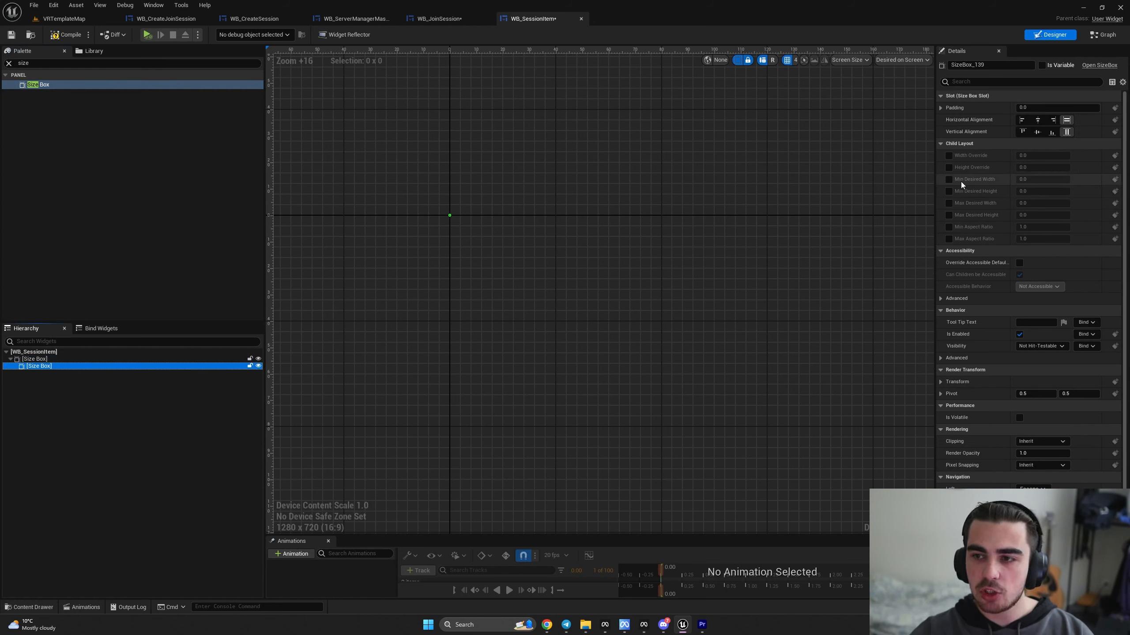
{"action": "left_click", "coordinate": [949, 170]}
{"action": "left_click", "coordinate": [949, 168]}
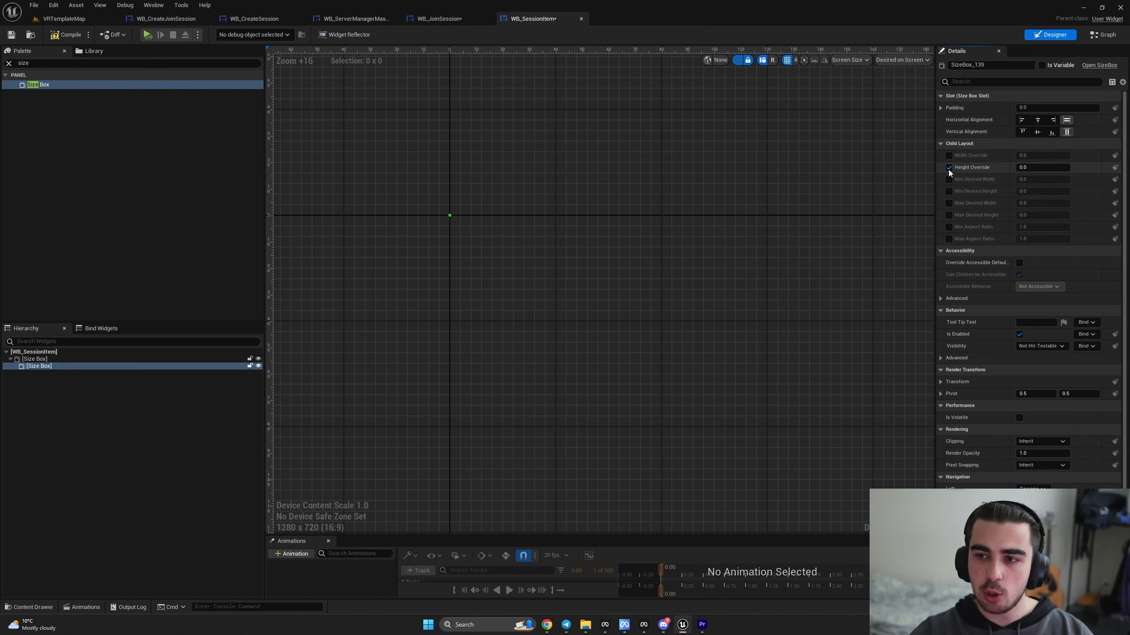
{"action": "left_click", "coordinate": [1029, 168]}
{"action": "type", "text": "60"}
{"action": "key", "text": "Return"}
{"action": "scroll", "coordinate": [568, 280], "scroll_direction": "down", "scroll_amount": 6}
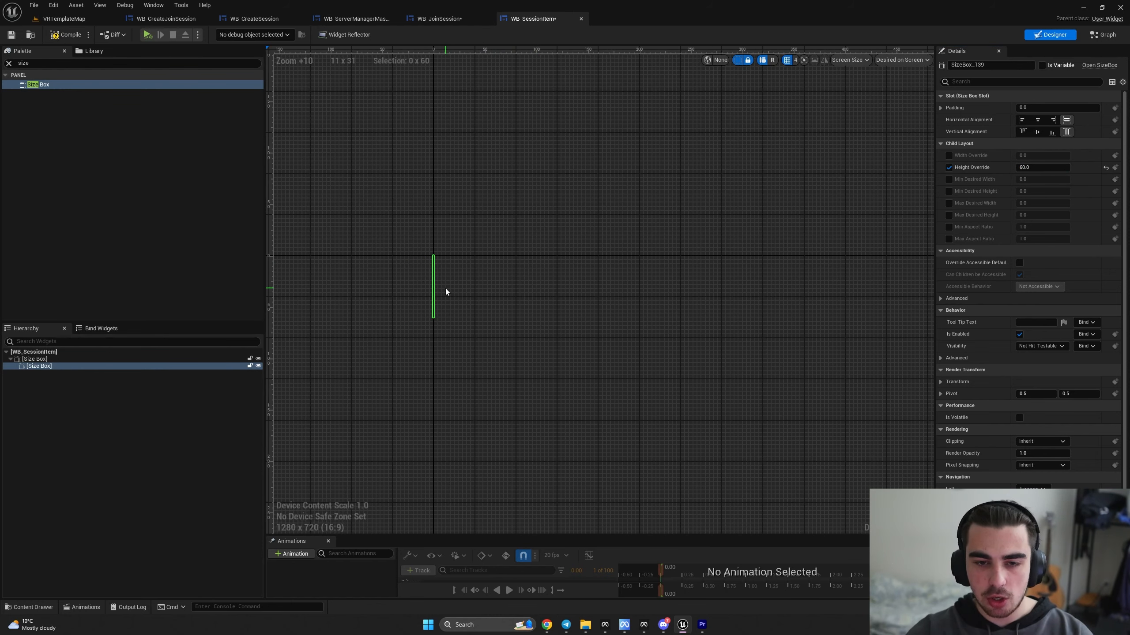
- Add a Border inside the inner Size Box and give it a dark grey brush color
{"action": "left_click", "coordinate": [9, 63]}
{"action": "type", "text": "bor"}
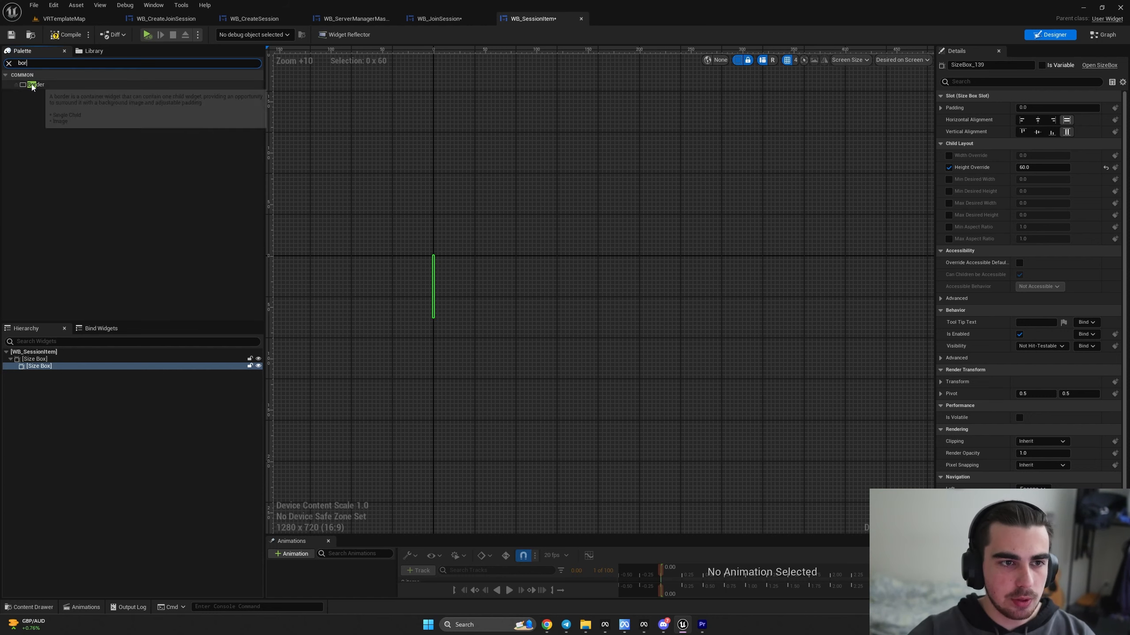
{"action": "mouse_move", "coordinate": [35, 85]}
{"action": "left_mouse_down"}
{"action": "mouse_move", "coordinate": [48, 370]}
{"action": "mouse_move", "coordinate": [68, 360]}
{"action": "left_mouse_up"}
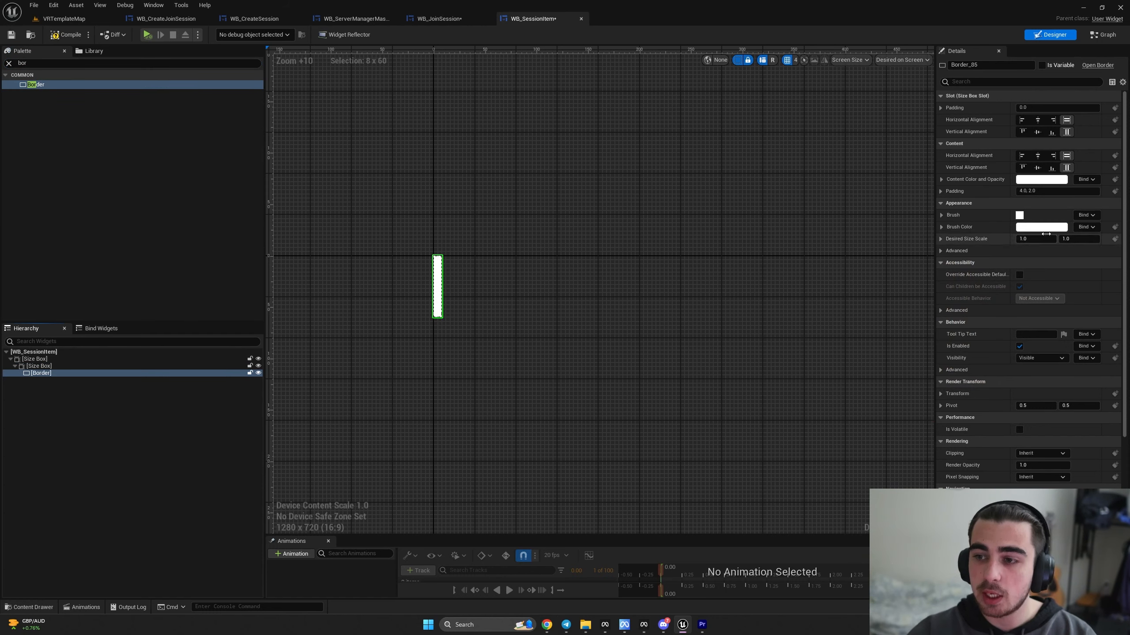
{"action": "left_click", "coordinate": [1041, 227]}
{"action": "left_click_drag", "start_coordinate": [965, 332], "coordinate": [965, 350]}
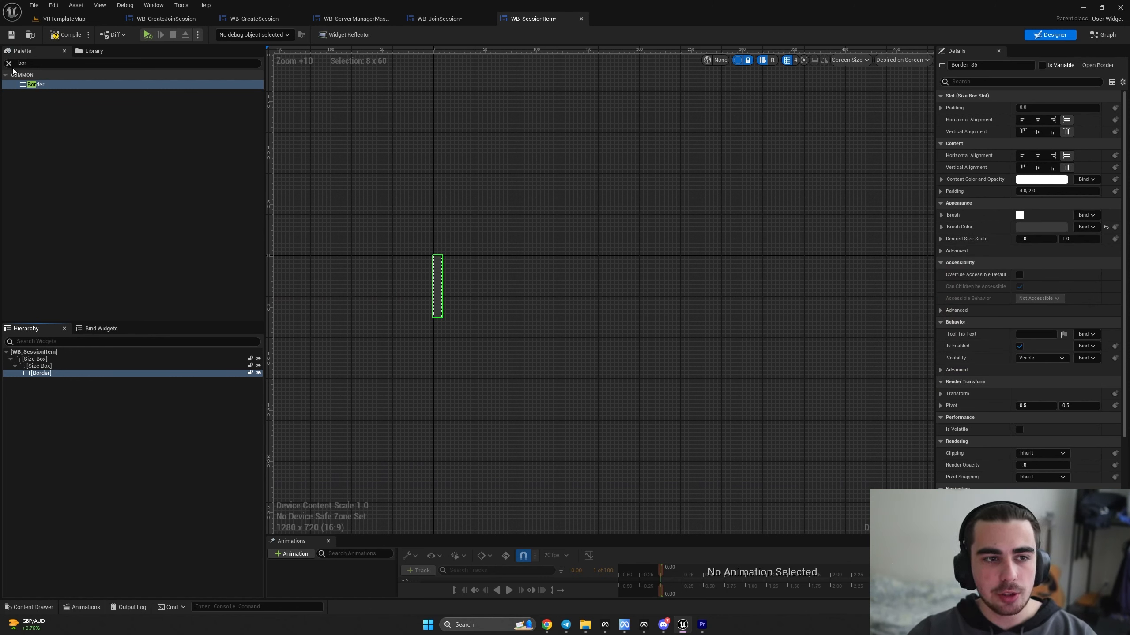
- Nest a Horizontal Box inside the Border and add a Size Box inside that Horizontal Box
{"action": "left_click", "coordinate": [8, 62]}
{"action": "type", "text": "horiz"}
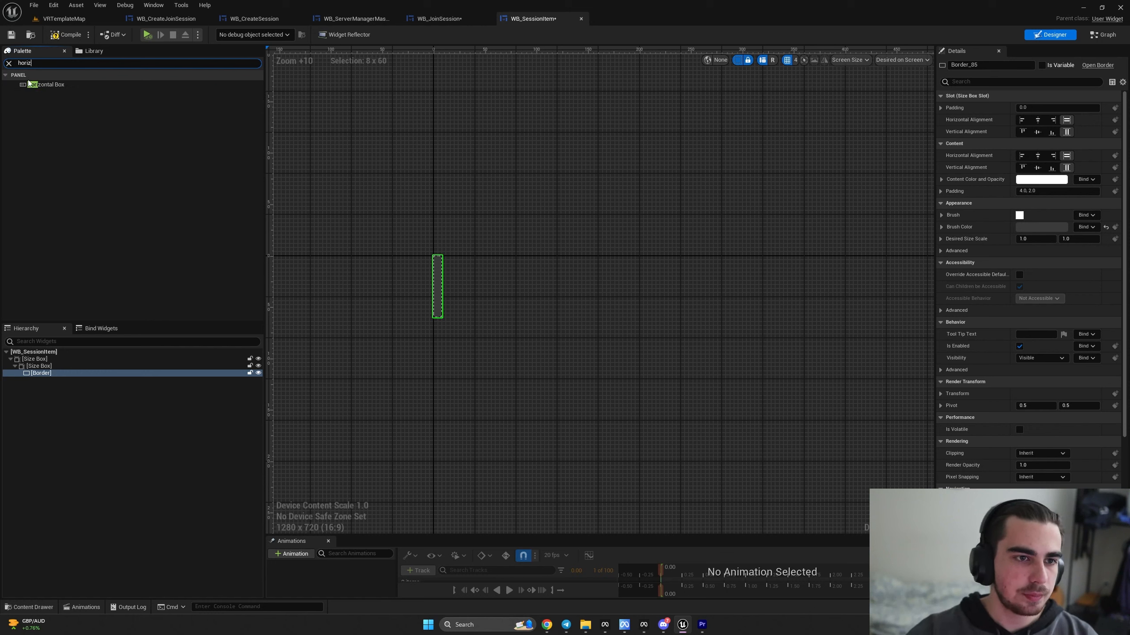
{"action": "left_click_drag", "start_coordinate": [32, 85], "coordinate": [62, 376]}
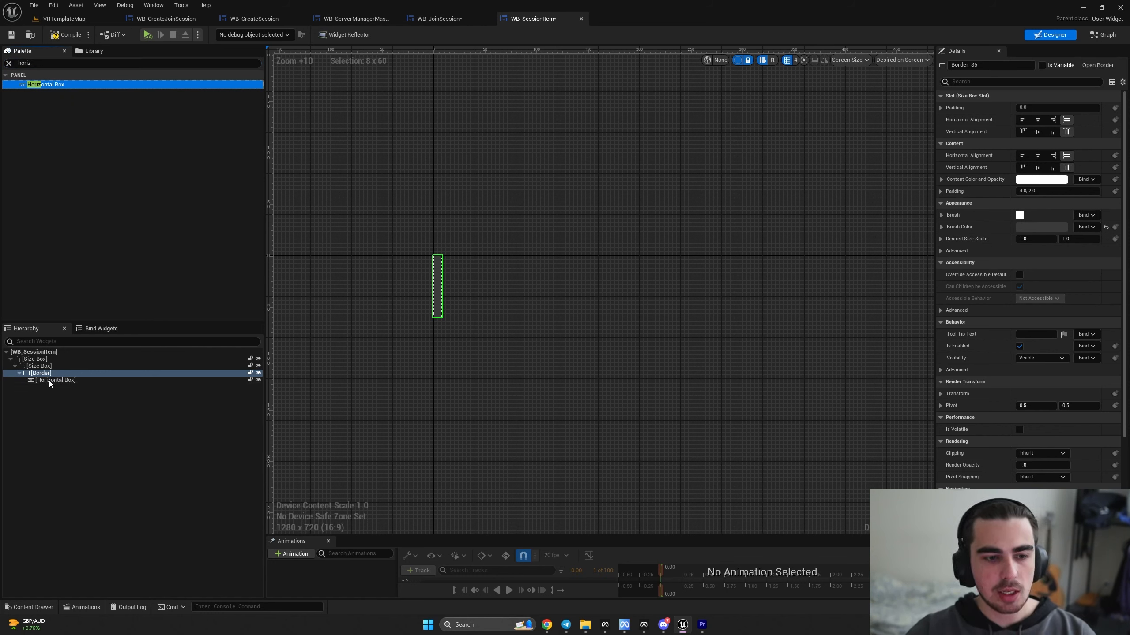
{"action": "left_click", "coordinate": [50, 381]}
{"action": "left_click", "coordinate": [8, 63]}
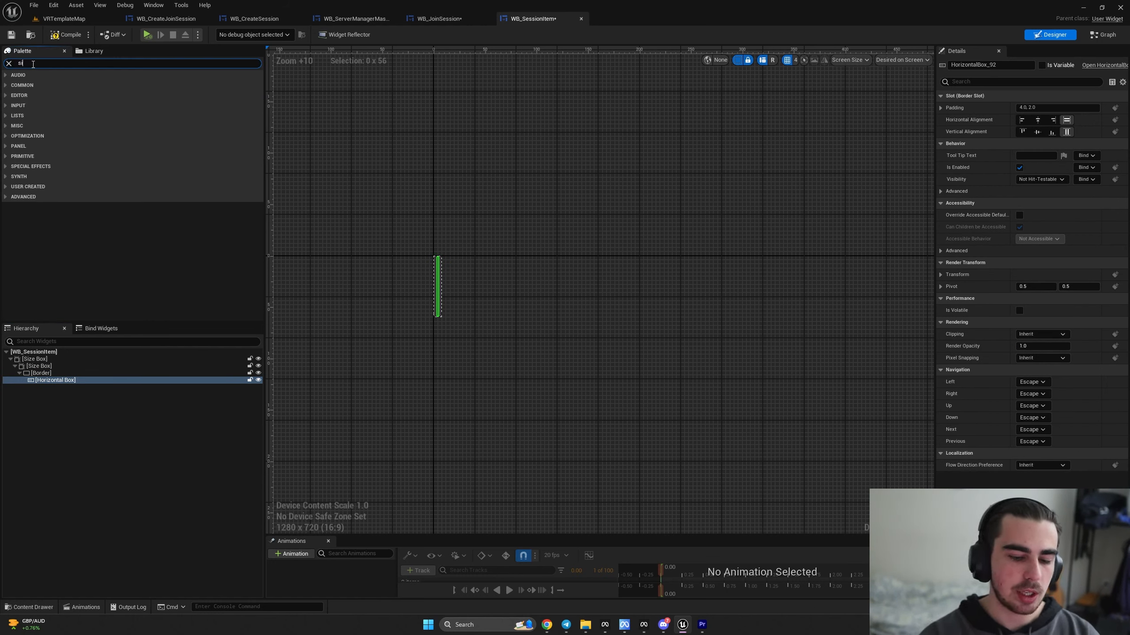
{"action": "left_click_drag", "start_coordinate": [44, 383], "coordinate": [44, 383]}
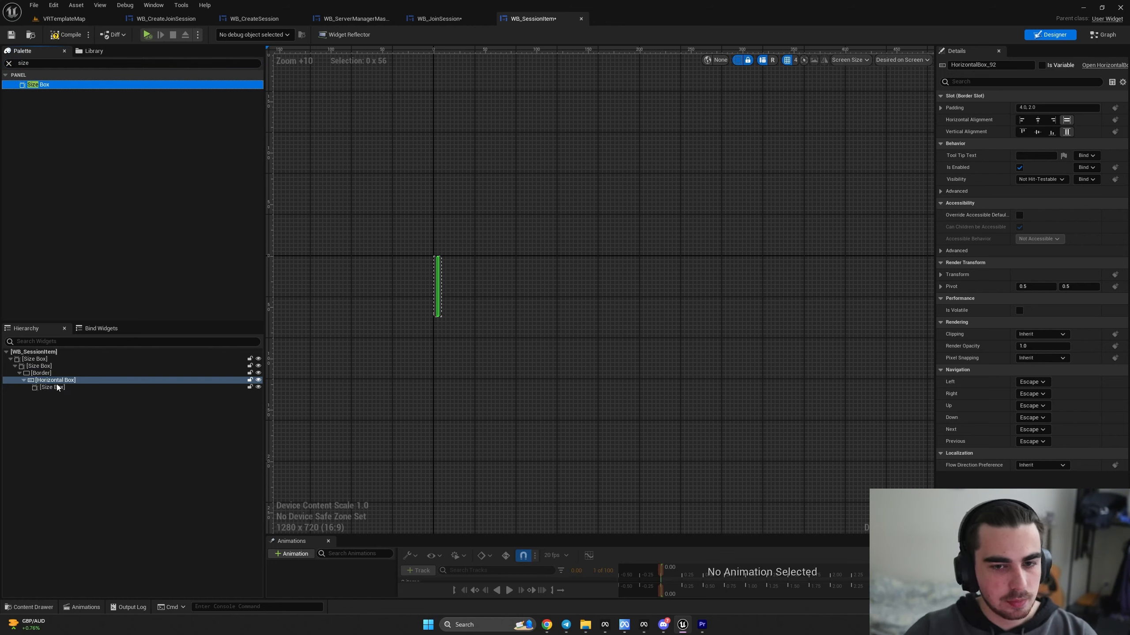
- Add a Text block inside the Size Box of the Horizontal Box
{"action": "left_click", "coordinate": [9, 63]}
{"action": "type", "text": "text"}
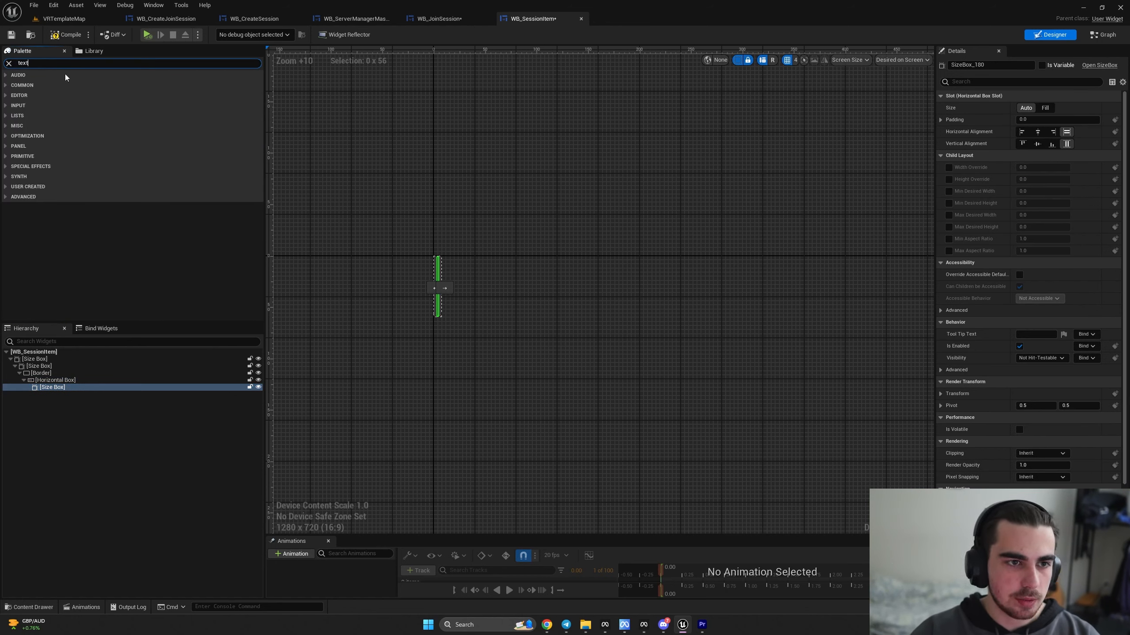
{"action": "left_click_drag", "start_coordinate": [33, 93], "coordinate": [43, 386]}
{"action": "scroll", "coordinate": [547, 288], "scroll_direction": "up", "scroll_amount": 2}
{"action": "right_click_drag", "start_coordinate": [548, 288], "coordinate": [530, 309]}
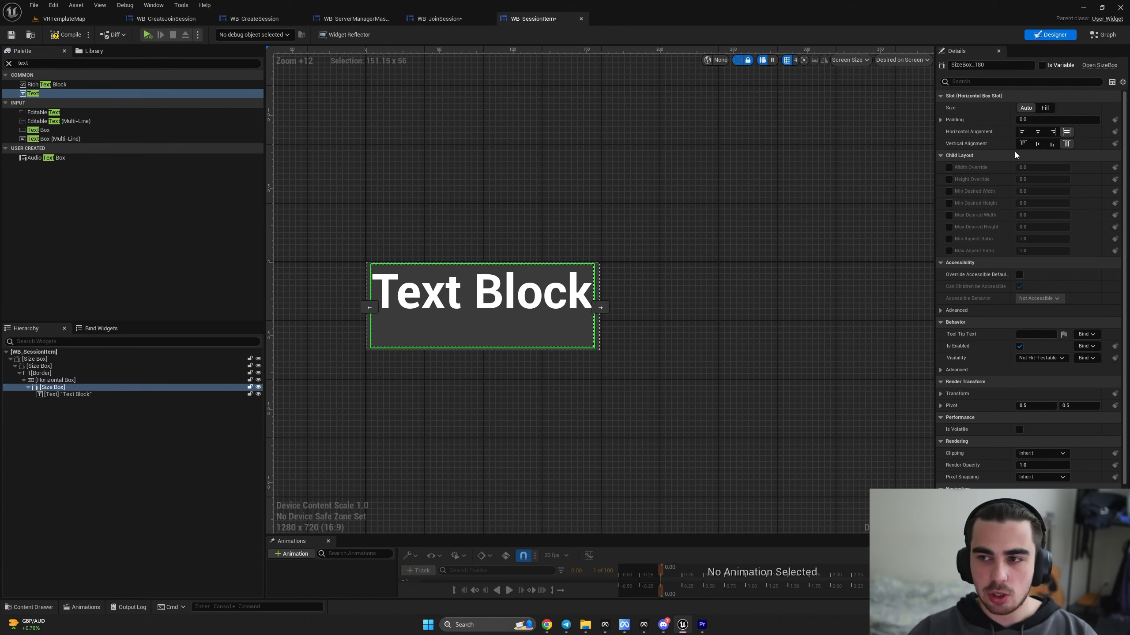
- Center the text's Size Box vertically and horizontally in its Horizontal Box slot
{"action": "left_click", "coordinate": [1040, 143]}
{"action": "left_click", "coordinate": [1038, 132]}
{"action": "right_click_drag", "start_coordinate": [552, 267], "coordinate": [533, 279]}
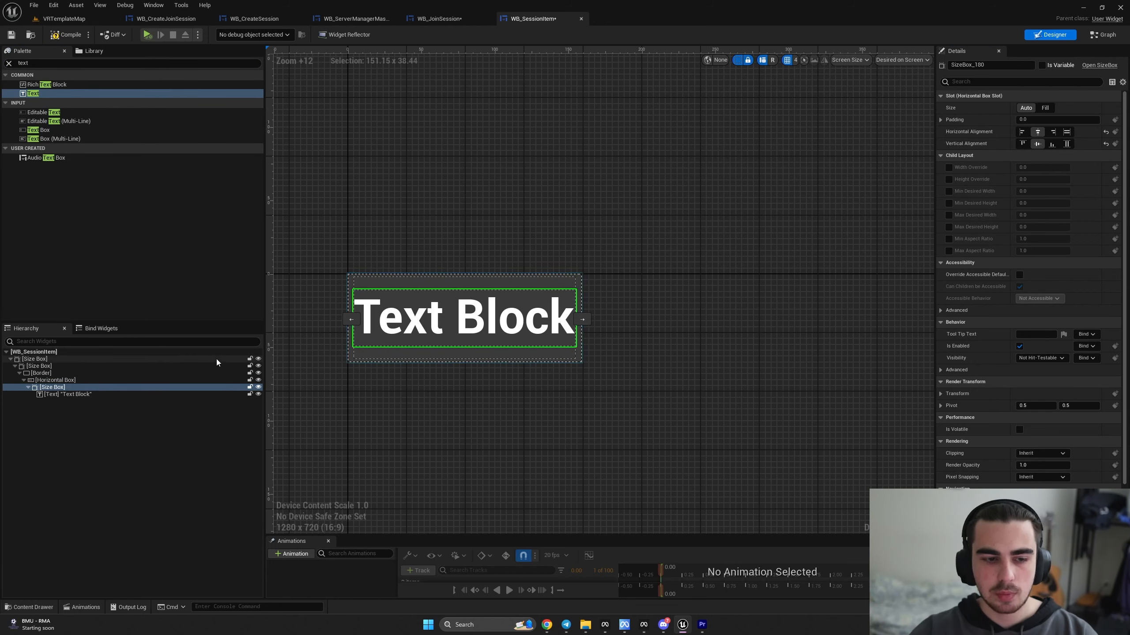
- Rename the text block SessionName as a variable, and set its parent Size Box to Fill size with fill alignment in both directions
{"action": "left_click", "coordinate": [83, 394]}
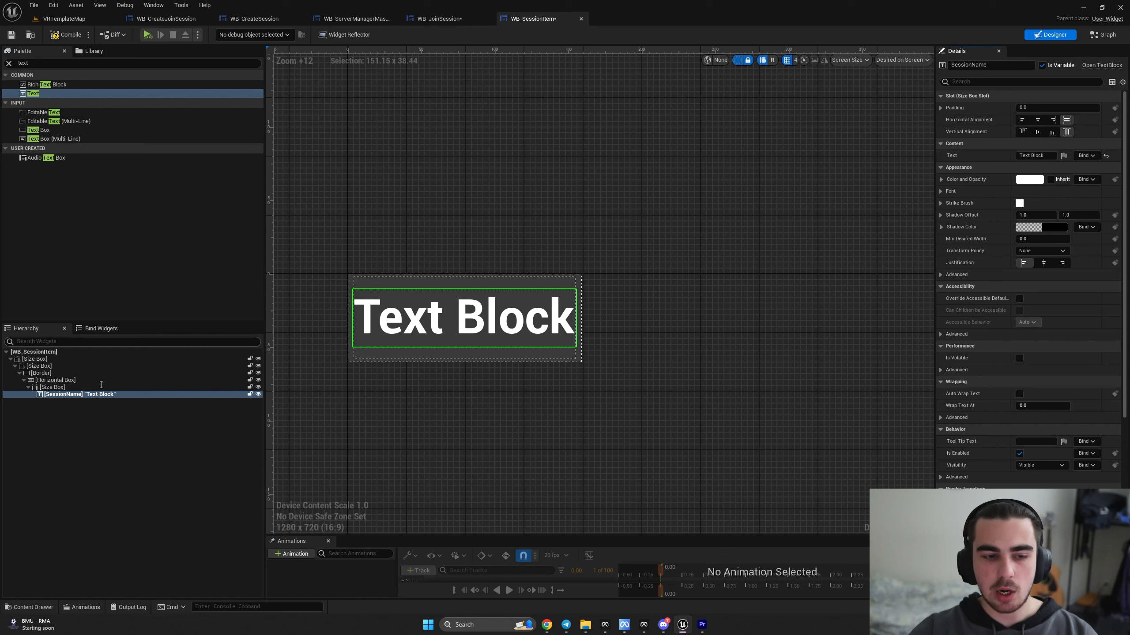
{"action": "left_click", "coordinate": [52, 387]}
{"action": "left_click", "coordinate": [1049, 108]}
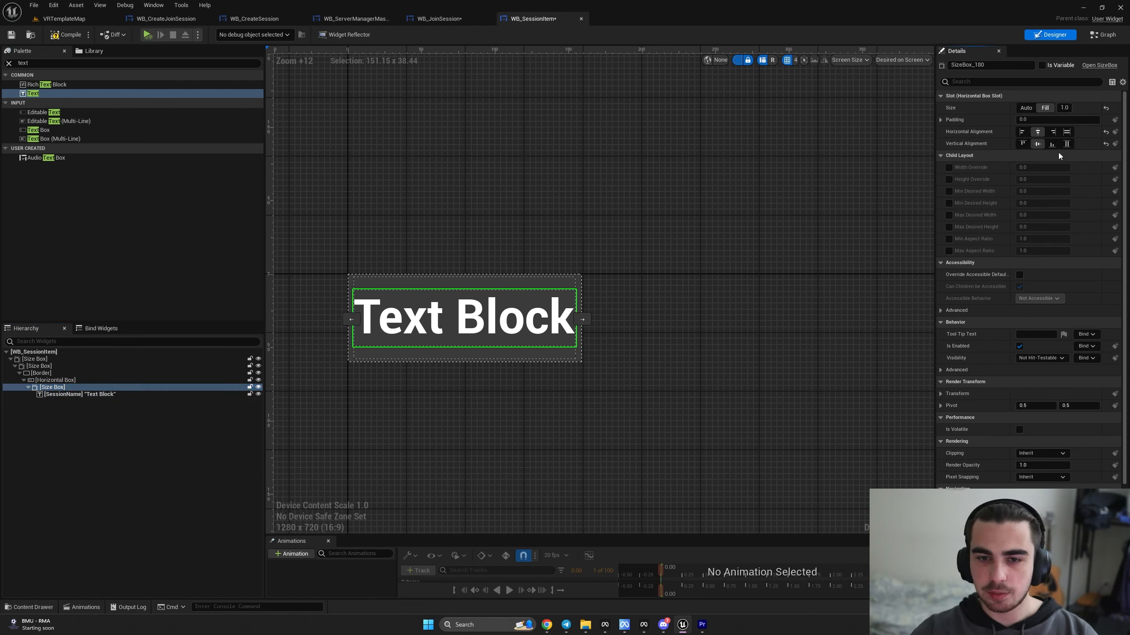
{"action": "left_click", "coordinate": [1068, 143]}
{"action": "left_click", "coordinate": [1067, 131]}
- Center the SessionName text block in both directions and set its text to "Session Name"
{"action": "left_click", "coordinate": [80, 394]}
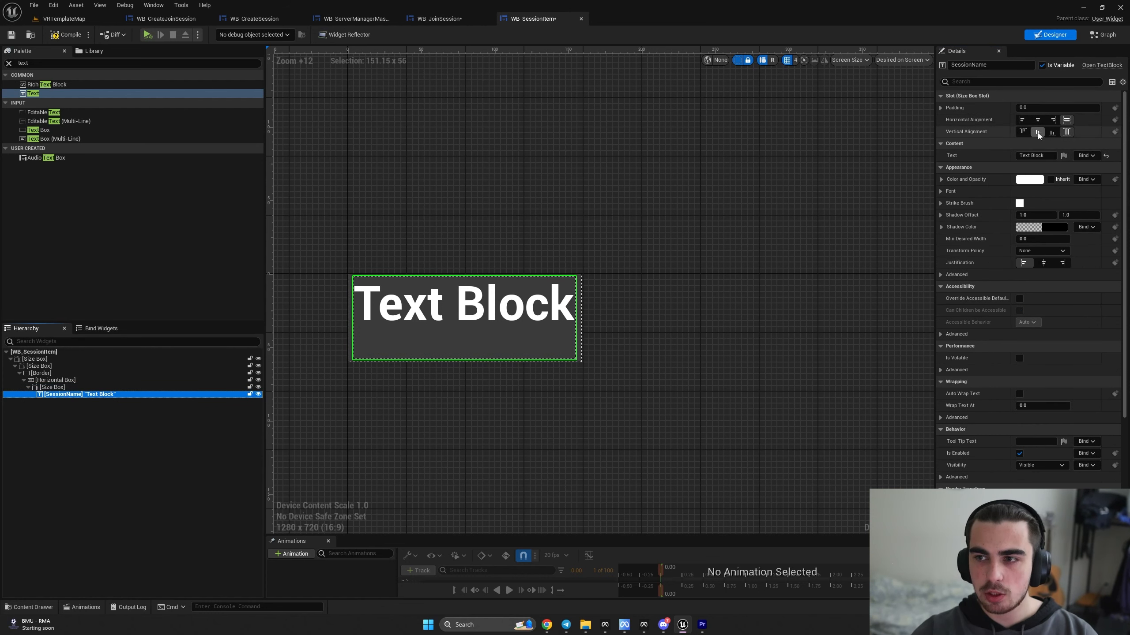
{"action": "left_click", "coordinate": [1037, 132]}
{"action": "left_click", "coordinate": [1037, 120]}
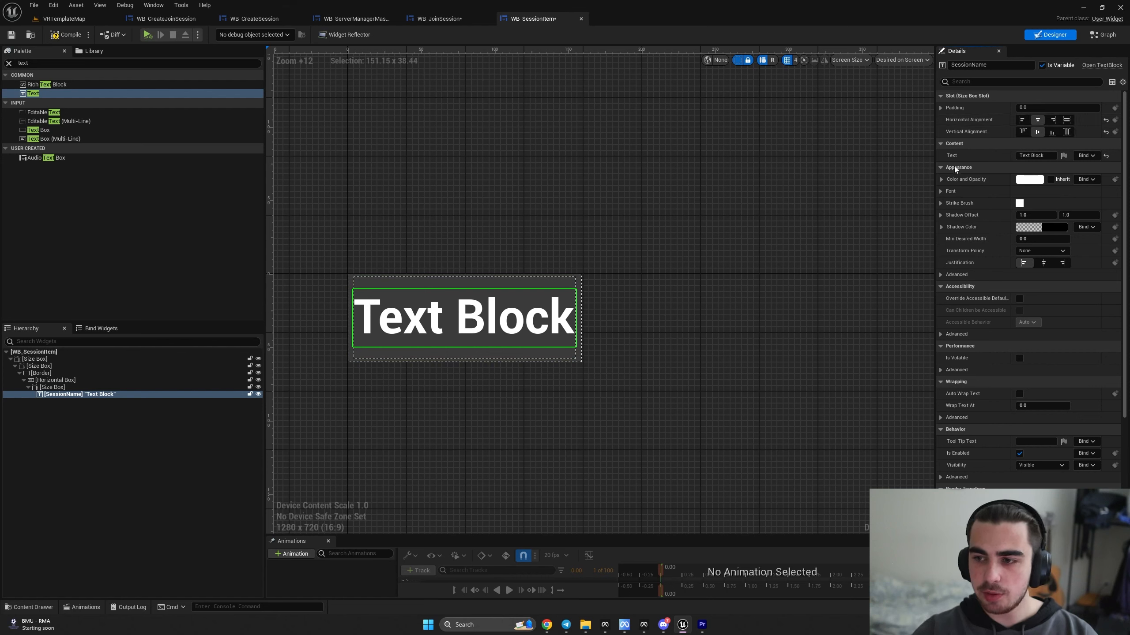
{"action": "left_click", "coordinate": [1053, 156]}
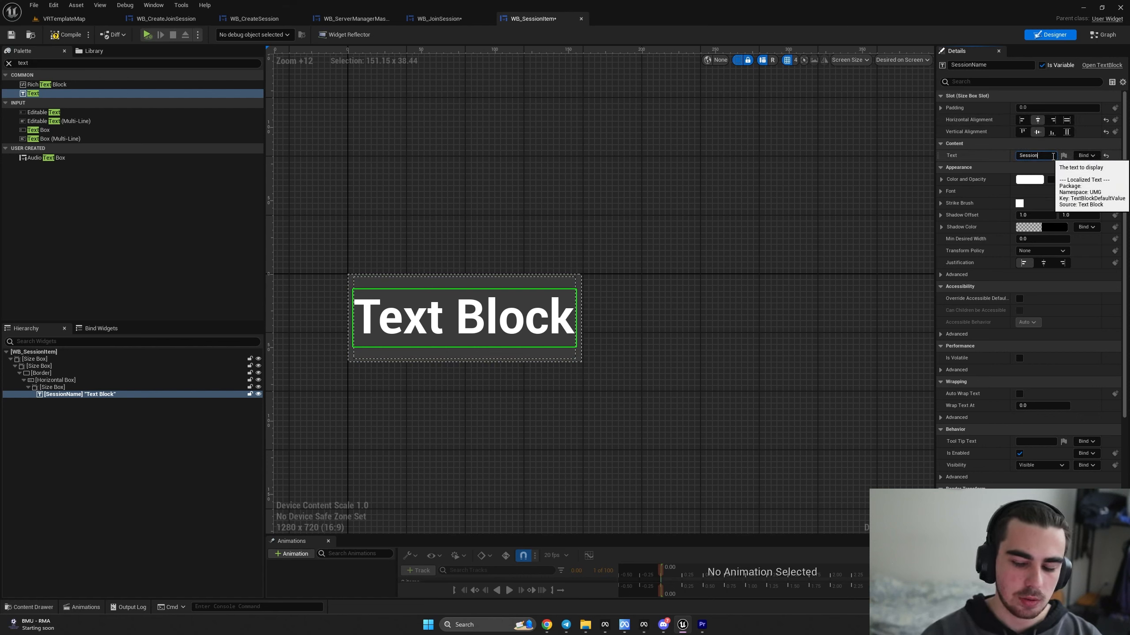
{"action": "key", "text": "BackSpace"}
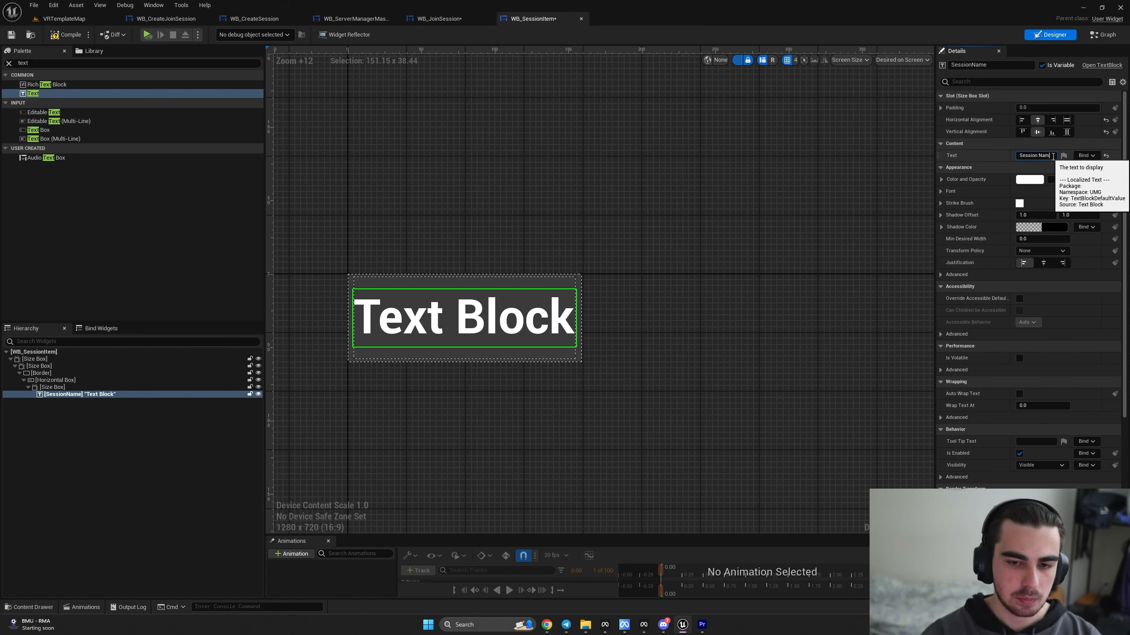
{"action": "type", "text": "e"}
{"action": "key", "text": "Return"}
- Duplicate the Size Box holding the session name and rename the copy's text block UserCount
{"action": "left_click", "coordinate": [53, 388]}
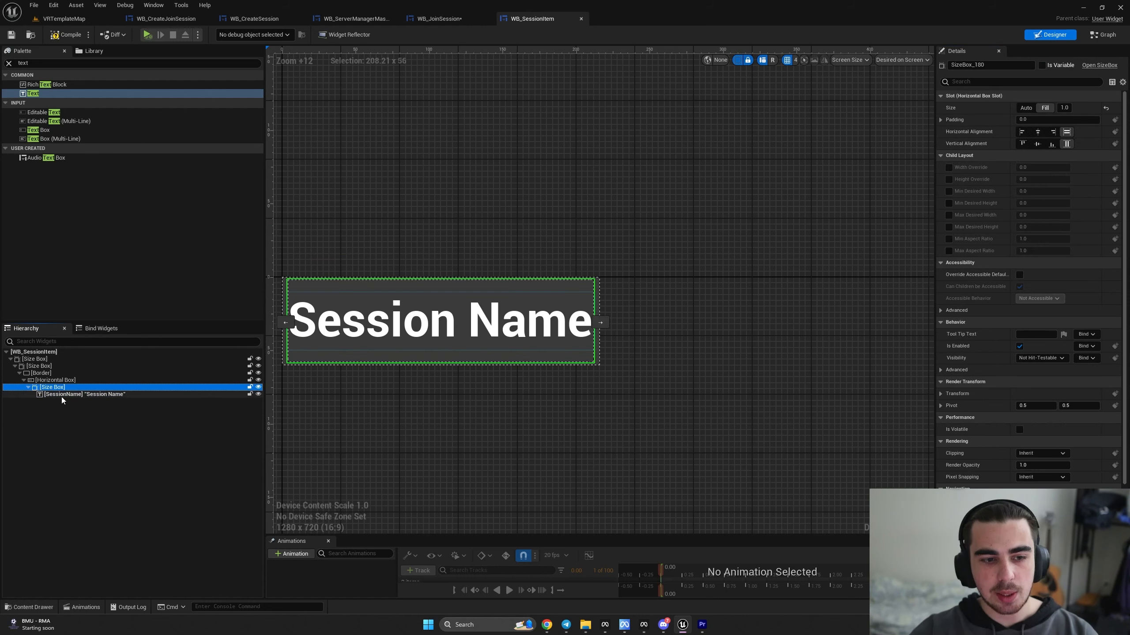
{"action": "key", "text": "ctrl+d"}
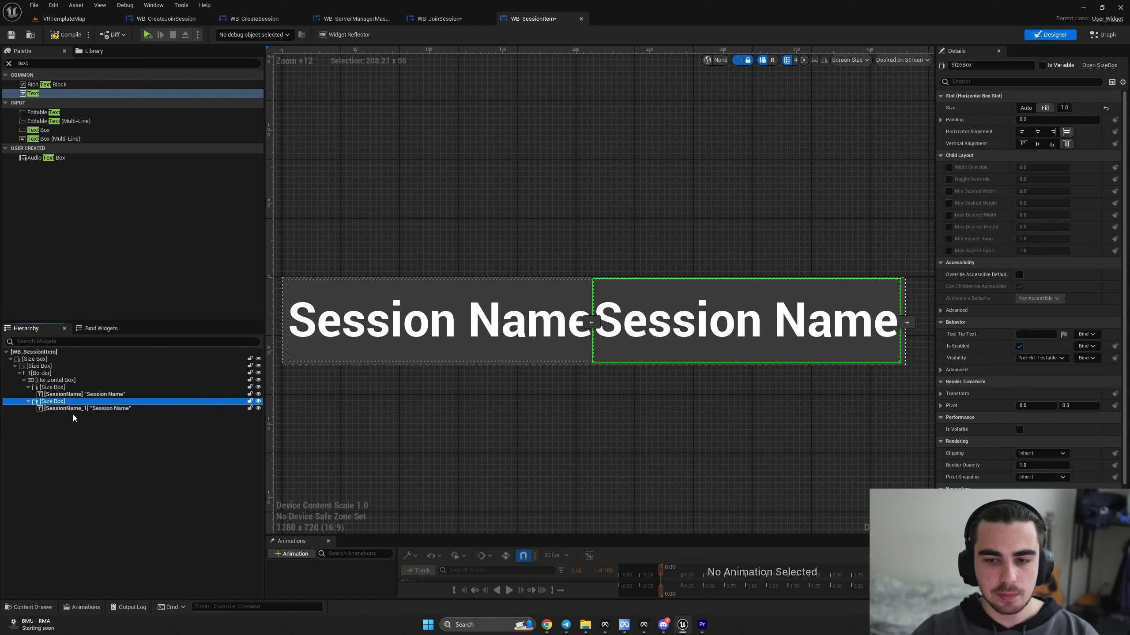
{"action": "left_click", "coordinate": [133, 409]}
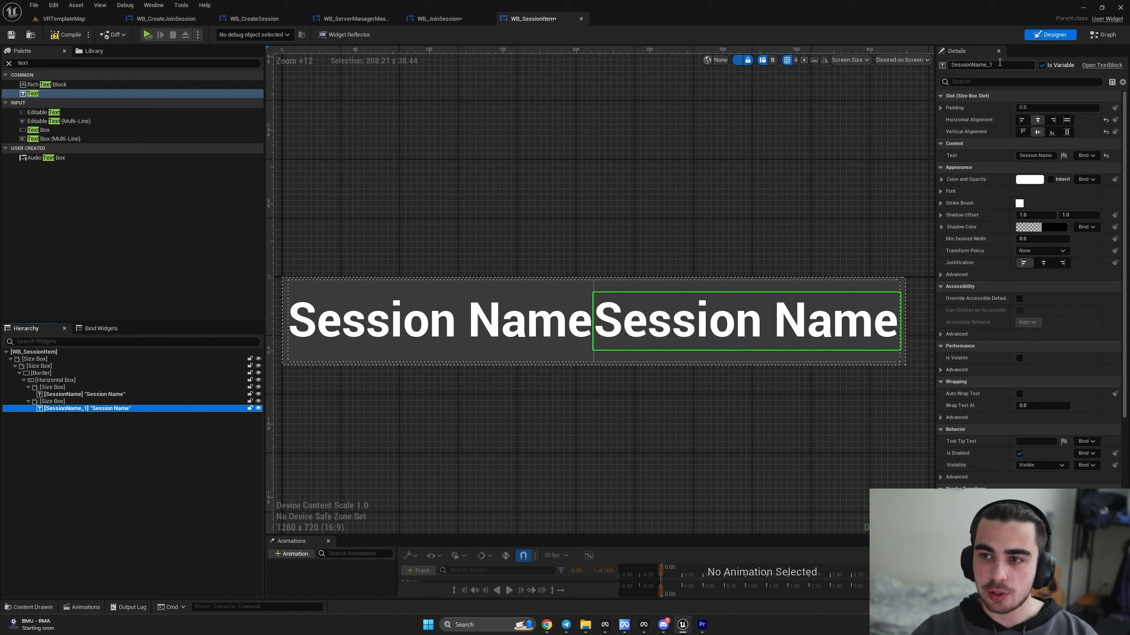
{"action": "left_click", "coordinate": [1012, 65]}
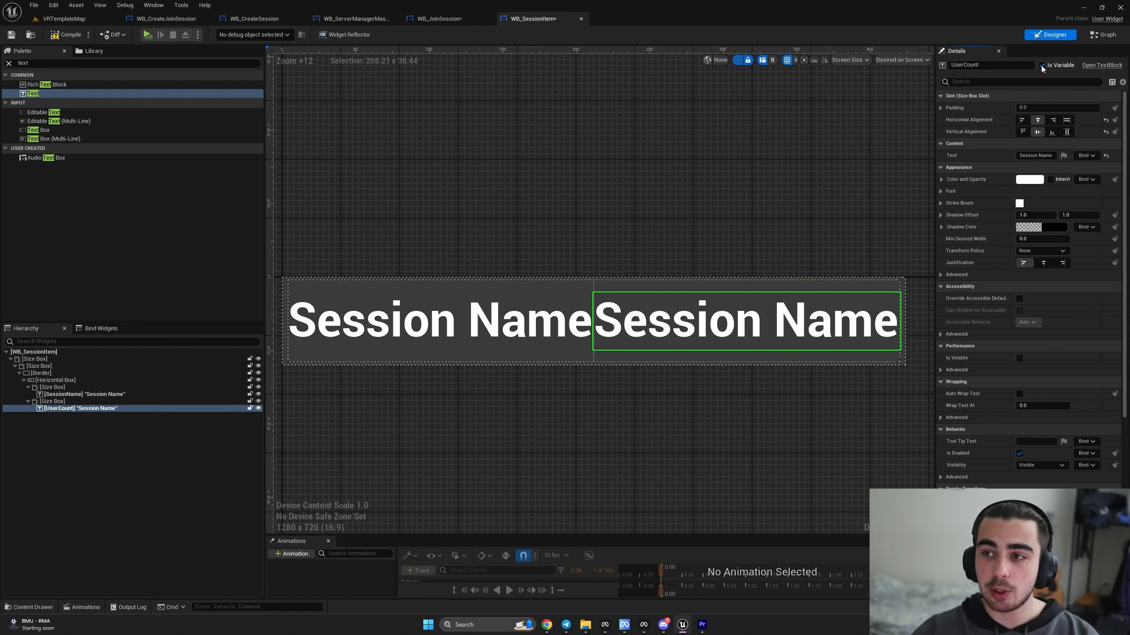
- Set the UserCount text to "8/20" and the width override of its parent Size Box to 150
{"action": "left_click", "coordinate": [1045, 156]}
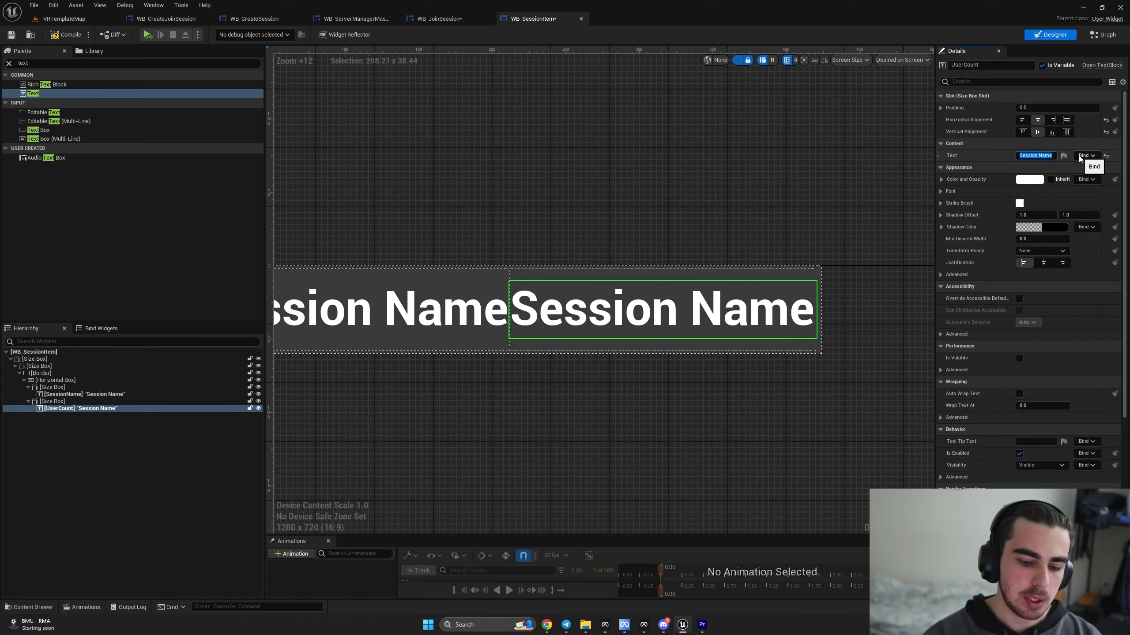
{"action": "key", "text": "Return"}
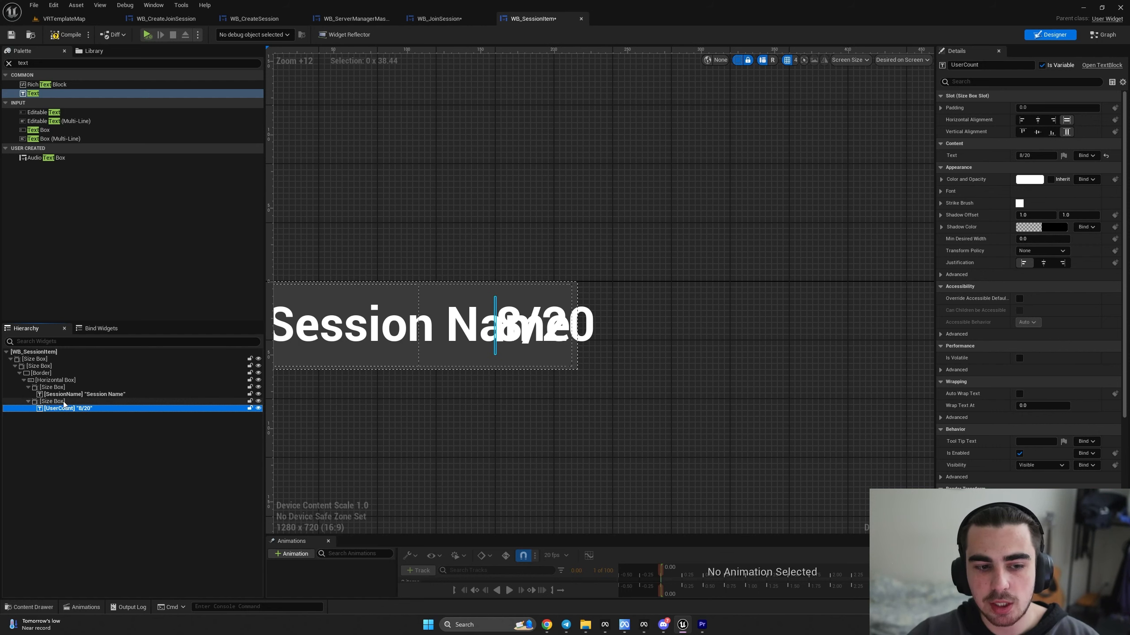
{"action": "right_click_drag", "start_coordinate": [456, 388], "coordinate": [545, 383]}
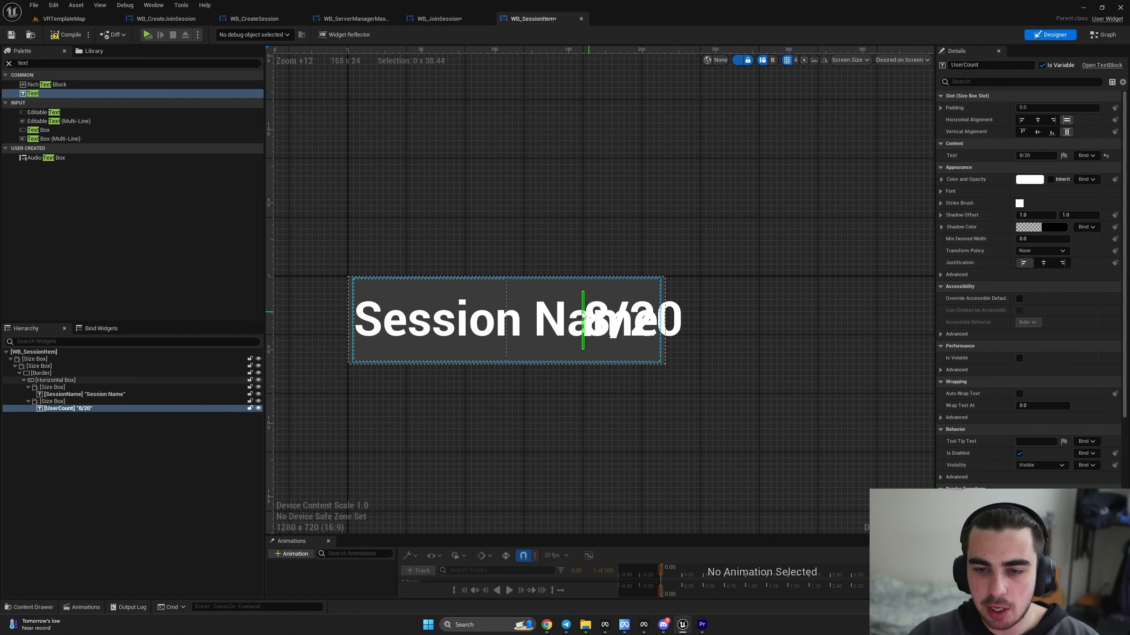
{"action": "left_click", "coordinate": [64, 402]}
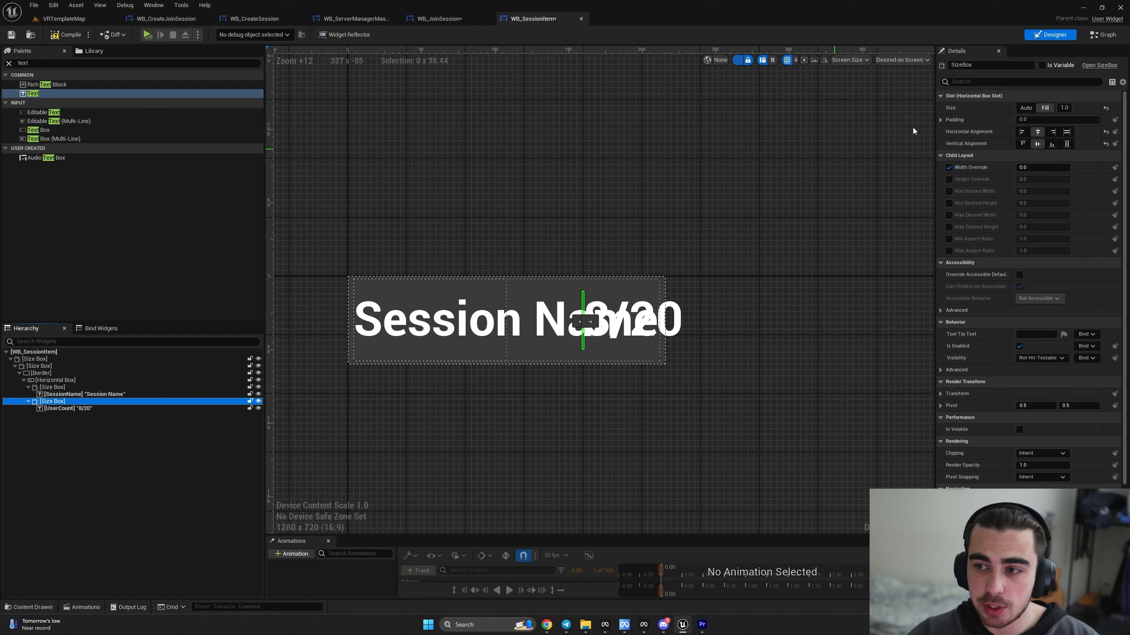
{"action": "left_click", "coordinate": [1032, 167]}
{"action": "type", "text": "150"}
{"action": "key", "text": "Return"}
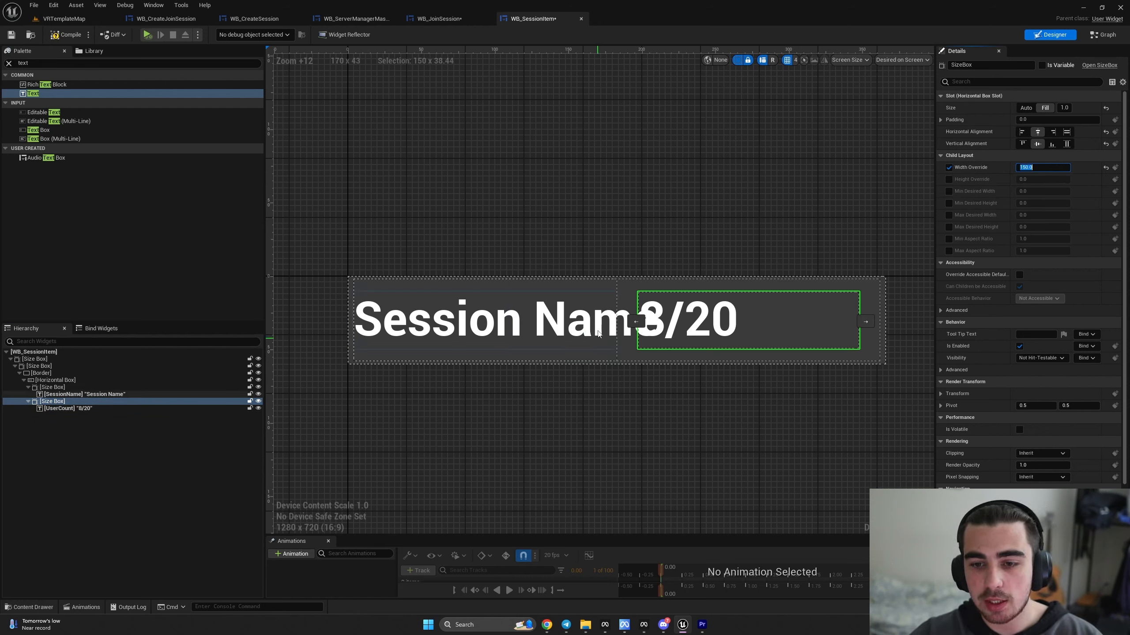
- Enable the width override on the Size Box holding the session name and set it to 350
{"action": "left_click", "coordinate": [367, 361]}
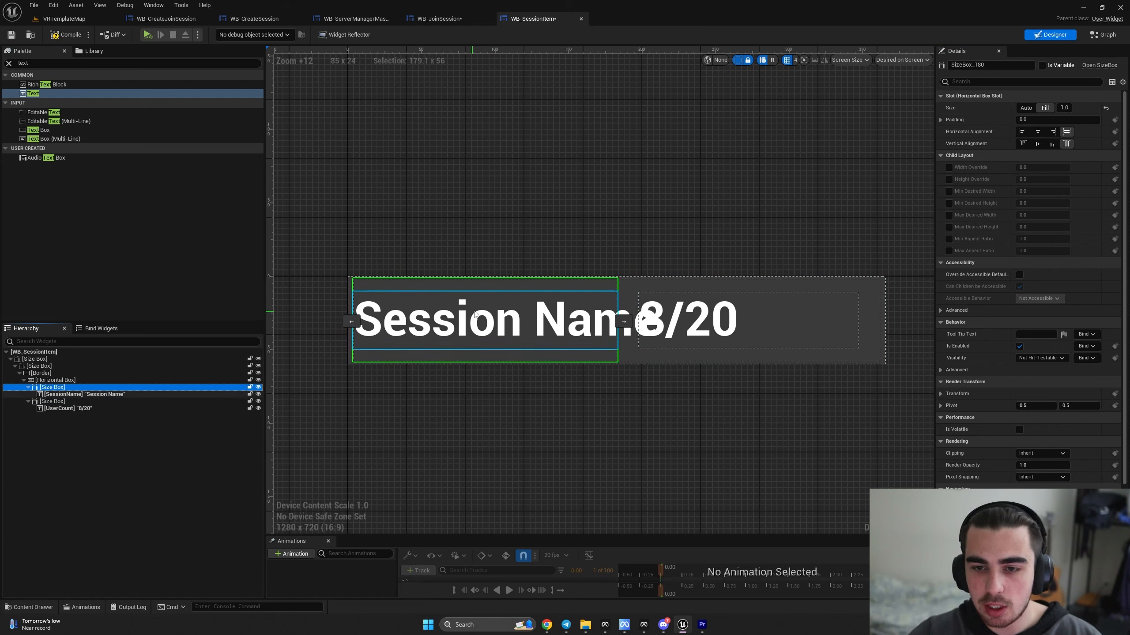
{"action": "left_click", "coordinate": [950, 168]}
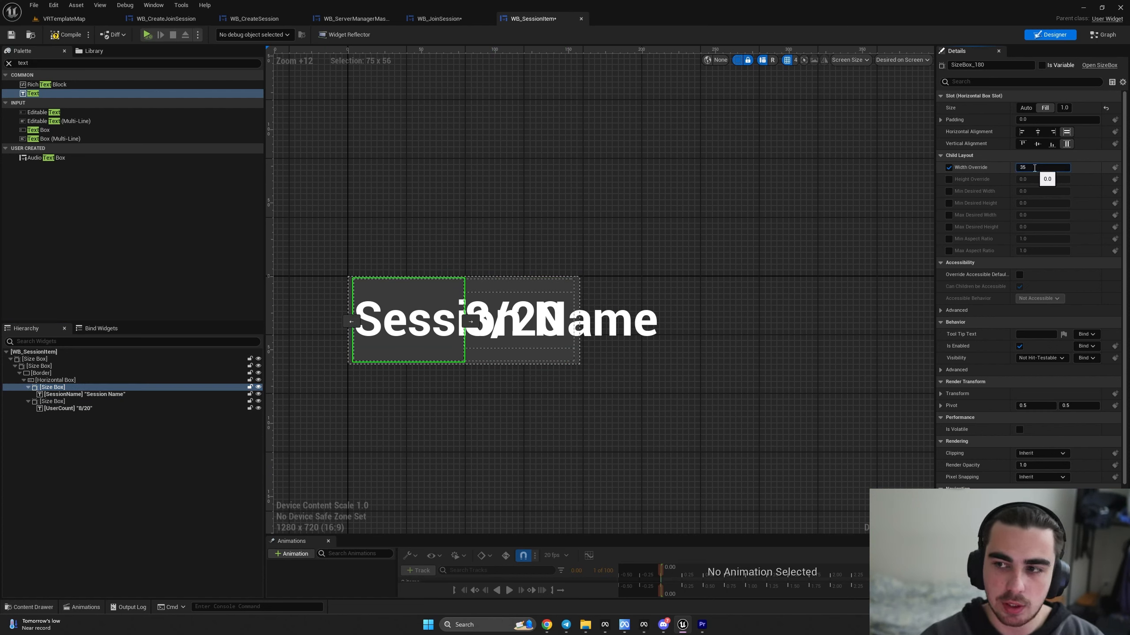
{"action": "key", "text": "Return"}
{"action": "right_click_drag", "start_coordinate": [698, 181], "coordinate": [507, 192]}
{"action": "scroll", "coordinate": [518, 212], "scroll_direction": "down", "scroll_amount": 3}
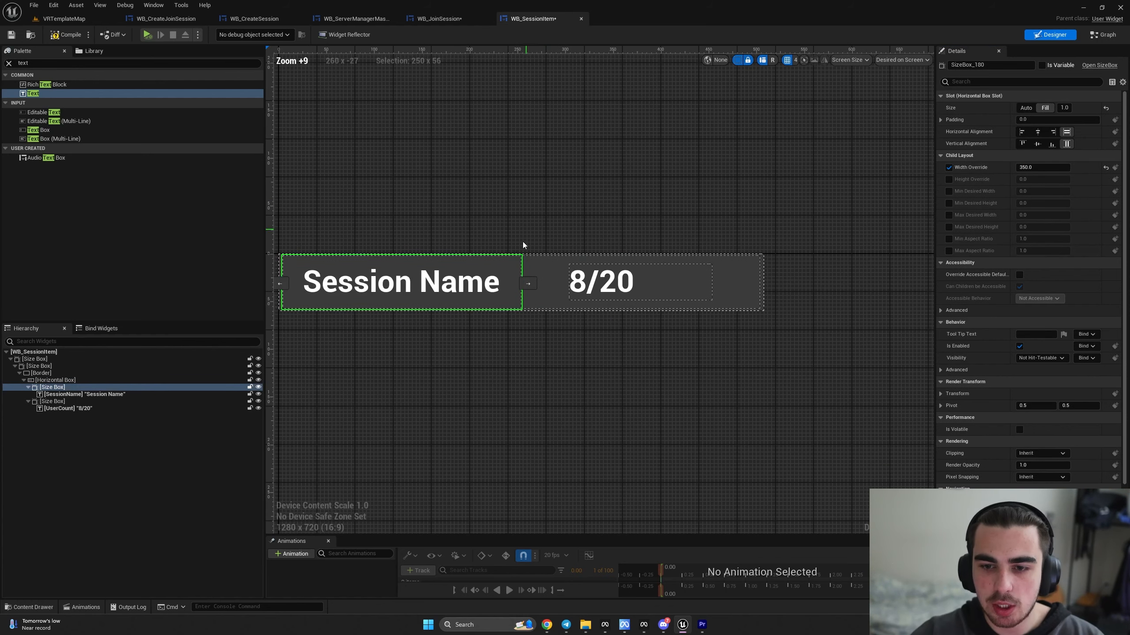
- Set the SessionName text block's horizontal alignment to left within its Size Box
{"action": "left_click", "coordinate": [564, 223]}
{"action": "right_click_drag", "start_coordinate": [569, 224], "coordinate": [584, 239]}
{"action": "left_click", "coordinate": [487, 292]}
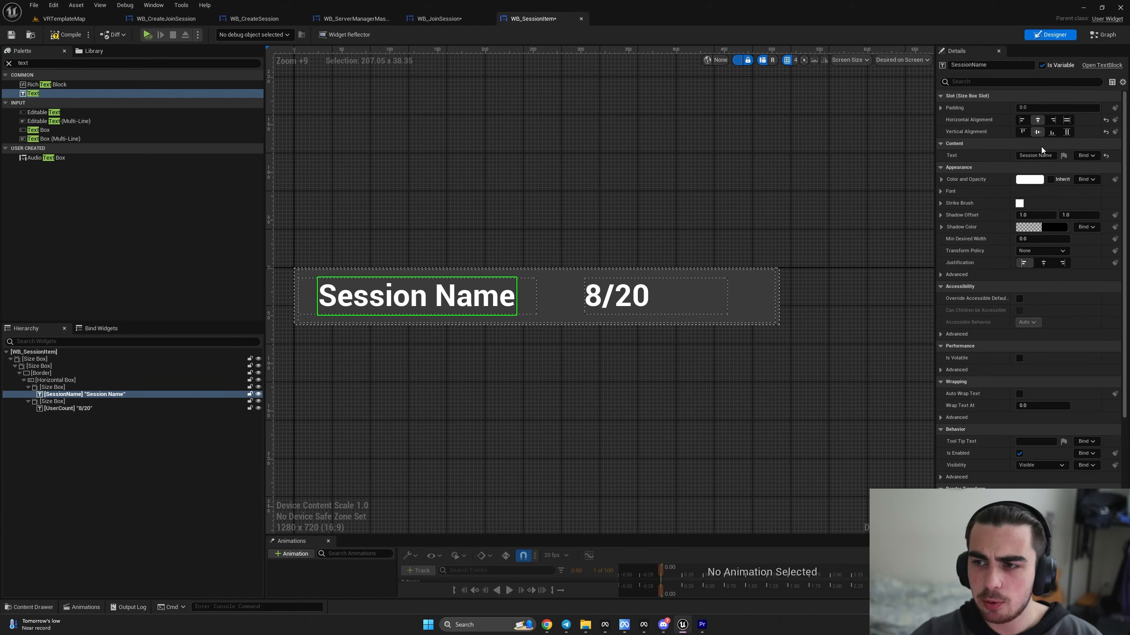
{"action": "left_click", "coordinate": [1022, 120]}
{"action": "scroll", "coordinate": [529, 202], "scroll_direction": "down", "scroll_amount": 2}
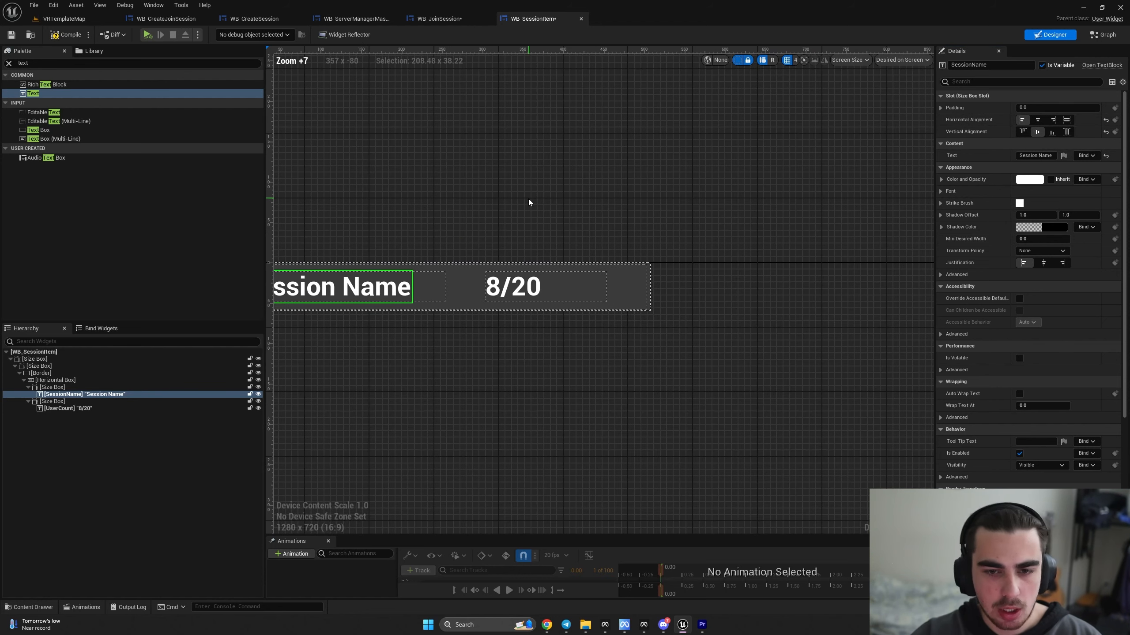
- Duplicate the Size Box holding the user count, rename the copy's text block Latency, and set its text to "100ms"
{"action": "left_click", "coordinate": [67, 401]}
{"action": "key", "text": "ctrl+d"}
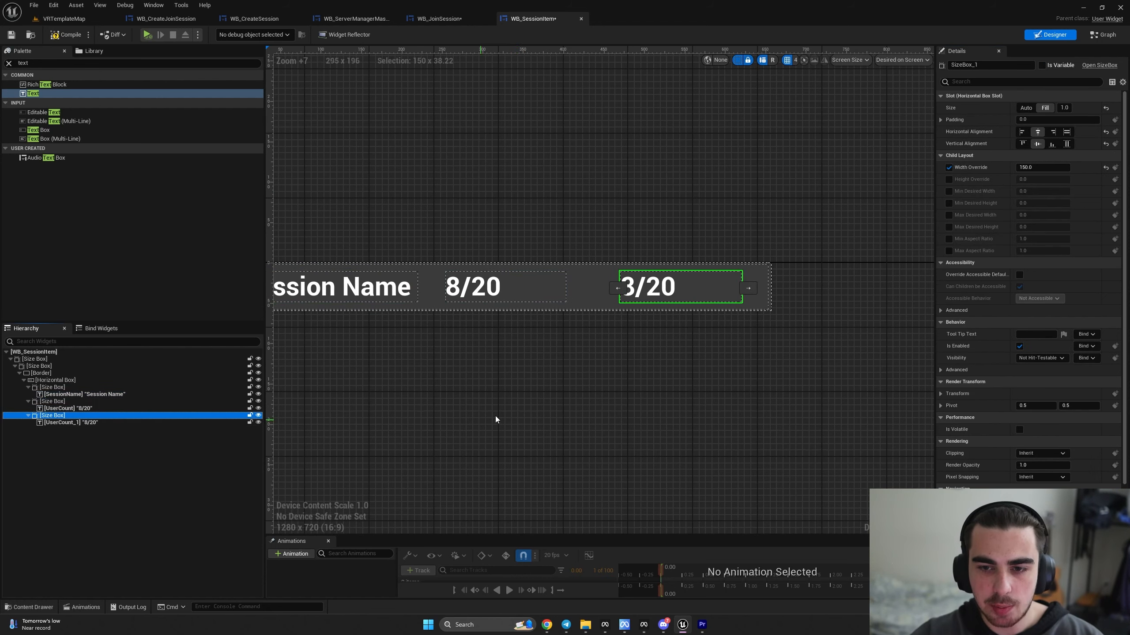
{"action": "left_click", "coordinate": [70, 424]}
{"action": "left_click", "coordinate": [987, 65]}
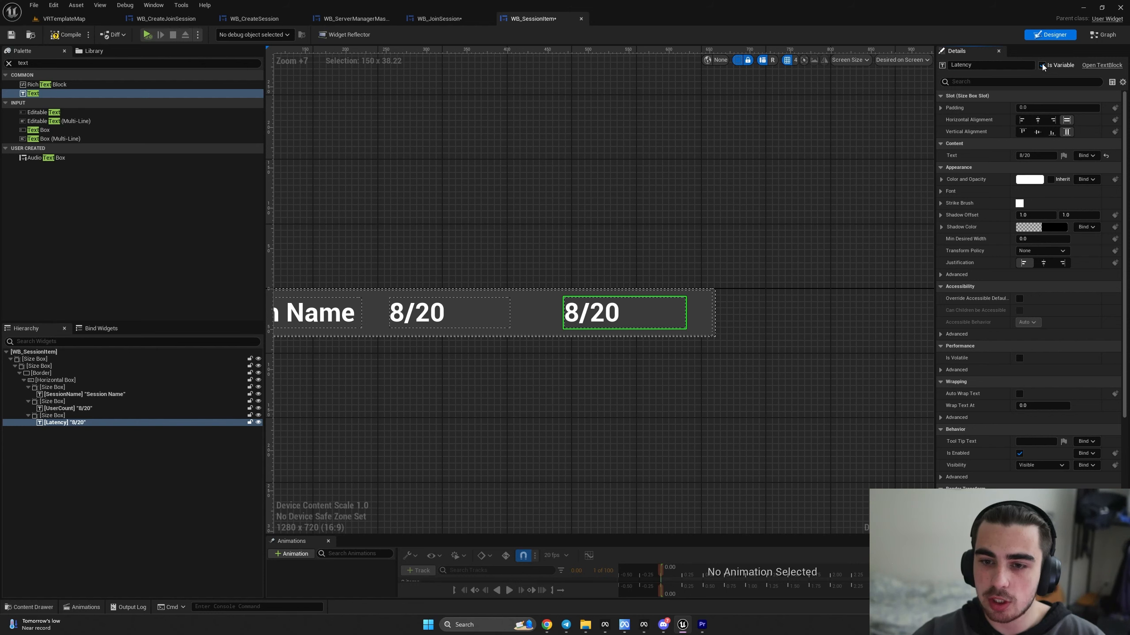
{"action": "left_click", "coordinate": [1036, 155]}
{"action": "type", "text": "100ms"}
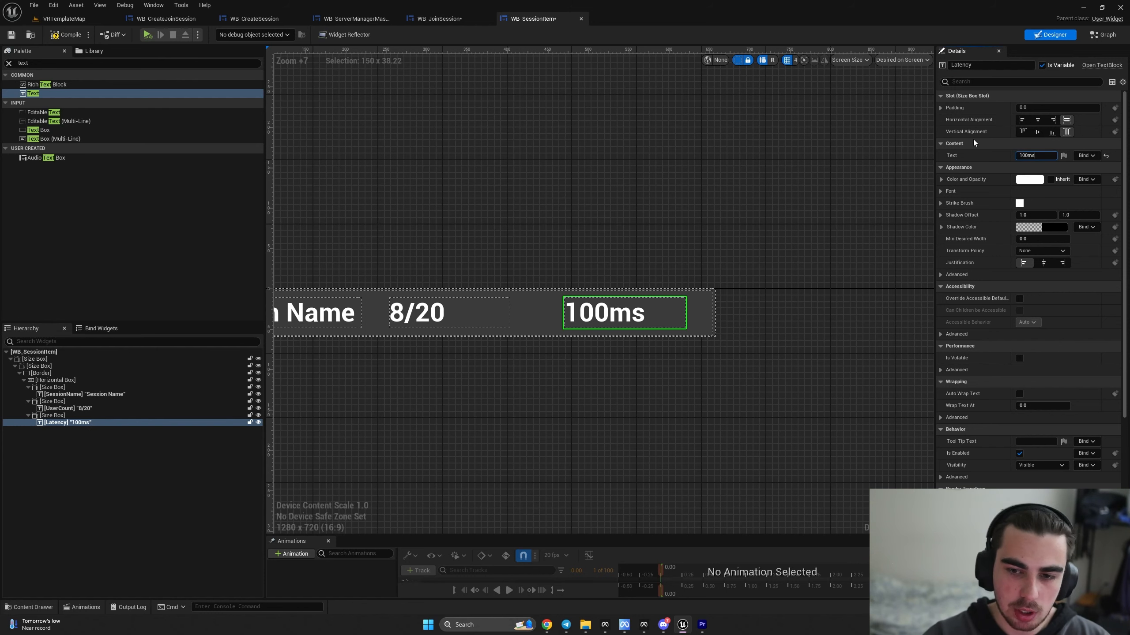
- Duplicate the Size Box holding the latency text and replace the copy's text block with a Button
{"action": "left_click", "coordinate": [66, 418]}
{"action": "key", "text": "ctrl+d"}
{"action": "left_click", "coordinate": [114, 438]}
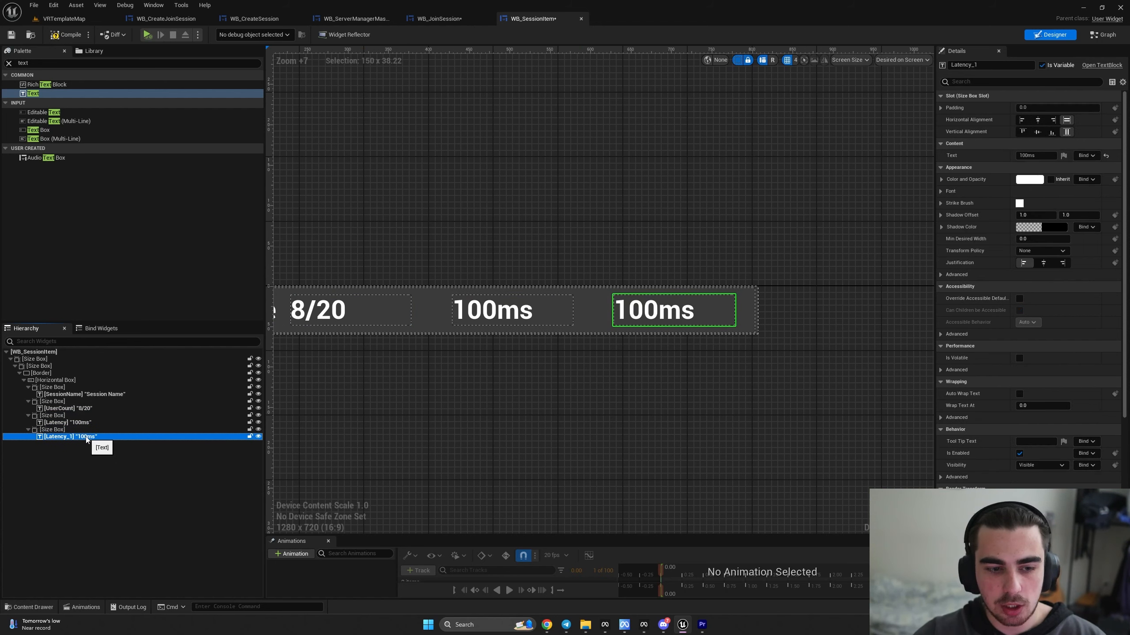
{"action": "key", "text": "Delete"}
{"action": "left_click", "coordinate": [9, 64]}
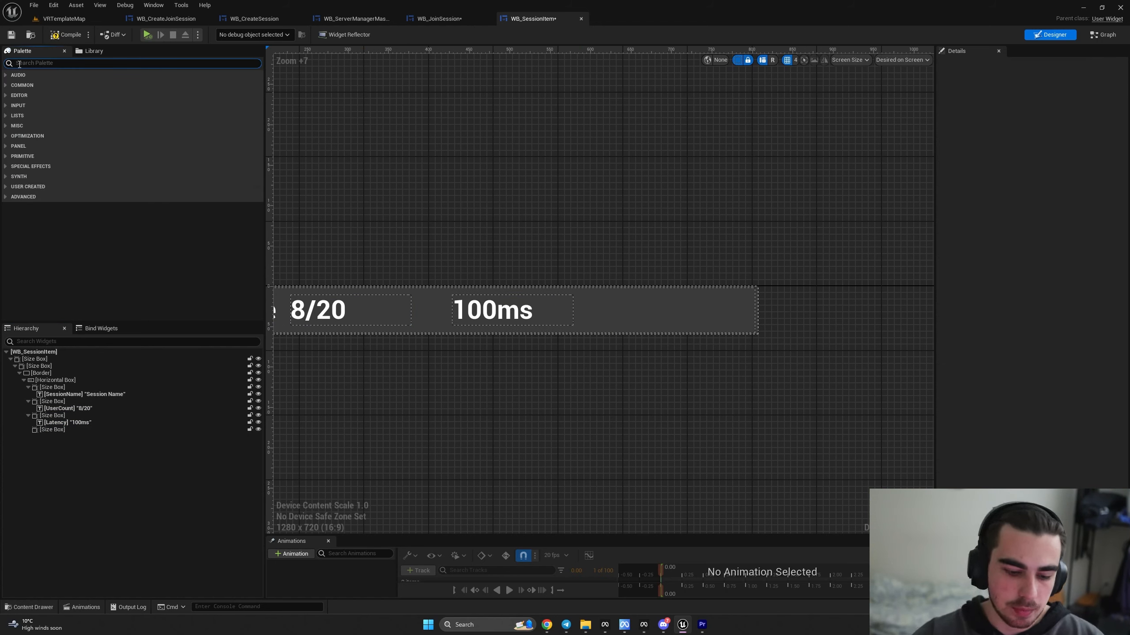
{"action": "type", "text": "butt"}
{"action": "left_click_drag", "start_coordinate": [33, 85], "coordinate": [67, 432]}
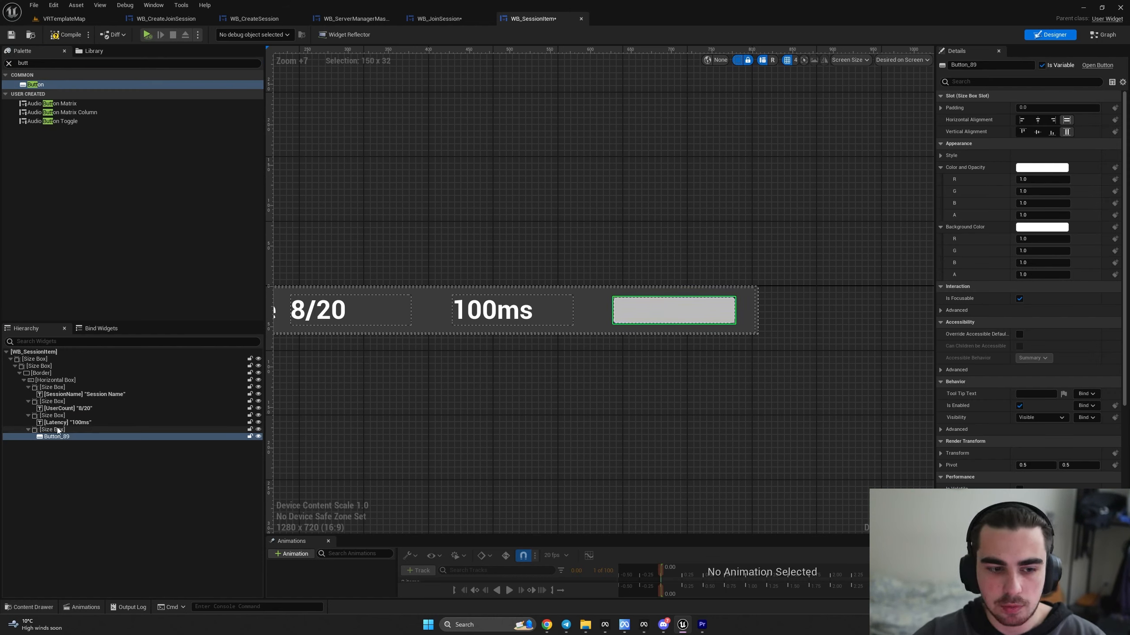
- Set the button's parent Size Box to fill alignment both vertically and horizontally
{"action": "left_click", "coordinate": [57, 429]}
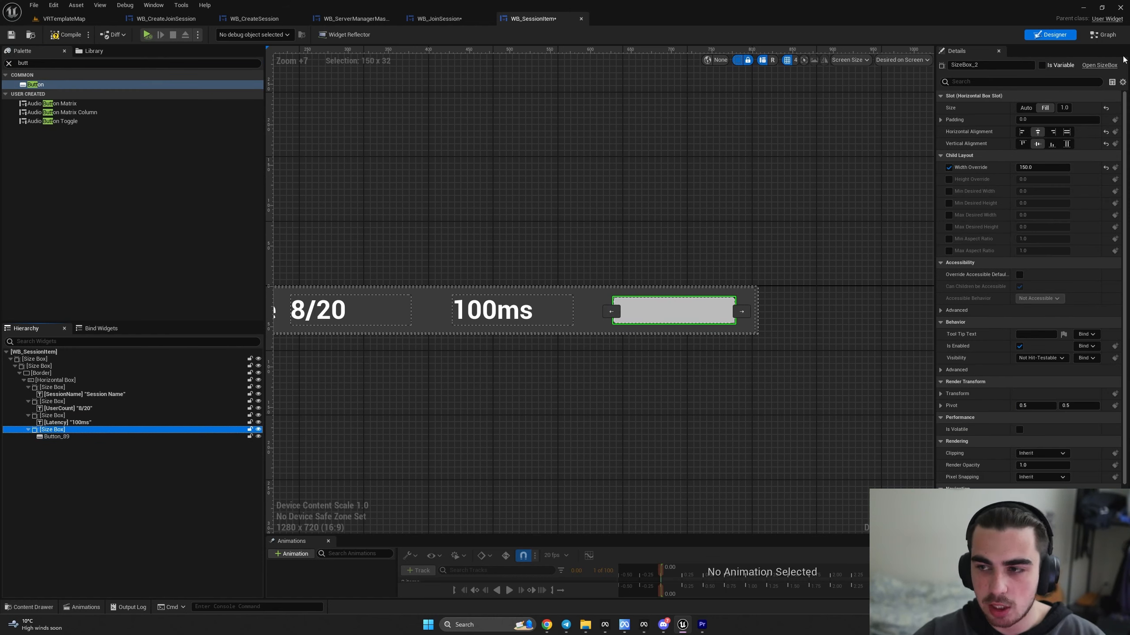
{"action": "left_click", "coordinate": [1068, 144]}
{"action": "left_click", "coordinate": [1067, 131]}
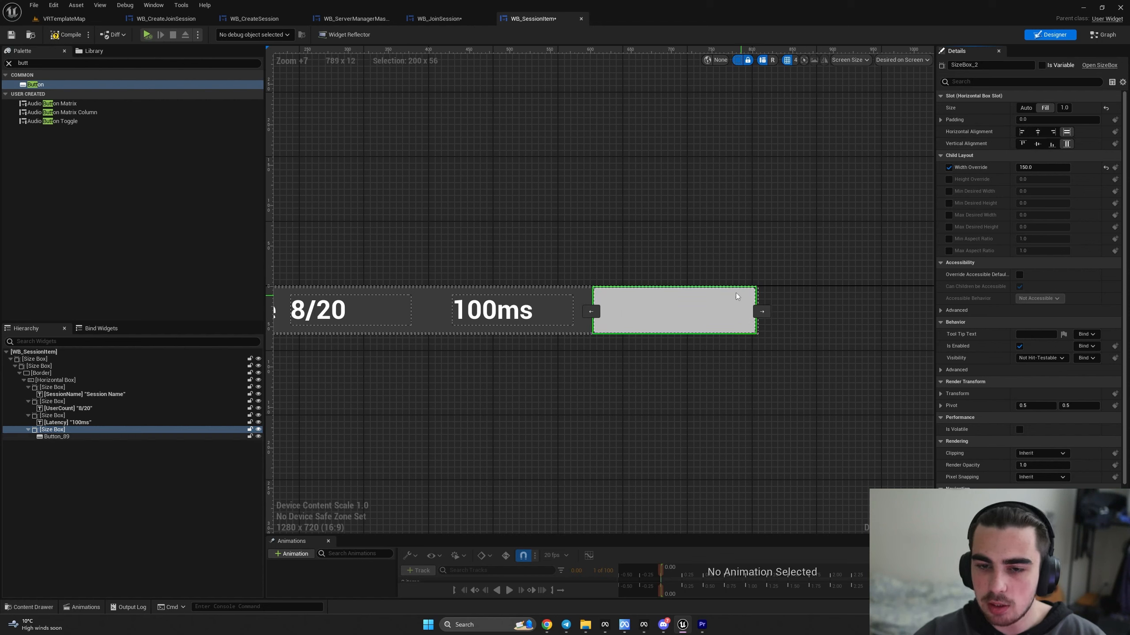
- Add a Text block inside the new button and set its text to "Join"
{"action": "left_click", "coordinate": [8, 64]}
{"action": "type", "text": "tex"}
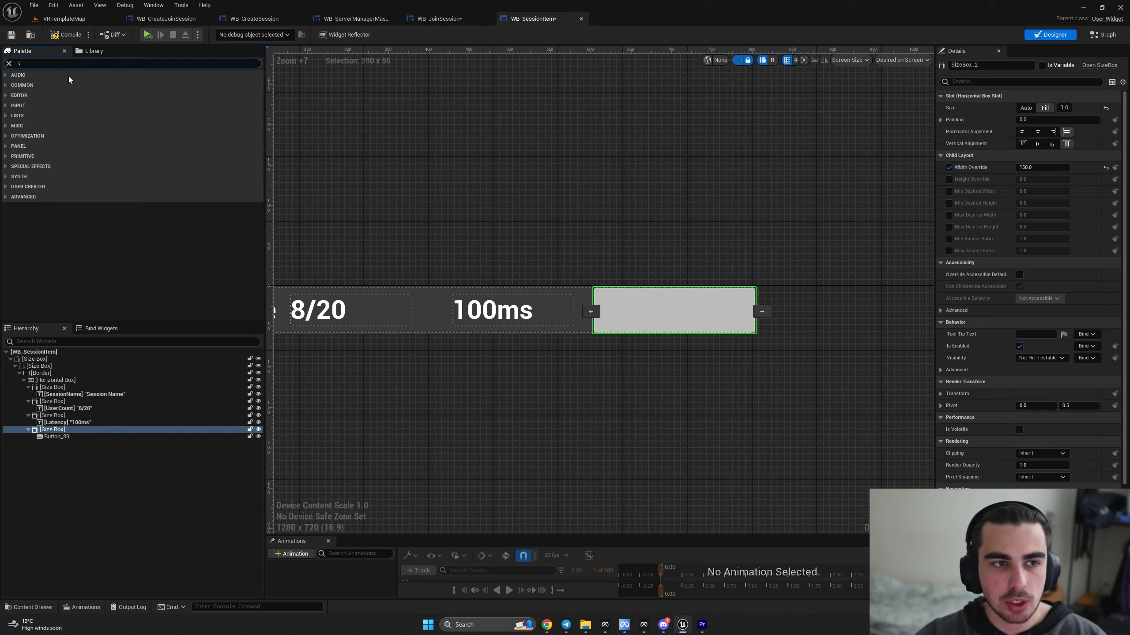
{"action": "type", "text": "t"}
{"action": "left_click_drag", "start_coordinate": [34, 93], "coordinate": [56, 437]}
{"action": "left_click", "coordinate": [71, 444]}
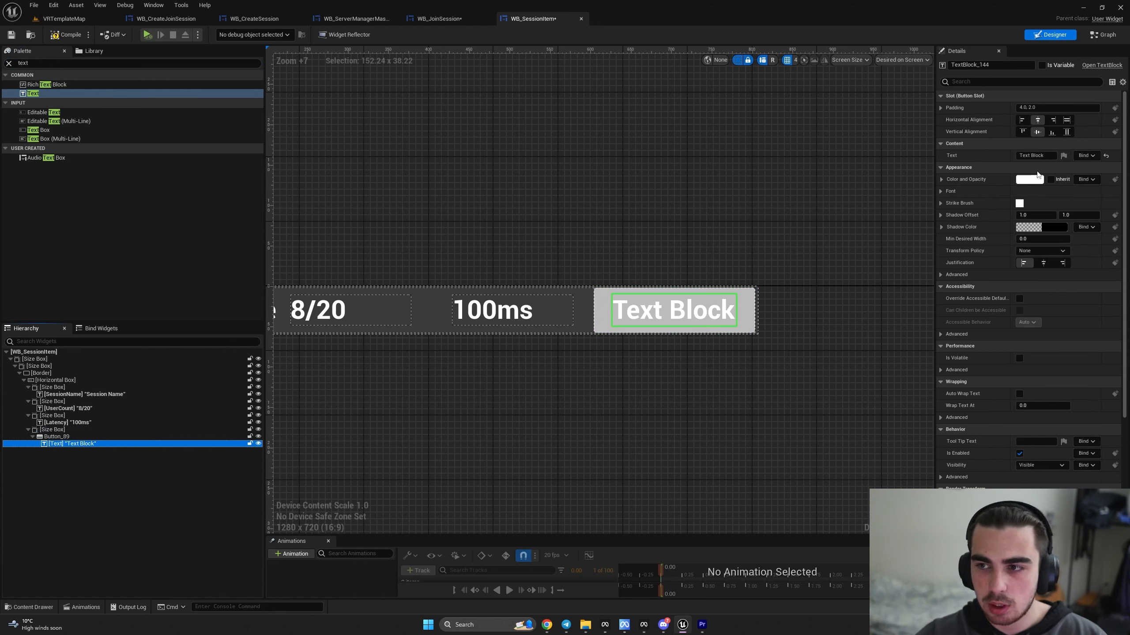
{"action": "left_click", "coordinate": [1040, 155]}
{"action": "type", "text": "Join"}
{"action": "key", "text": "Return"}
- Give the Join button a bright purple background color (hex sRGB D425FFFF) and rename it BTN_Join
{"action": "left_click", "coordinate": [736, 314]}
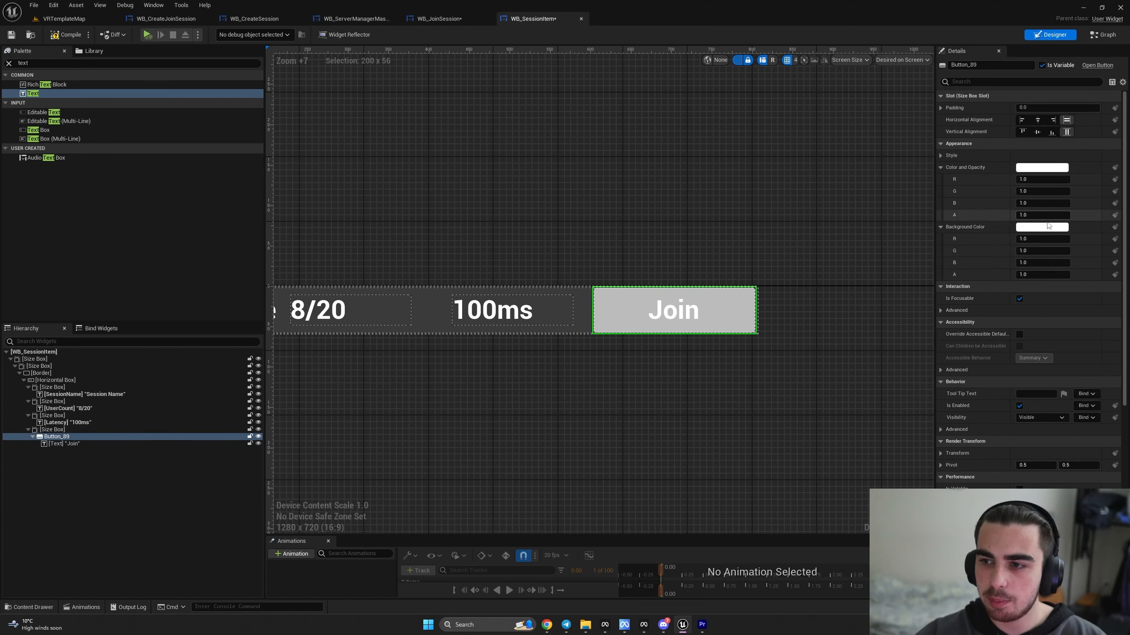
{"action": "left_click", "coordinate": [1041, 228]}
{"action": "left_click_drag", "start_coordinate": [923, 300], "coordinate": [907, 264]}
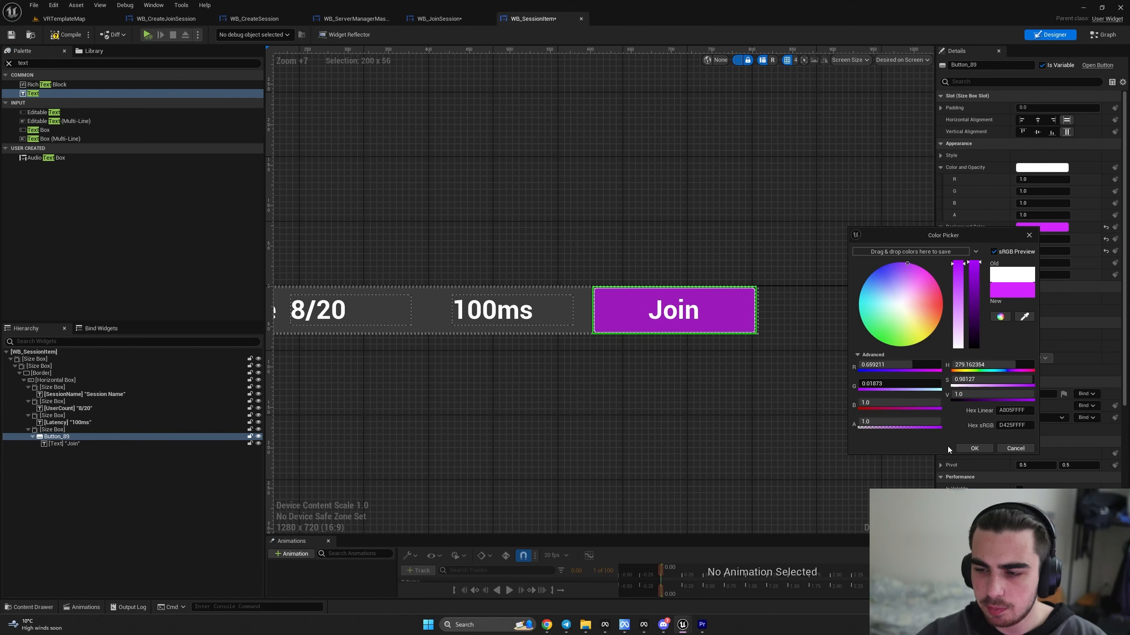
{"action": "left_click", "coordinate": [974, 449]}
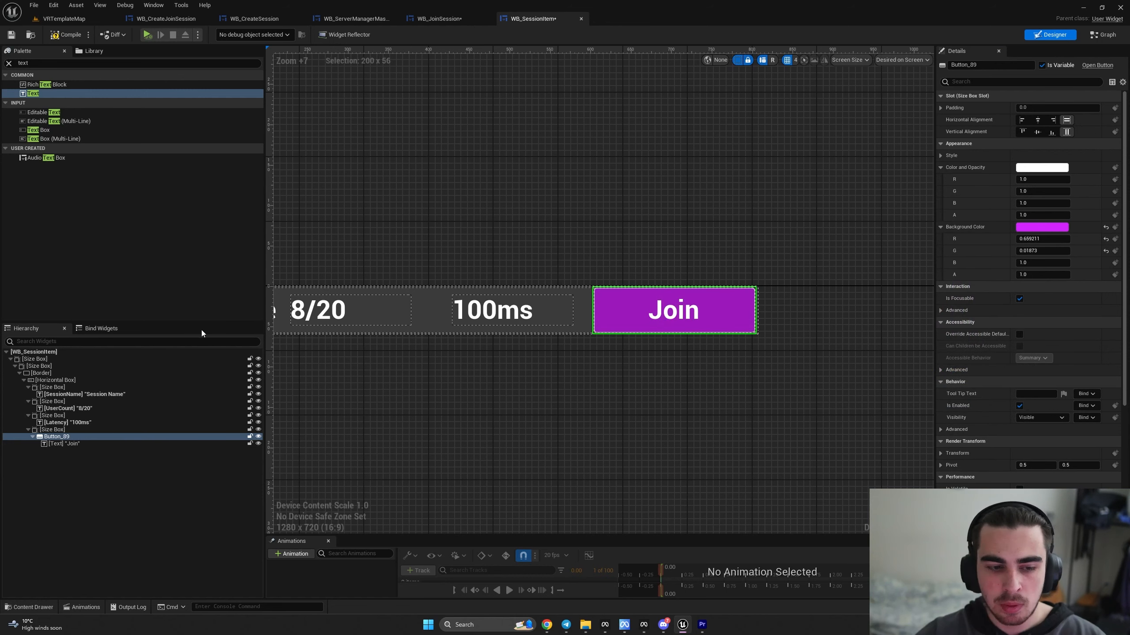
{"action": "left_click", "coordinate": [992, 65]}
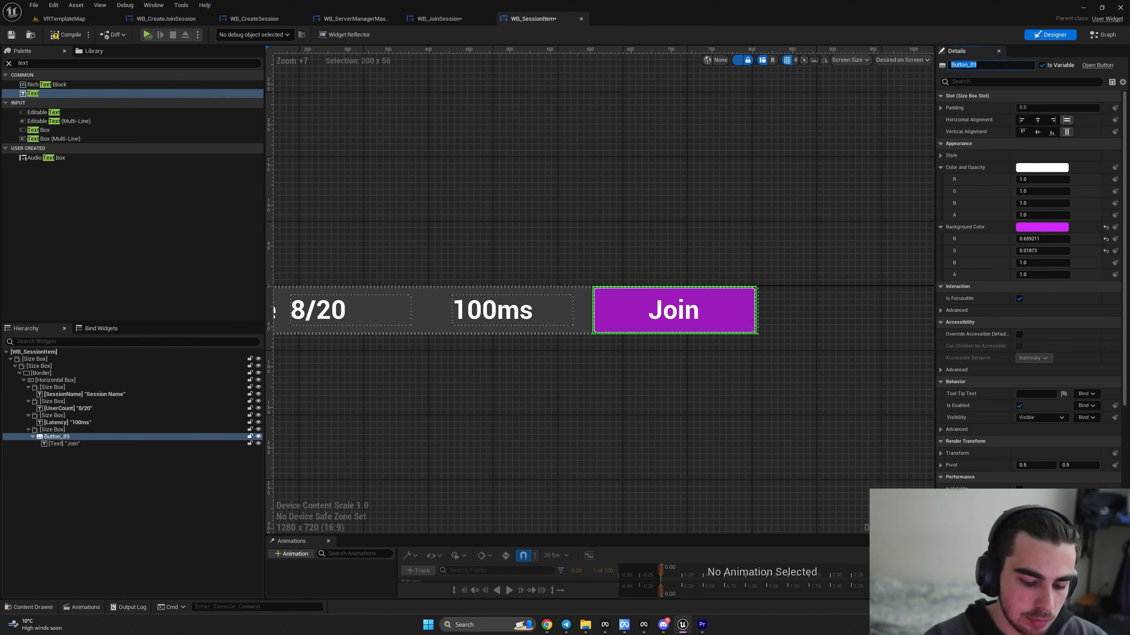
{"action": "type", "text": "BTN_Join"}
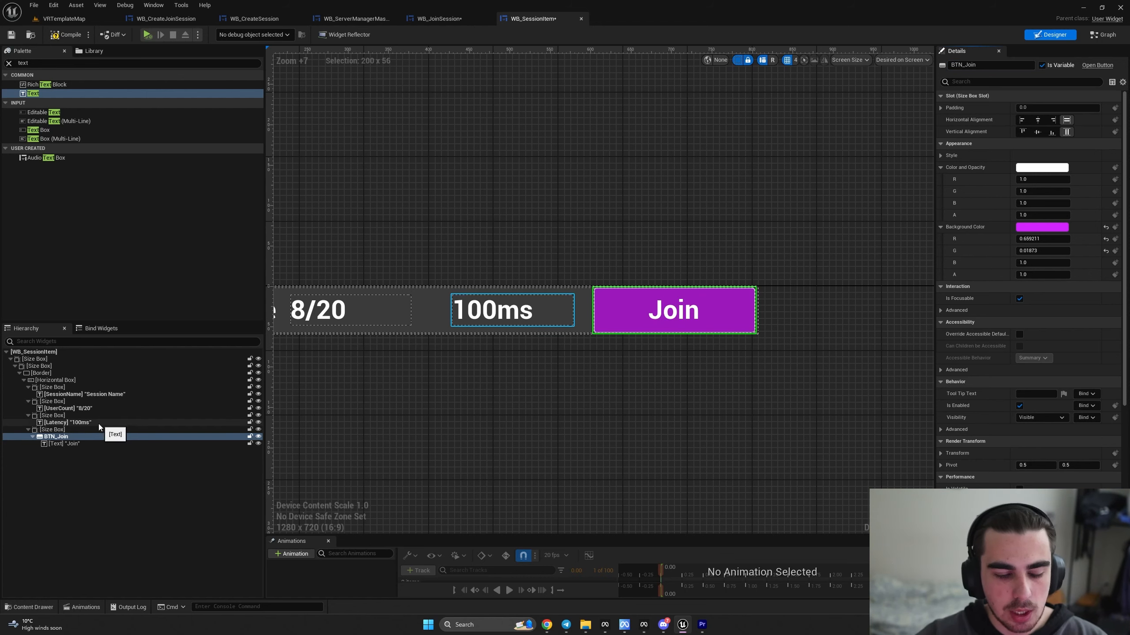
- Review the Latency, UserCount and SessionName text blocks, and compile and save WB_SessionItem
{"action": "left_click", "coordinate": [101, 423]}
{"action": "left_click", "coordinate": [86, 409]}
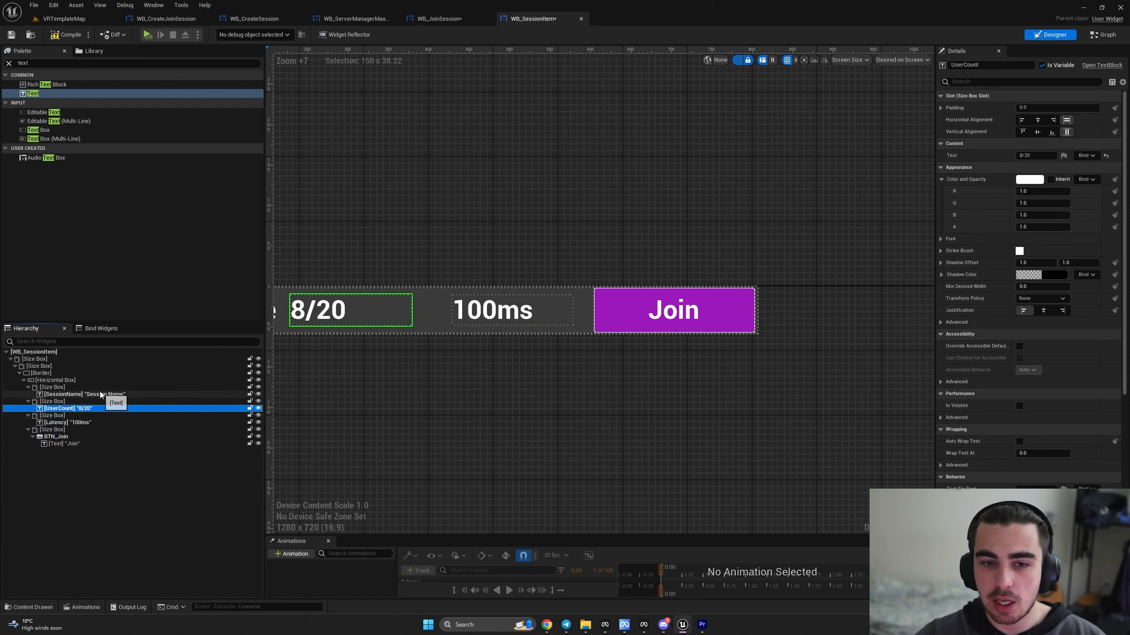
{"action": "left_click", "coordinate": [84, 394]}
{"action": "scroll", "coordinate": [795, 311], "scroll_direction": "down", "scroll_amount": 2}
{"action": "right_click_drag", "start_coordinate": [795, 312], "coordinate": [766, 321]}
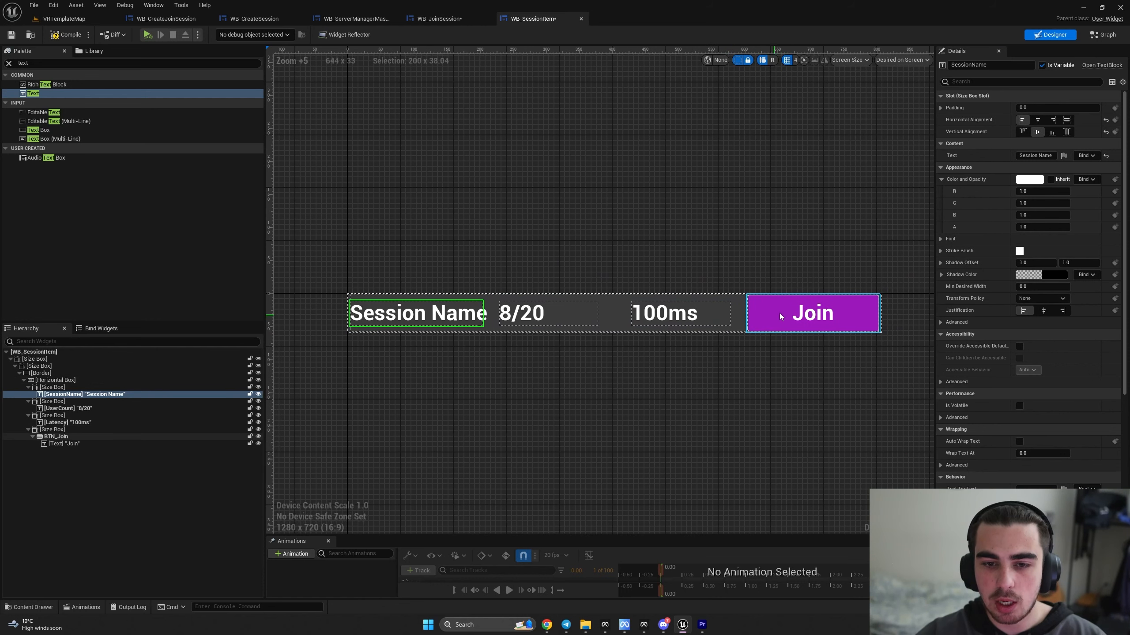
{"action": "left_click", "coordinate": [65, 35]}
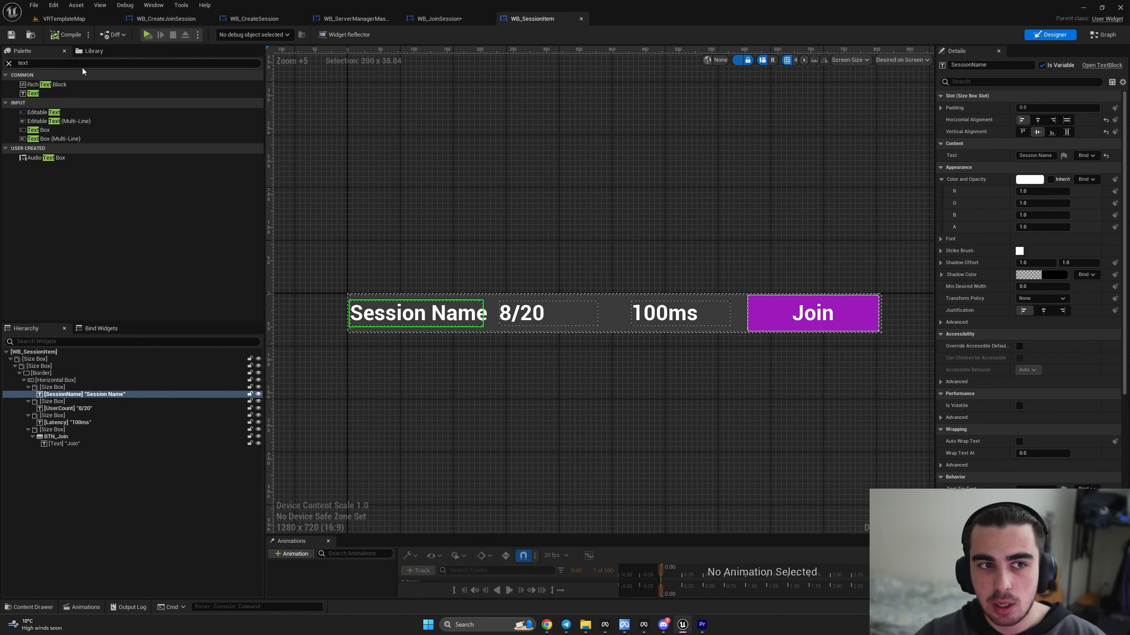
- Try out three WB Session Item rows in the SB_ServerList scroll box of WB_JoinSession
{"action": "left_click", "coordinate": [481, 20]}
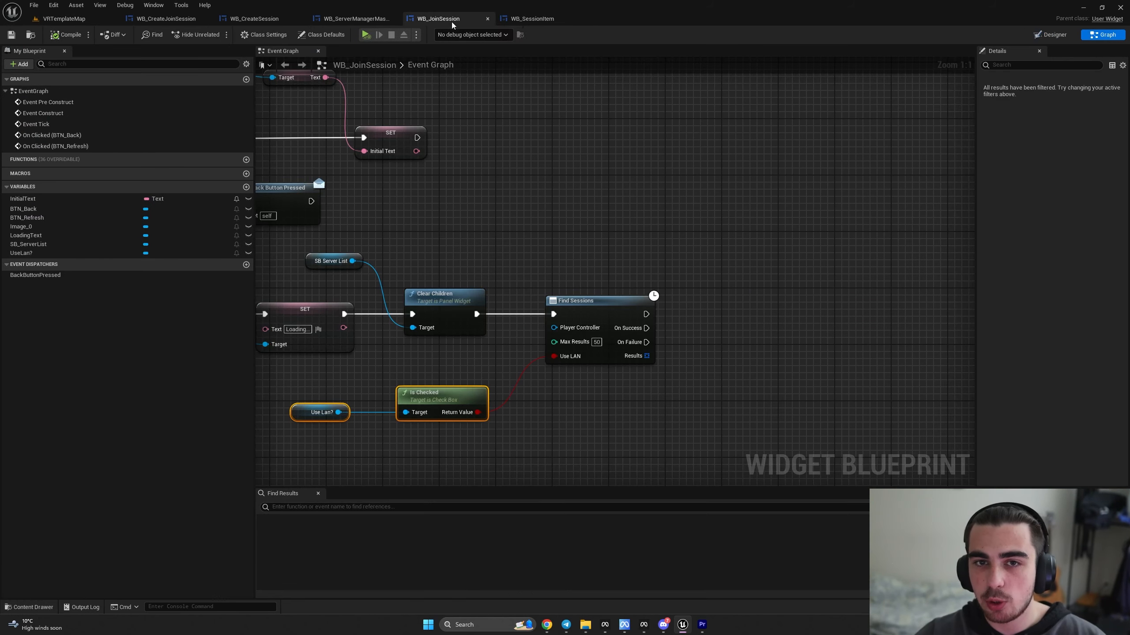
{"action": "left_click", "coordinate": [1051, 35]}
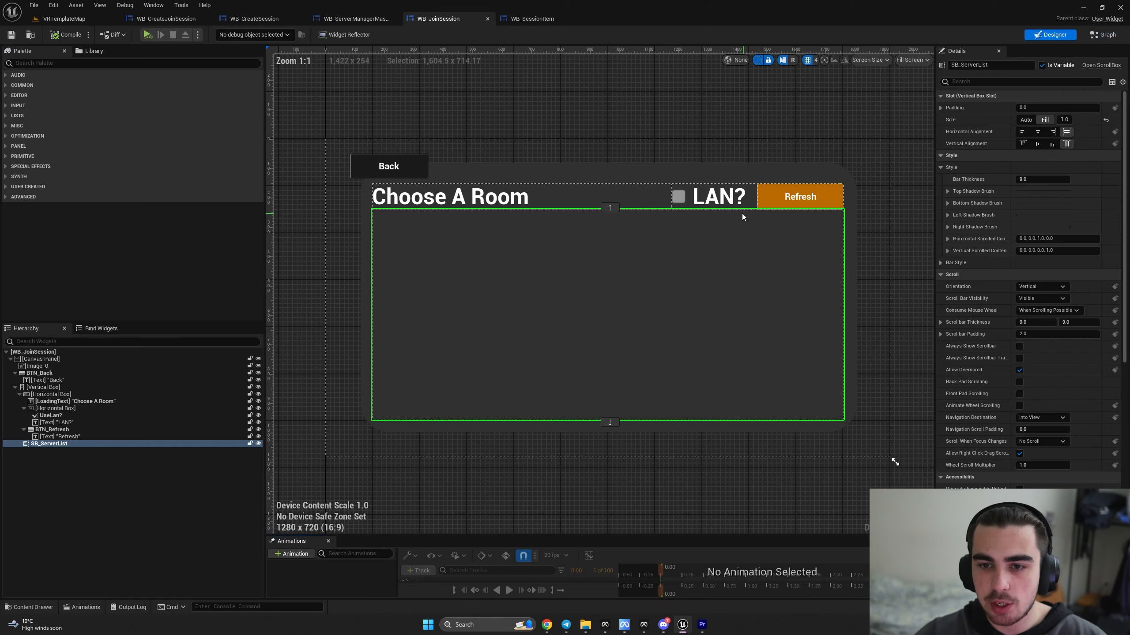
{"action": "type", "text": "wb_s"}
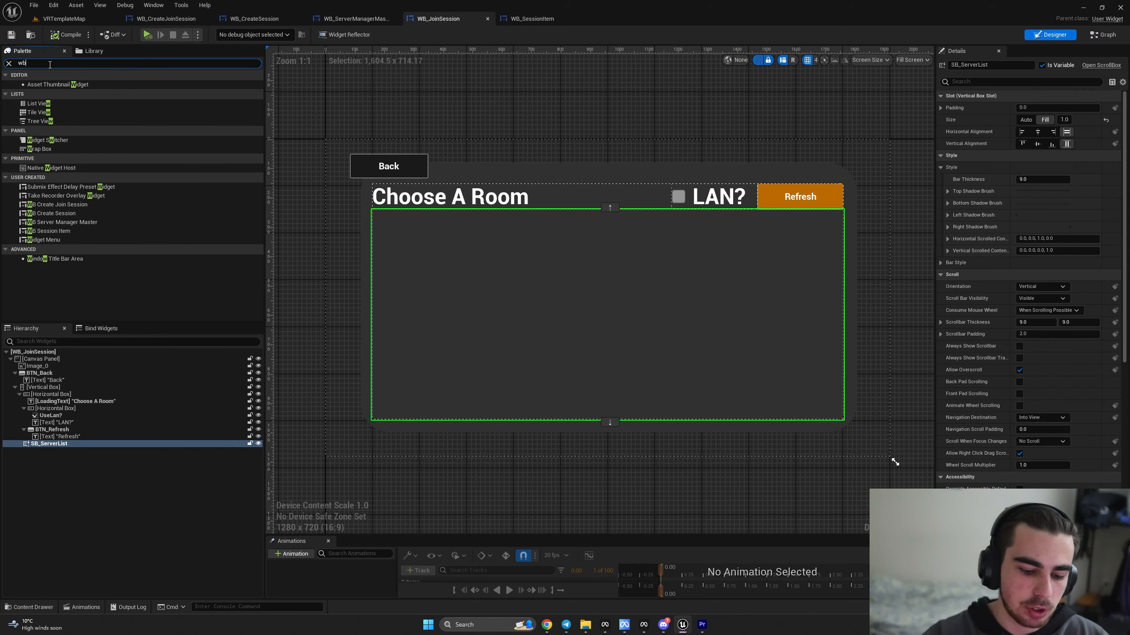
{"action": "left_click_drag", "start_coordinate": [49, 93], "coordinate": [471, 241]}
{"action": "left_click_drag", "start_coordinate": [48, 93], "coordinate": [523, 252]}
{"action": "left_click_drag", "start_coordinate": [322, 220], "coordinate": [574, 315]}
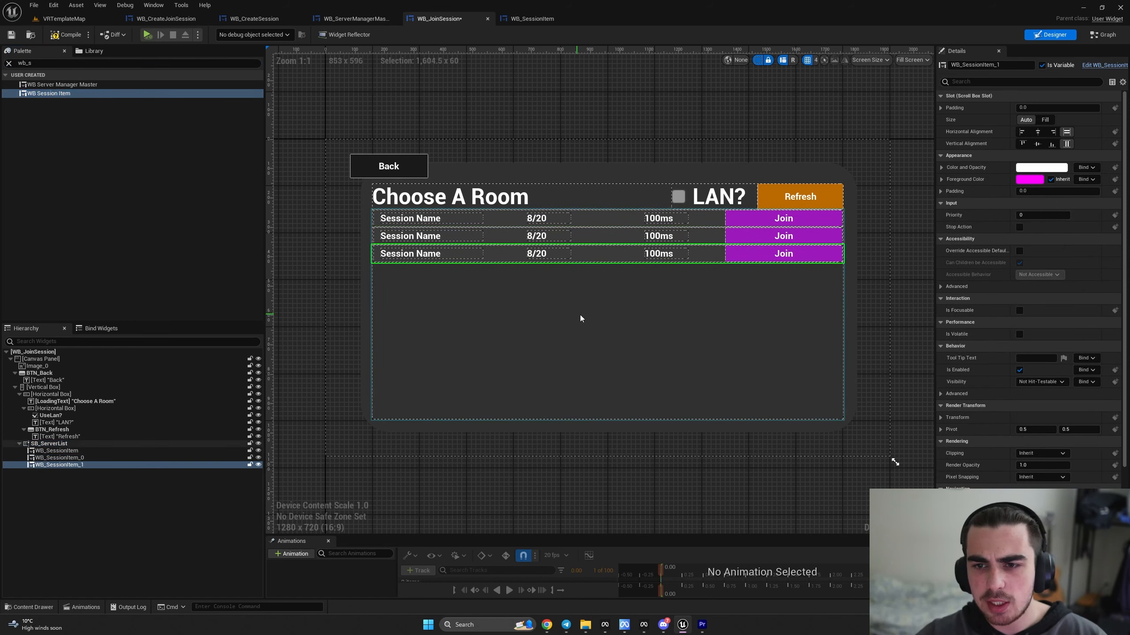
{"action": "left_click", "coordinate": [676, 281]}
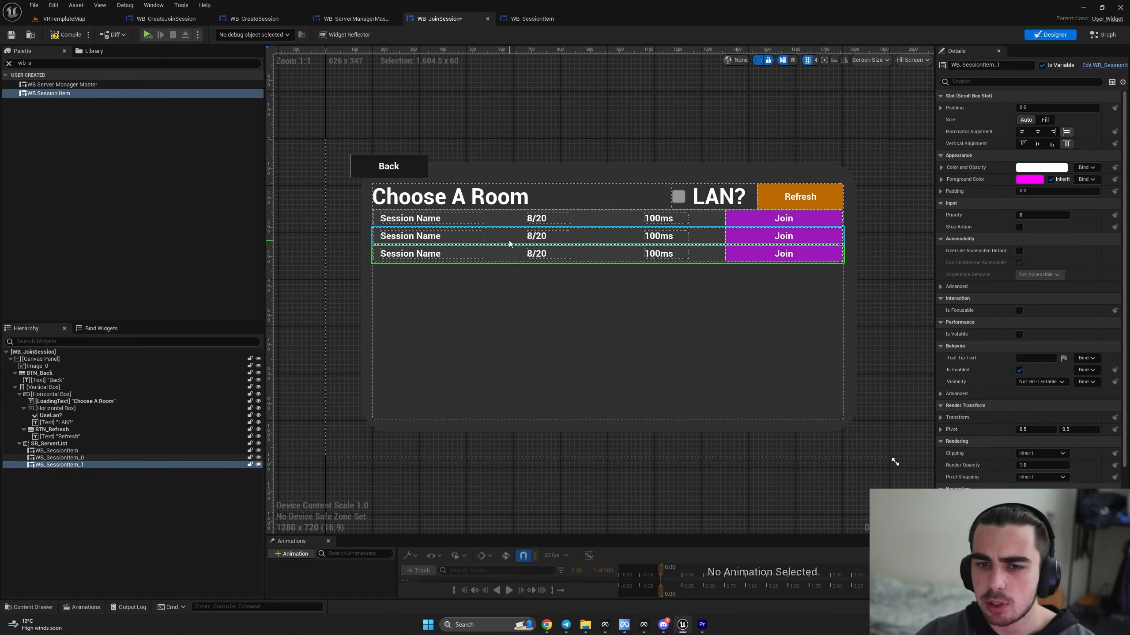
- Undo the placement of the three session item rows in the server list
{"action": "key", "text": "ctrl+z"}
{"action": "key", "text": "ctrl+z"}
{"action": "key", "text": "ctrl+z"}
- In WB_SessionItem, set the top padding of the inner Size Box around the session row to 15
{"action": "left_click", "coordinate": [551, 23]}
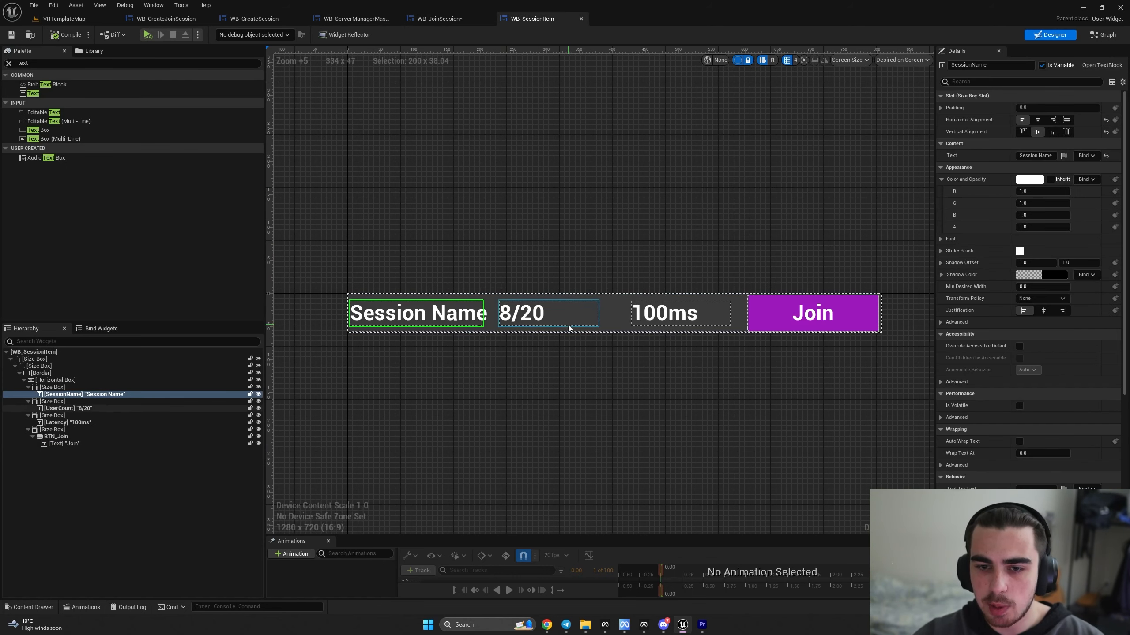
{"action": "left_click", "coordinate": [43, 366]}
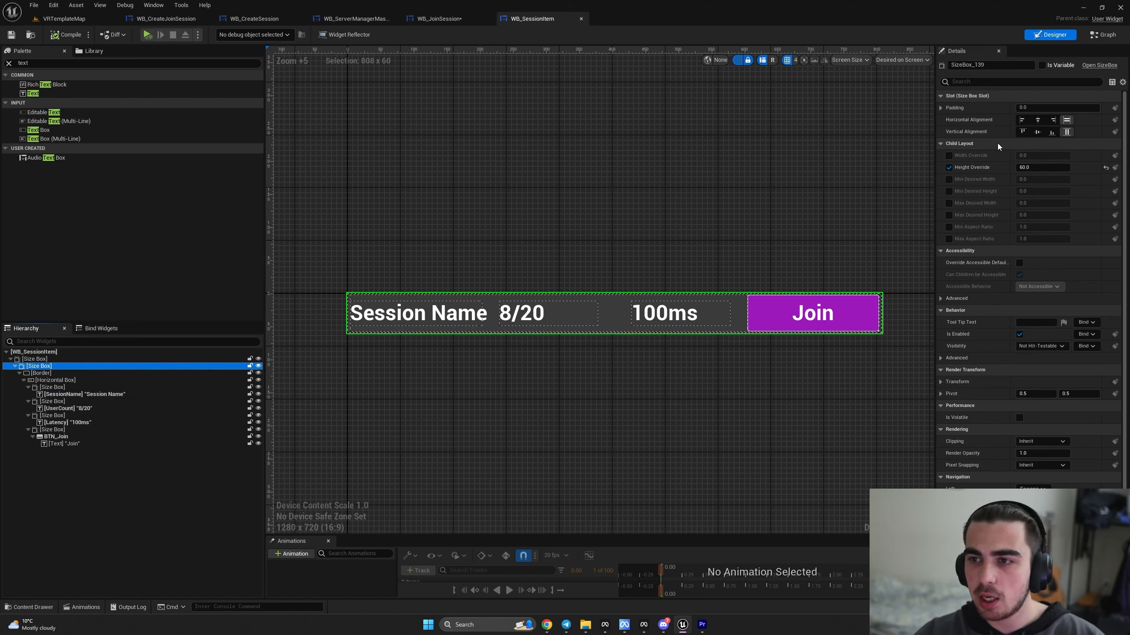
{"action": "left_click", "coordinate": [941, 107]}
{"action": "left_click", "coordinate": [1043, 132]}
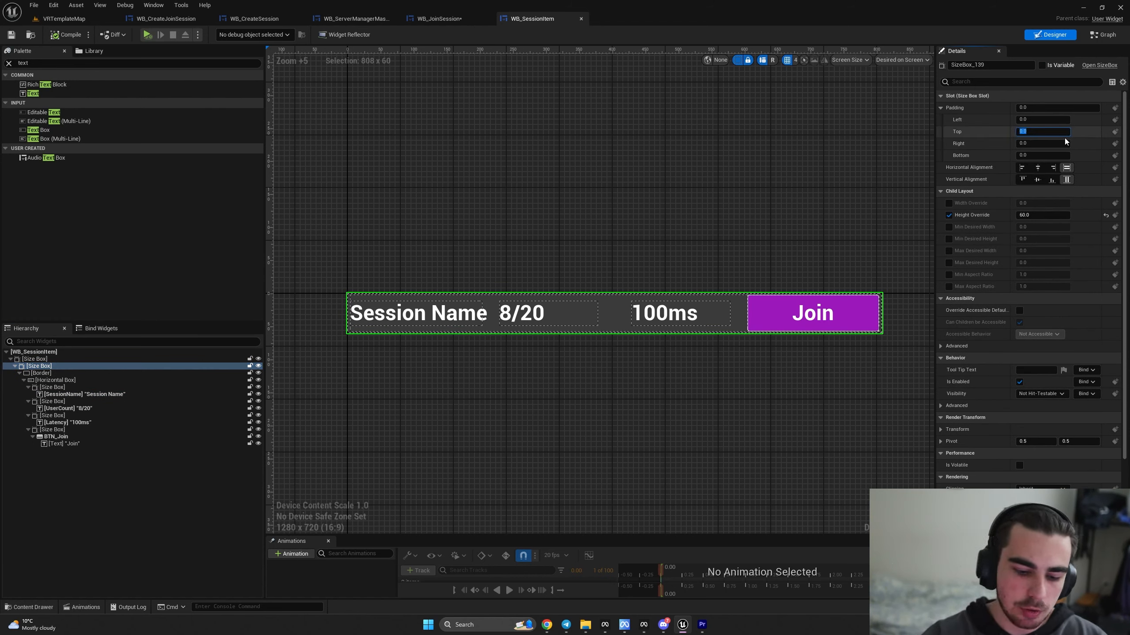
{"action": "type", "text": "15"}
{"action": "key", "text": "Return"}
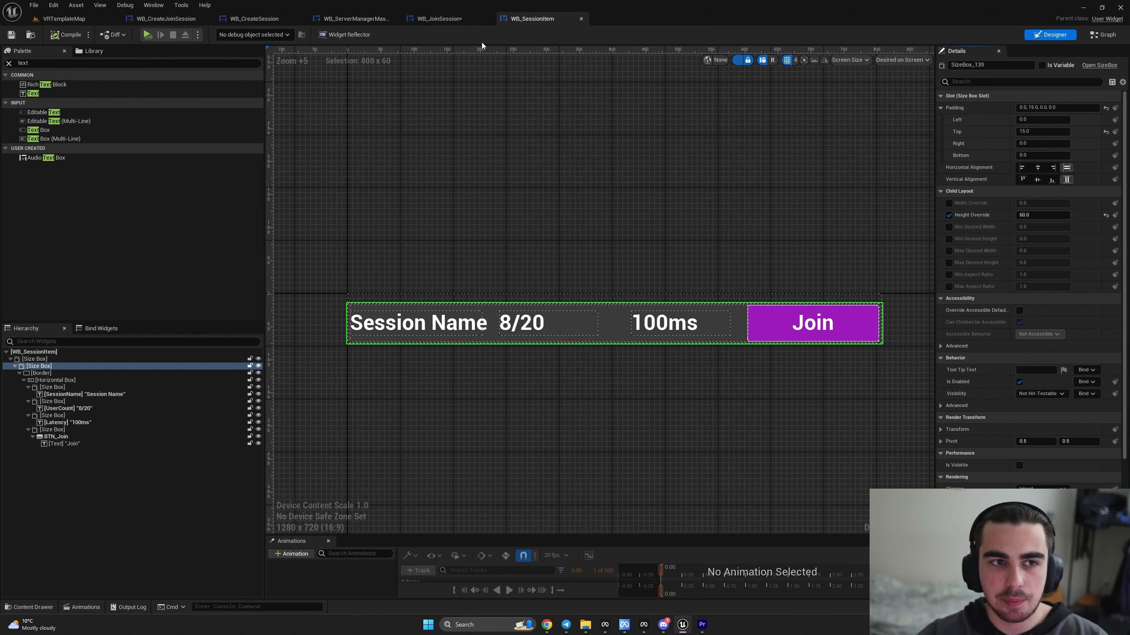
- Try out two WB Session Item rows in the server list of WB_JoinSession to check their spacing
{"action": "left_click", "coordinate": [439, 18]}
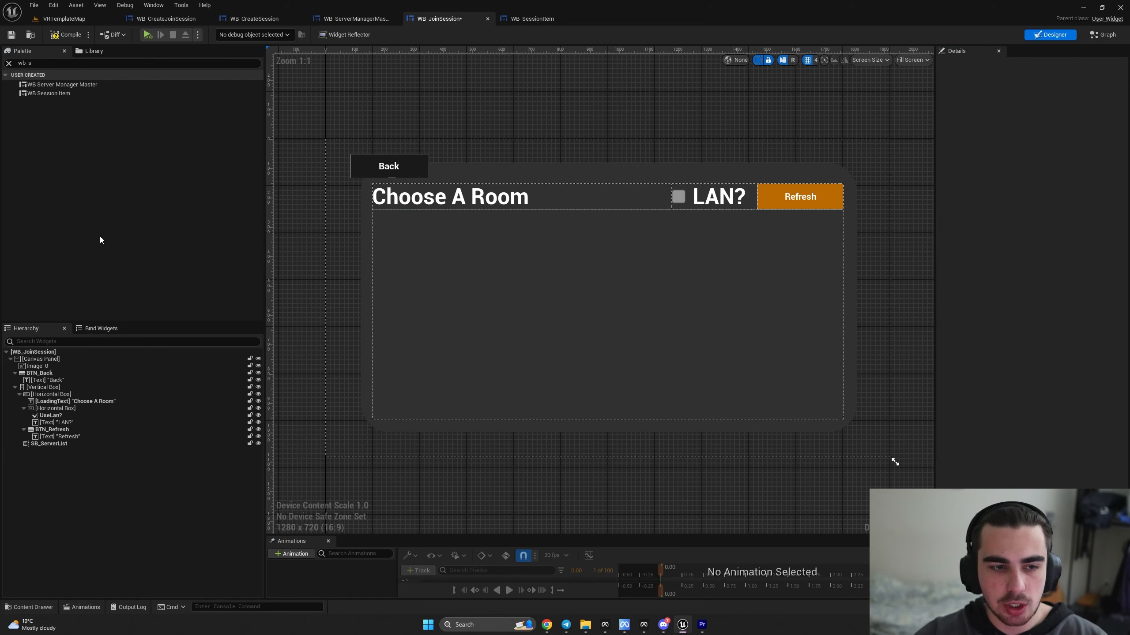
{"action": "left_click_drag", "start_coordinate": [49, 94], "coordinate": [456, 250]}
{"action": "left_click_drag", "start_coordinate": [83, 94], "coordinate": [462, 298]}
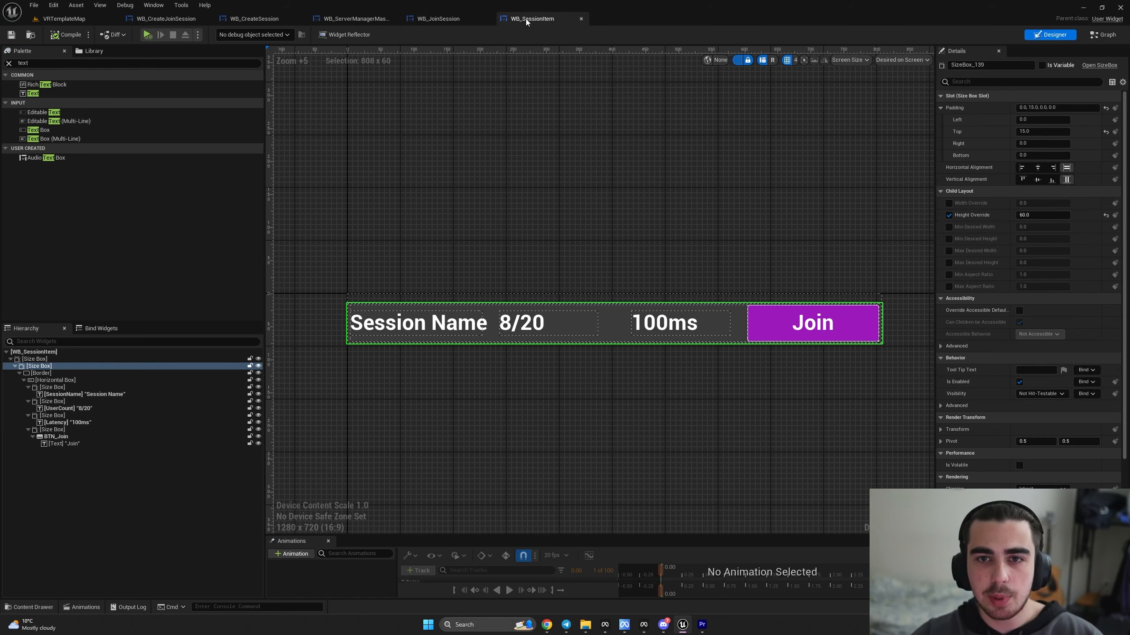
- In WB_SessionItem's event graph, add a variable named Session of type Blueprint Session Result
{"action": "left_click", "coordinate": [1103, 35]}
{"action": "left_click", "coordinate": [499, 216]}
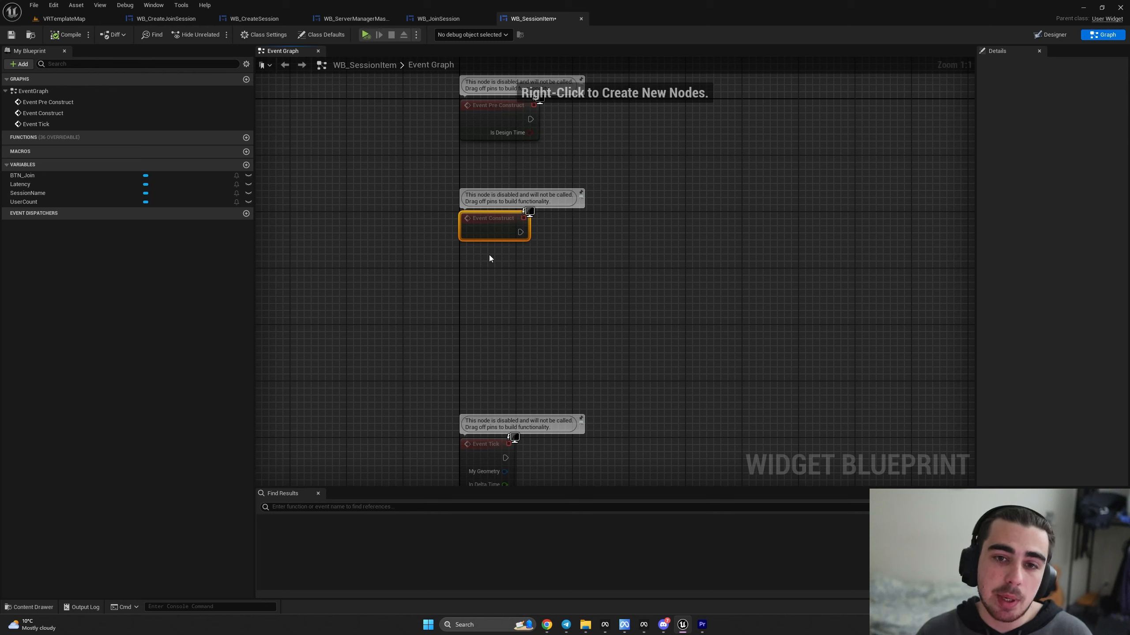
{"action": "left_click", "coordinate": [505, 285]}
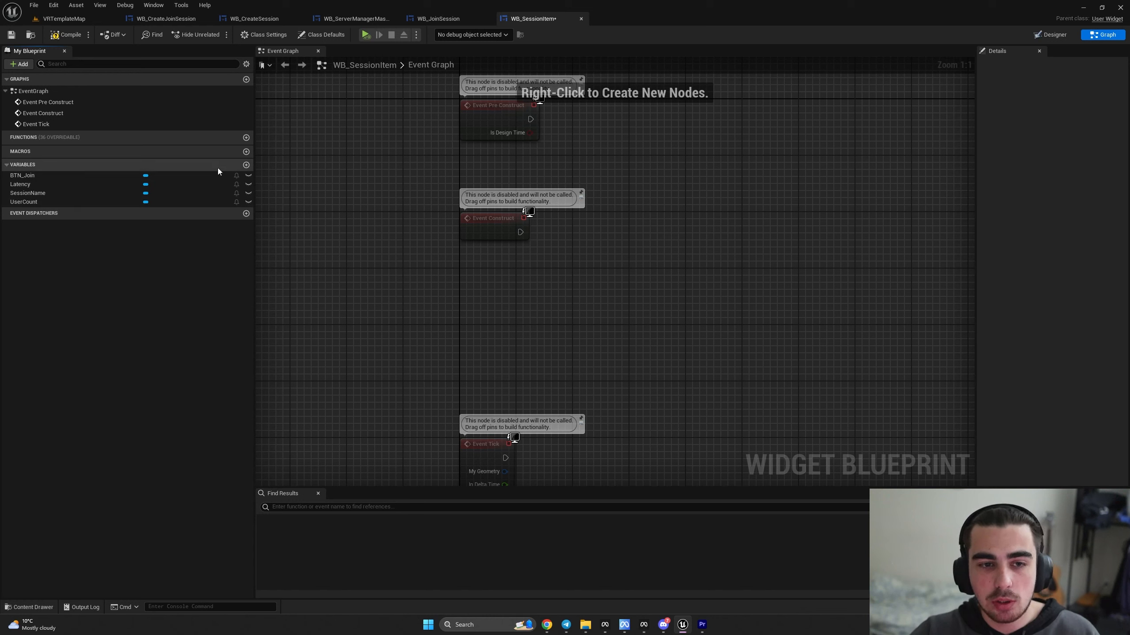
{"action": "left_click", "coordinate": [247, 166]}
{"action": "type", "text": "Session"}
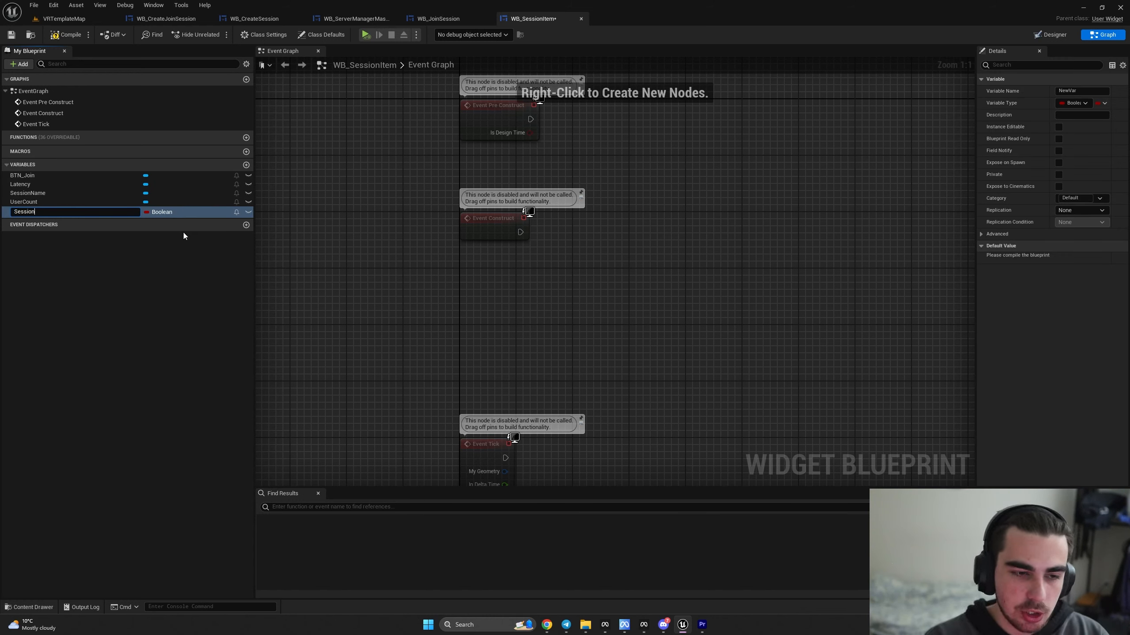
{"action": "left_click", "coordinate": [174, 214]}
{"action": "type", "text": "blu"}
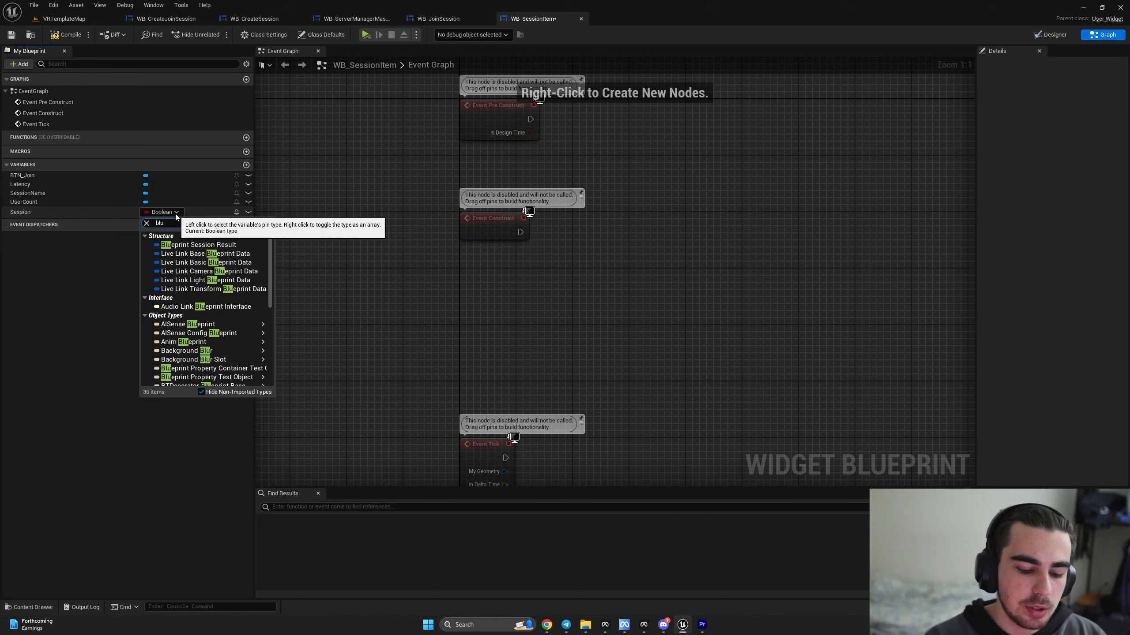
{"action": "type", "text": "eprint sess"}
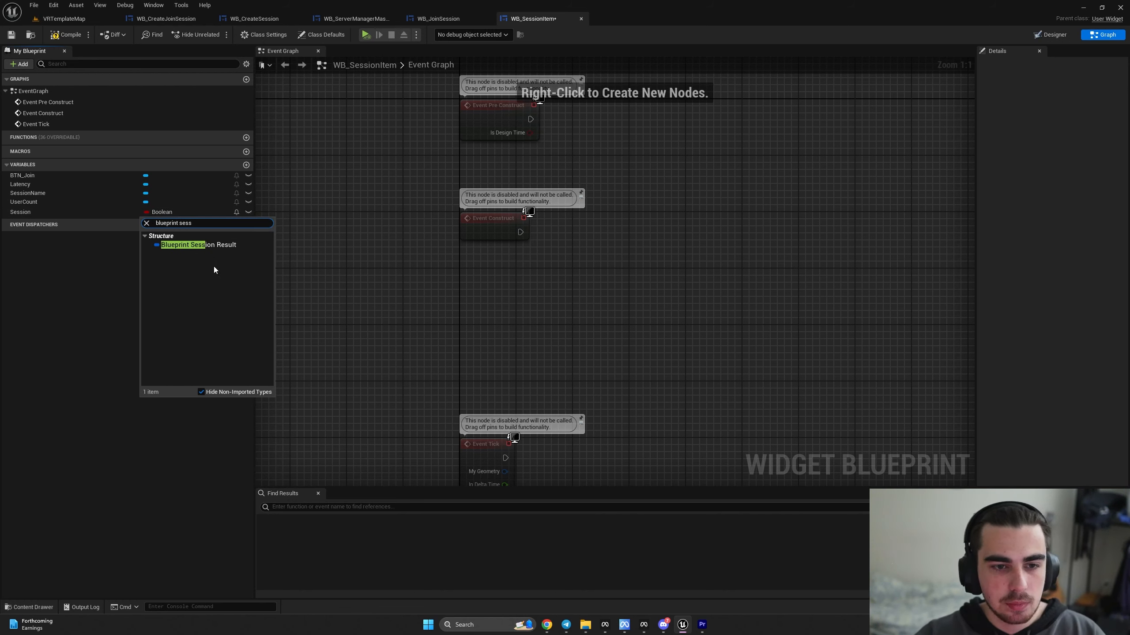
{"action": "left_click", "coordinate": [208, 246]}
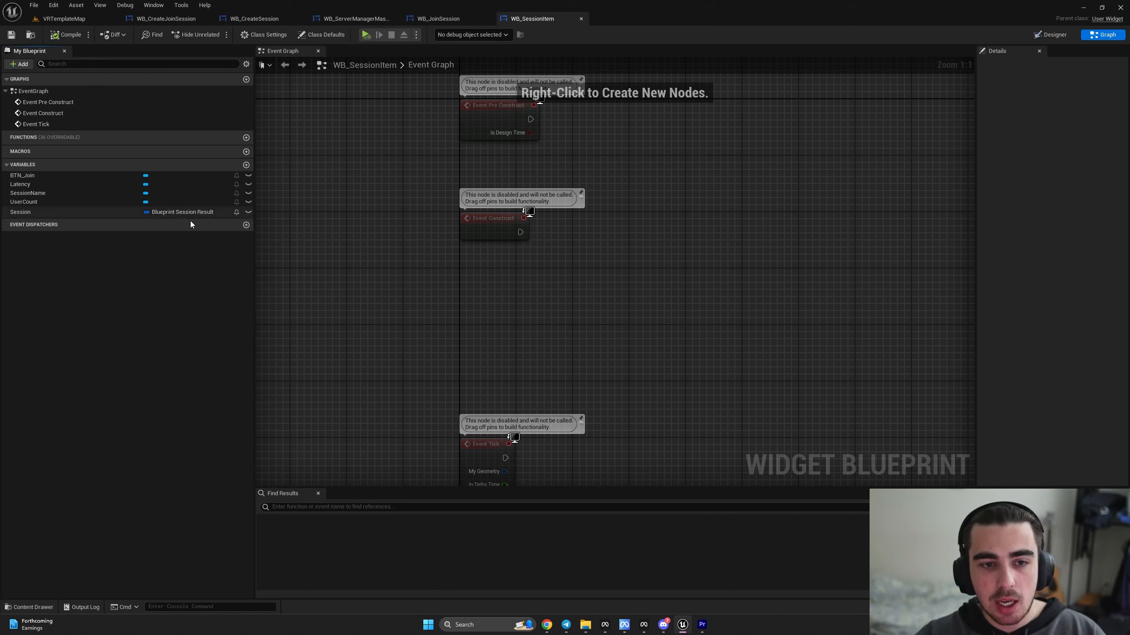
- Make the Session variable instance editable and exposed on spawn, and check the Find Sessions node in WB_JoinSession's graph
{"action": "left_click", "coordinate": [129, 213]}
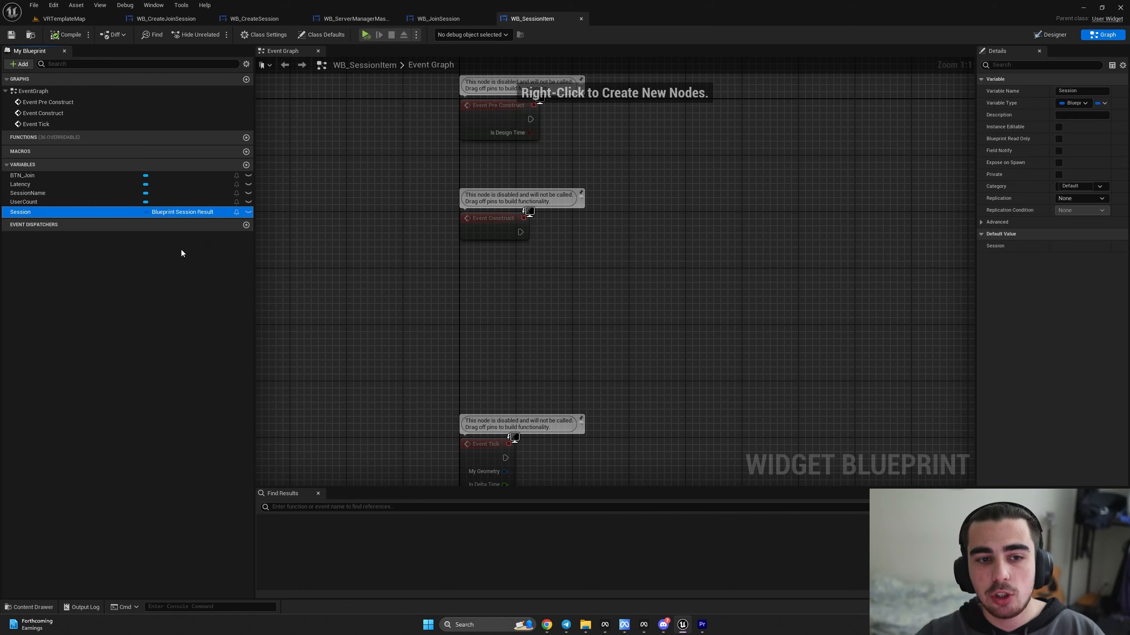
{"action": "left_click", "coordinate": [1058, 127]}
{"action": "left_click", "coordinate": [1059, 163]}
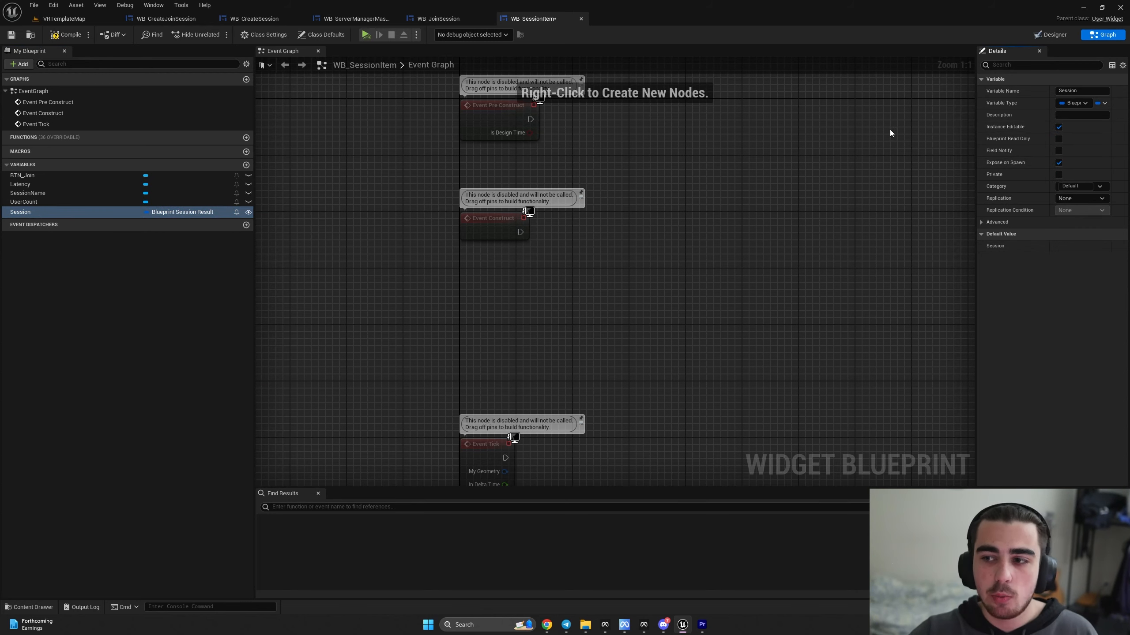
{"action": "left_click", "coordinate": [468, 20]}
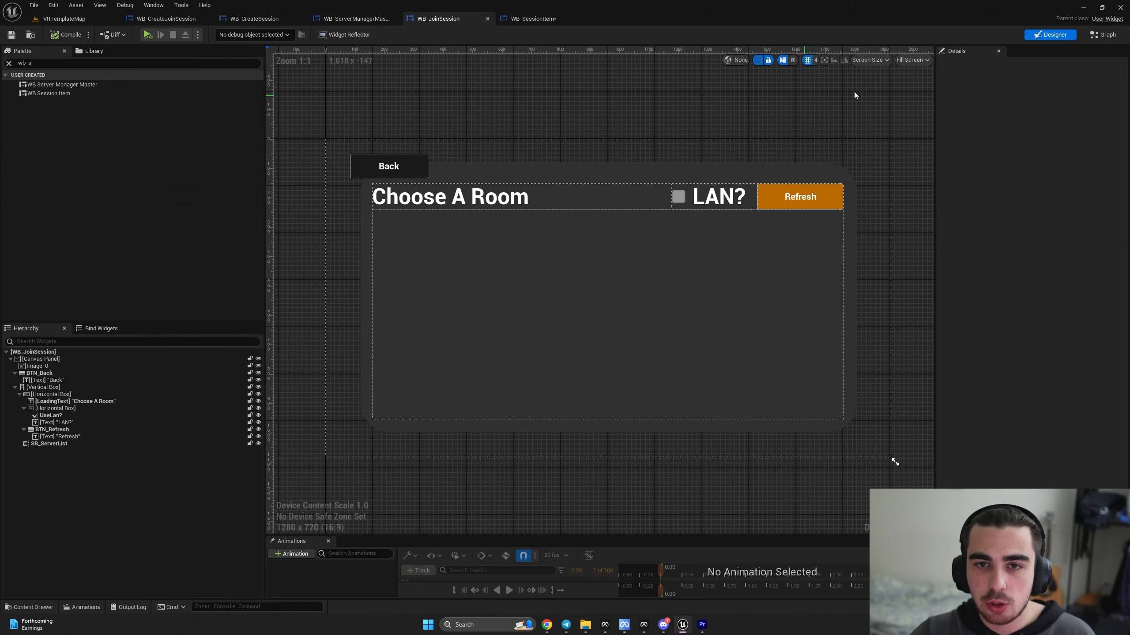
{"action": "left_click", "coordinate": [1103, 35]}
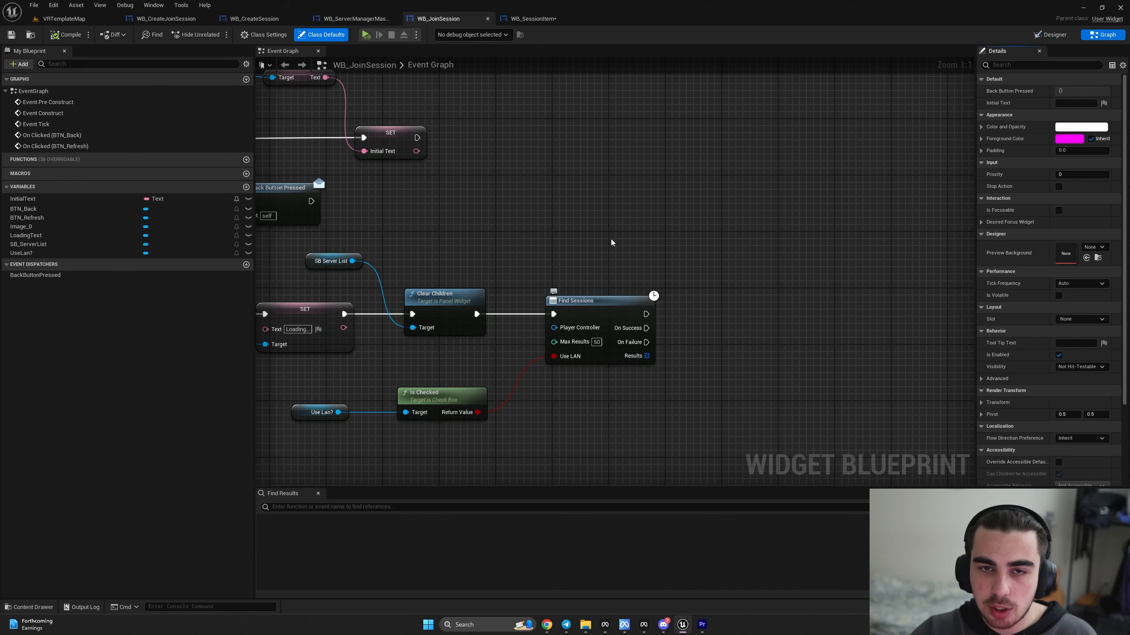
- In WB_SessionItem, place a Session getter below Event Construct and add a Get Server Name node from it
{"action": "left_click", "coordinate": [533, 18]}
{"action": "left_click_drag", "start_coordinate": [89, 212], "coordinate": [428, 272]}
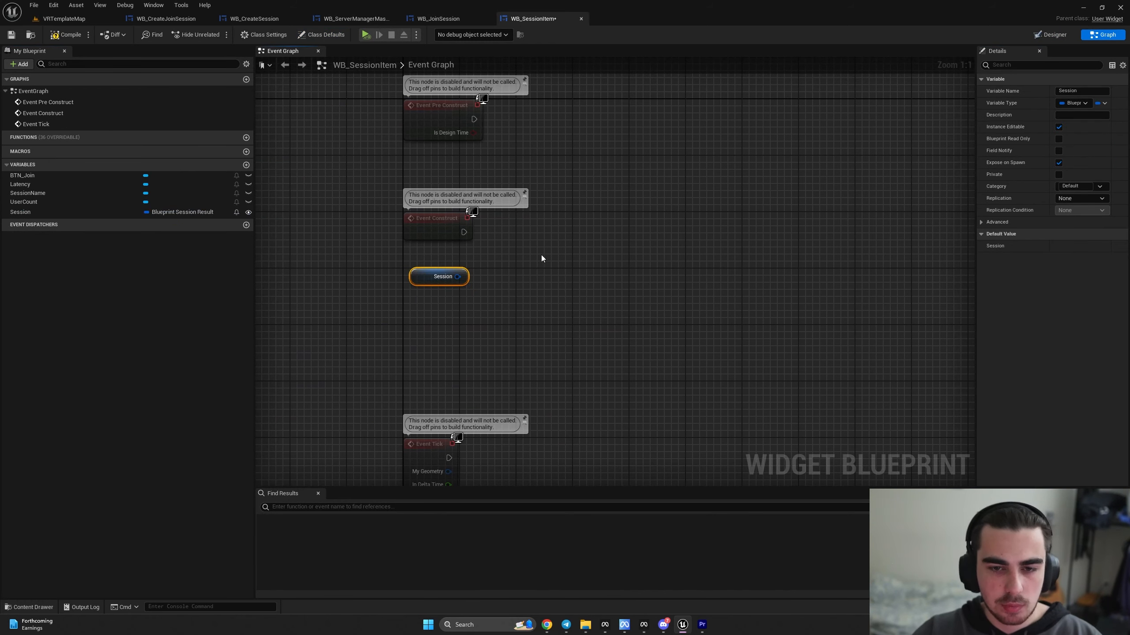
{"action": "right_click_drag", "start_coordinate": [541, 254], "coordinate": [498, 258]}
{"action": "left_click_drag", "start_coordinate": [479, 291], "coordinate": [479, 291]}
{"action": "type", "text": "get serv"}
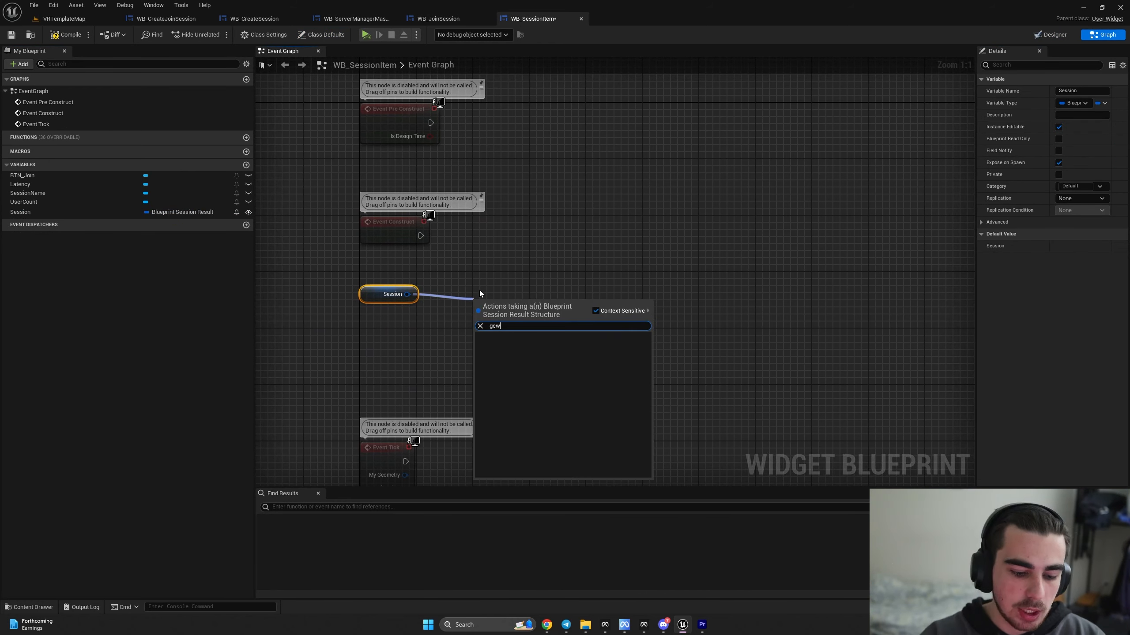
{"action": "key", "text": "Return"}
- Add a Get Current Players node fed by the Session getter, below Get Server Name
{"action": "left_click_drag", "start_coordinate": [407, 295], "coordinate": [473, 364]}
{"action": "type", "text": "get"}
{"action": "key", "text": "Up"}
{"action": "key", "text": "Up"}
{"action": "key", "text": "Up"}
{"action": "key", "text": "Return"}
- Add Get Max Players and Get Ping in Ms nodes, both fed by the Session getter
{"action": "left_click_drag", "start_coordinate": [407, 295], "coordinate": [469, 364]}
{"action": "type", "text": "get"}
{"action": "key", "text": "Up"}
{"action": "key", "text": "Up"}
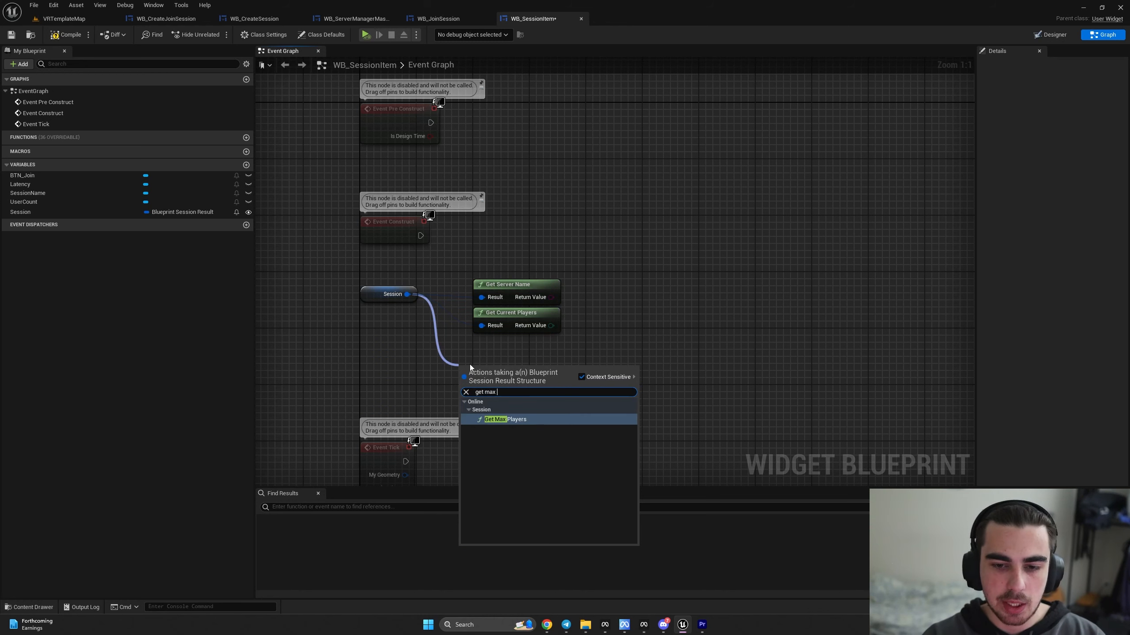
{"action": "key", "text": "Return"}
{"action": "left_click_drag", "start_coordinate": [407, 294], "coordinate": [532, 373]}
{"action": "type", "text": "get ping"}
{"action": "key", "text": "Return"}
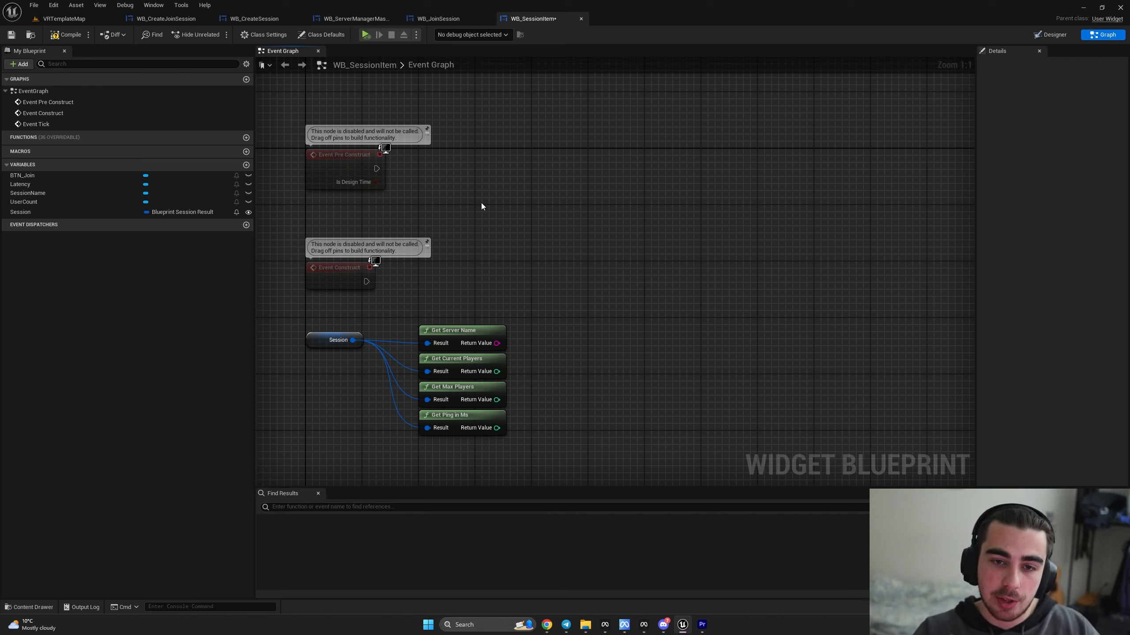
- Get the length of the server name with a LEN node and compare whether it is greater than 10
{"action": "left_click_drag", "start_coordinate": [497, 343], "coordinate": [509, 310]}
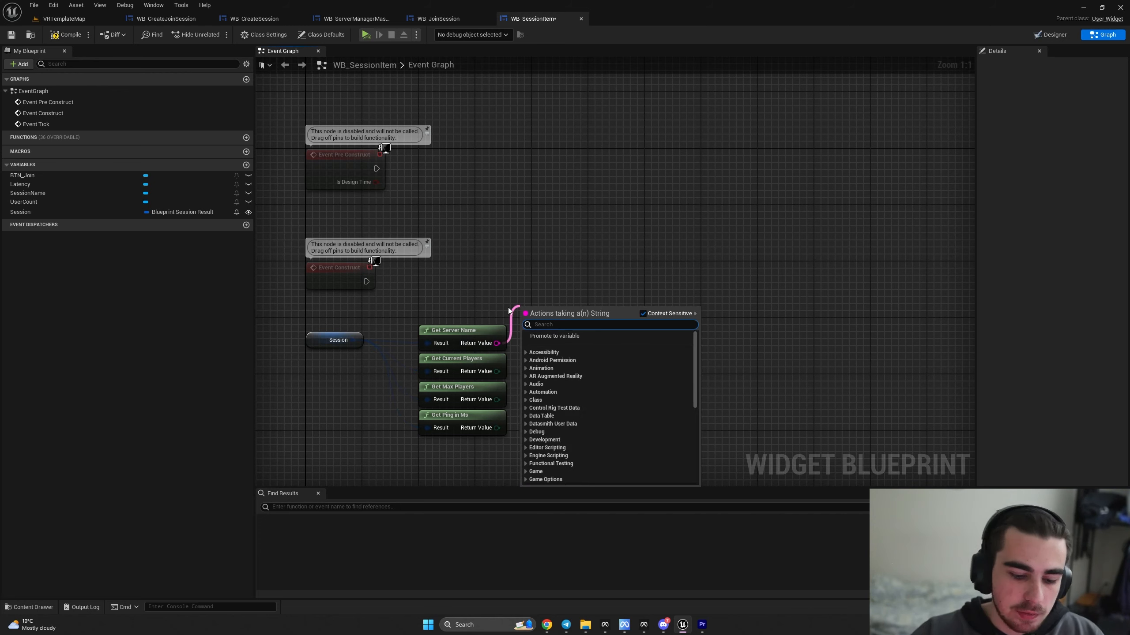
{"action": "type", "text": "leng"}
{"action": "key", "text": "Return"}
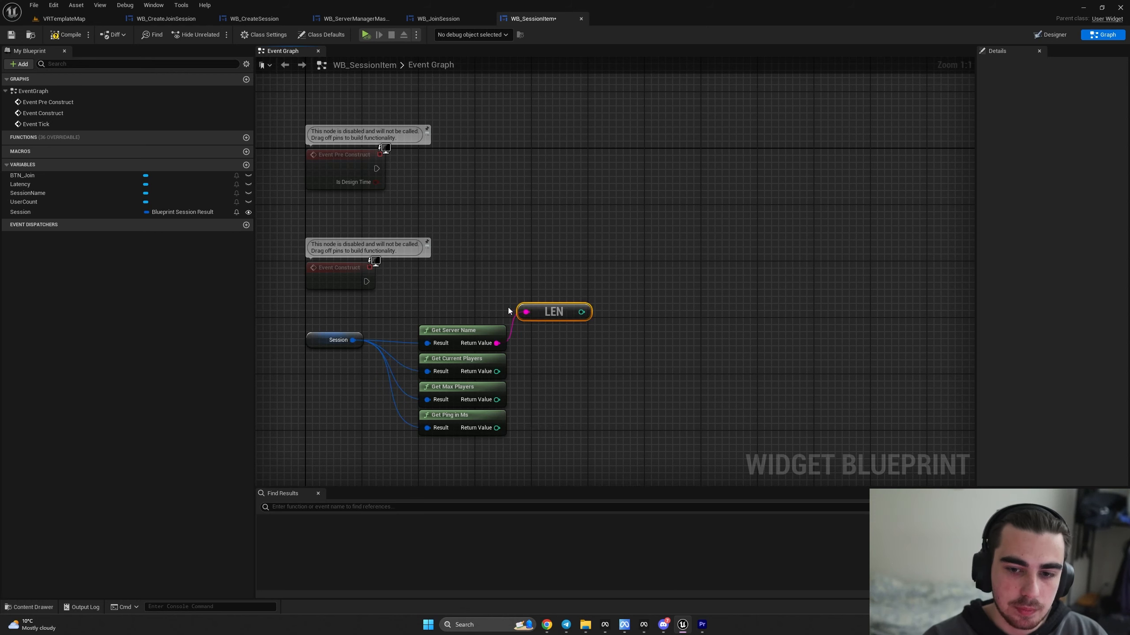
{"action": "left_click_drag", "start_coordinate": [586, 312], "coordinate": [597, 271]}
{"action": "type", "text": ">"}
{"action": "key", "text": "Return"}
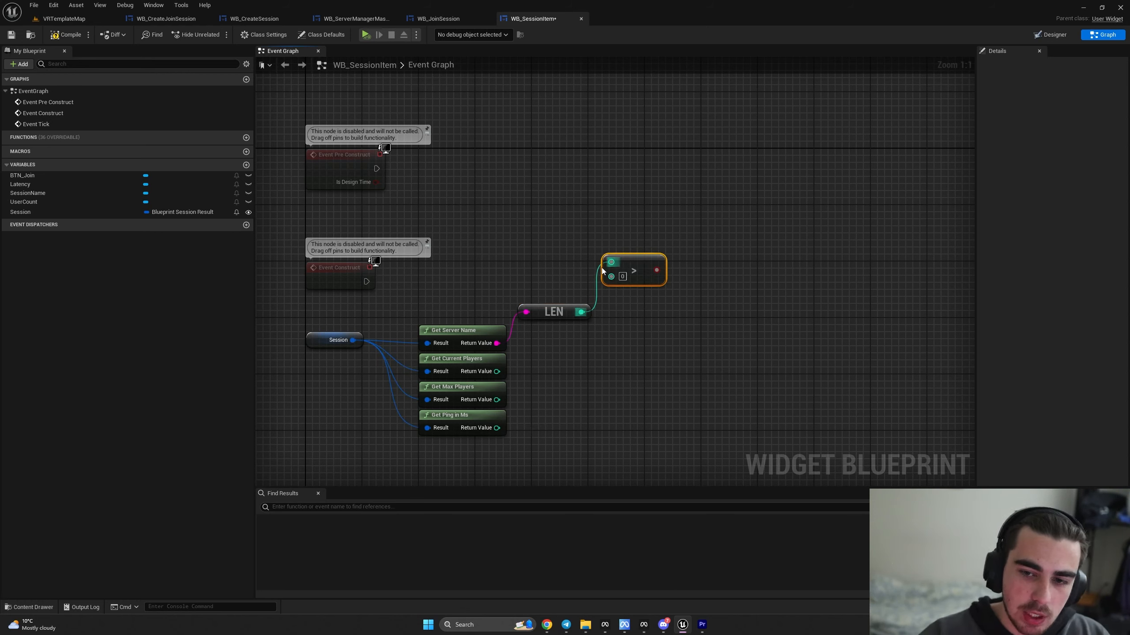
{"action": "type", "text": "10"}
{"action": "key", "text": "Return"}
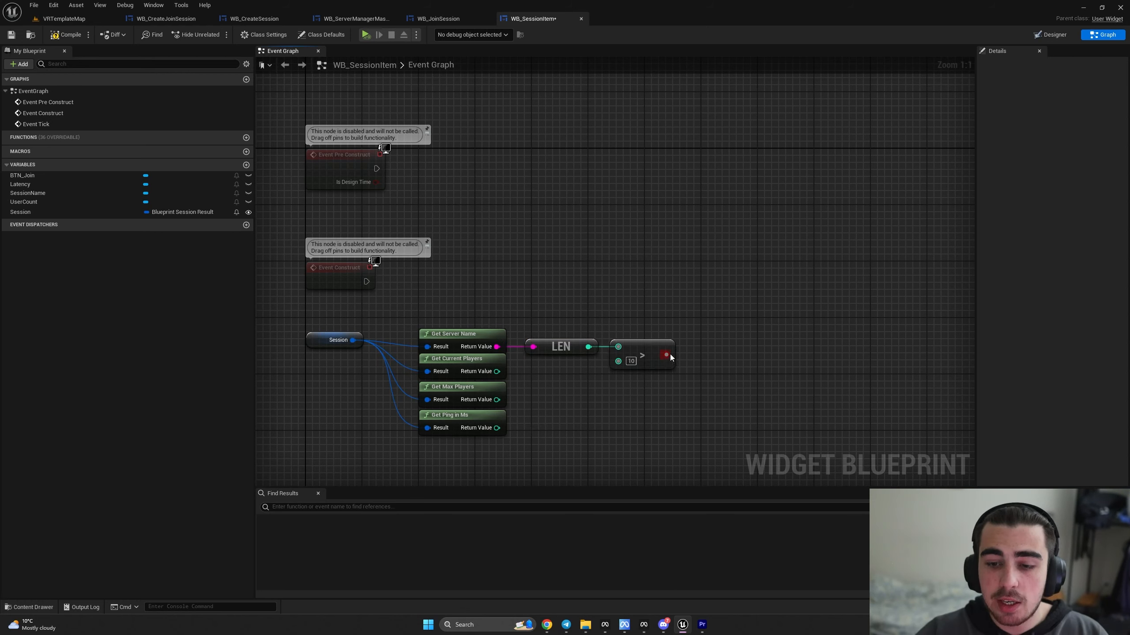
- Feed the comparison into a new Branch and run it from Event Construct through a Sequence node's Then 0 output
{"action": "left_click_drag", "start_coordinate": [666, 355], "coordinate": [601, 287]}
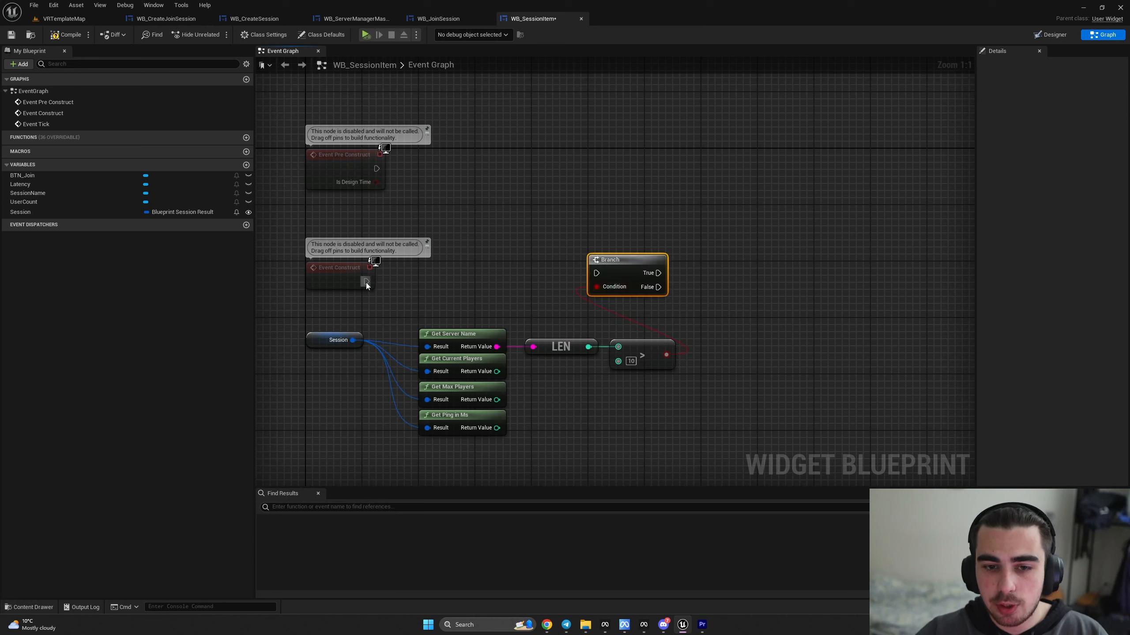
{"action": "left_click_drag", "start_coordinate": [365, 282], "coordinate": [661, 267]}
{"action": "type", "text": "seq"}
{"action": "key", "text": "Return"}
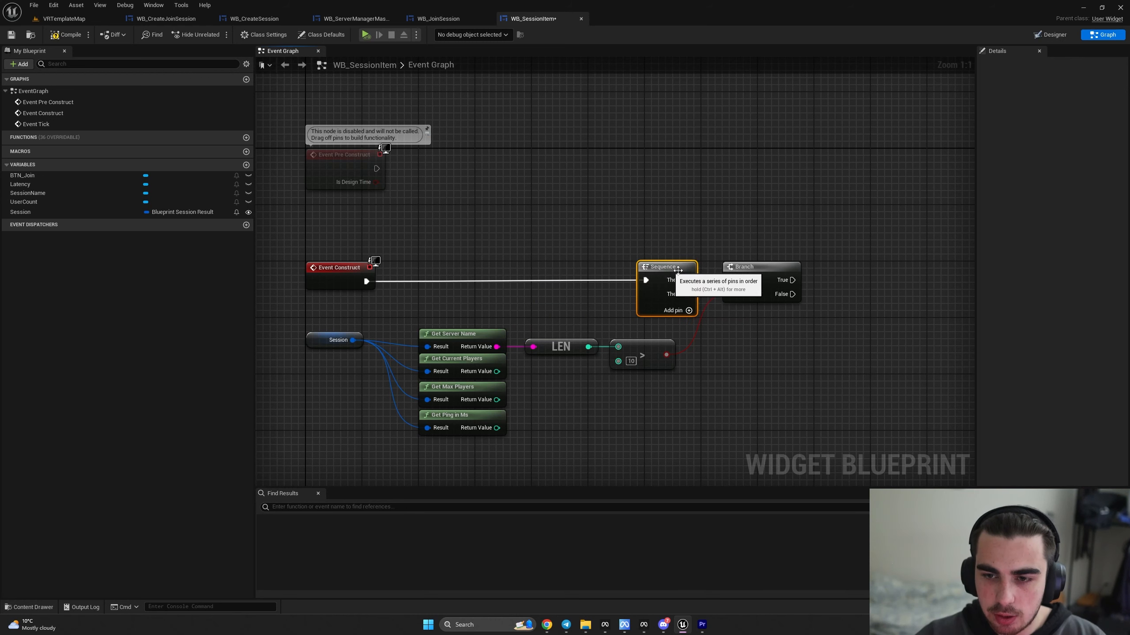
- Move the Get Server Name, LEN, comparison and Branch nodes above the Sequence and line them up
{"action": "right_click_drag", "start_coordinate": [631, 354], "coordinate": [581, 350]}
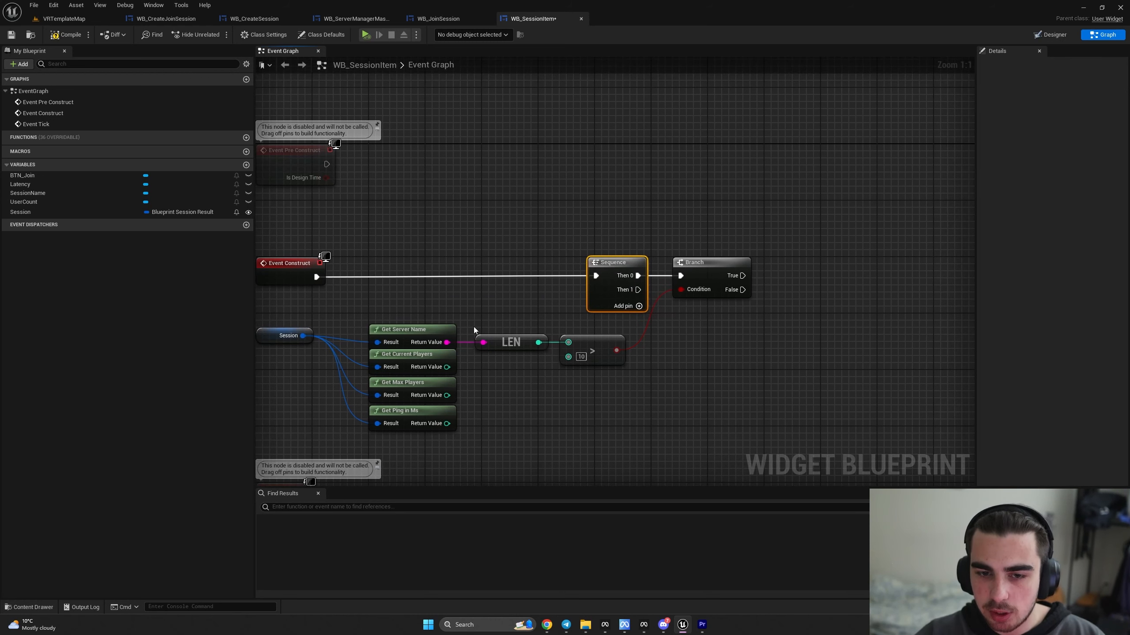
{"action": "left_click_drag", "start_coordinate": [414, 308], "coordinate": [581, 342]}
{"action": "left_click", "coordinate": [731, 266], "text": "shift"}
{"action": "left_click_drag", "start_coordinate": [731, 266], "coordinate": [738, 132]}
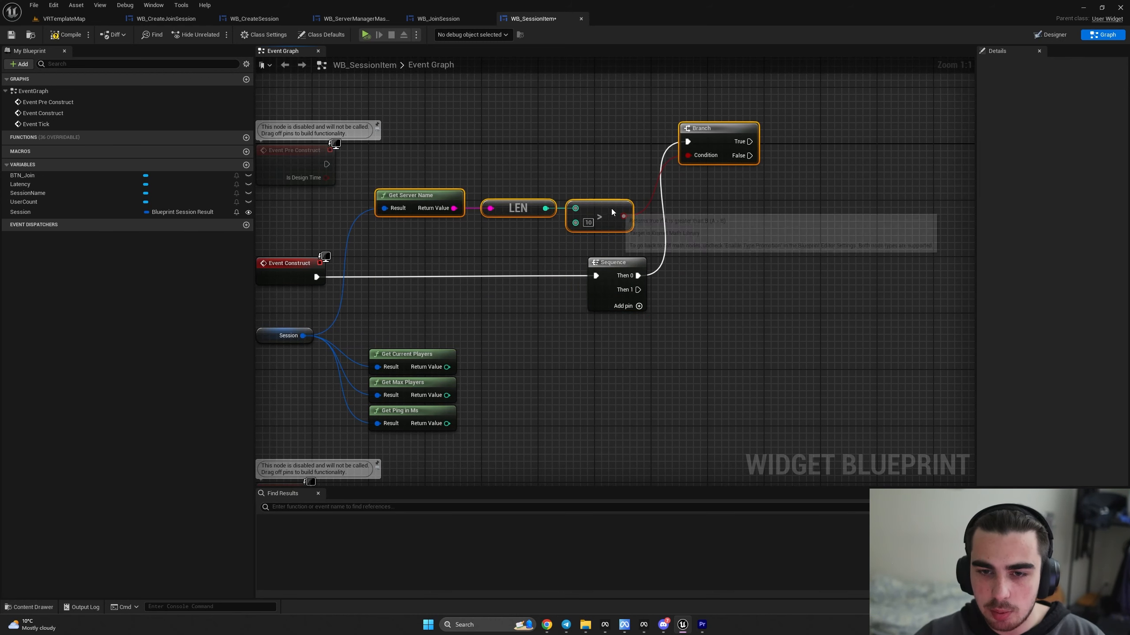
{"action": "left_click", "coordinate": [430, 173]}
{"action": "left_click_drag", "start_coordinate": [429, 173], "coordinate": [634, 248]}
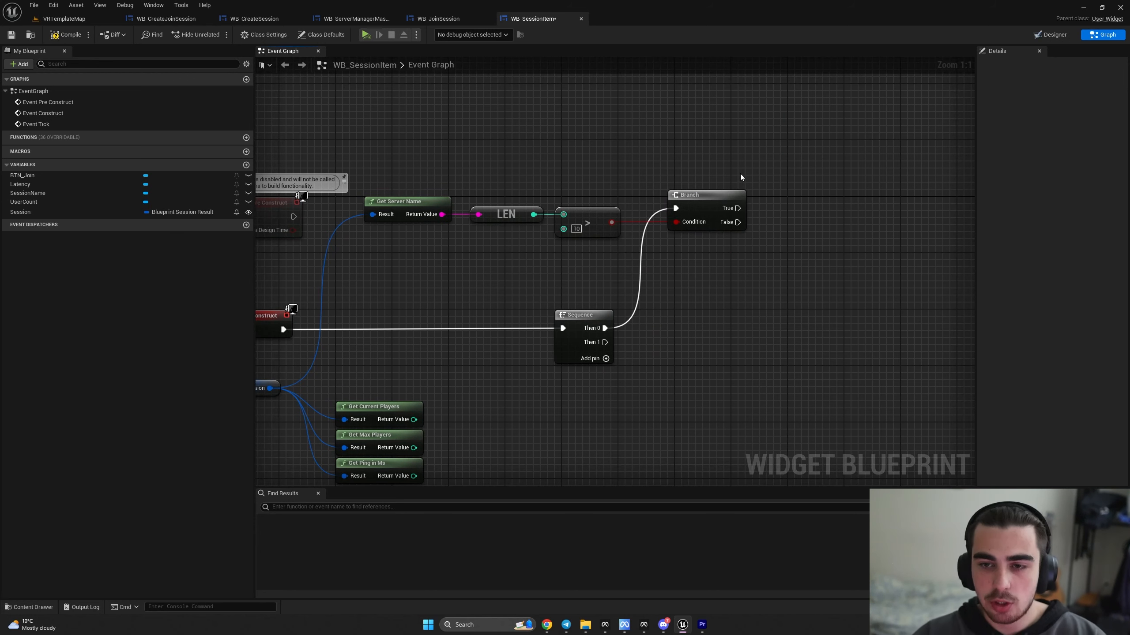
- Route the server name through reroute points below the Branch into a Left node with Count 10
{"action": "right_click_drag", "start_coordinate": [595, 236], "coordinate": [499, 240]}
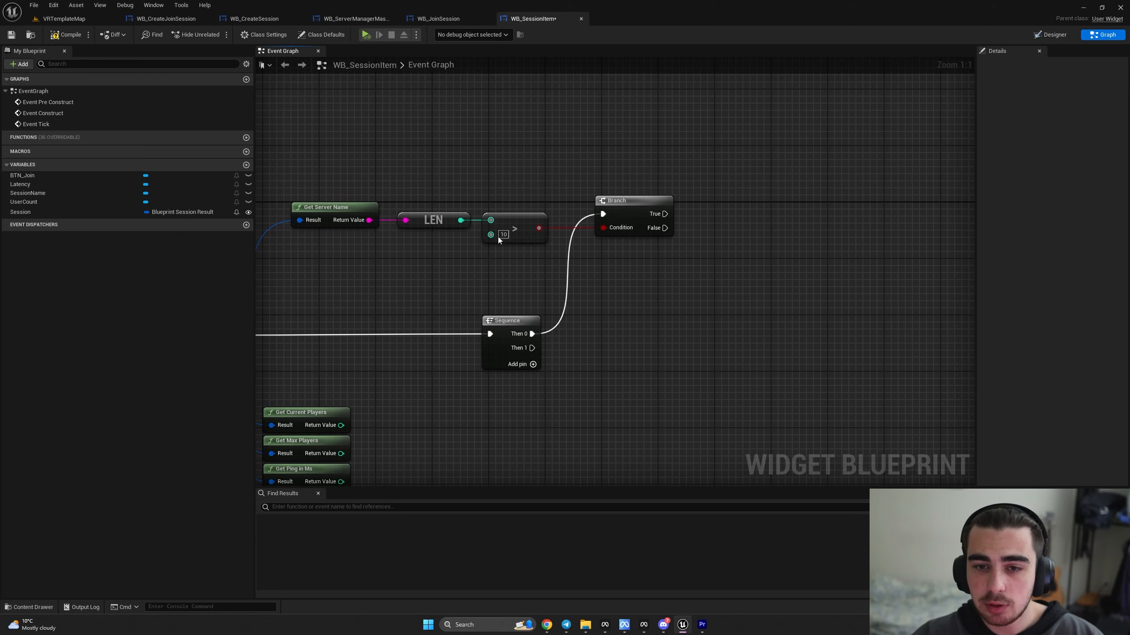
{"action": "left_click_drag", "start_coordinate": [369, 220], "coordinate": [372, 225]}
{"action": "left_click_drag", "start_coordinate": [393, 263], "coordinate": [397, 258]}
{"action": "left_click_drag", "start_coordinate": [682, 256], "coordinate": [717, 256]}
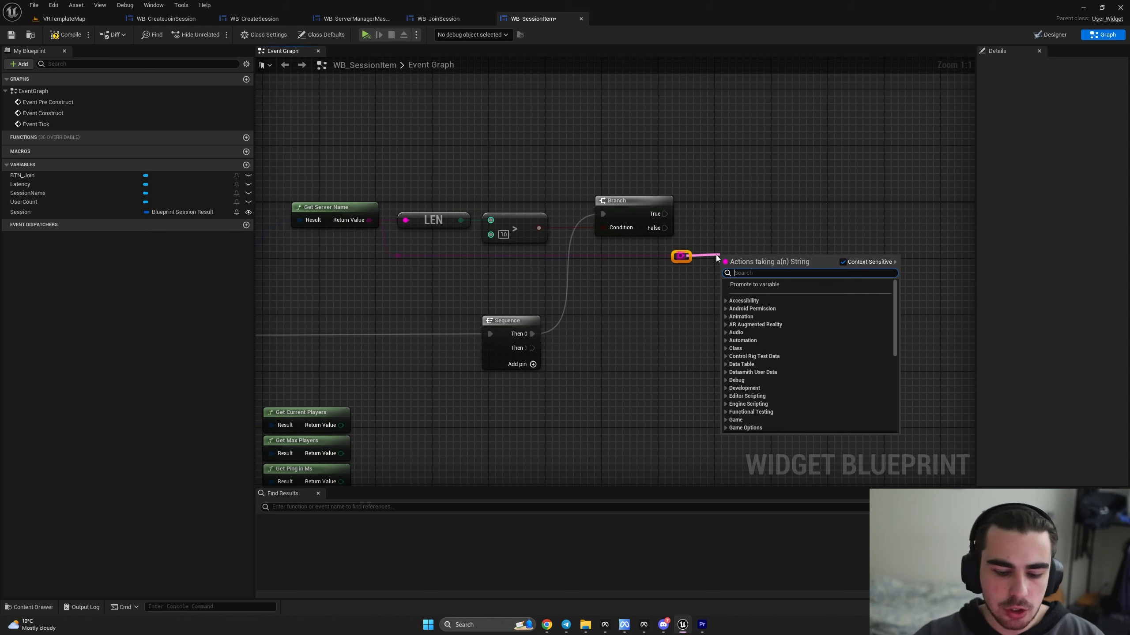
{"action": "type", "text": "left"}
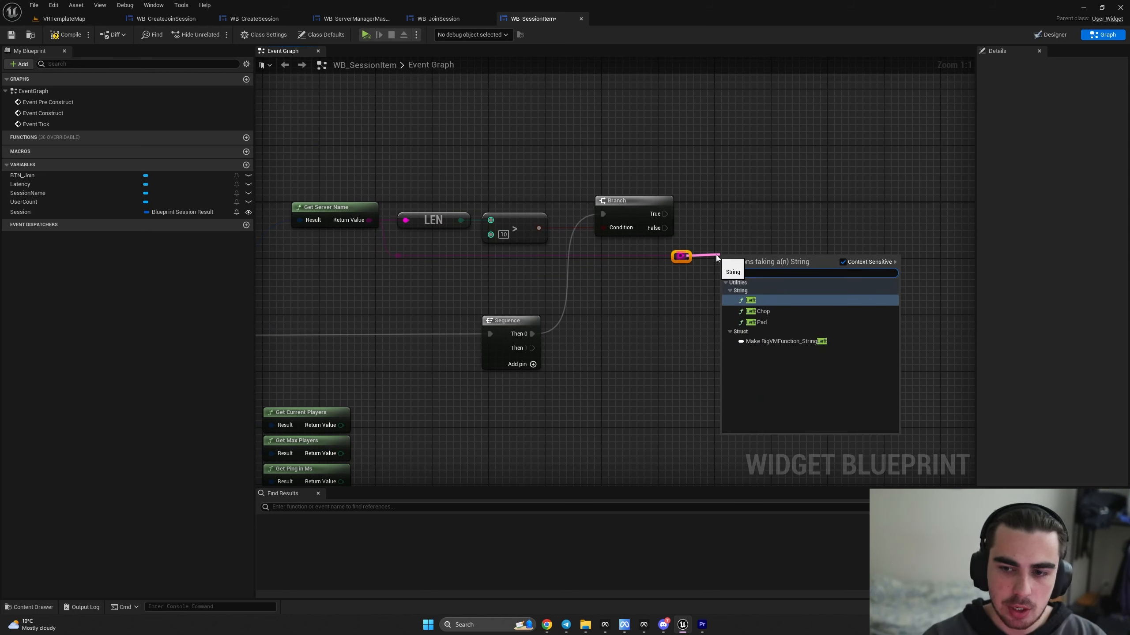
{"action": "left_click", "coordinate": [754, 304]}
{"action": "left_click", "coordinate": [751, 271]}
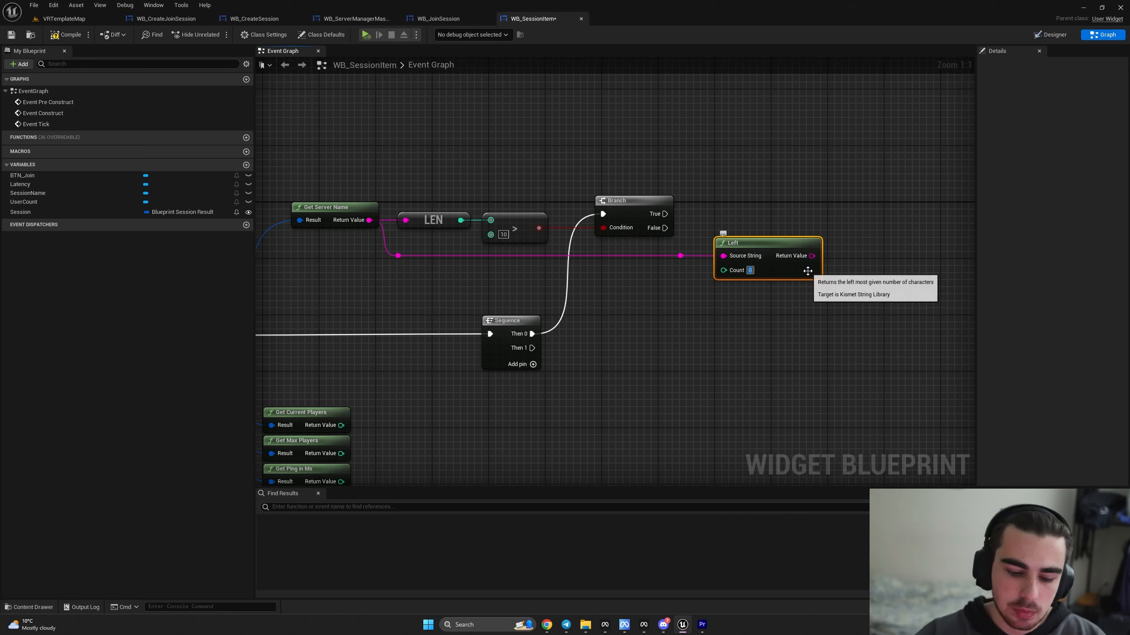
{"action": "type", "text": "10"}
- Place a Session Name text block getter and add a node from it that sets its text
{"action": "left_click_drag", "start_coordinate": [31, 194], "coordinate": [693, 142]}
{"action": "right_click_drag", "start_coordinate": [775, 150], "coordinate": [635, 173]}
{"action": "left_click_drag", "start_coordinate": [601, 169], "coordinate": [773, 206]}
{"action": "type", "text": "set text"}
{"action": "left_click", "coordinate": [688, 342]}
- Connect the Left result through a To Text conversion to the SET node's Text, and the Branch's True output to its execution
{"action": "left_click_drag", "start_coordinate": [672, 278], "coordinate": [687, 235]}
{"action": "key", "text": "r"}
{"action": "left_click_drag", "start_coordinate": [687, 235], "coordinate": [866, 203]}
{"action": "left_click_drag", "start_coordinate": [525, 236], "coordinate": [849, 206]}
{"action": "left_click", "coordinate": [679, 312]}
{"action": "right_click_drag", "start_coordinate": [725, 313], "coordinate": [772, 300]}
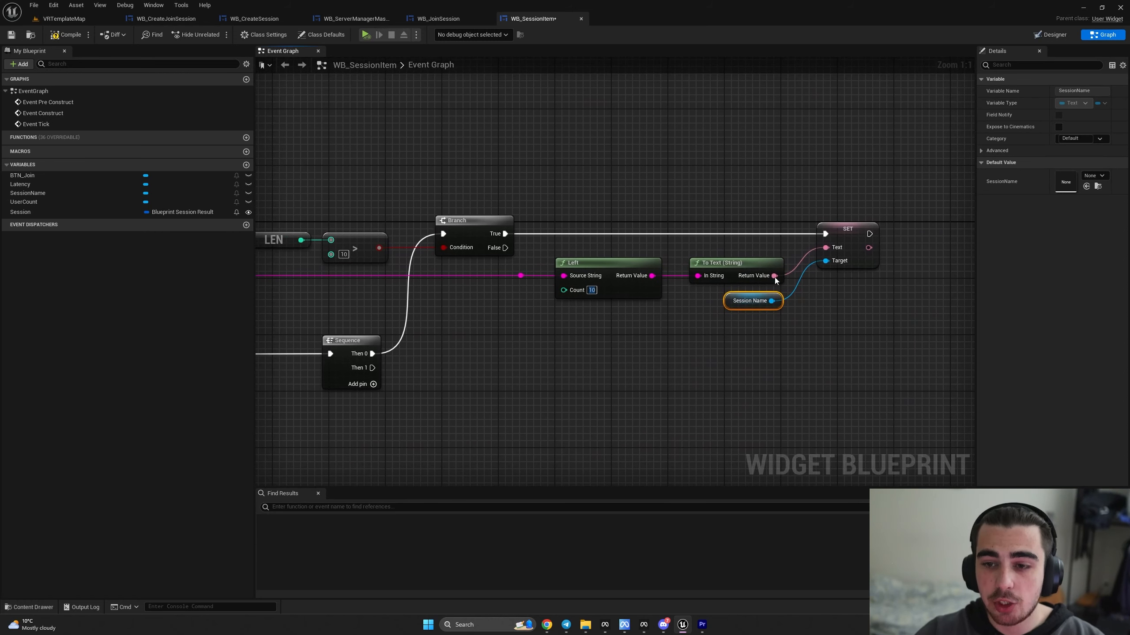
{"action": "right_click_drag", "start_coordinate": [372, 246], "coordinate": [500, 219]}
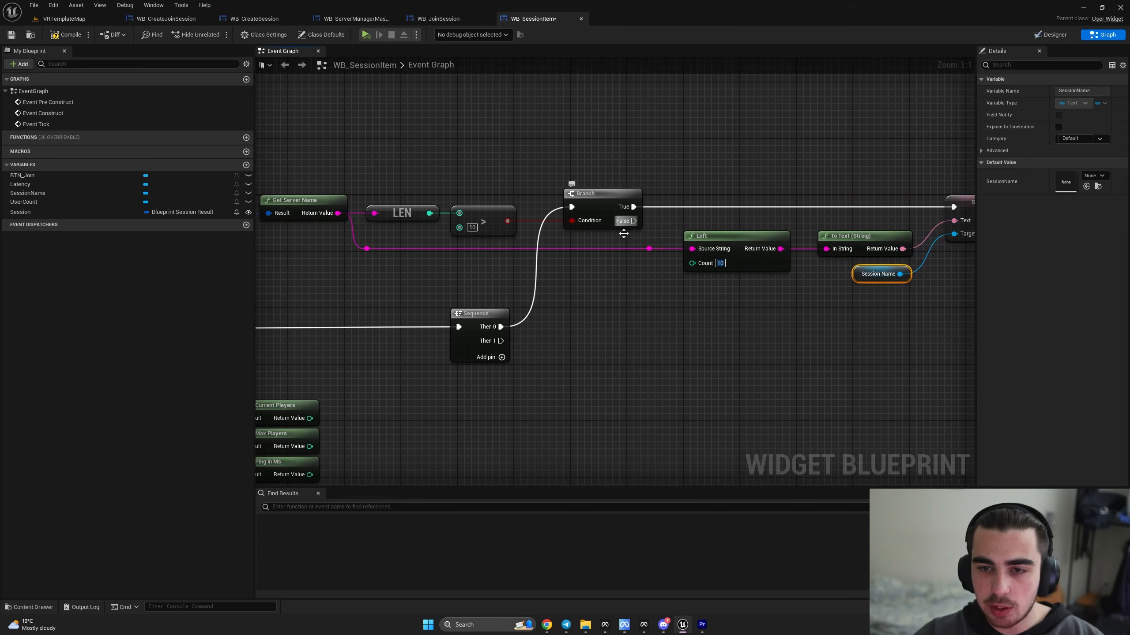
- Duplicate the Session Name getter with its SET node and route the Branch's False output through a reroute point to the copy
{"action": "left_click_drag", "start_coordinate": [632, 221], "coordinate": [668, 307]}
{"action": "right_click_drag", "start_coordinate": [712, 295], "coordinate": [587, 296]}
{"action": "left_click_drag", "start_coordinate": [849, 295], "coordinate": [769, 278]}
{"action": "left_click", "coordinate": [822, 218], "text": "ctrl"}
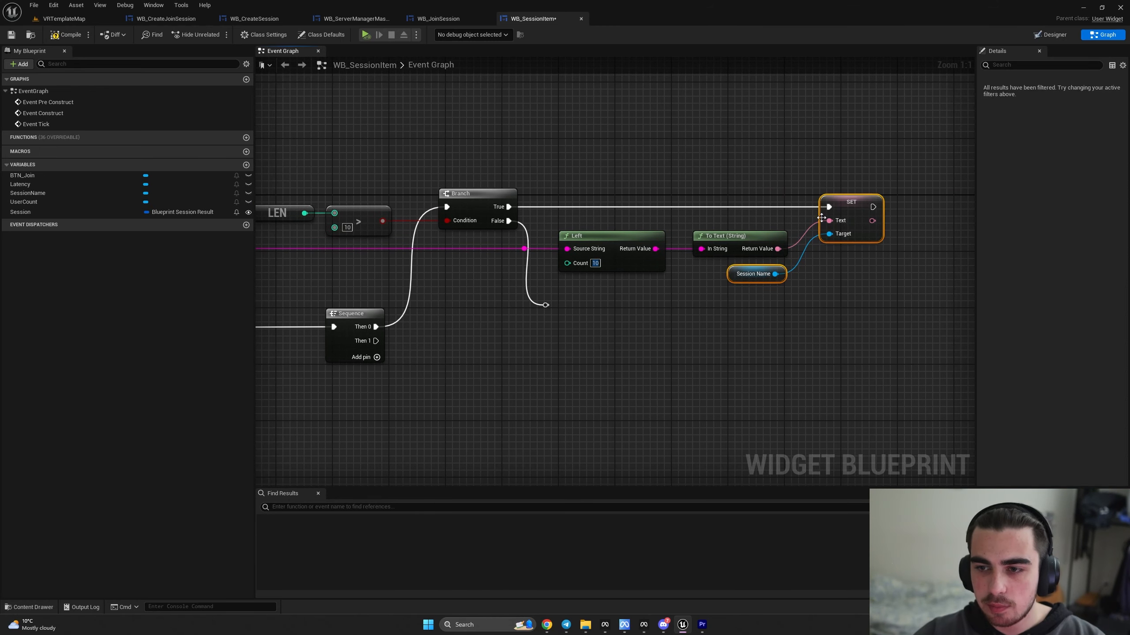
{"action": "key", "text": "ctrl+c"}
{"action": "key", "text": "ctrl+v"}
{"action": "left_click_drag", "start_coordinate": [546, 306], "coordinate": [646, 306]}
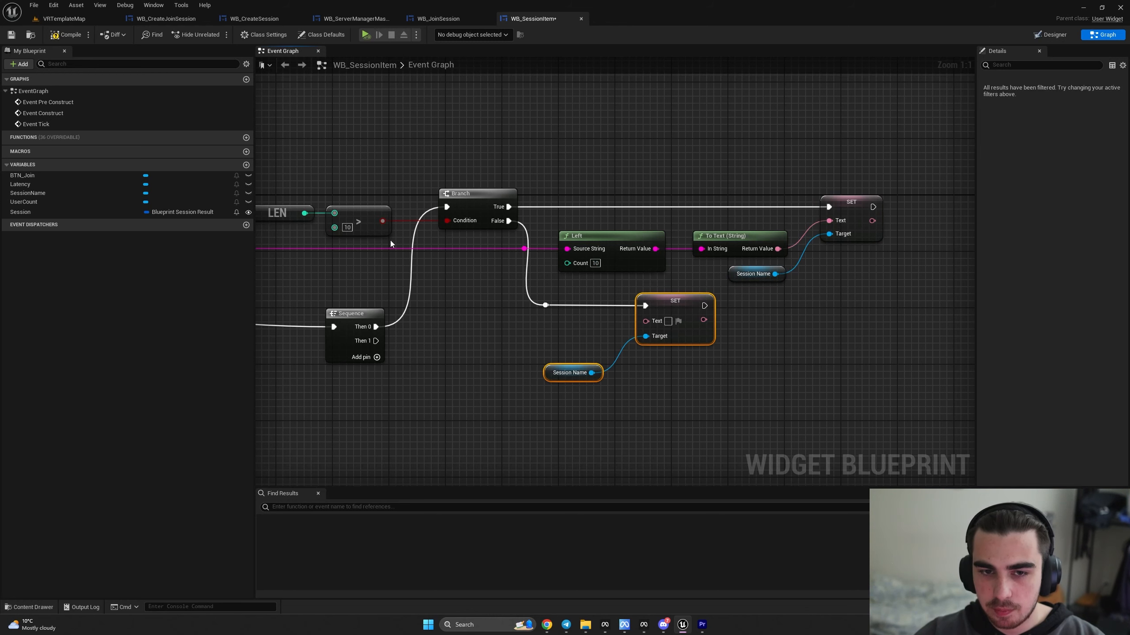
- Feed the unshortened server name through a To Text conversion into the duplicated SET node's Text, with the conversion placed beside it
{"action": "right_click_drag", "start_coordinate": [384, 230], "coordinate": [427, 253]}
{"action": "left_click_drag", "start_coordinate": [655, 257], "coordinate": [778, 327]}
{"action": "left_click_drag", "start_coordinate": [736, 279], "coordinate": [673, 319]}
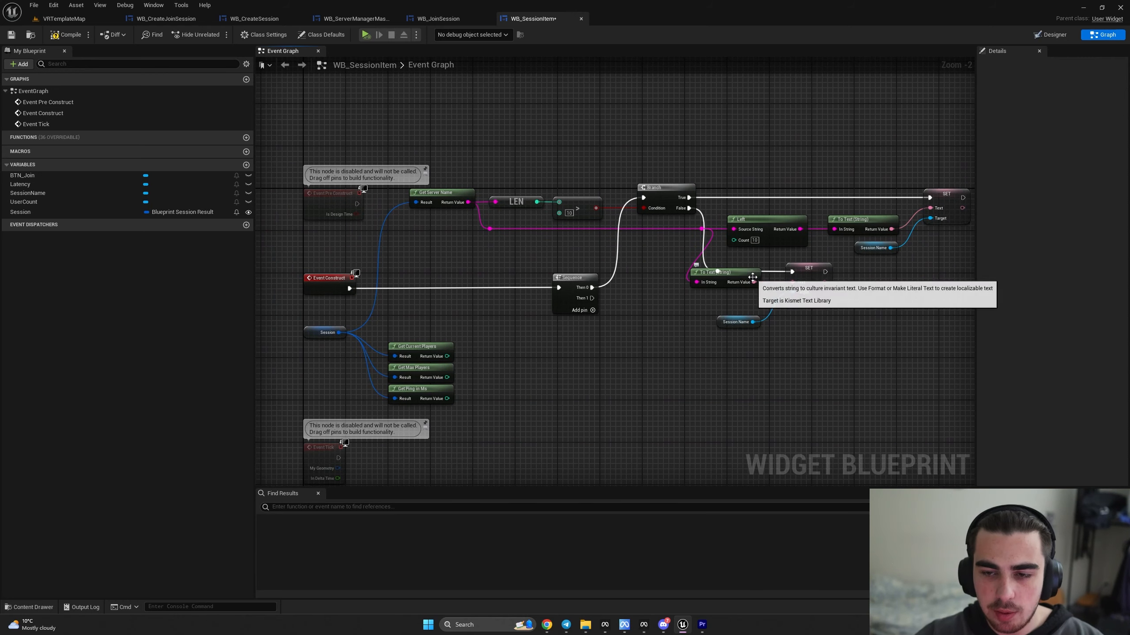
- Check the row's text format in the widget design, and convert the Get Current Players and Get Max Players results to strings
{"action": "right_click_drag", "start_coordinate": [635, 335], "coordinate": [665, 305]}
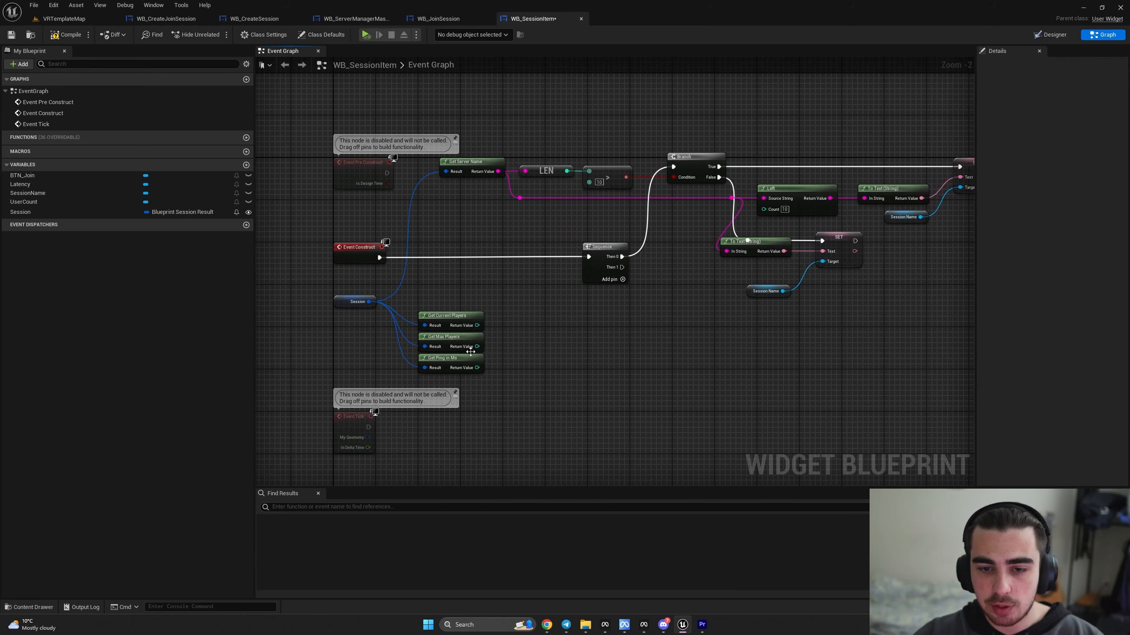
{"action": "right_click_drag", "start_coordinate": [545, 317], "coordinate": [512, 325]}
{"action": "scroll", "coordinate": [512, 324], "scroll_direction": "up", "scroll_amount": 2}
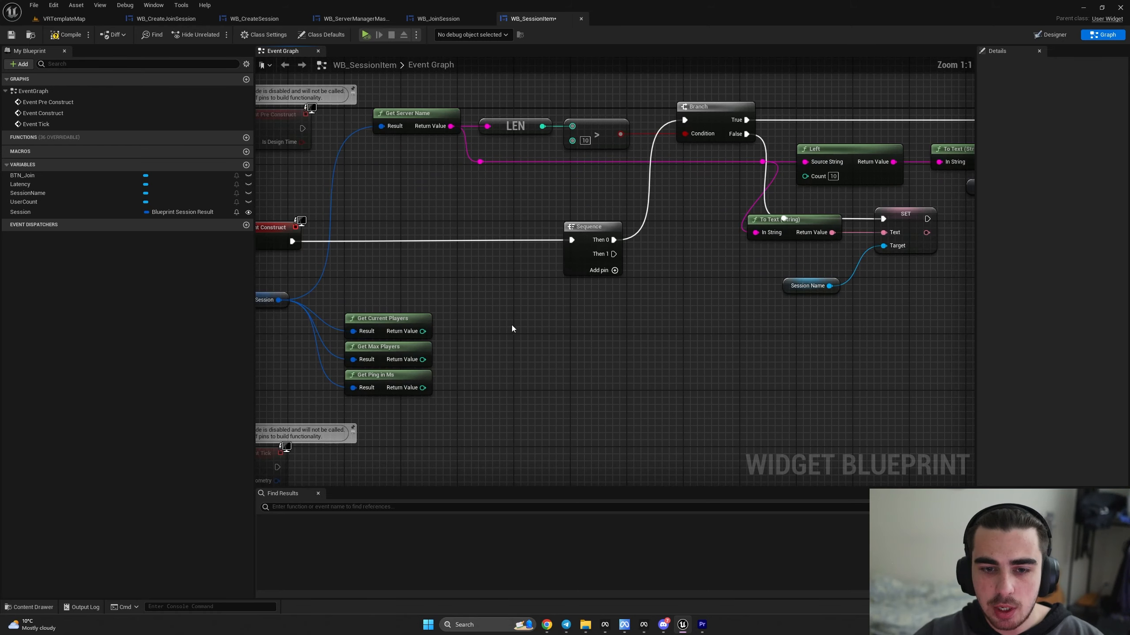
{"action": "right_click_drag", "start_coordinate": [444, 353], "coordinate": [494, 383]}
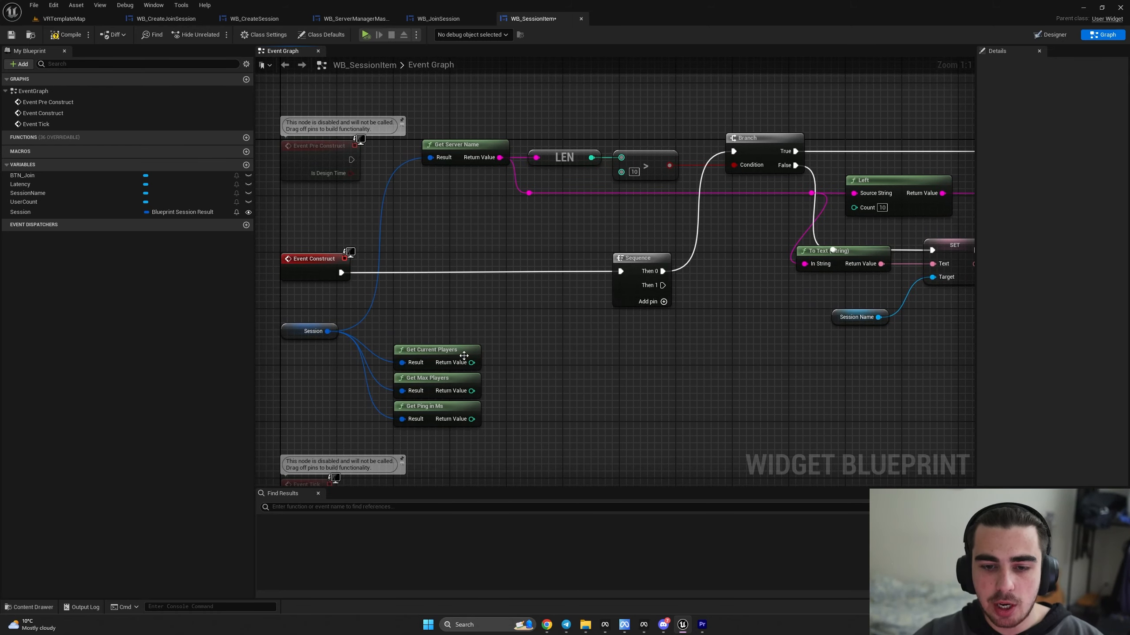
{"action": "left_click", "coordinate": [1036, 36]}
{"action": "scroll", "coordinate": [403, 182], "scroll_direction": "up", "scroll_amount": 4}
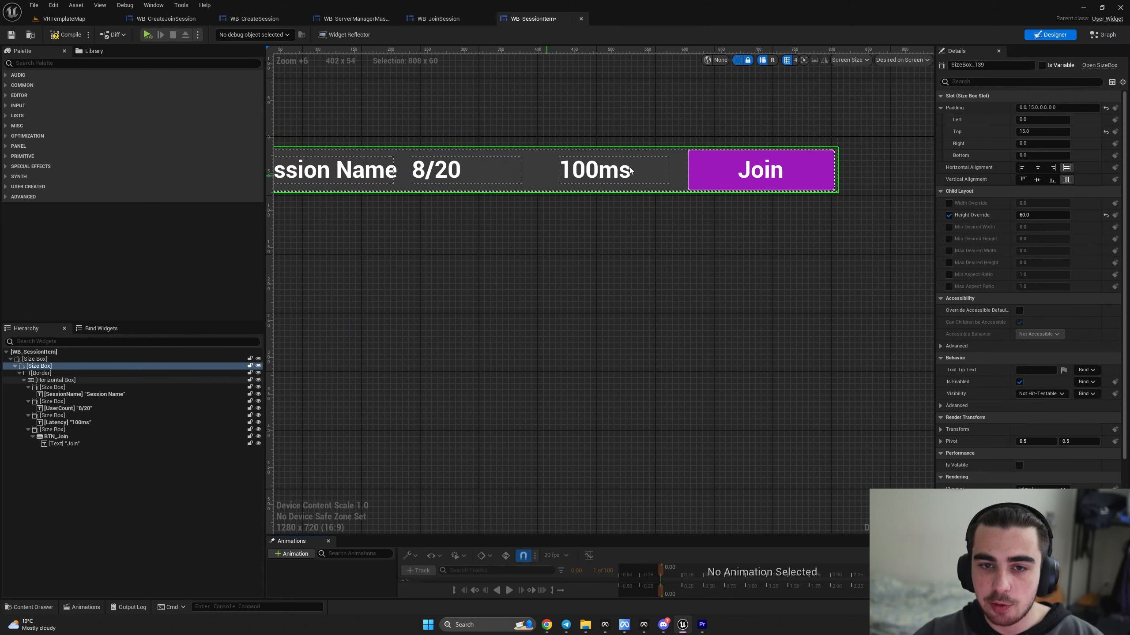
{"action": "left_click", "coordinate": [1104, 35]}
{"action": "left_click_drag", "start_coordinate": [446, 360], "coordinate": [514, 361]}
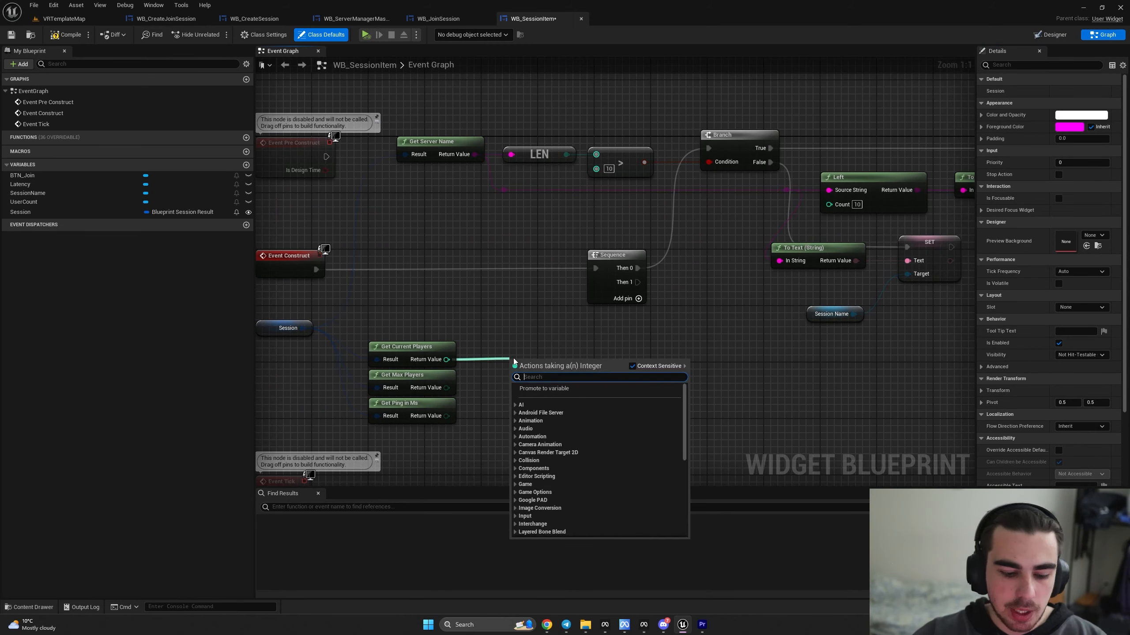
{"action": "type", "text": "tostring"}
{"action": "key", "text": "Return"}
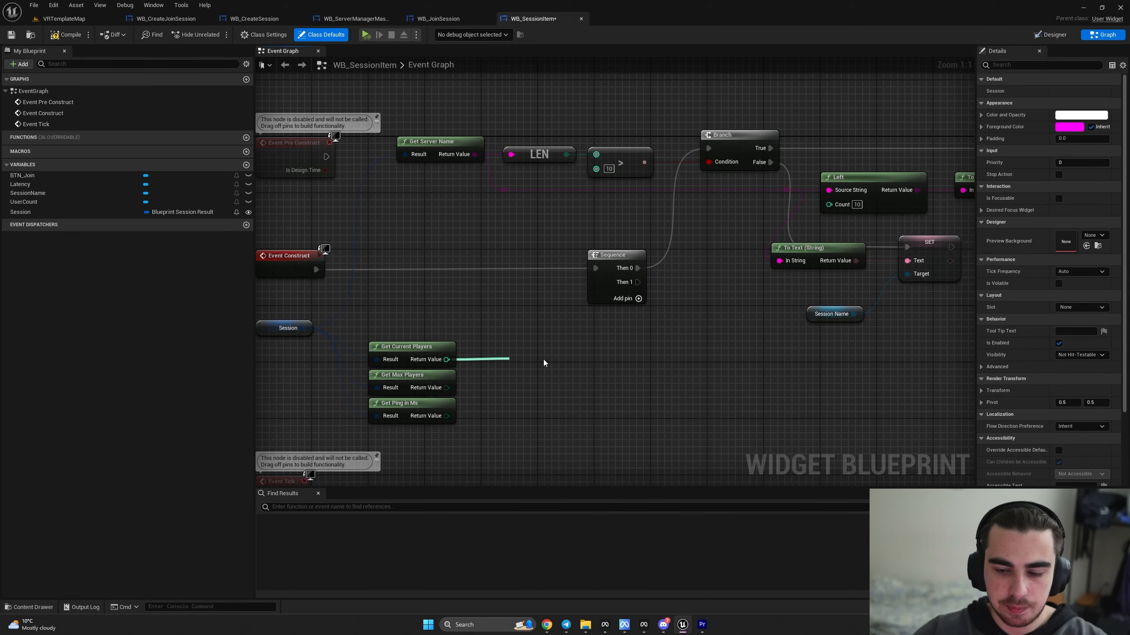
{"action": "key", "text": "ctrl+d"}
{"action": "left_click_drag", "start_coordinate": [446, 387], "coordinate": [487, 377]}
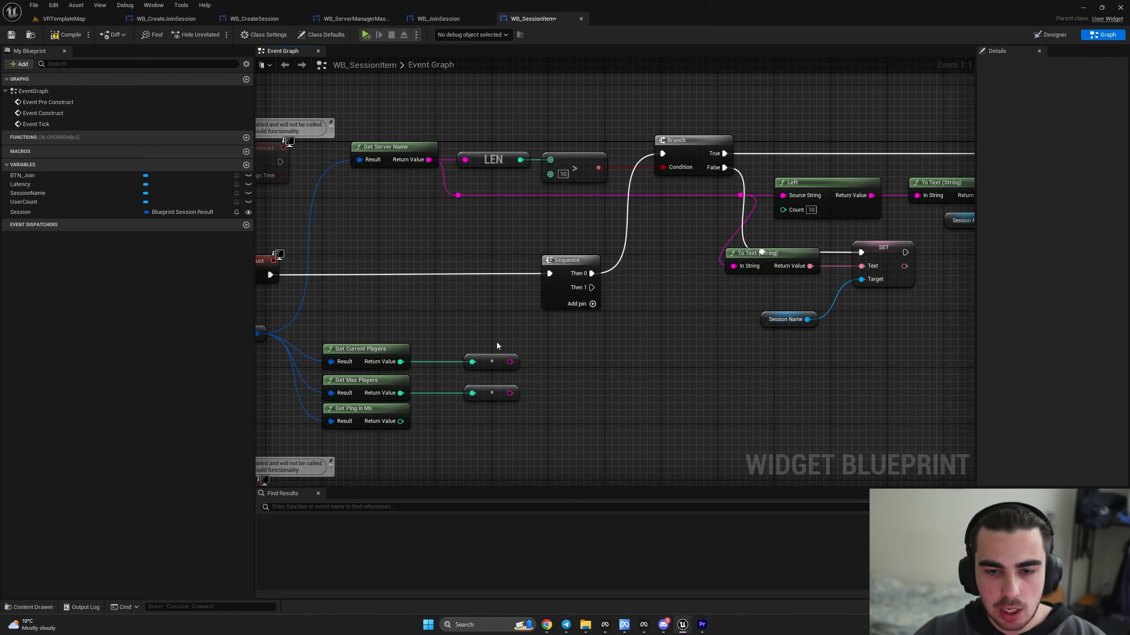
- Join the current and max player strings in a three-input Append node with "/" between them
{"action": "left_click_drag", "start_coordinate": [508, 363], "coordinate": [566, 360]}
{"action": "type", "text": "append"}
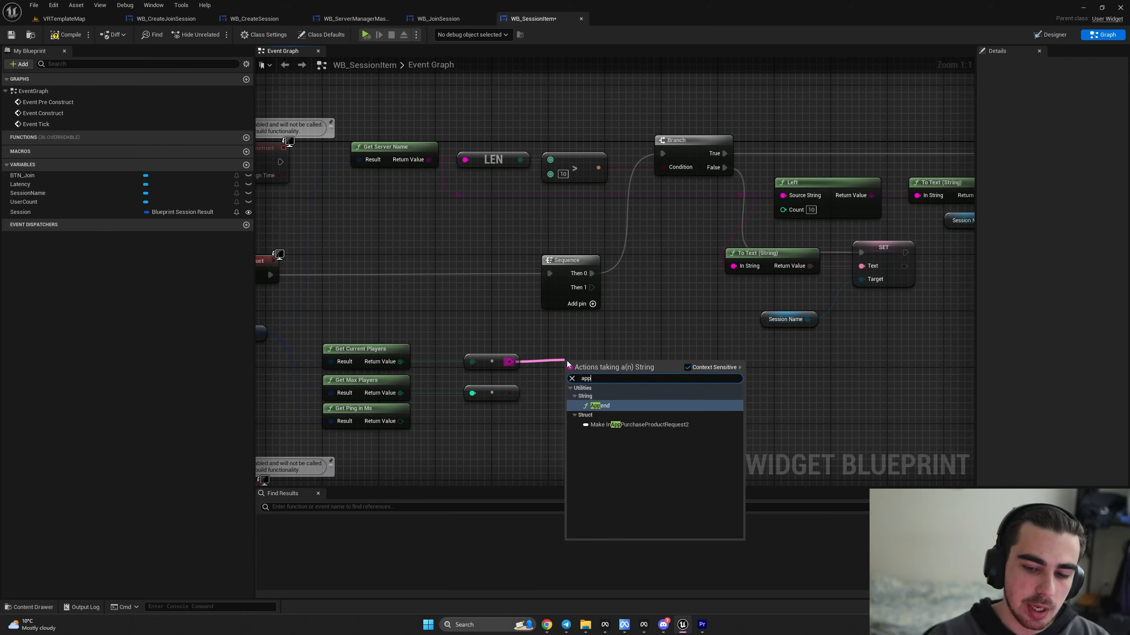
{"action": "key", "text": "Return"}
{"action": "left_click", "coordinate": [594, 380]}
{"action": "type", "text": "/"}
{"action": "left_click", "coordinate": [647, 380]}
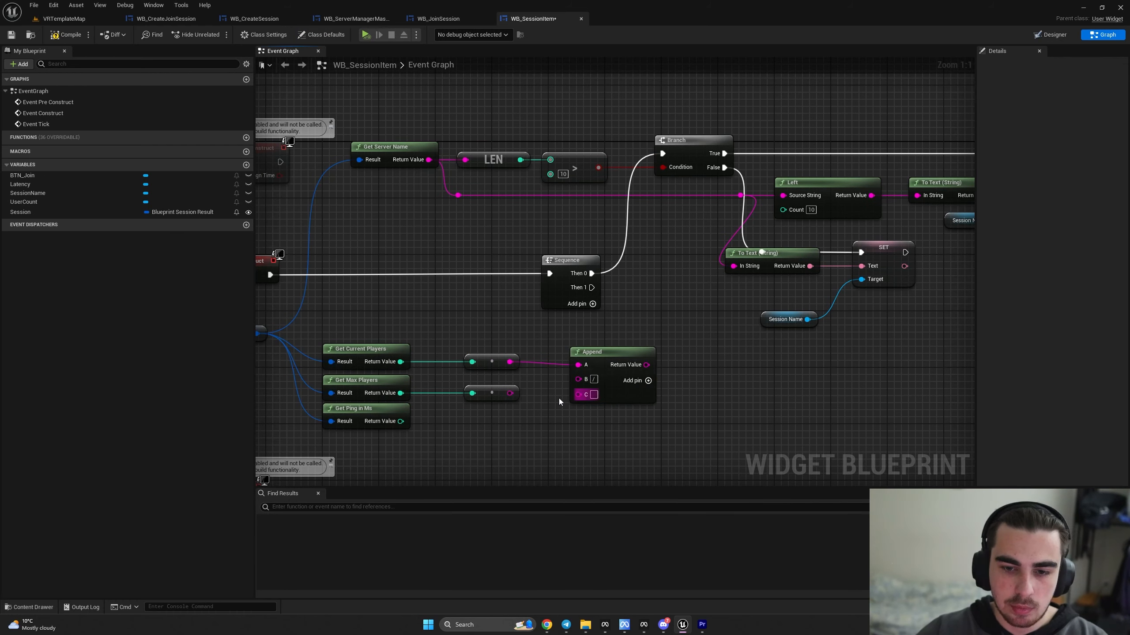
{"action": "left_click_drag", "start_coordinate": [508, 392], "coordinate": [578, 393]}
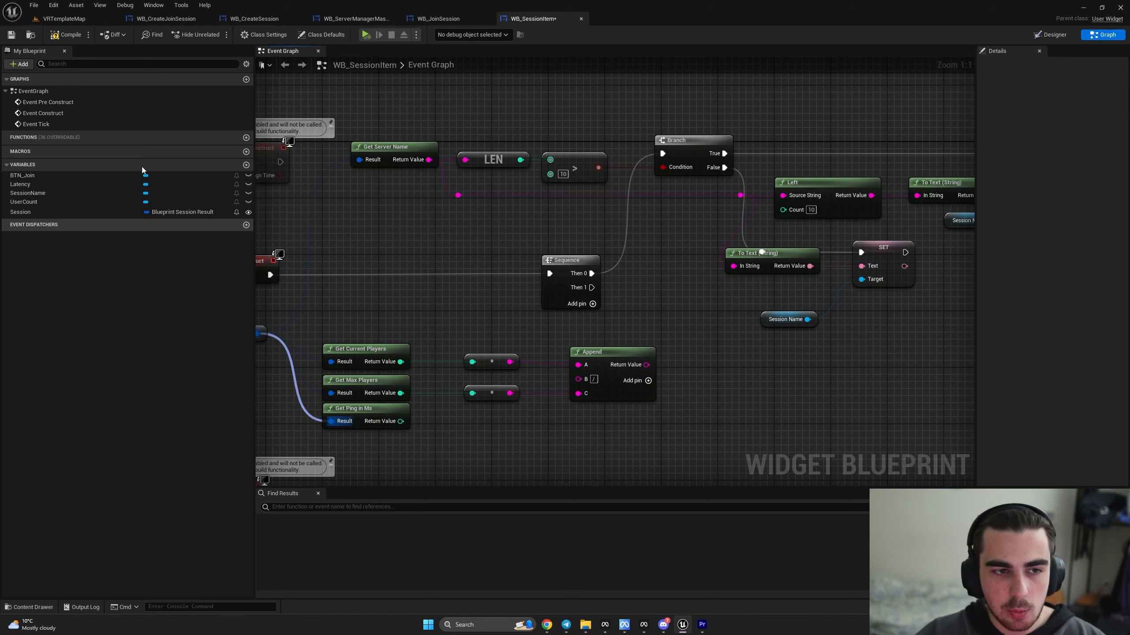
- Place a User Count text block getter and add a node from it that sets its text
{"action": "right_click_drag", "start_coordinate": [397, 239], "coordinate": [326, 235]}
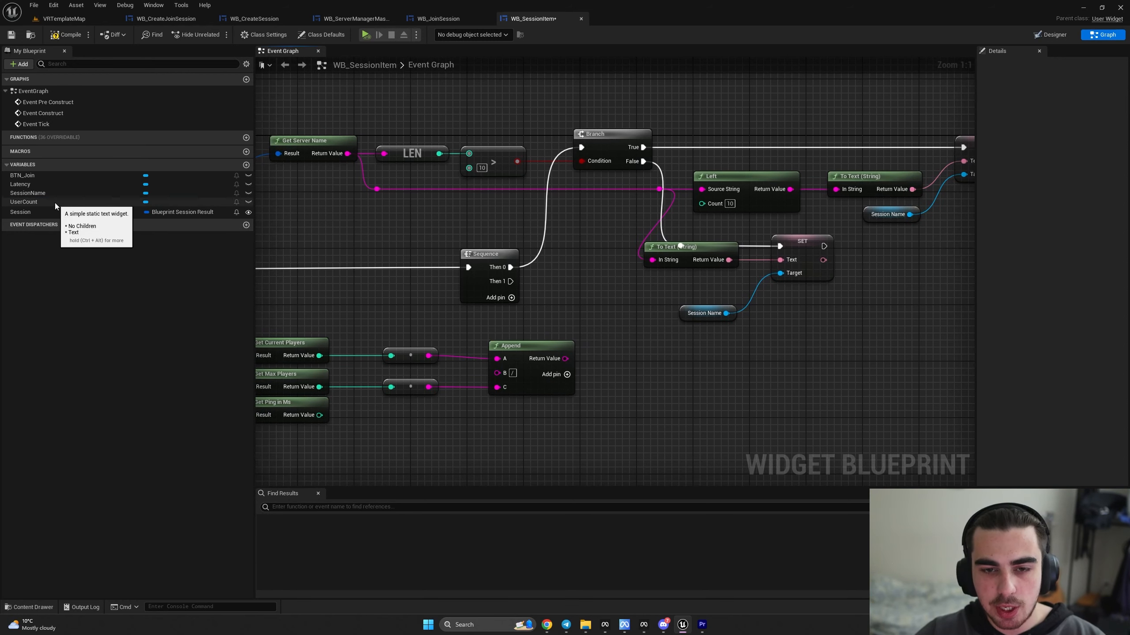
{"action": "left_click_drag", "start_coordinate": [54, 203], "coordinate": [574, 324]}
{"action": "left_click_drag", "start_coordinate": [584, 400], "coordinate": [584, 400]}
{"action": "left_click_drag", "start_coordinate": [627, 405], "coordinate": [745, 380]}
{"action": "type", "text": "set text"}
{"action": "left_click", "coordinate": [702, 538]}
- Connect the player count Append through a To Text conversion to User Count's SET node, and run that node from the Sequence's Then 1
{"action": "left_click_drag", "start_coordinate": [565, 359], "coordinate": [671, 366]}
{"action": "left_click", "coordinate": [648, 360]}
{"action": "key", "text": "q"}
{"action": "left_click", "coordinate": [634, 336]}
{"action": "left_click_drag", "start_coordinate": [511, 281], "coordinate": [751, 359]}
{"action": "scroll", "coordinate": [730, 404], "scroll_direction": "down", "scroll_amount": 3}
{"action": "scroll", "coordinate": [729, 404], "scroll_direction": "up", "scroll_amount": 3}
- Convert the Get Ping in Ms result to a string and straighten the connection between the two nodes
{"action": "right_click_drag", "start_coordinate": [789, 373], "coordinate": [972, 355]}
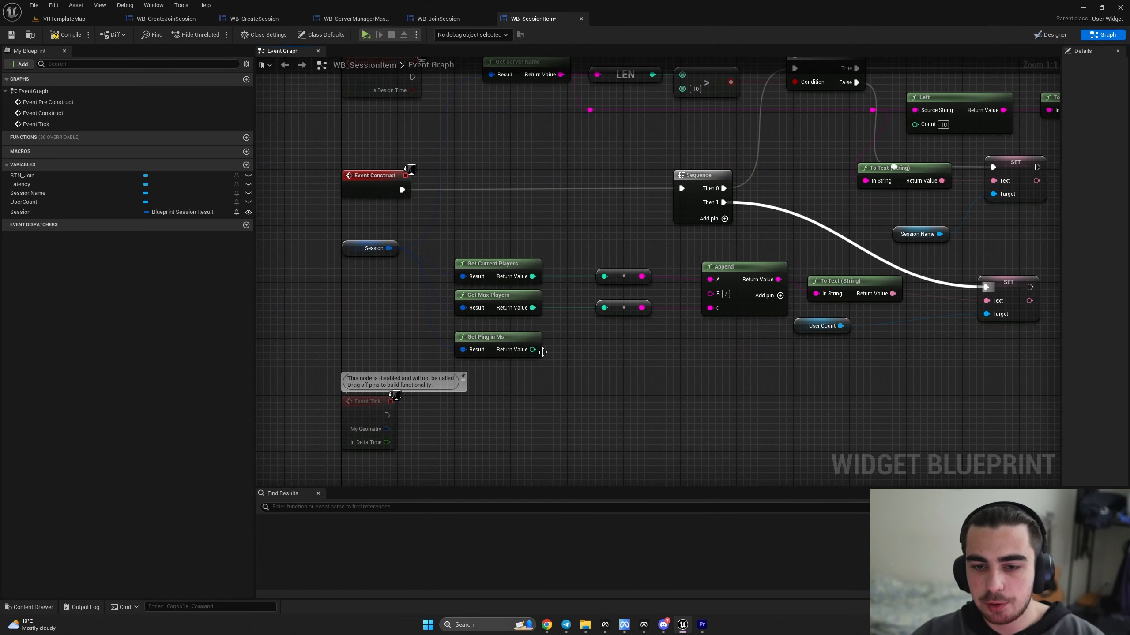
{"action": "left_click_drag", "start_coordinate": [532, 350], "coordinate": [609, 360]}
{"action": "left_click", "coordinate": [621, 329]}
{"action": "key", "text": "ctrl+v"}
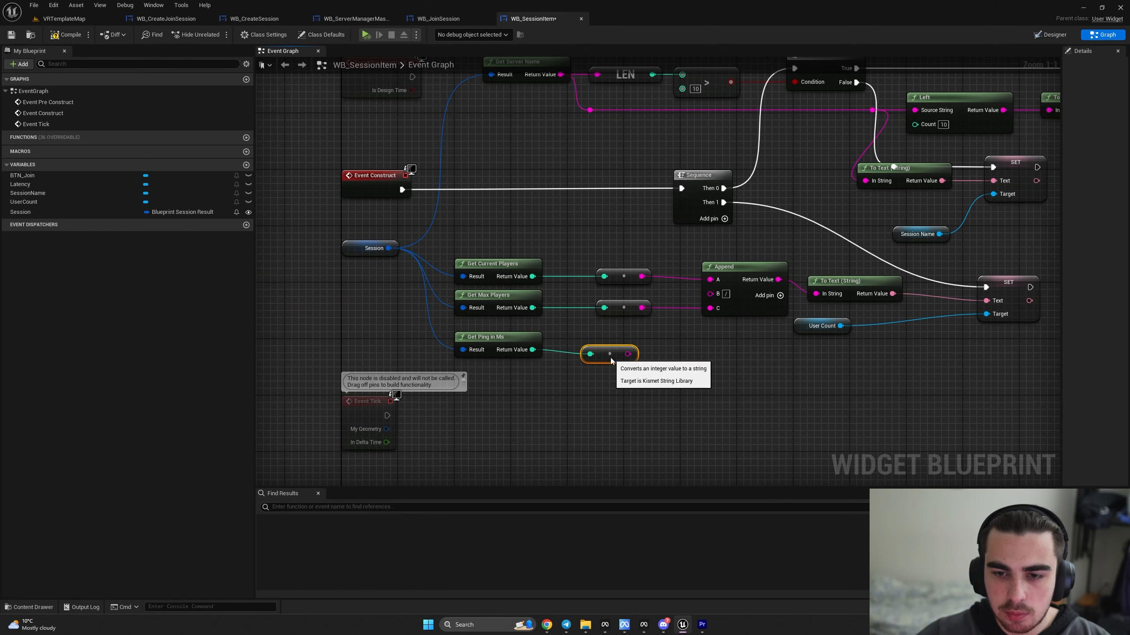
{"action": "left_click", "coordinate": [524, 337], "text": "shift"}
{"action": "key", "text": "q"}
- Add an Append node to the ping string with "ms" as its B input
{"action": "right_click_drag", "start_coordinate": [649, 369], "coordinate": [589, 372]}
{"action": "left_click_drag", "start_coordinate": [568, 352], "coordinate": [628, 392]}
{"action": "type", "text": "append"}
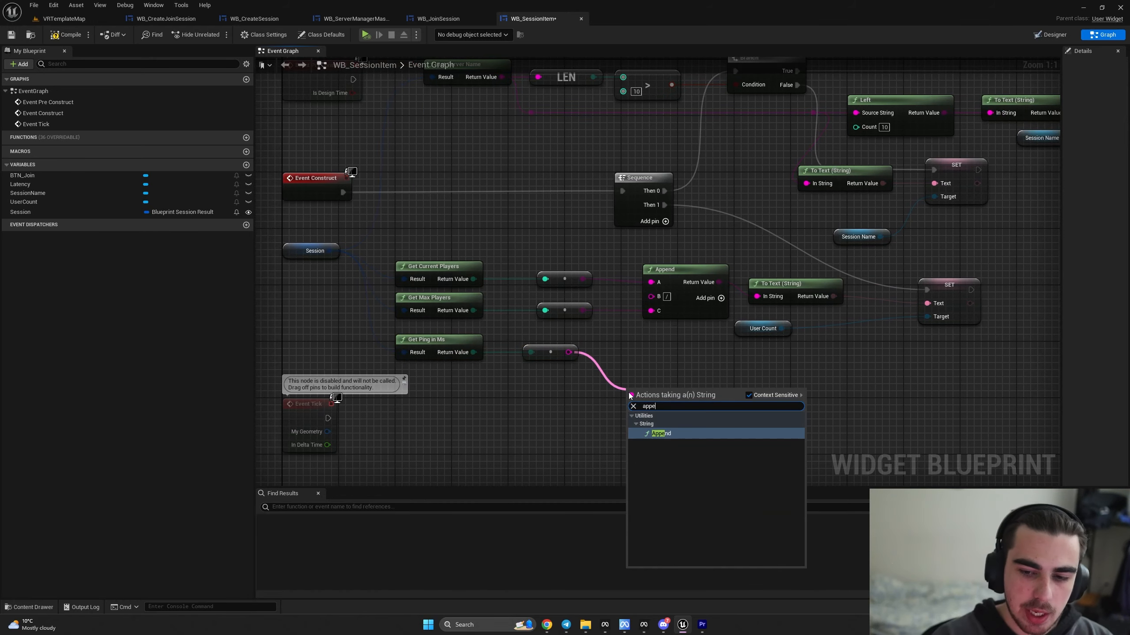
{"action": "key", "text": "Return"}
{"action": "left_click", "coordinate": [644, 417]}
{"action": "type", "text": "ms"}
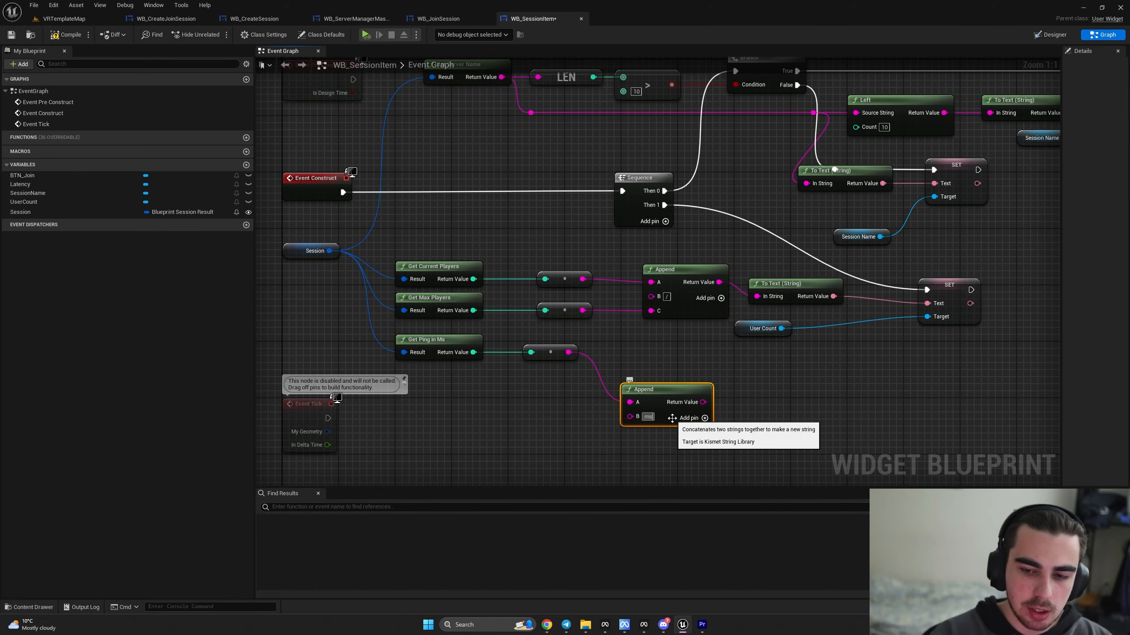
{"action": "key", "text": "Return"}
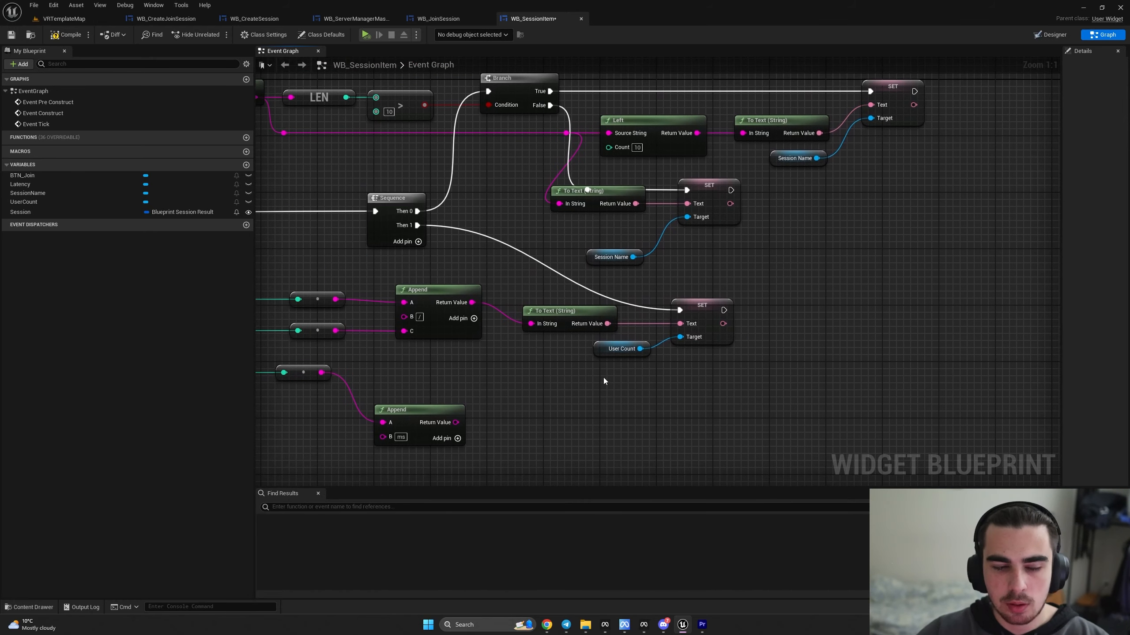
- Place a Latency getter with a node that sets its text, and chain that node after User Count's SET node
{"action": "left_click_drag", "start_coordinate": [37, 183], "coordinate": [806, 331]}
{"action": "type", "text": "set text"}
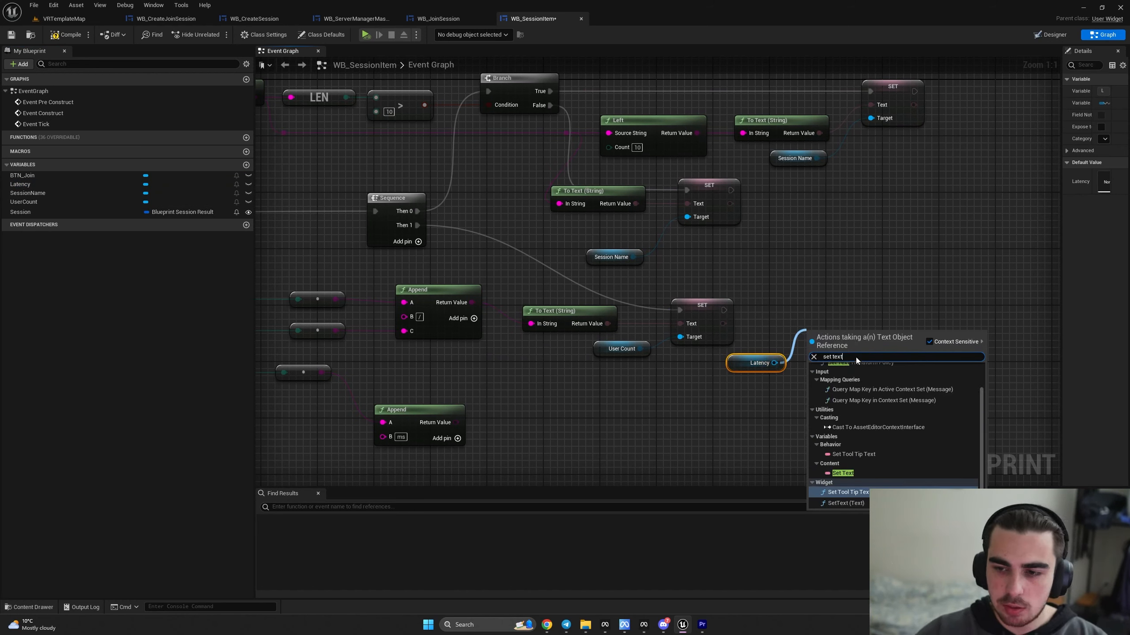
{"action": "left_click", "coordinate": [850, 476]}
{"action": "left_click_drag", "start_coordinate": [723, 310], "coordinate": [815, 338]}
{"action": "left_click_drag", "start_coordinate": [845, 336], "coordinate": [851, 309]}
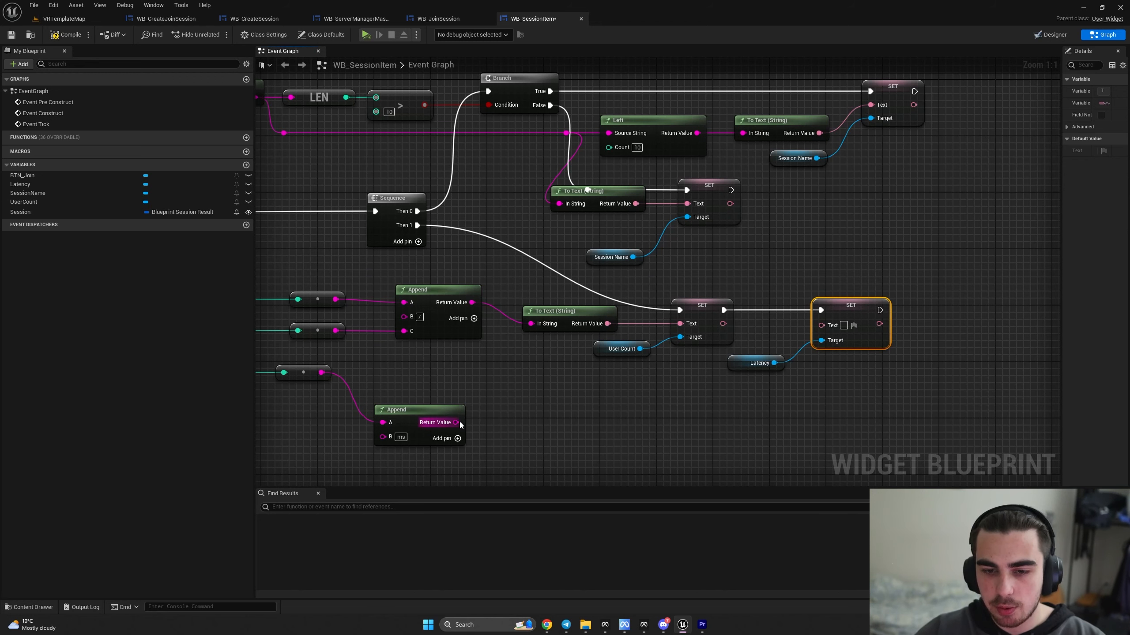
- Connect the ping Append through a To Text conversion to the Latency SET node's Text, with the conversion placed below the User Count nodes
{"action": "left_click_drag", "start_coordinate": [456, 422], "coordinate": [821, 325]}
{"action": "left_click_drag", "start_coordinate": [663, 358], "coordinate": [707, 417]}
{"action": "left_click", "coordinate": [655, 372]}
{"action": "scroll", "coordinate": [656, 372], "scroll_direction": "down", "scroll_amount": 2}
{"action": "right_click_drag", "start_coordinate": [655, 372], "coordinate": [778, 389]}
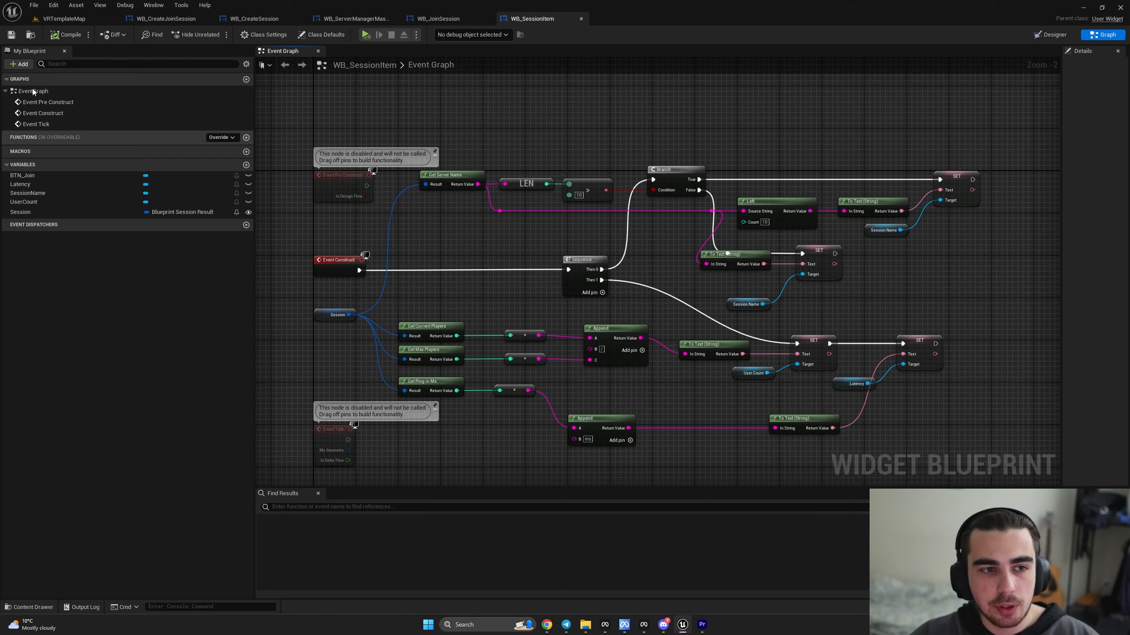
- Add an On Clicked event for BTN_Join and make room for it by moving Event Tick further down the graph
{"action": "left_click", "coordinate": [45, 176]}
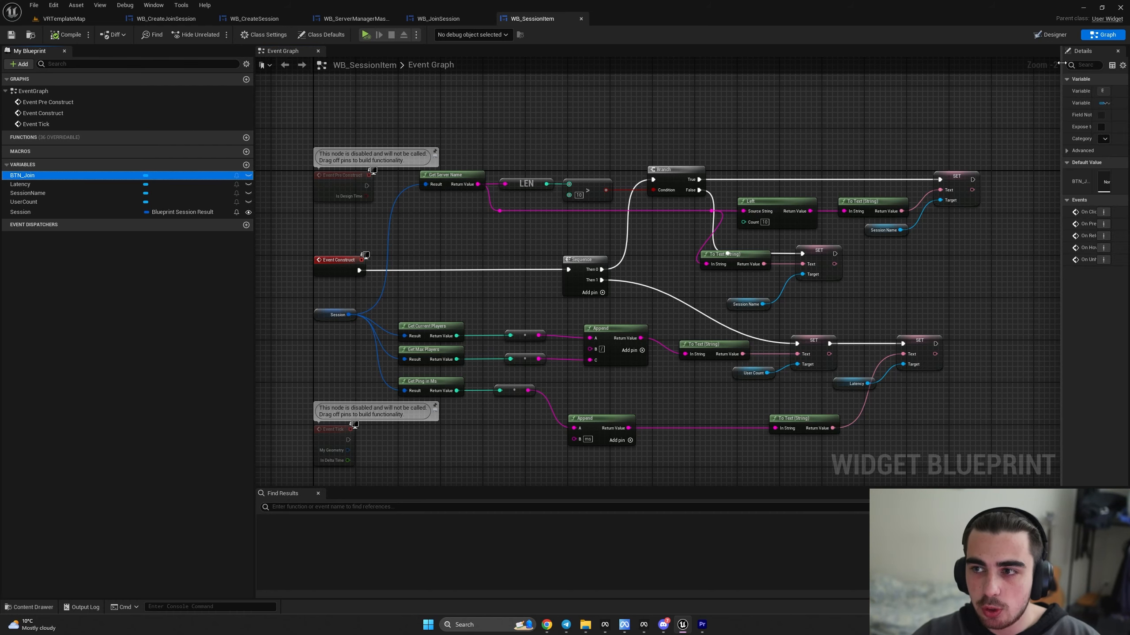
{"action": "left_click_drag", "start_coordinate": [1062, 120], "coordinate": [954, 147]}
{"action": "left_click", "coordinate": [1054, 212]}
{"action": "right_click_drag", "start_coordinate": [662, 252], "coordinate": [548, 255]}
{"action": "left_click_drag", "start_coordinate": [460, 201], "coordinate": [456, 360]}
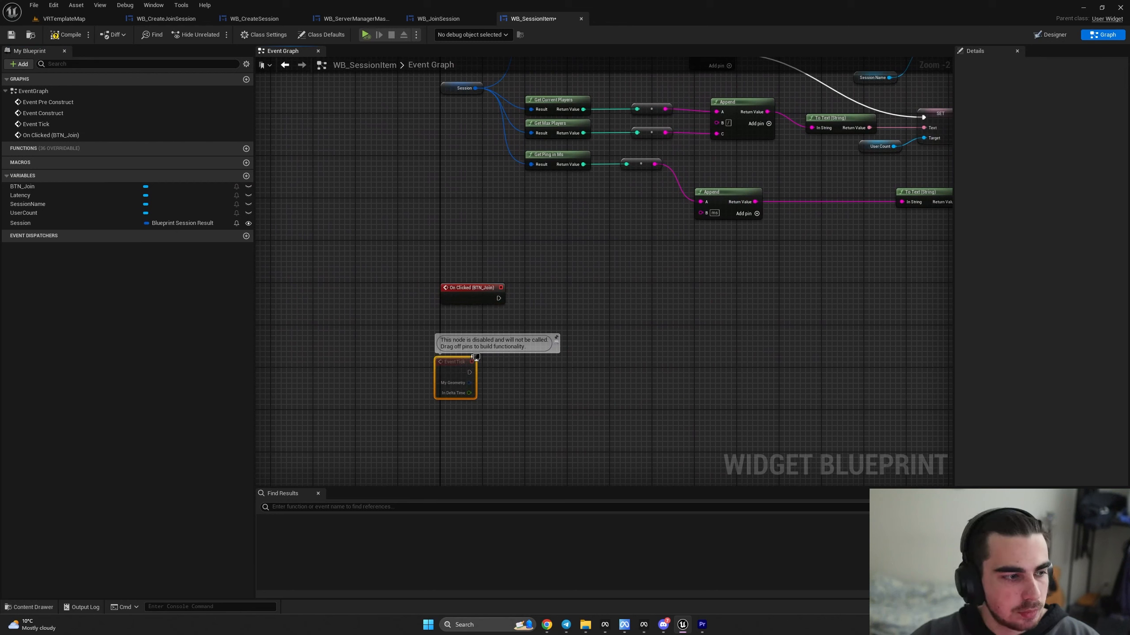
{"action": "scroll", "coordinate": [506, 290], "scroll_direction": "up", "scroll_amount": 2}
{"action": "left_click_drag", "start_coordinate": [467, 286], "coordinate": [470, 260]}
- Run a Join Session node from BTN_Join's click event, using Get Player Controller as Player Controller and Session as Search Result
{"action": "right_click", "coordinate": [440, 316]}
{"action": "type", "text": "get player con"}
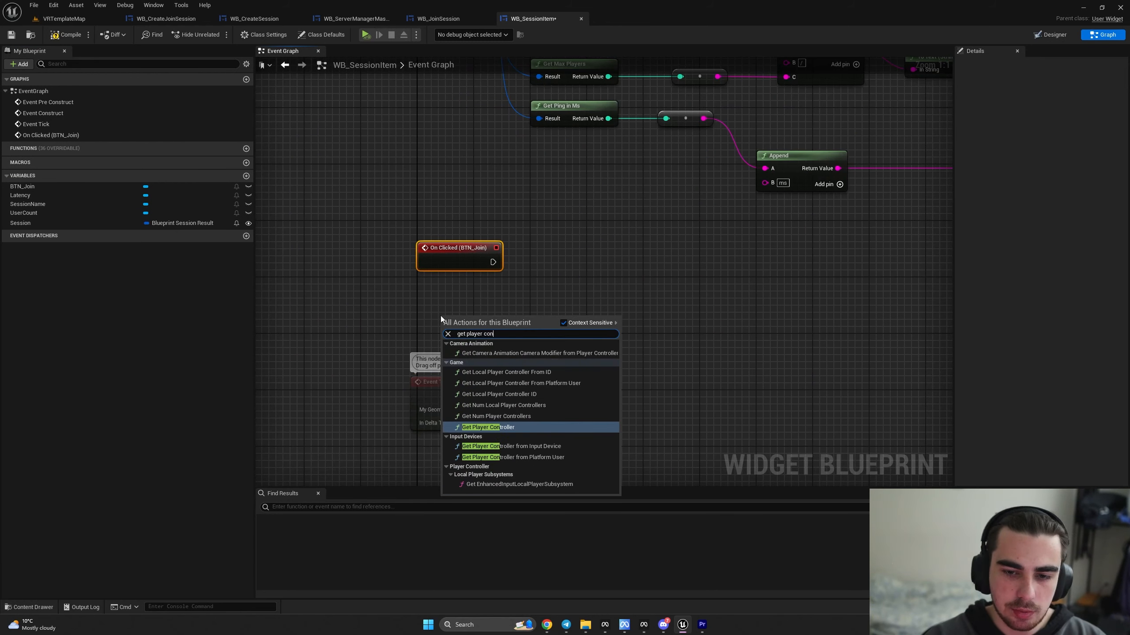
{"action": "key", "text": "Return"}
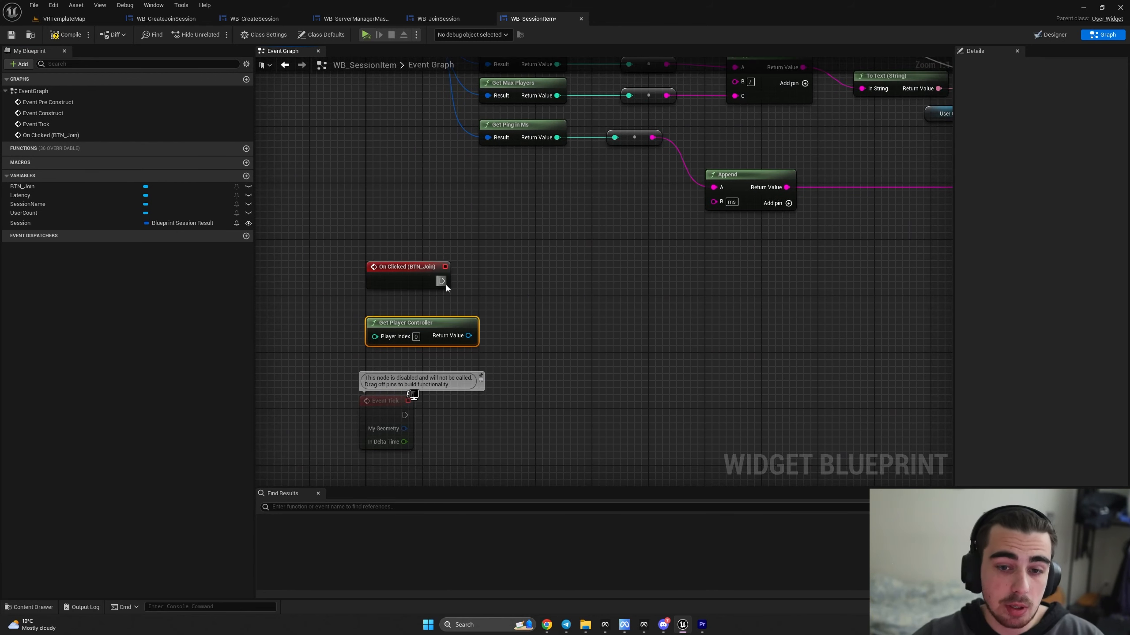
{"action": "left_click_drag", "start_coordinate": [443, 281], "coordinate": [577, 284]}
{"action": "type", "text": "join se"}
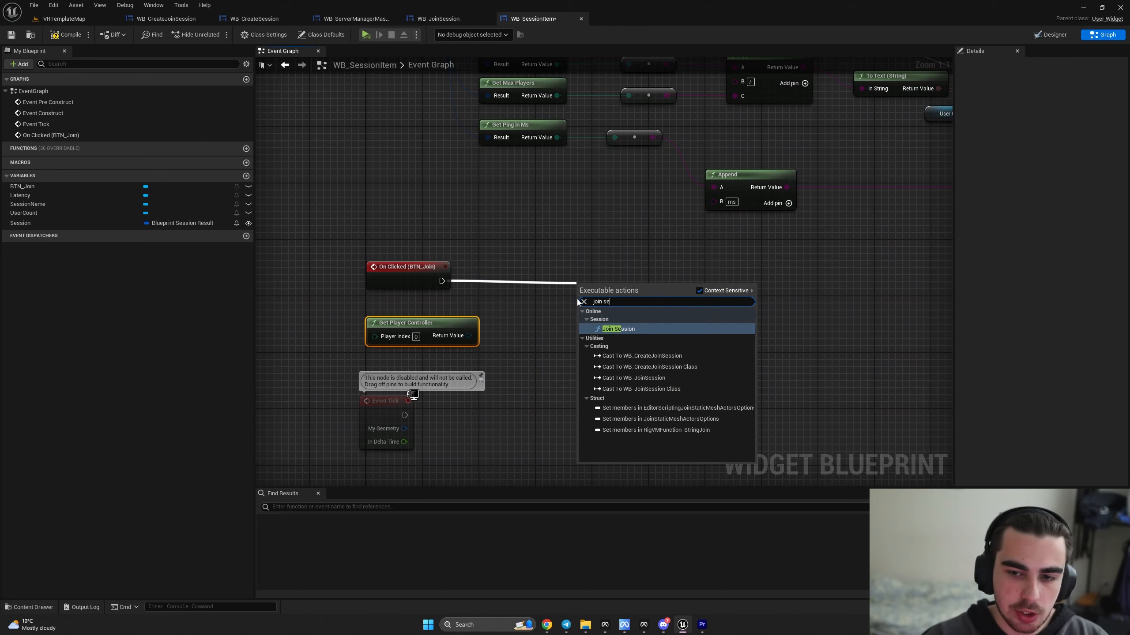
{"action": "key", "text": "Return"}
{"action": "left_click_drag", "start_coordinate": [469, 335], "coordinate": [596, 295]}
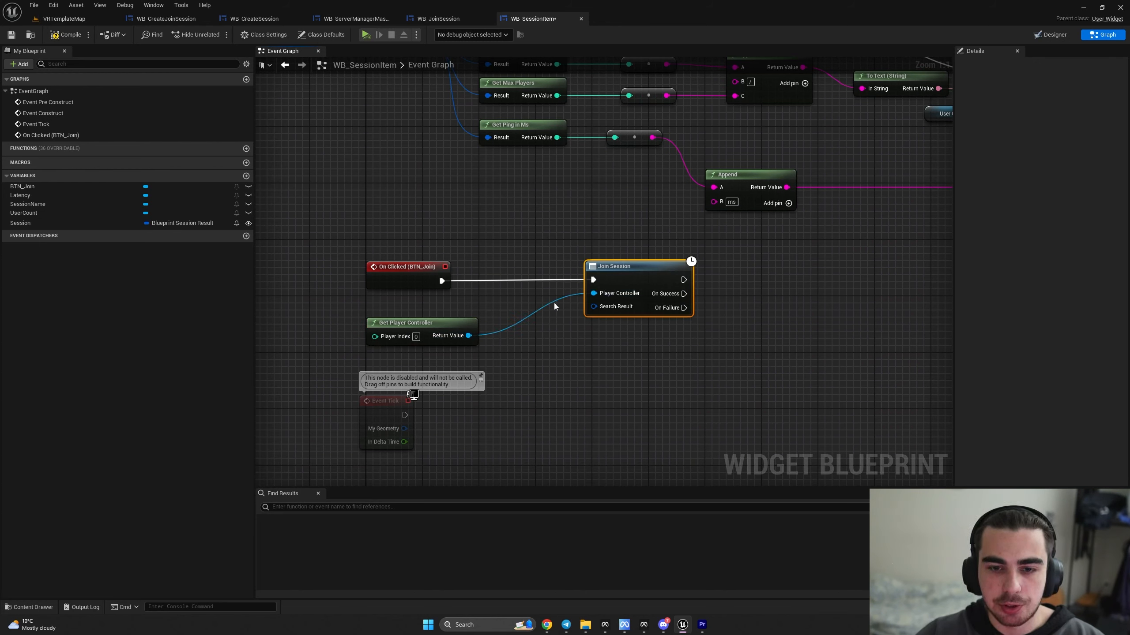
{"action": "left_click_drag", "start_coordinate": [436, 329], "coordinate": [506, 315]}
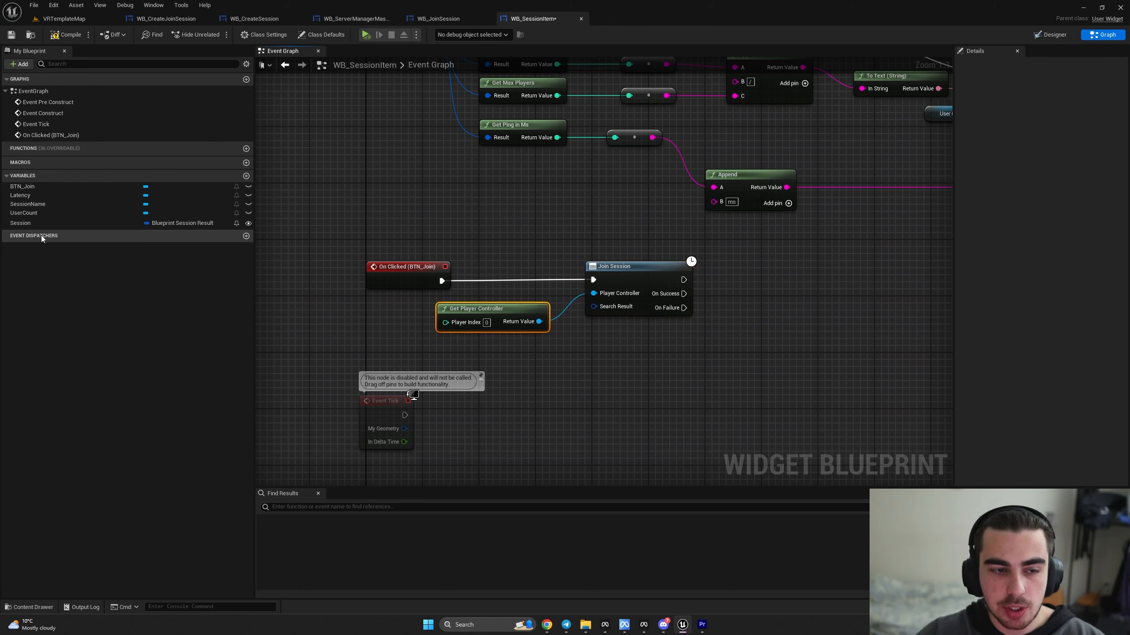
{"action": "left_click_drag", "start_coordinate": [22, 223], "coordinate": [612, 310], "text": "ctrl"}
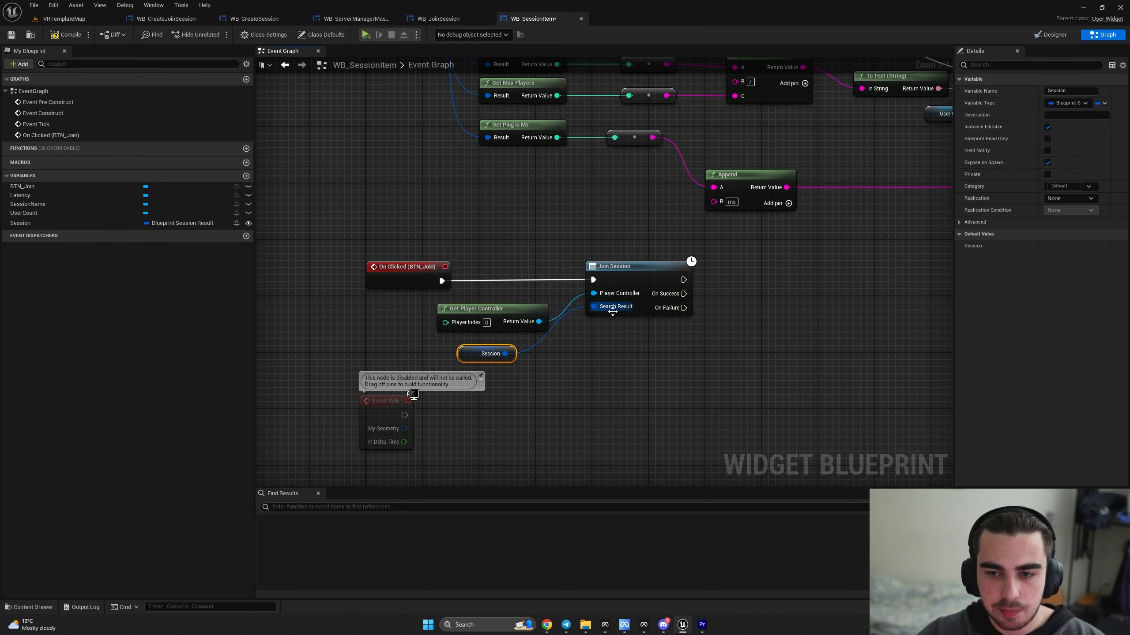
- Print "Failed To Join" from Join Session's On Failure output and compile the widget blueprint
{"action": "right_click_drag", "start_coordinate": [613, 310], "coordinate": [577, 321]}
{"action": "left_click_drag", "start_coordinate": [561, 314], "coordinate": [623, 388]}
{"action": "type", "text": "print"}
{"action": "key", "text": "Return"}
{"action": "type", "text": "Failed To Join"}
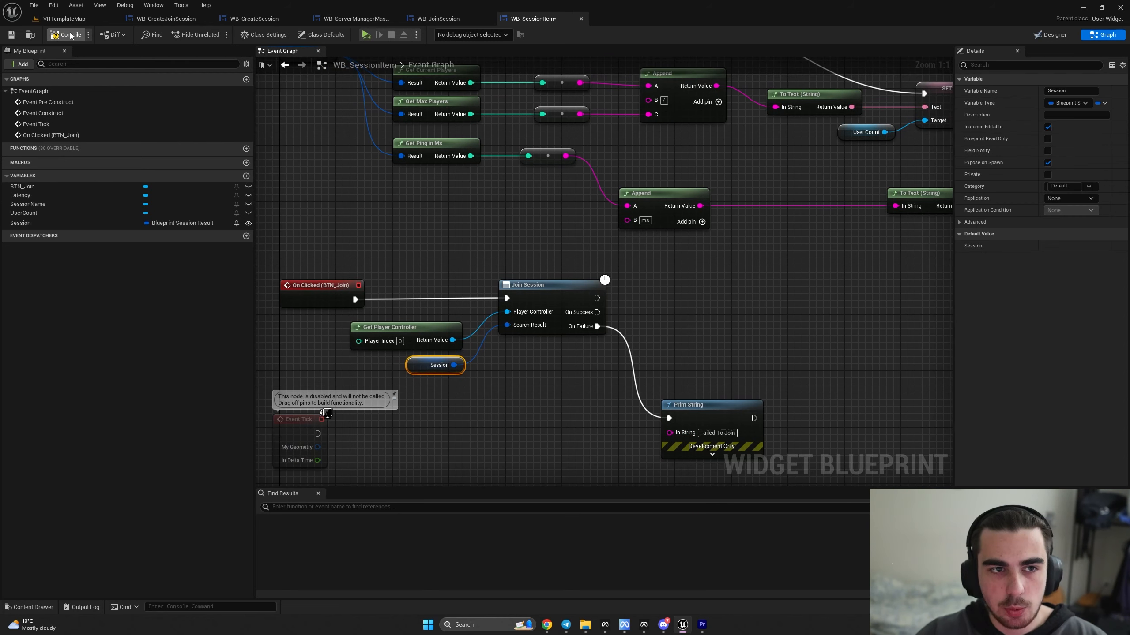
{"action": "left_click", "coordinate": [70, 34]}
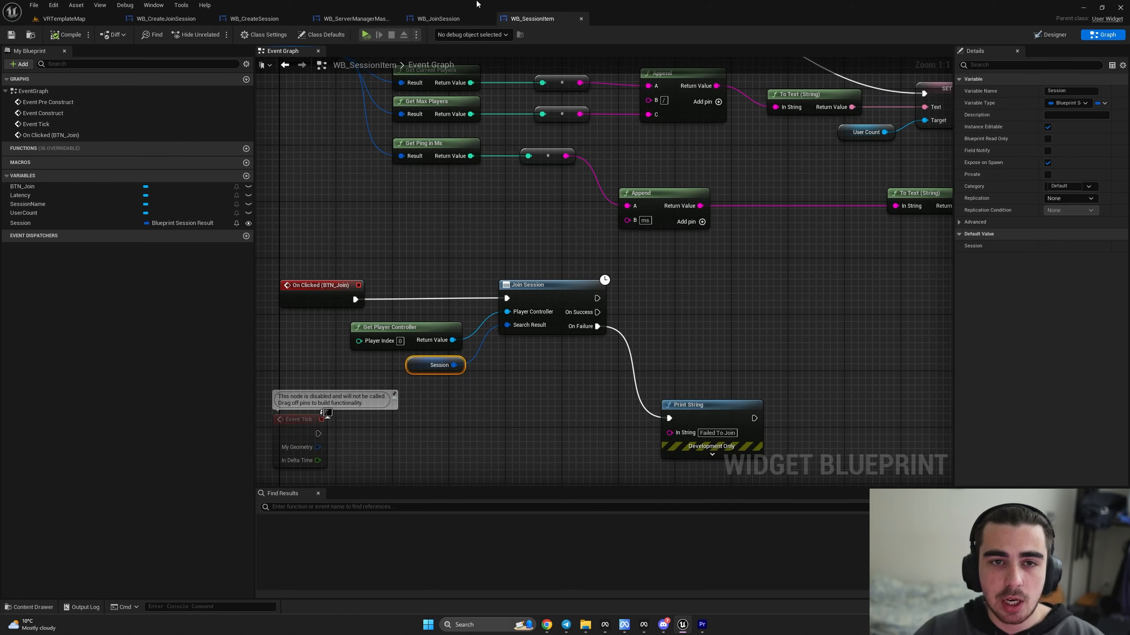
- In the WB_JoinSession graph, add a For Each Loop fed by the Find Sessions node's Results
{"action": "left_click", "coordinate": [442, 26]}
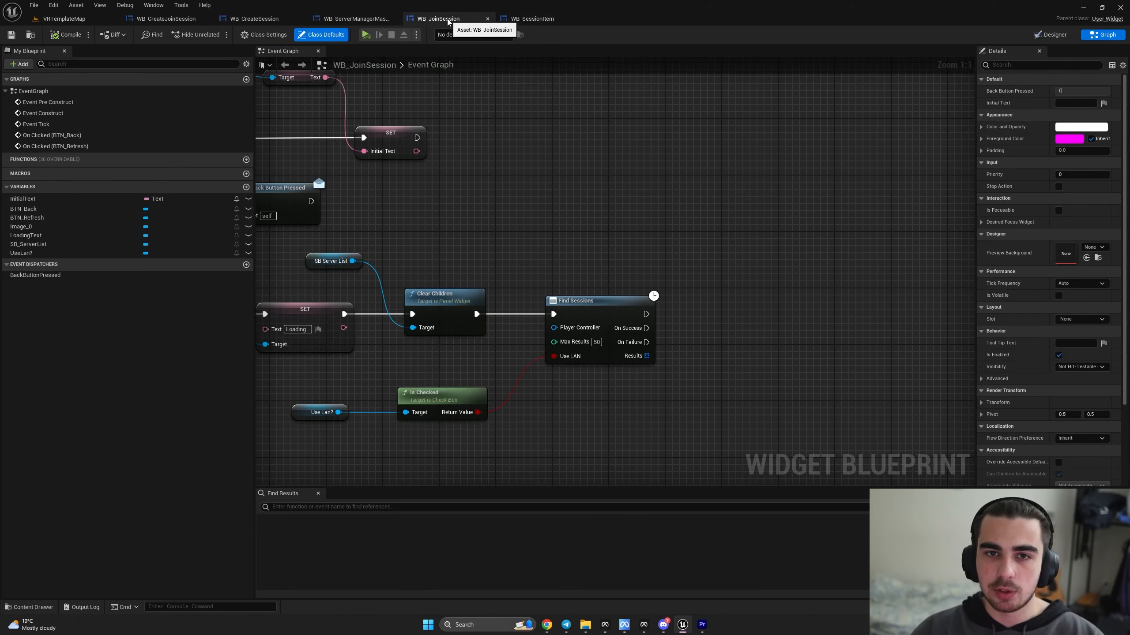
{"action": "right_click_drag", "start_coordinate": [584, 344], "coordinate": [505, 336]}
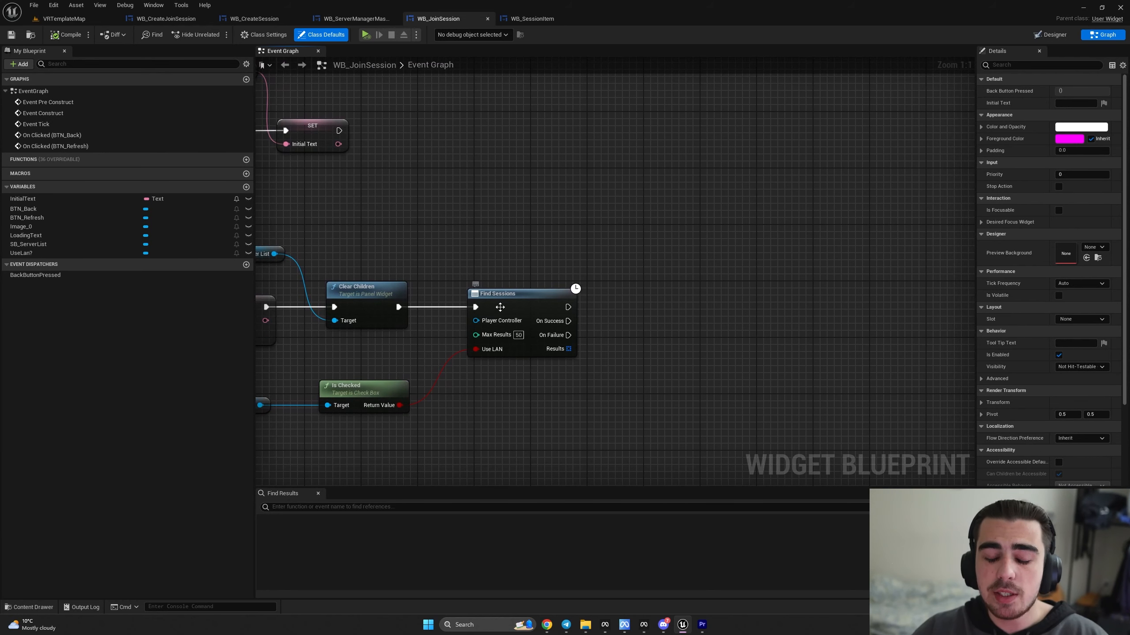
{"action": "right_click_drag", "start_coordinate": [577, 375], "coordinate": [524, 340]}
{"action": "left_click_drag", "start_coordinate": [497, 363], "coordinate": [626, 325]}
{"action": "type", "text": "for each"}
{"action": "key", "text": "Return"}
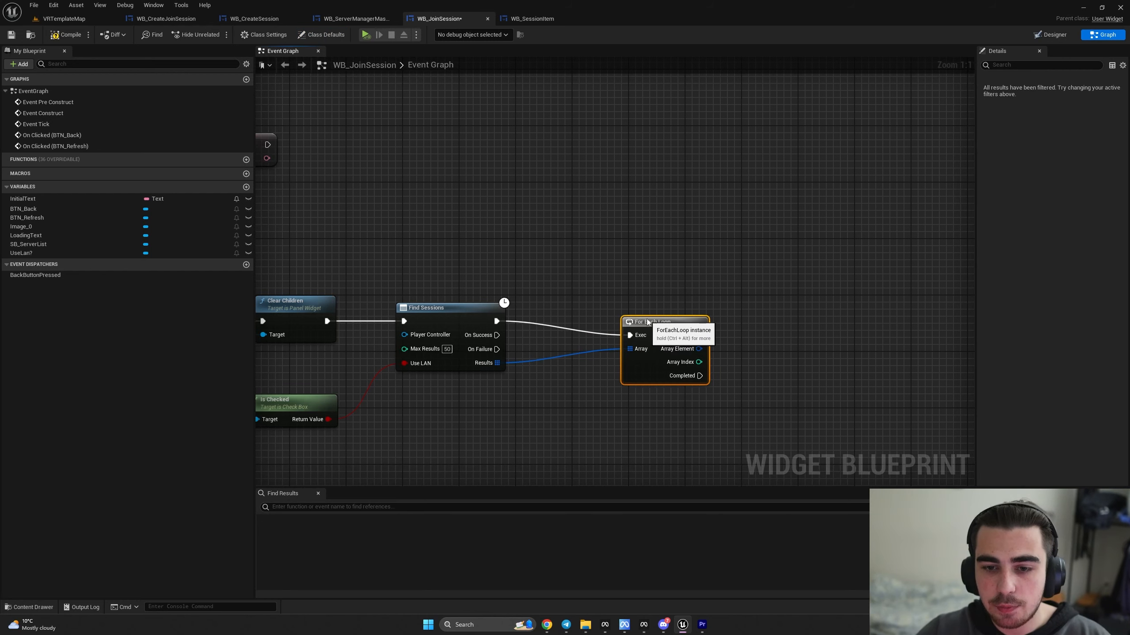
- Run the For Each Loop from Find Sessions' On Success and create a WB_SessionItem widget from its Loop Body
{"action": "left_click_drag", "start_coordinate": [496, 335], "coordinate": [630, 335]}
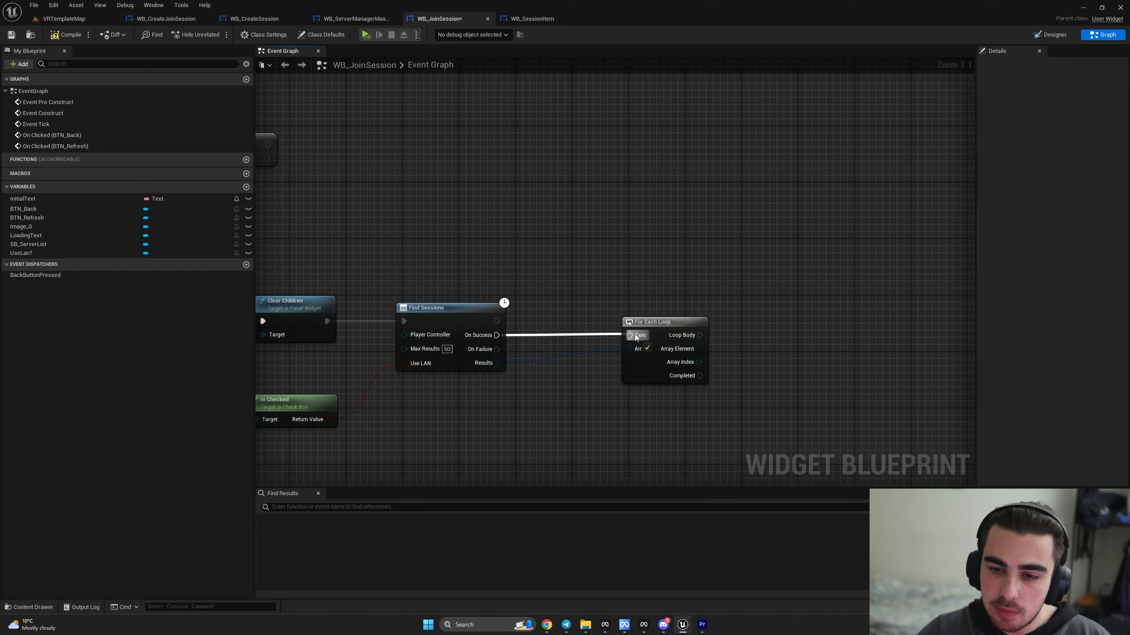
{"action": "right_click_drag", "start_coordinate": [767, 336], "coordinate": [643, 309]}
{"action": "left_click_drag", "start_coordinate": [576, 308], "coordinate": [661, 315]}
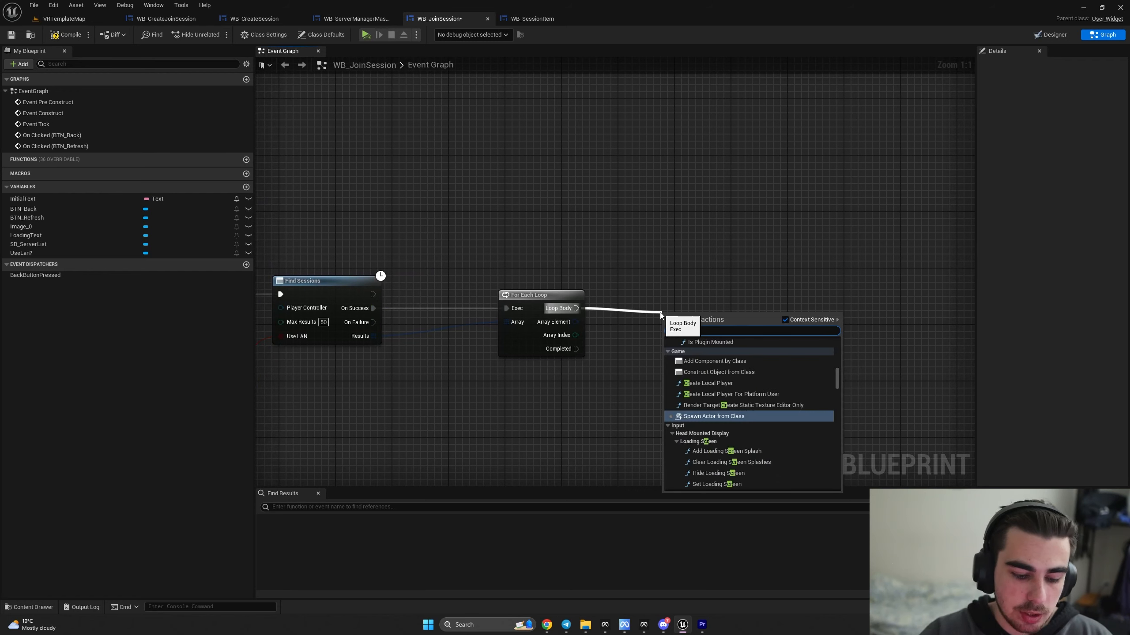
{"action": "type", "text": "create wi"}
{"action": "key", "text": "Return"}
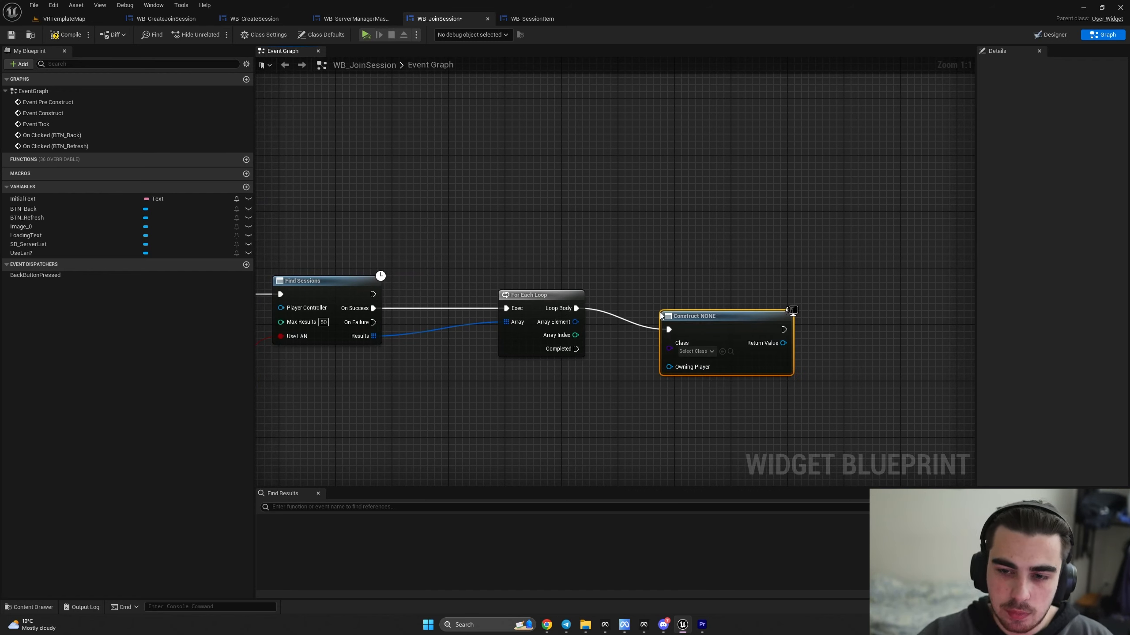
{"action": "left_click", "coordinate": [696, 352]}
{"action": "type", "text": "wb_"}
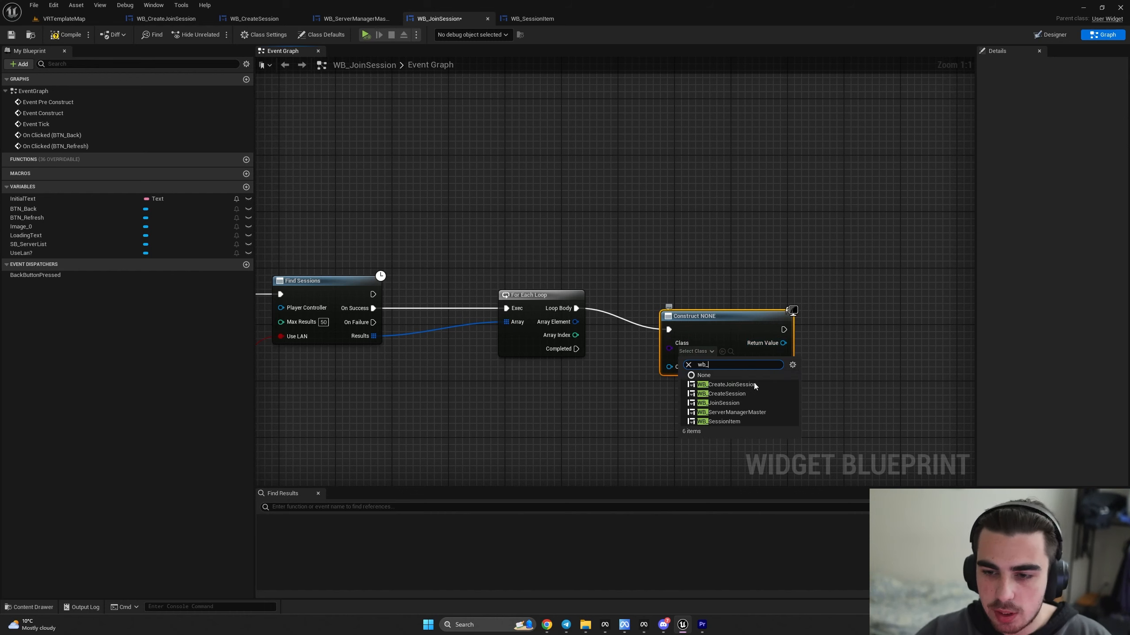
{"action": "left_click", "coordinate": [728, 423]}
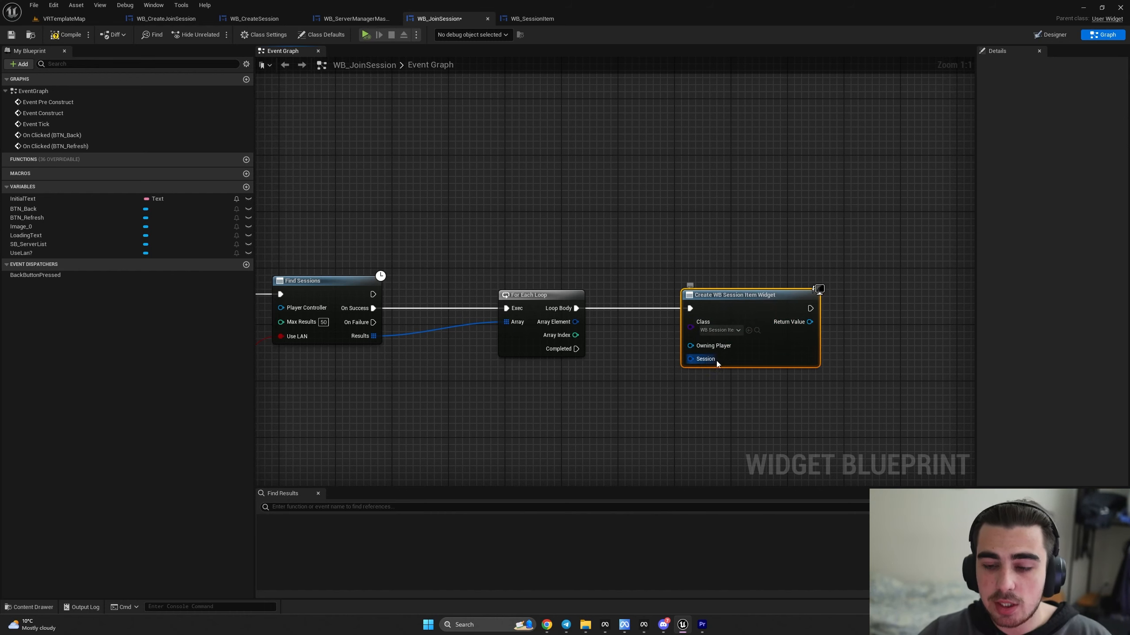
- Check the Session variable's settings in WB_SessionItem, and connect the loop's Array Element to the created widget's Session input in WB_JoinSession
{"action": "left_click", "coordinate": [532, 18]}
{"action": "left_click", "coordinate": [99, 222]}
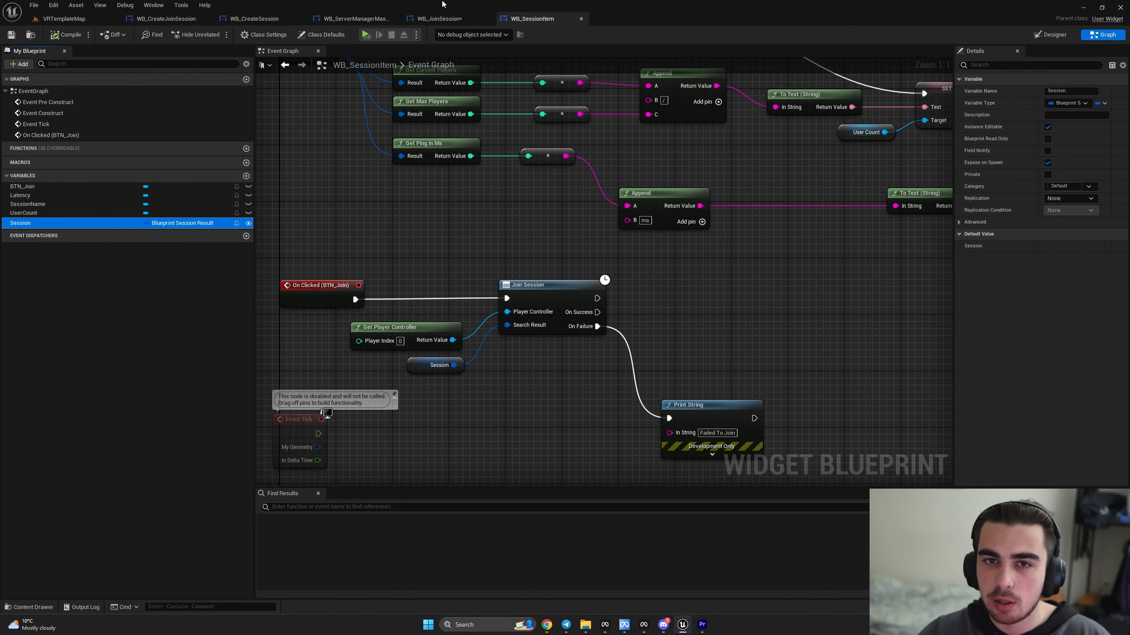
{"action": "left_click", "coordinate": [445, 18]}
{"action": "left_click", "coordinate": [556, 390]}
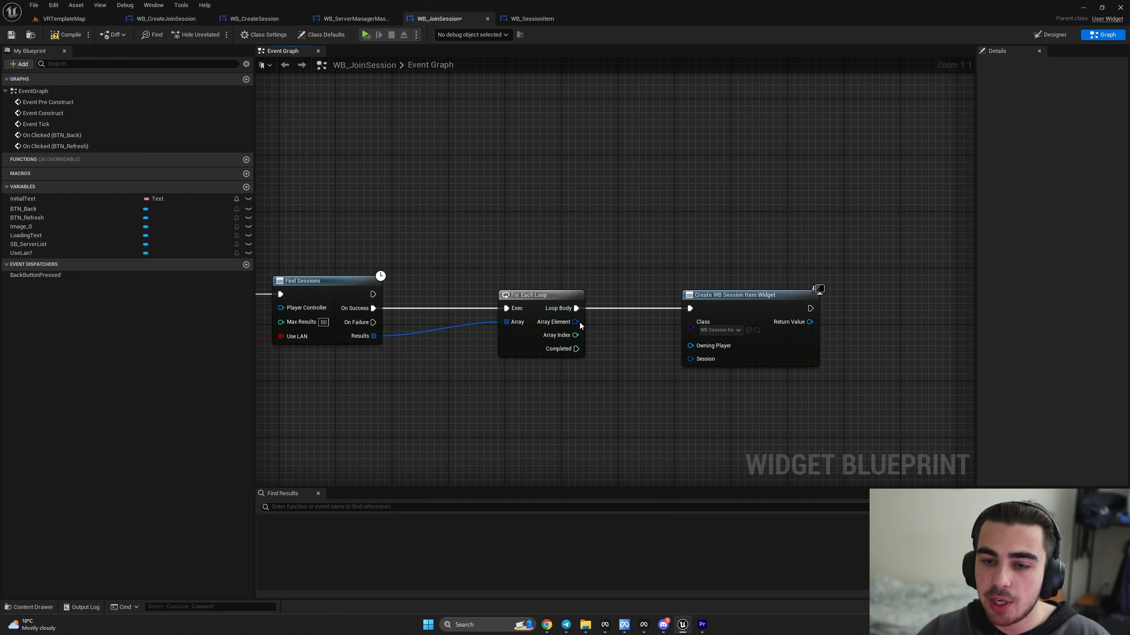
{"action": "left_click_drag", "start_coordinate": [575, 322], "coordinate": [690, 358]}
- Add each created WB_SessionItem widget to SB_ServerList with an Add Child node, using the widget's Return Value as Content
{"action": "right_click_drag", "start_coordinate": [715, 201], "coordinate": [620, 188]}
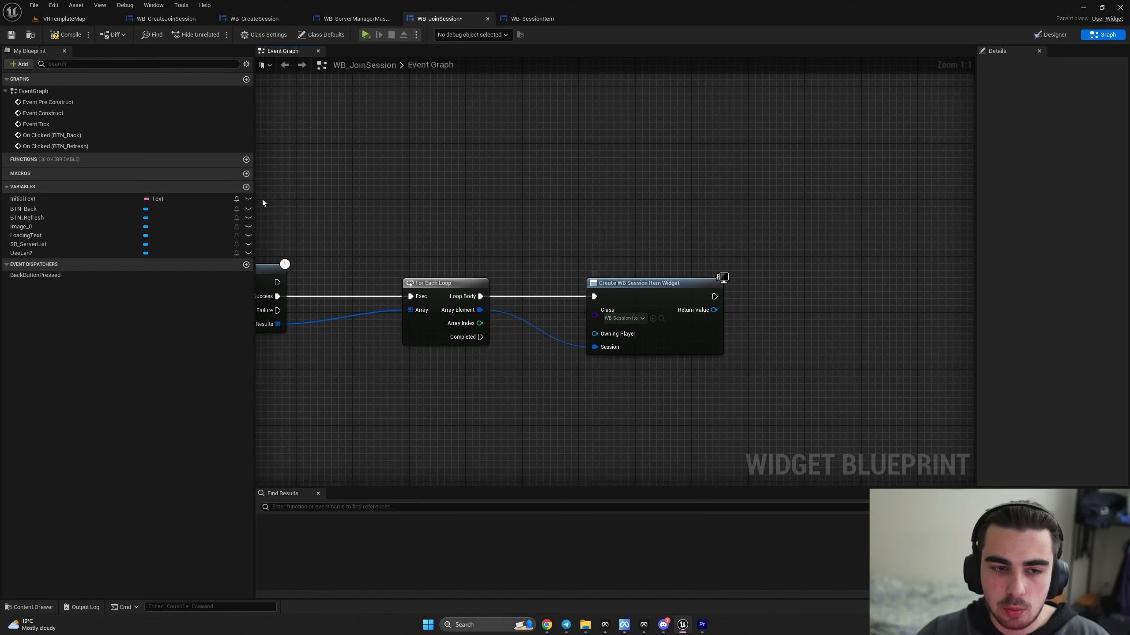
{"action": "left_click_drag", "start_coordinate": [40, 245], "coordinate": [784, 277]}
{"action": "type", "text": "aDD CH"}
{"action": "key", "text": "Return"}
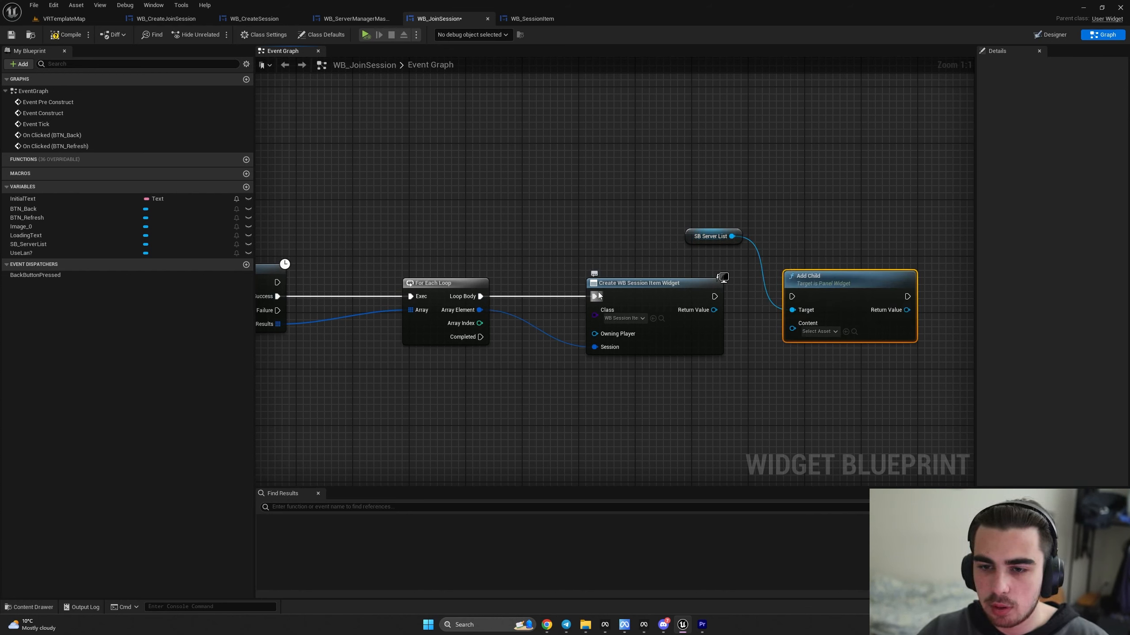
{"action": "left_click_drag", "start_coordinate": [714, 310], "coordinate": [792, 296]}
{"action": "right_click_drag", "start_coordinate": [531, 332], "coordinate": [529, 286]}
{"action": "right_click_drag", "start_coordinate": [512, 328], "coordinate": [434, 295]}
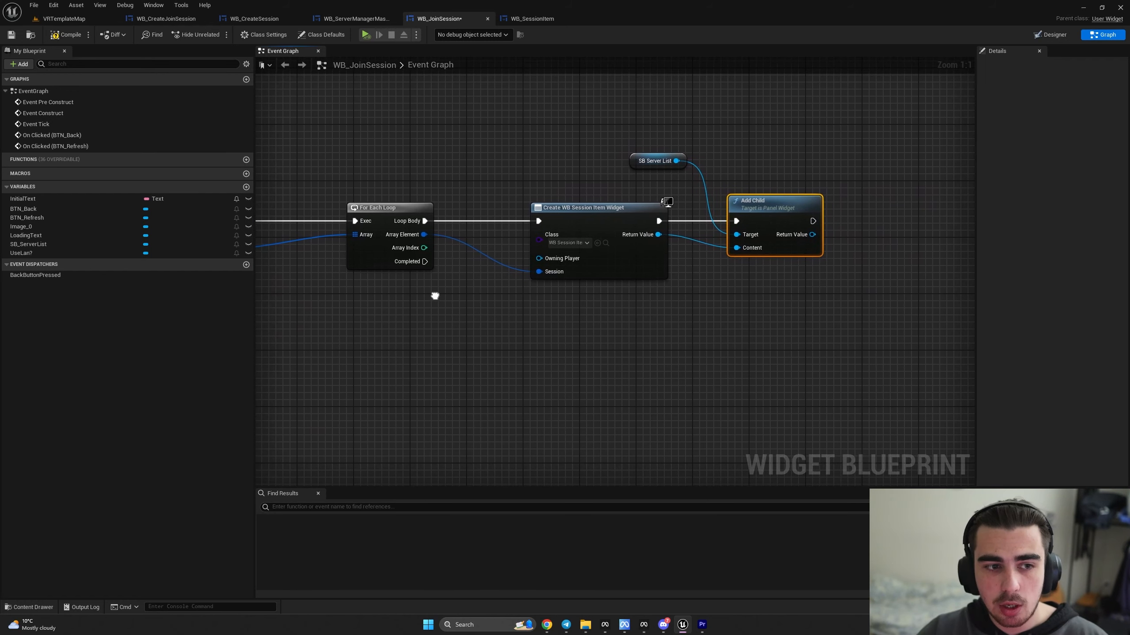
- Set LoadingText's Text to the InitialText variable when the For Each Loop is completed
{"action": "left_click_drag", "start_coordinate": [26, 235], "coordinate": [498, 371], "text": "ctrl"}
{"action": "type", "text": "SET TEXT"}
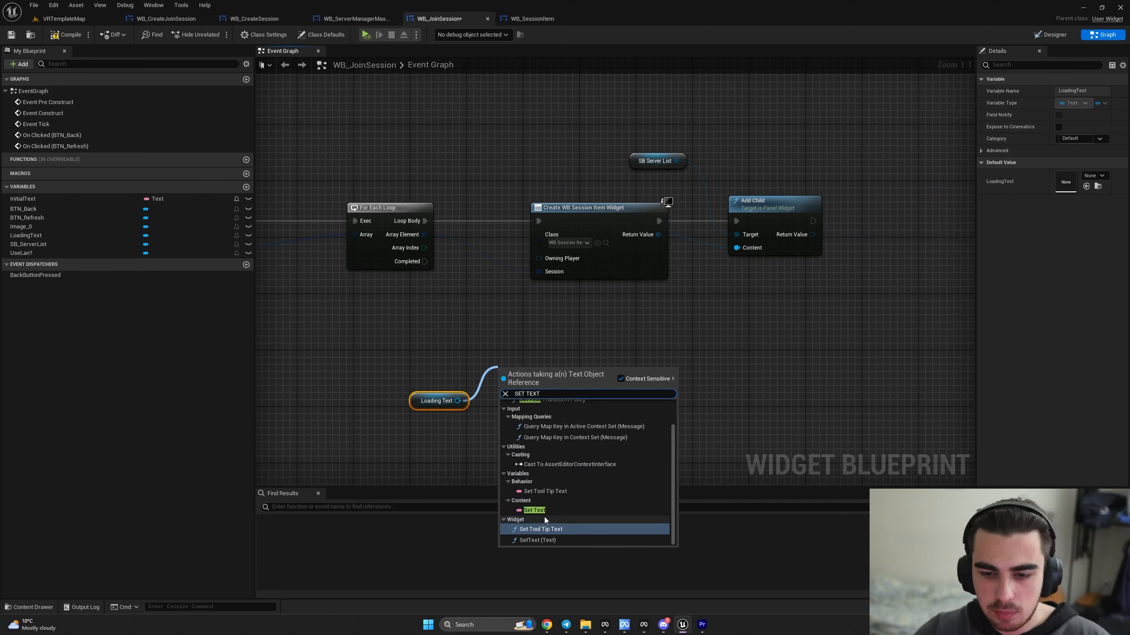
{"action": "left_click", "coordinate": [534, 510]}
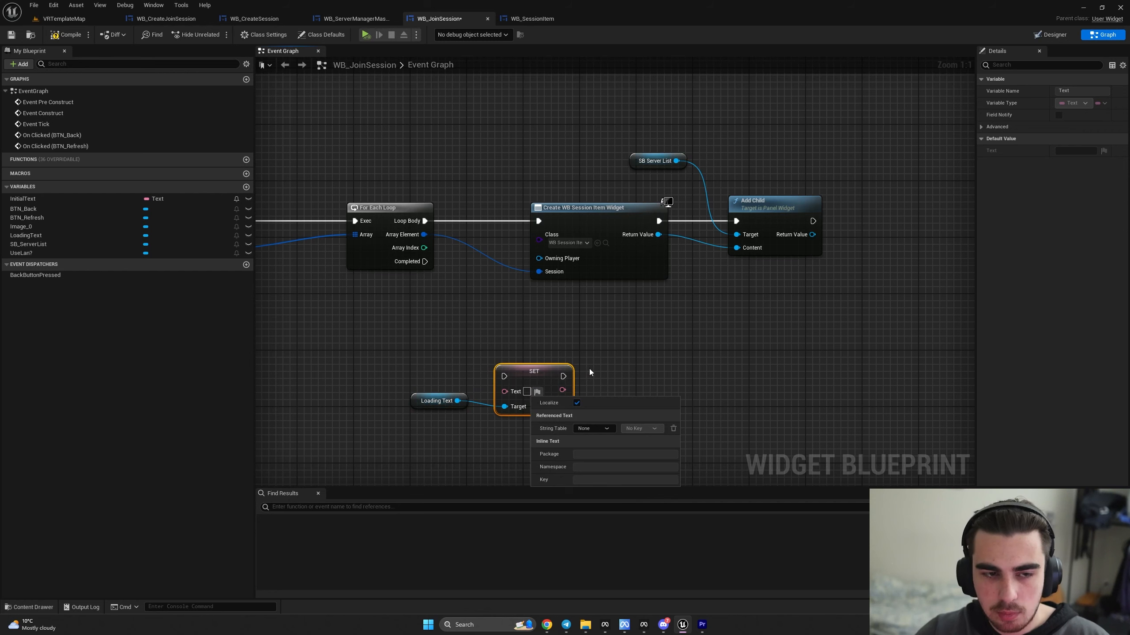
{"action": "left_click", "coordinate": [344, 282]}
{"action": "left_click_drag", "start_coordinate": [41, 201], "coordinate": [400, 384], "text": "ctrl"}
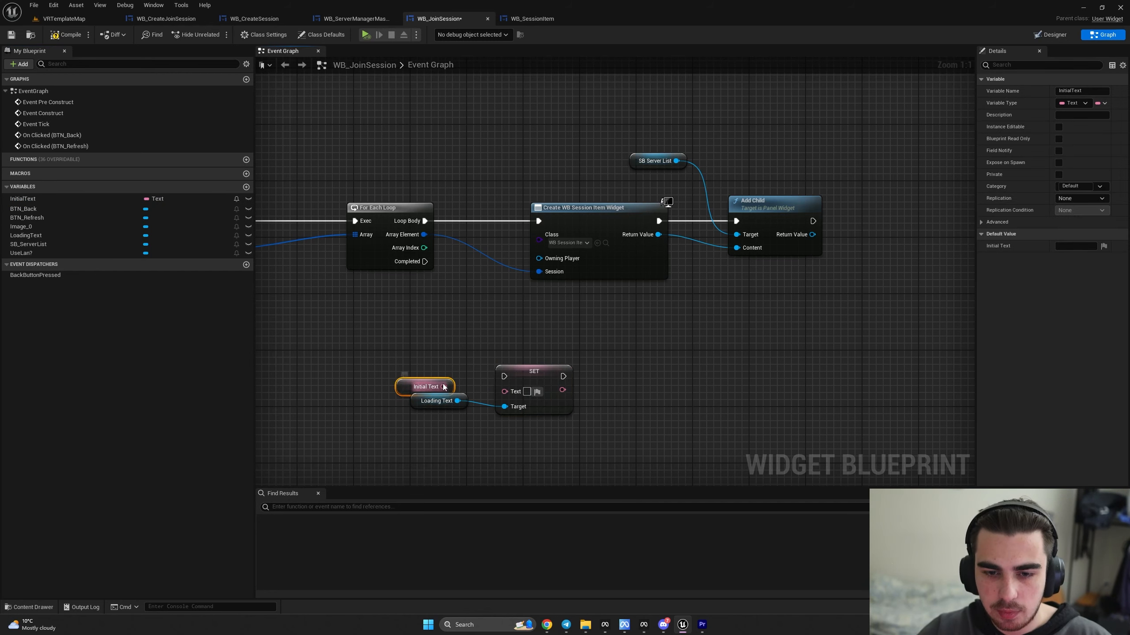
{"action": "left_click_drag", "start_coordinate": [425, 261], "coordinate": [504, 376]}
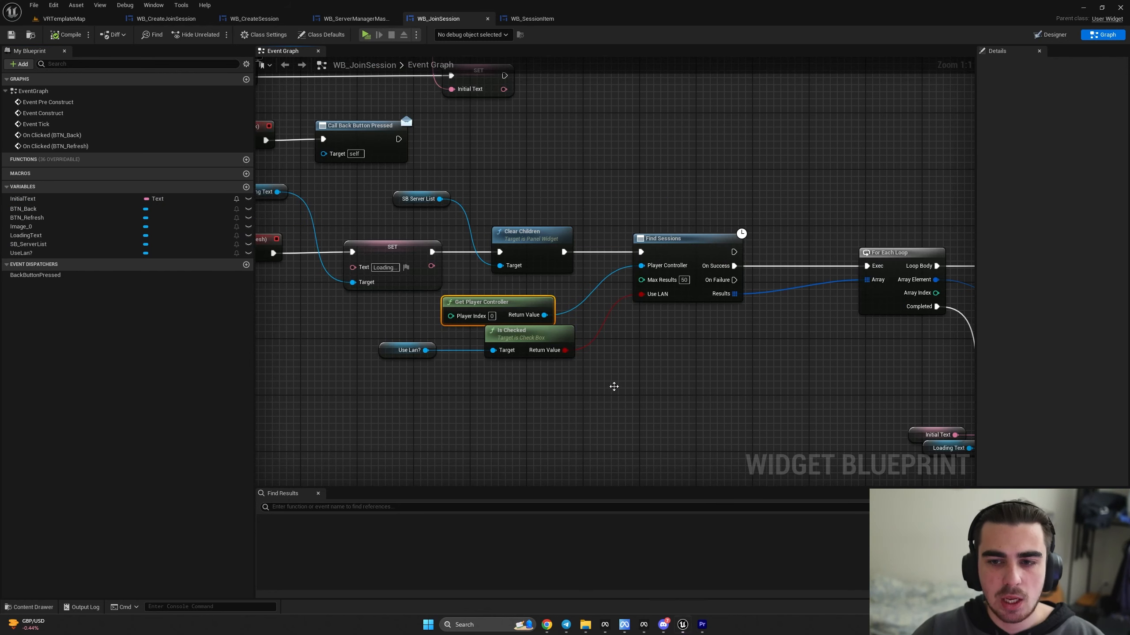
- Space out the Get Player Controller, Use Lan? and Is Checked nodes beneath Clear Children, and compile WB_JoinSession
{"action": "left_click", "coordinate": [610, 385]}
{"action": "right_click_drag", "start_coordinate": [606, 384], "coordinate": [618, 371]}
{"action": "left_click_drag", "start_coordinate": [596, 405], "coordinate": [423, 335]}
{"action": "left_click_drag", "start_coordinate": [542, 328], "coordinate": [549, 354]}
{"action": "mouse_move", "coordinate": [508, 288]}
{"action": "left_mouse_down"}
{"action": "mouse_move", "coordinate": [530, 296]}
{"action": "mouse_move", "coordinate": [522, 303]}
{"action": "left_mouse_up"}
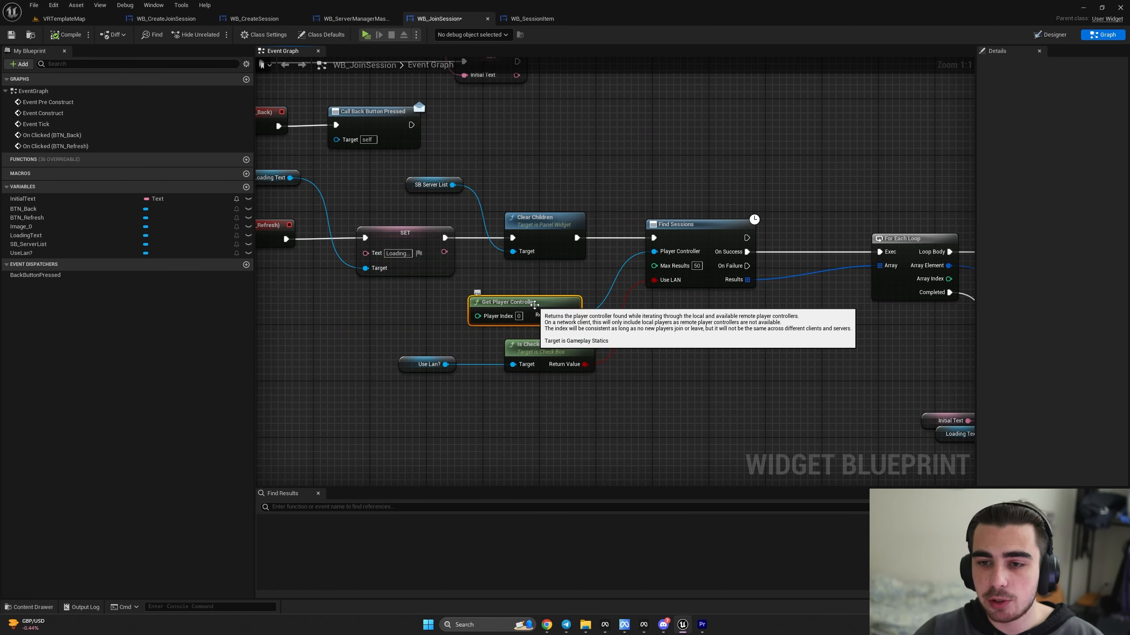
{"action": "left_click", "coordinate": [541, 282]}
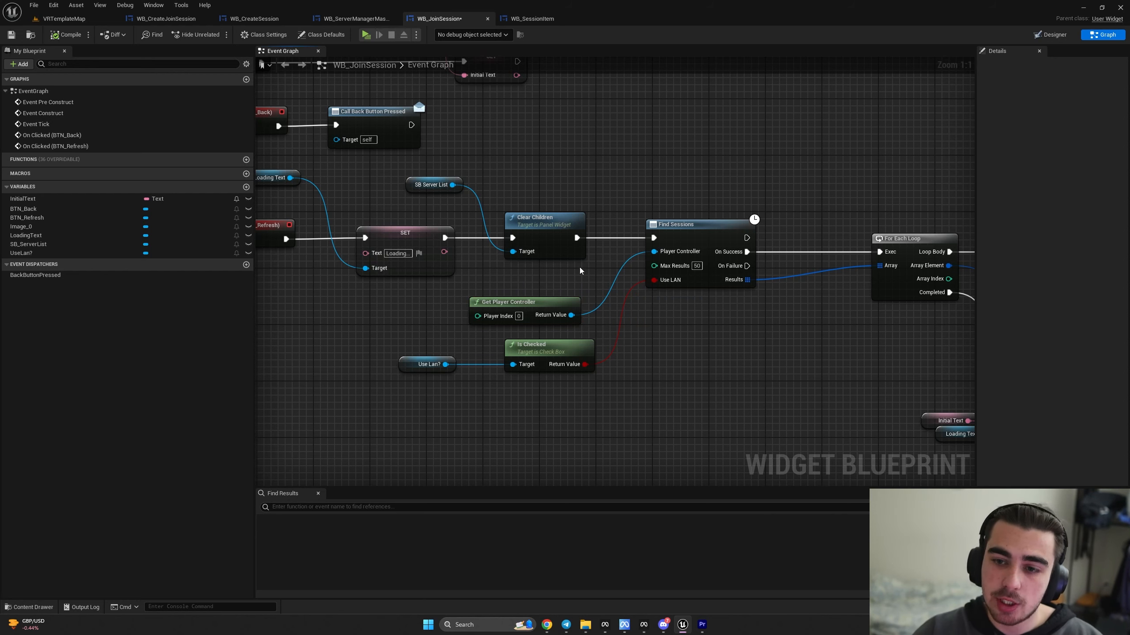
{"action": "right_click_drag", "start_coordinate": [579, 270], "coordinate": [560, 274]}
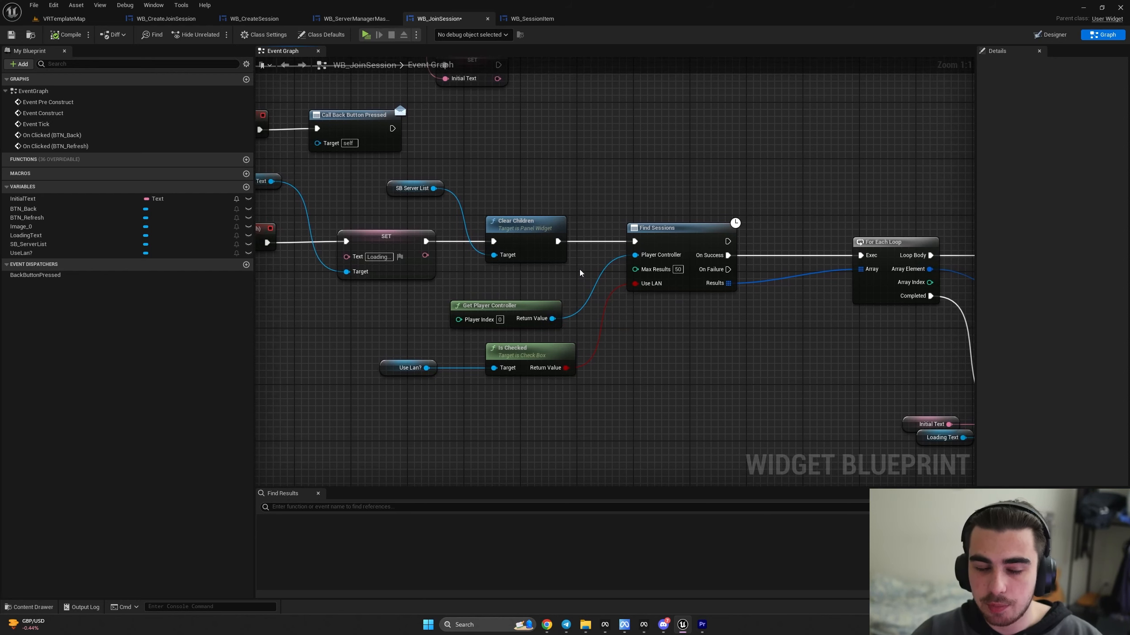
{"action": "left_click", "coordinate": [66, 36]}
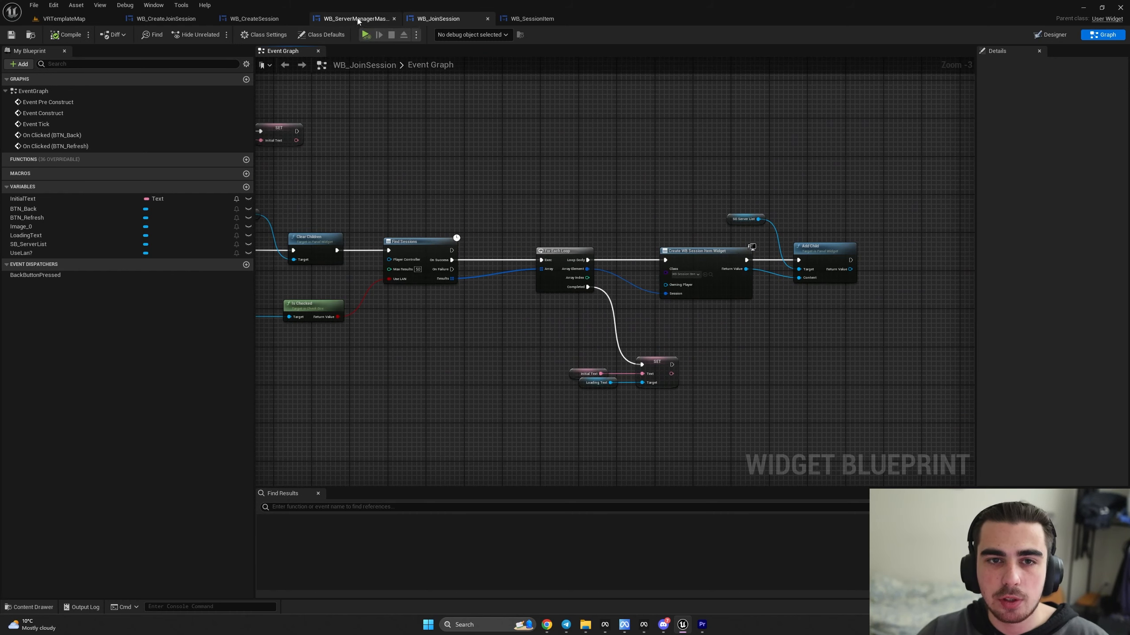
- In WB_ServerManagerMaster's designer, add WB_JoinSession under WidgetSwitcher_0 as its third child and save the widget
{"action": "left_click", "coordinate": [357, 19]}
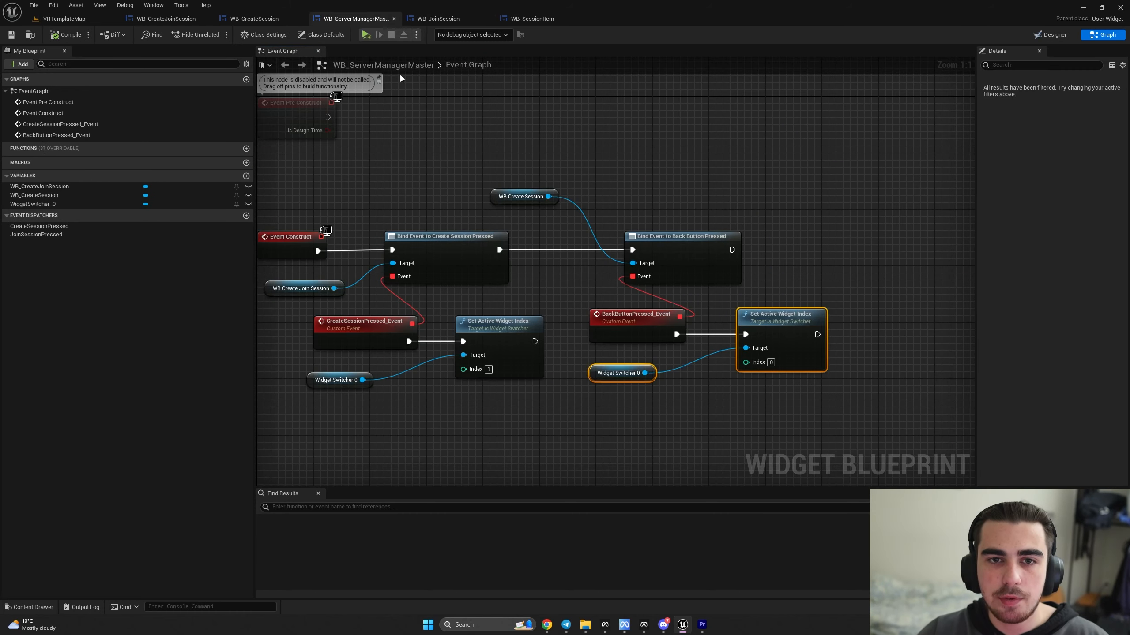
{"action": "left_click", "coordinate": [1051, 35]}
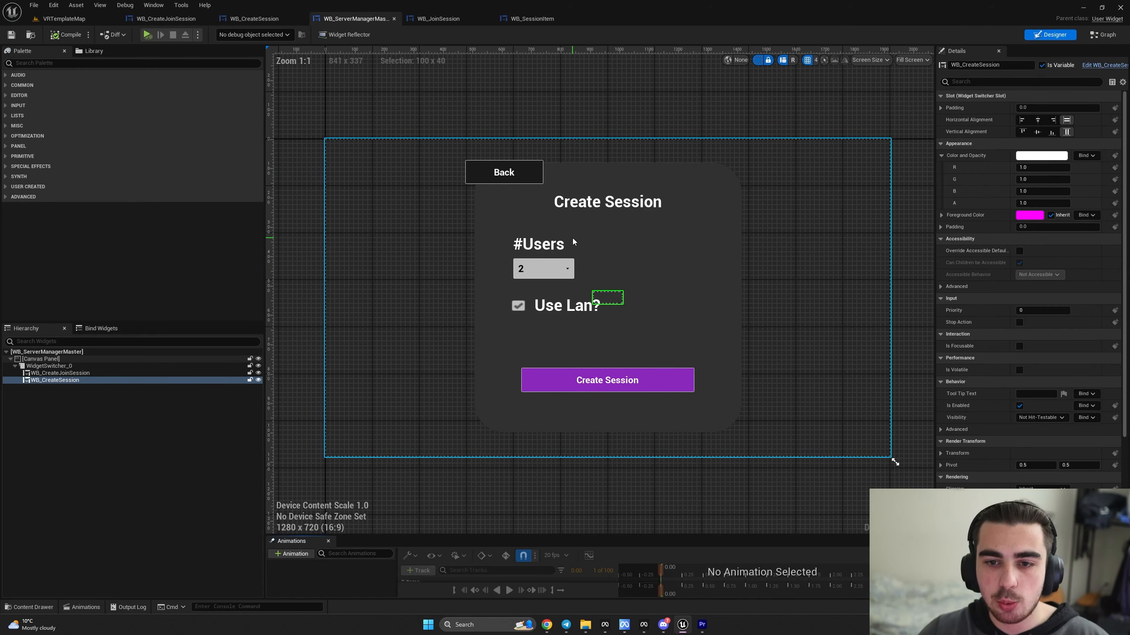
{"action": "left_click", "coordinate": [89, 62]}
{"action": "type", "text": "WB_"}
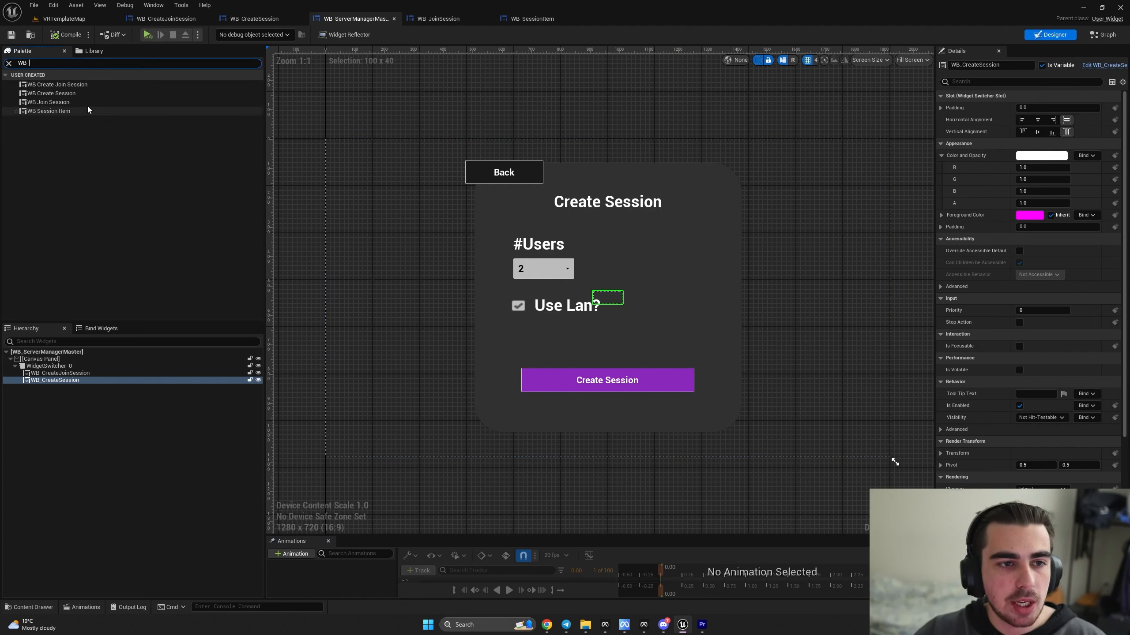
{"action": "left_click_drag", "start_coordinate": [65, 103], "coordinate": [48, 369]}
{"action": "left_click", "coordinate": [59, 388]}
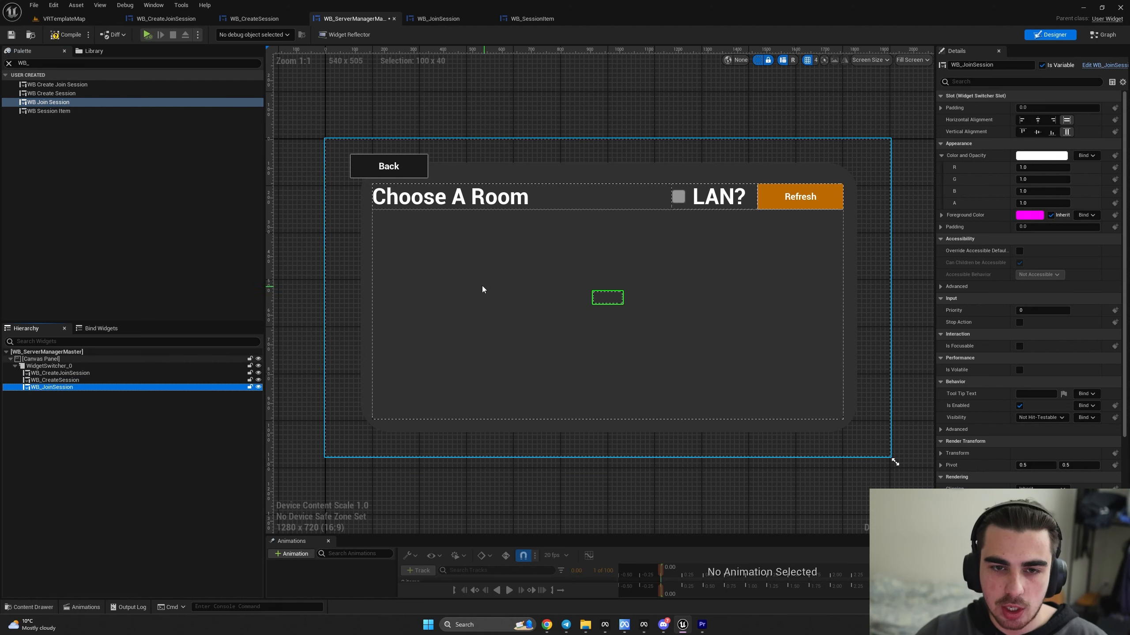
{"action": "key", "text": "ctrl+s"}
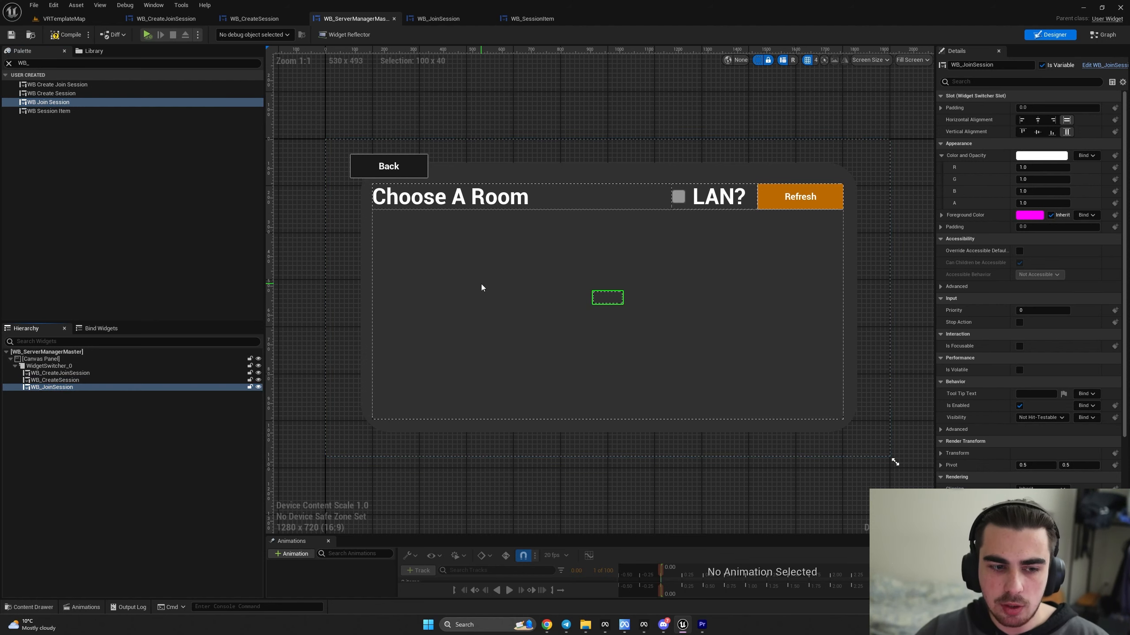
- In the WB_ServerManagerMaster graph, bind an event to WB_CreateJoinSession's Join Session Pressed dispatcher after the Back Button Pressed binding
{"action": "left_click", "coordinate": [1104, 38]}
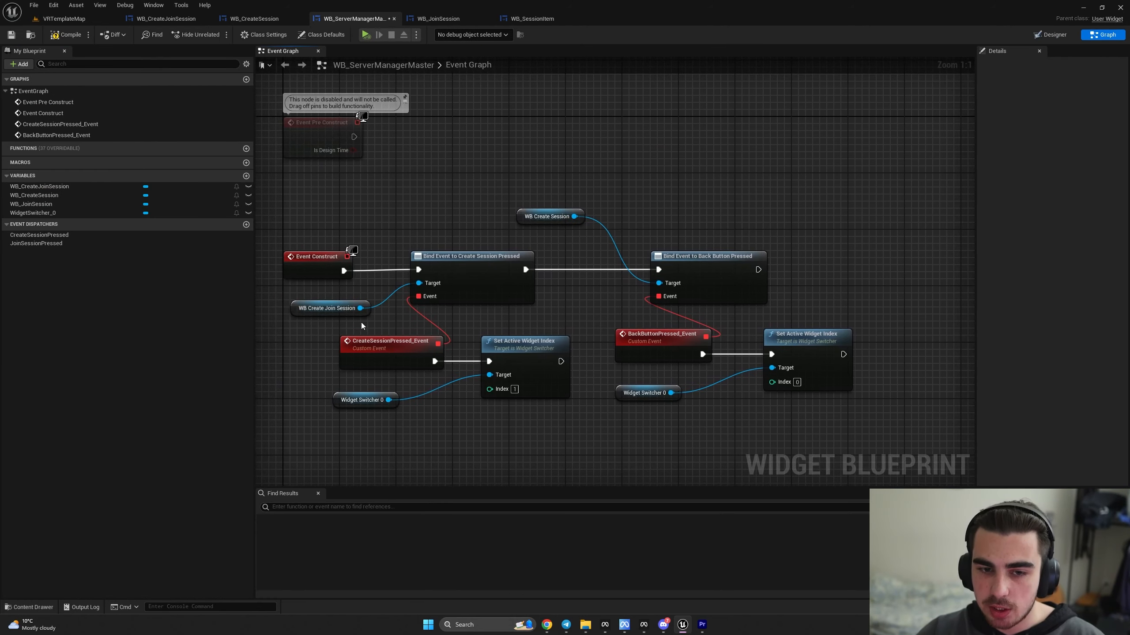
{"action": "left_click", "coordinate": [351, 309]}
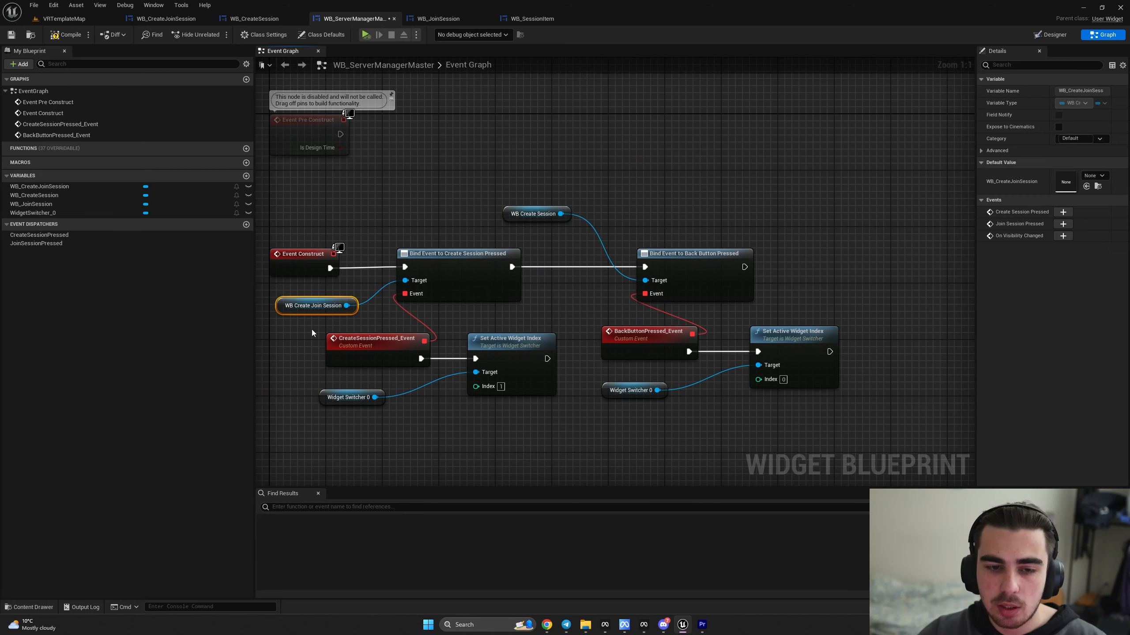
{"action": "right_click_drag", "start_coordinate": [730, 289], "coordinate": [664, 283]}
{"action": "key", "text": "ctrl+v"}
{"action": "left_click_drag", "start_coordinate": [746, 228], "coordinate": [831, 263]}
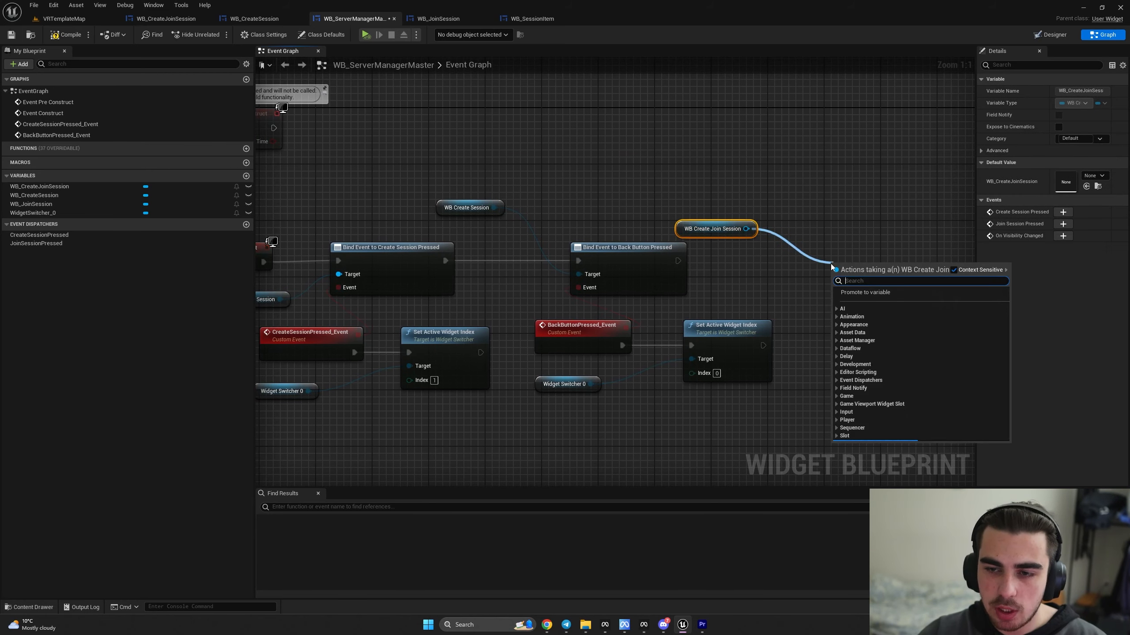
{"action": "type", "text": "ASSIGN"}
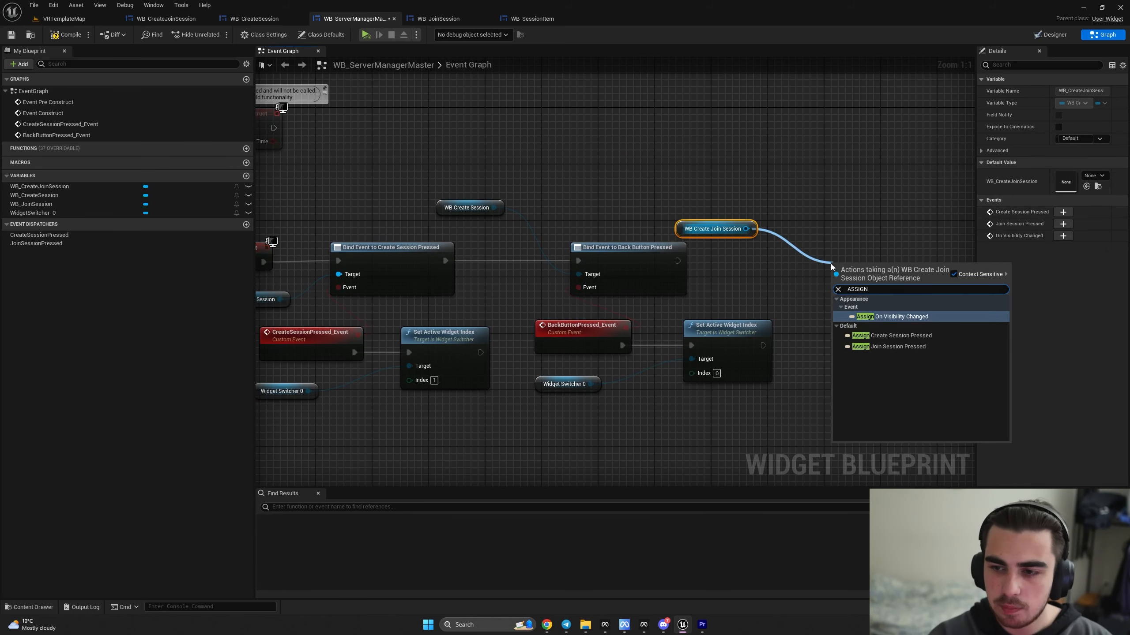
{"action": "left_click", "coordinate": [898, 350]}
{"action": "left_click", "coordinate": [790, 289]}
{"action": "left_click_drag", "start_coordinate": [679, 261], "coordinate": [833, 276]}
{"action": "left_click_drag", "start_coordinate": [869, 267], "coordinate": [906, 253]}
{"action": "left_click_drag", "start_coordinate": [808, 336], "coordinate": [850, 335]}
- Duplicate the Widget Switcher 0 and Set Active Widget Index nodes for JoinSessionPressed_Event, with Index set to 2
{"action": "right_click_drag", "start_coordinate": [756, 432], "coordinate": [753, 386]}
{"action": "left_click_drag", "start_coordinate": [752, 386], "coordinate": [581, 334]}
{"action": "key", "text": "ctrl+c"}
{"action": "right_click_drag", "start_coordinate": [759, 353], "coordinate": [535, 365]}
{"action": "key", "text": "ctrl+v"}
{"action": "left_click_drag", "start_coordinate": [826, 375], "coordinate": [810, 318]}
{"action": "left_click_drag", "start_coordinate": [664, 319], "coordinate": [739, 319]}
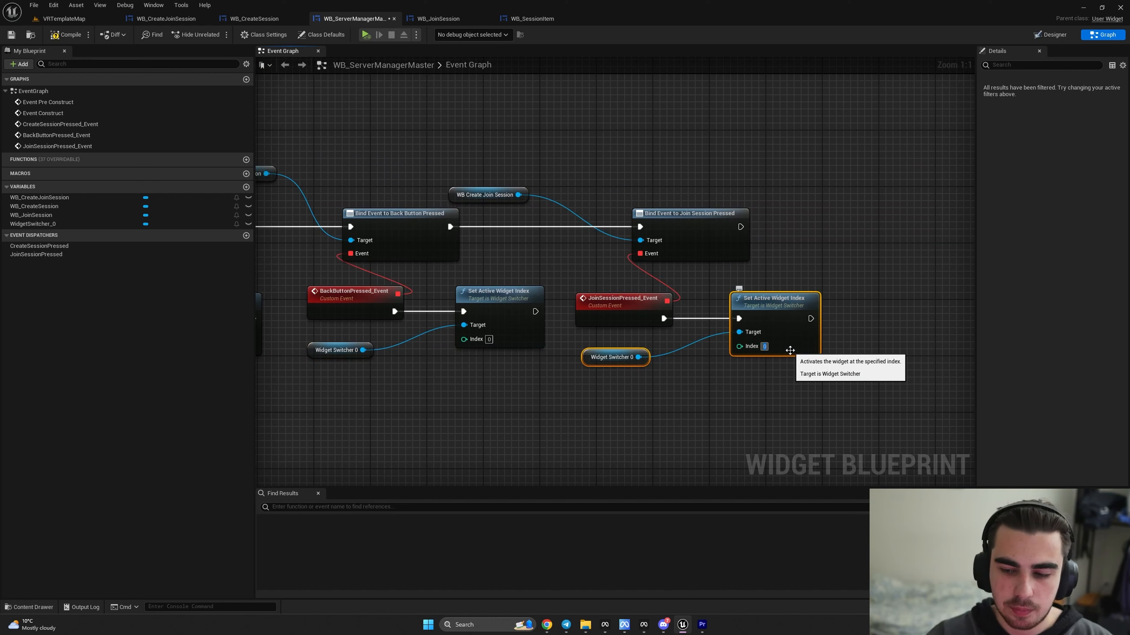
{"action": "left_click", "coordinate": [796, 267]}
{"action": "right_click_drag", "start_coordinate": [797, 250], "coordinate": [693, 256]}
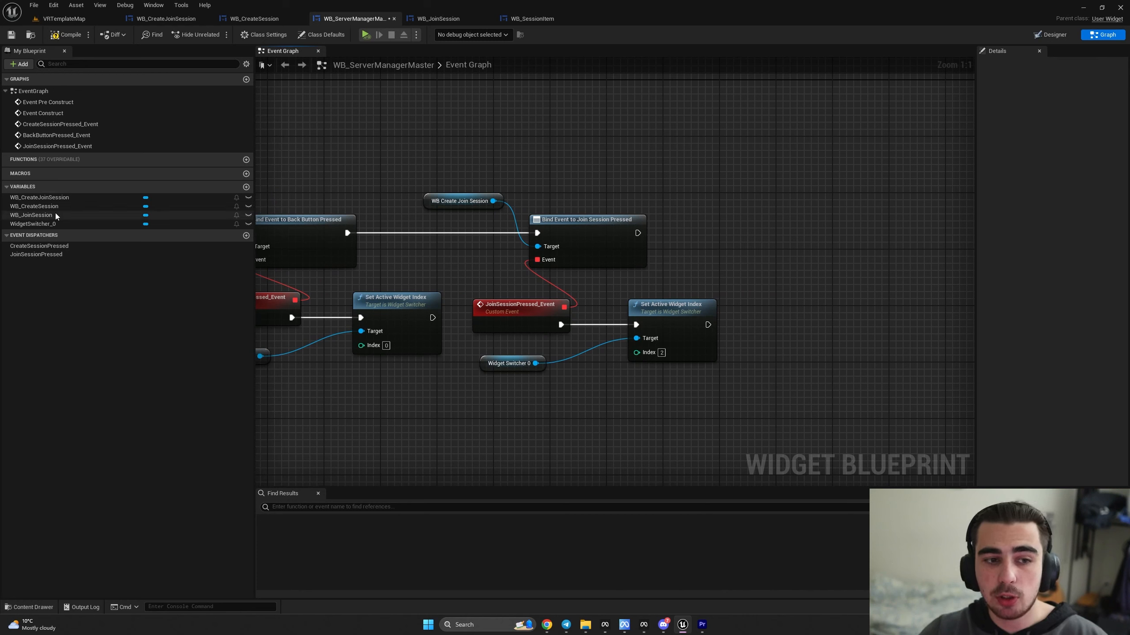
- Bind WB_JoinSession's Back Button Pressed dispatcher to the existing BackButtonPressed_Event, deleting the newly generated custom event
{"action": "left_click_drag", "start_coordinate": [55, 215], "coordinate": [619, 168]}
{"action": "left_click_drag", "start_coordinate": [668, 172], "coordinate": [733, 207]}
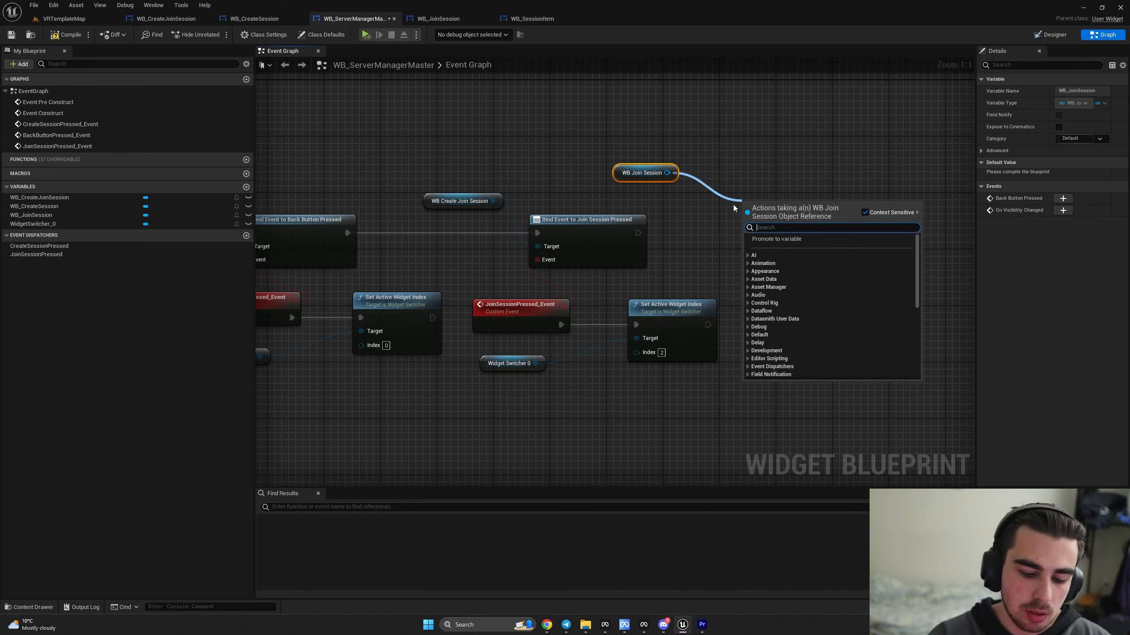
{"action": "type", "text": "ASSIGN"}
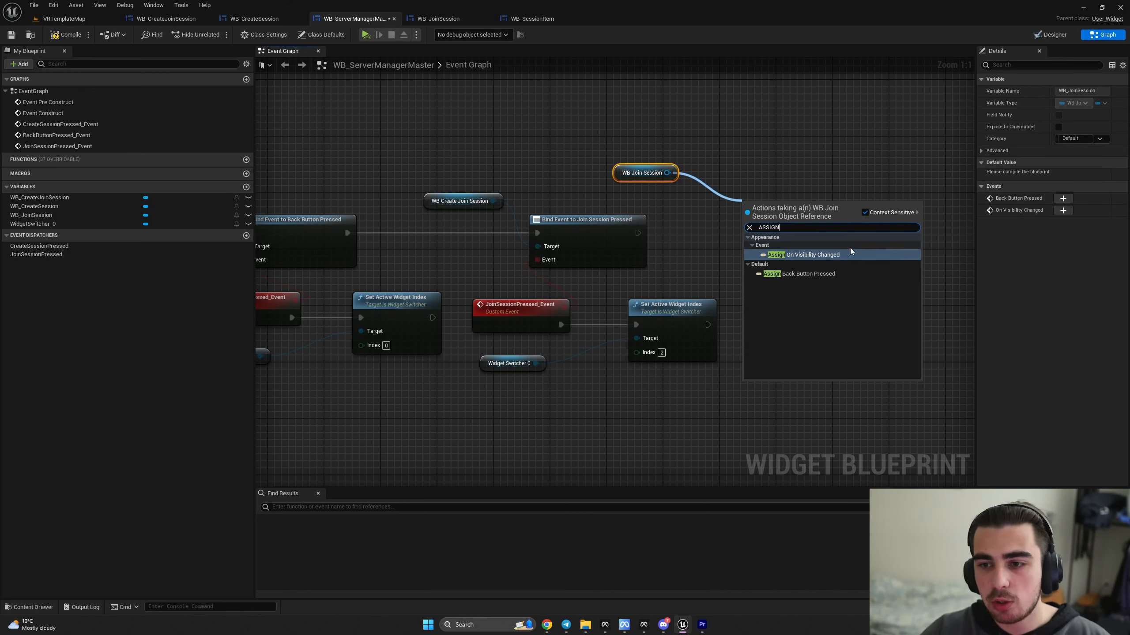
{"action": "left_click", "coordinate": [800, 274]}
{"action": "left_click_drag", "start_coordinate": [744, 265], "coordinate": [426, 279]}
{"action": "left_click", "coordinate": [829, 283]}
{"action": "key", "text": "Delete"}
- Move the BackButtonPressed_Event node group lower and route its second binding wire above JoinSessionPressed_Event with a reroute node
{"action": "scroll", "coordinate": [827, 218], "scroll_direction": "down", "scroll_amount": 2}
{"action": "left_click_drag", "start_coordinate": [497, 353], "coordinate": [390, 288]}
{"action": "left_click_drag", "start_coordinate": [400, 292], "coordinate": [409, 399]}
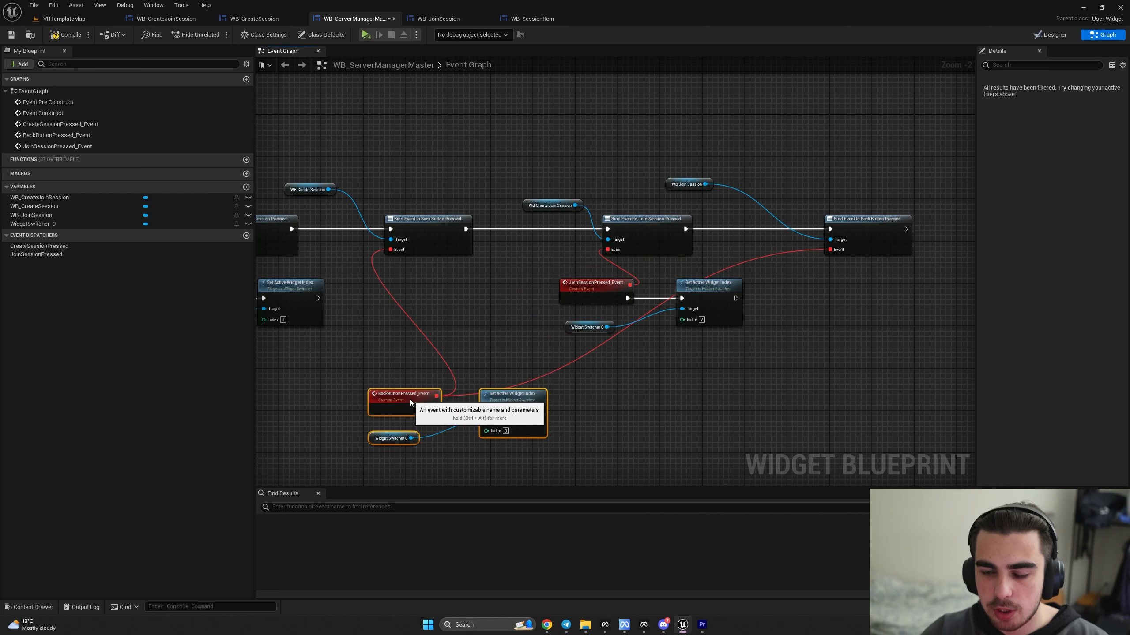
{"action": "left_click", "coordinate": [612, 346]}
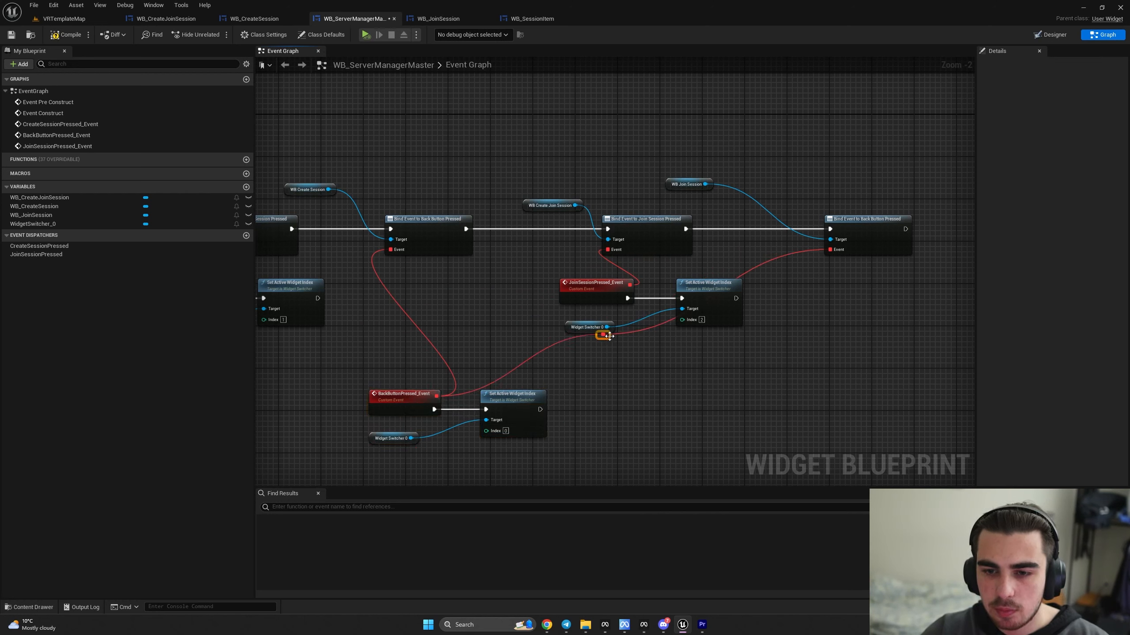
{"action": "left_click_drag", "start_coordinate": [609, 336], "coordinate": [557, 267]}
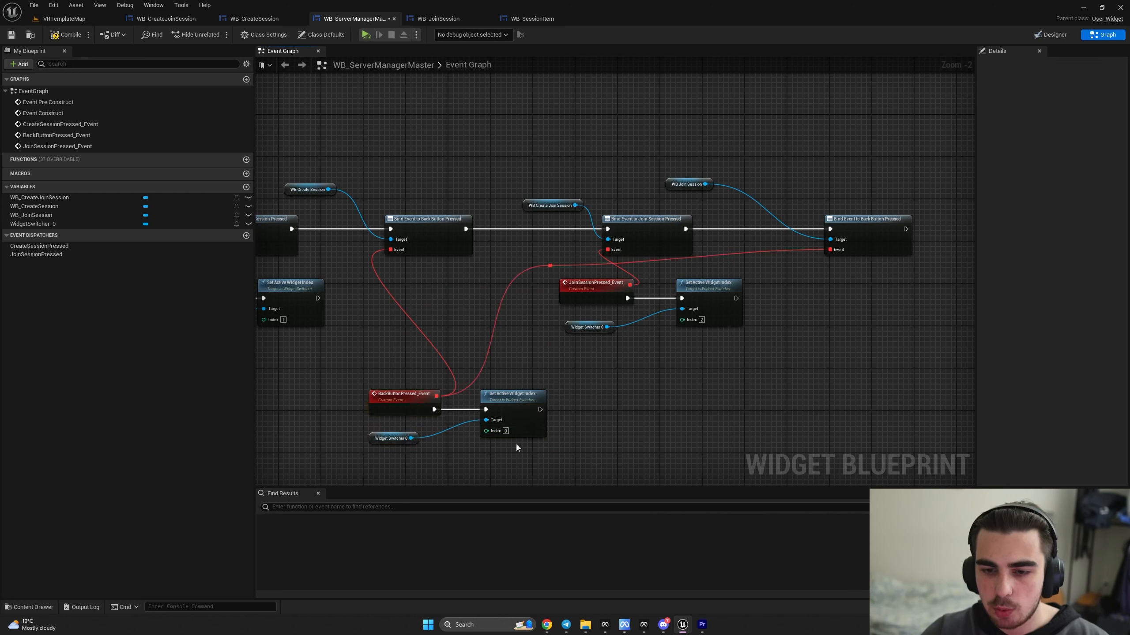
- Compile WB_ServerManagerMaster and return to the VRTemplateMap level
{"action": "left_click", "coordinate": [64, 35]}
{"action": "left_click", "coordinate": [64, 18]}
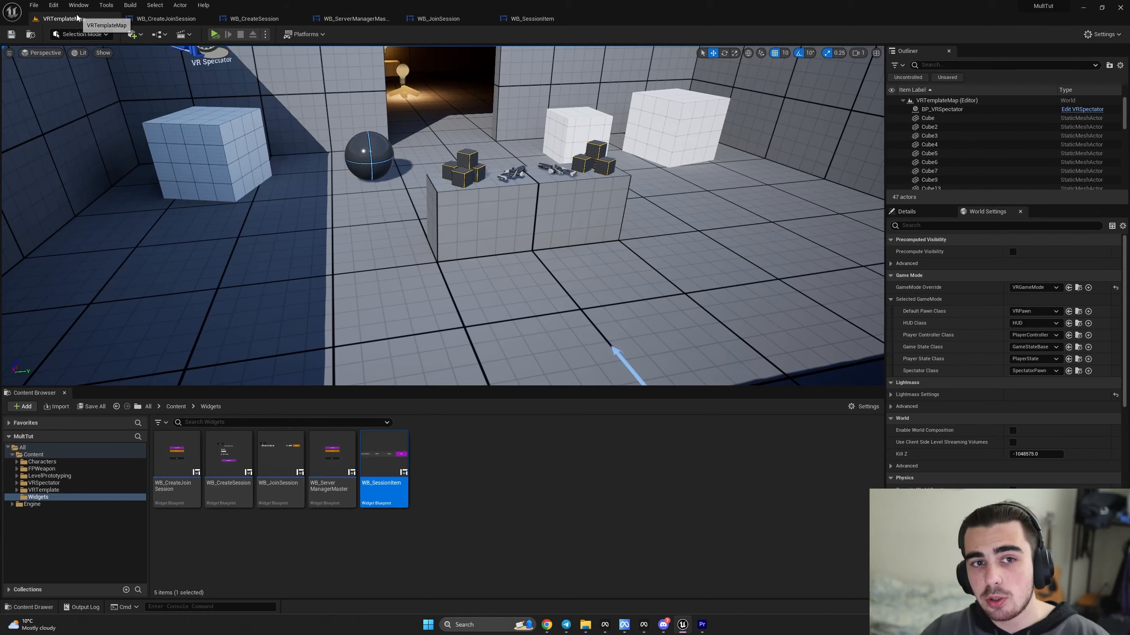
- Test the session menu in the running level by opening the Create Session and Join Session screens, returning from each, and quitting
{"action": "left_click", "coordinate": [434, 168]}
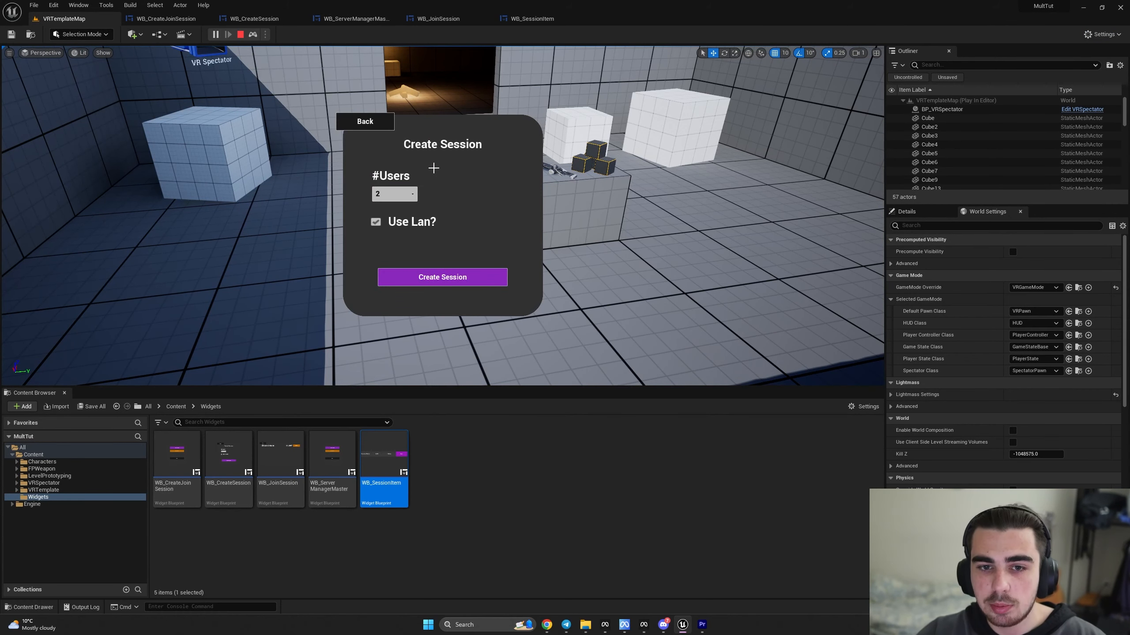
{"action": "left_click", "coordinate": [379, 126]}
{"action": "left_click", "coordinate": [456, 196]}
{"action": "left_click", "coordinate": [292, 123]}
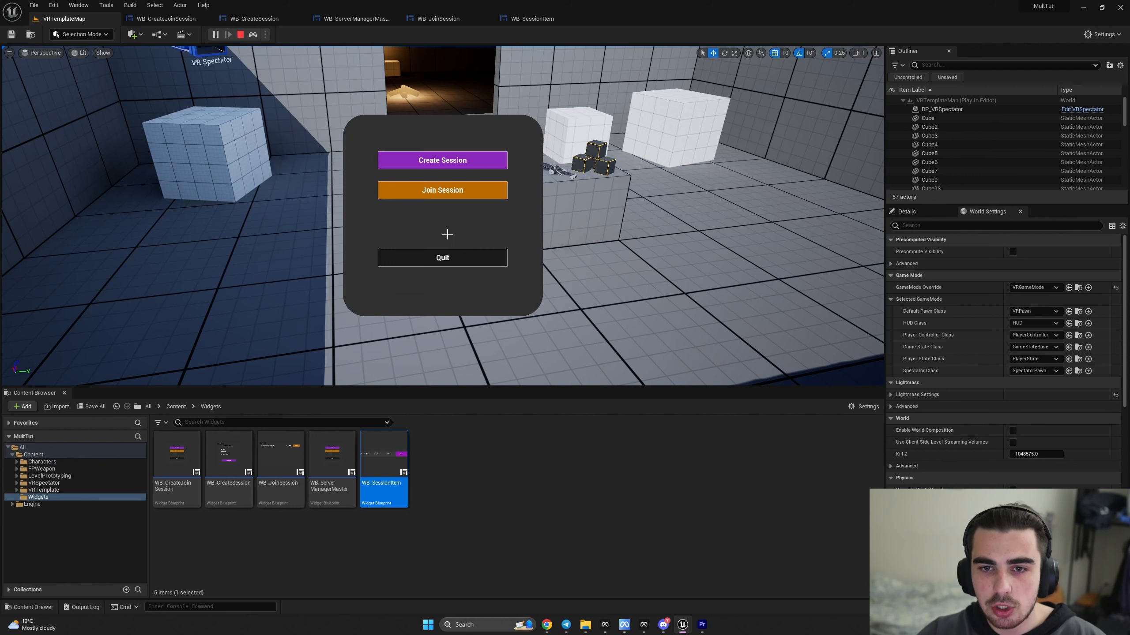
{"action": "left_click", "coordinate": [457, 262]}
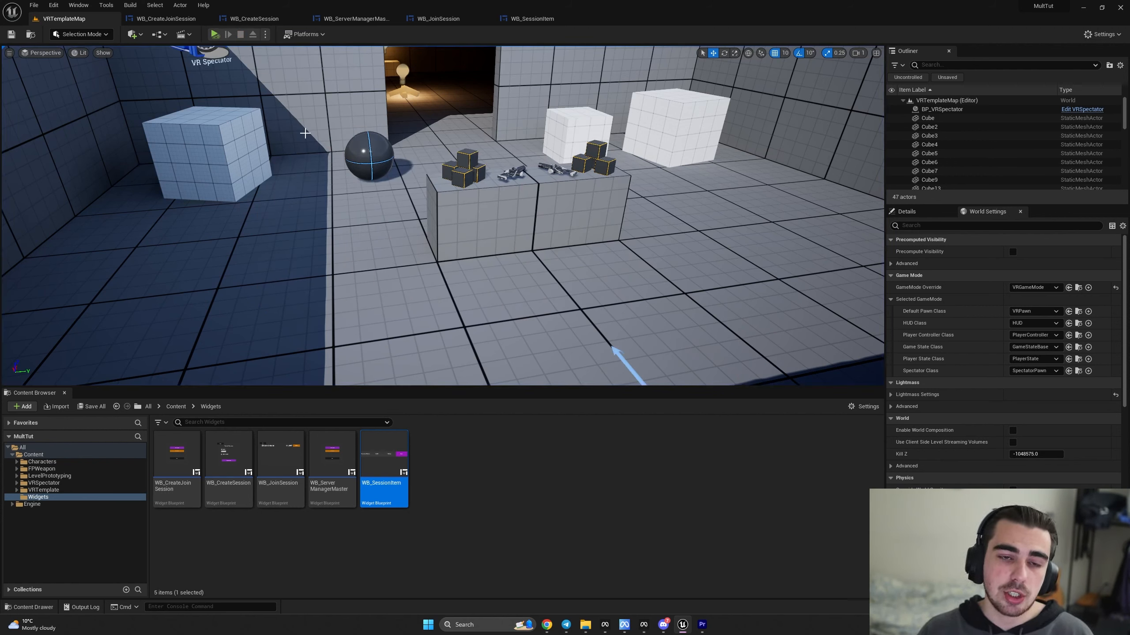
- Set the net mode to Play Standalone and launch the level in new editor windows
{"action": "left_click", "coordinate": [266, 35]}
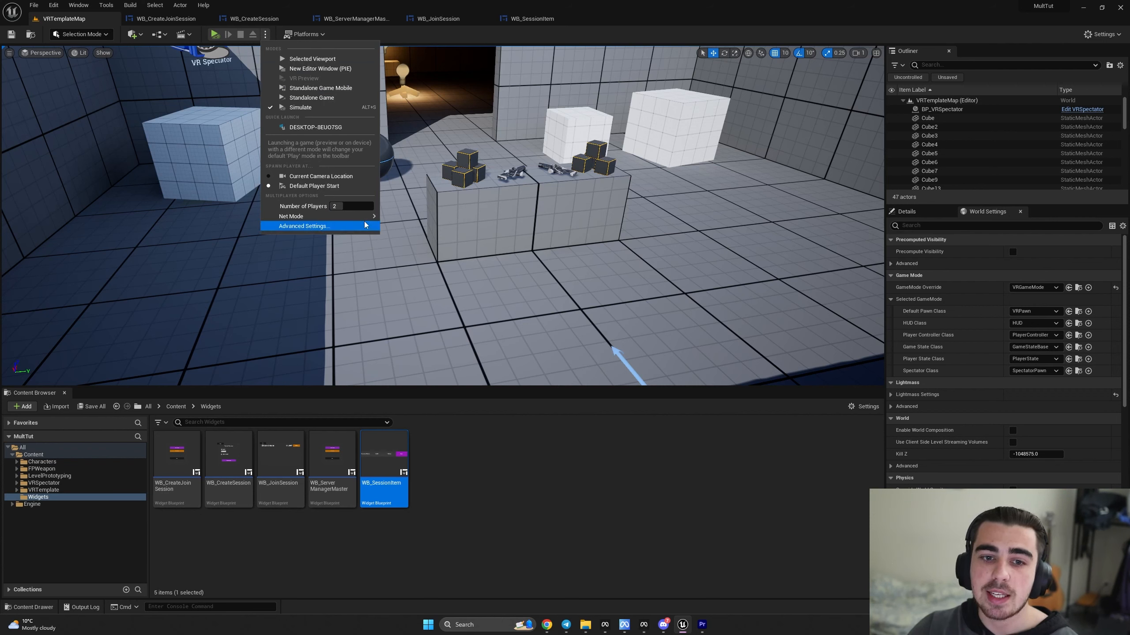
{"action": "mouse_move", "coordinate": [370, 216]}
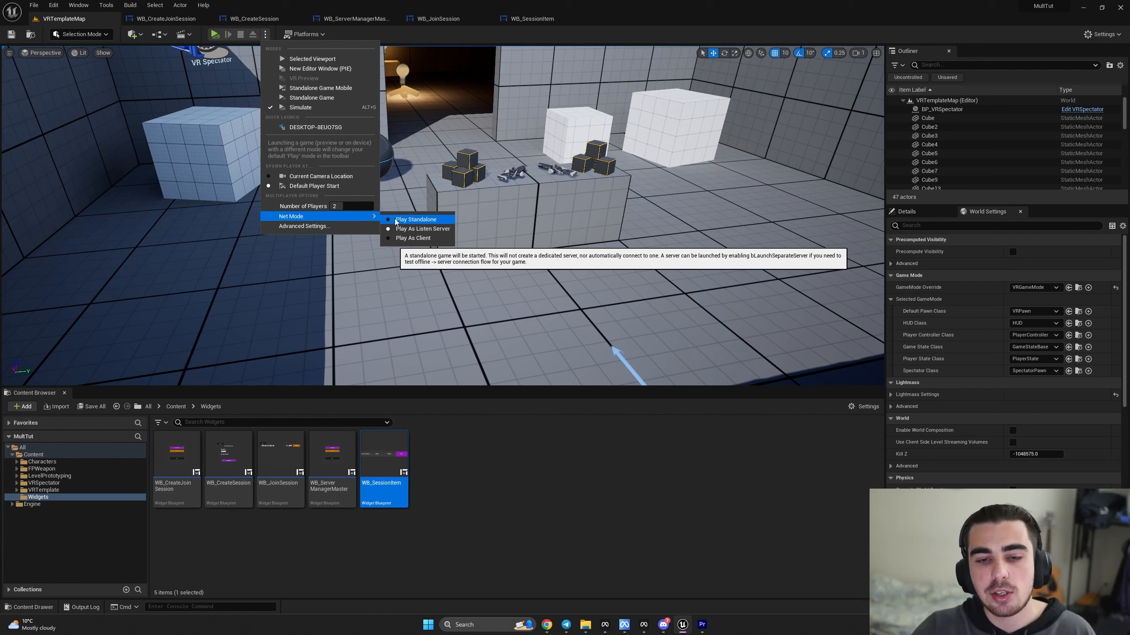
{"action": "left_click", "coordinate": [396, 220]}
{"action": "left_click", "coordinate": [266, 36]}
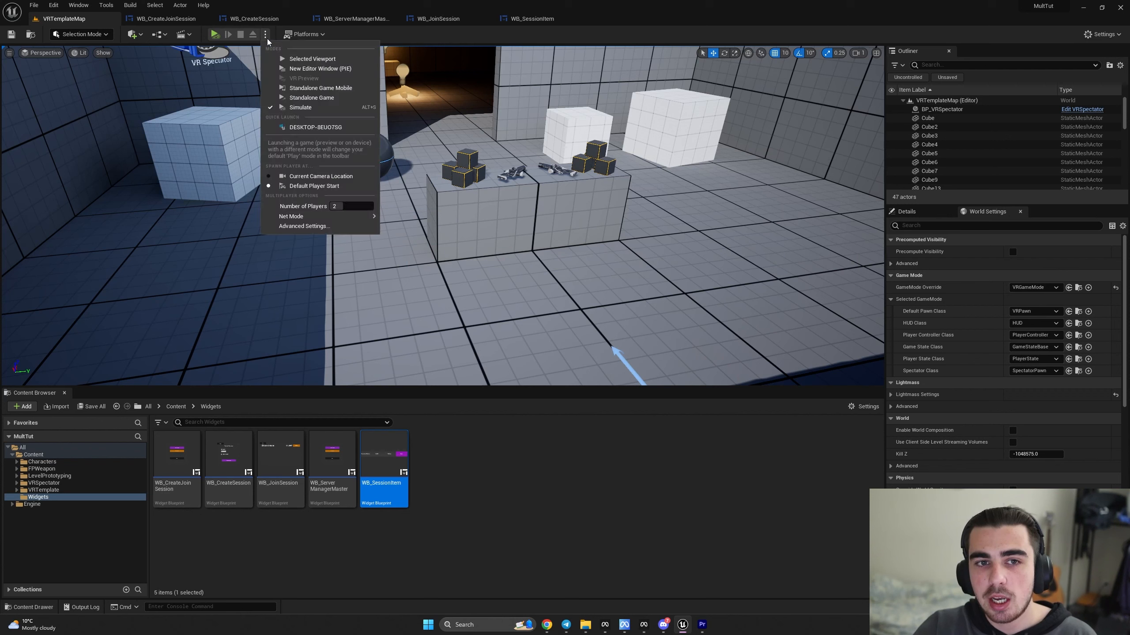
{"action": "left_click", "coordinate": [323, 69]}
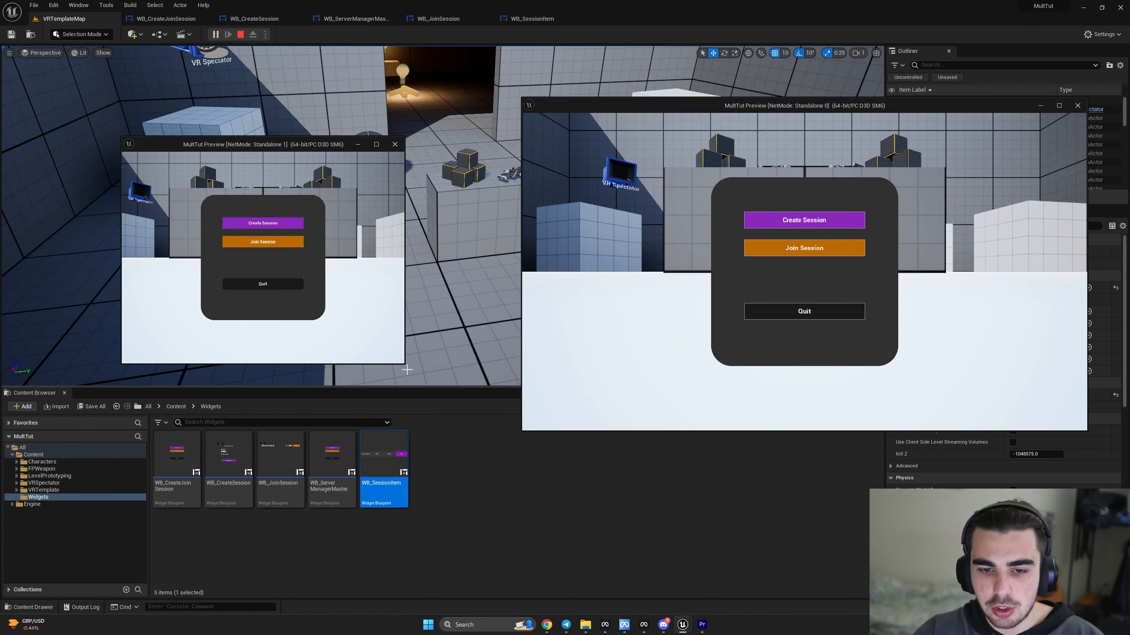
- Enlarge both preview windows and arrange them side by side so both menus are fully visible
{"action": "left_click_drag", "start_coordinate": [404, 366], "coordinate": [562, 538]}
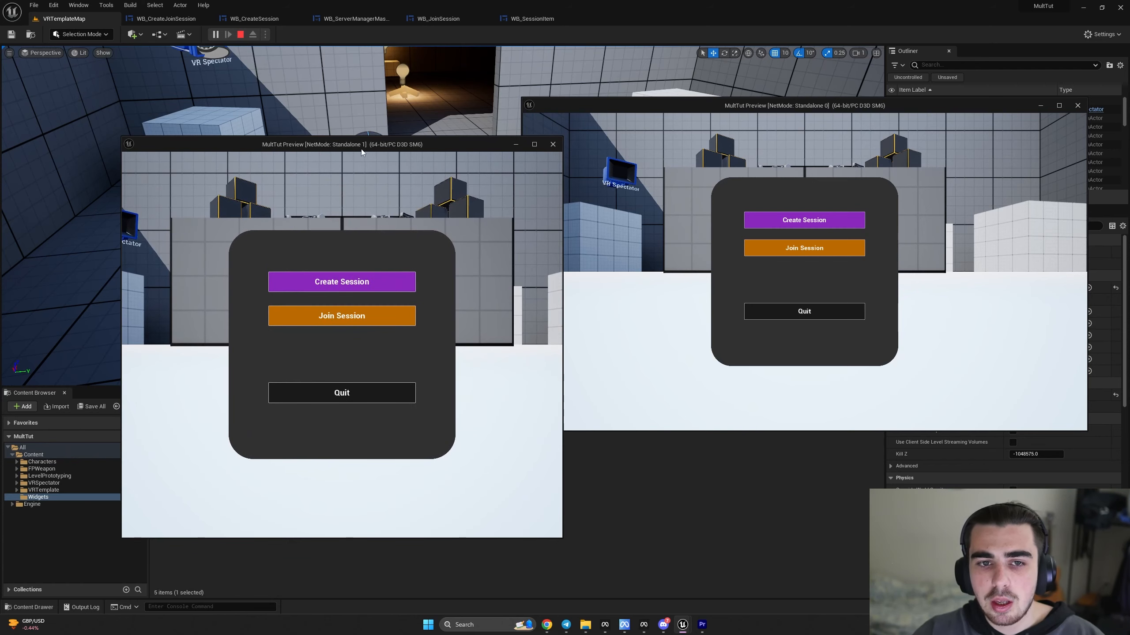
{"action": "left_click_drag", "start_coordinate": [361, 148], "coordinate": [294, 128]}
{"action": "left_click_drag", "start_coordinate": [597, 431], "coordinate": [613, 524]}
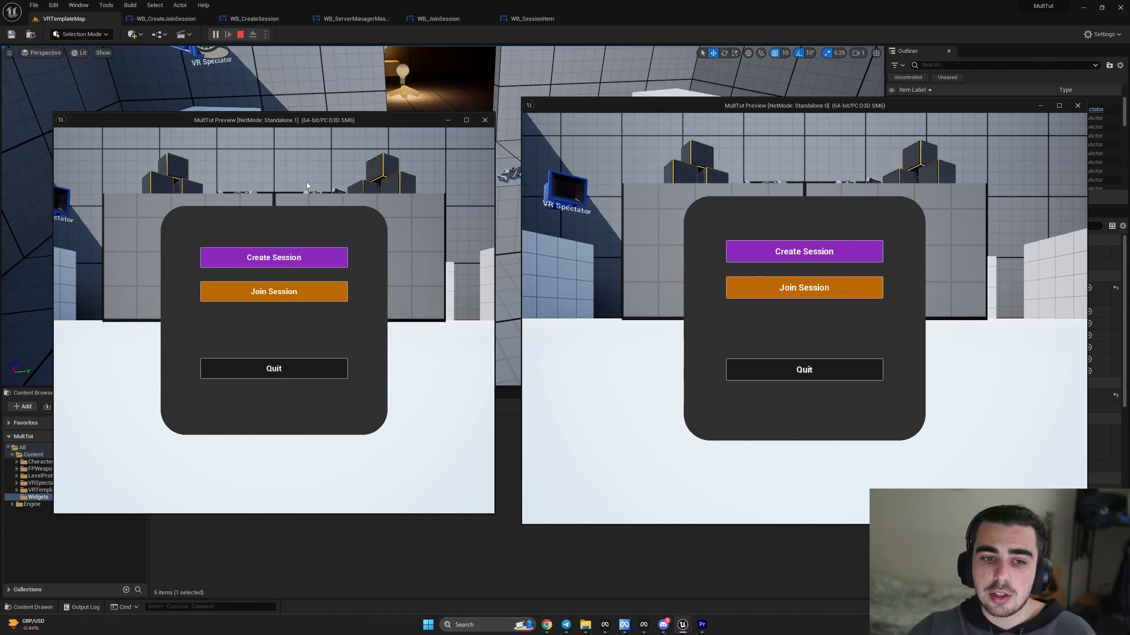
- In the Standalone 0 preview, open the Create Session screen, choose the number of users, and create the session
{"action": "left_click", "coordinate": [812, 253]}
{"action": "left_click", "coordinate": [771, 297]}
{"action": "left_click", "coordinate": [732, 354]}
{"action": "left_click", "coordinate": [790, 395]}
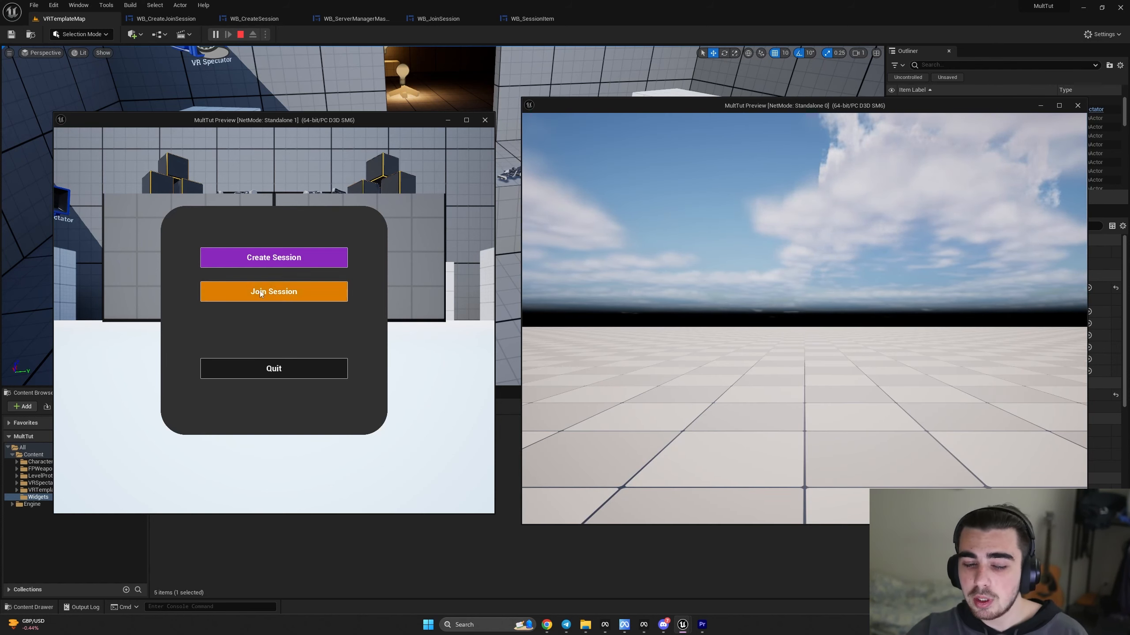
- In the Standalone 1 preview, open the Join Session screen, enable LAN, and refresh the room list
{"action": "left_click", "coordinate": [275, 293]}
{"action": "left_click", "coordinate": [328, 234]}
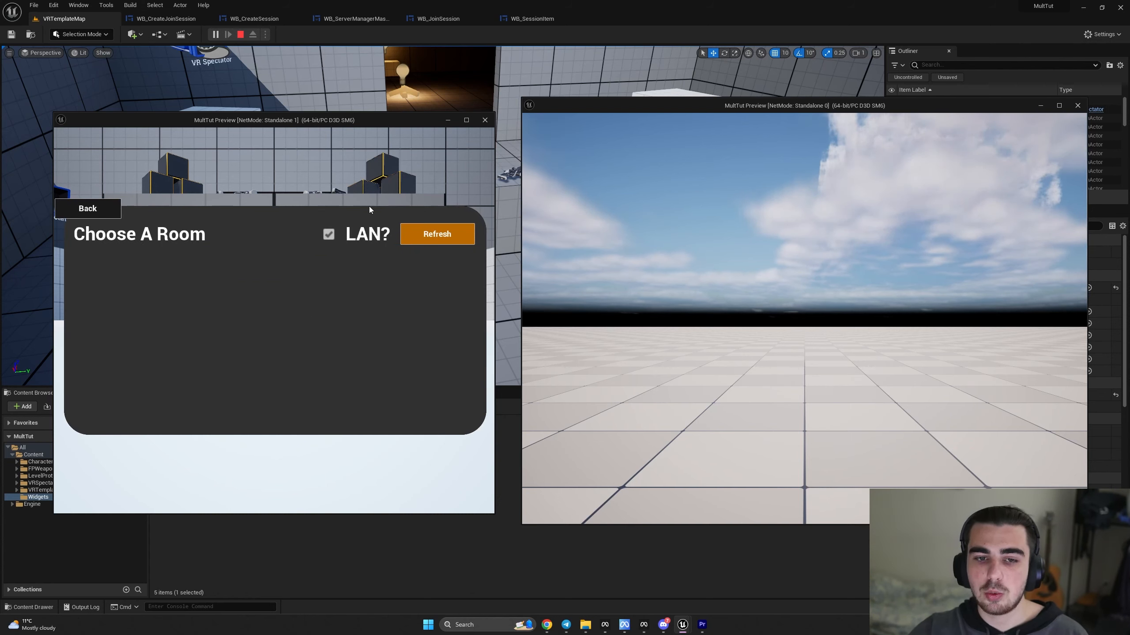
{"action": "left_click", "coordinate": [433, 234]}
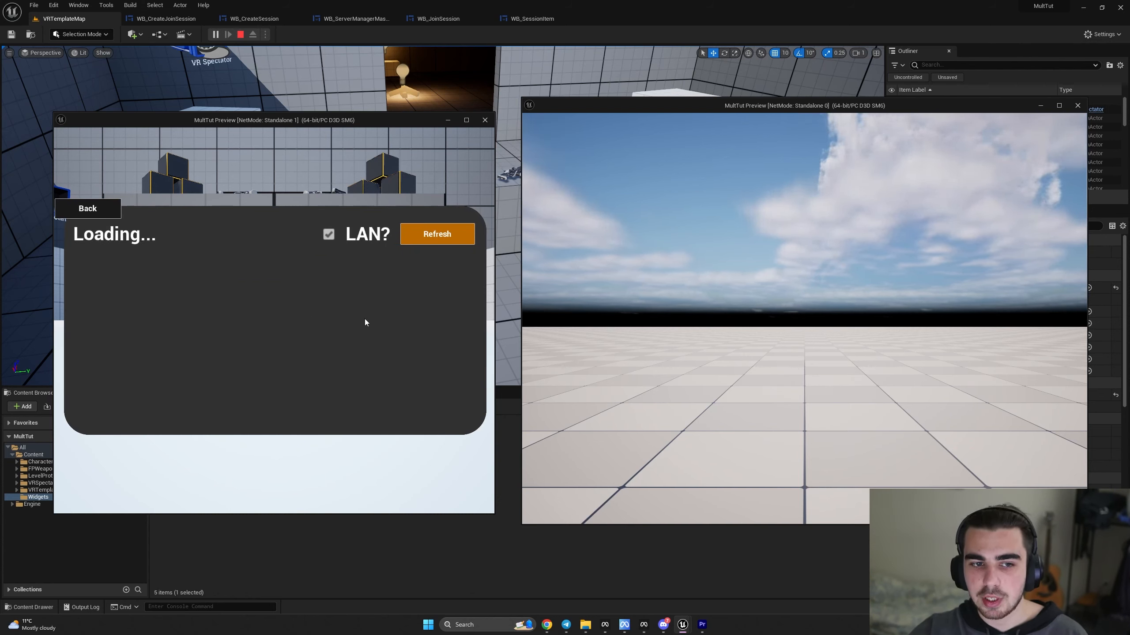